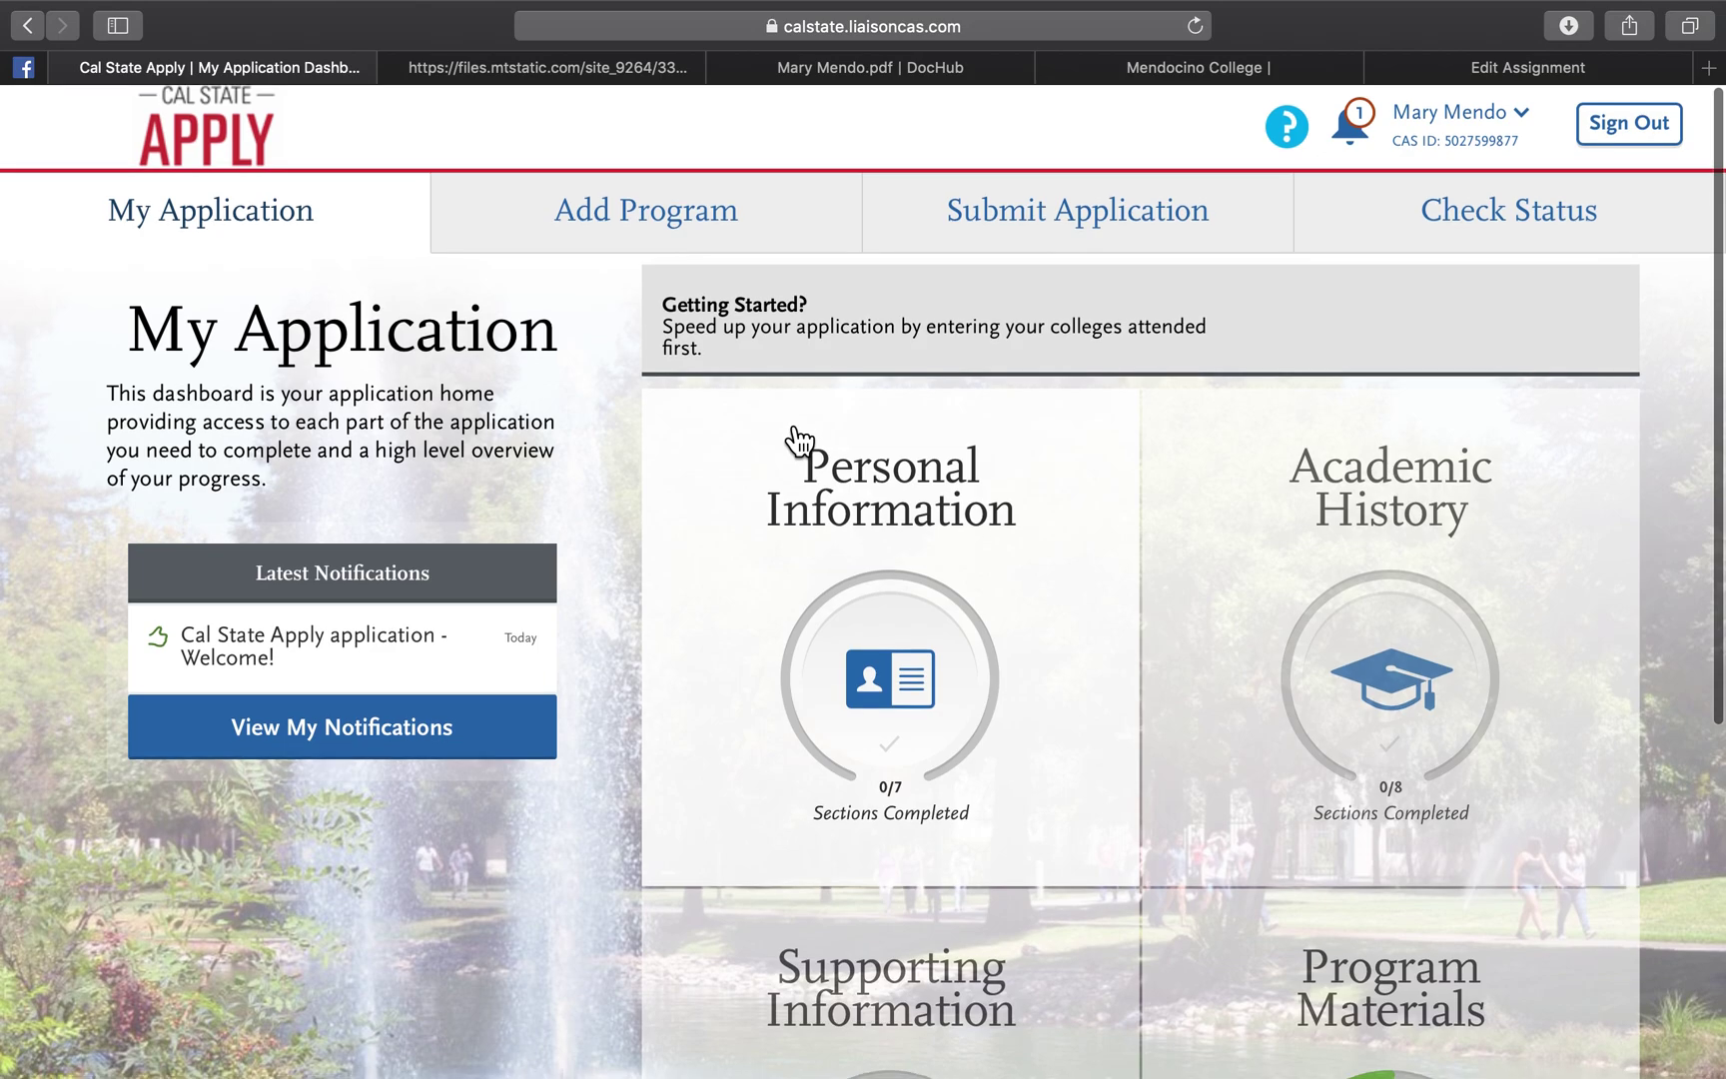
Step: Open the High Schools Attended section of Academic History and start adding a high school
{"action": "scroll", "coordinate": [798, 440], "scroll_direction": "down", "scroll_amount": 3}
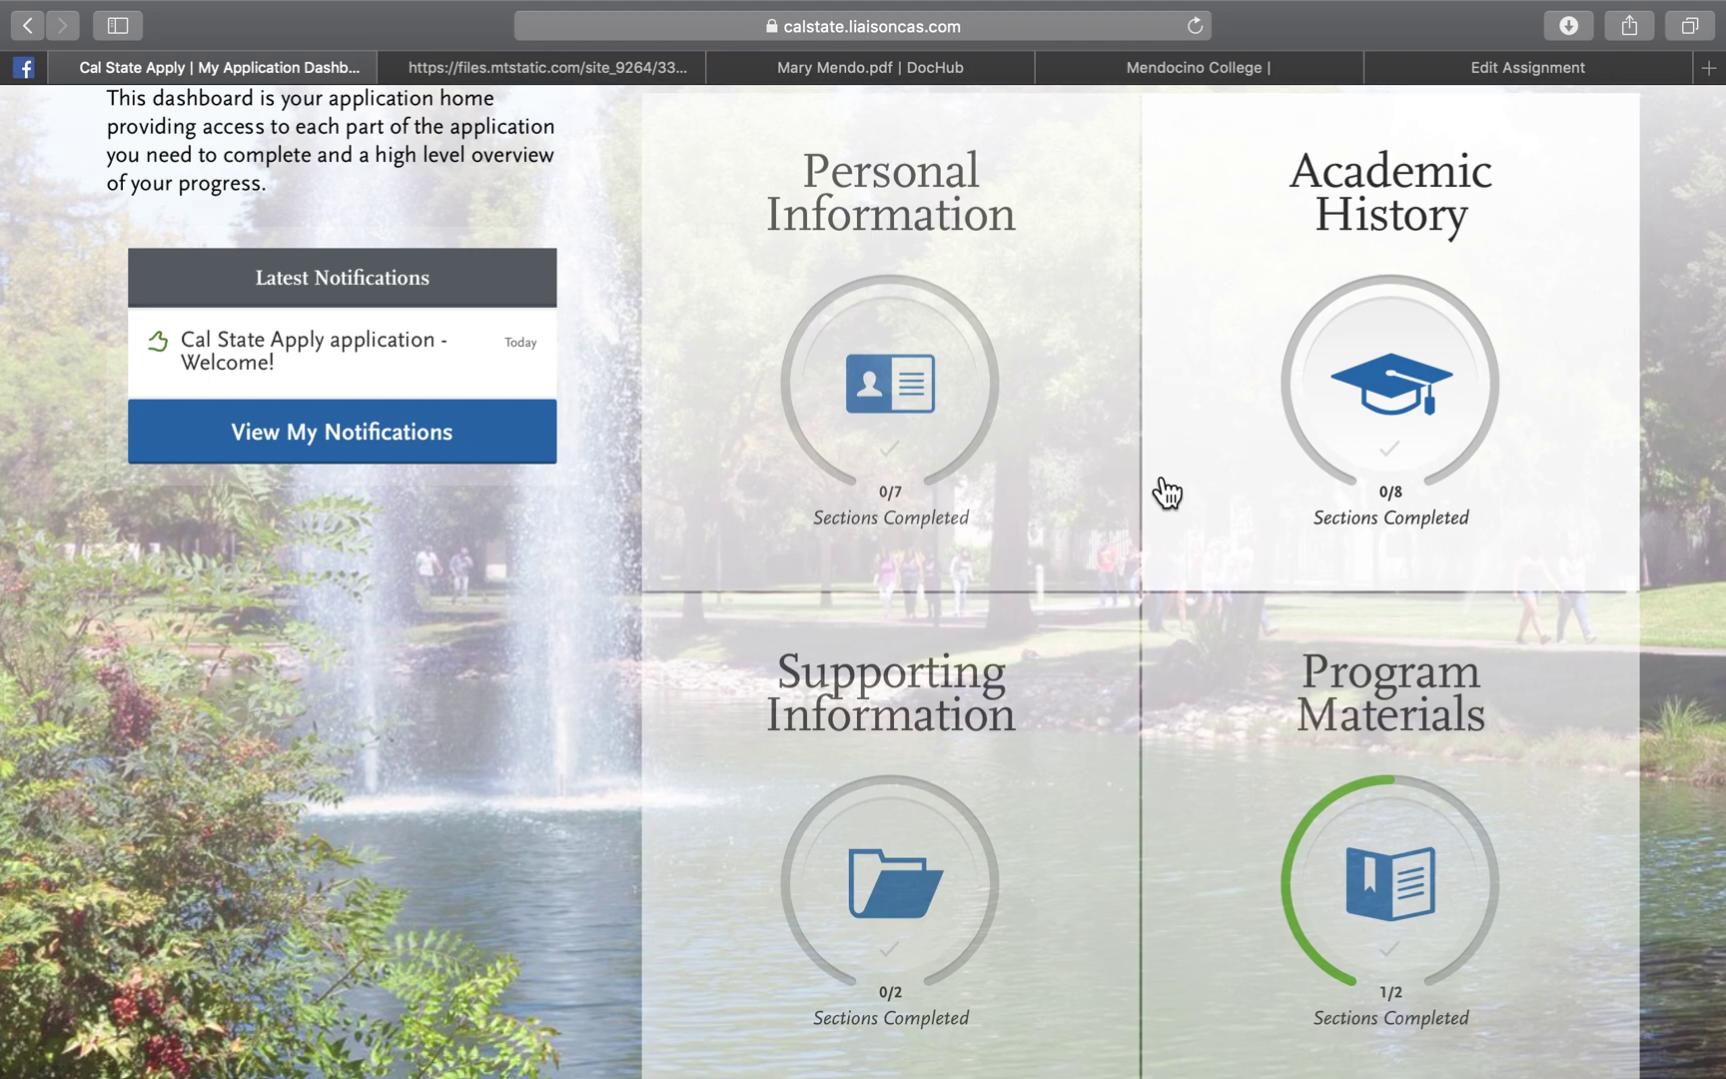
{"action": "scroll", "coordinate": [1106, 520], "scroll_direction": "up", "scroll_amount": 2}
{"action": "scroll", "coordinate": [1106, 521], "scroll_direction": "down", "scroll_amount": 1}
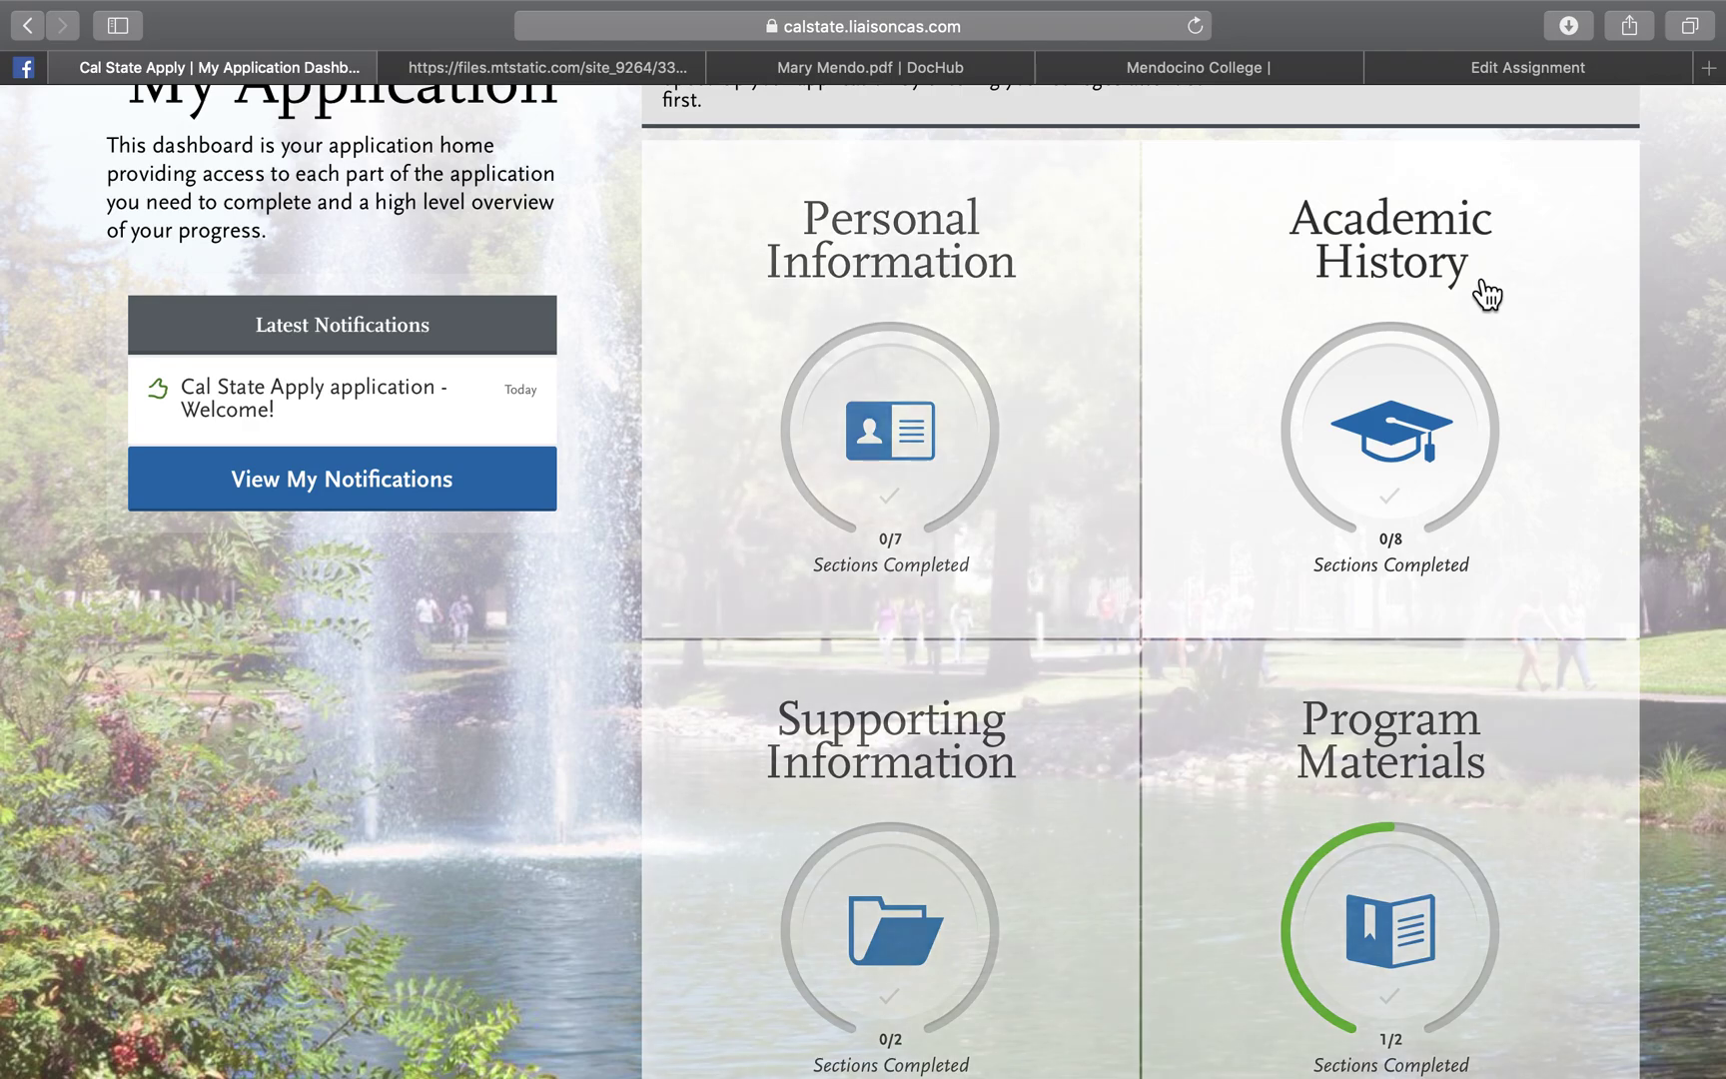
{"action": "left_click", "coordinate": [1454, 290]}
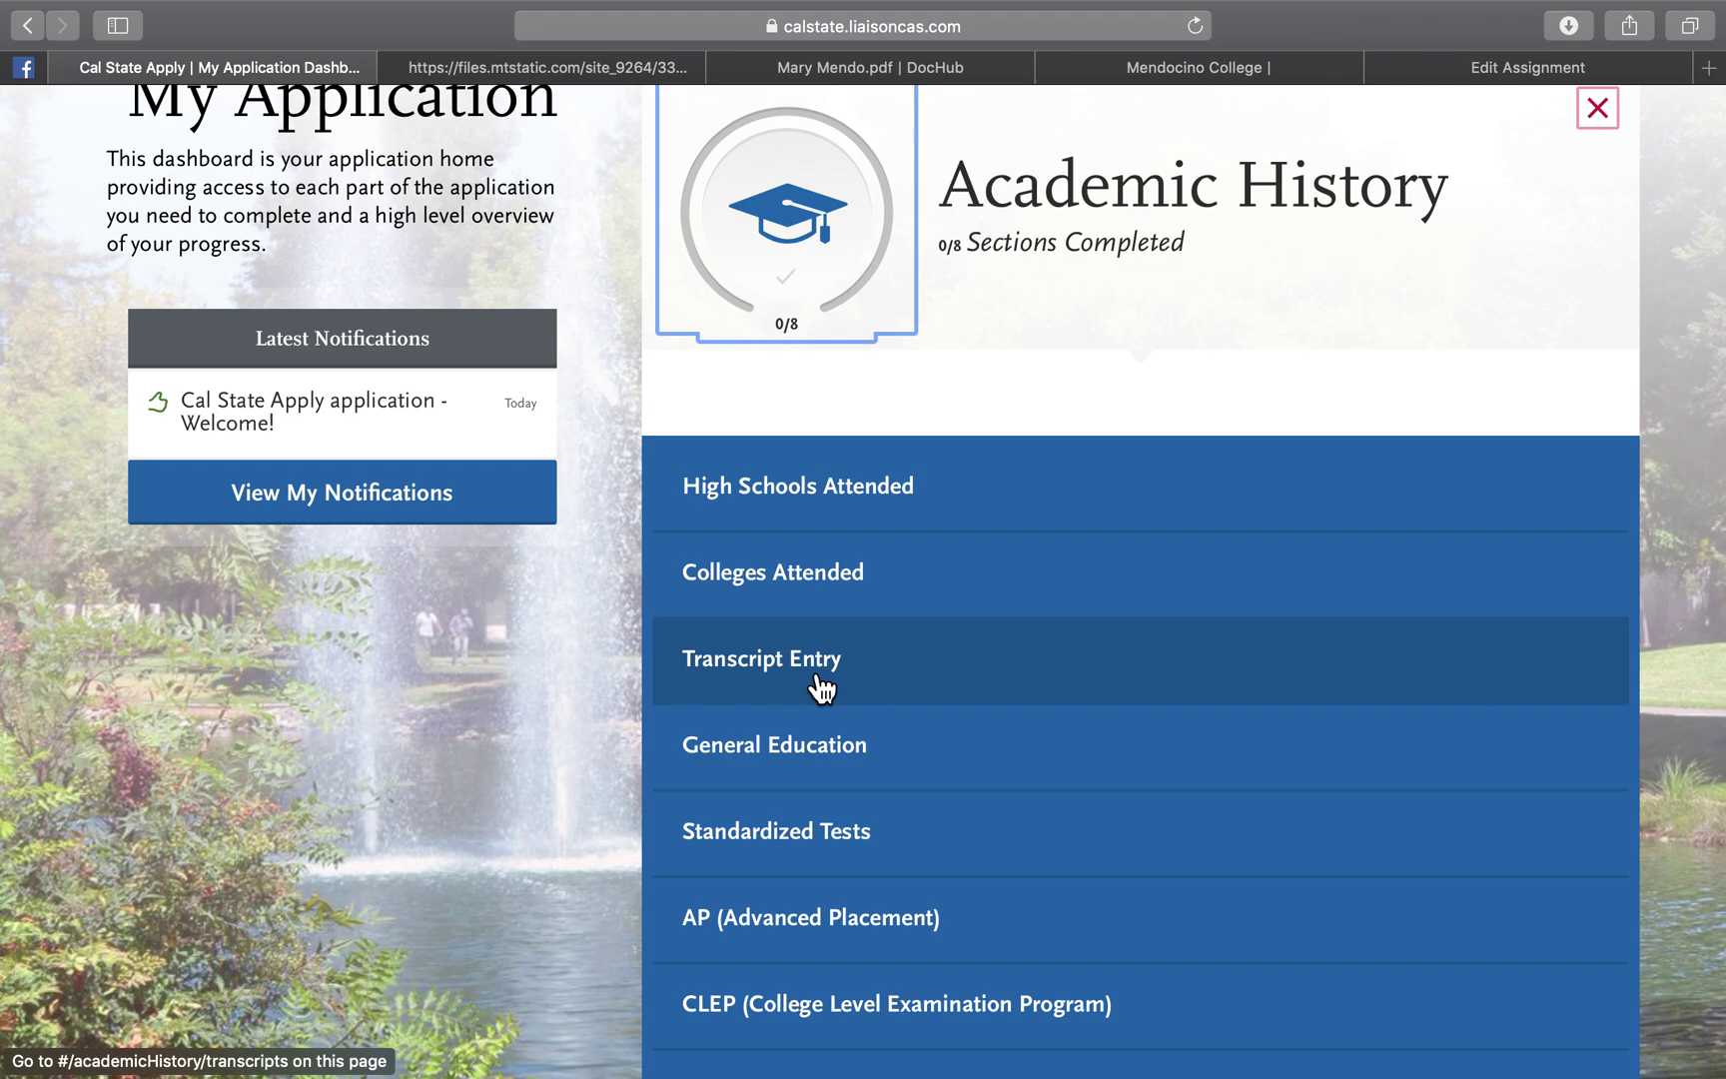
{"action": "left_click", "coordinate": [837, 497]}
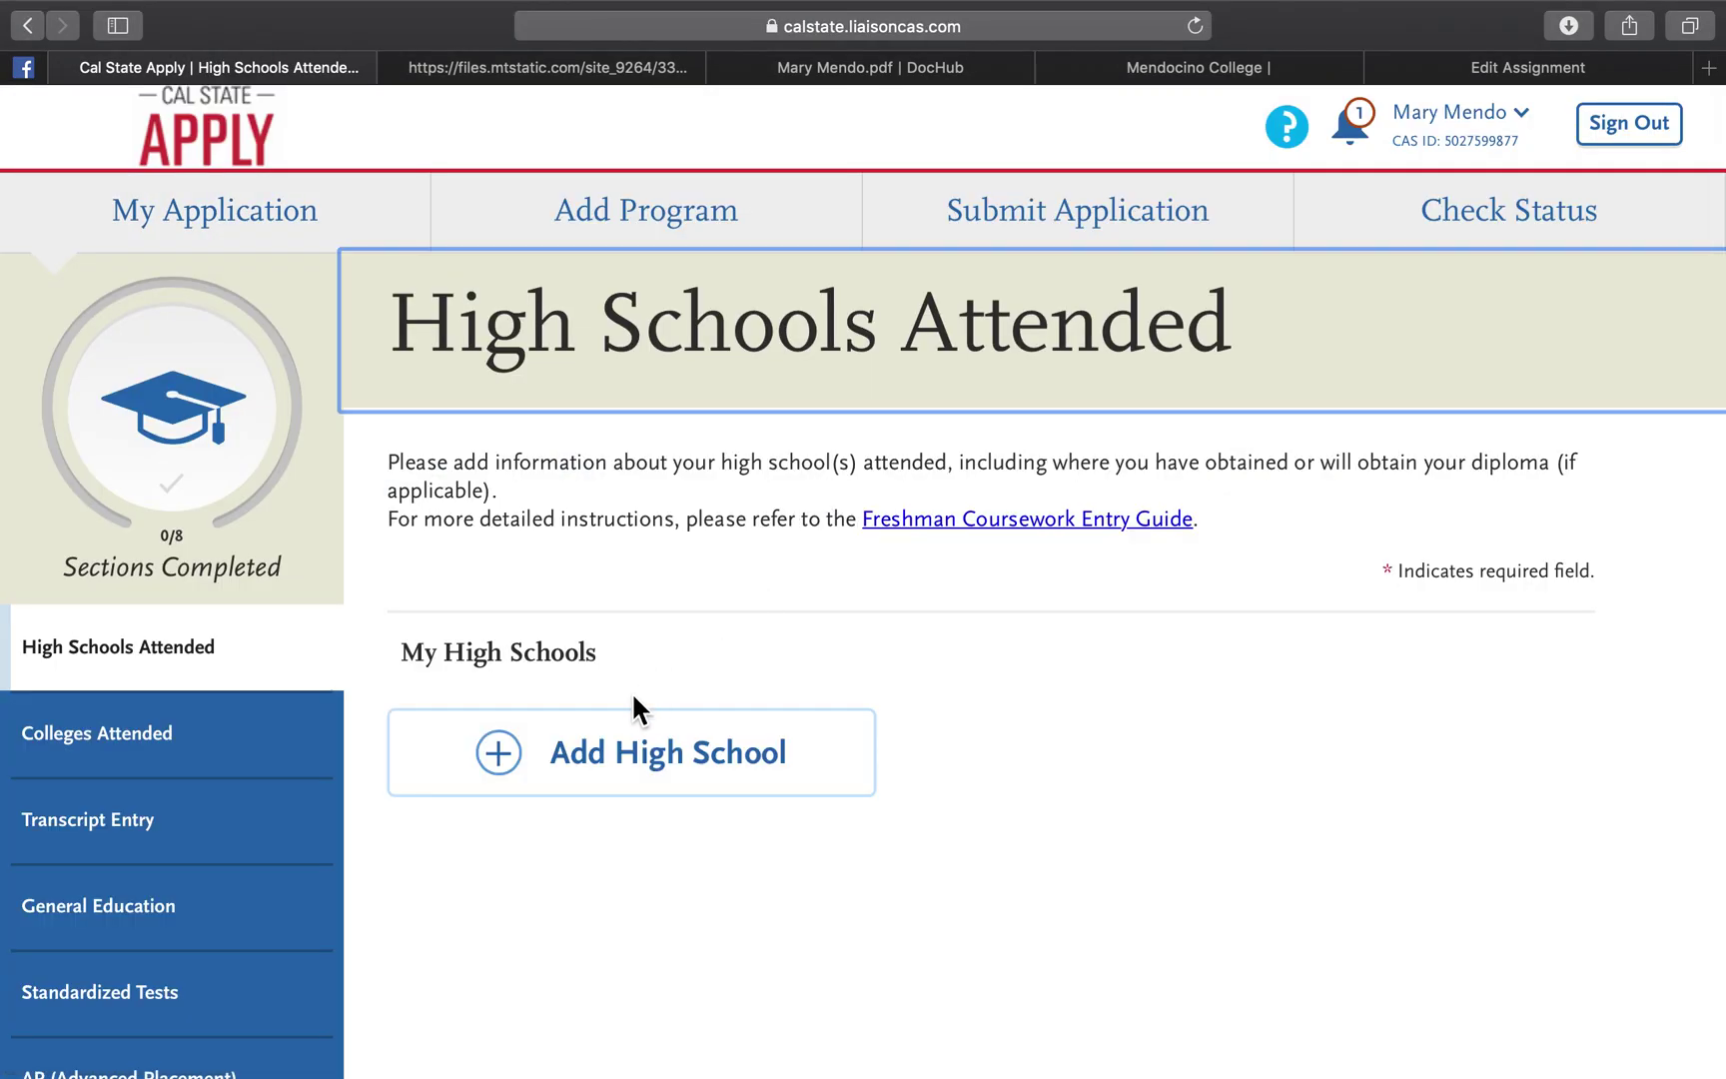
{"action": "left_click", "coordinate": [558, 775]}
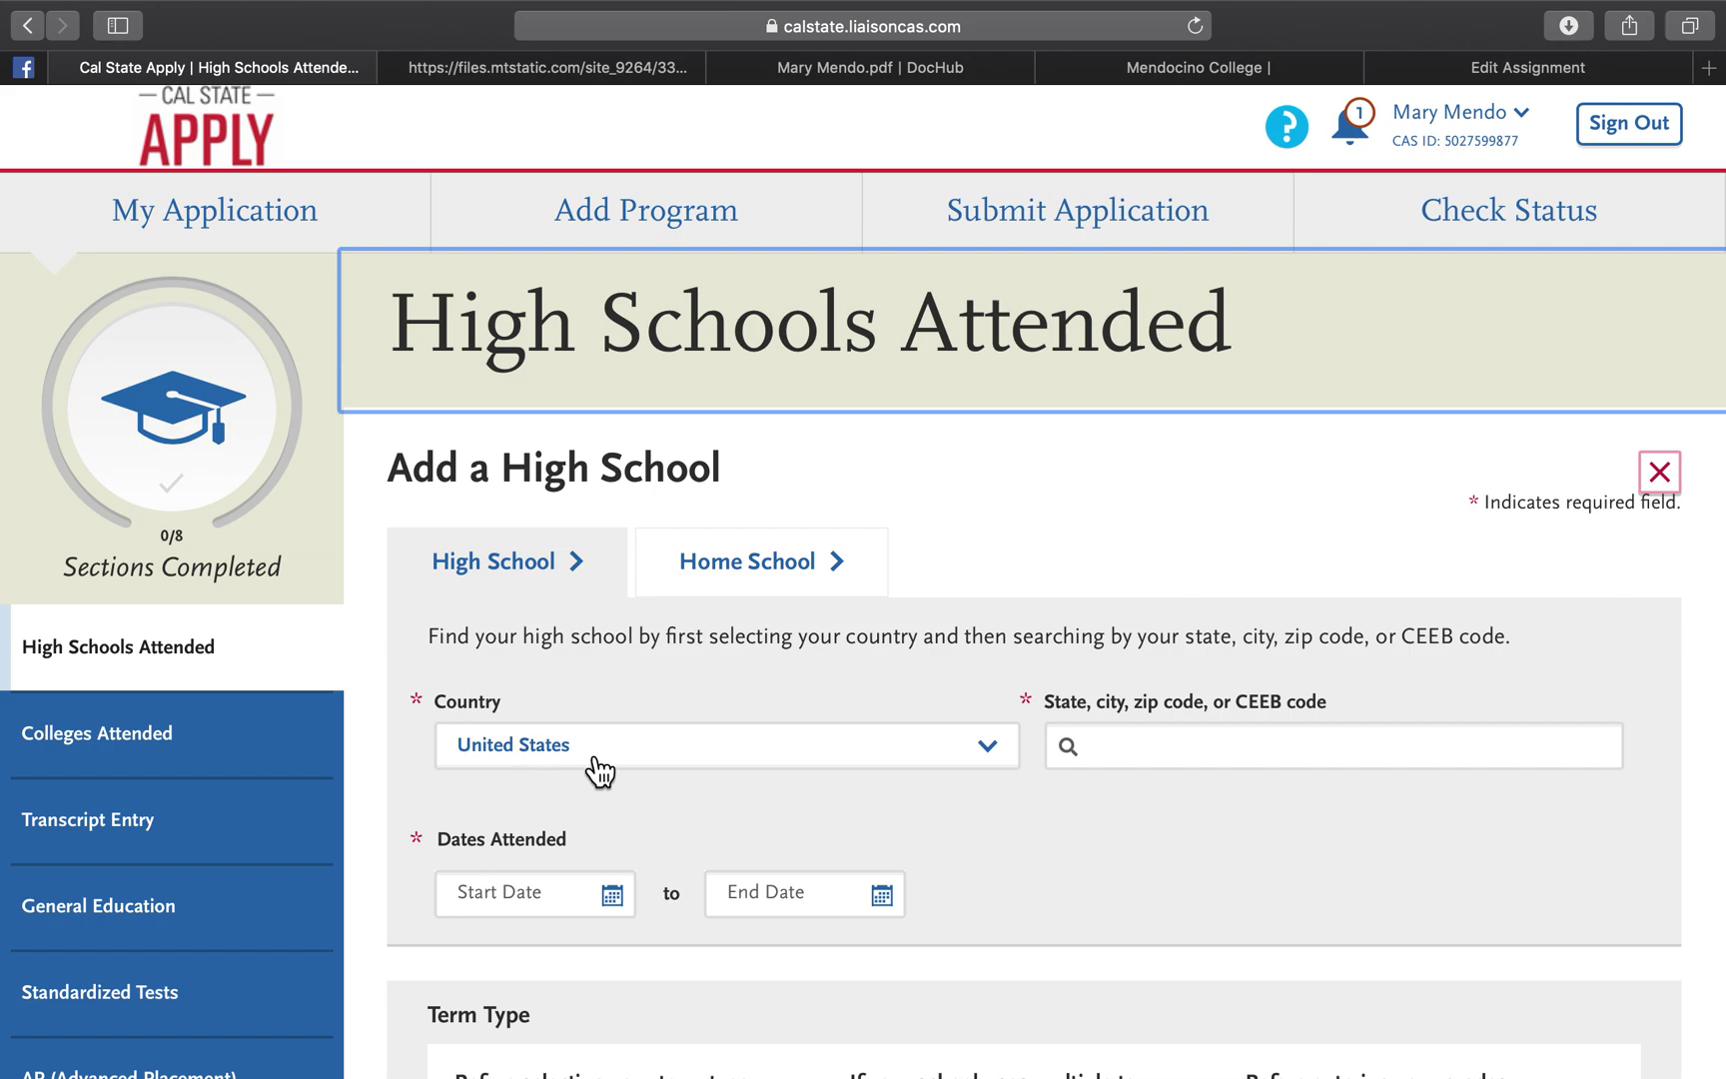
Step: Search for schools in Ukiah, CA and select Ukiah High School as the school attended
{"action": "left_click", "coordinate": [1213, 752]}
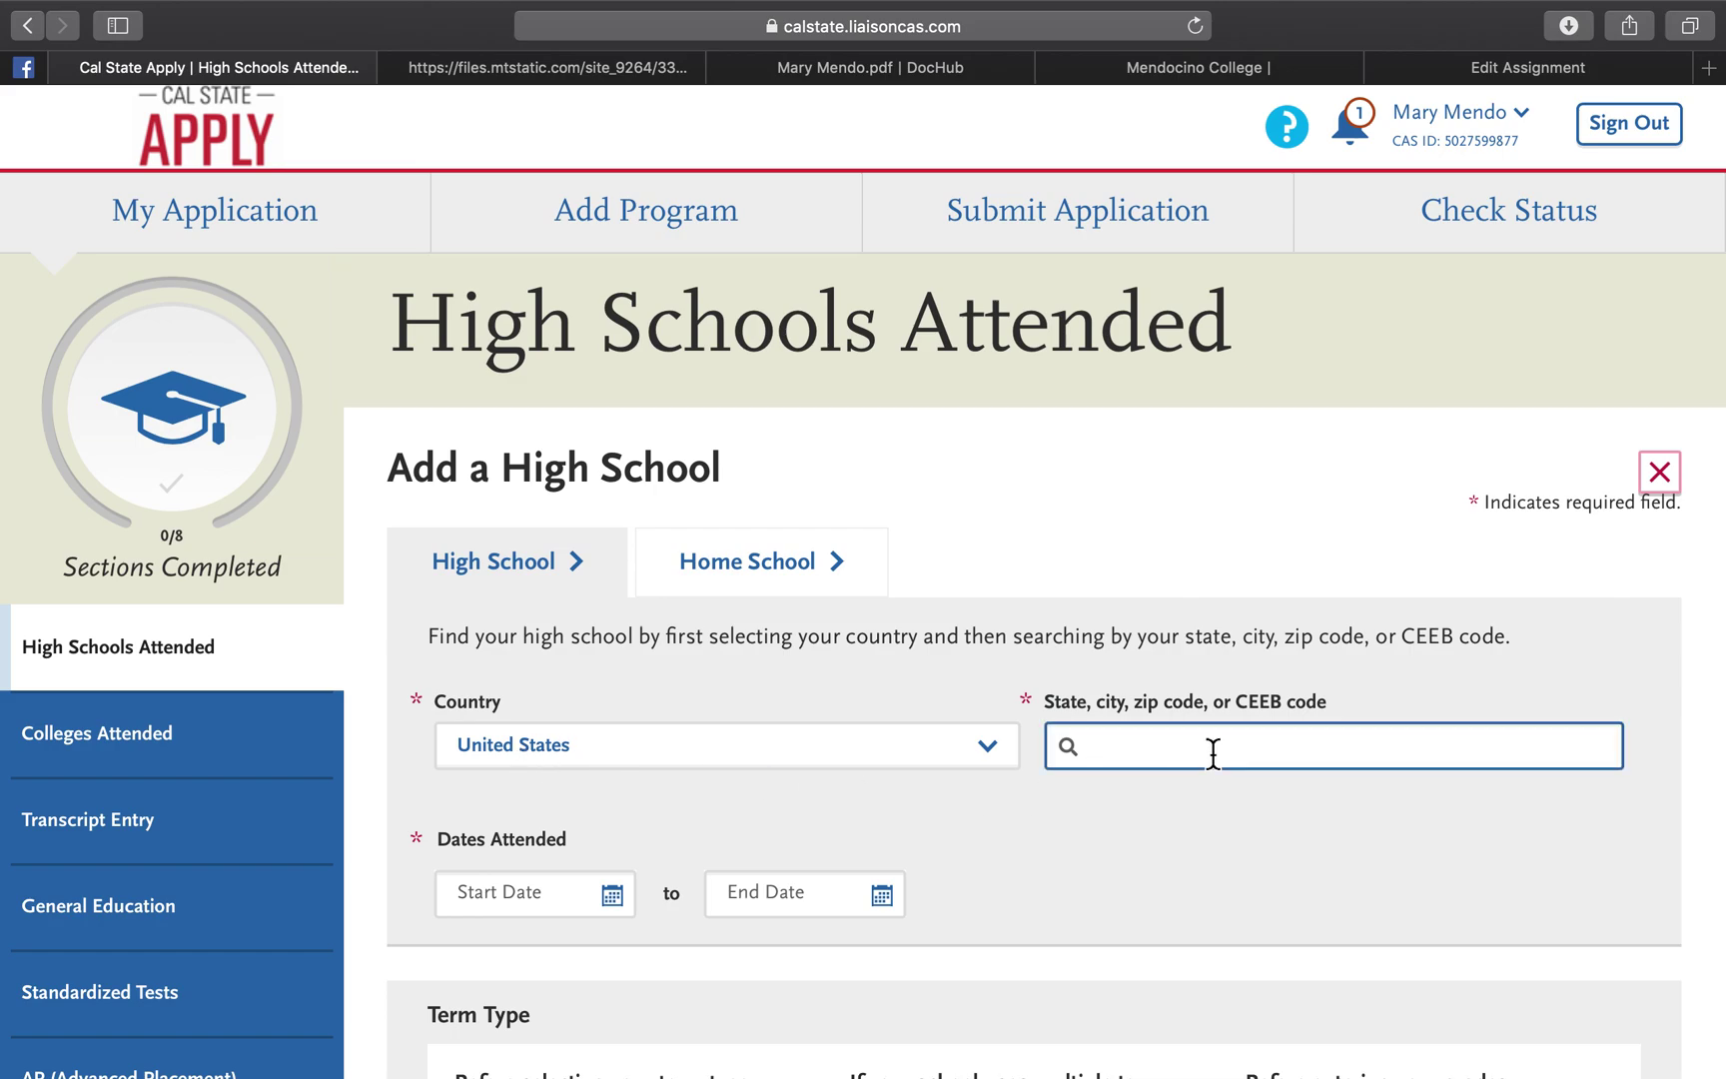
{"action": "type", "text": "ukiah"}
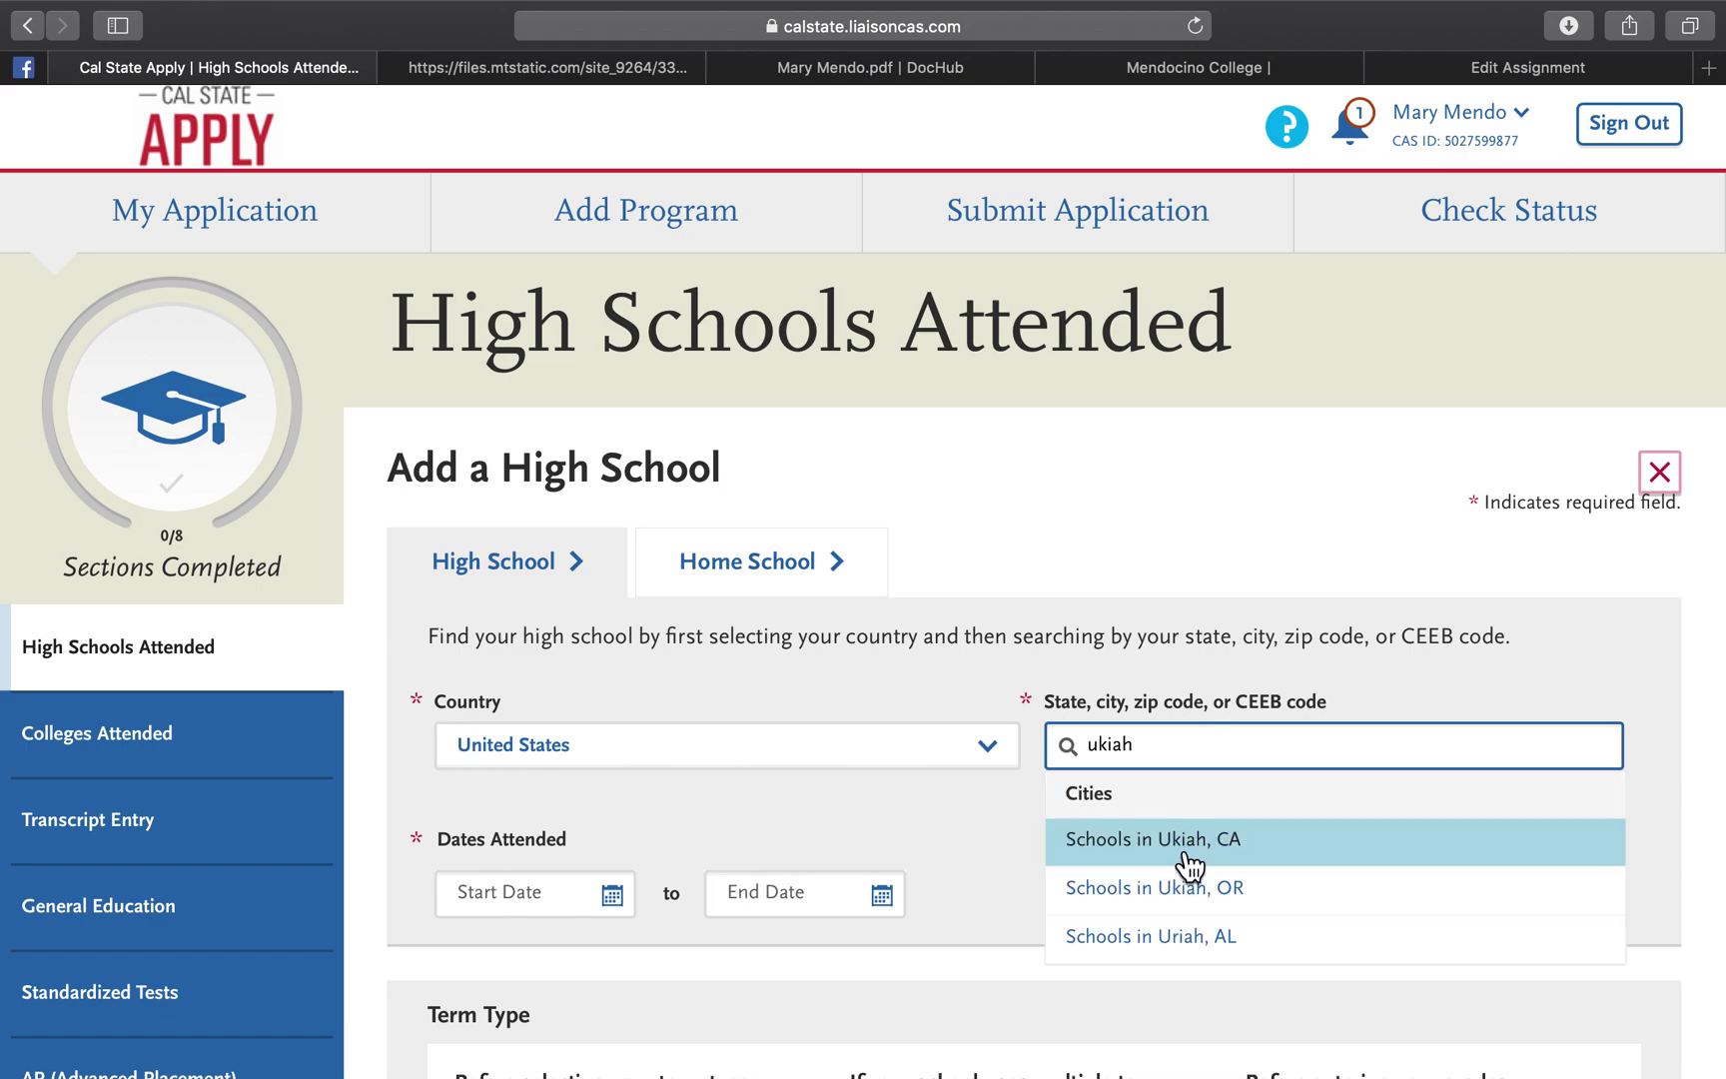
{"action": "left_click", "coordinate": [1134, 849]}
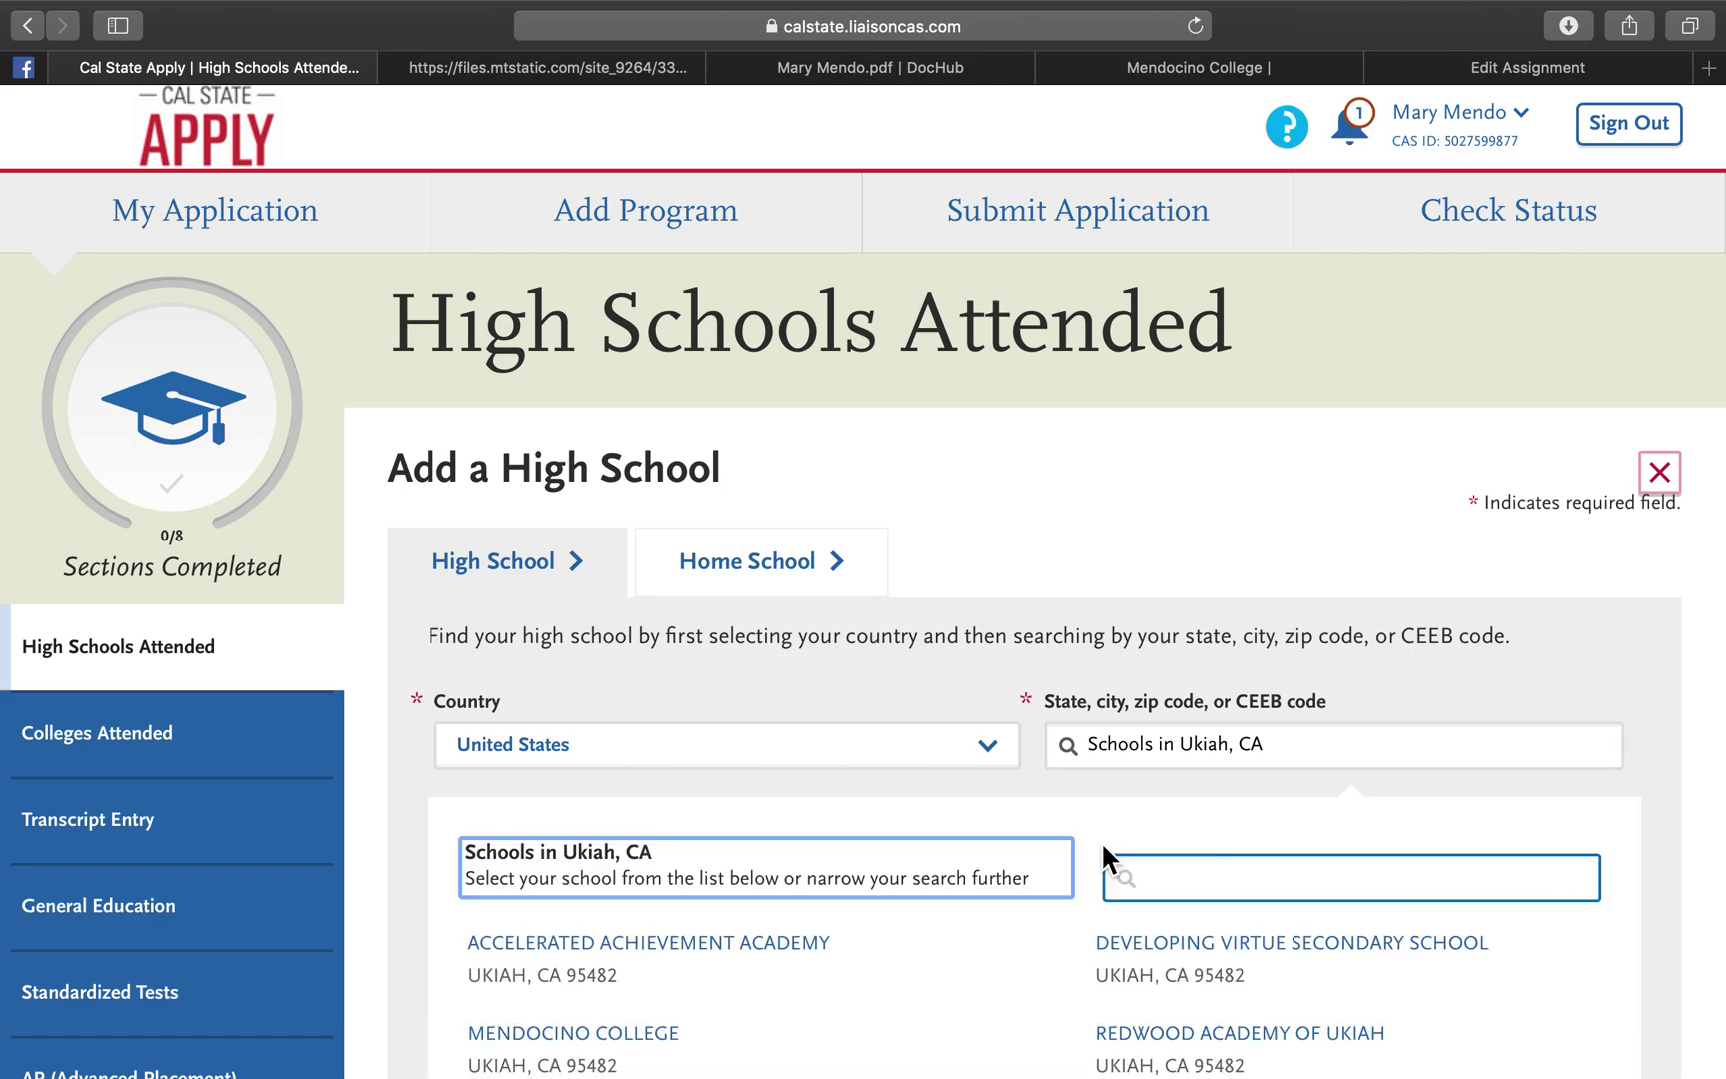
{"action": "scroll", "coordinate": [871, 846], "scroll_direction": "down", "scroll_amount": 5}
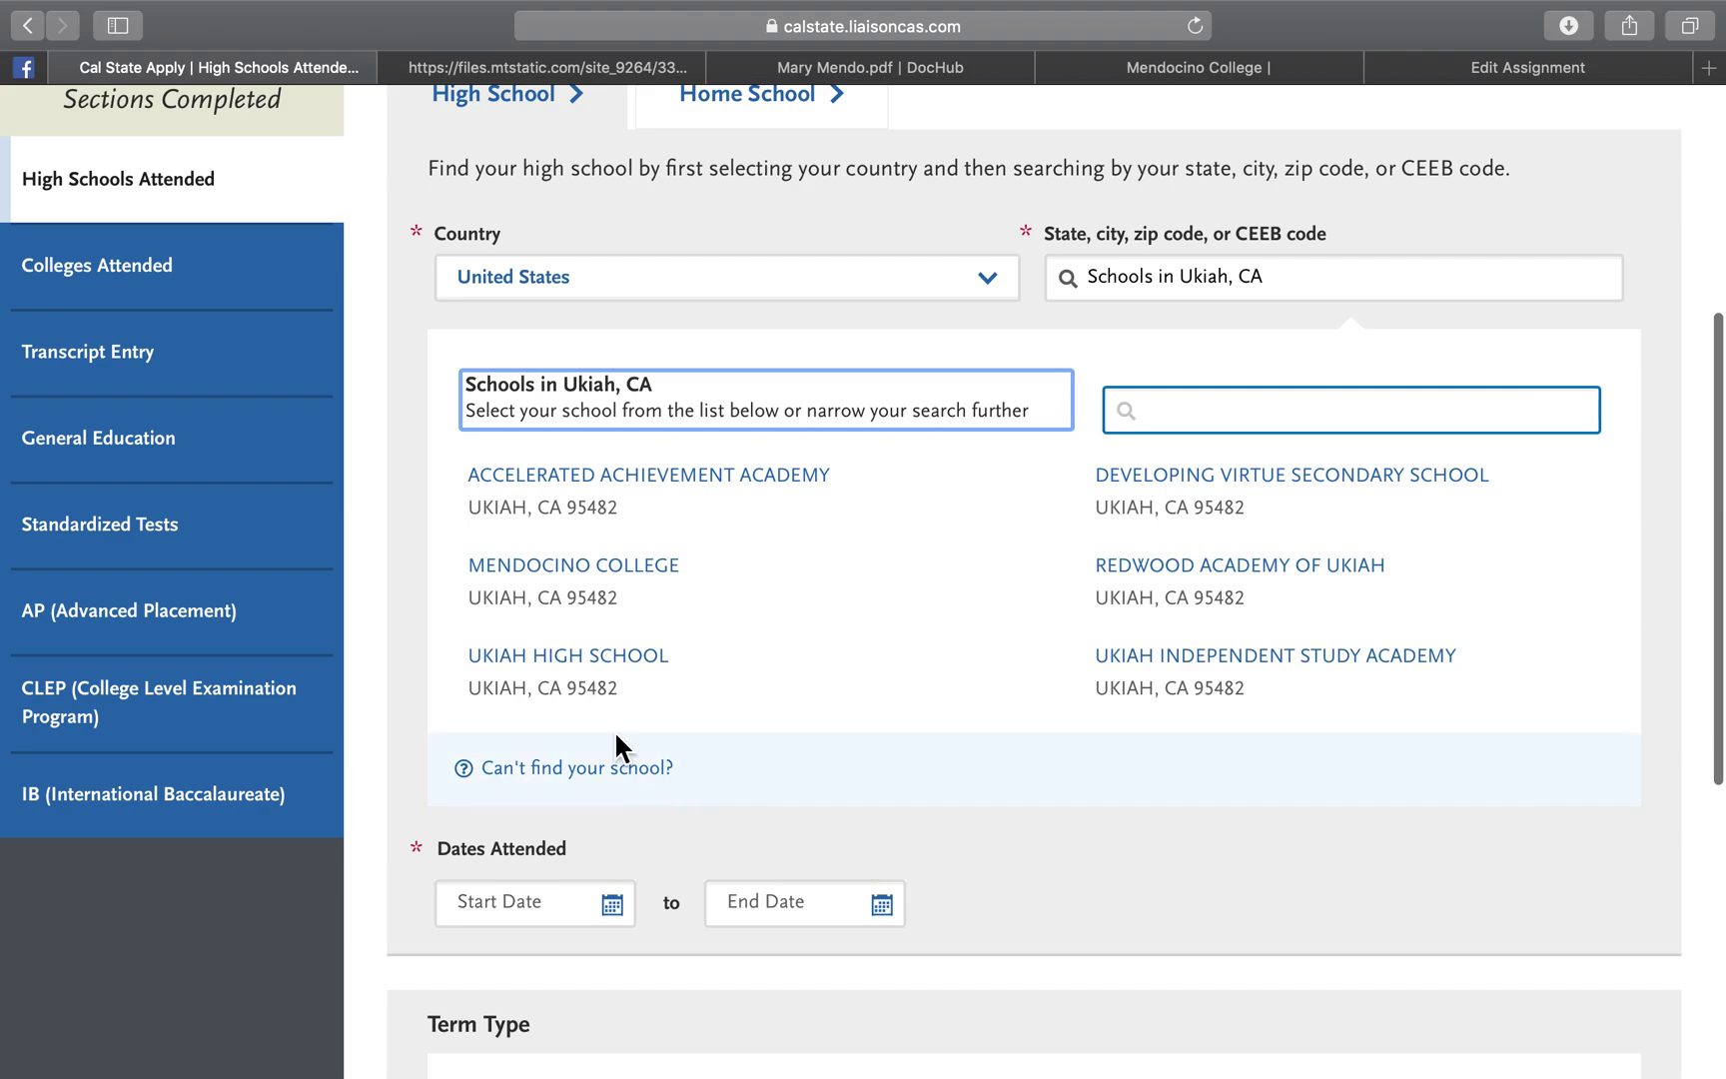
{"action": "left_click", "coordinate": [589, 660]}
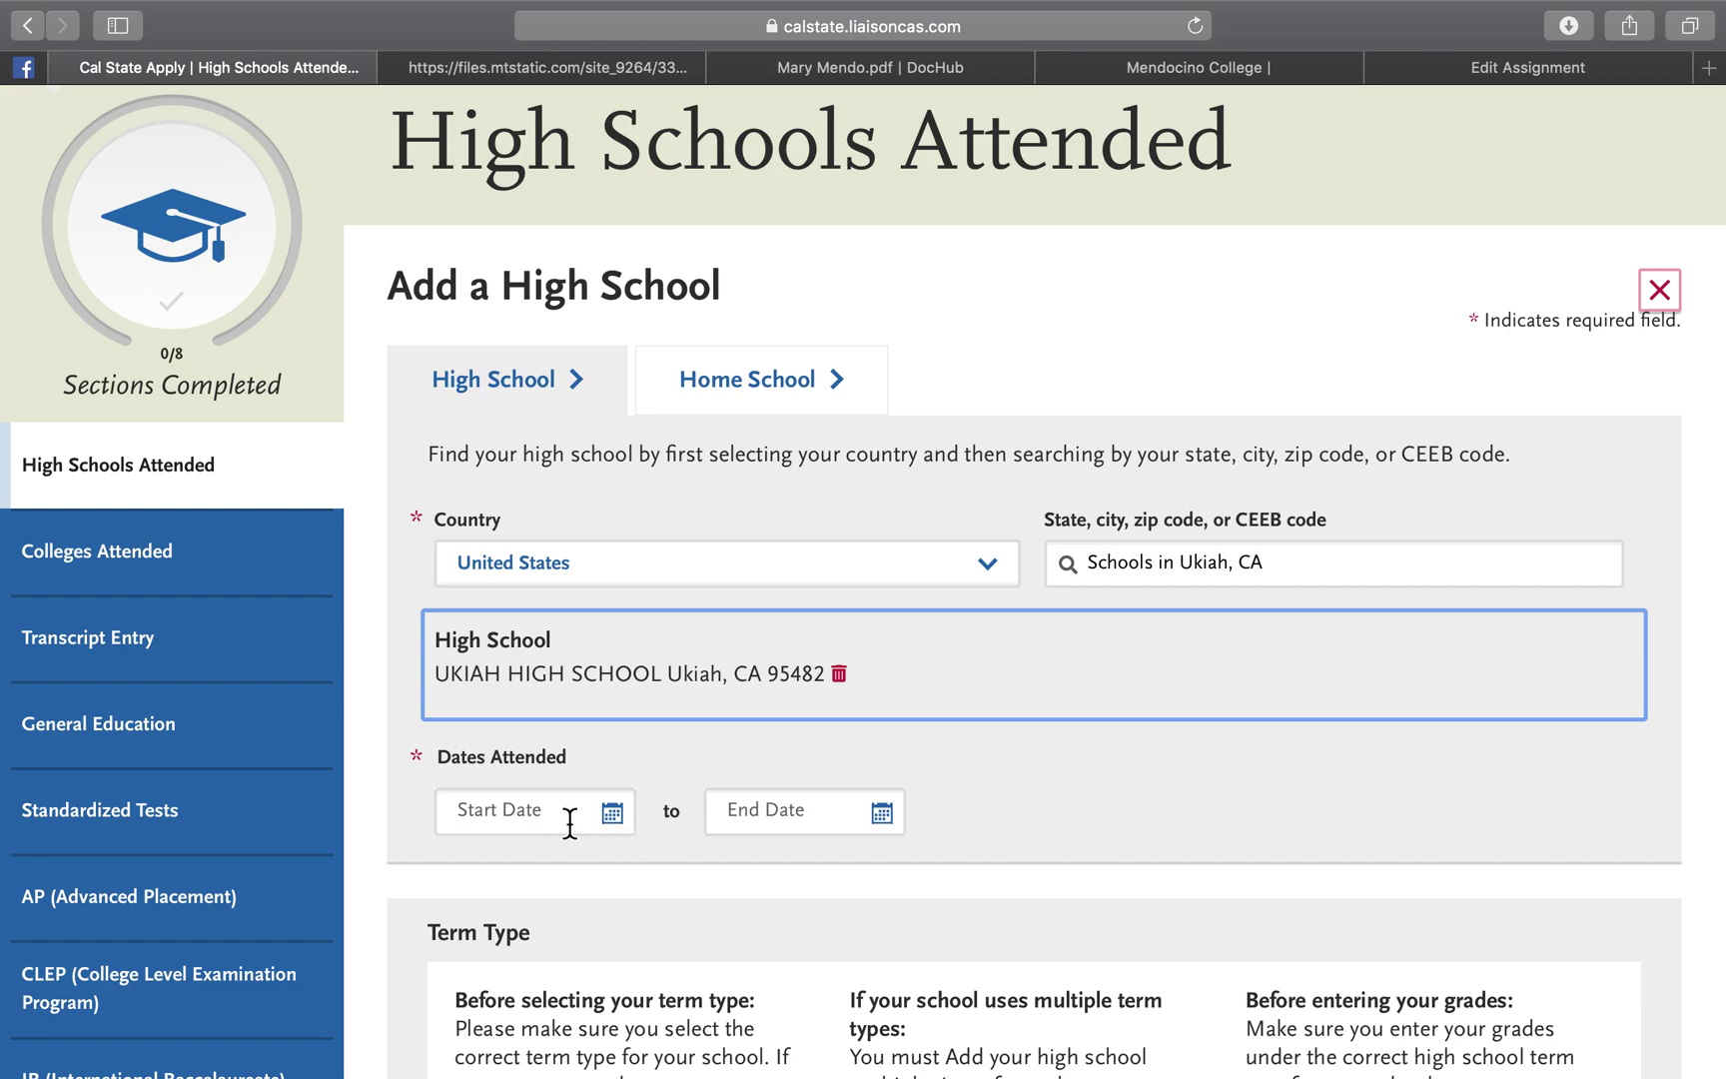
Step: Set the end date of attendance at the high school to June 2017
{"action": "left_click", "coordinate": [879, 819]}
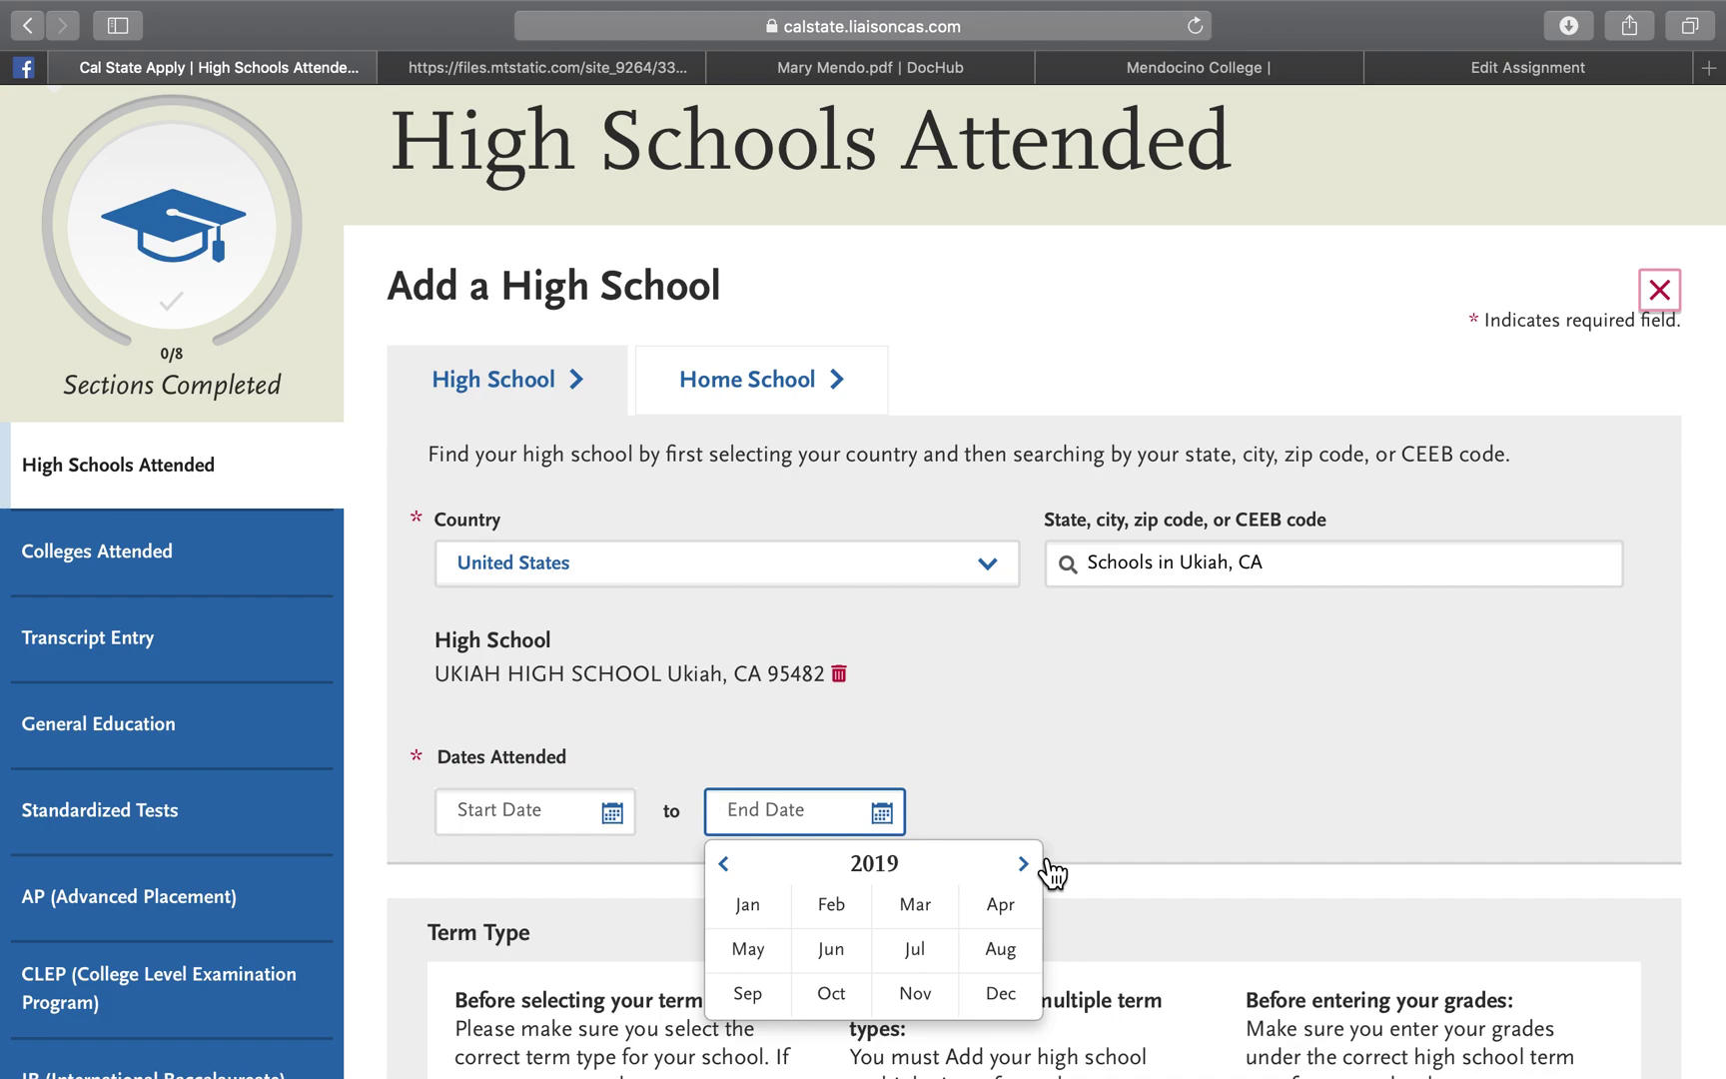
{"action": "left_click", "coordinate": [725, 865]}
{"action": "left_click", "coordinate": [727, 866]}
{"action": "left_click", "coordinate": [849, 957]}
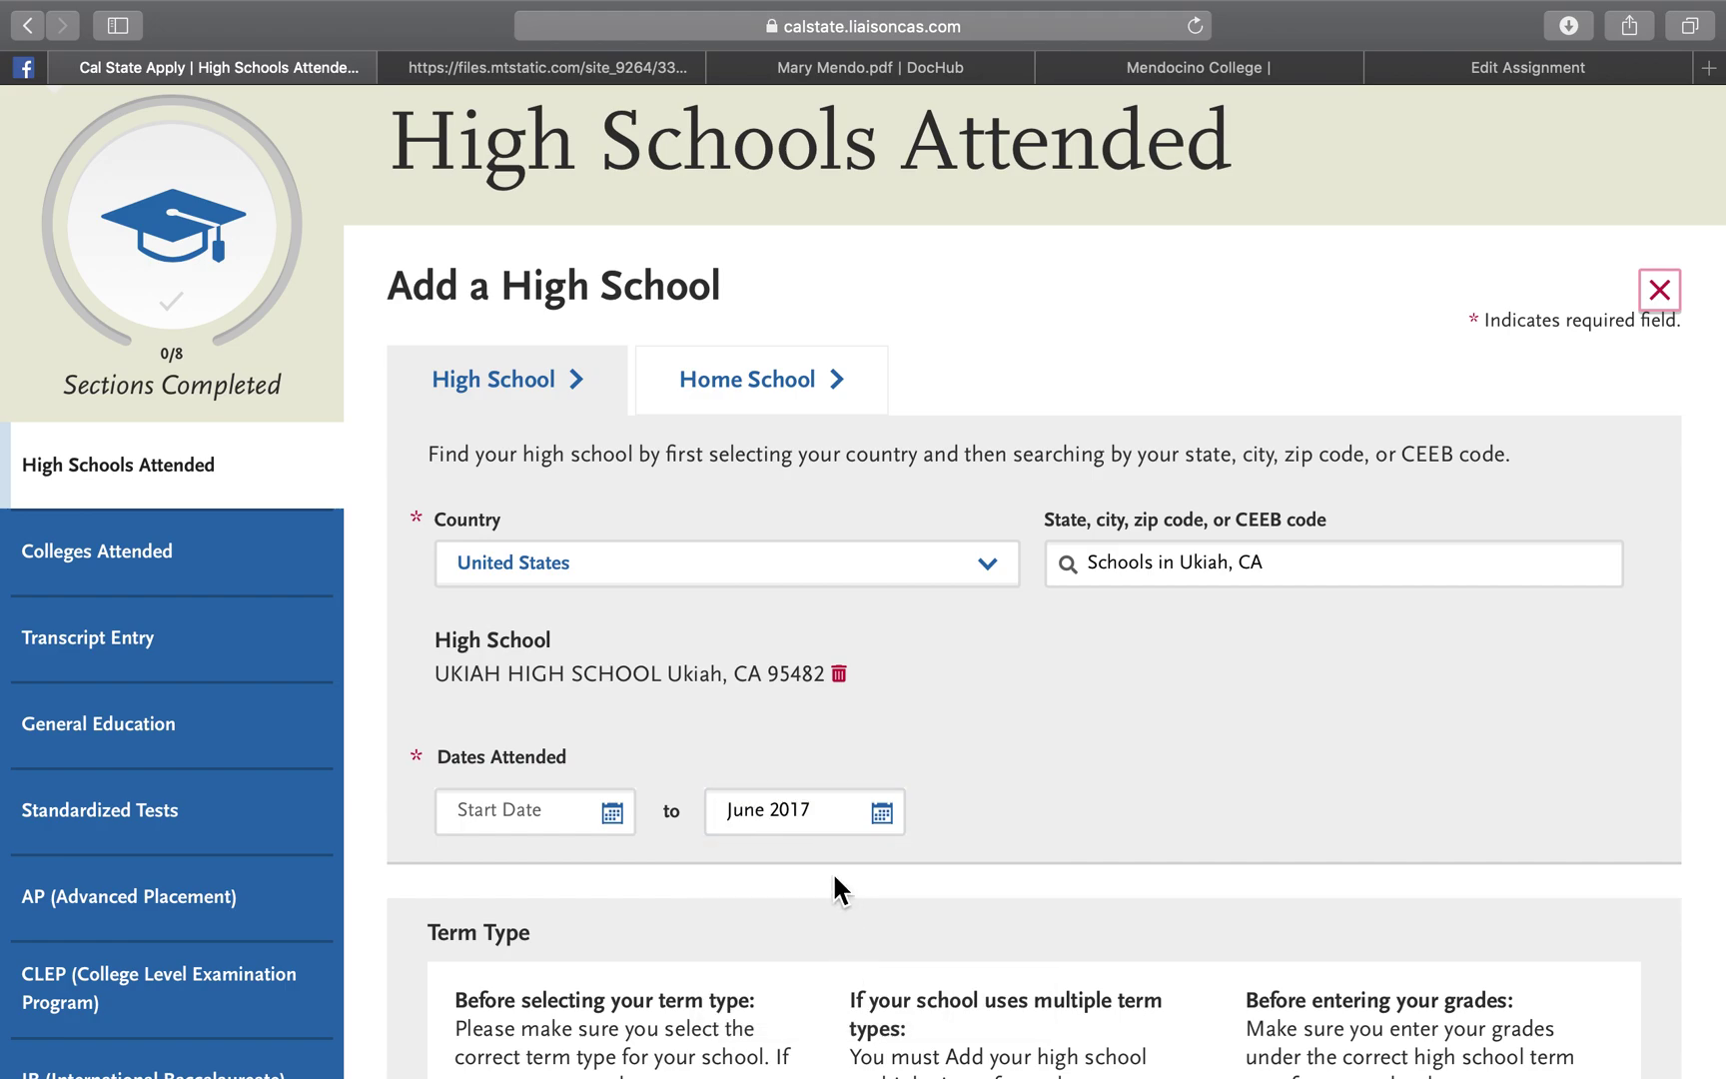
Step: Set the start date of attendance at the high school to August 2013
{"action": "left_click", "coordinate": [612, 813]}
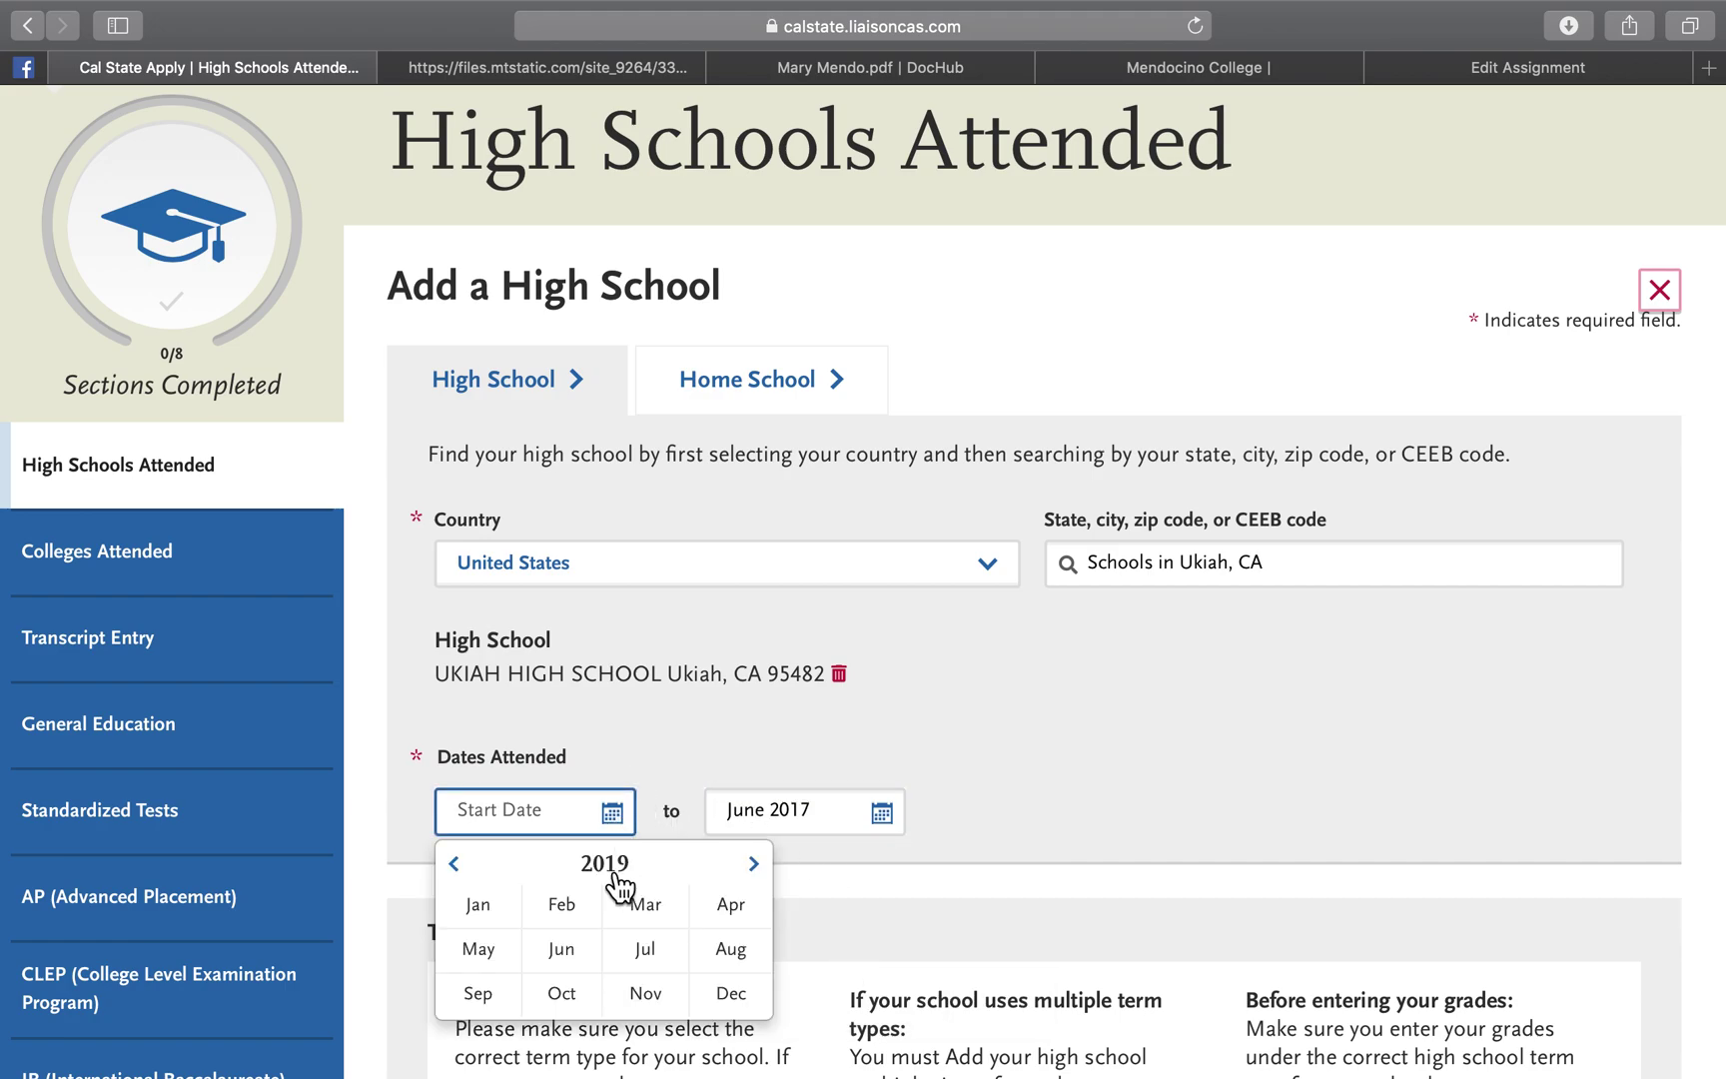
{"action": "left_click", "coordinate": [456, 864]}
{"action": "left_click", "coordinate": [456, 864]}
{"action": "left_click", "coordinate": [456, 864]}
{"action": "left_click", "coordinate": [456, 864]}
{"action": "left_click", "coordinate": [456, 864]}
{"action": "left_click", "coordinate": [456, 864]}
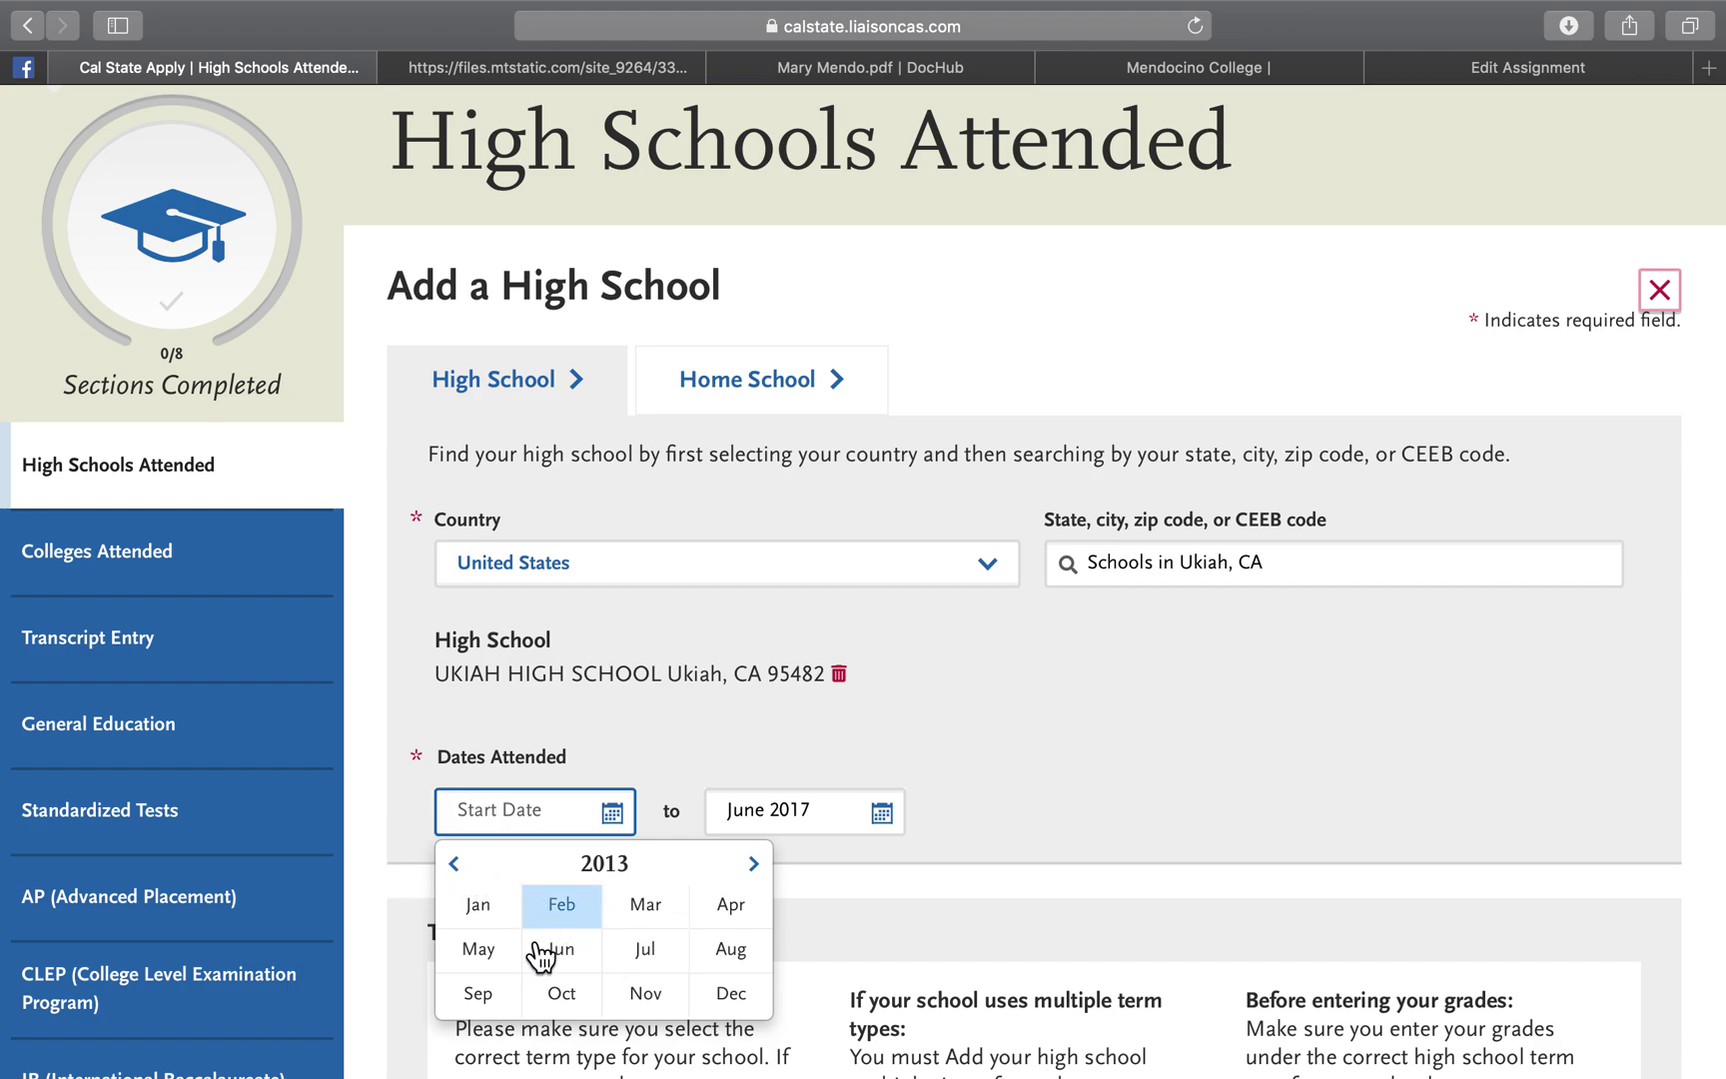
{"action": "left_click", "coordinate": [730, 950]}
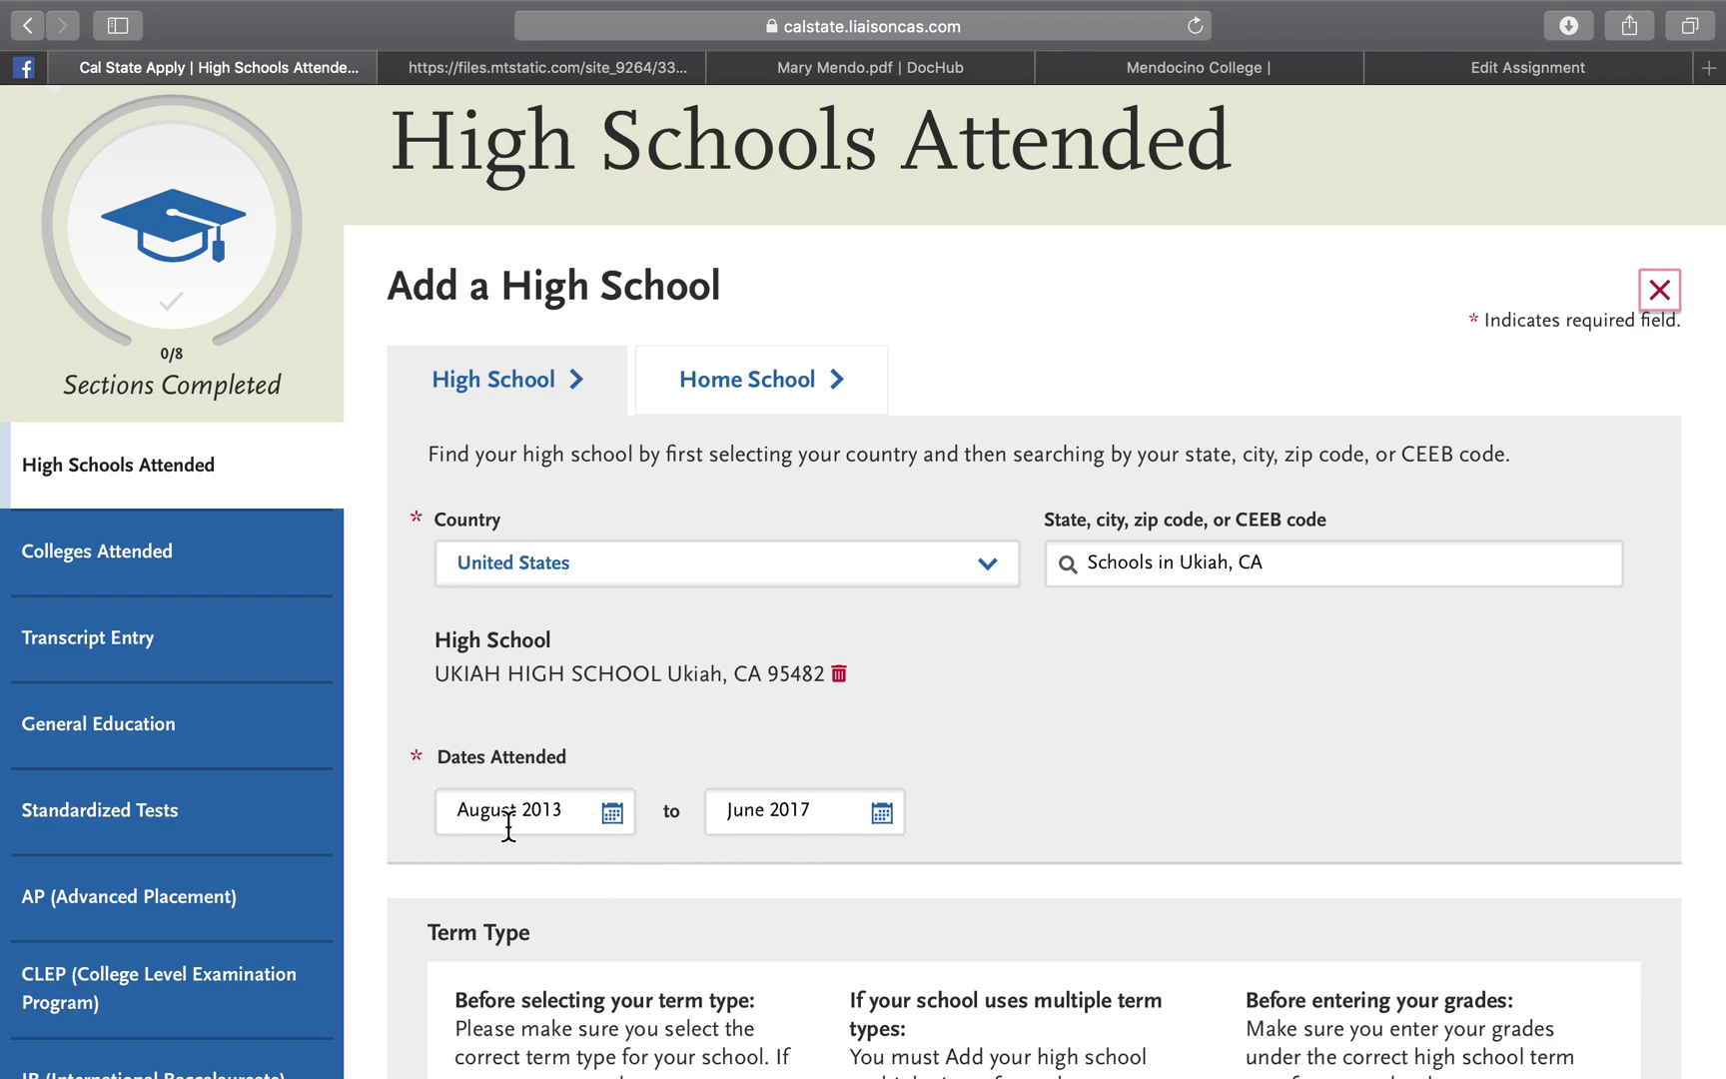
Step: Choose Semester as the high school's term type and save the school
{"action": "scroll", "coordinate": [944, 790], "scroll_direction": "down", "scroll_amount": 5}
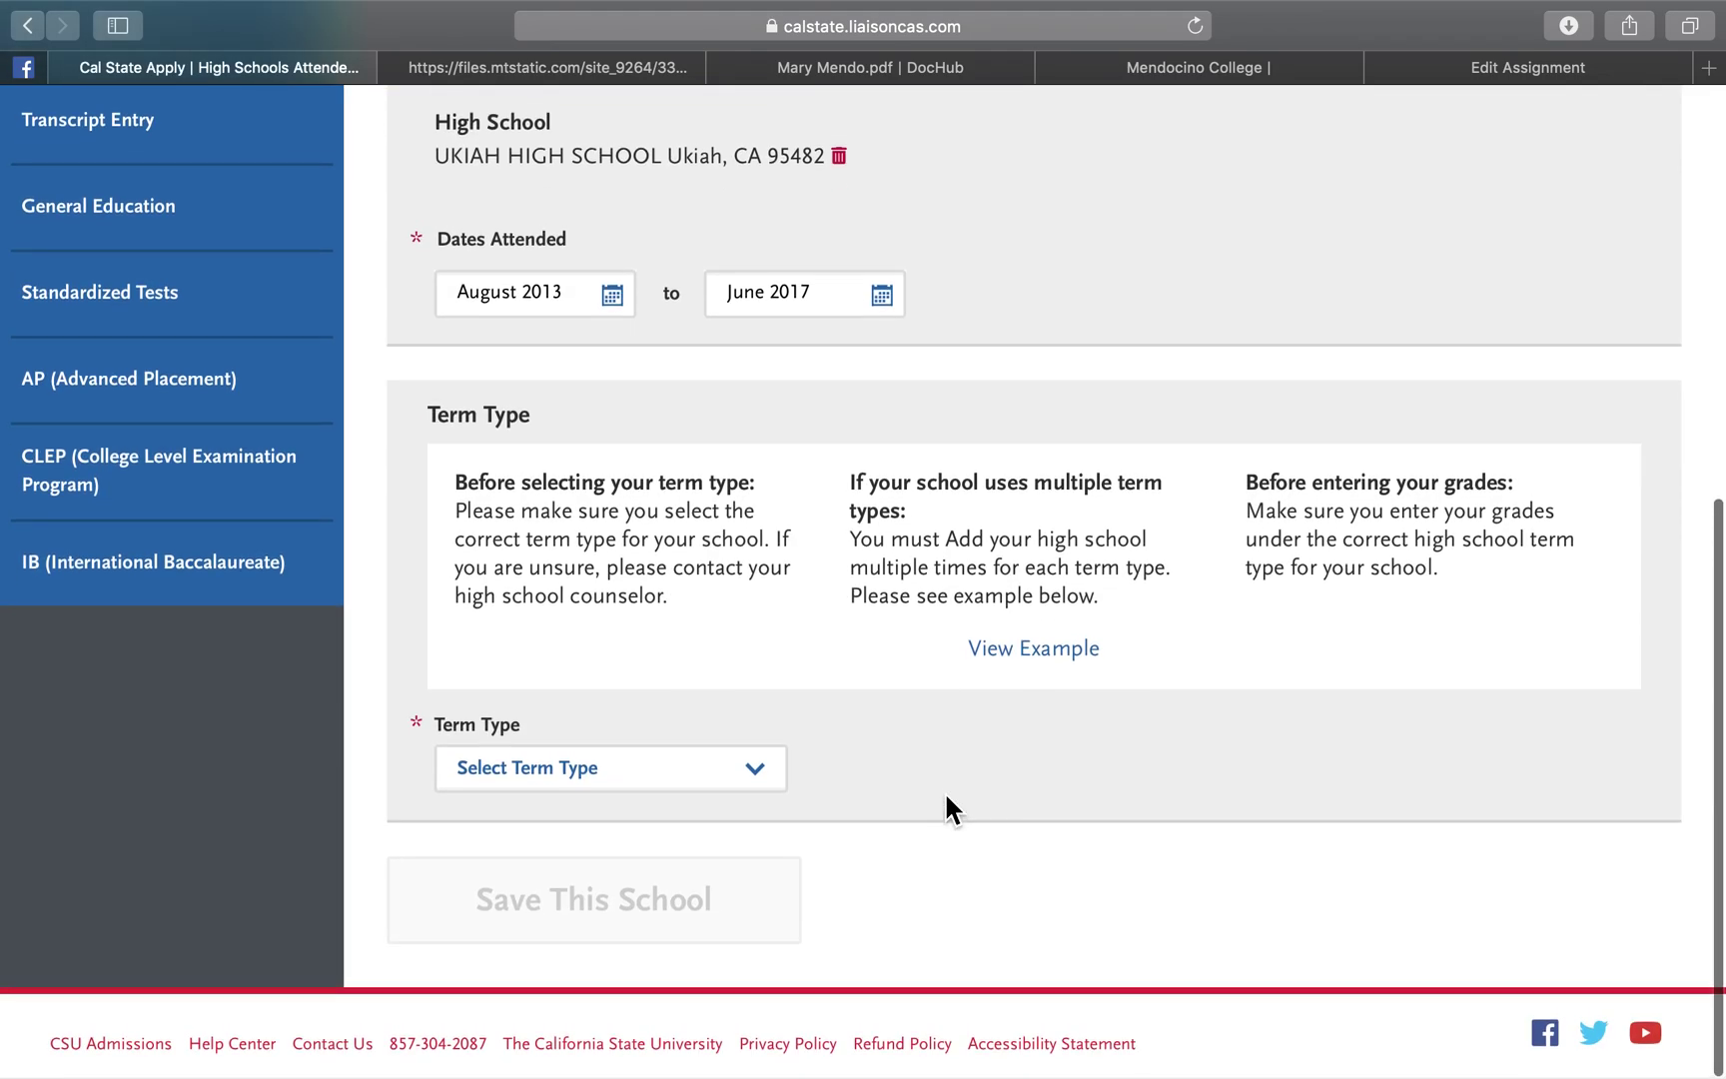
{"action": "left_click", "coordinate": [769, 770]}
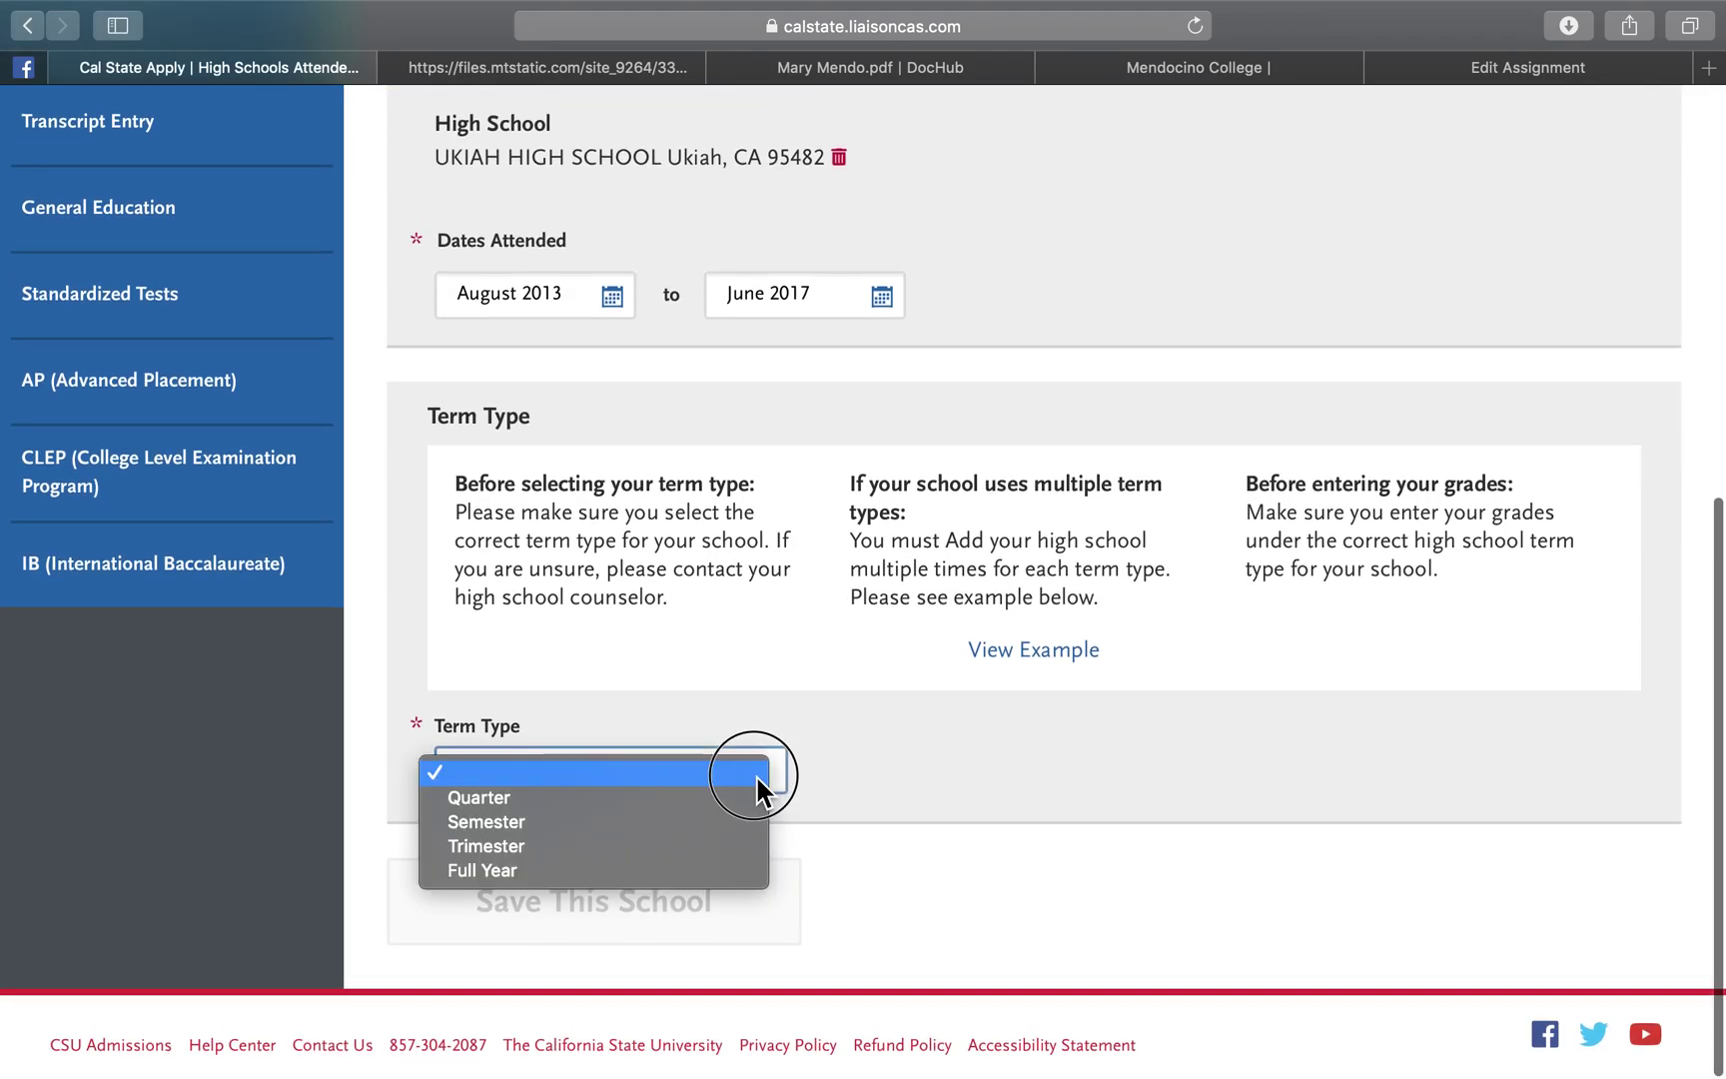
{"action": "left_click", "coordinate": [589, 823]}
{"action": "left_click", "coordinate": [625, 904]}
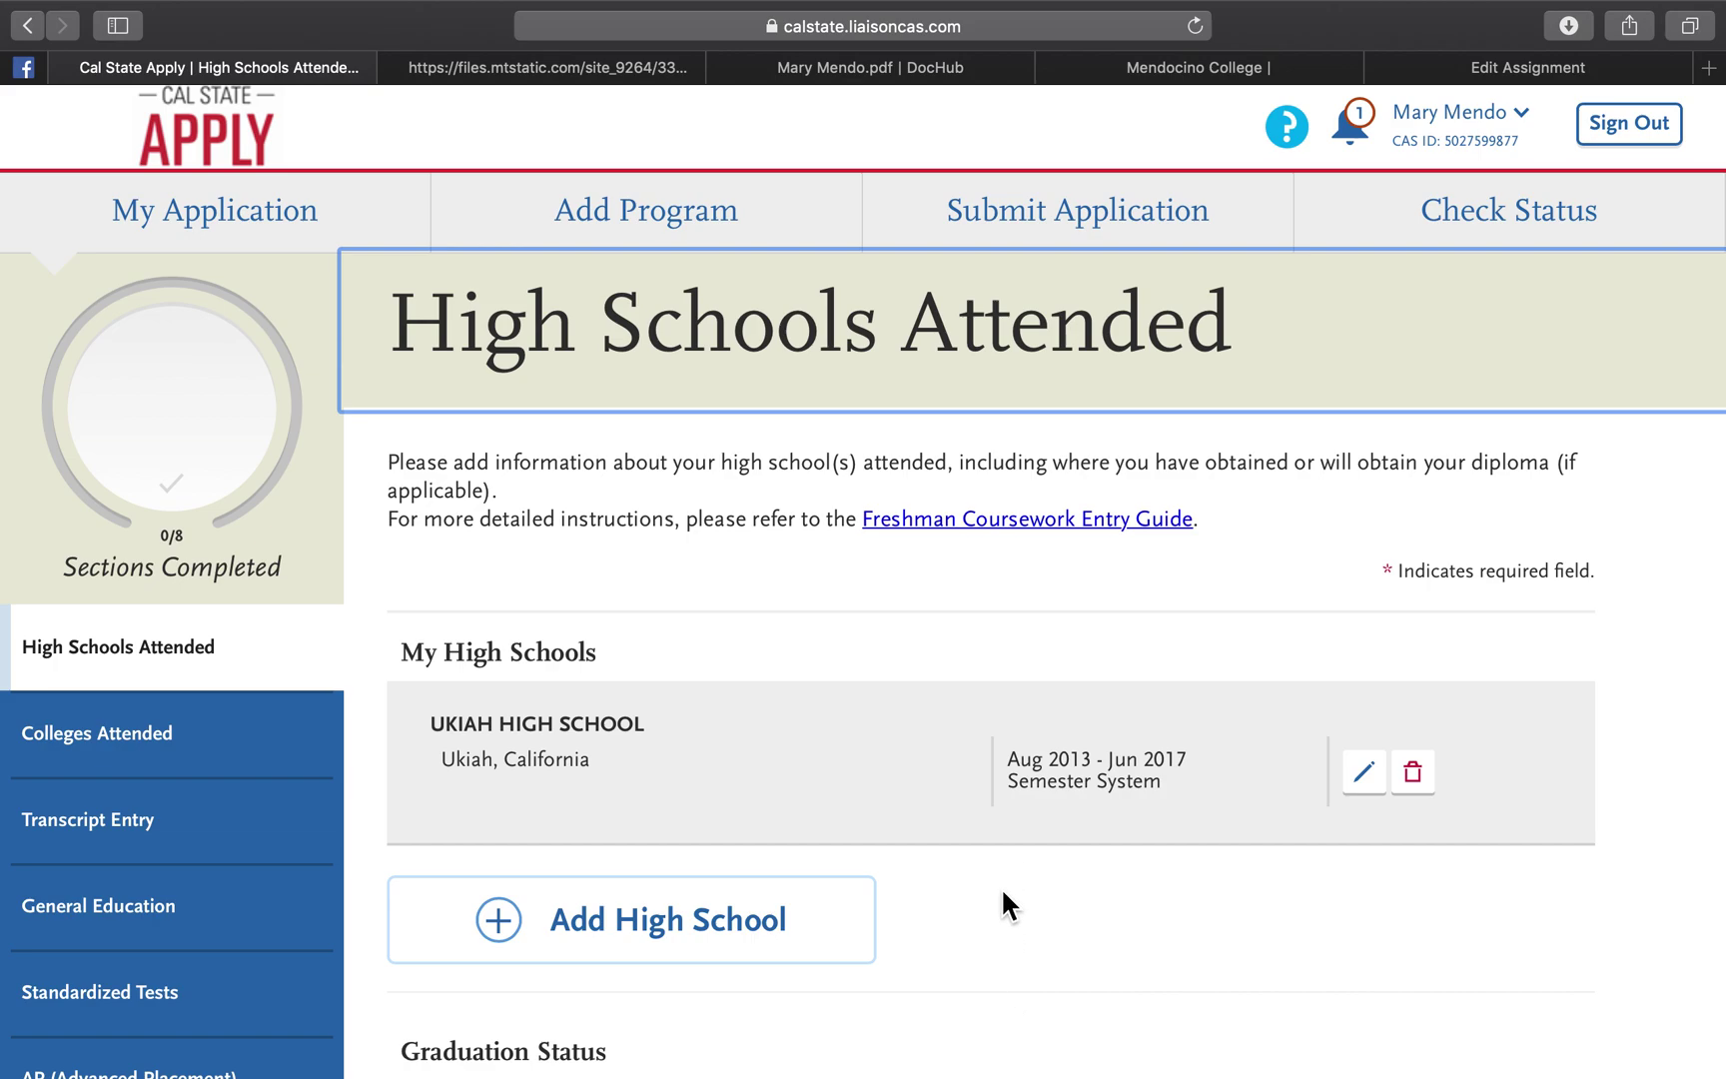
Step: Set the graduation status to graduating with a high school diploma and choose Ukiah High School as the school granting it
{"action": "scroll", "coordinate": [1109, 769], "scroll_direction": "down", "scroll_amount": 6}
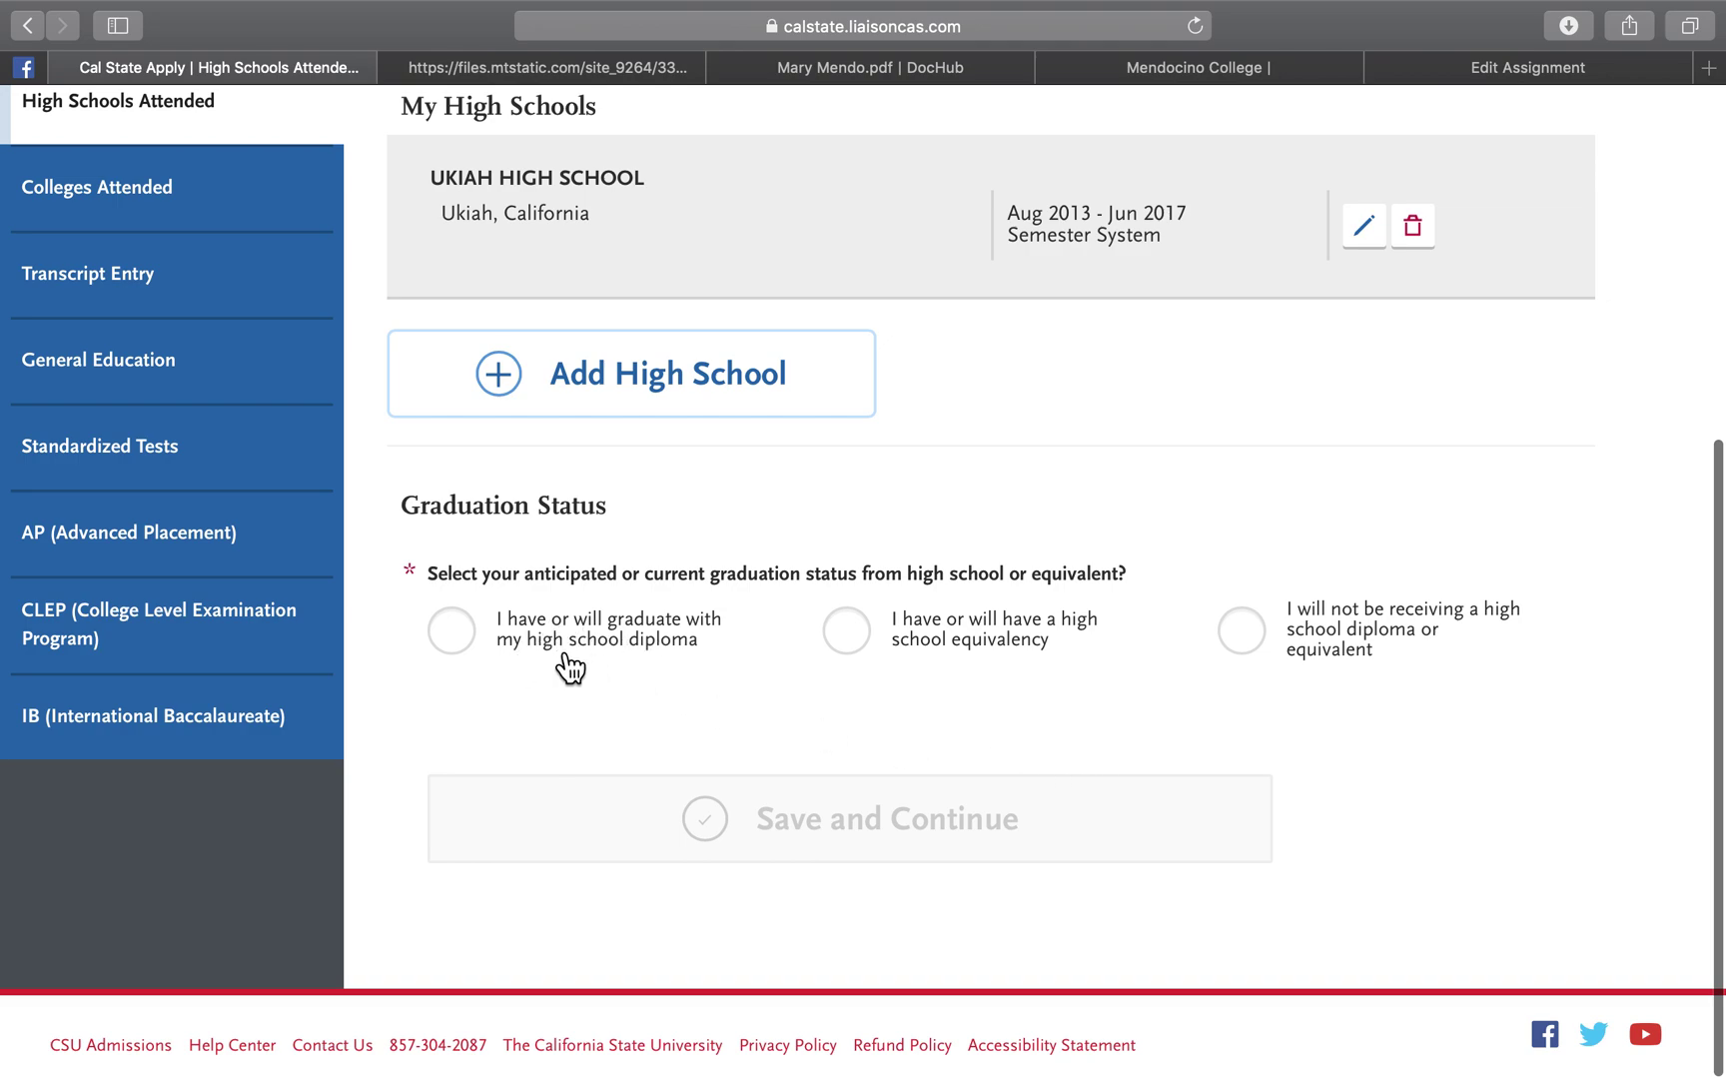
{"action": "left_click", "coordinate": [455, 647]}
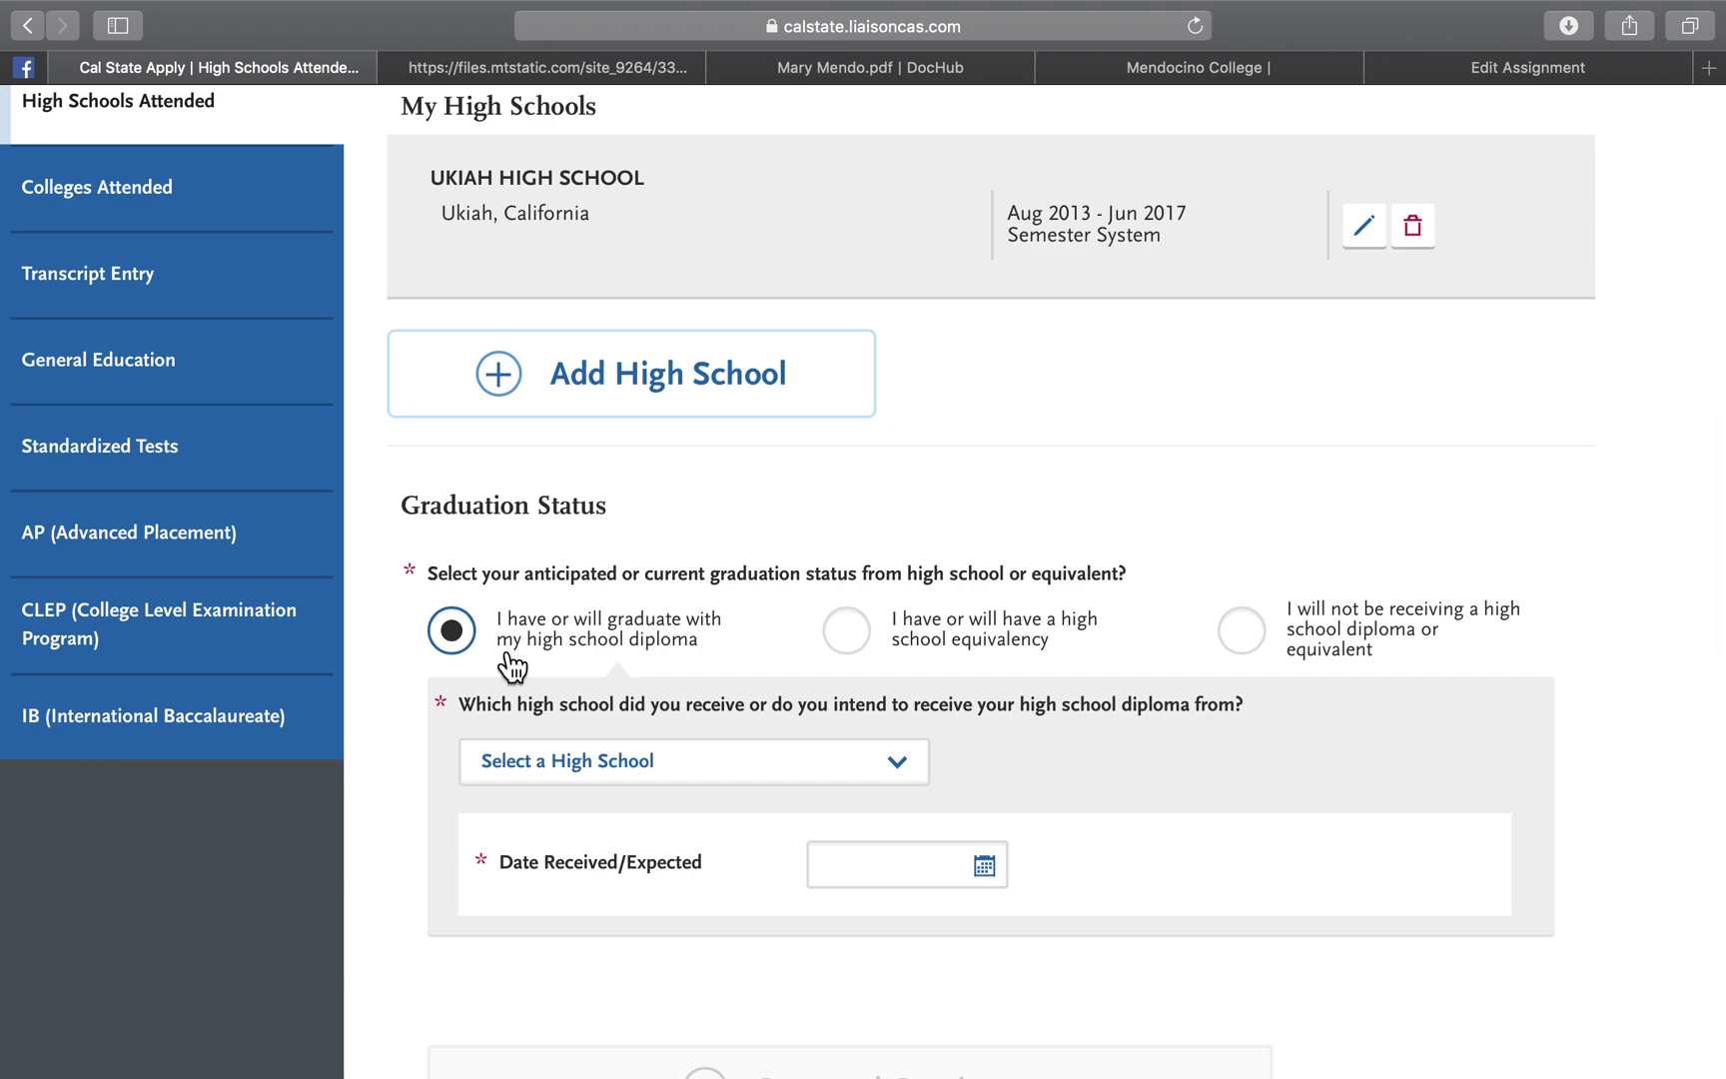
{"action": "left_click", "coordinate": [748, 760]}
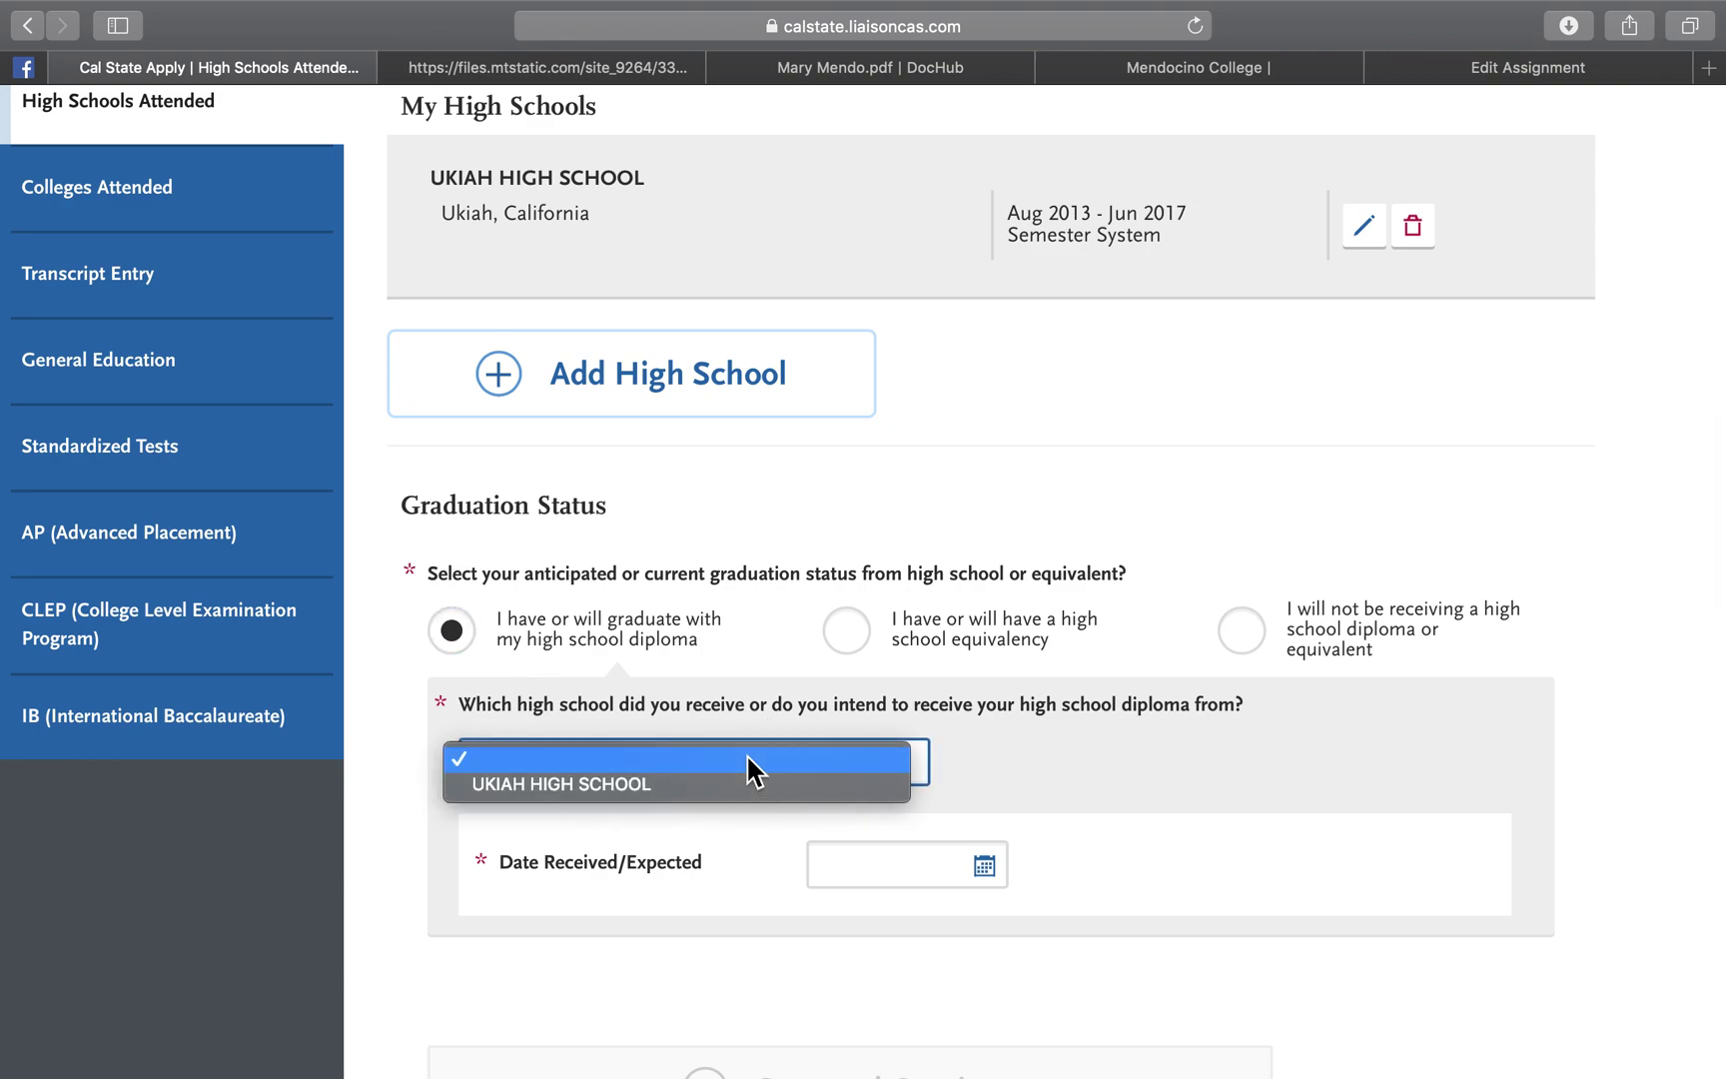
{"action": "left_click", "coordinate": [696, 785]}
Step: Set the diploma's received/expected date to June 2017
{"action": "left_click", "coordinate": [987, 868]}
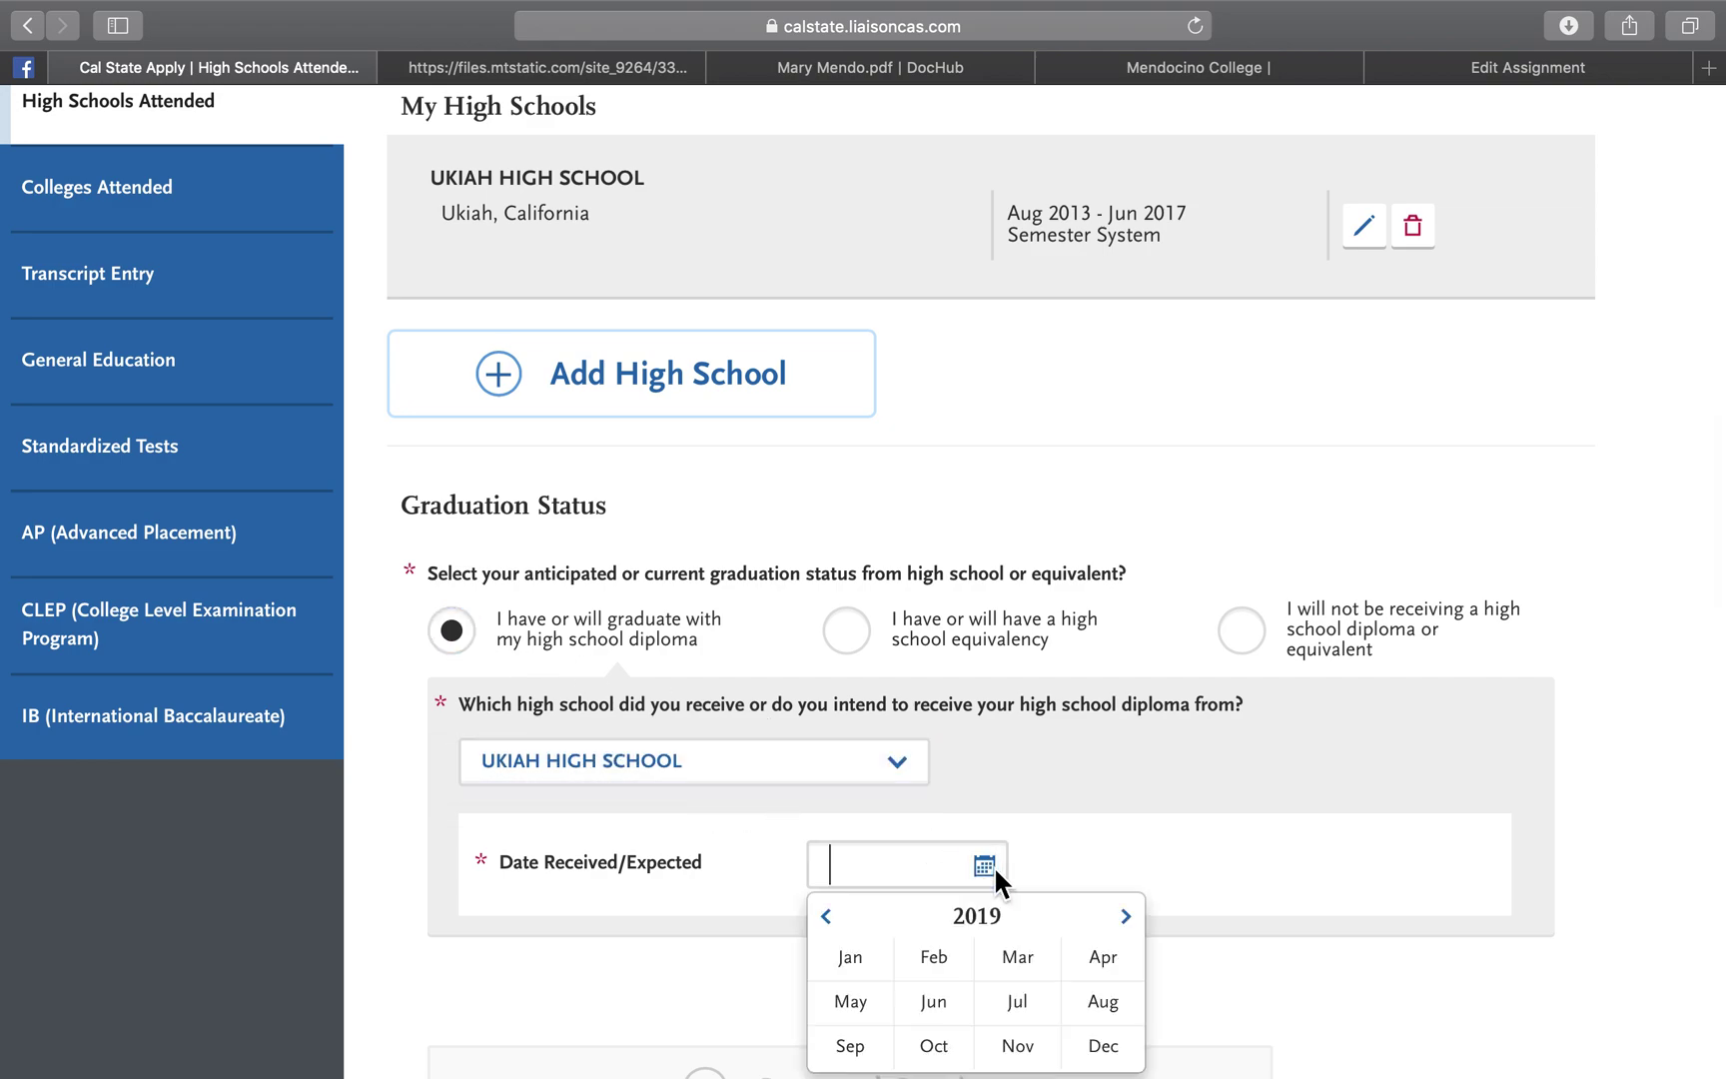
{"action": "left_click", "coordinate": [826, 916]}
{"action": "left_click", "coordinate": [827, 916]}
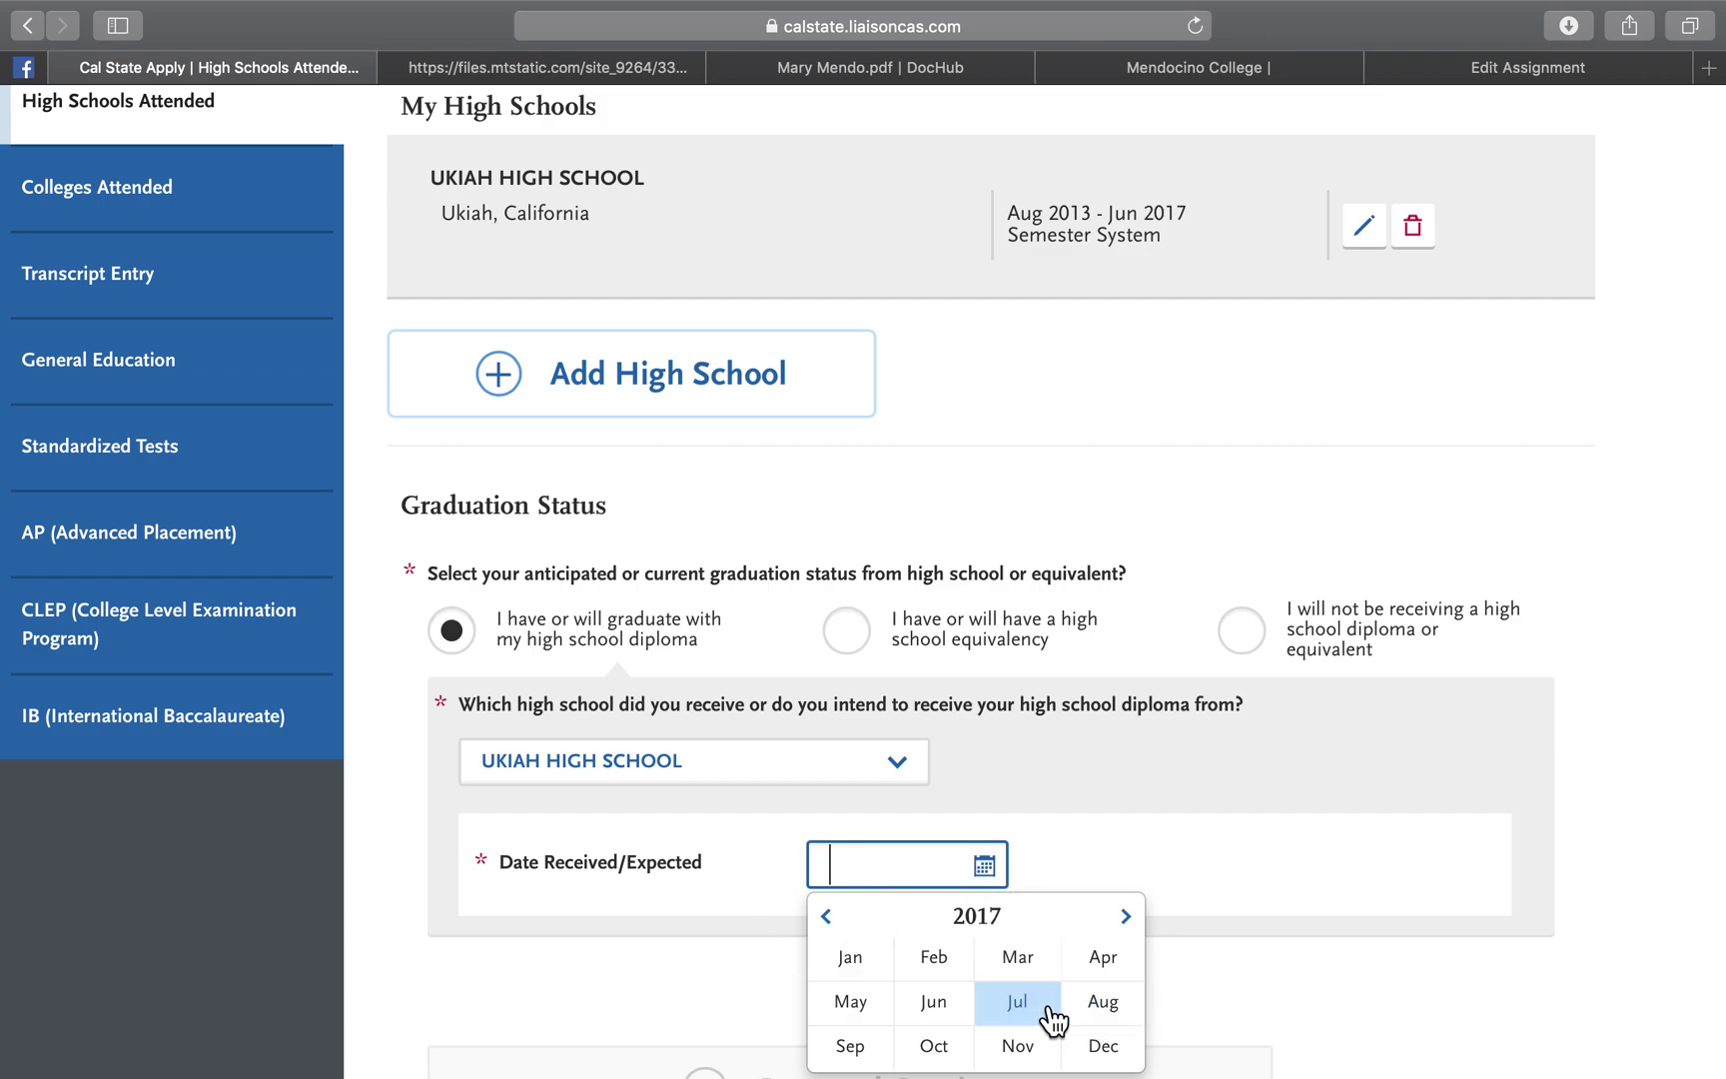
{"action": "left_click", "coordinate": [939, 1009]}
Step: Save the high school section, confirm that the graduation date is correct, and continue to the Colleges Attended section
{"action": "scroll", "coordinate": [1109, 989], "scroll_direction": "down", "scroll_amount": 3}
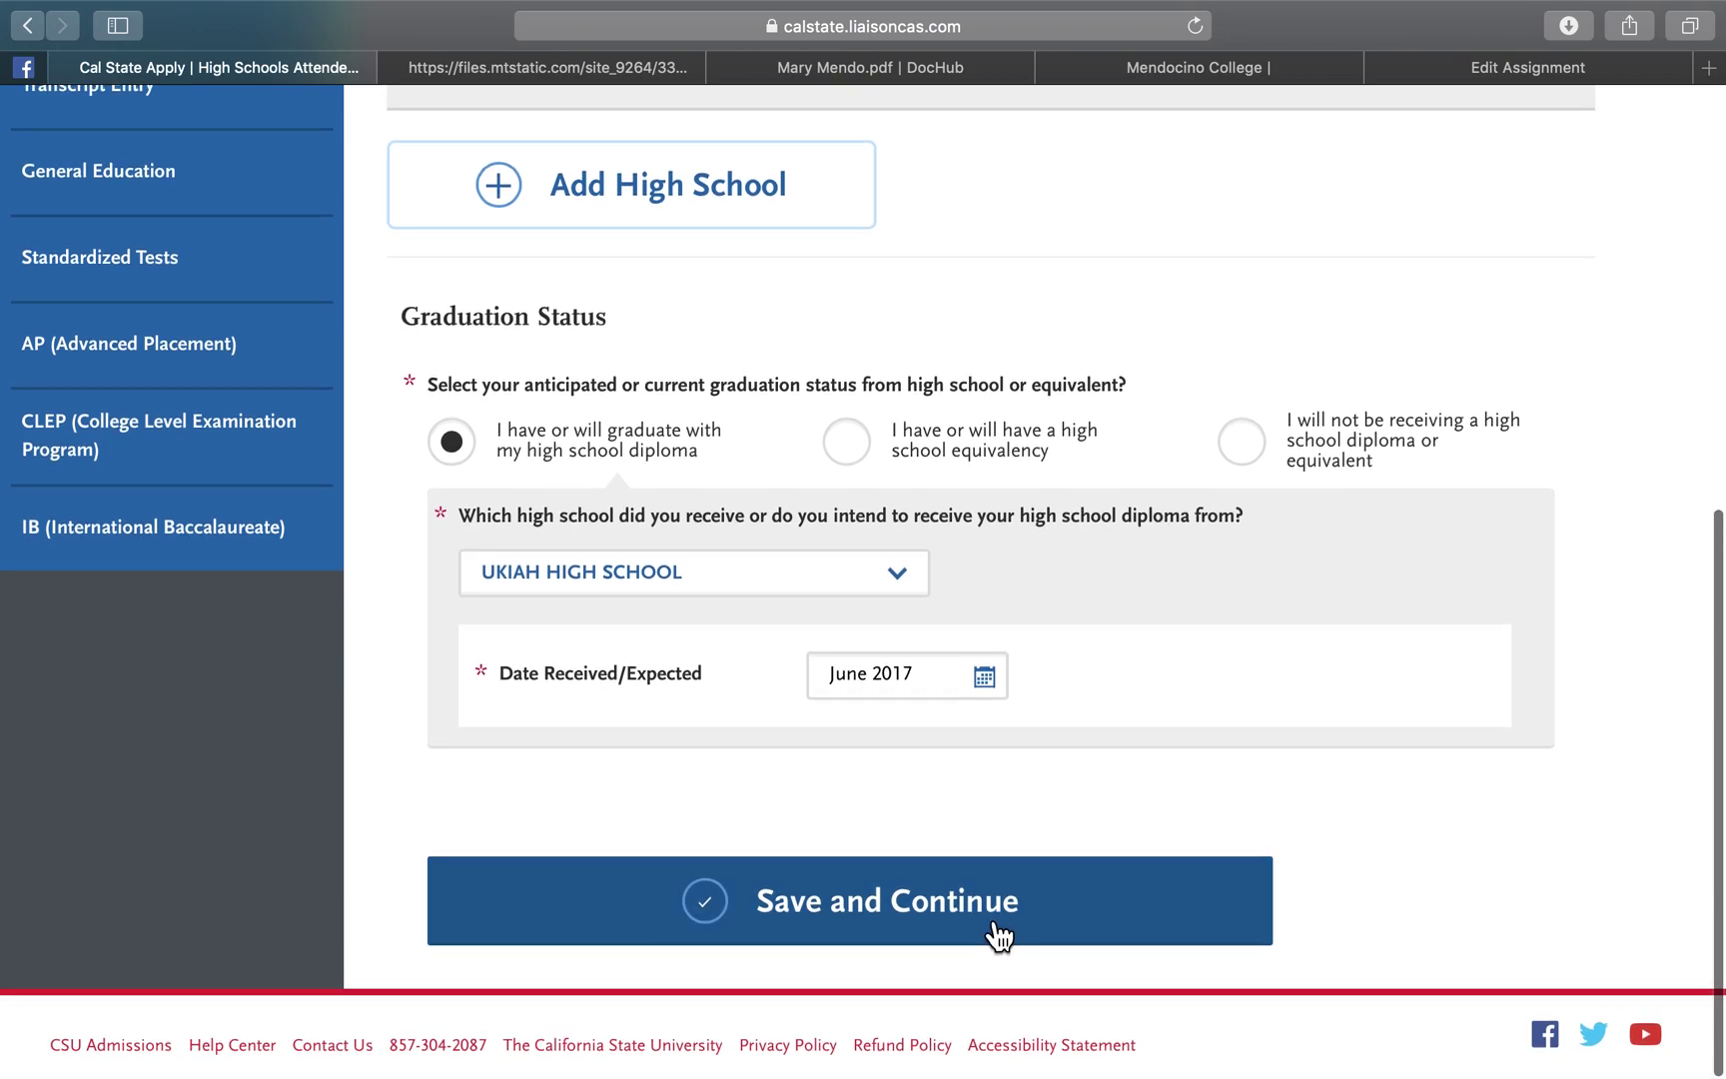
{"action": "left_click", "coordinate": [999, 934]}
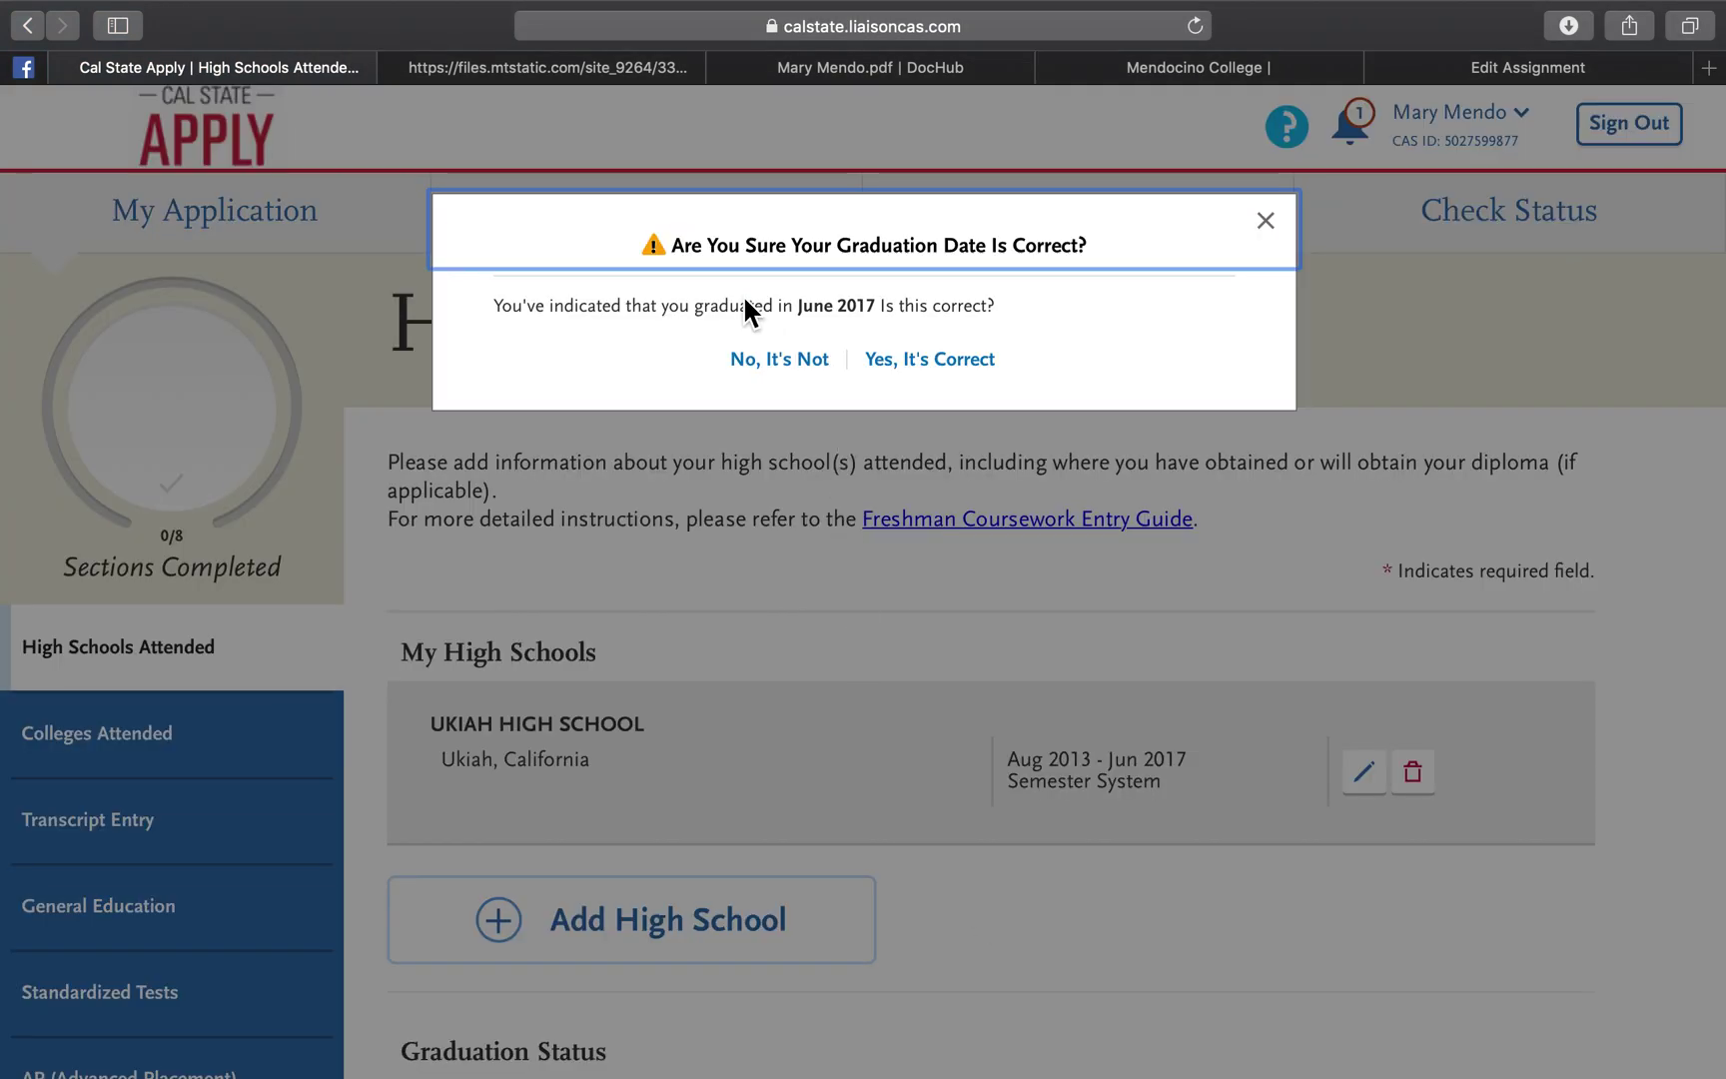
{"action": "left_click", "coordinate": [917, 360]}
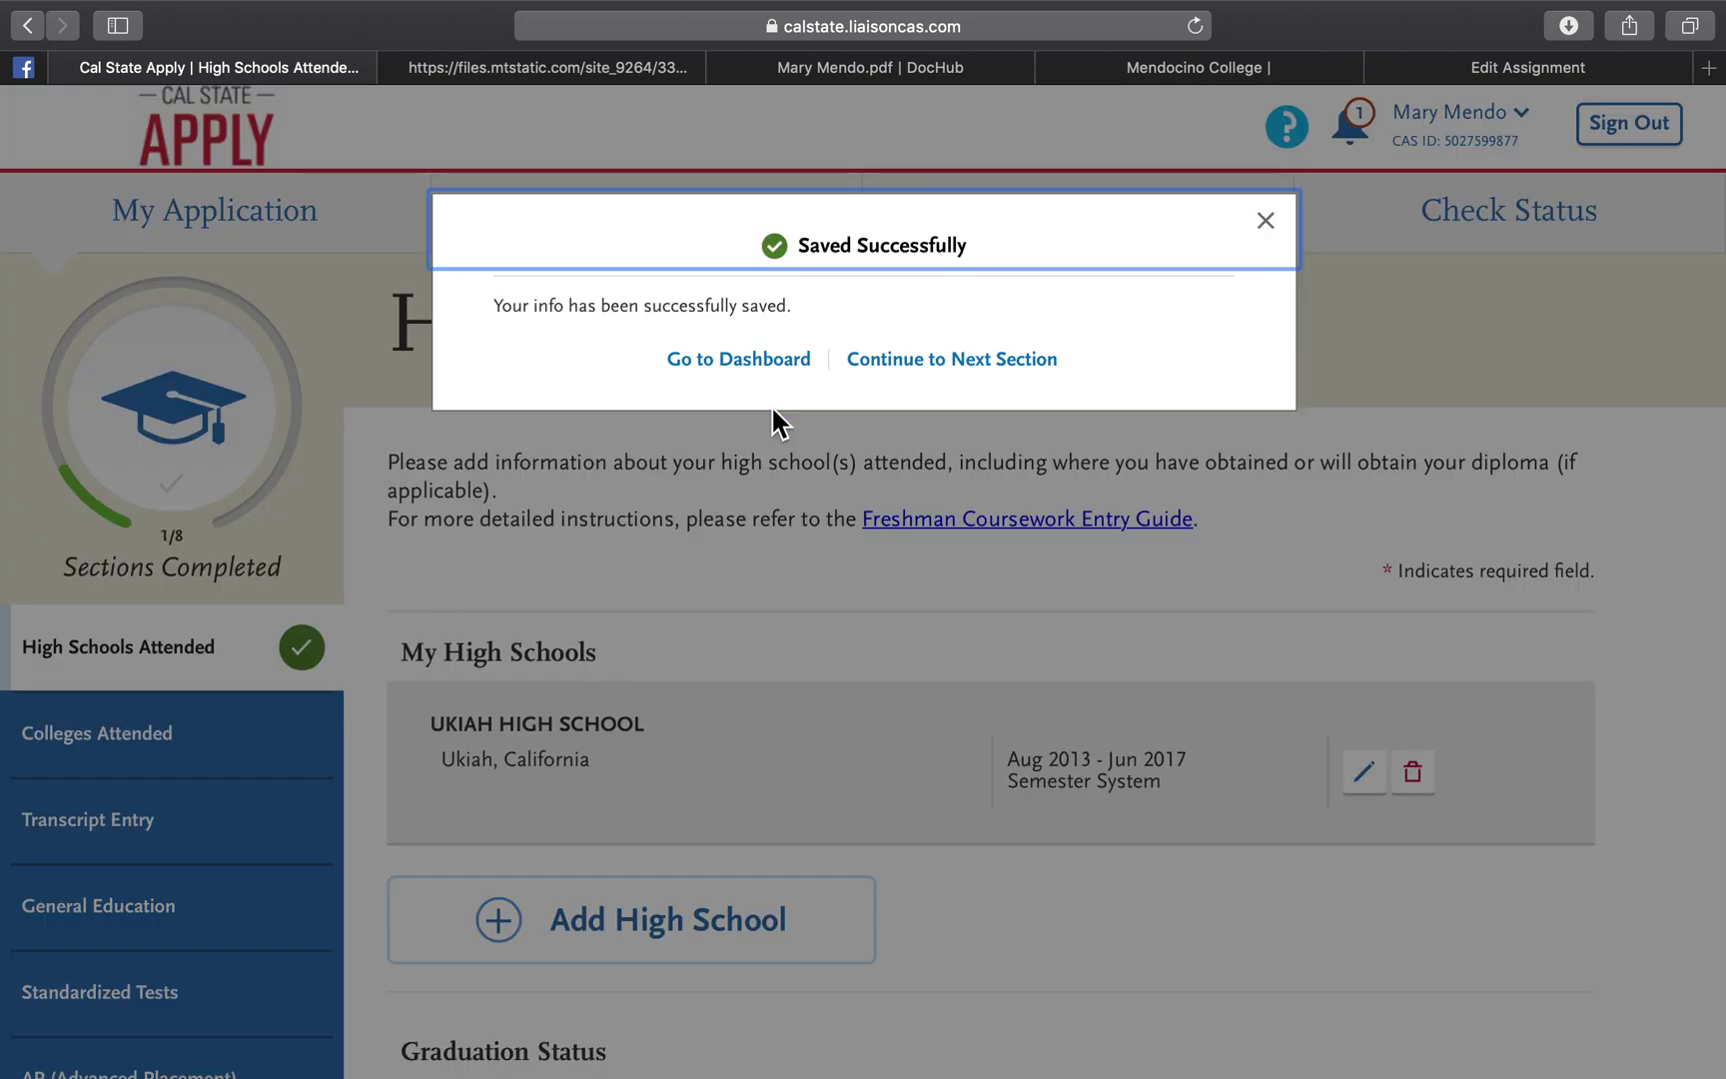
{"action": "left_click", "coordinate": [974, 369]}
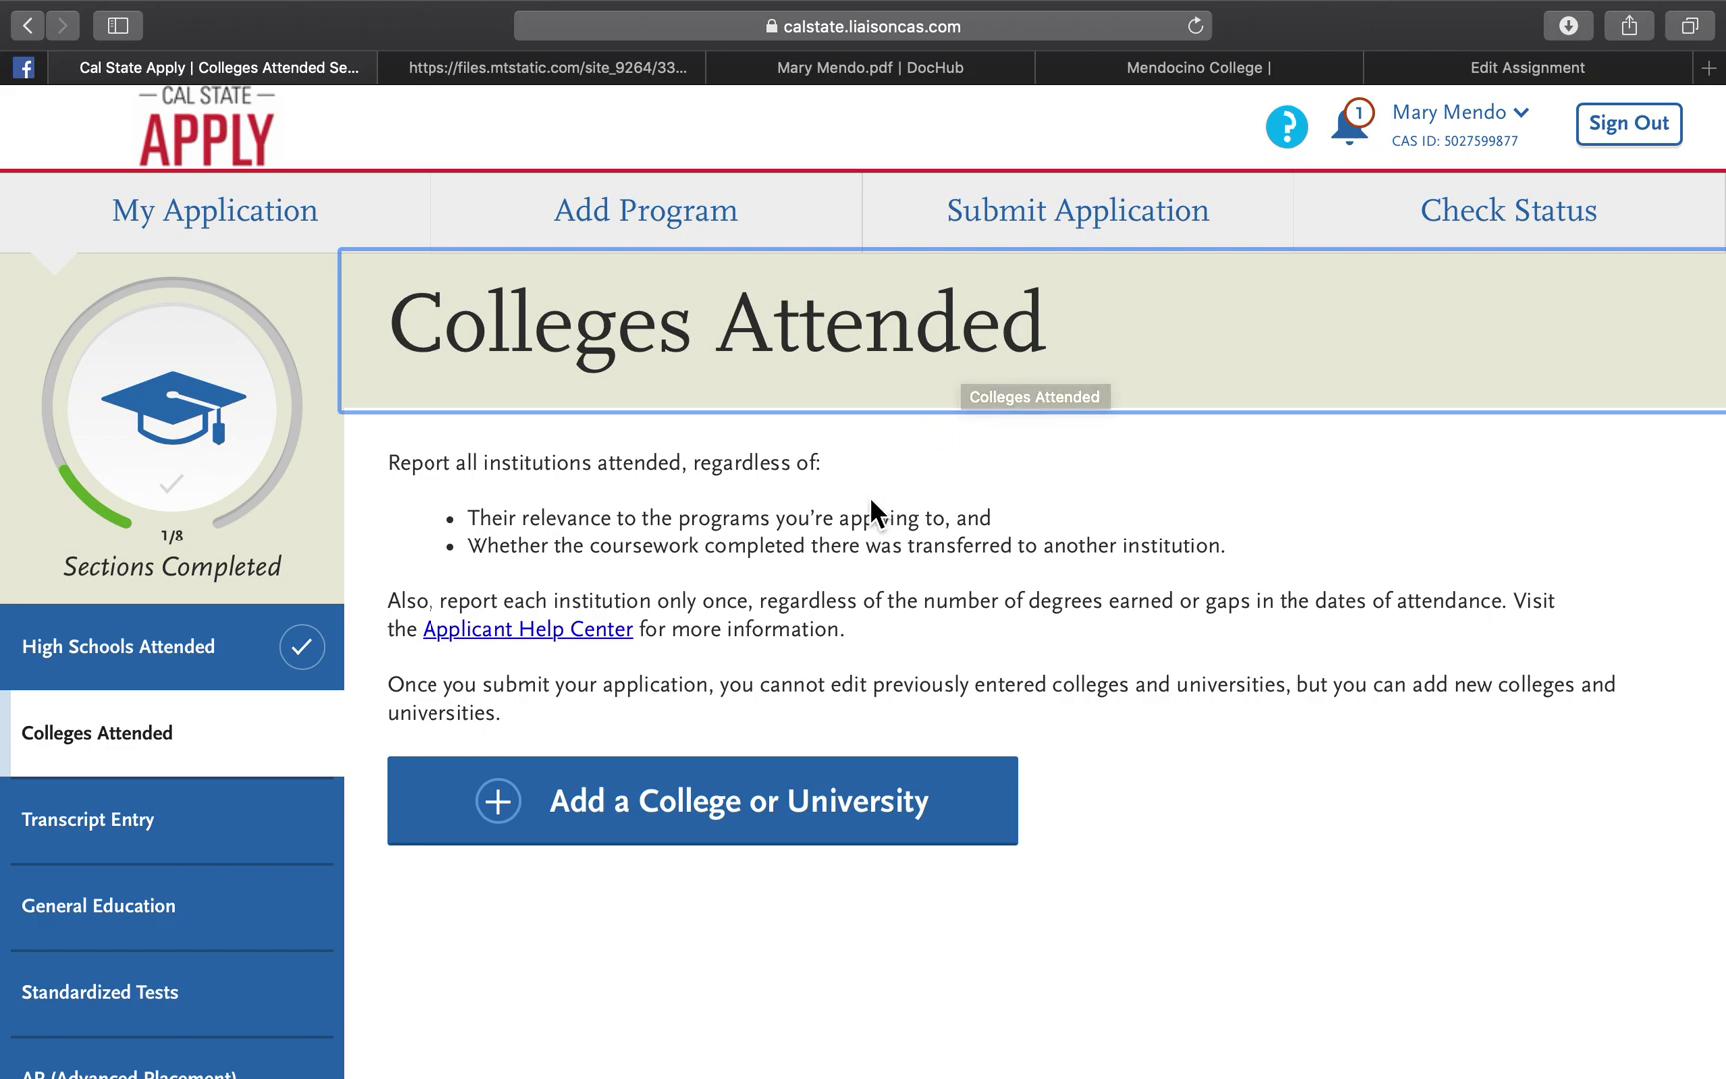
Step: Start adding a college, search for Mendocino, and select Mendocino College in California
{"action": "left_click", "coordinate": [589, 811]}
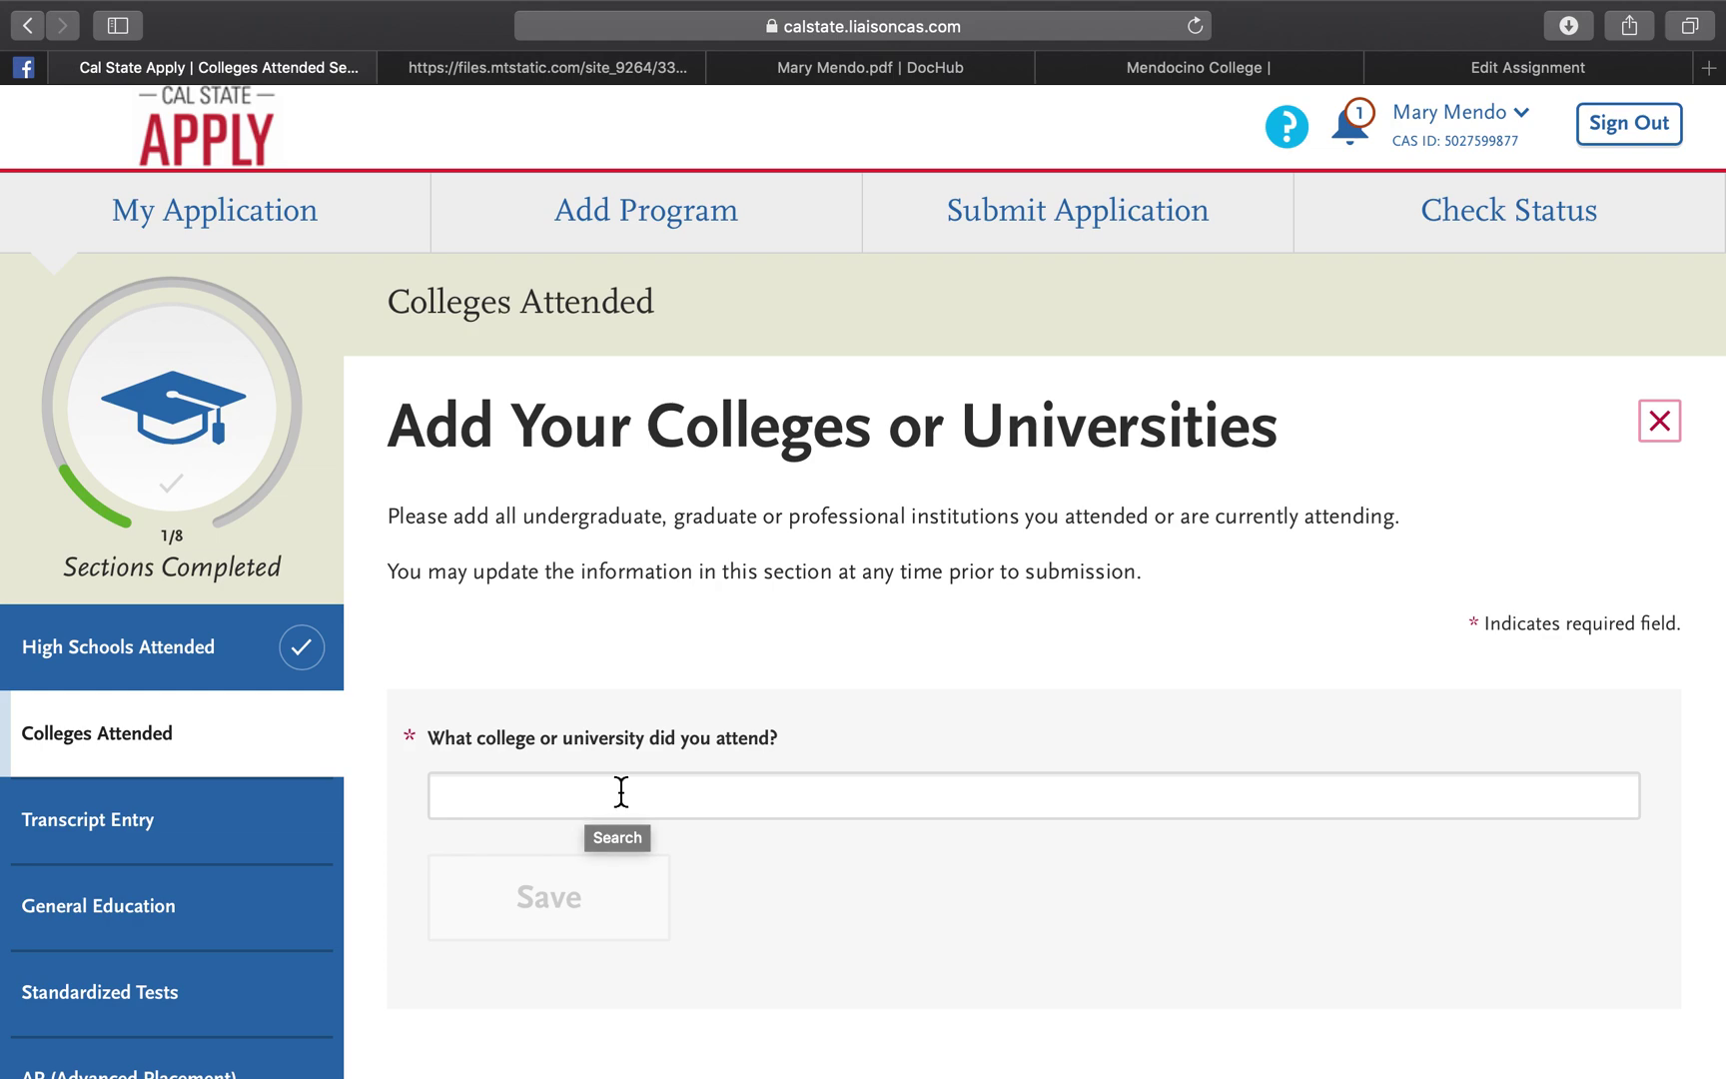
{"action": "left_click", "coordinate": [671, 807]}
{"action": "type", "text": "Men"}
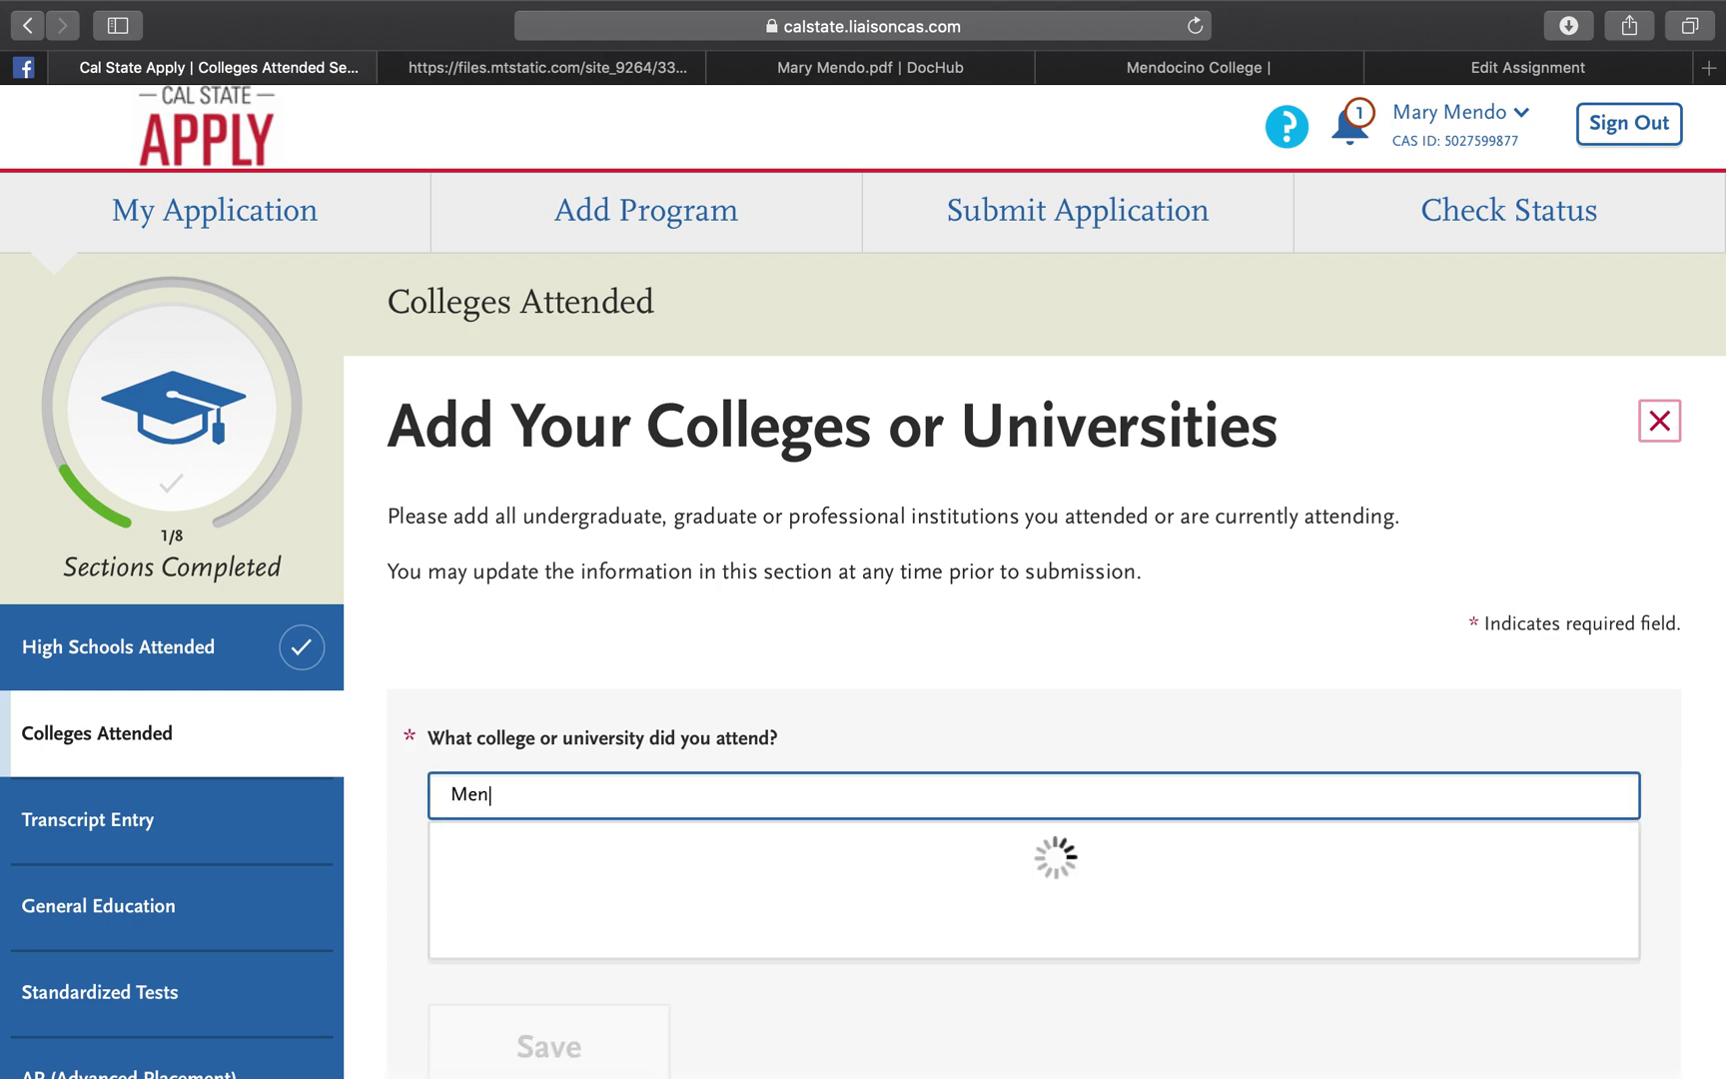
{"action": "type", "text": "docino"}
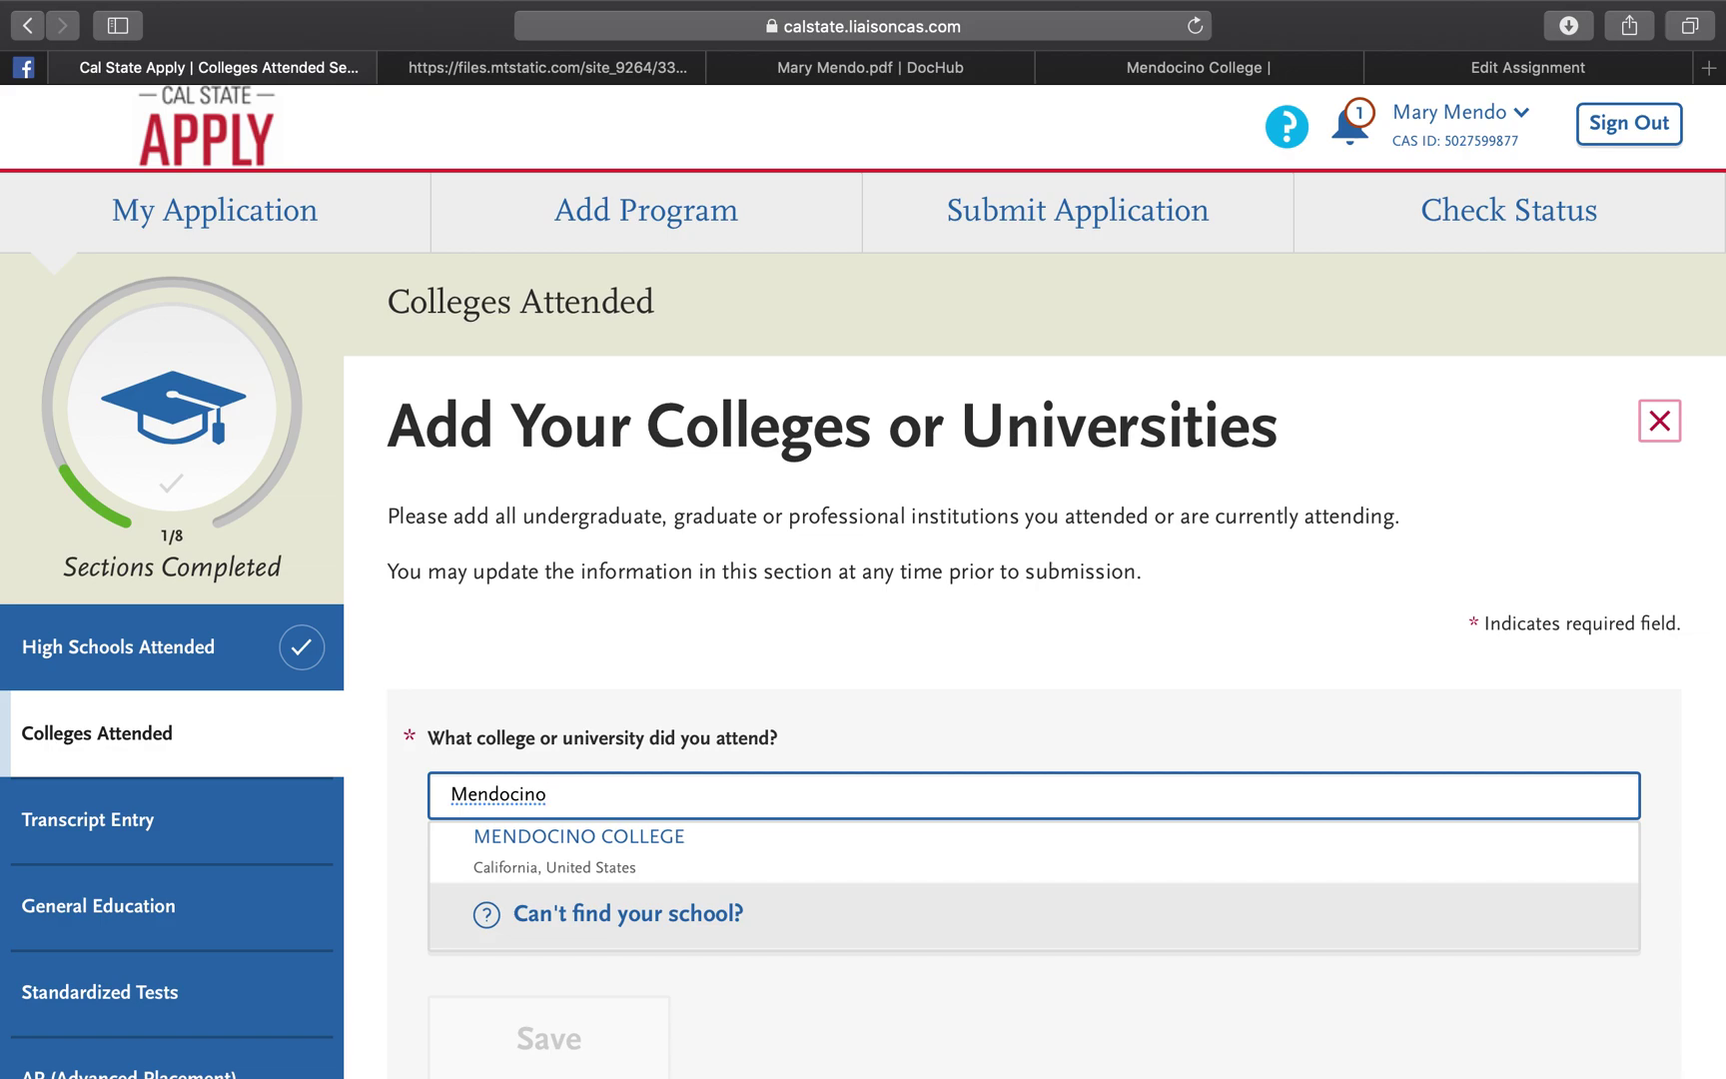
{"action": "left_click", "coordinate": [666, 855]}
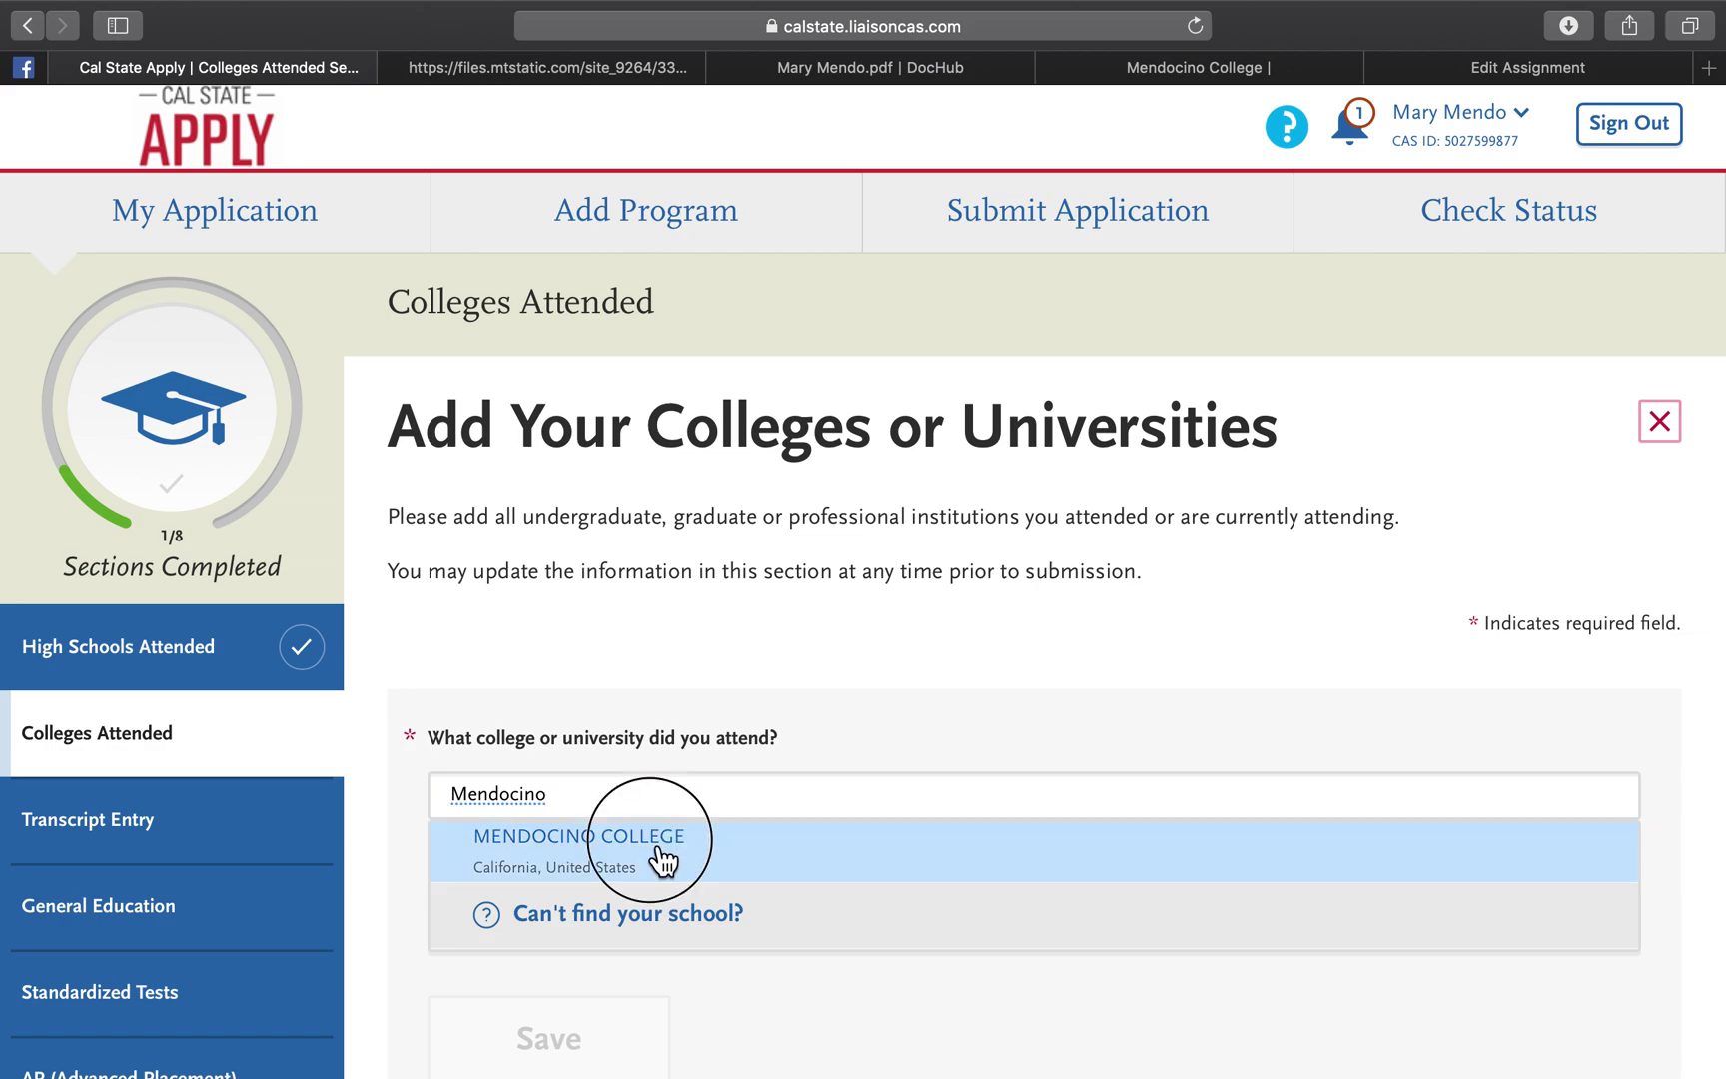
Step: Answer Yes to obtaining a degree from Mendocino College and mark it as Degree In Progress
{"action": "scroll", "coordinate": [862, 920], "scroll_direction": "down", "scroll_amount": 3}
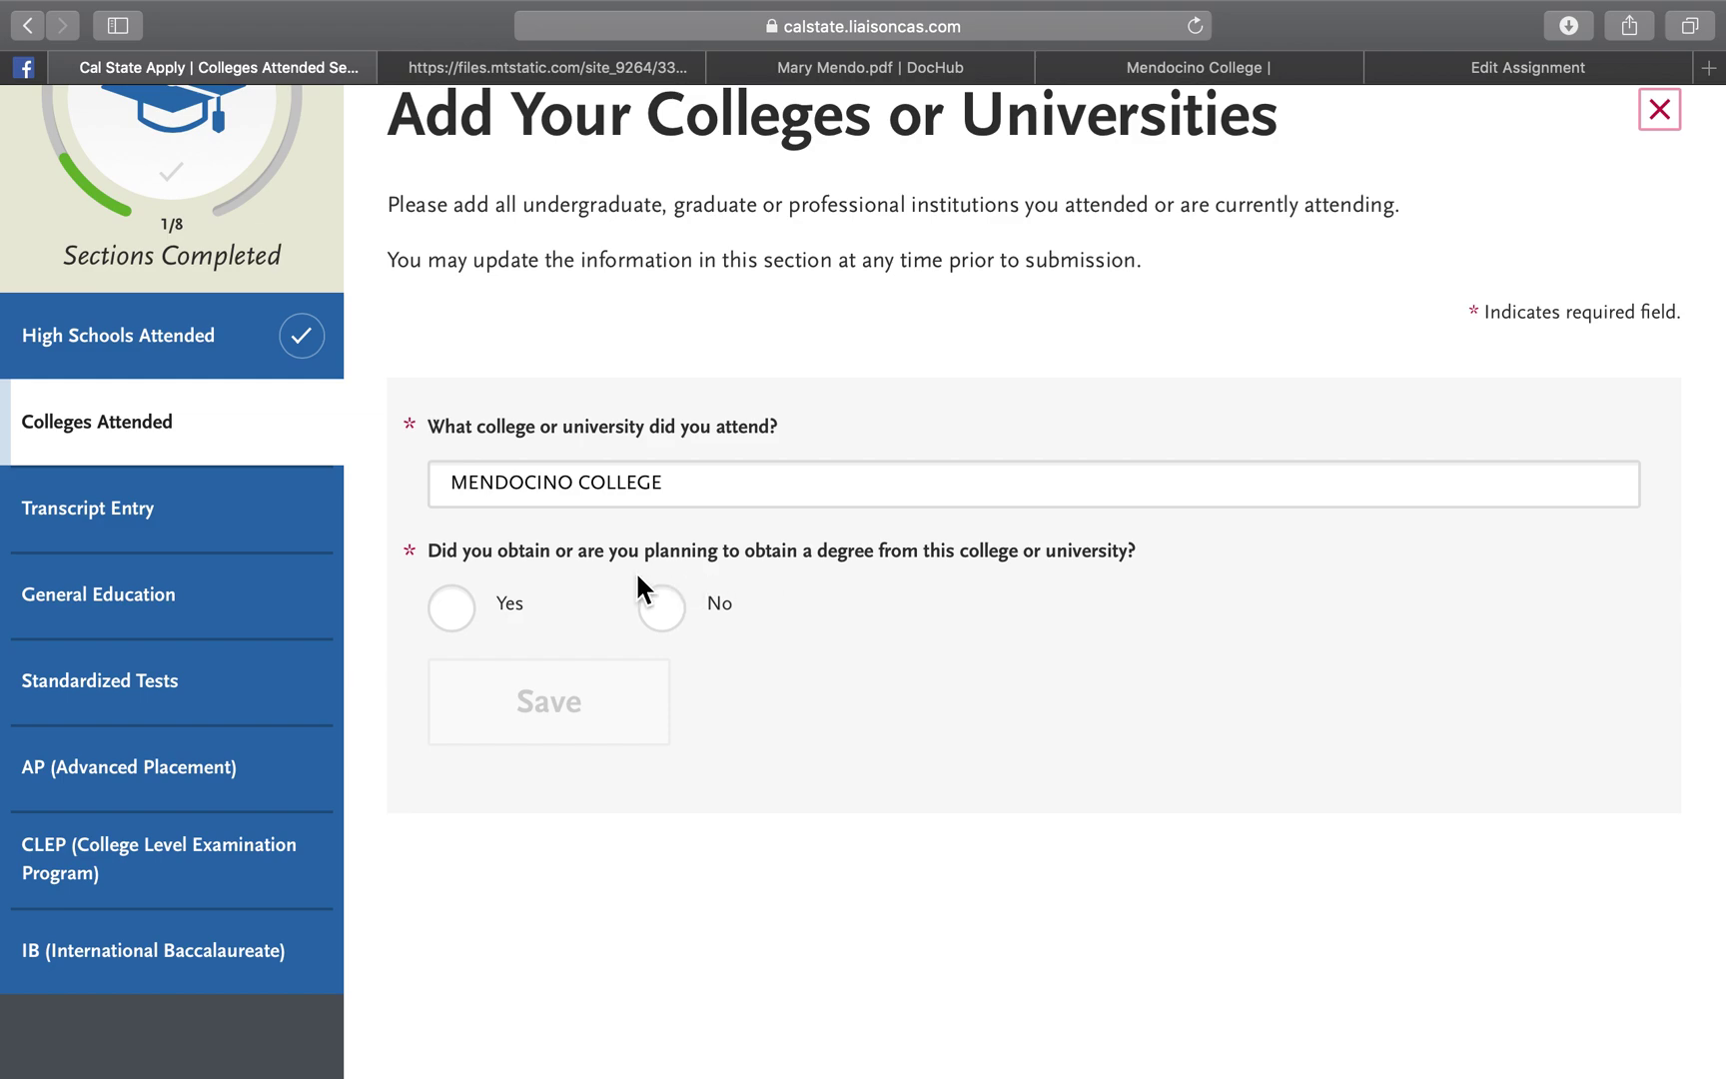
{"action": "left_click", "coordinate": [467, 614]}
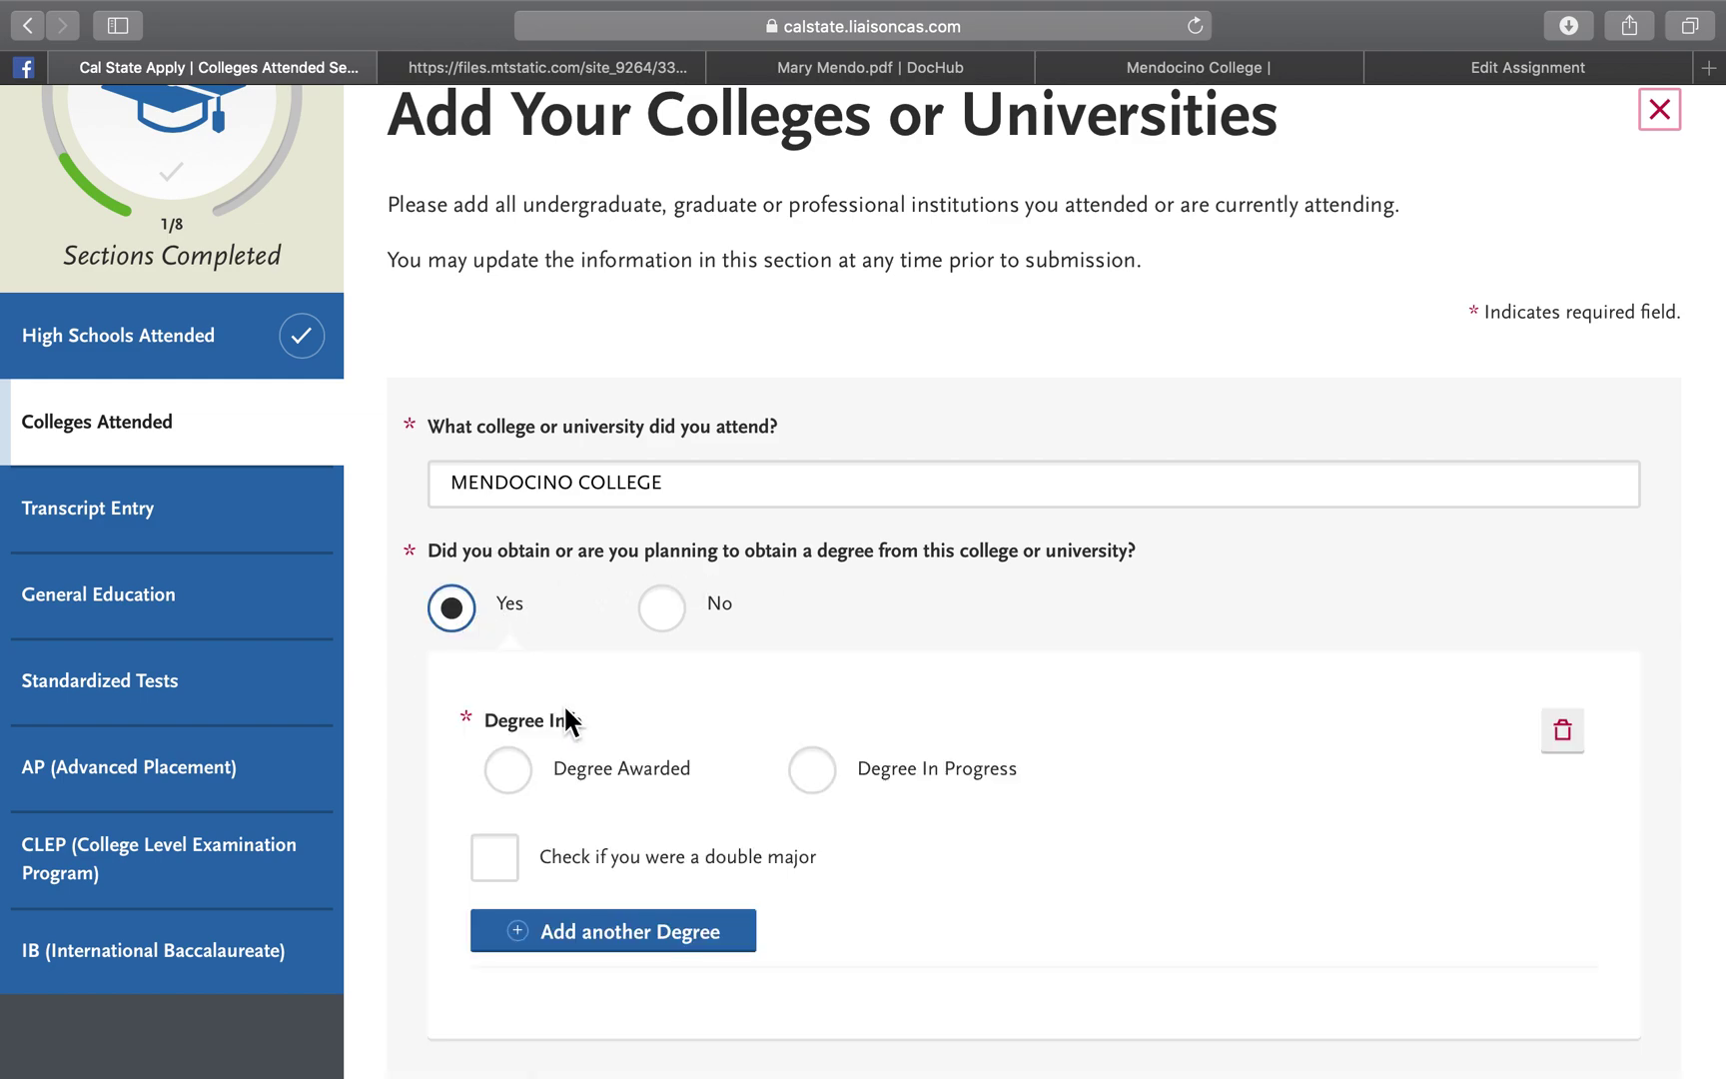
{"action": "left_click", "coordinate": [822, 775]}
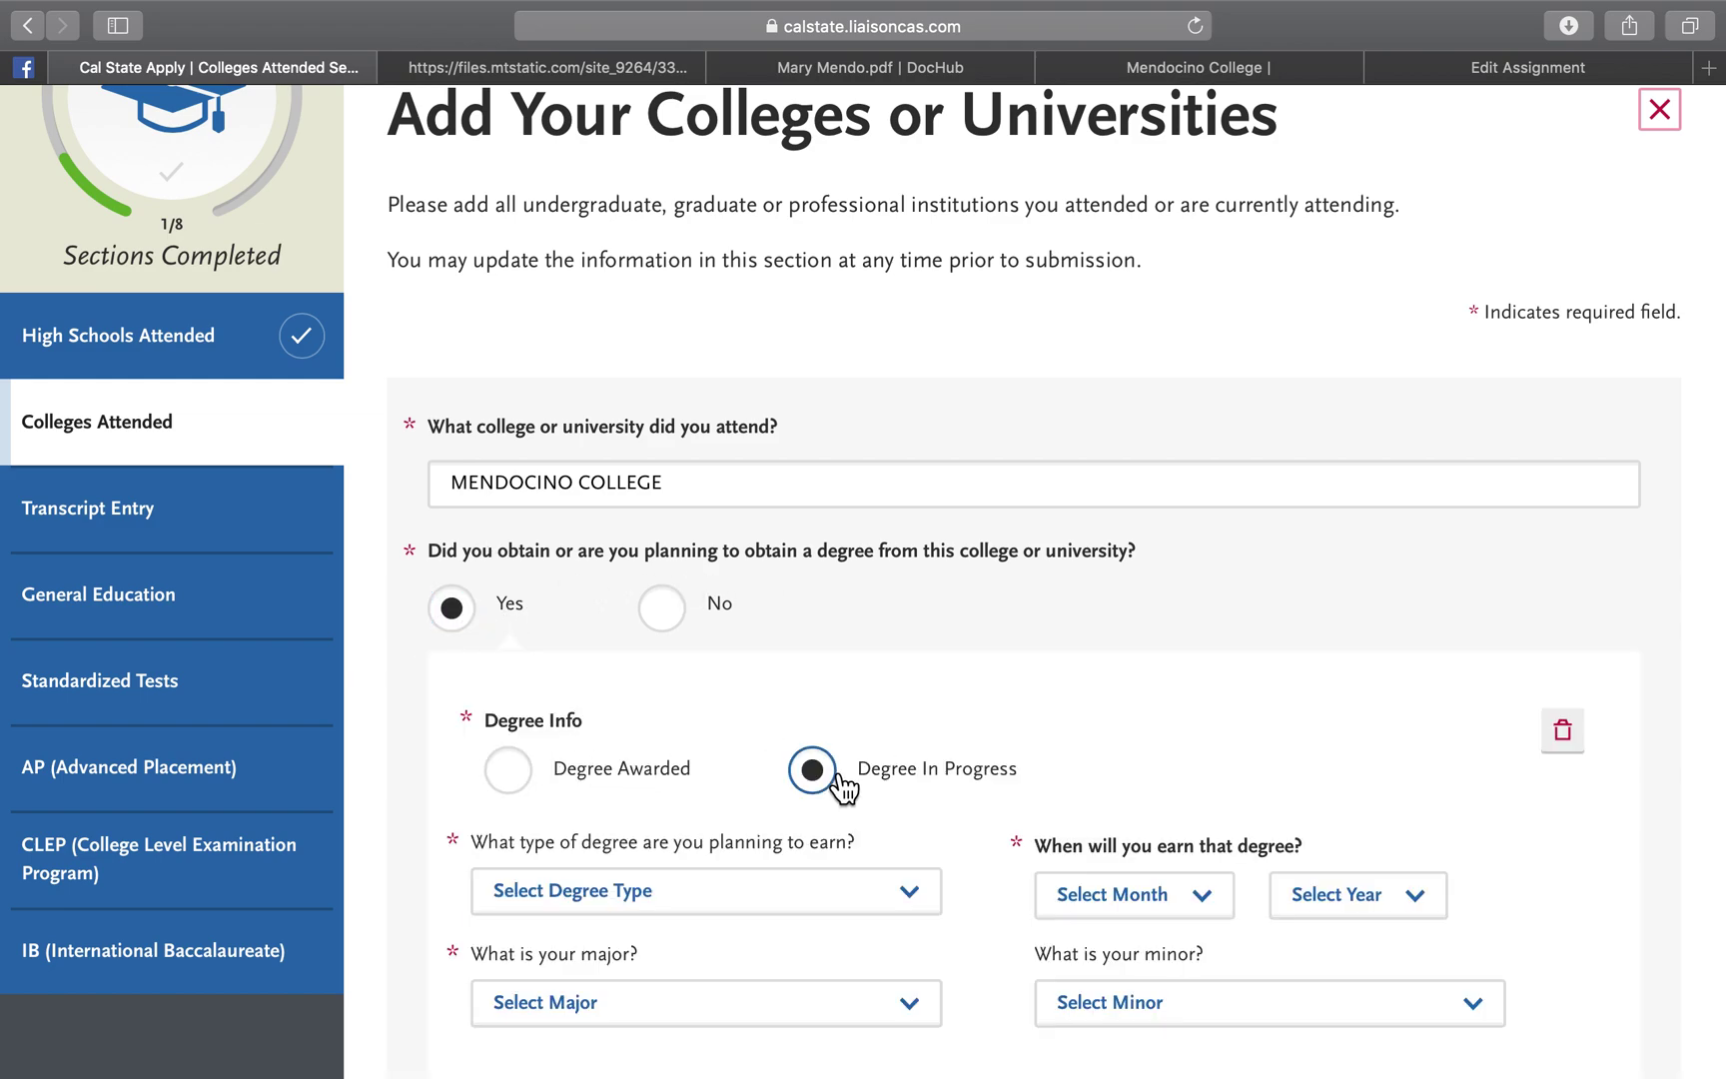
{"action": "scroll", "coordinate": [982, 702], "scroll_direction": "down", "scroll_amount": 3}
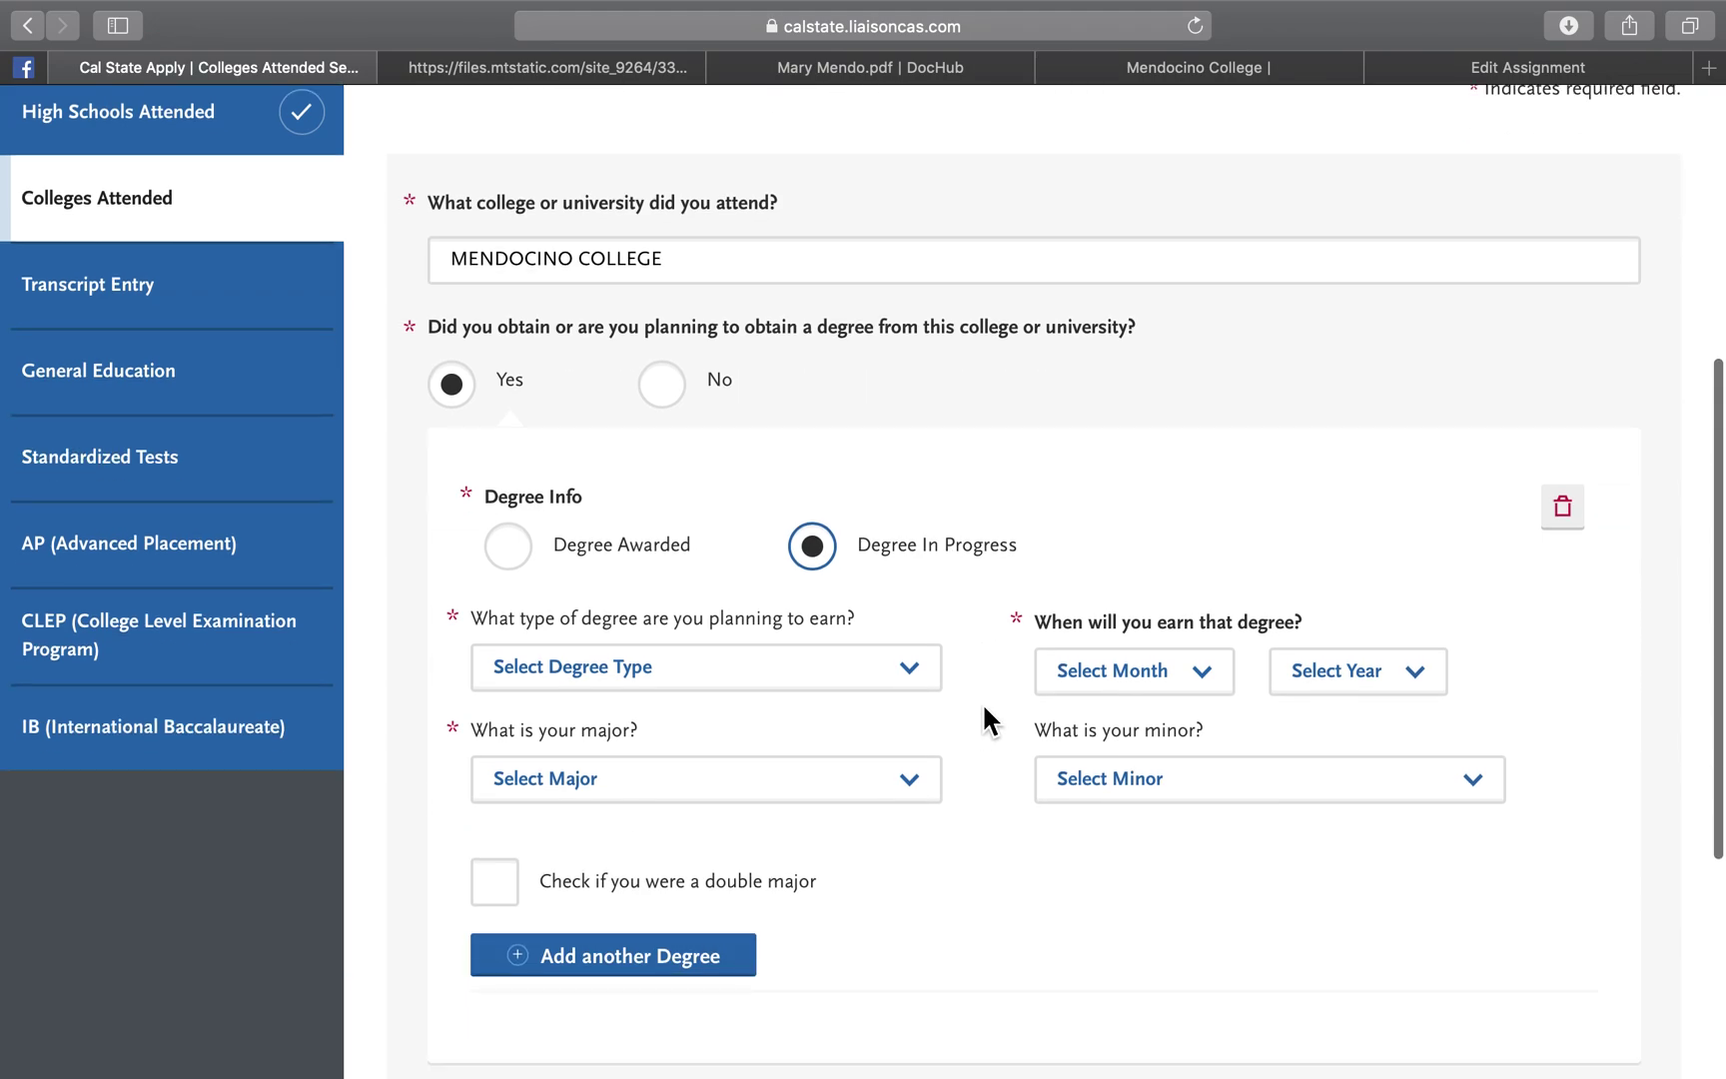
Step: Choose Associate of Science for Transfer as the planned degree type and set its expected date to May 2020
{"action": "left_click", "coordinate": [777, 682]}
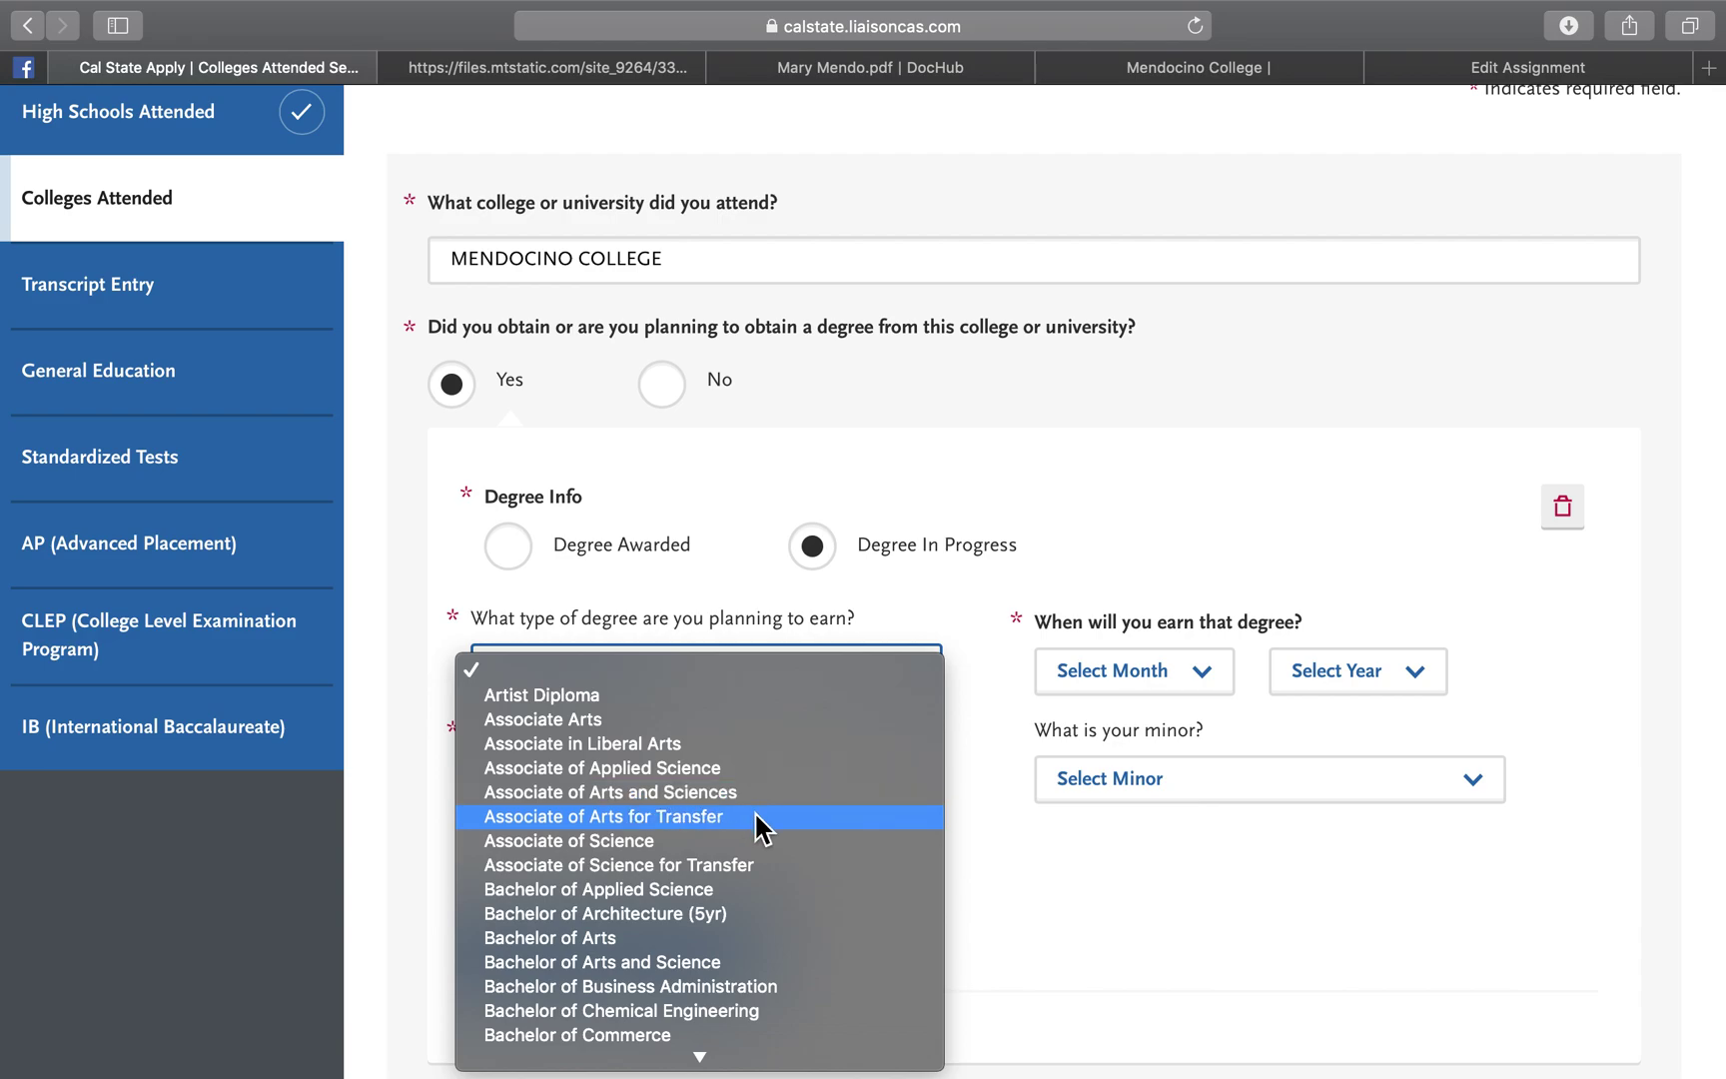
{"action": "left_click", "coordinate": [747, 867]}
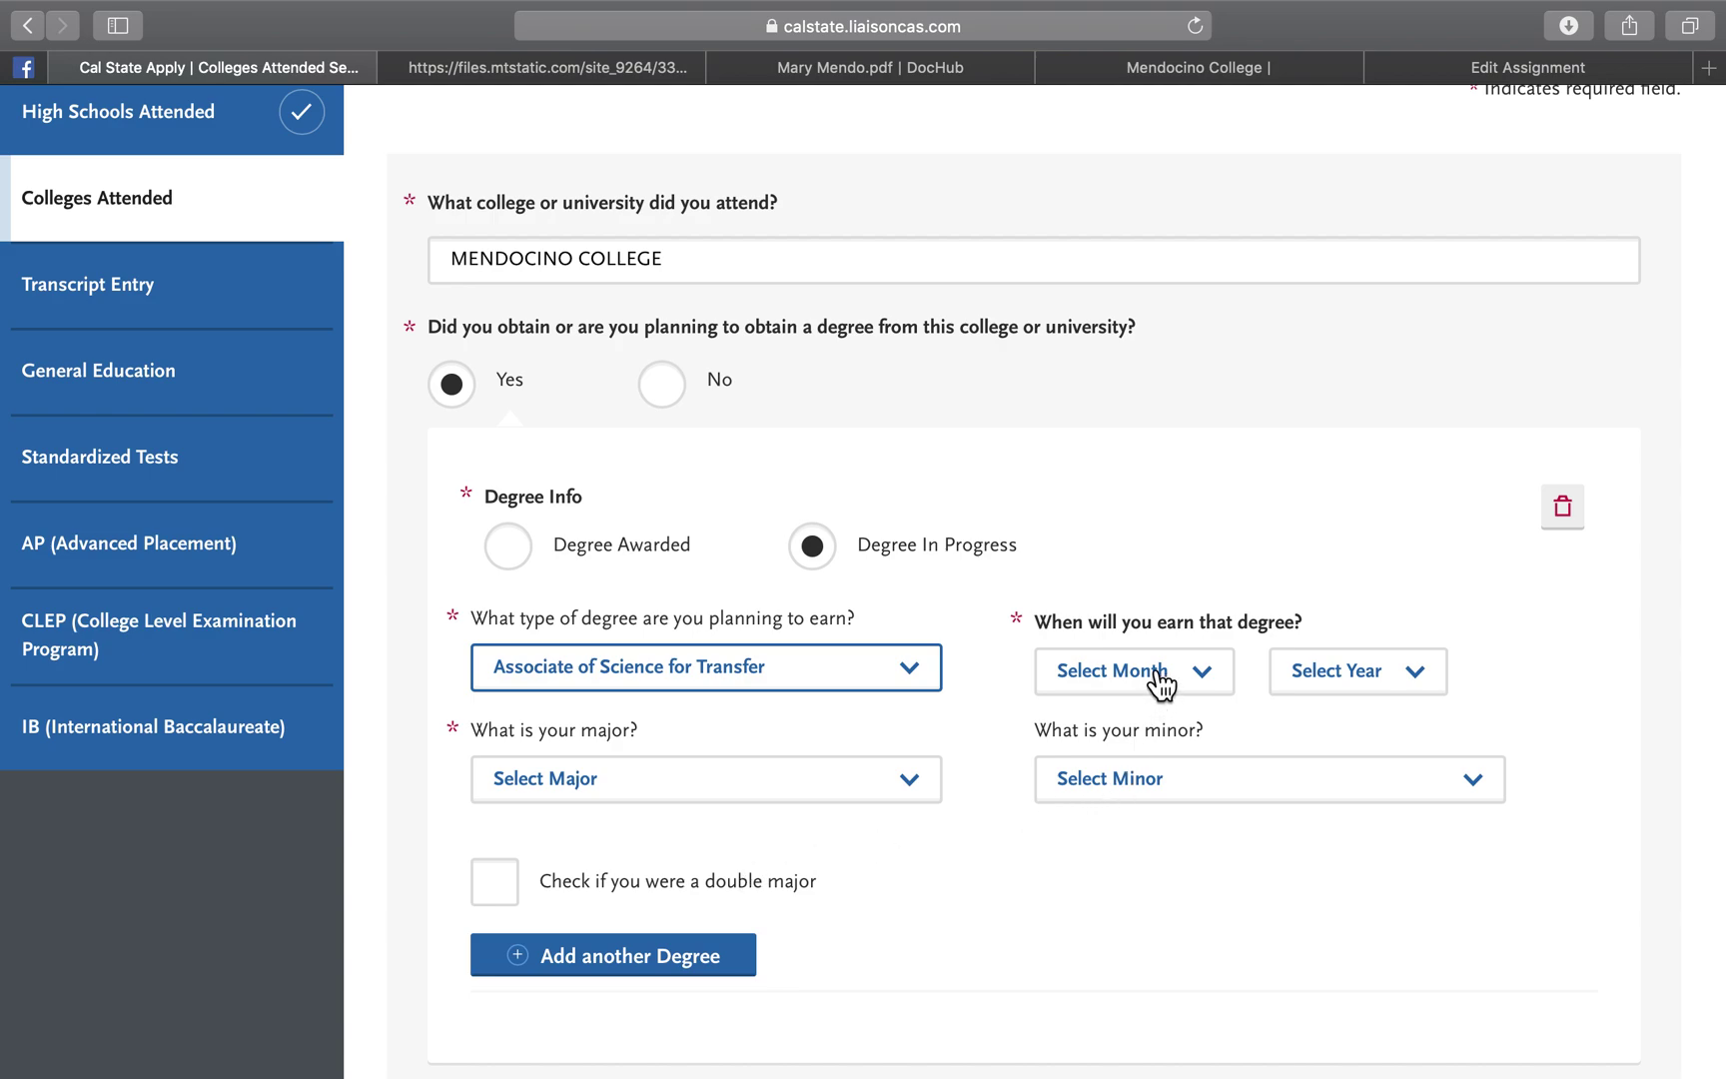
{"action": "left_click", "coordinate": [1159, 684]}
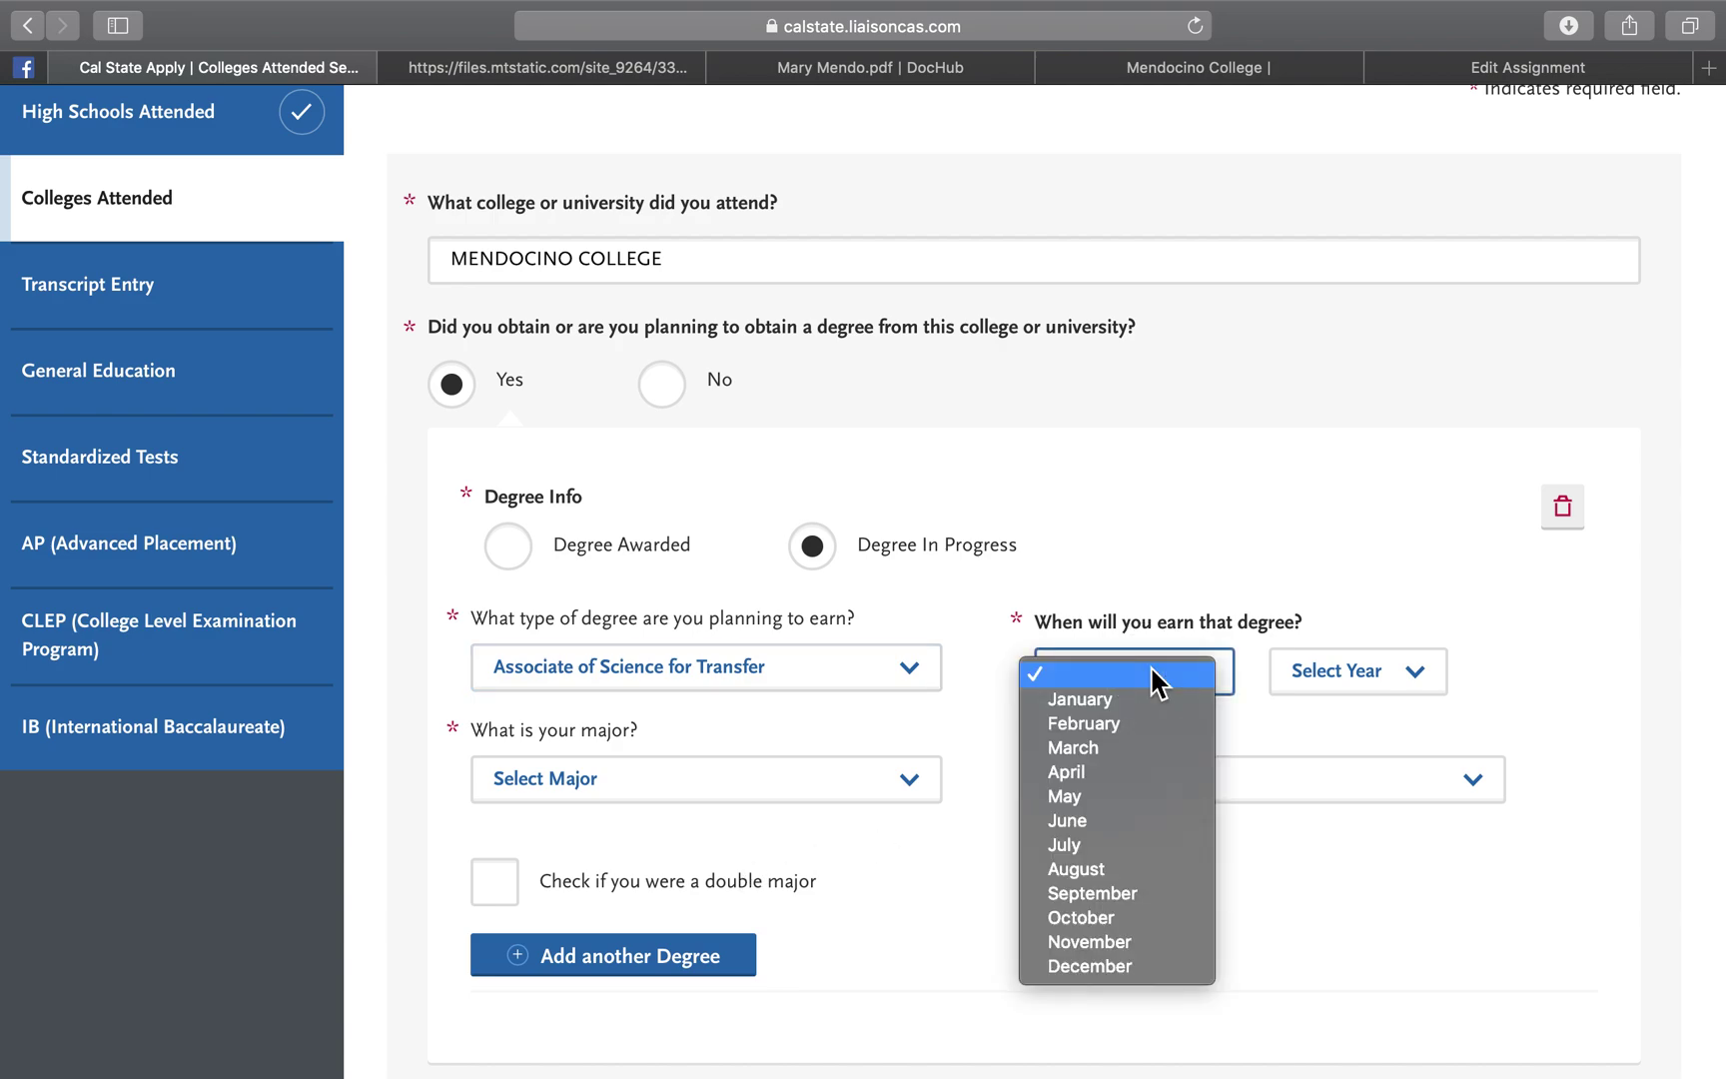
{"action": "left_click", "coordinate": [1123, 800]}
{"action": "left_click", "coordinate": [1344, 674]}
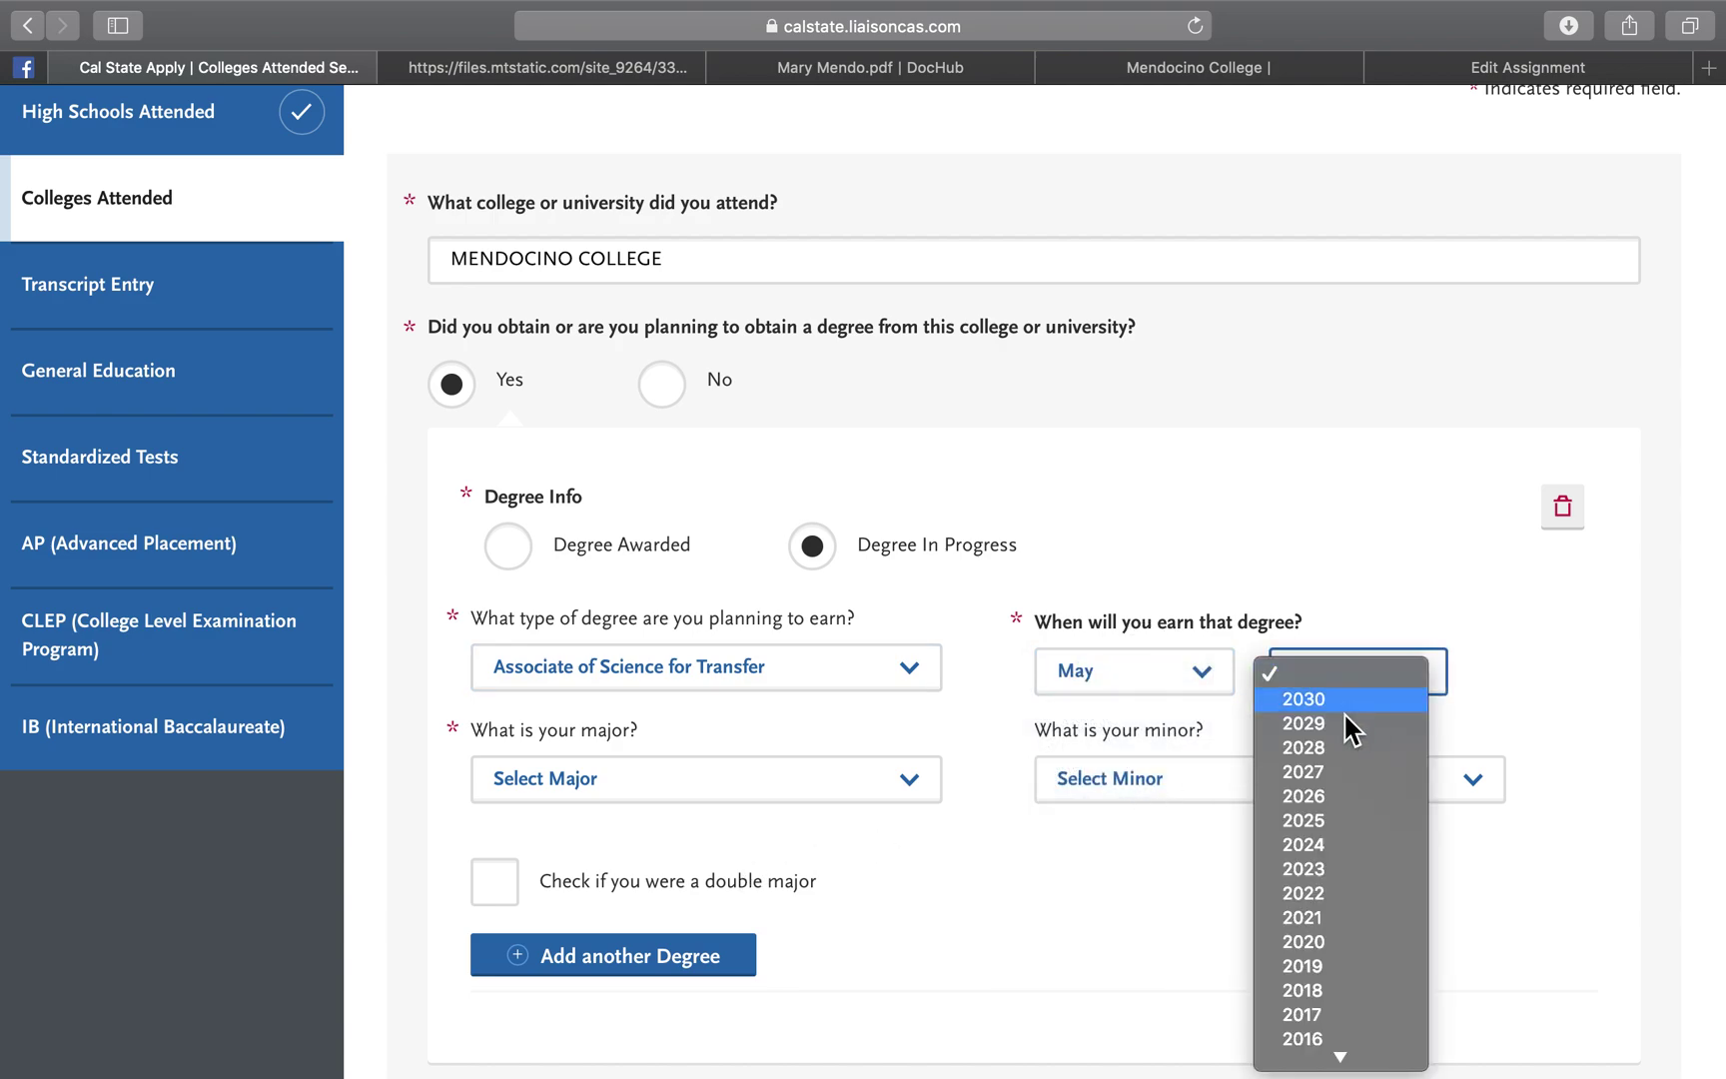
{"action": "left_click", "coordinate": [1330, 942]}
Step: Select Criminal Justice as the major for the Mendocino College degree
{"action": "left_click", "coordinate": [647, 777]}
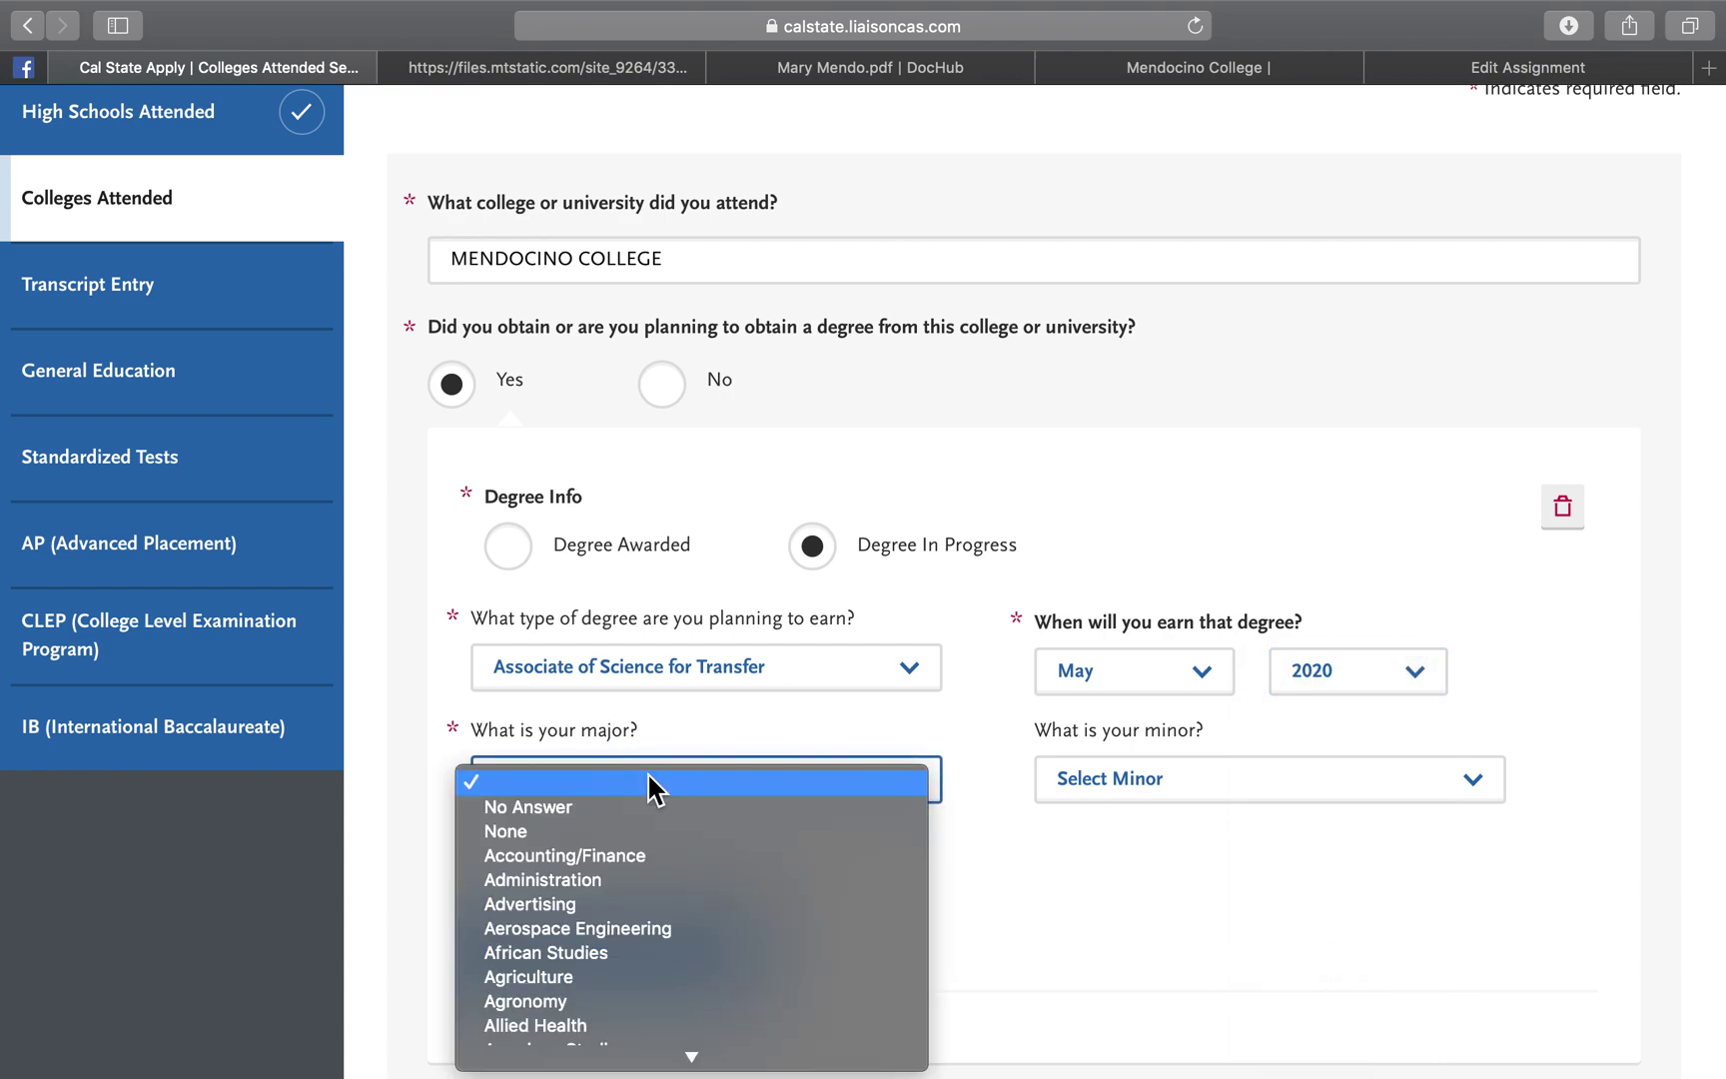
{"action": "scroll", "coordinate": [637, 854], "scroll_direction": "down", "scroll_amount": 2}
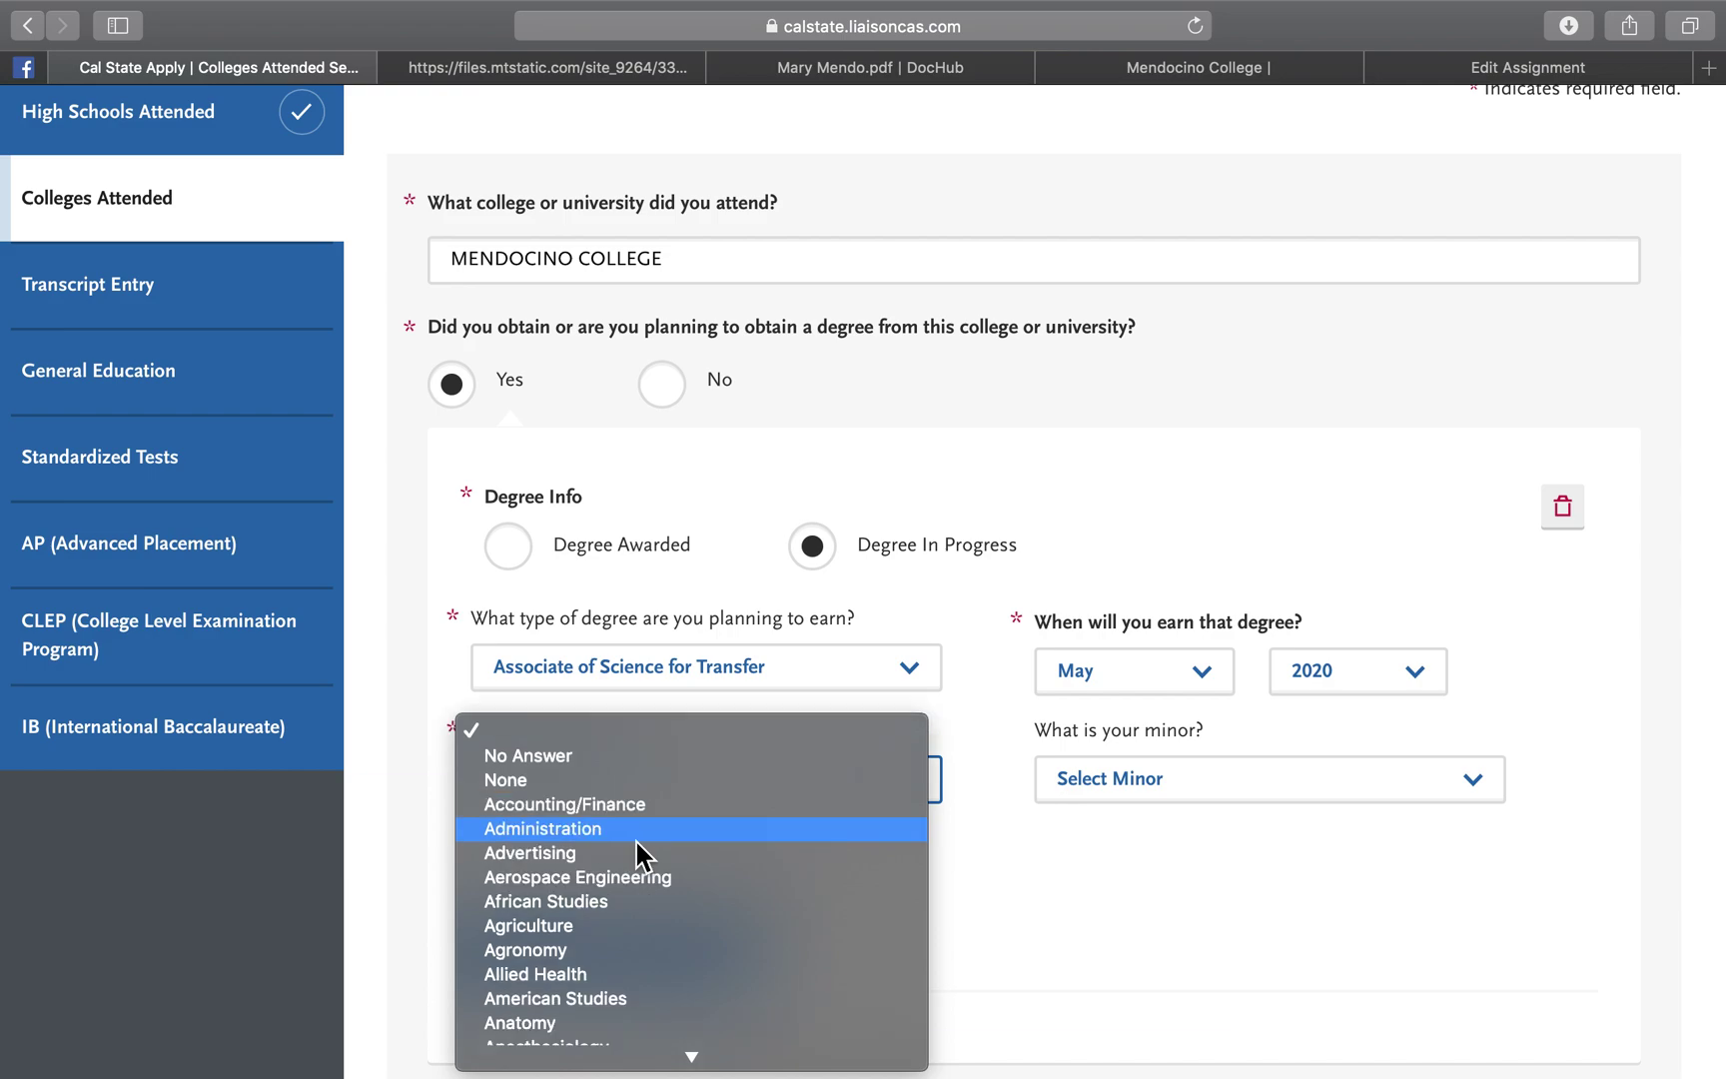
{"action": "scroll", "coordinate": [637, 851], "scroll_direction": "down", "scroll_amount": 10}
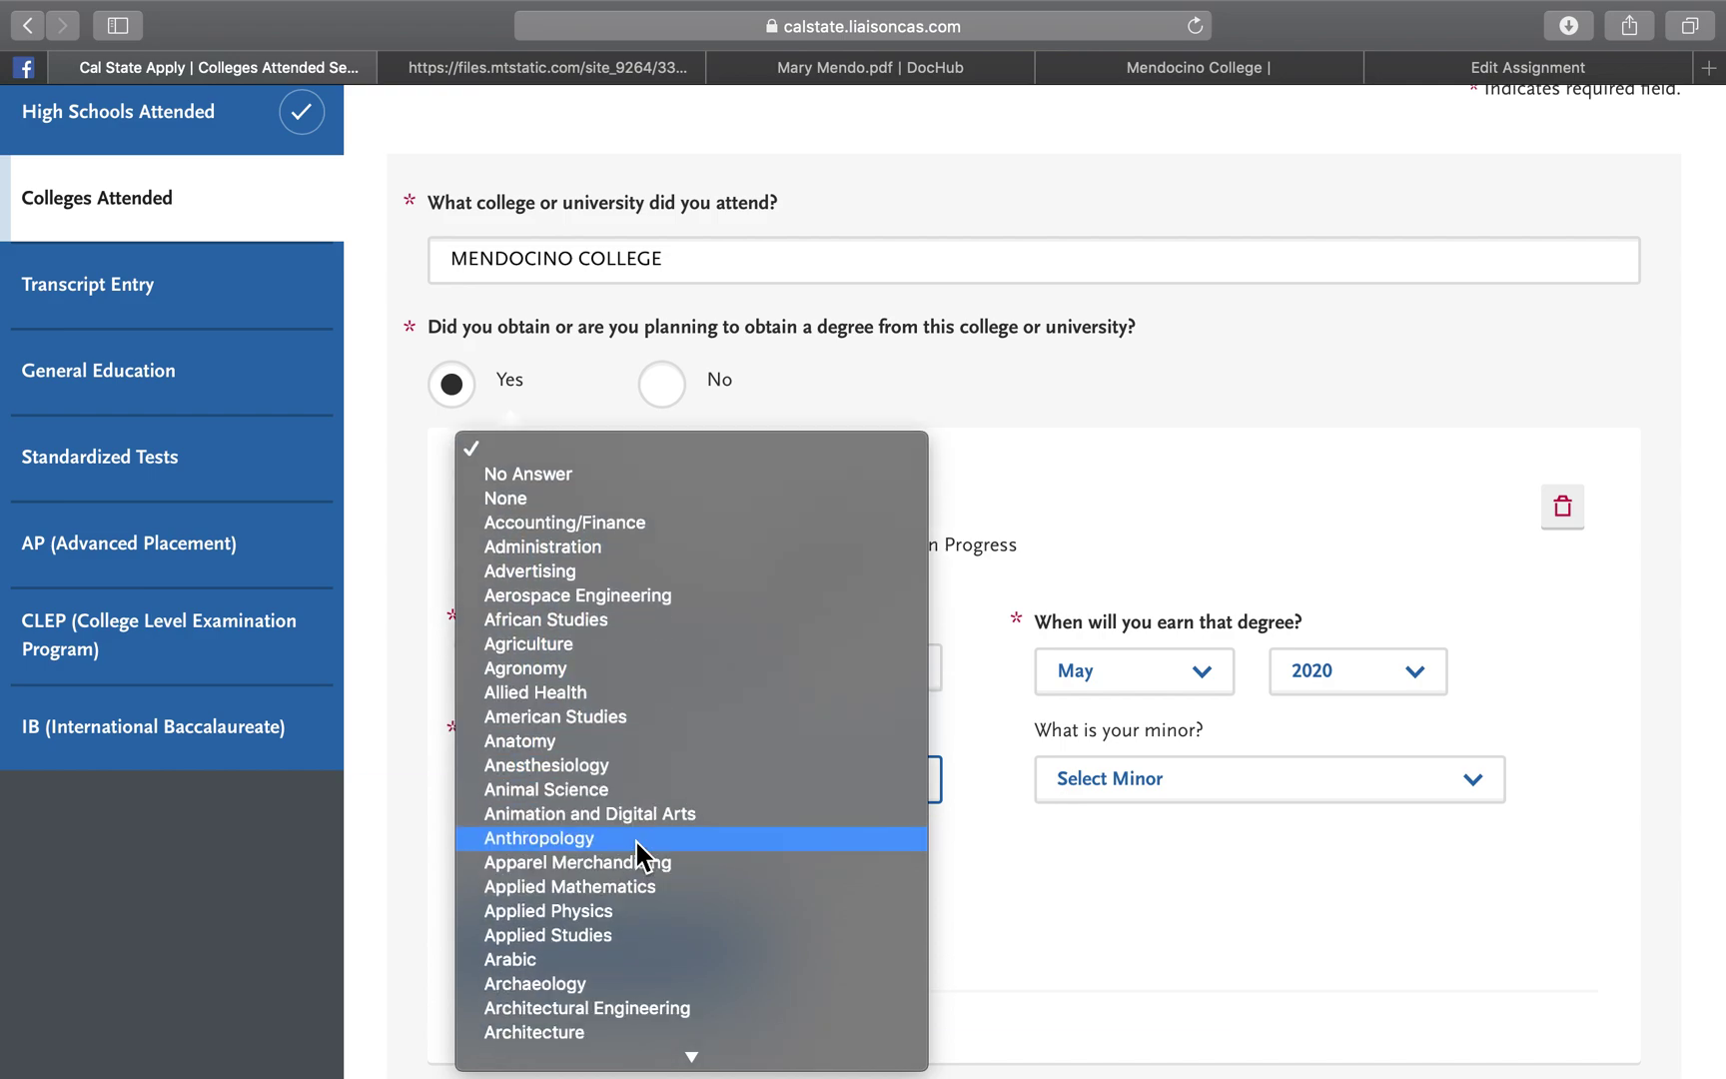
{"action": "scroll", "coordinate": [636, 844], "scroll_direction": "down", "scroll_amount": 15}
{"action": "scroll", "coordinate": [637, 844], "scroll_direction": "down", "scroll_amount": 15}
{"action": "scroll", "coordinate": [636, 854], "scroll_direction": "down", "scroll_amount": 3}
{"action": "scroll", "coordinate": [636, 854], "scroll_direction": "down", "scroll_amount": 3}
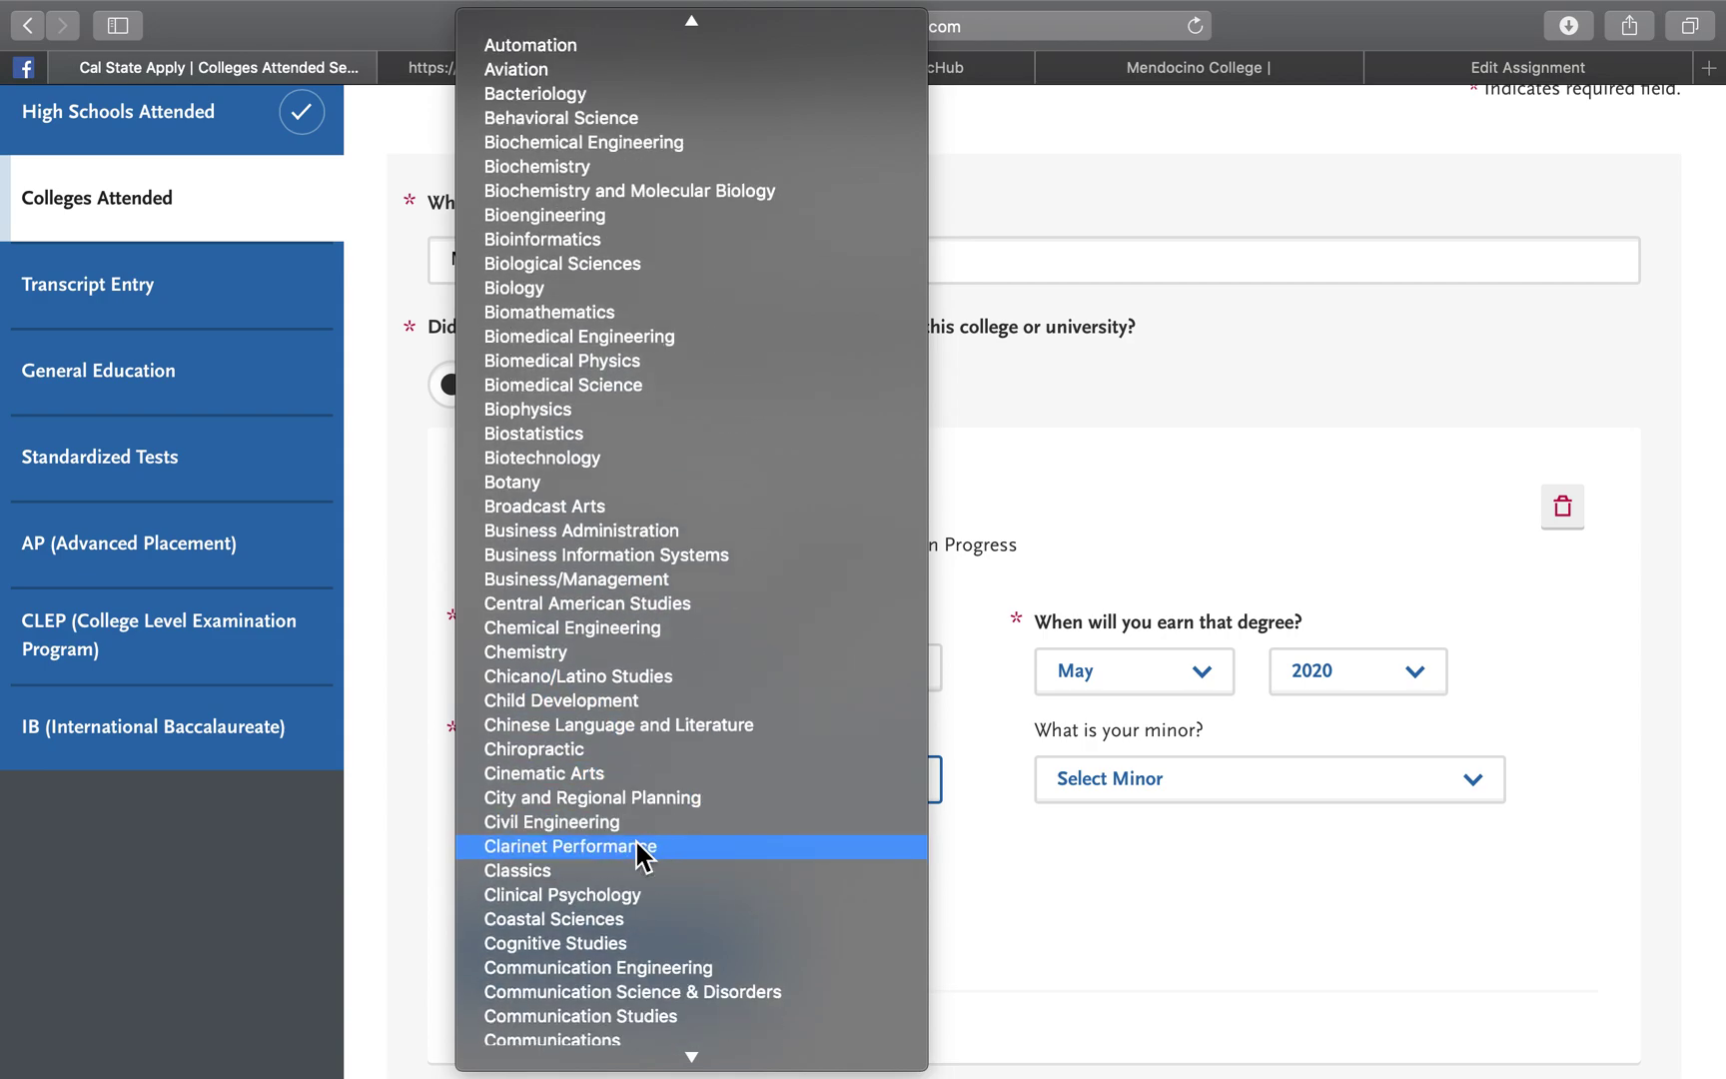
{"action": "scroll", "coordinate": [637, 844], "scroll_direction": "down", "scroll_amount": 15}
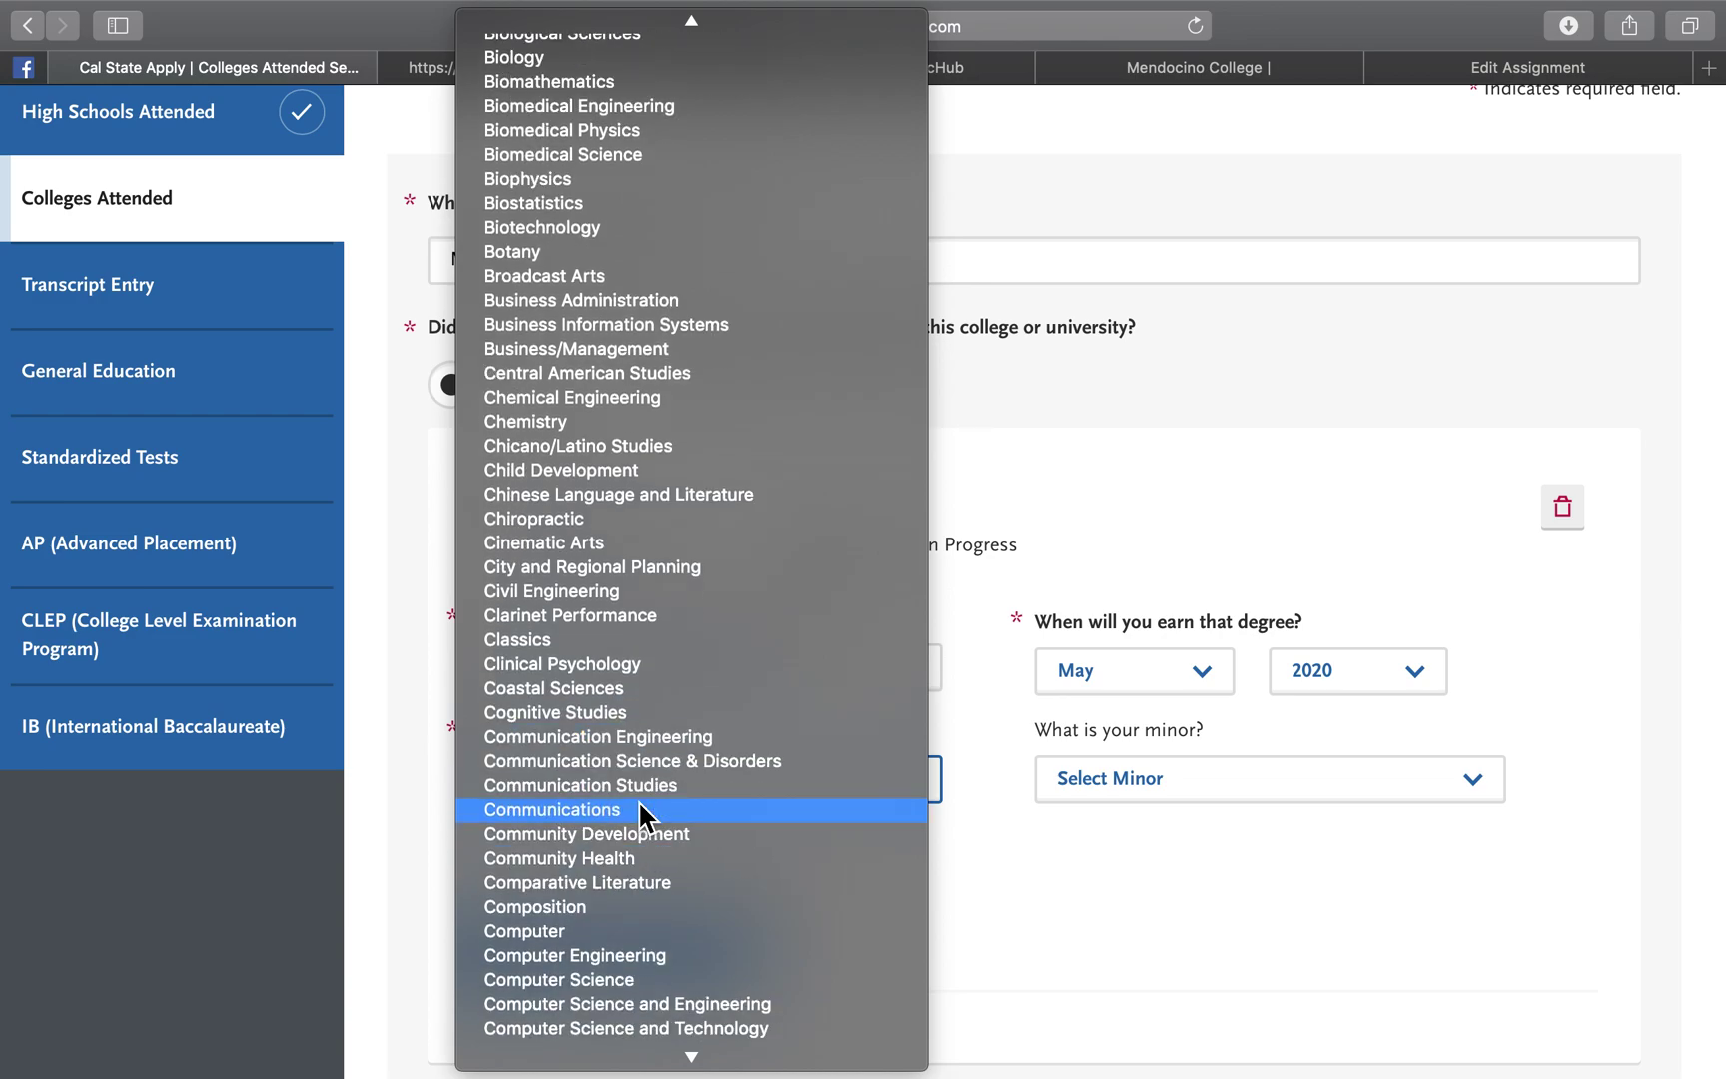
{"action": "left_click", "coordinate": [645, 841]}
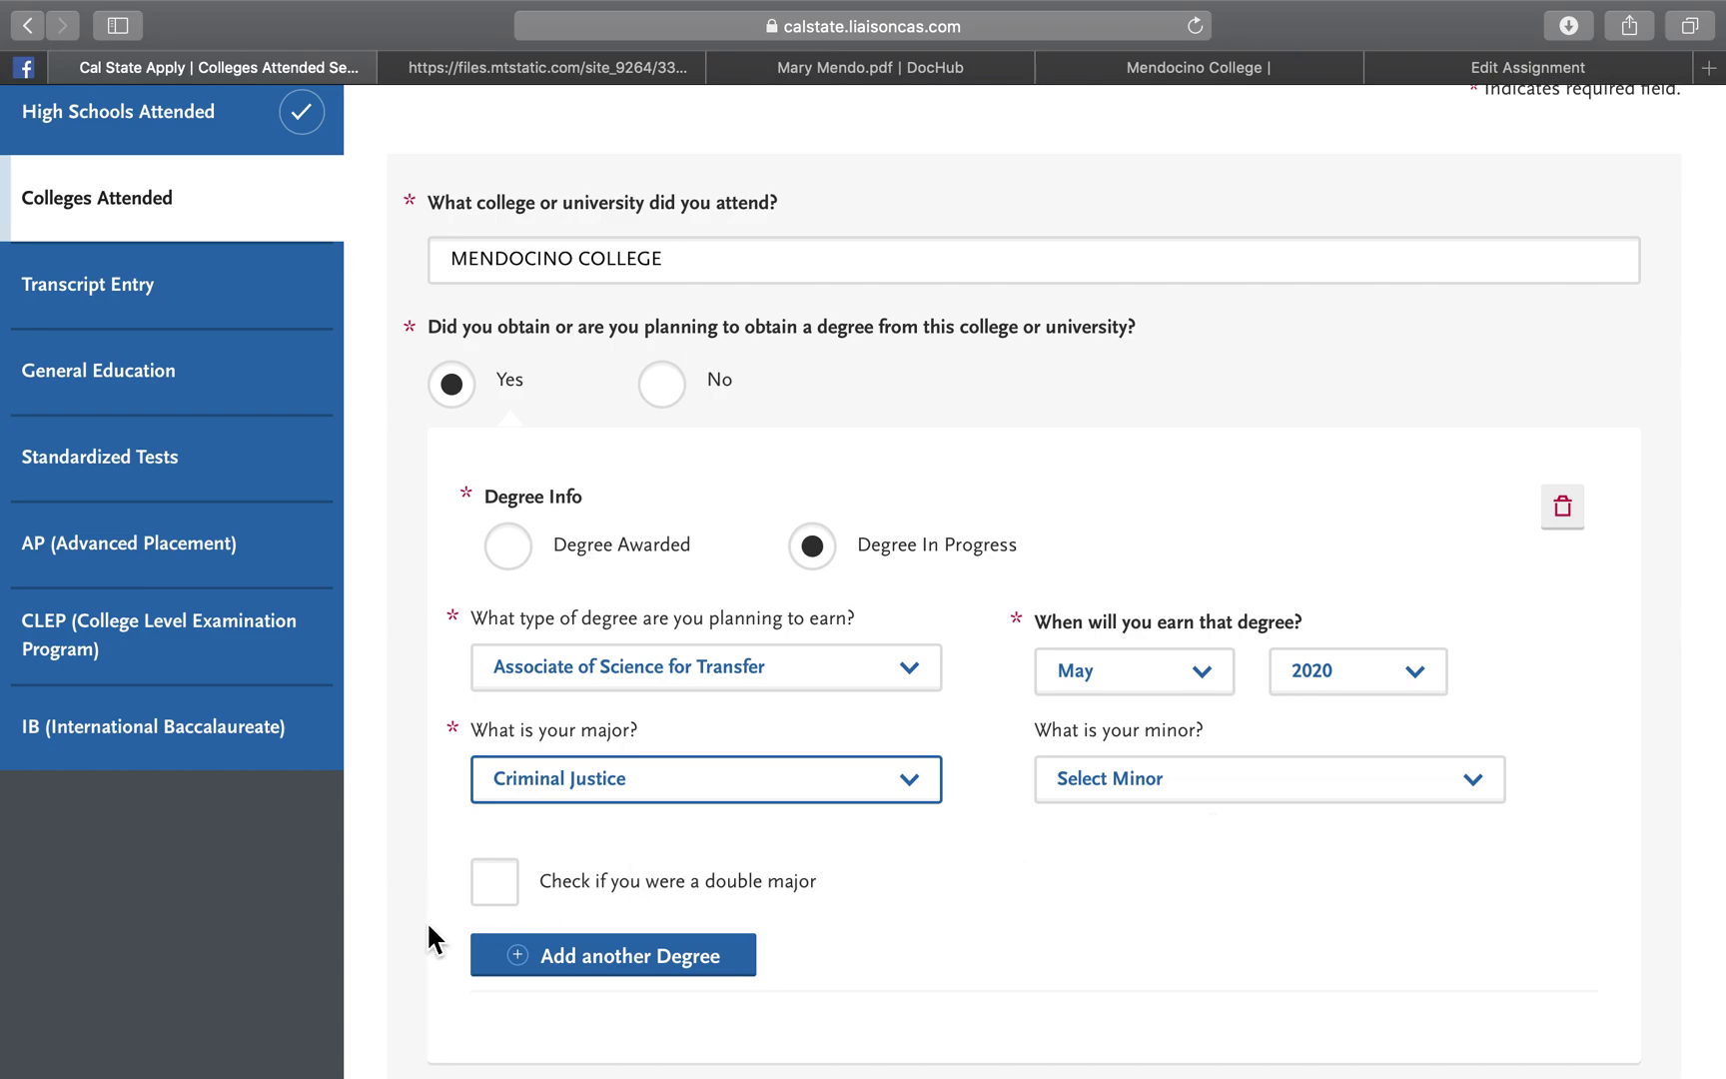
Step: Set the term system used by Mendocino College to Semester
{"action": "scroll", "coordinate": [829, 932], "scroll_direction": "down", "scroll_amount": 2}
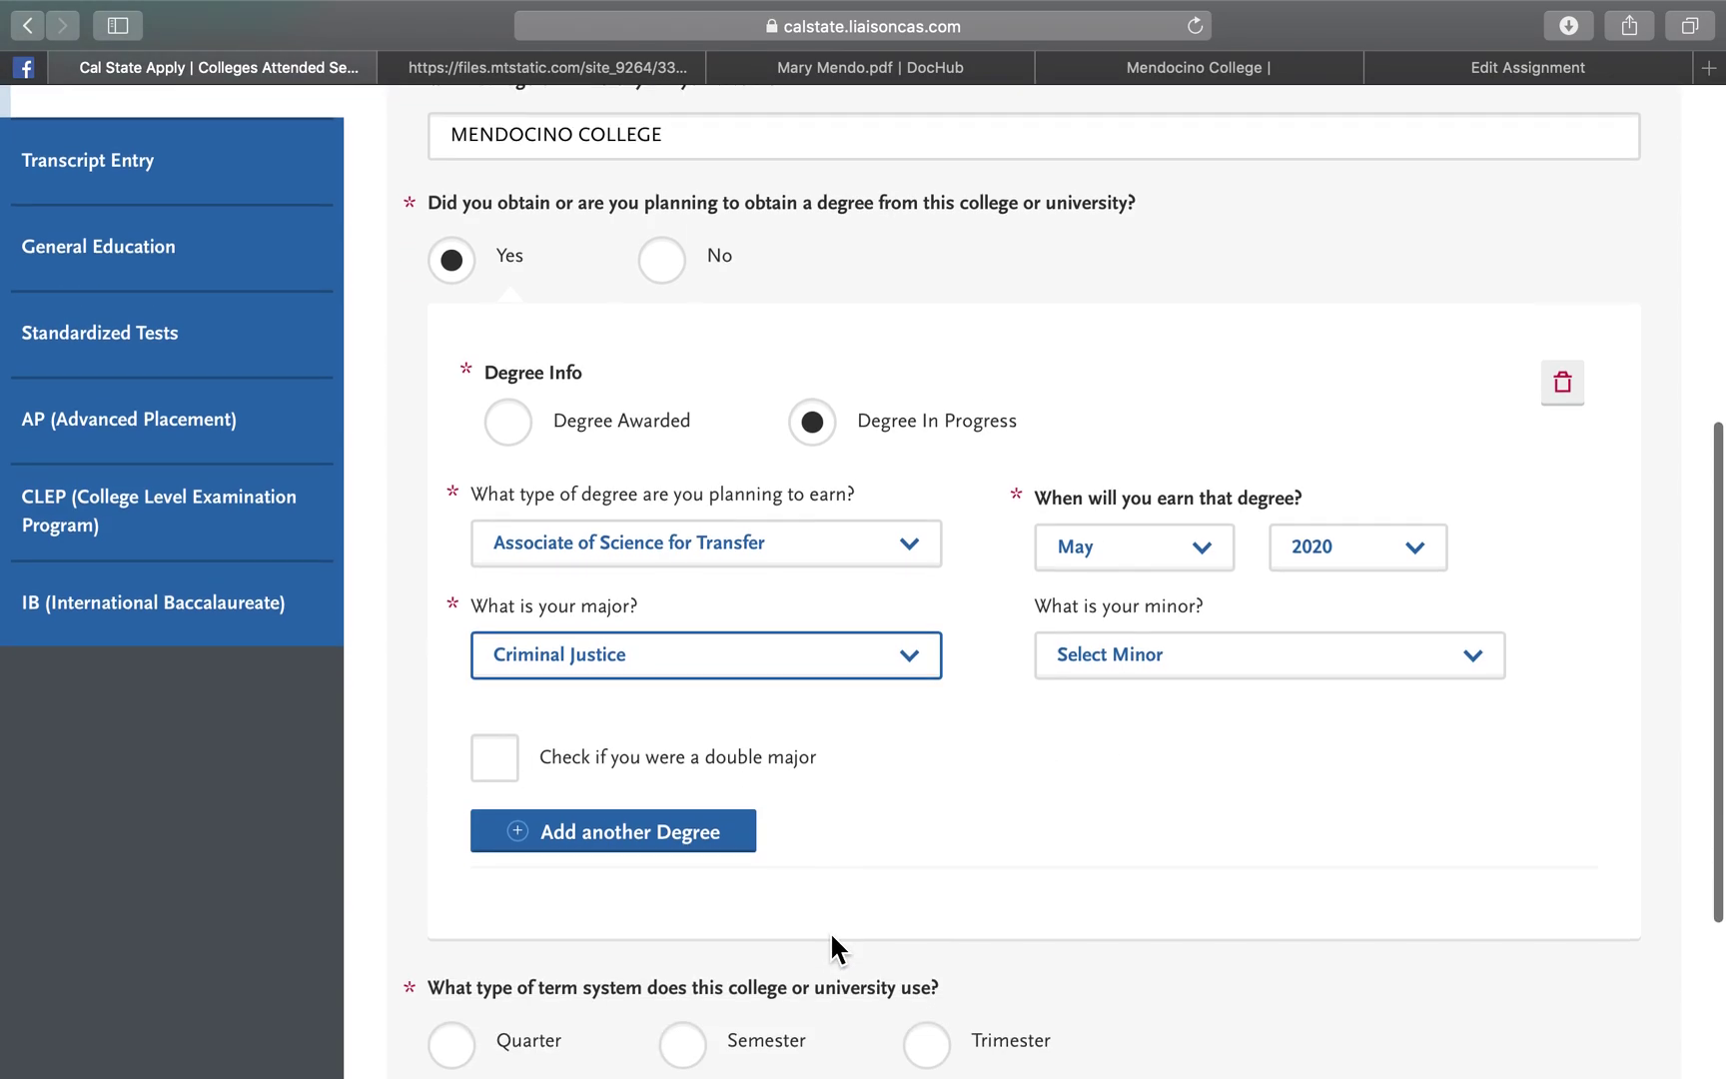
{"action": "scroll", "coordinate": [829, 931], "scroll_direction": "down", "scroll_amount": 5}
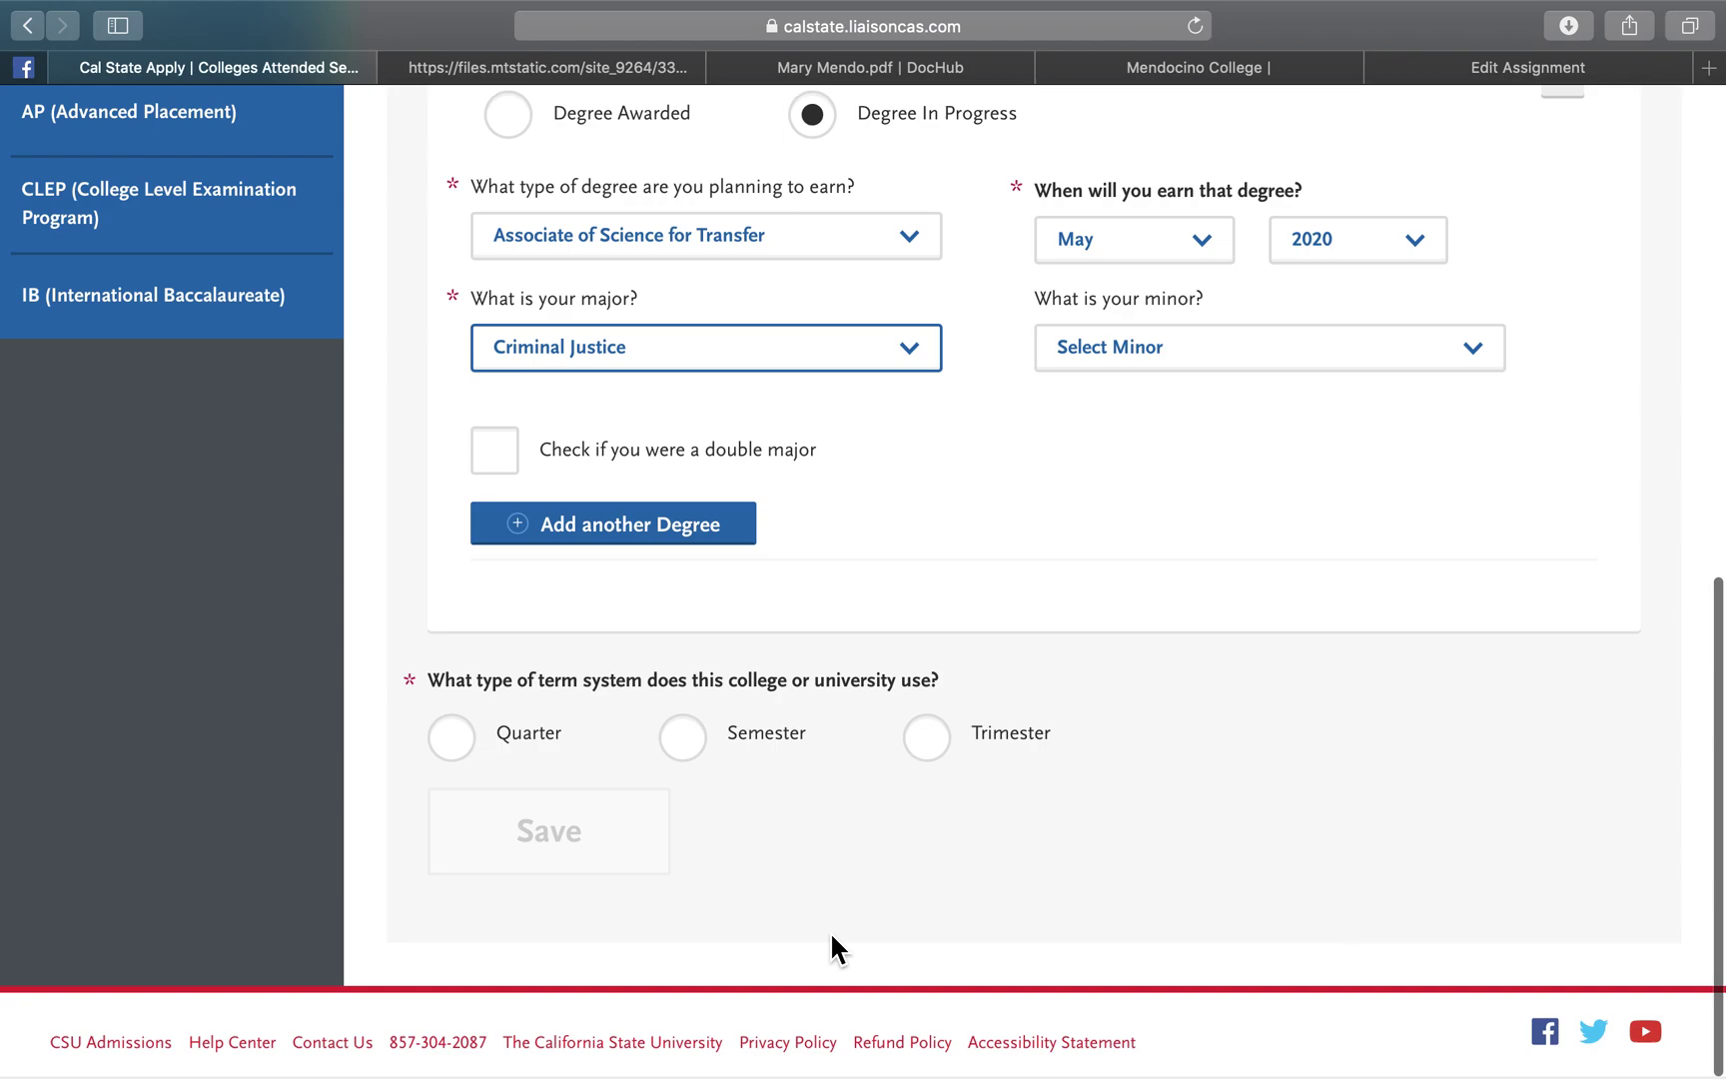
{"action": "left_click", "coordinate": [699, 744]}
{"action": "scroll", "coordinate": [927, 756], "scroll_direction": "down", "scroll_amount": 5}
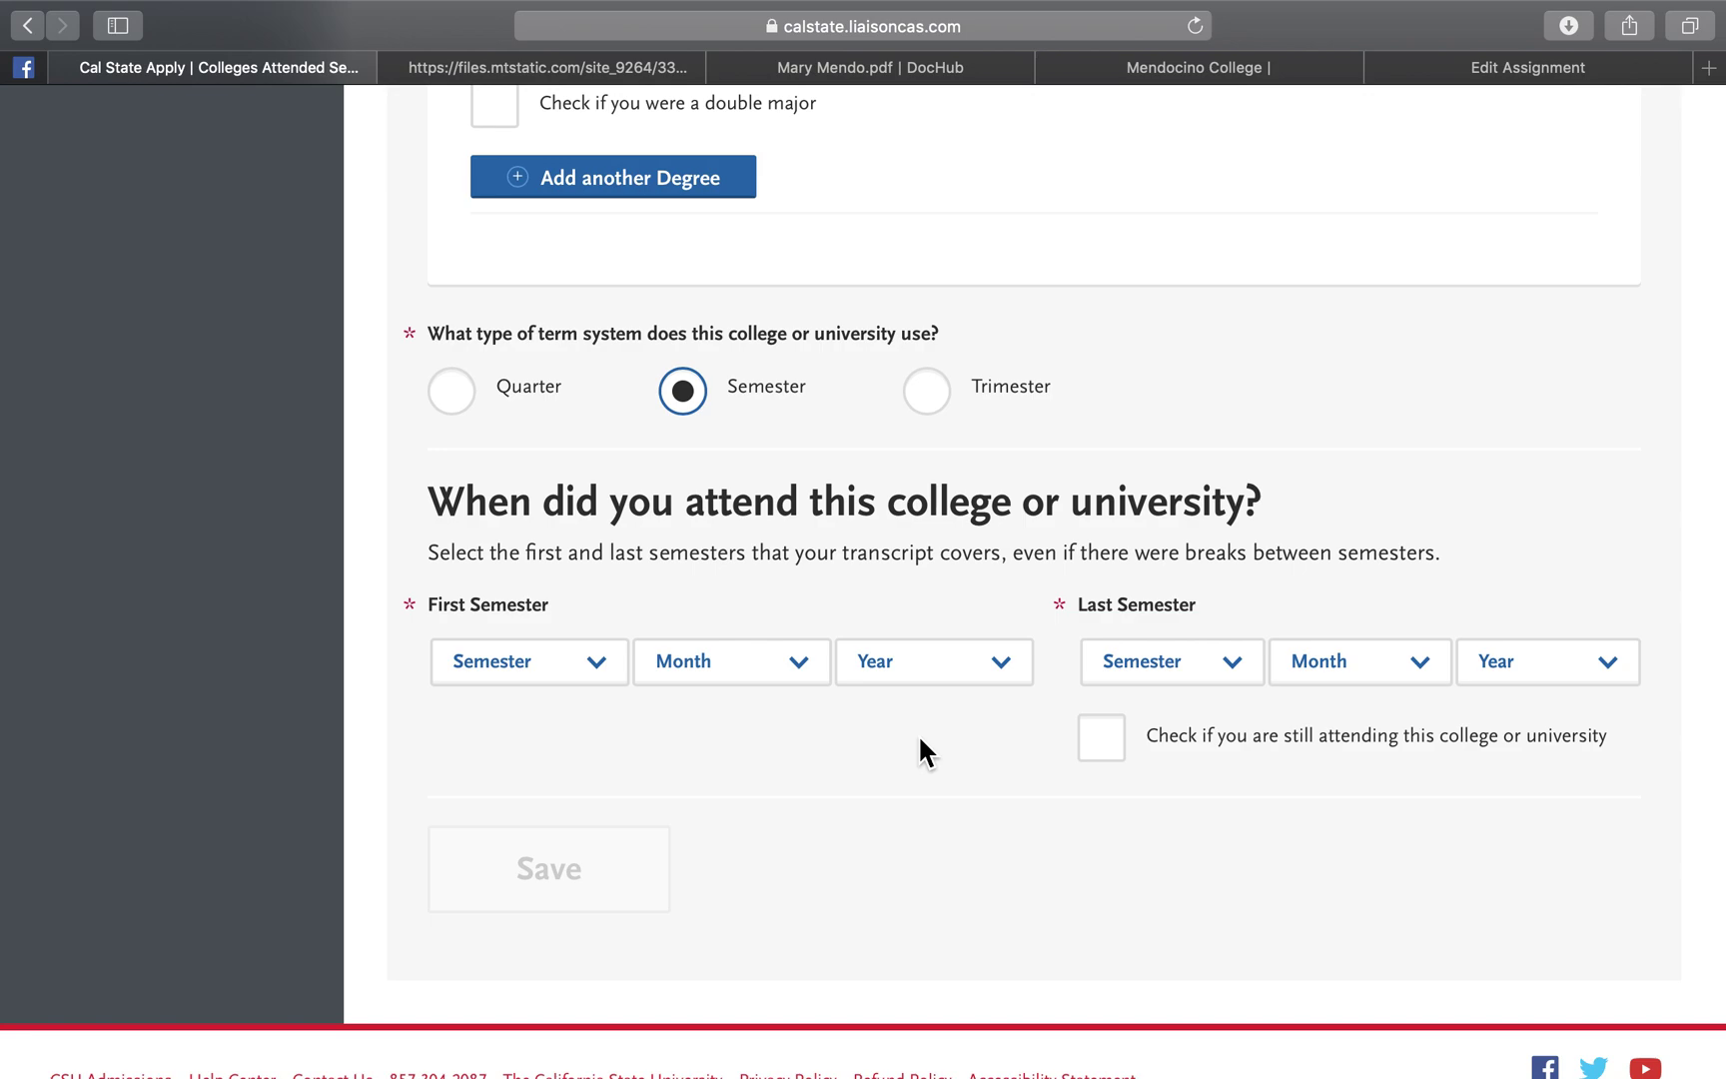
Step: Switch to the student's transcript in DocHub and examine its listed terms to identify the first semester attended
{"action": "left_click", "coordinate": [856, 69]}
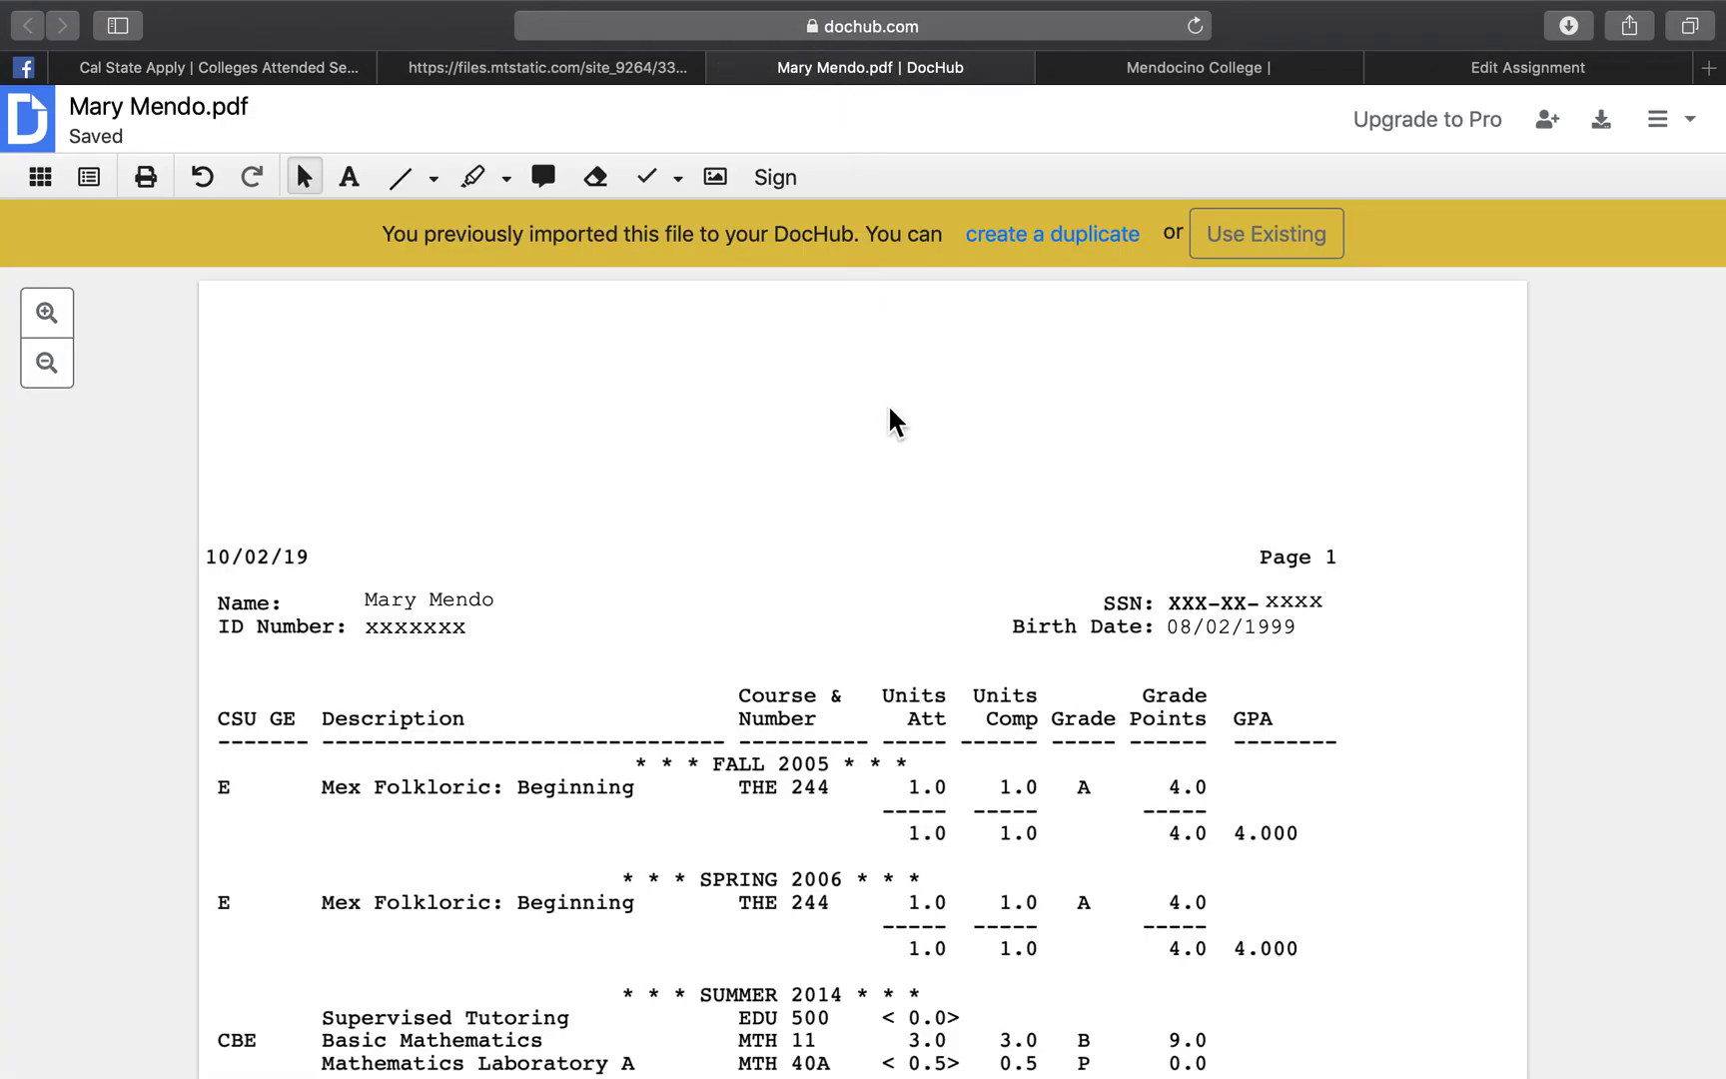
{"action": "scroll", "coordinate": [894, 414], "scroll_direction": "down", "scroll_amount": 2}
{"action": "scroll", "coordinate": [896, 432], "scroll_direction": "down", "scroll_amount": 2}
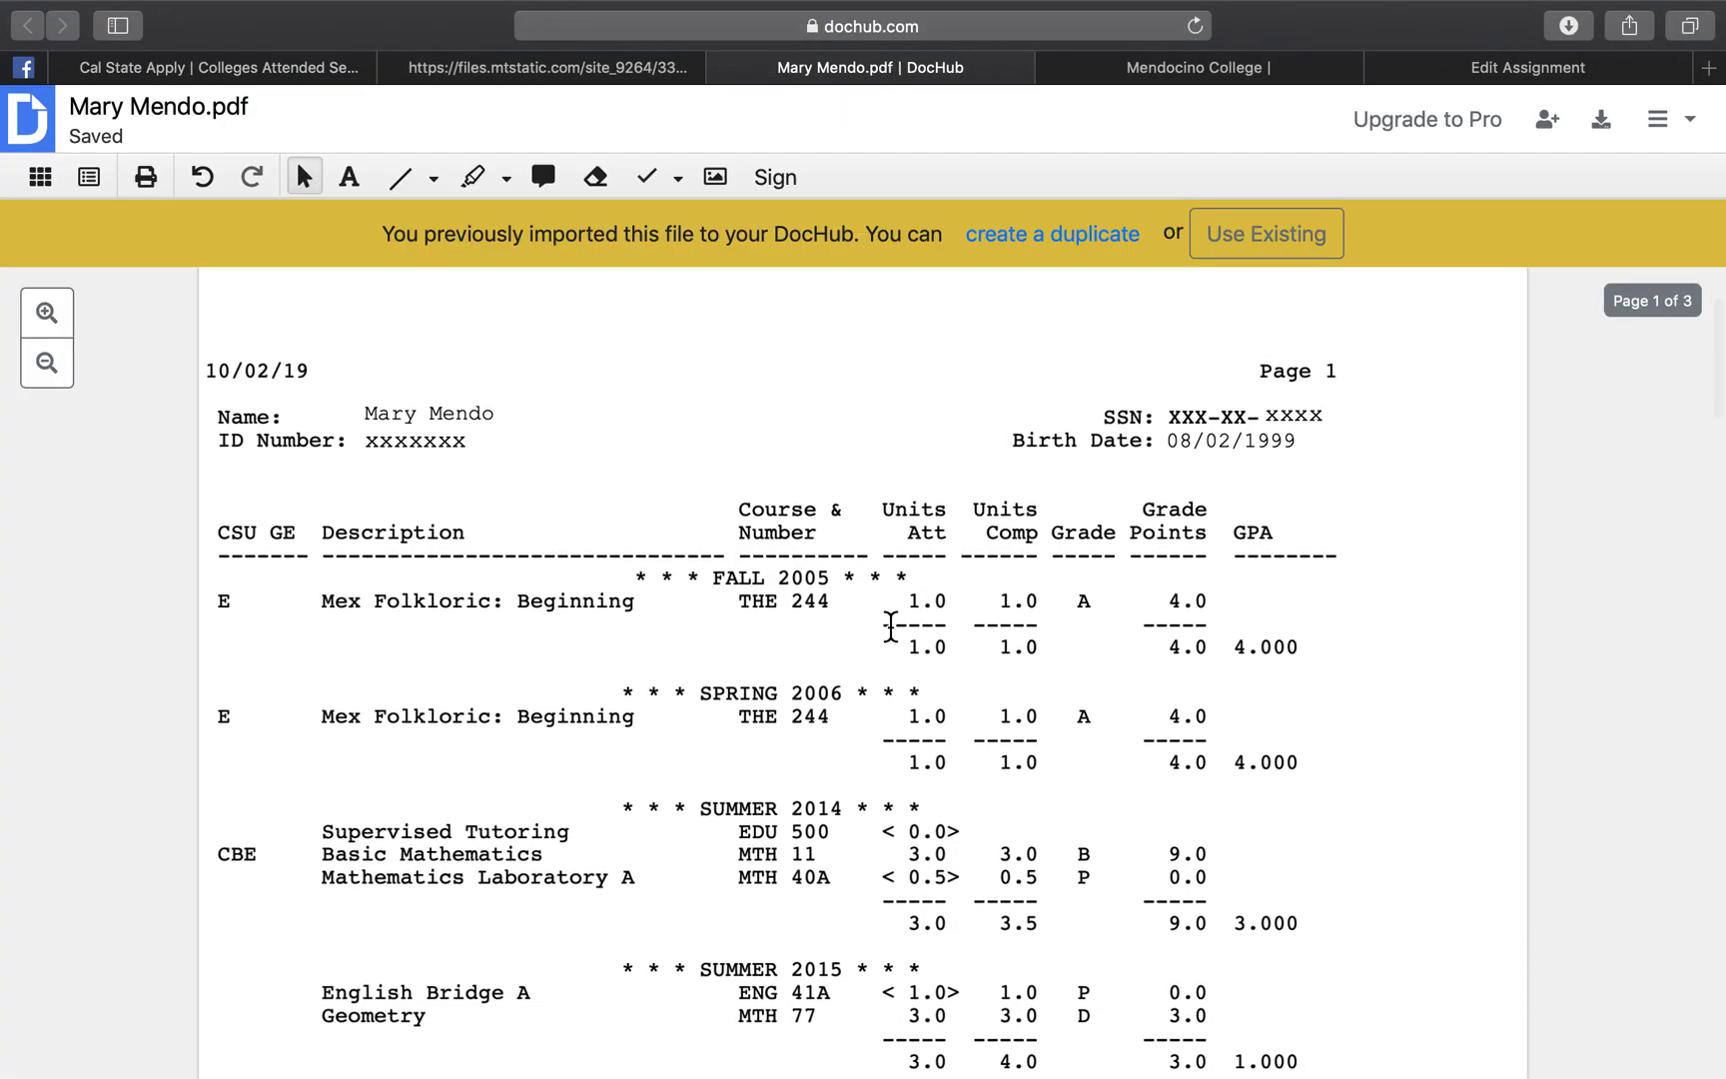
{"action": "scroll", "coordinate": [890, 626], "scroll_direction": "down", "scroll_amount": 4}
{"action": "scroll", "coordinate": [890, 627], "scroll_direction": "down", "scroll_amount": 5}
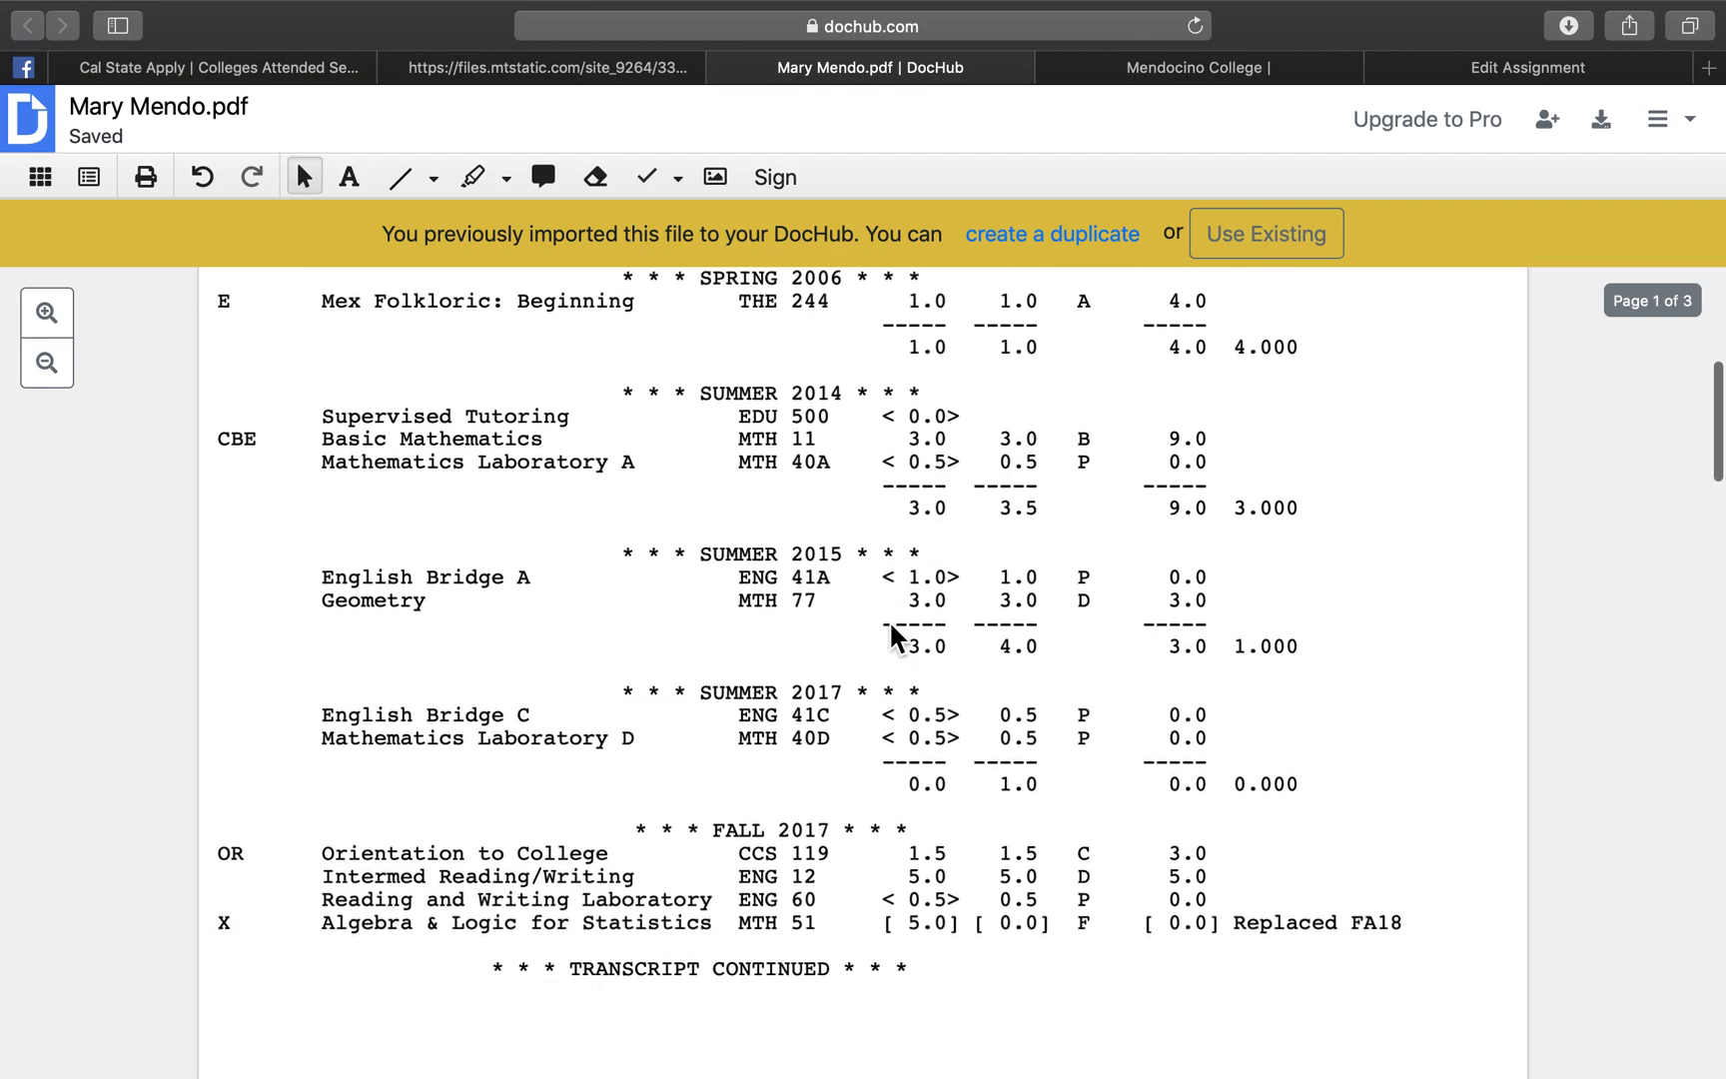
{"action": "scroll", "coordinate": [891, 626], "scroll_direction": "down", "scroll_amount": 1}
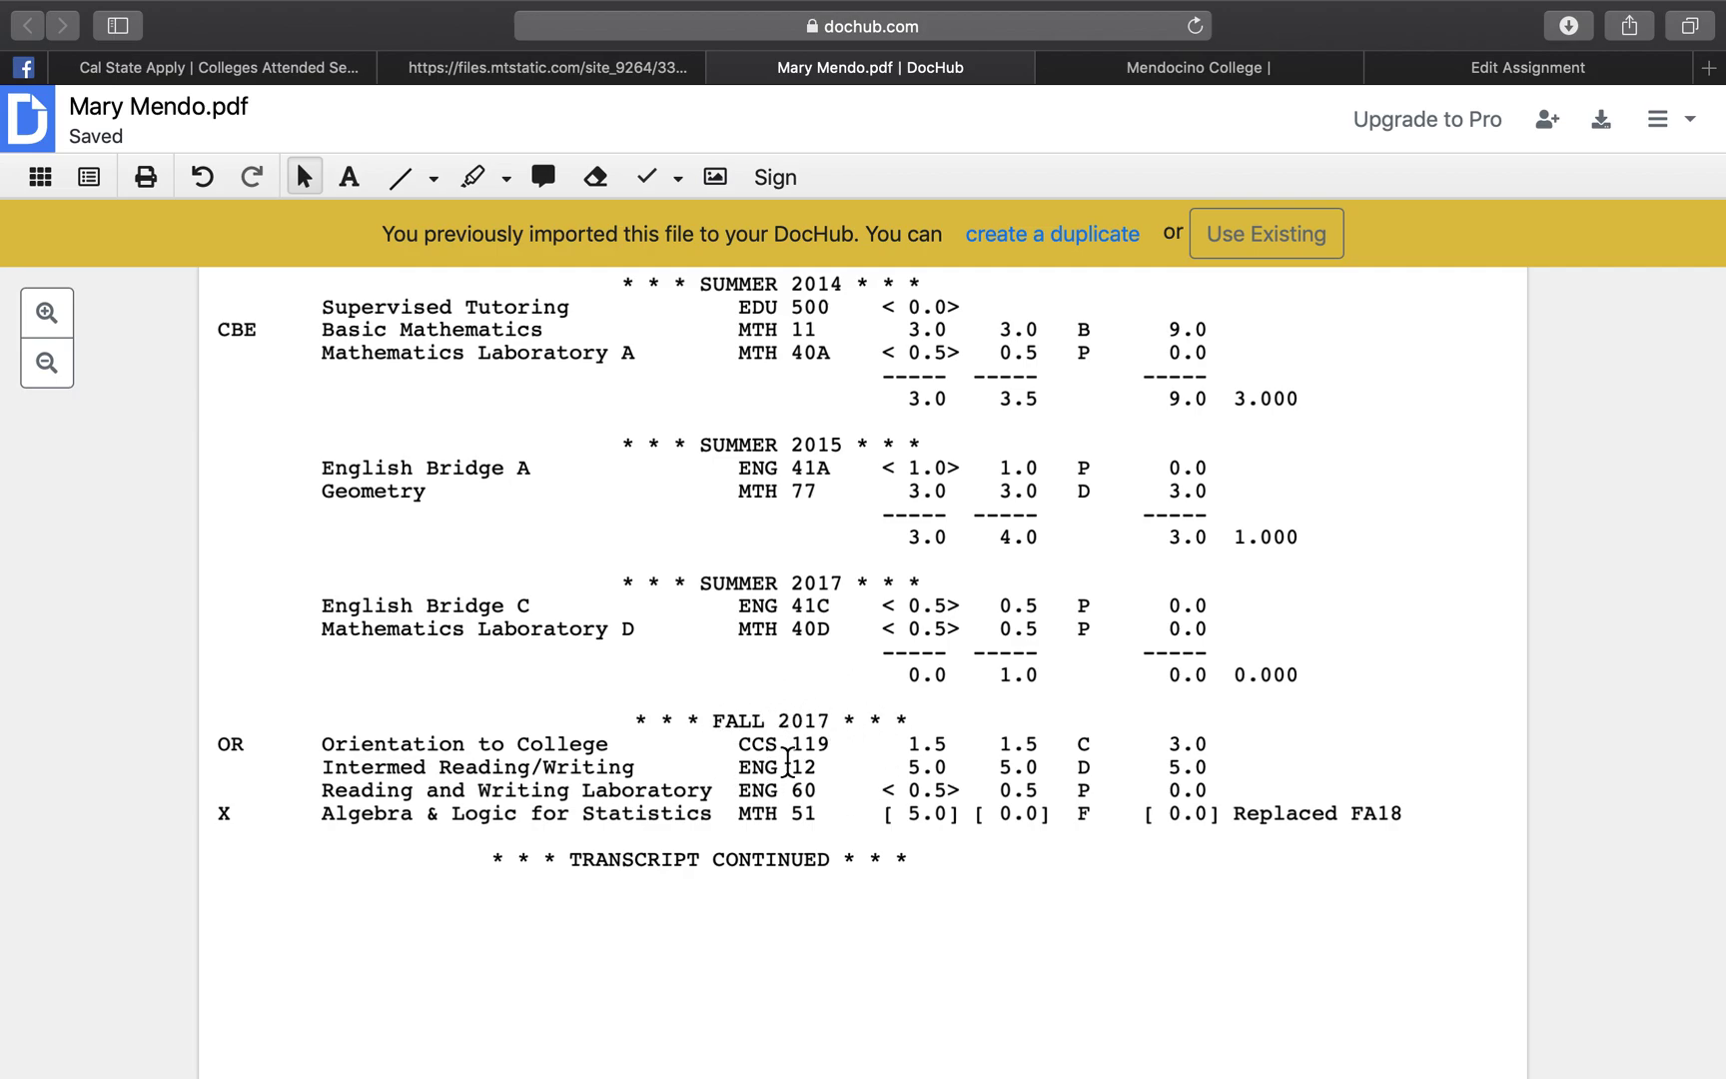
{"action": "scroll", "coordinate": [827, 693], "scroll_direction": "up", "scroll_amount": 3}
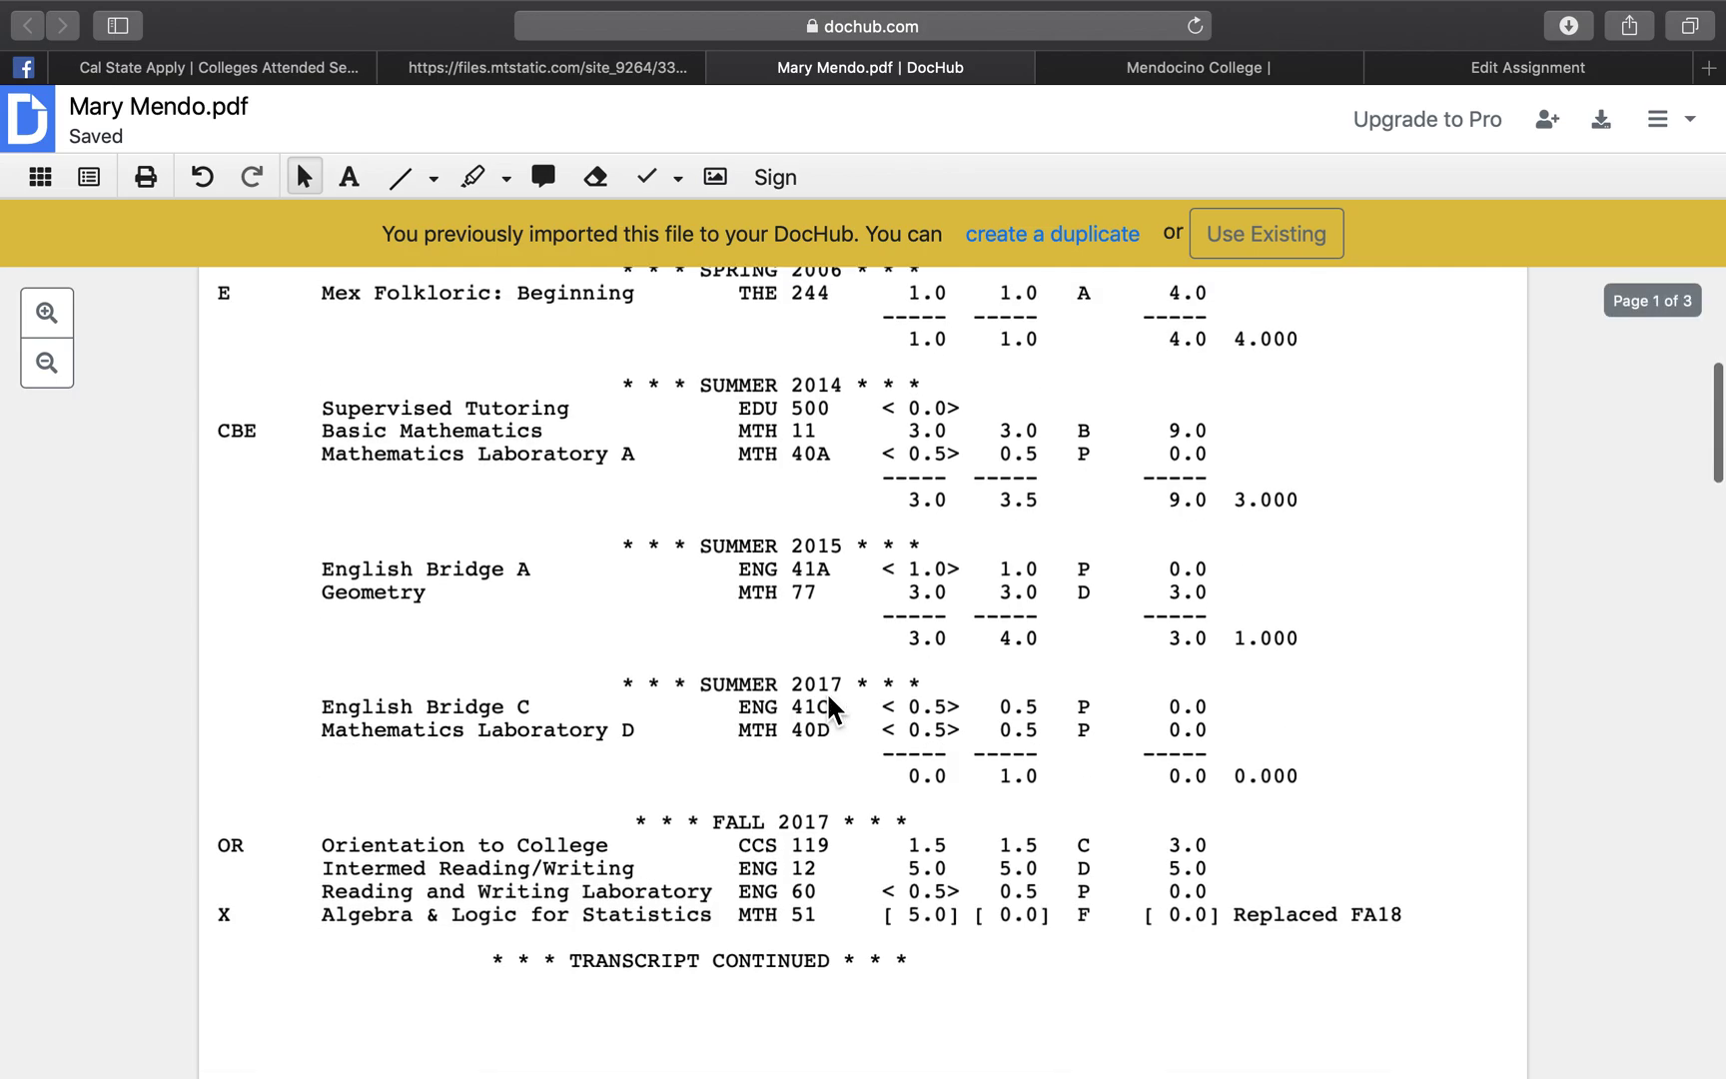
{"action": "scroll", "coordinate": [809, 640], "scroll_direction": "up", "scroll_amount": 5}
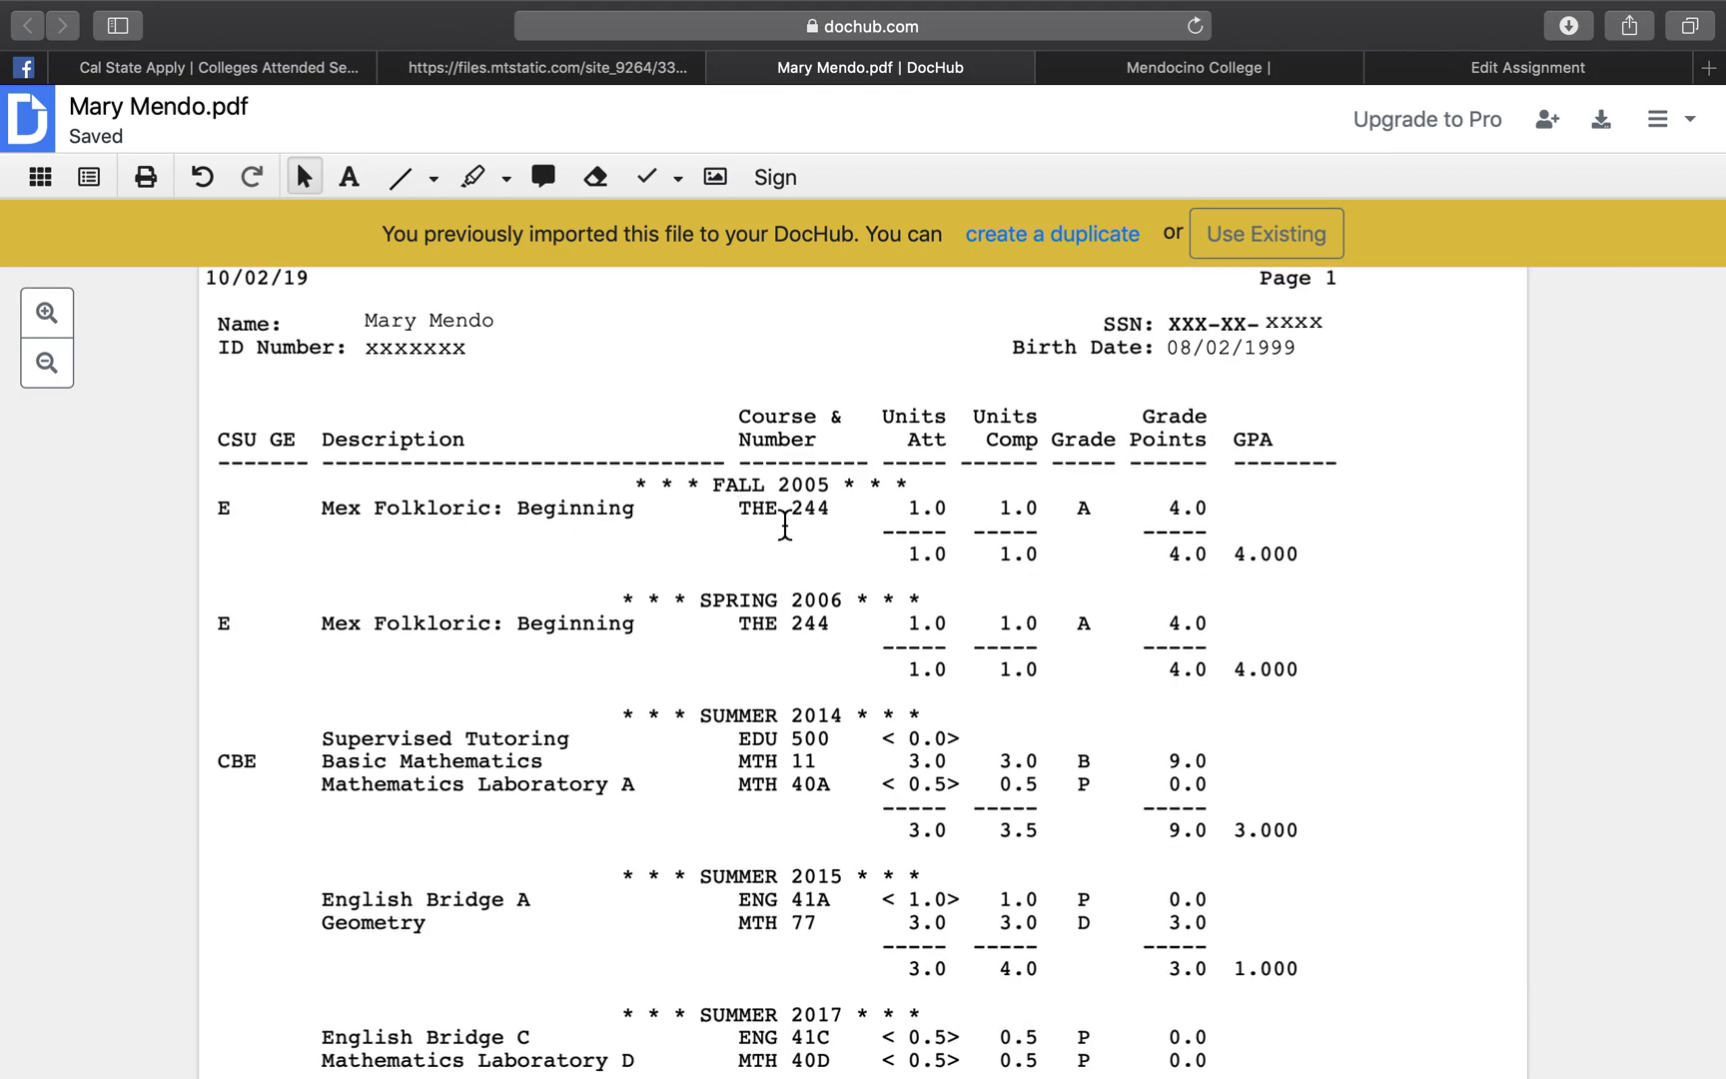
{"action": "scroll", "coordinate": [778, 590], "scroll_direction": "down", "scroll_amount": 5}
{"action": "scroll", "coordinate": [776, 577], "scroll_direction": "down", "scroll_amount": 3}
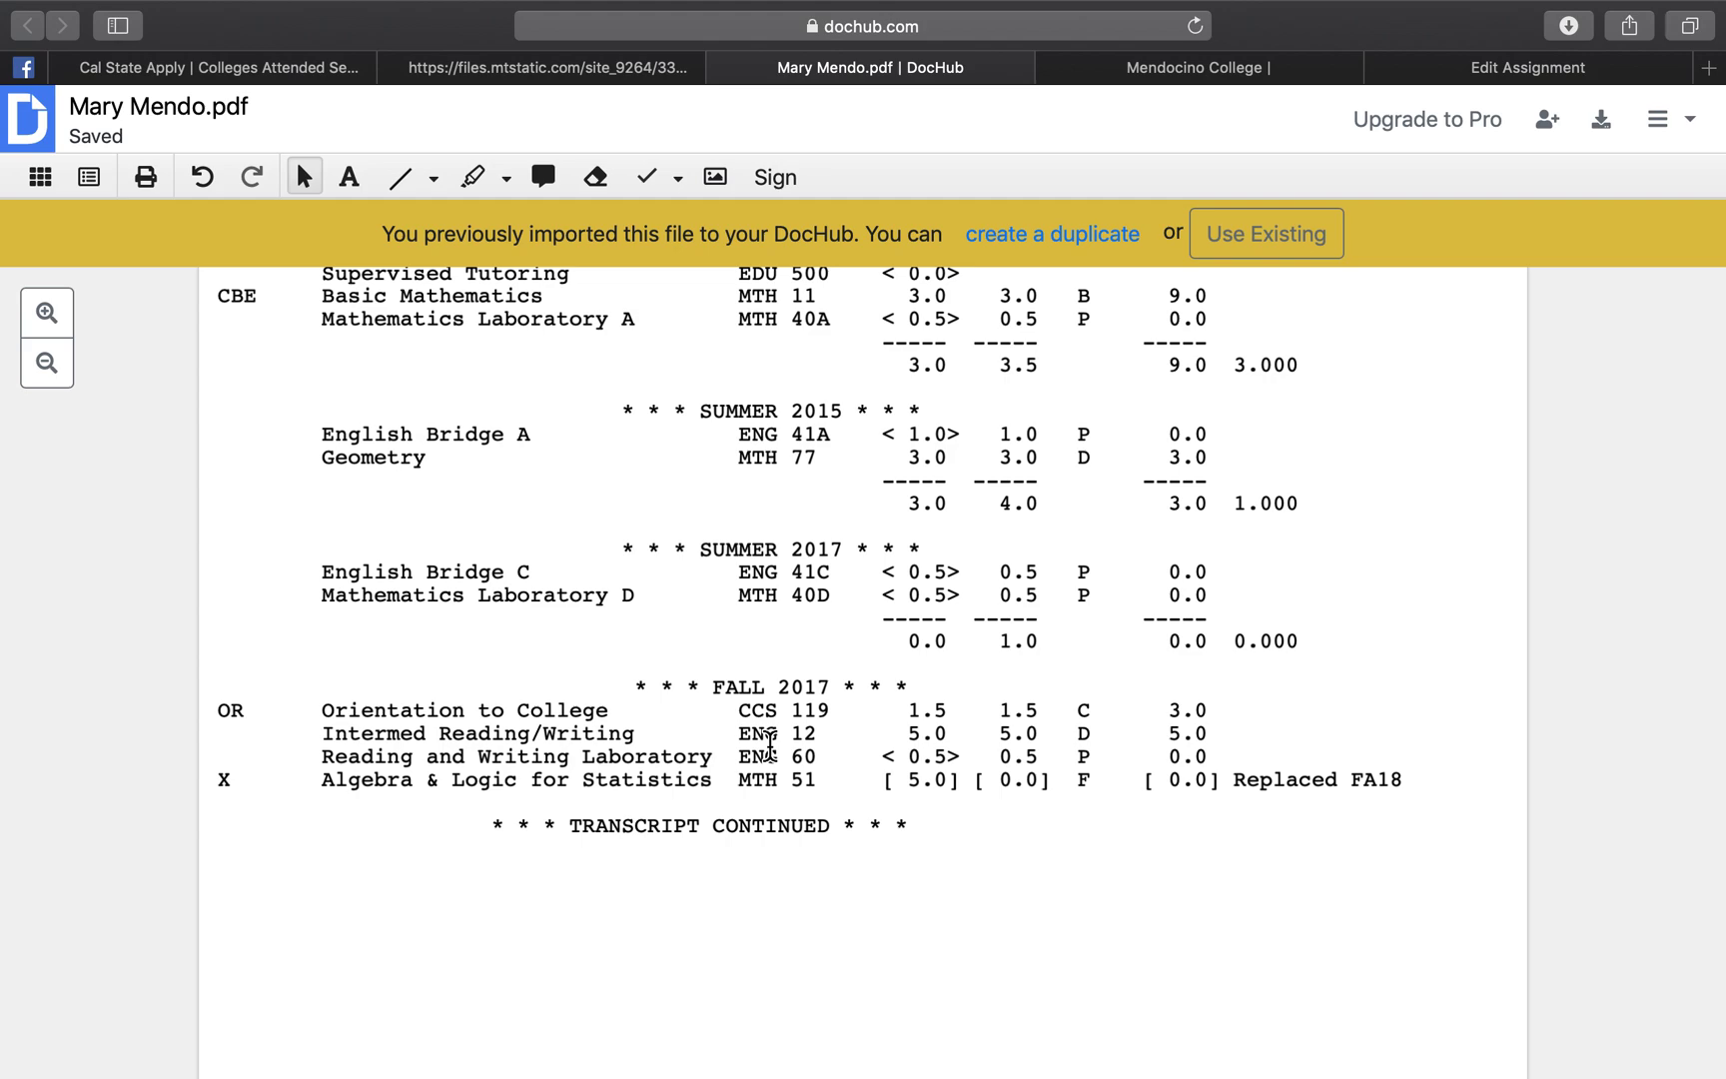
{"action": "scroll", "coordinate": [875, 744], "scroll_direction": "up", "scroll_amount": 3}
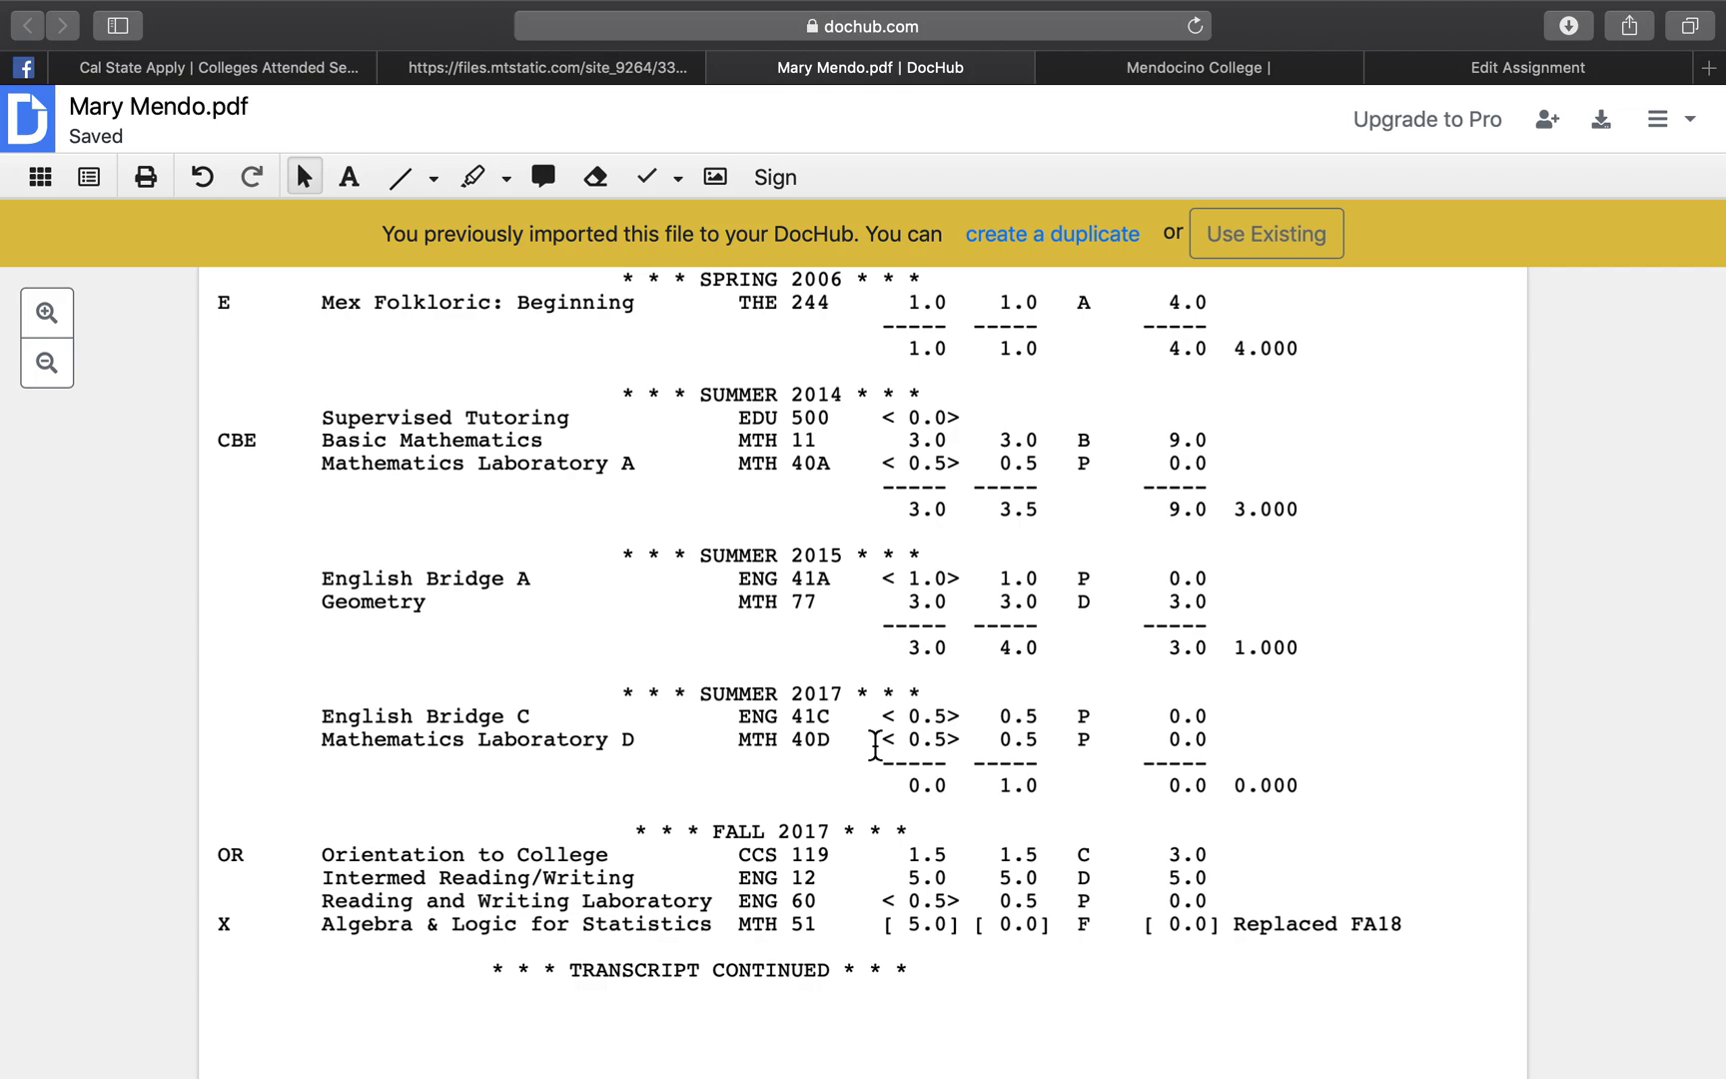
{"action": "scroll", "coordinate": [875, 744], "scroll_direction": "up", "scroll_amount": 9}
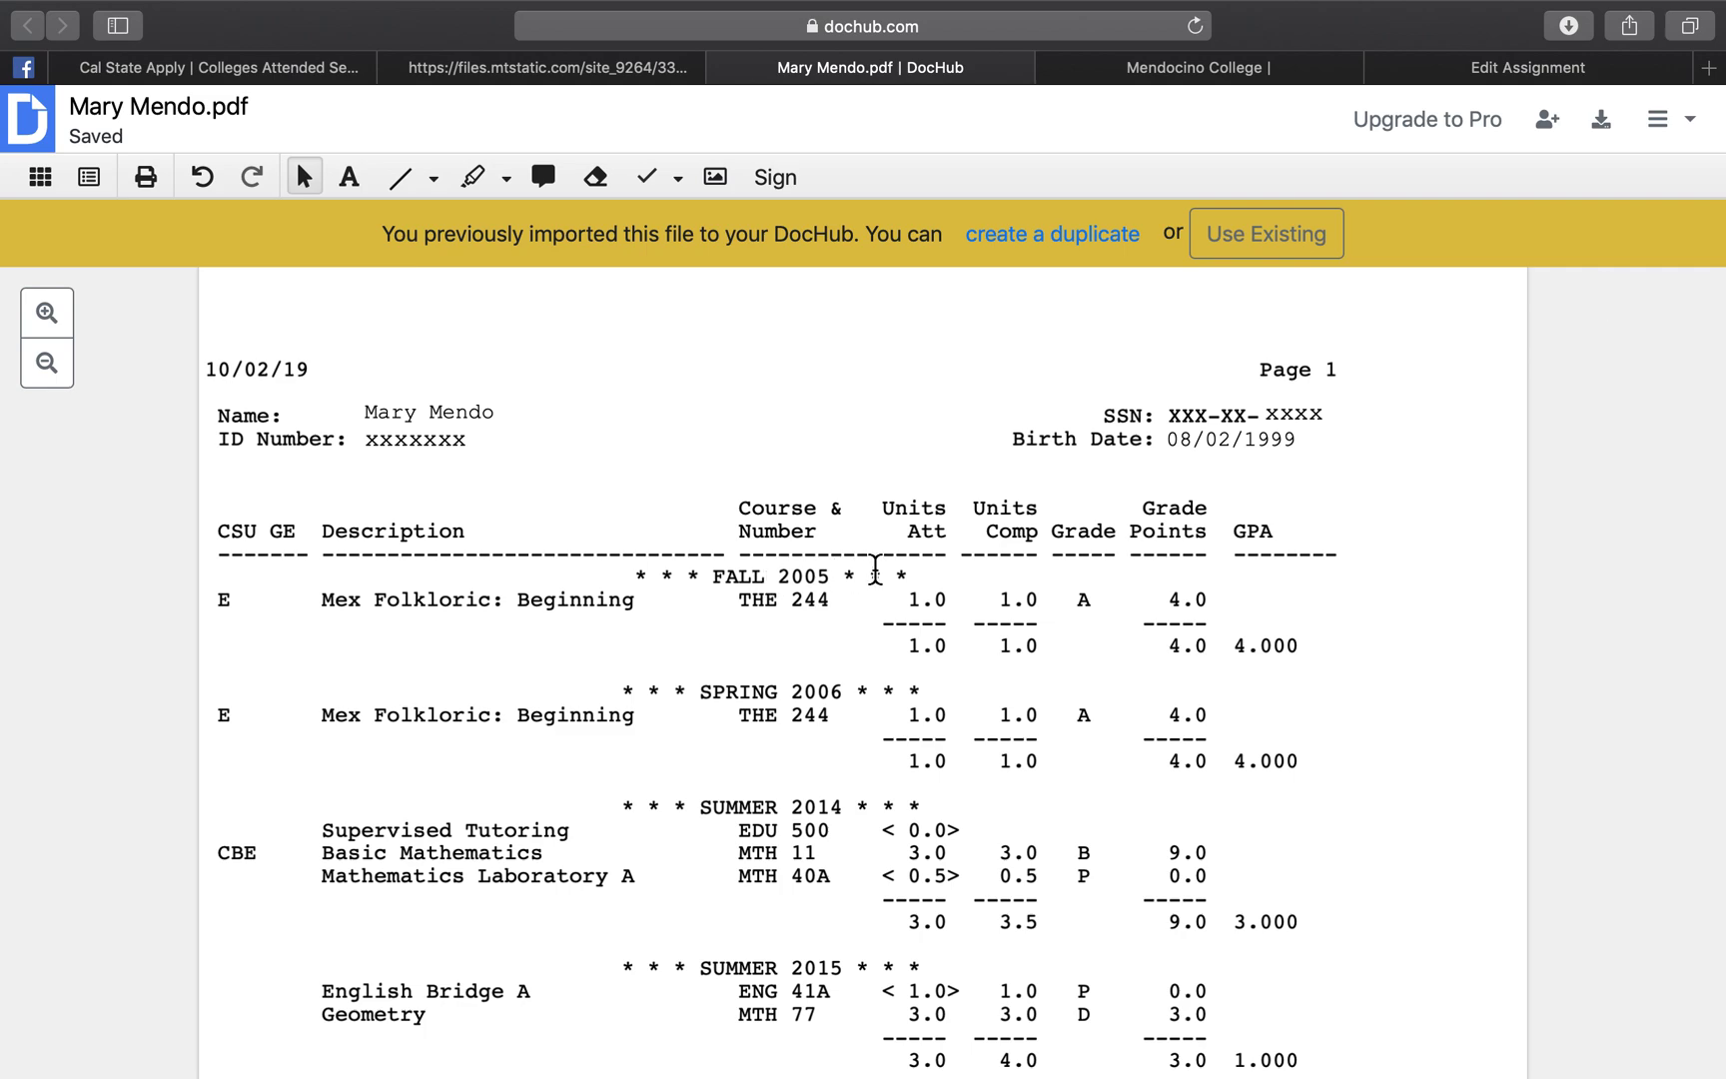
Step: Return to the Cal State Apply form and set the first semester at Mendocino College to Fall, August 2005
{"action": "left_click", "coordinate": [306, 68]}
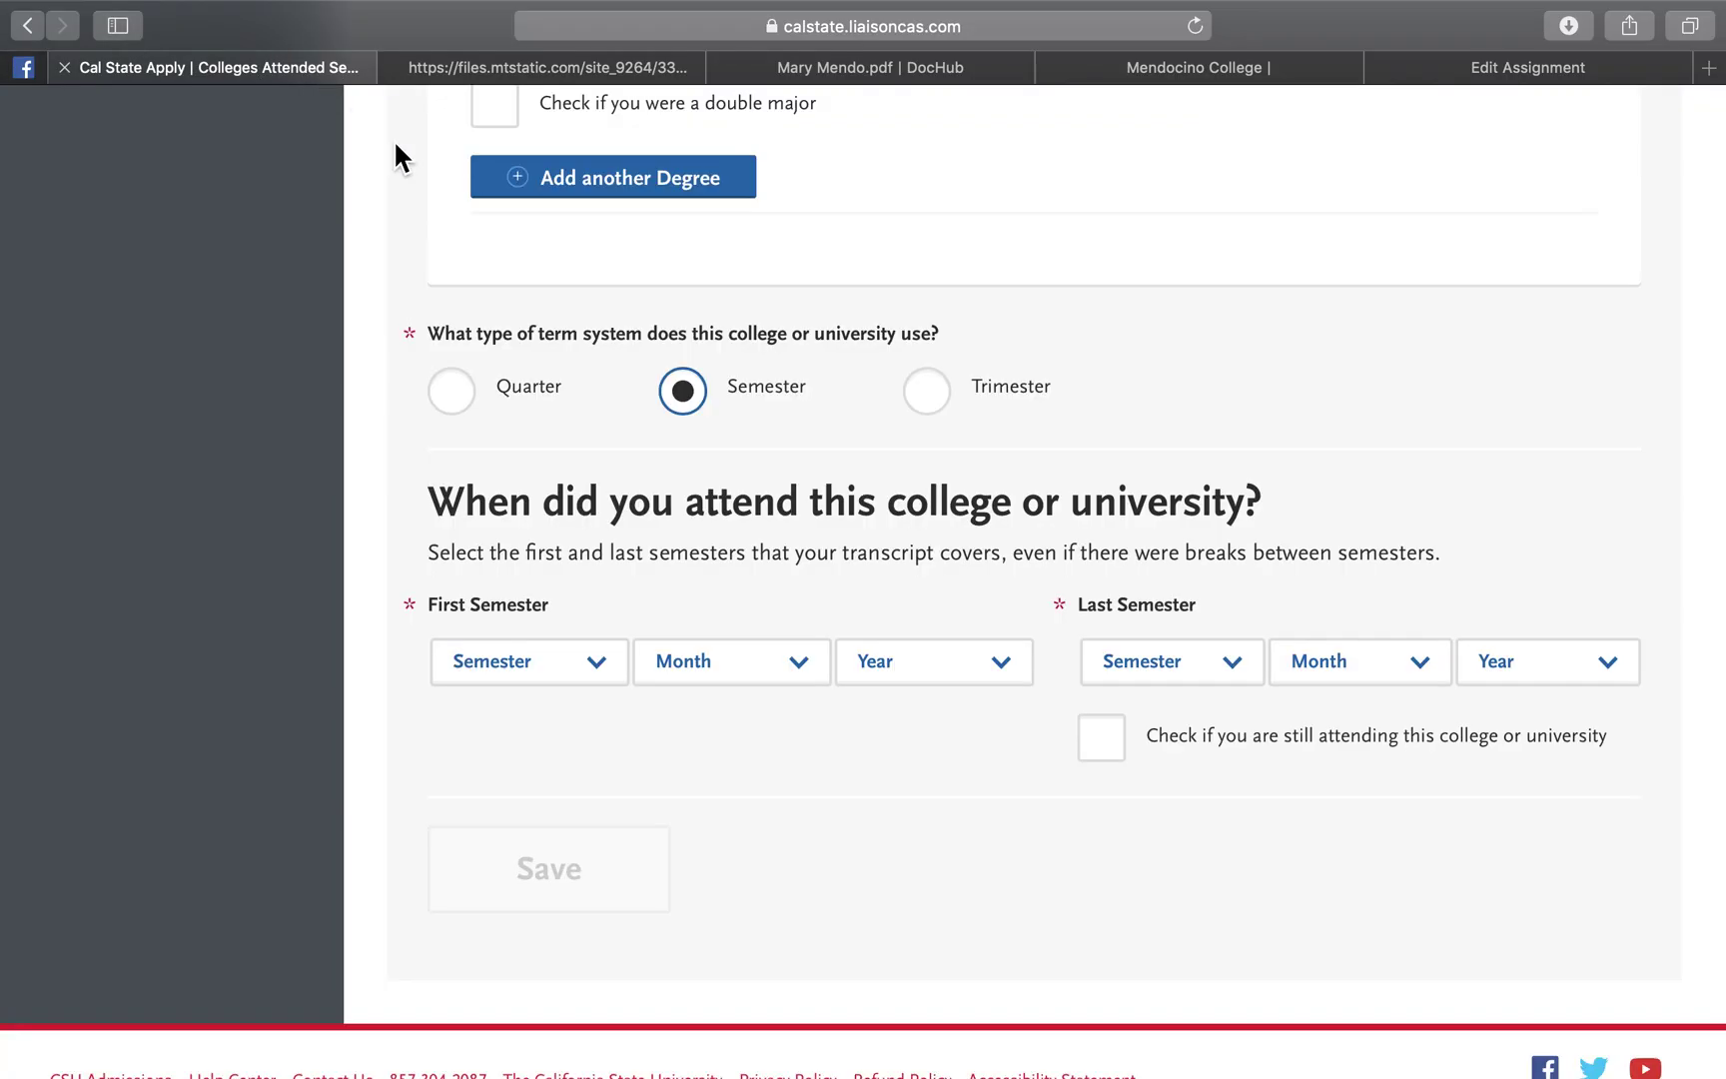
{"action": "left_click", "coordinate": [552, 661]}
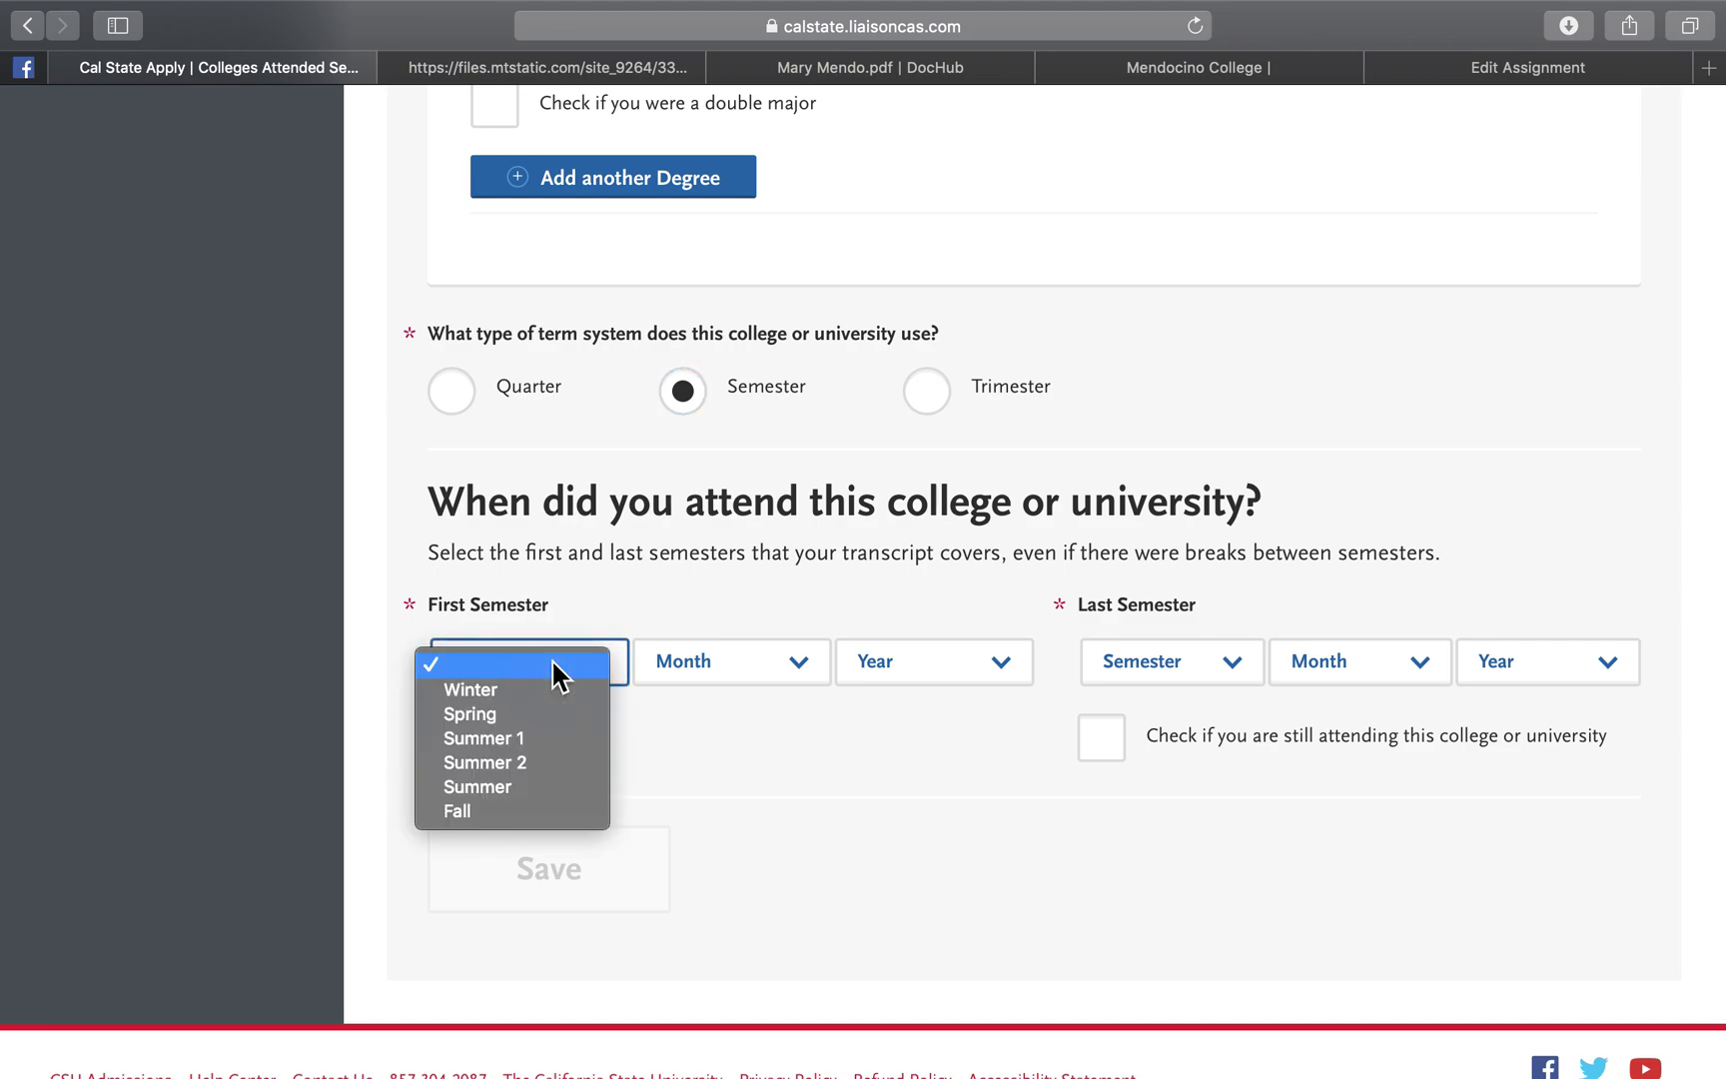
{"action": "left_click", "coordinate": [504, 811]}
{"action": "left_click", "coordinate": [751, 668]}
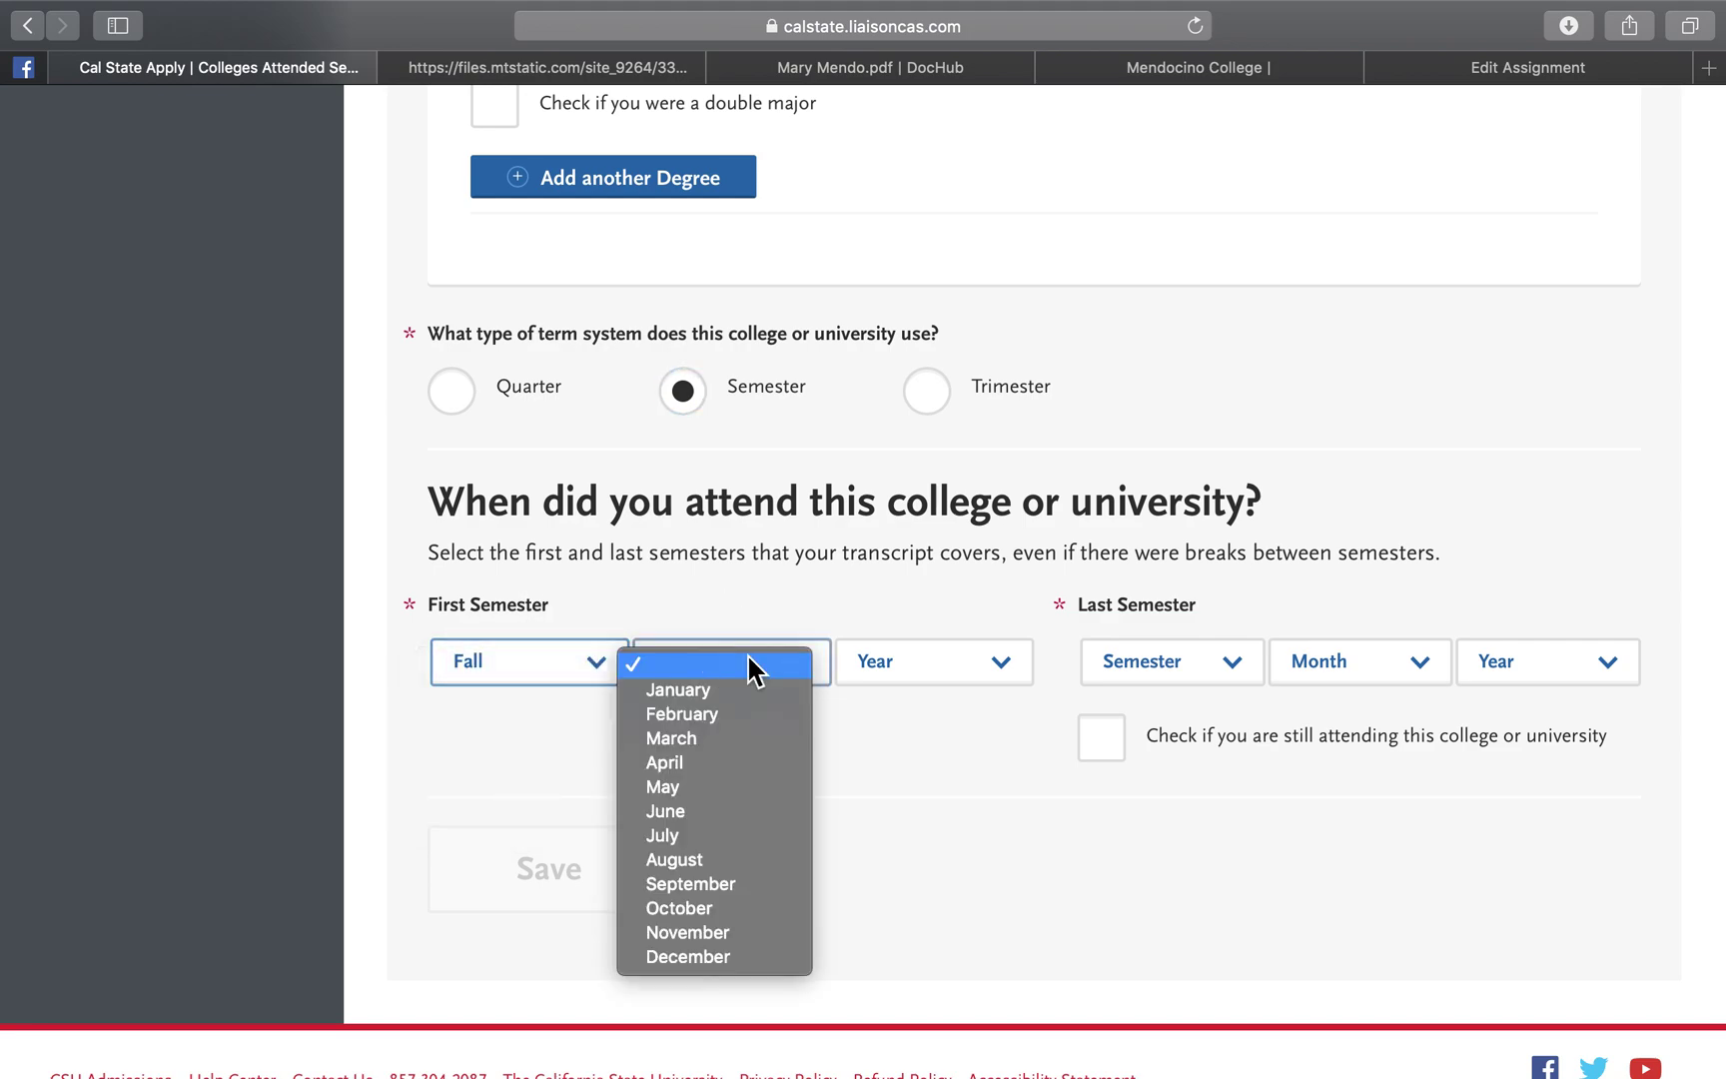
{"action": "left_click", "coordinate": [676, 857]}
{"action": "left_click", "coordinate": [937, 675]}
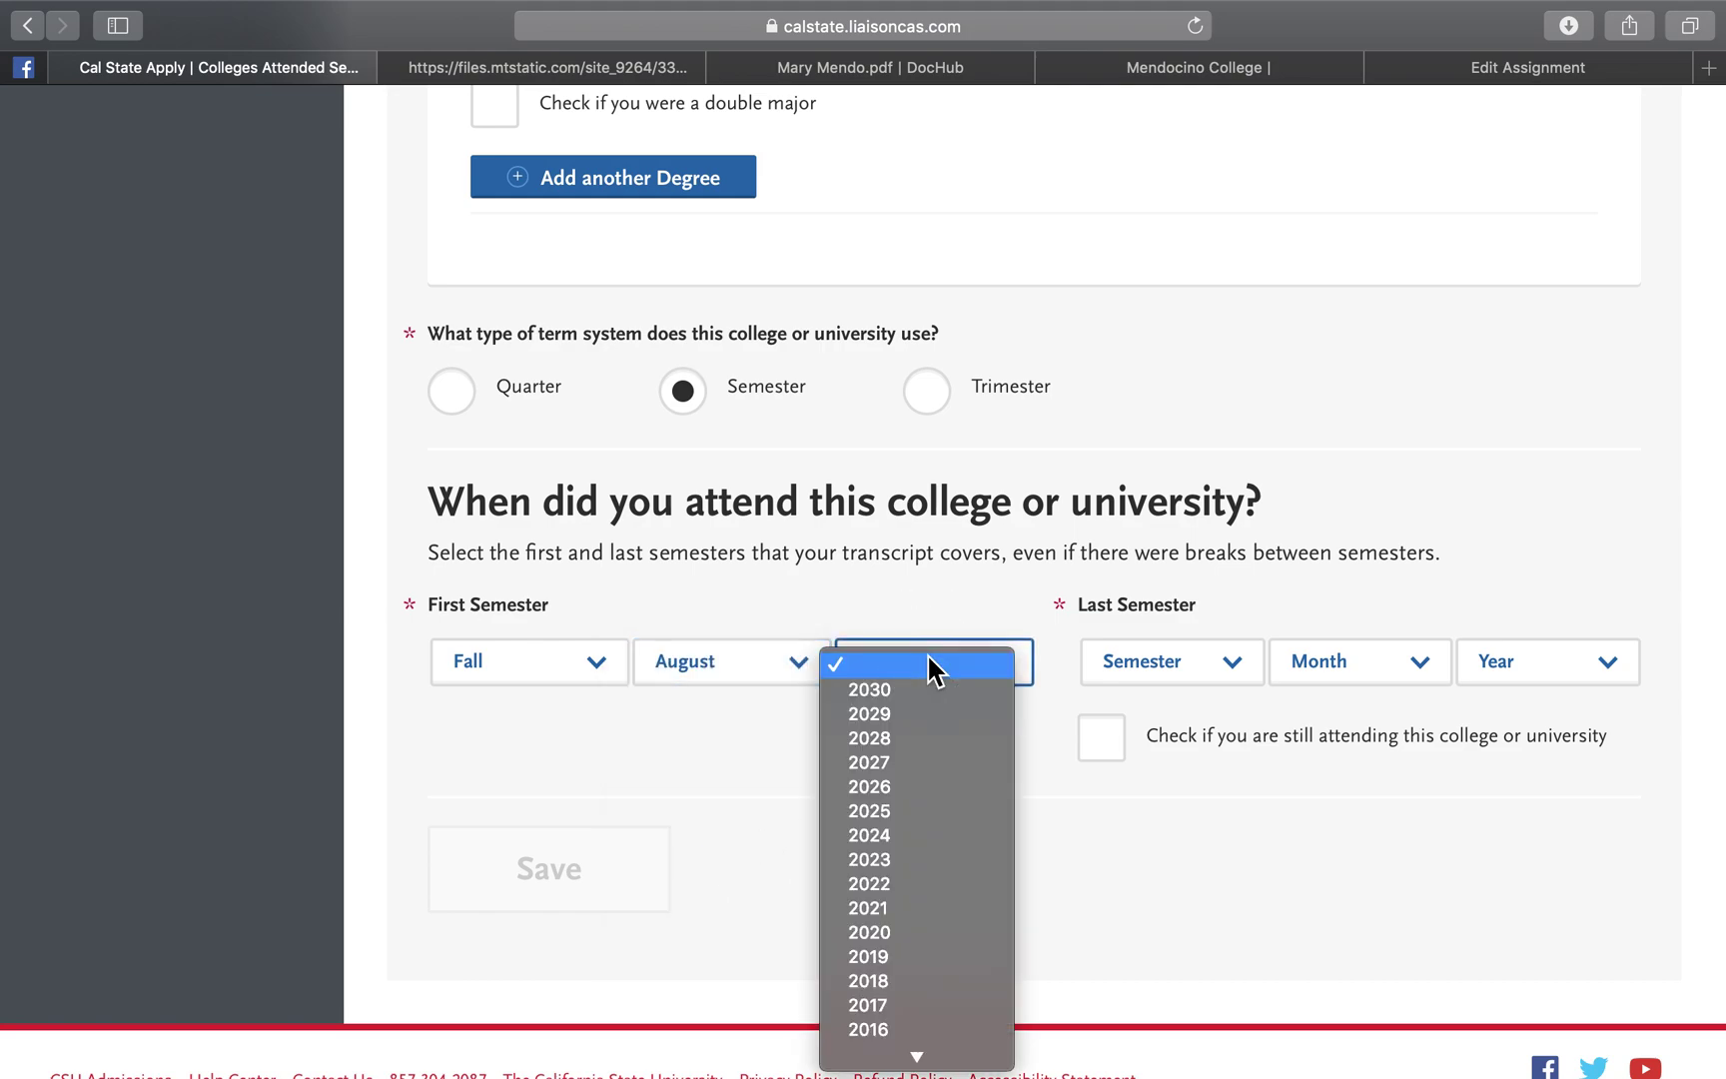
{"action": "scroll", "coordinate": [889, 949], "scroll_direction": "down", "scroll_amount": 3}
{"action": "scroll", "coordinate": [879, 954], "scroll_direction": "down", "scroll_amount": 3}
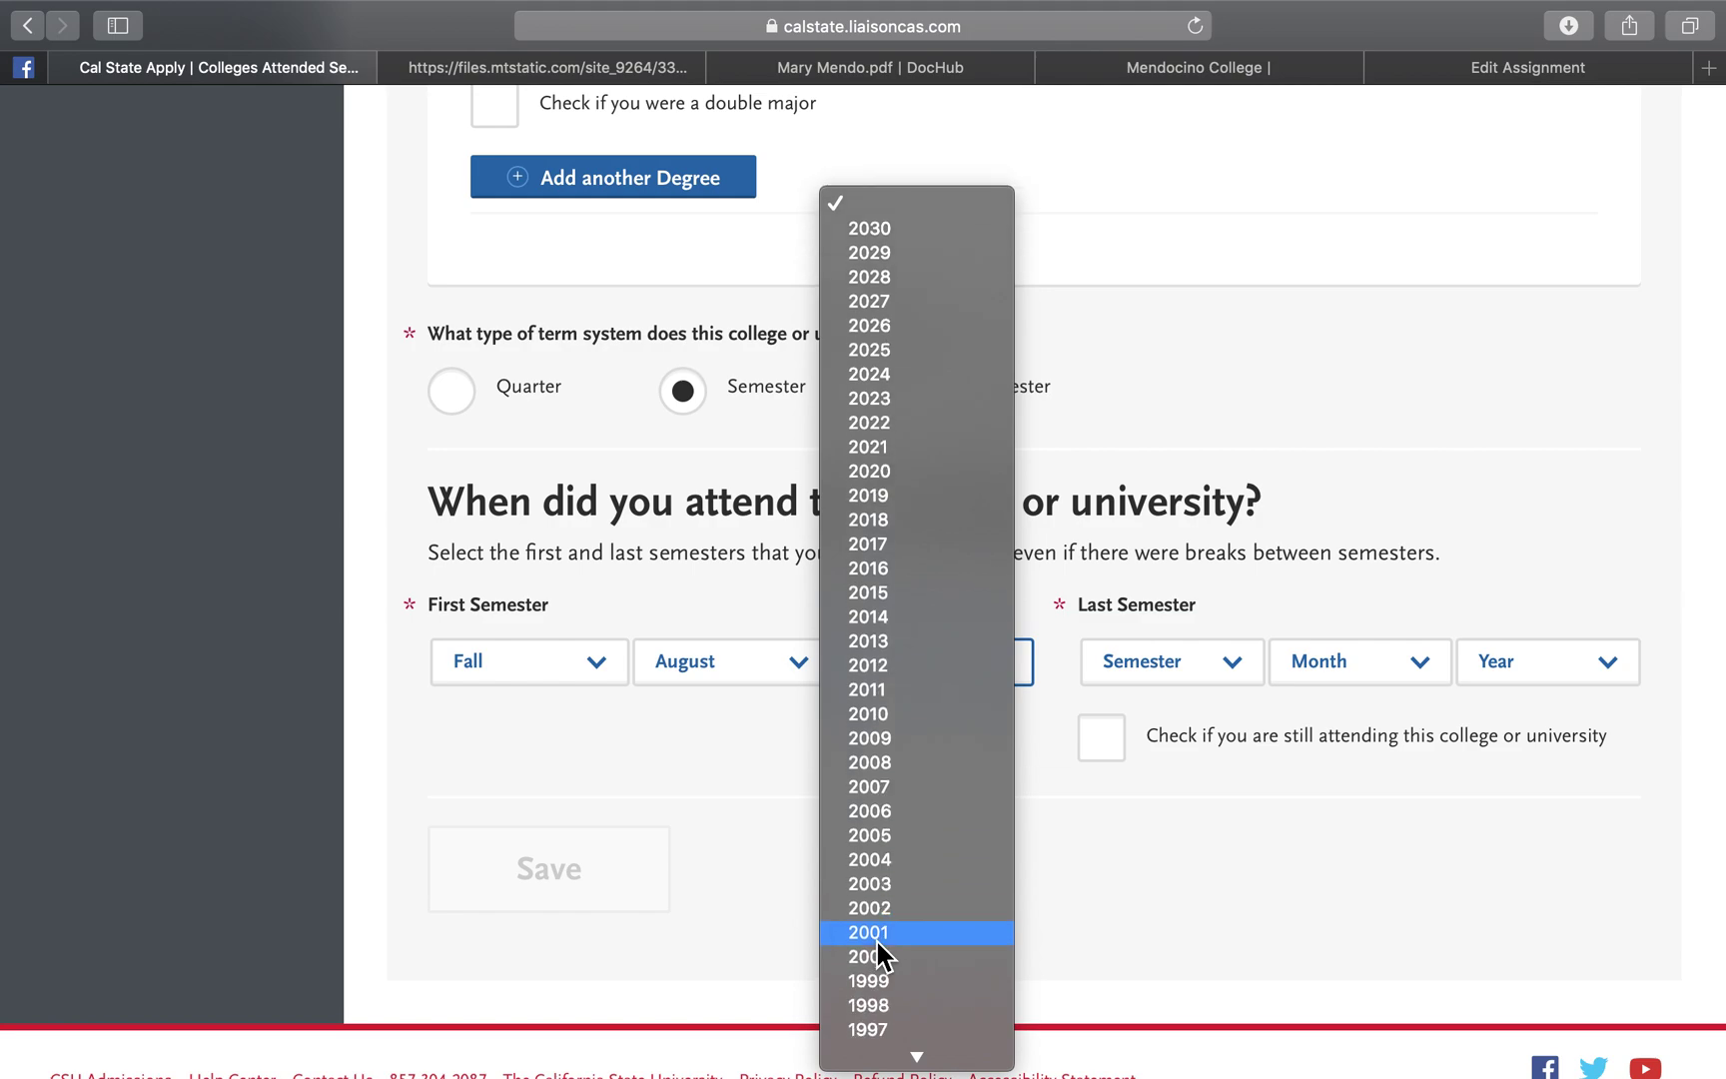
{"action": "left_click", "coordinate": [871, 835]}
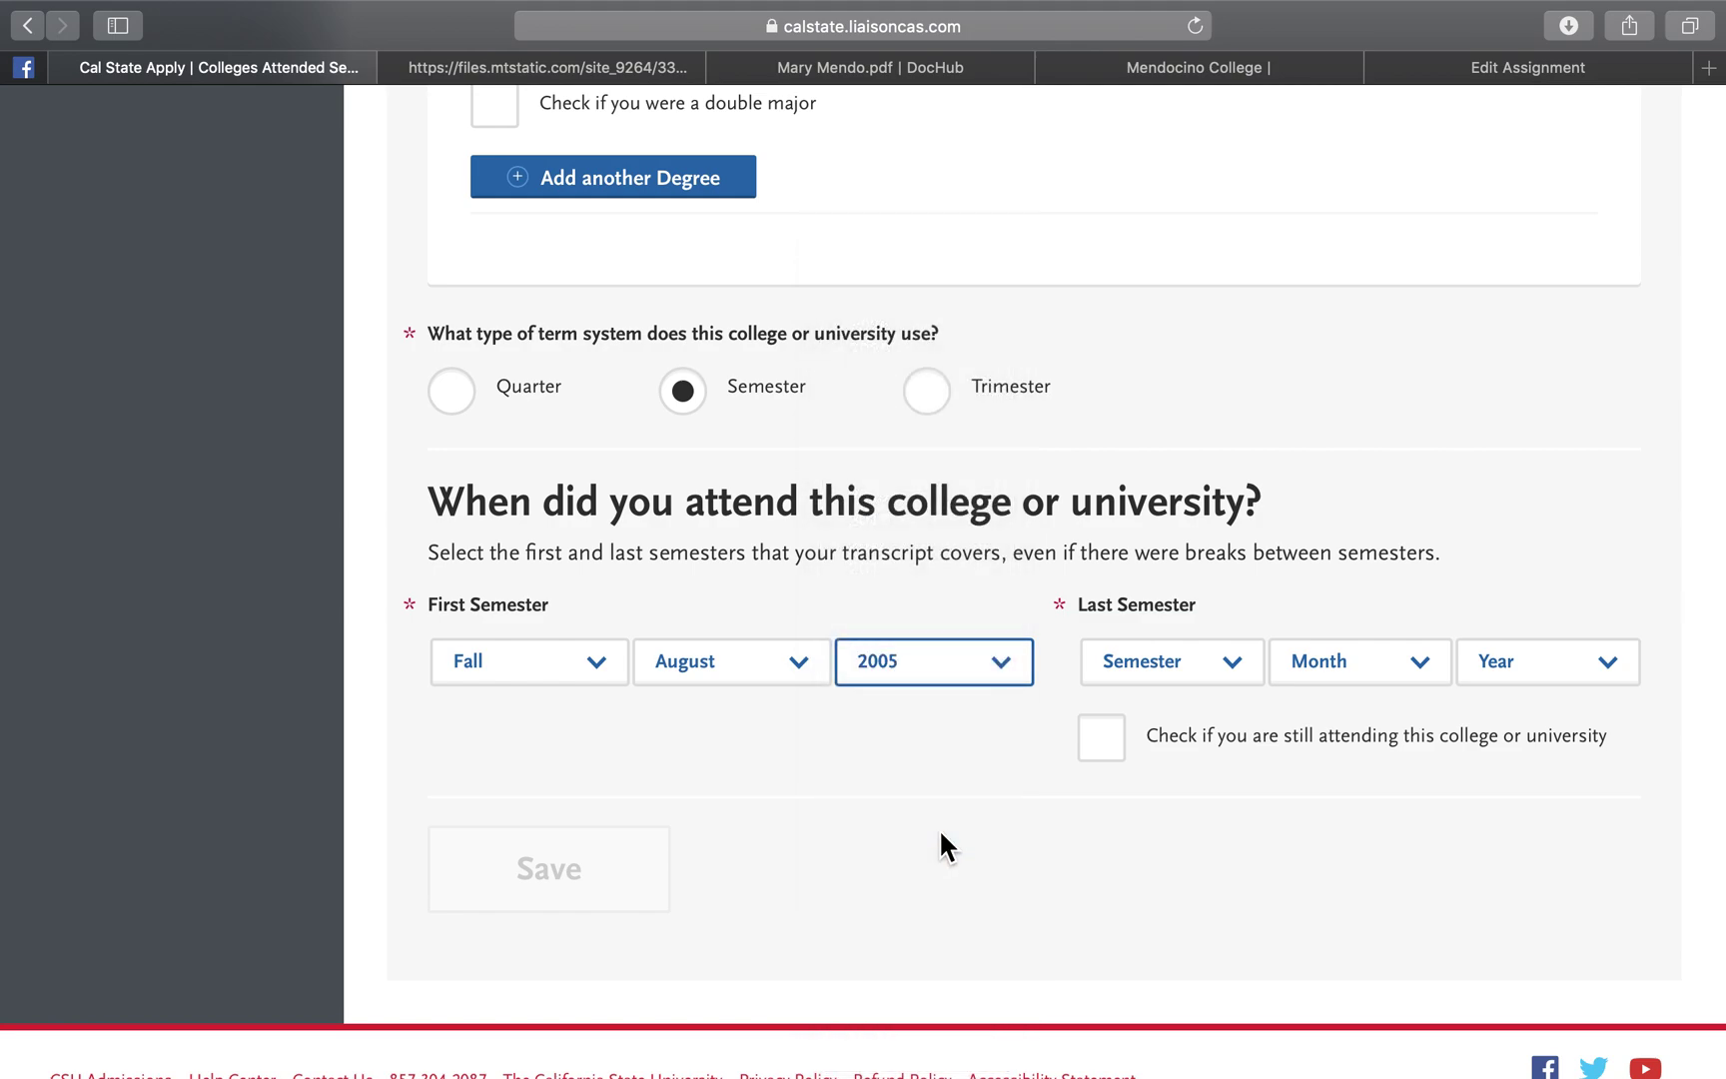
Step: Mark Mendocino College as still being attended, save the college entry, and review its summary
{"action": "left_click", "coordinate": [1103, 741]}
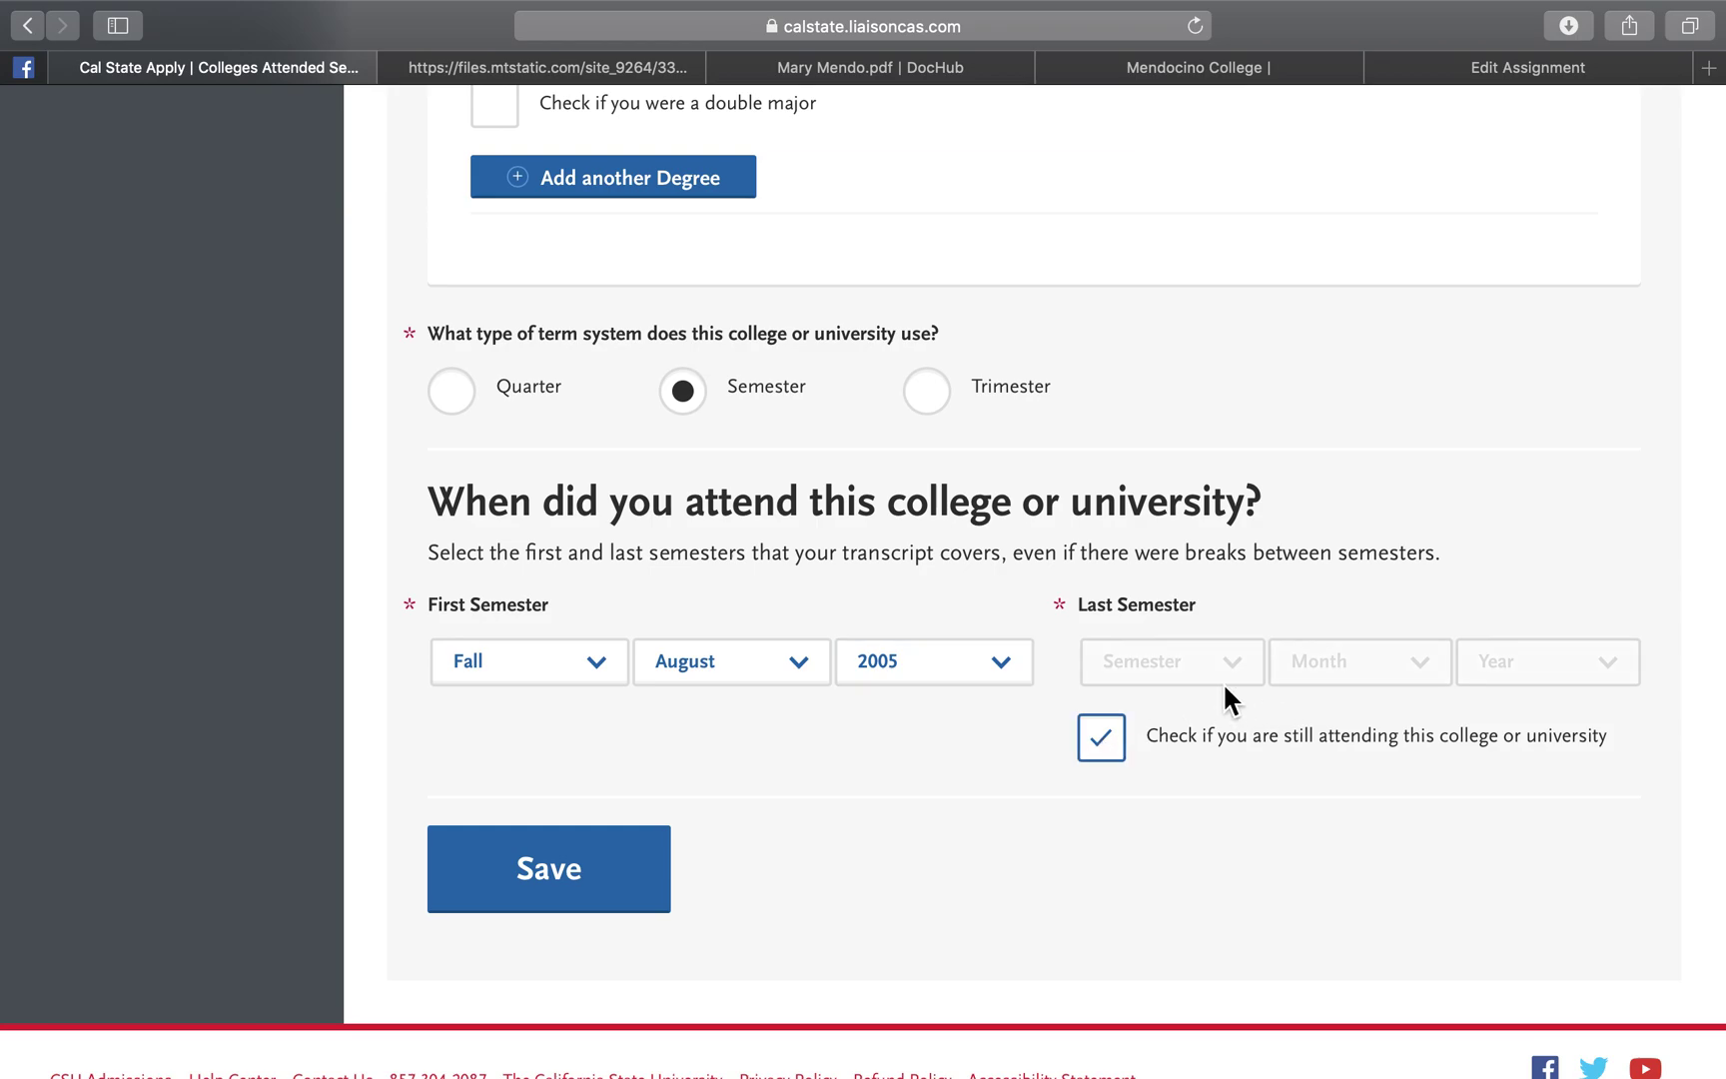
{"action": "left_click", "coordinate": [598, 889]}
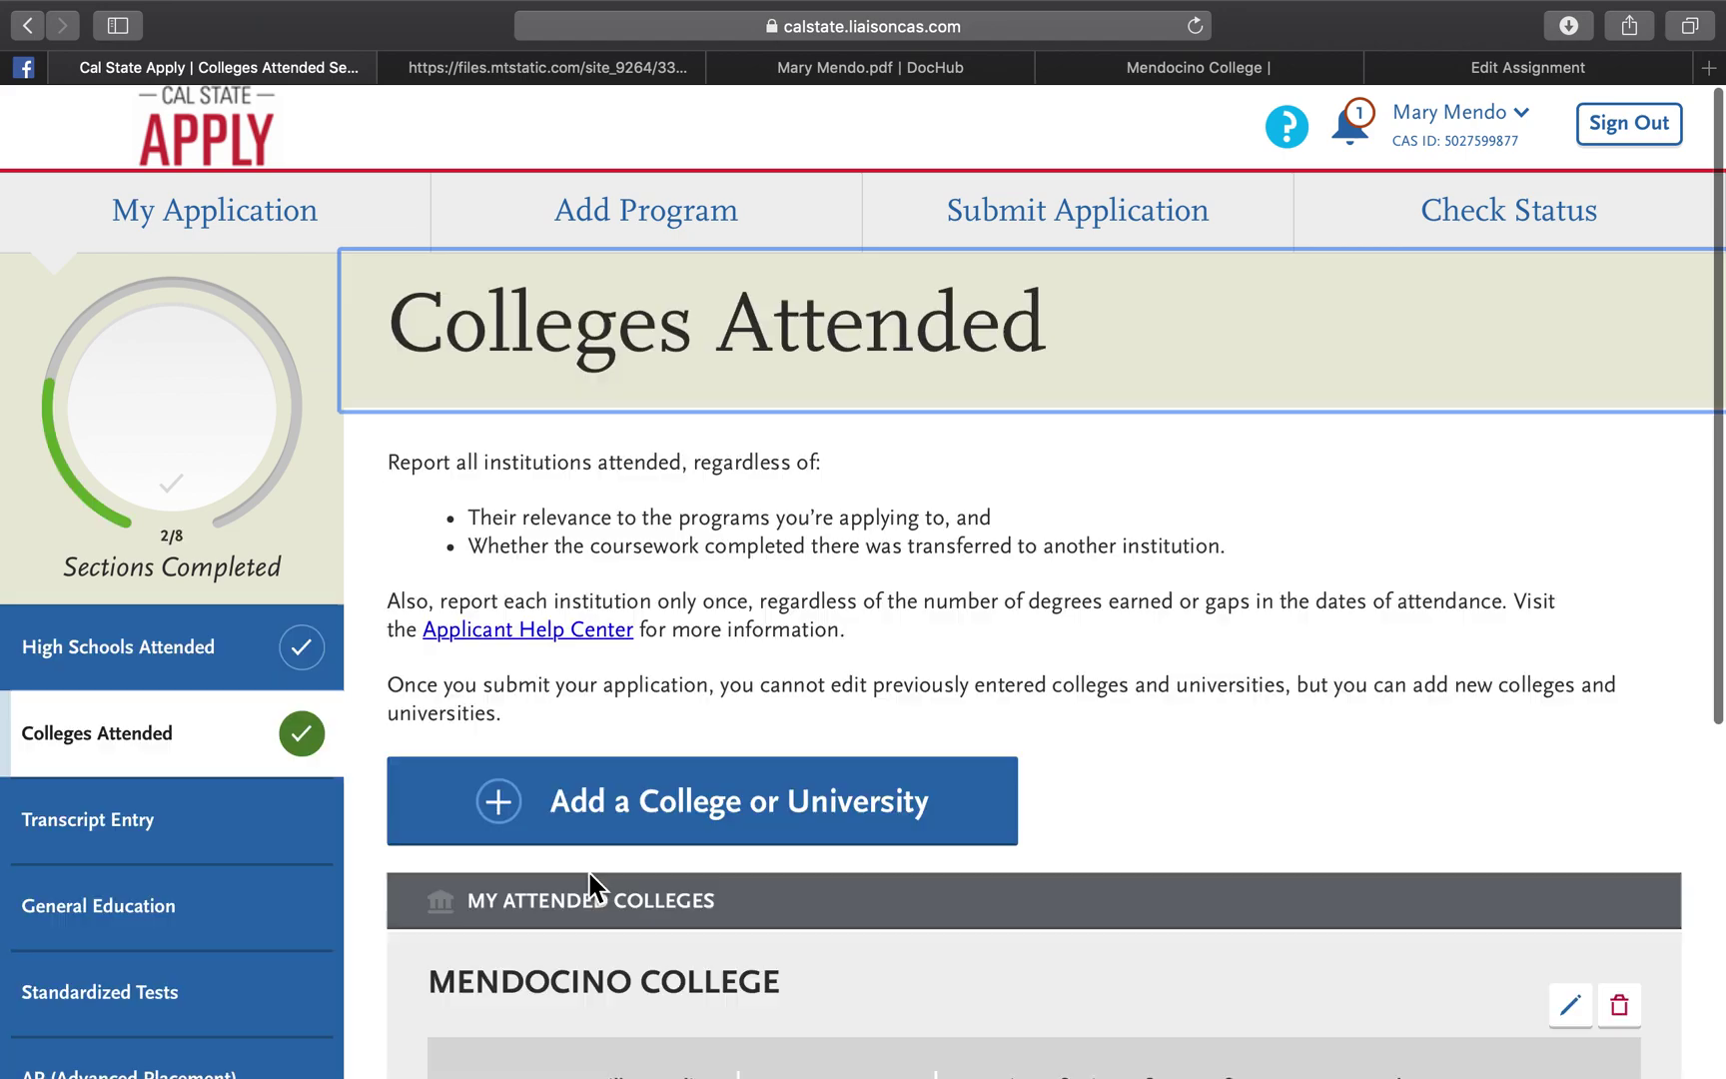
{"action": "scroll", "coordinate": [961, 806], "scroll_direction": "down", "scroll_amount": 5}
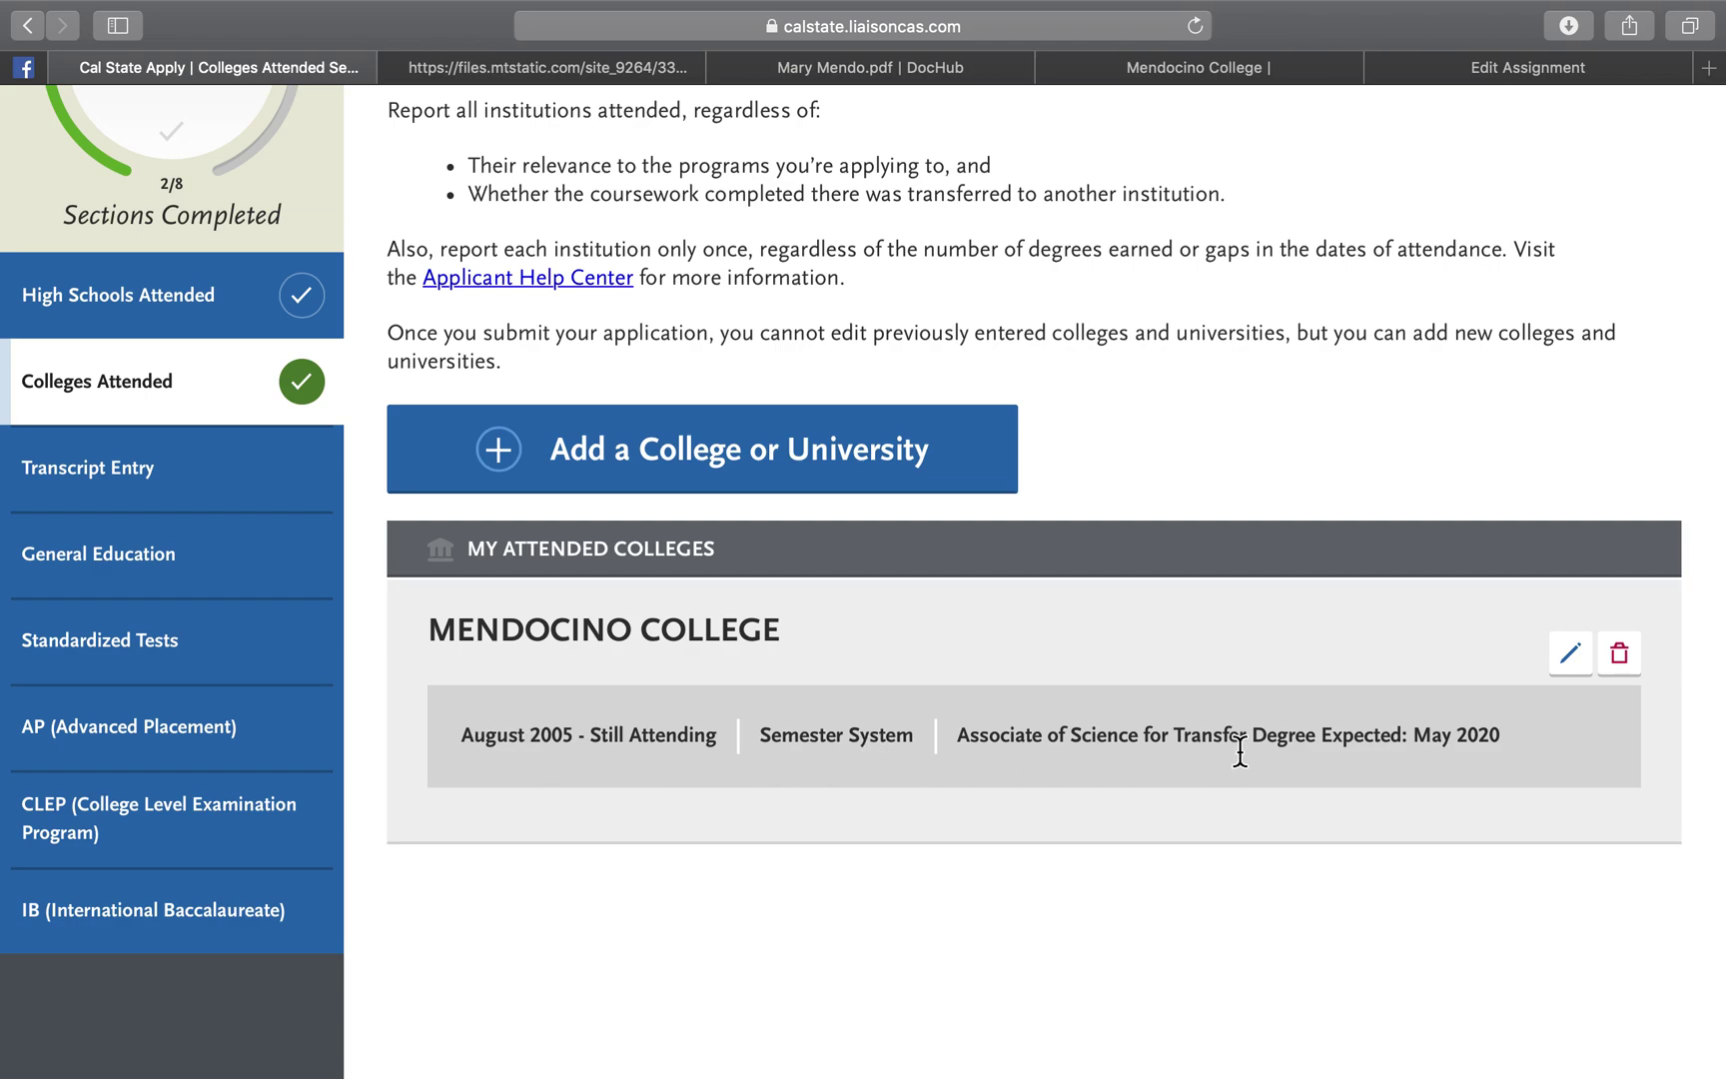
{"action": "scroll", "coordinate": [1218, 662], "scroll_direction": "up", "scroll_amount": 3}
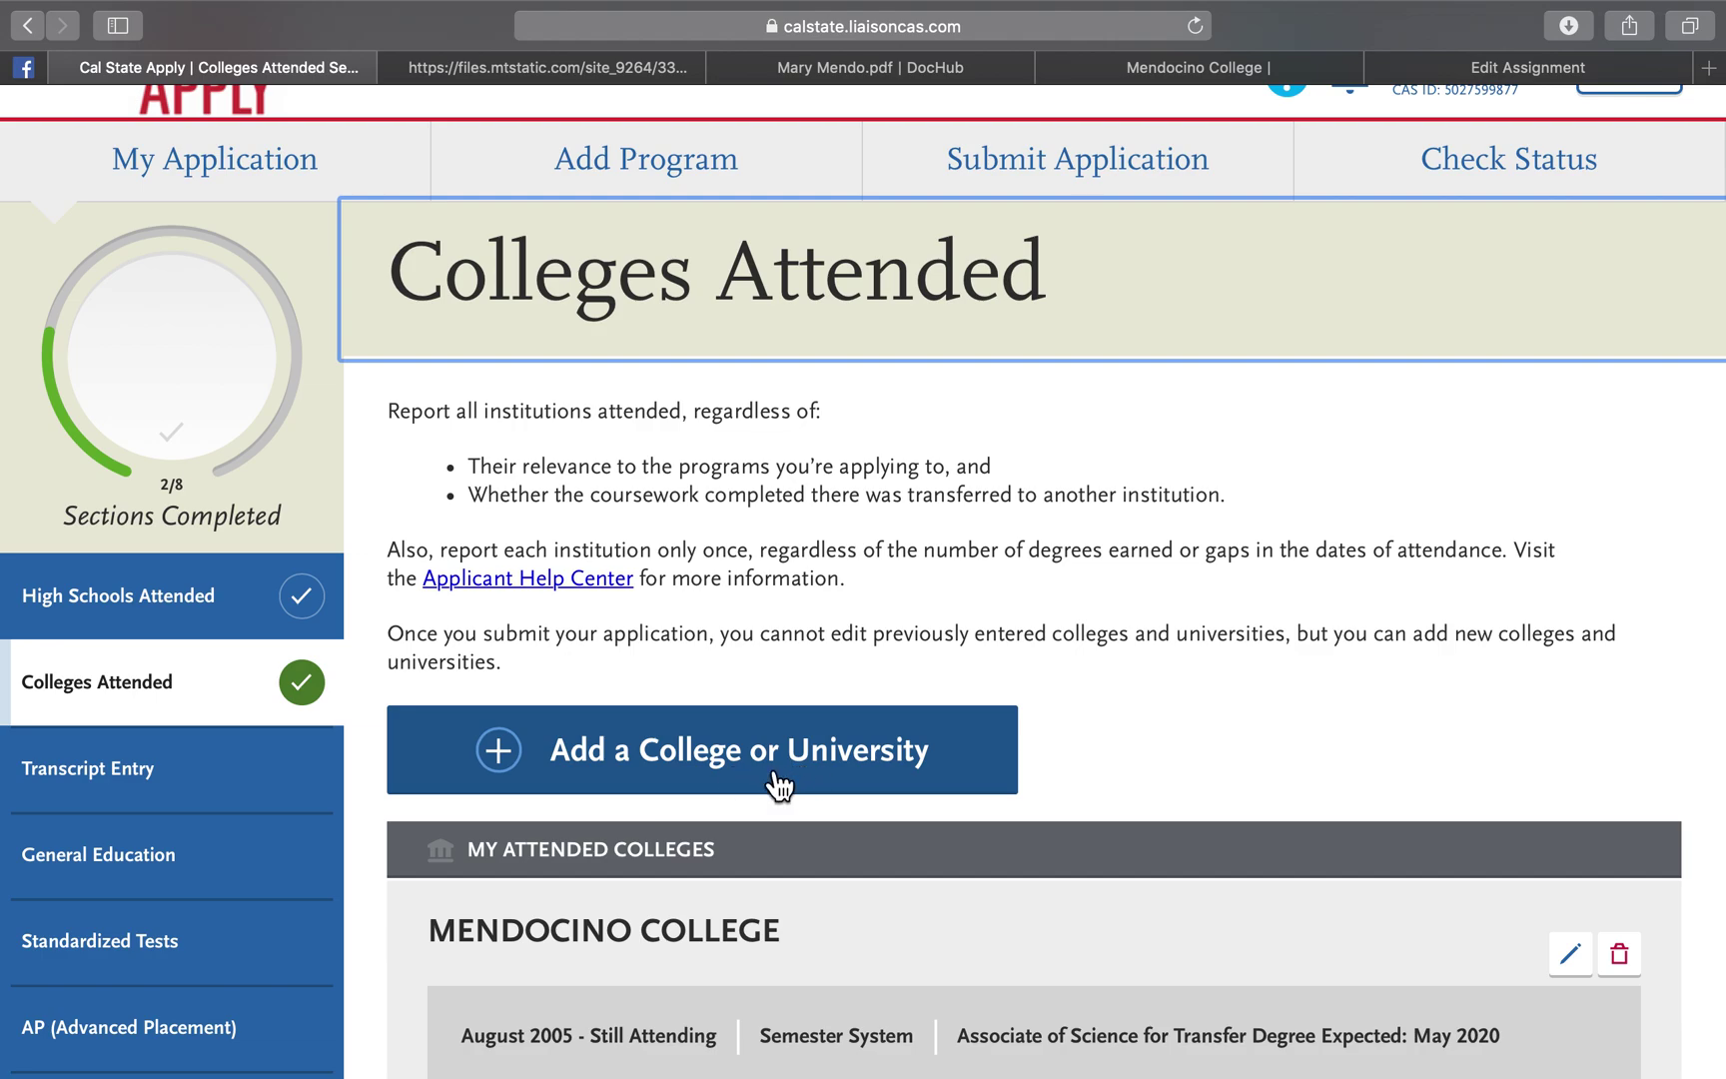
Step: Open the Transcript Entry section, look over its instructions, and switch to the student's transcript in DocHub
{"action": "left_click", "coordinate": [162, 789]}
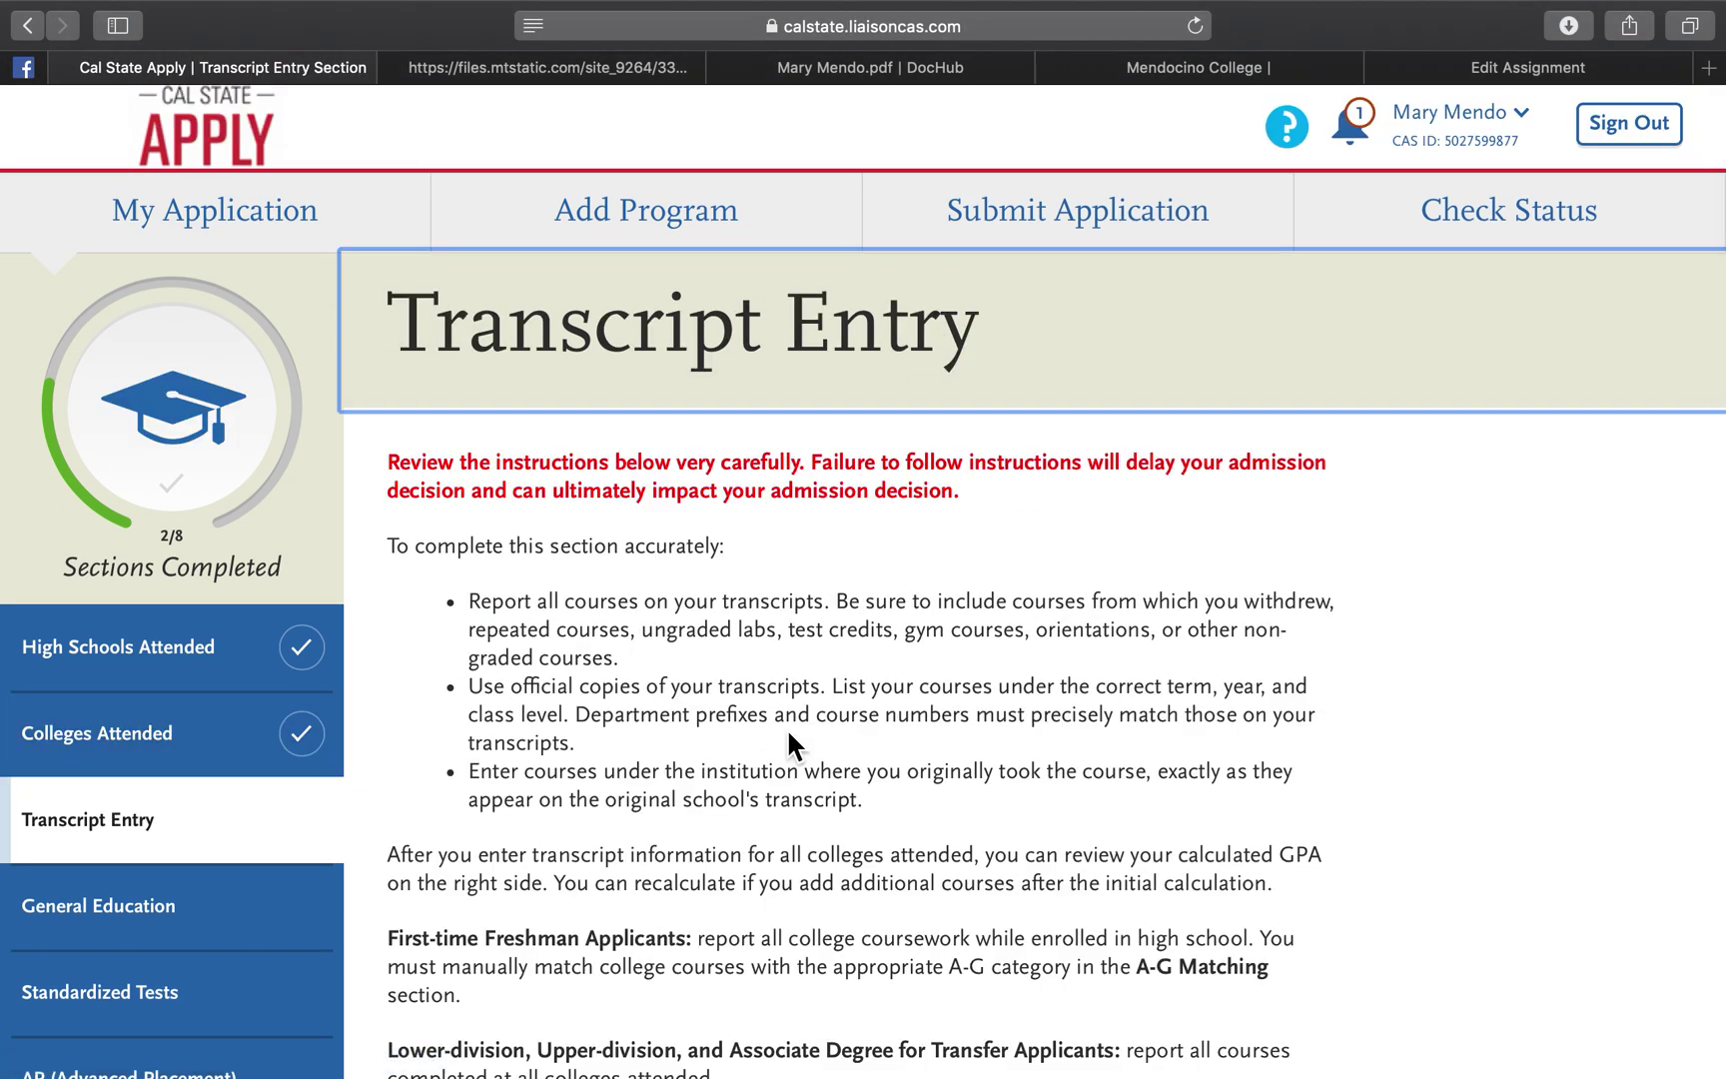
{"action": "scroll", "coordinate": [788, 739], "scroll_direction": "down", "scroll_amount": 3}
{"action": "scroll", "coordinate": [787, 727], "scroll_direction": "up", "scroll_amount": 3}
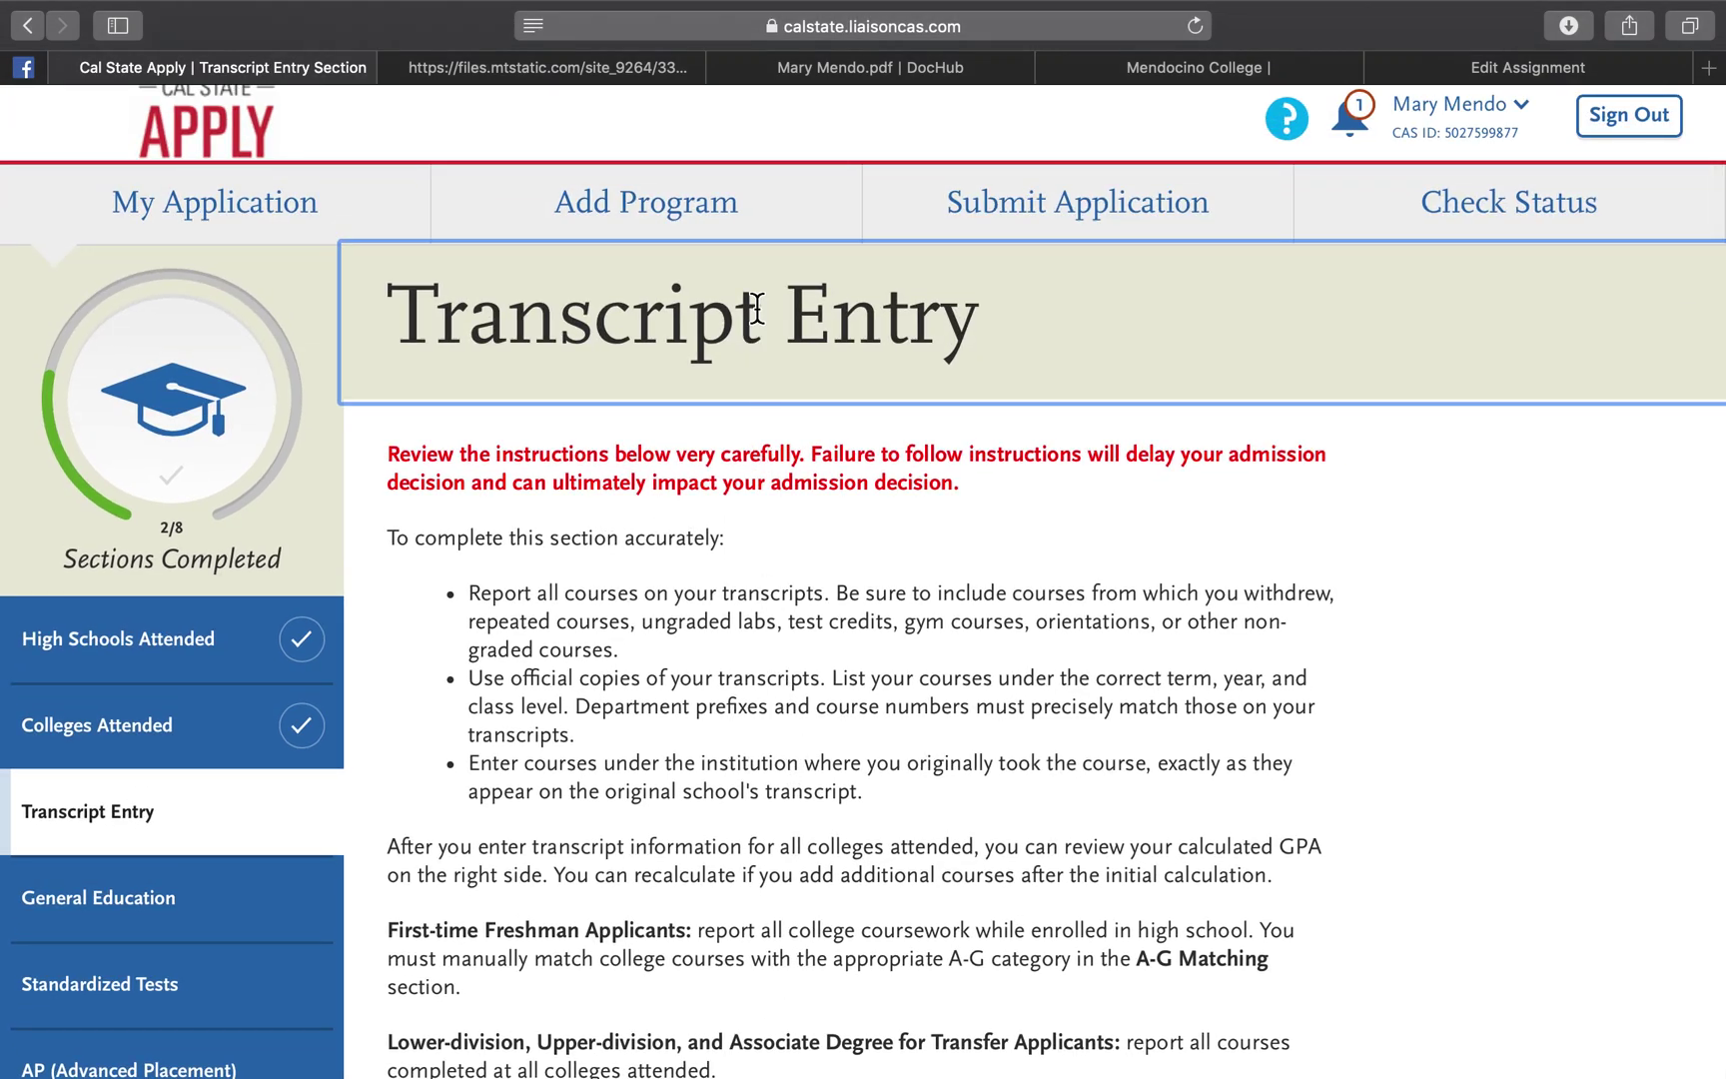
{"action": "left_click", "coordinate": [864, 70]}
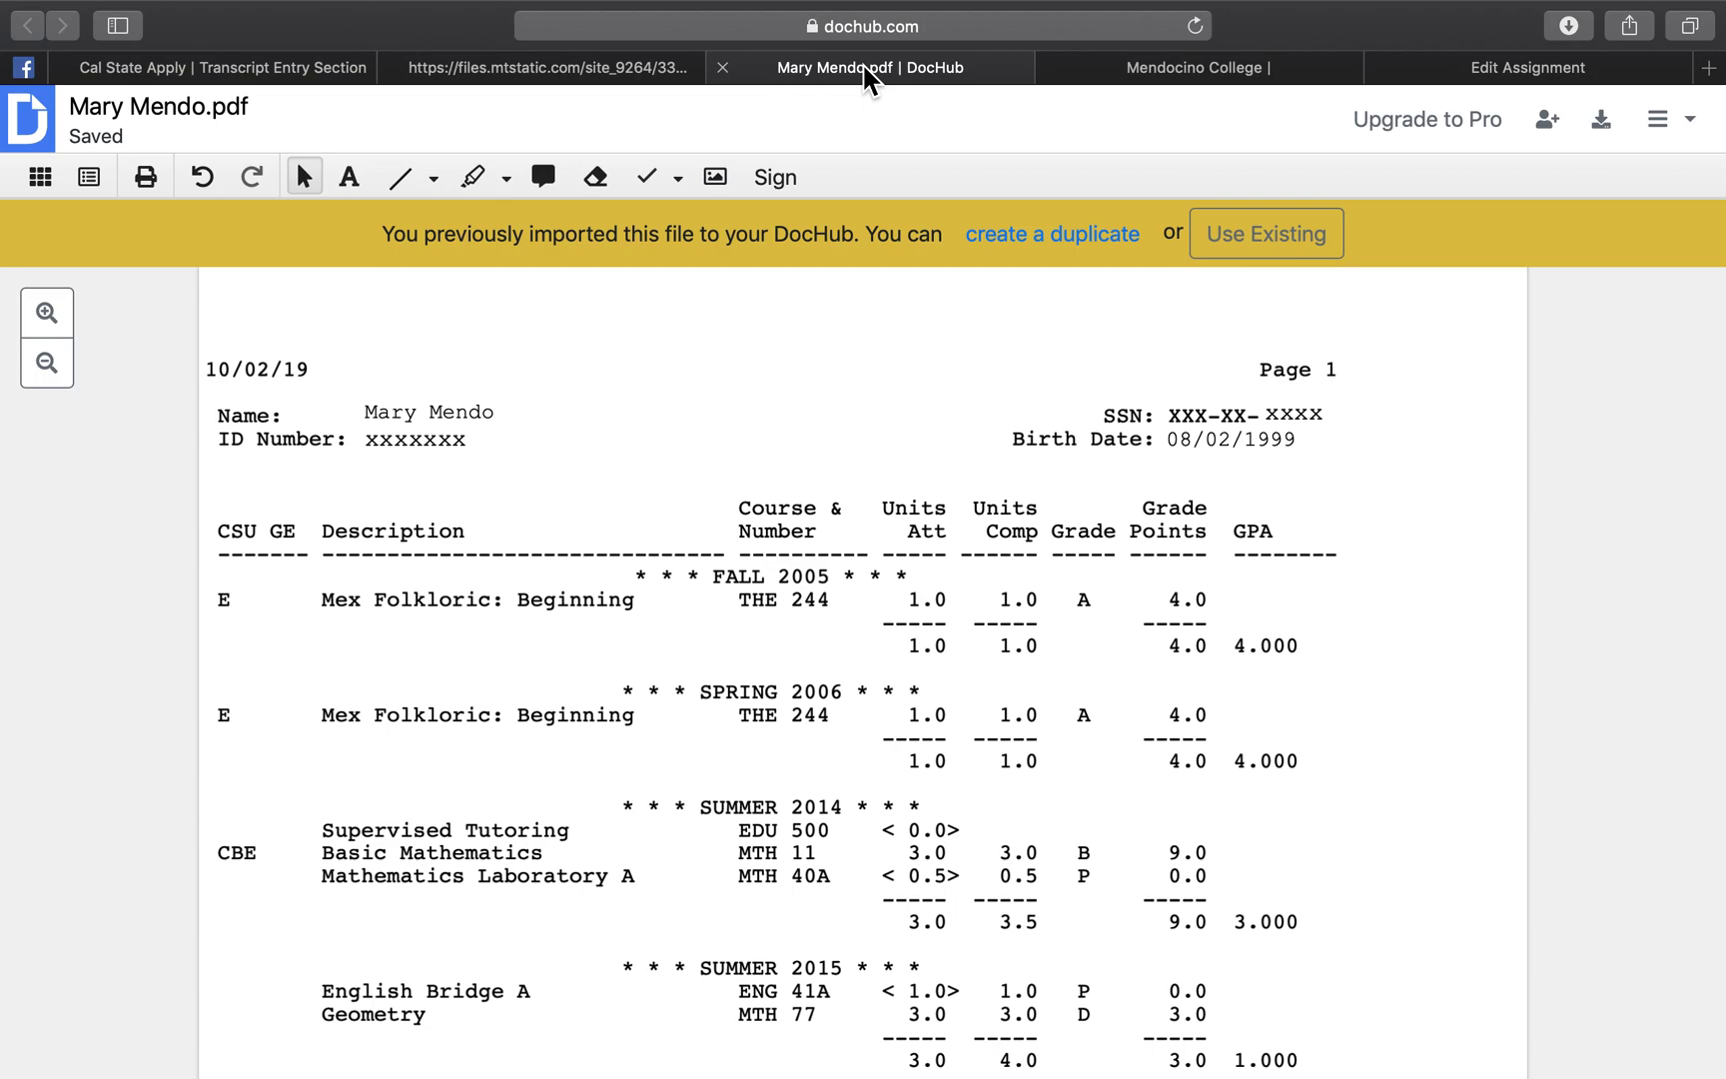
Step: Examine the transcript's first page, reading how courses, units and grades are listed by term from Fall 2005 to Fall 2017
{"action": "scroll", "coordinate": [979, 440], "scroll_direction": "up", "scroll_amount": 2}
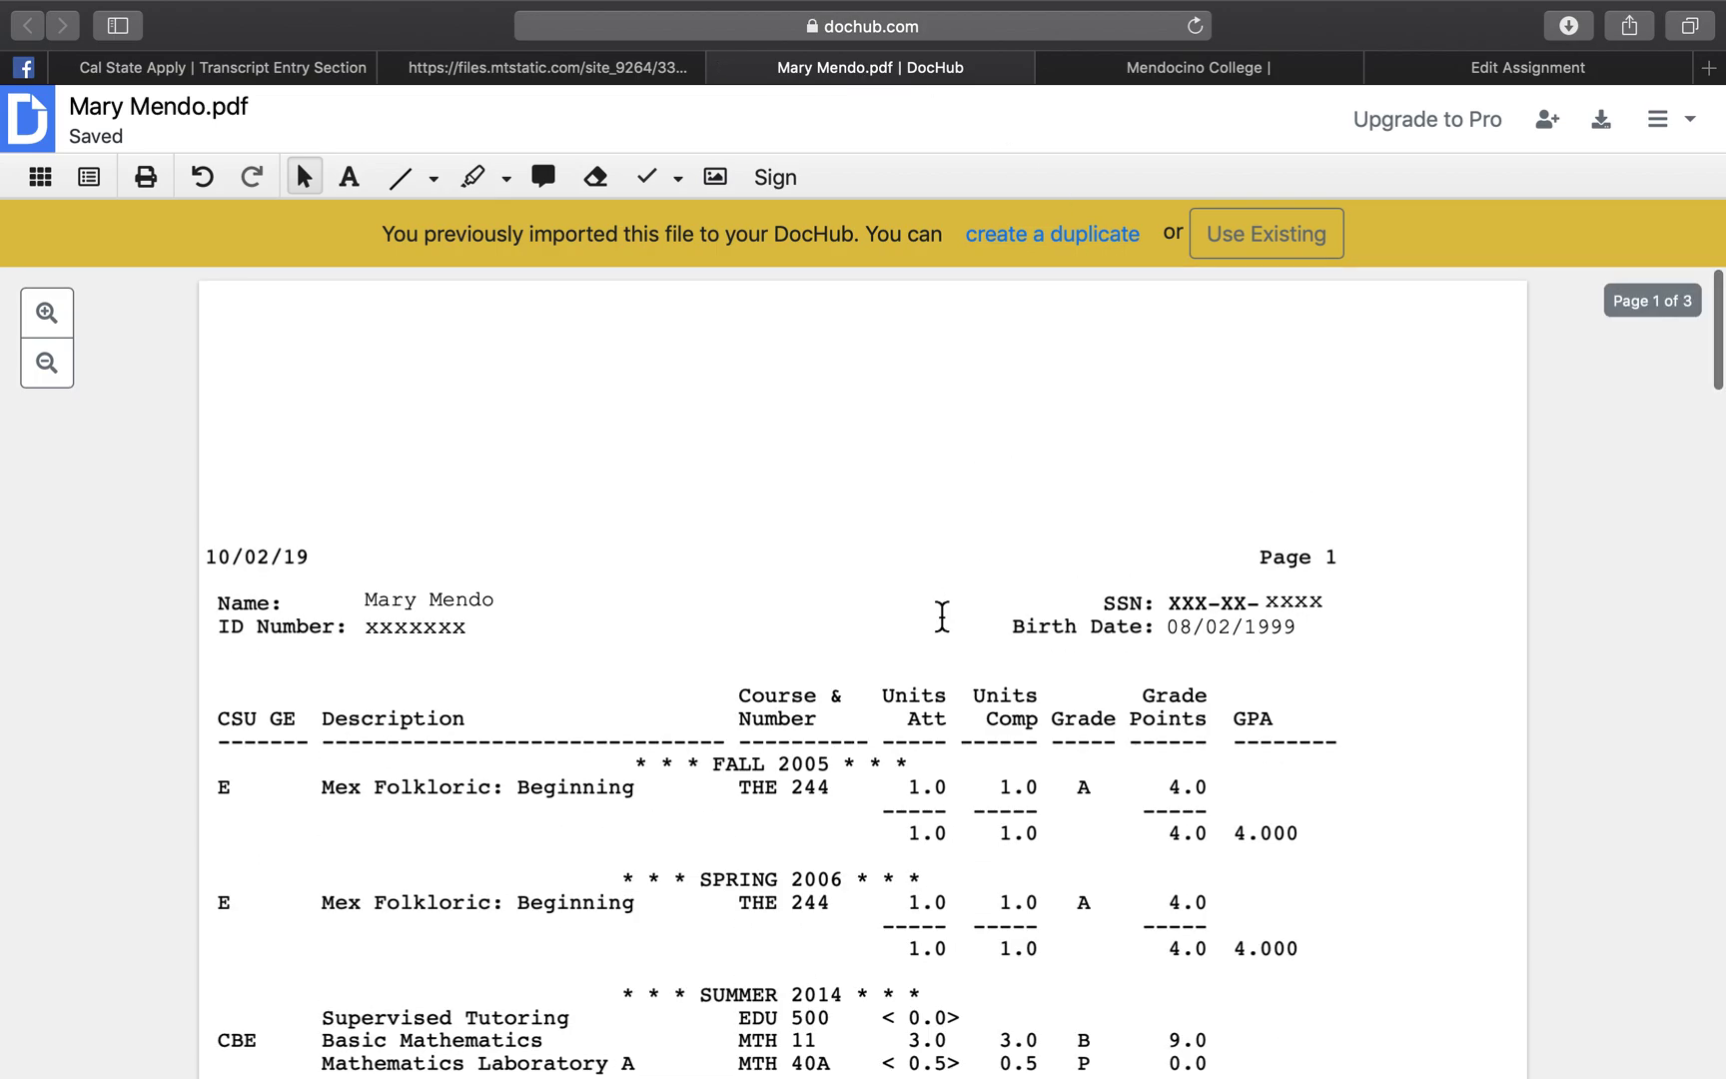
{"action": "scroll", "coordinate": [942, 615], "scroll_direction": "down", "scroll_amount": 7}
{"action": "scroll", "coordinate": [942, 614], "scroll_direction": "up", "scroll_amount": 7}
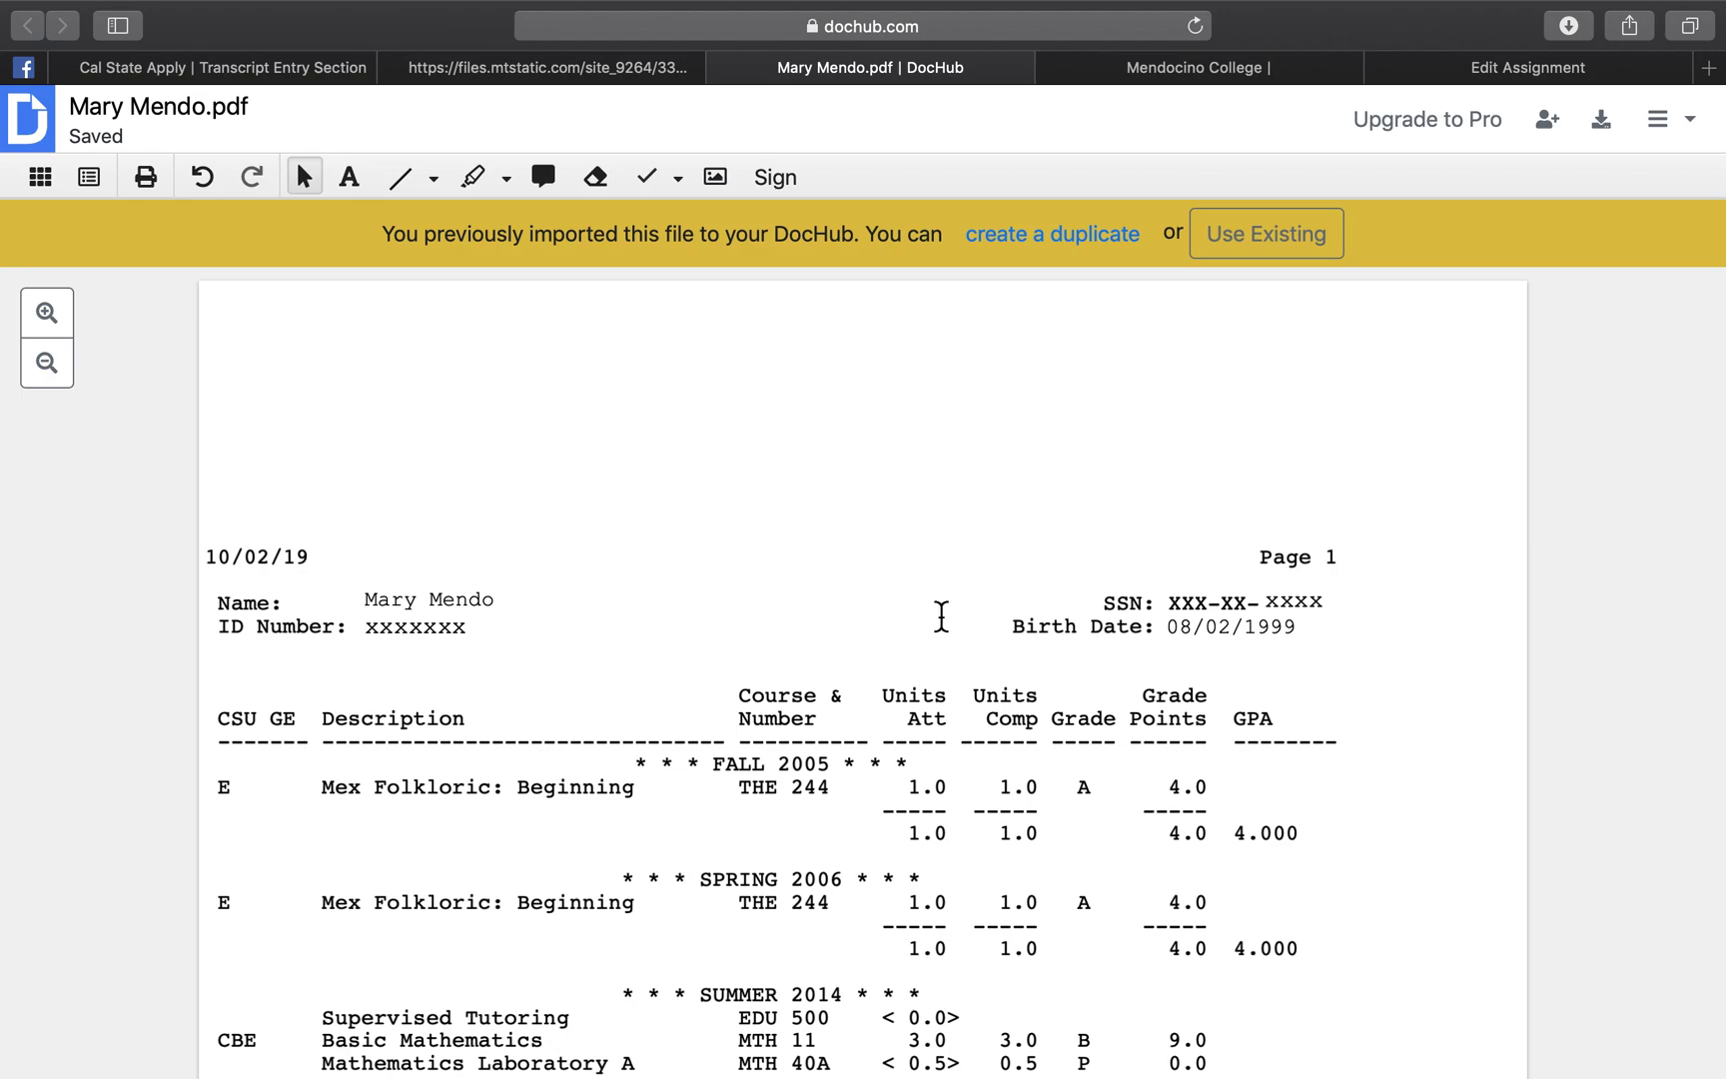
{"action": "scroll", "coordinate": [966, 667], "scroll_direction": "down", "scroll_amount": 5}
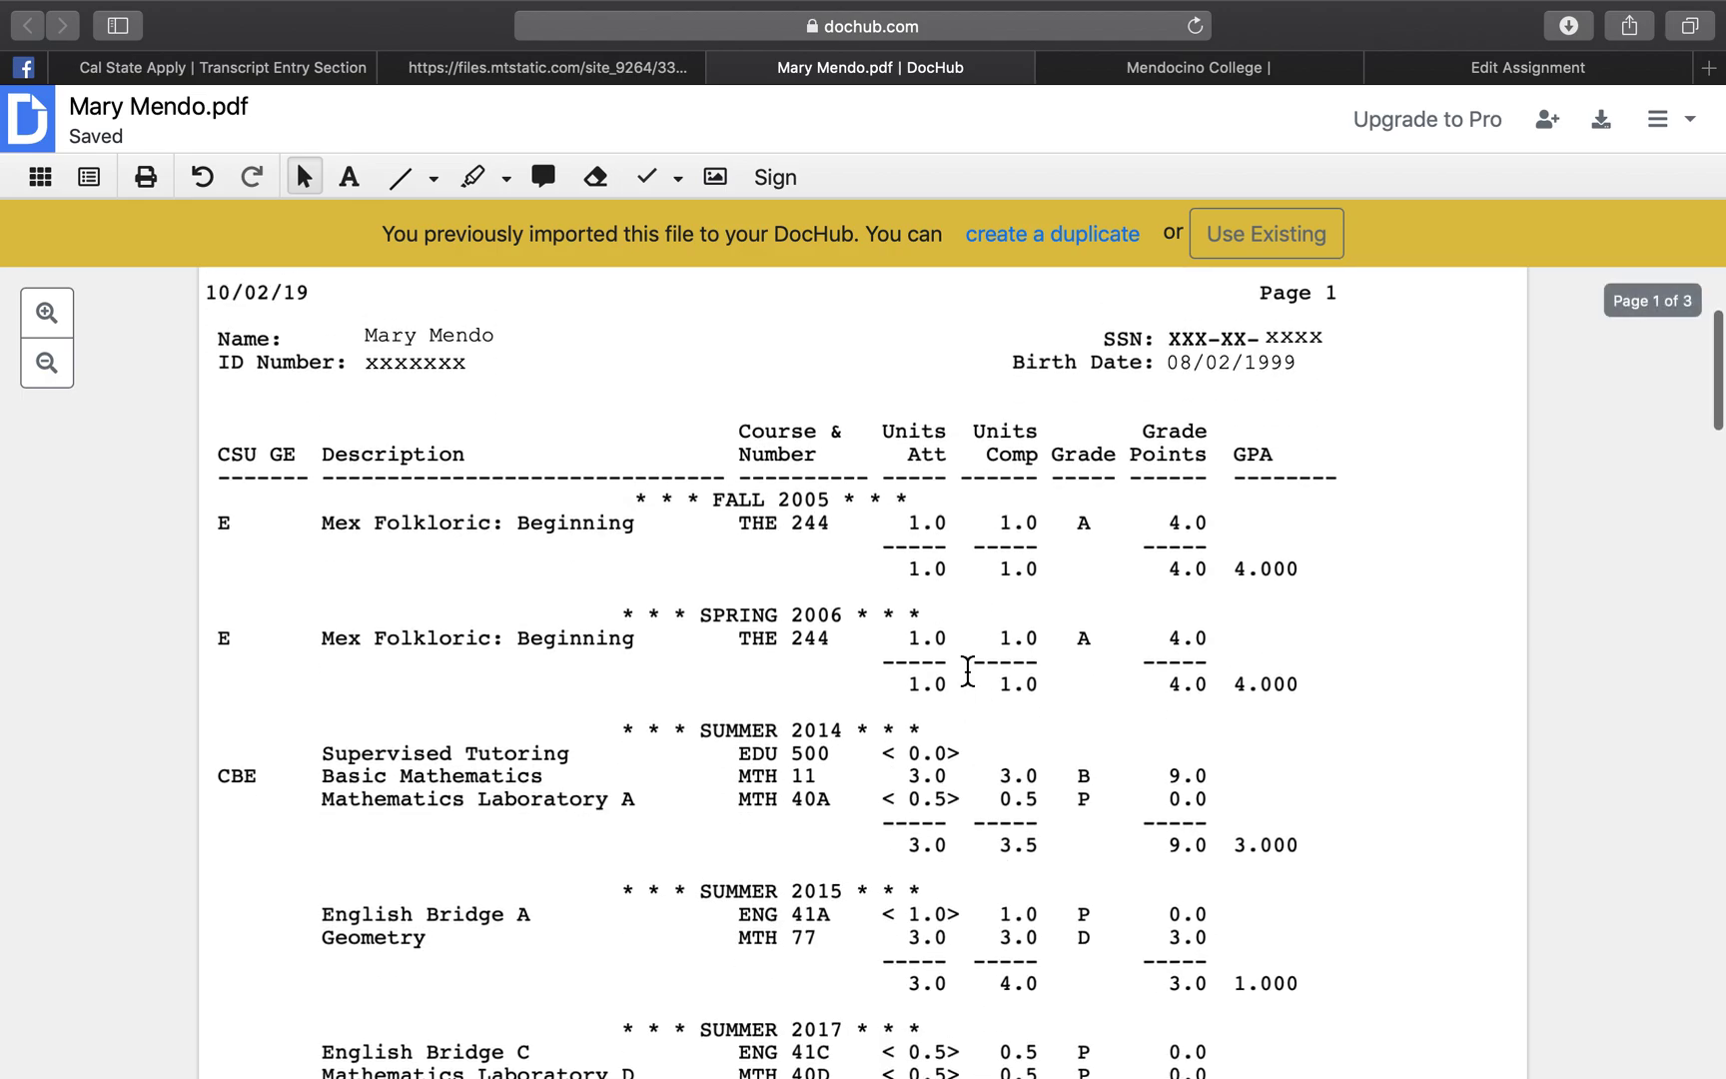
{"action": "scroll", "coordinate": [966, 668], "scroll_direction": "up", "scroll_amount": 4}
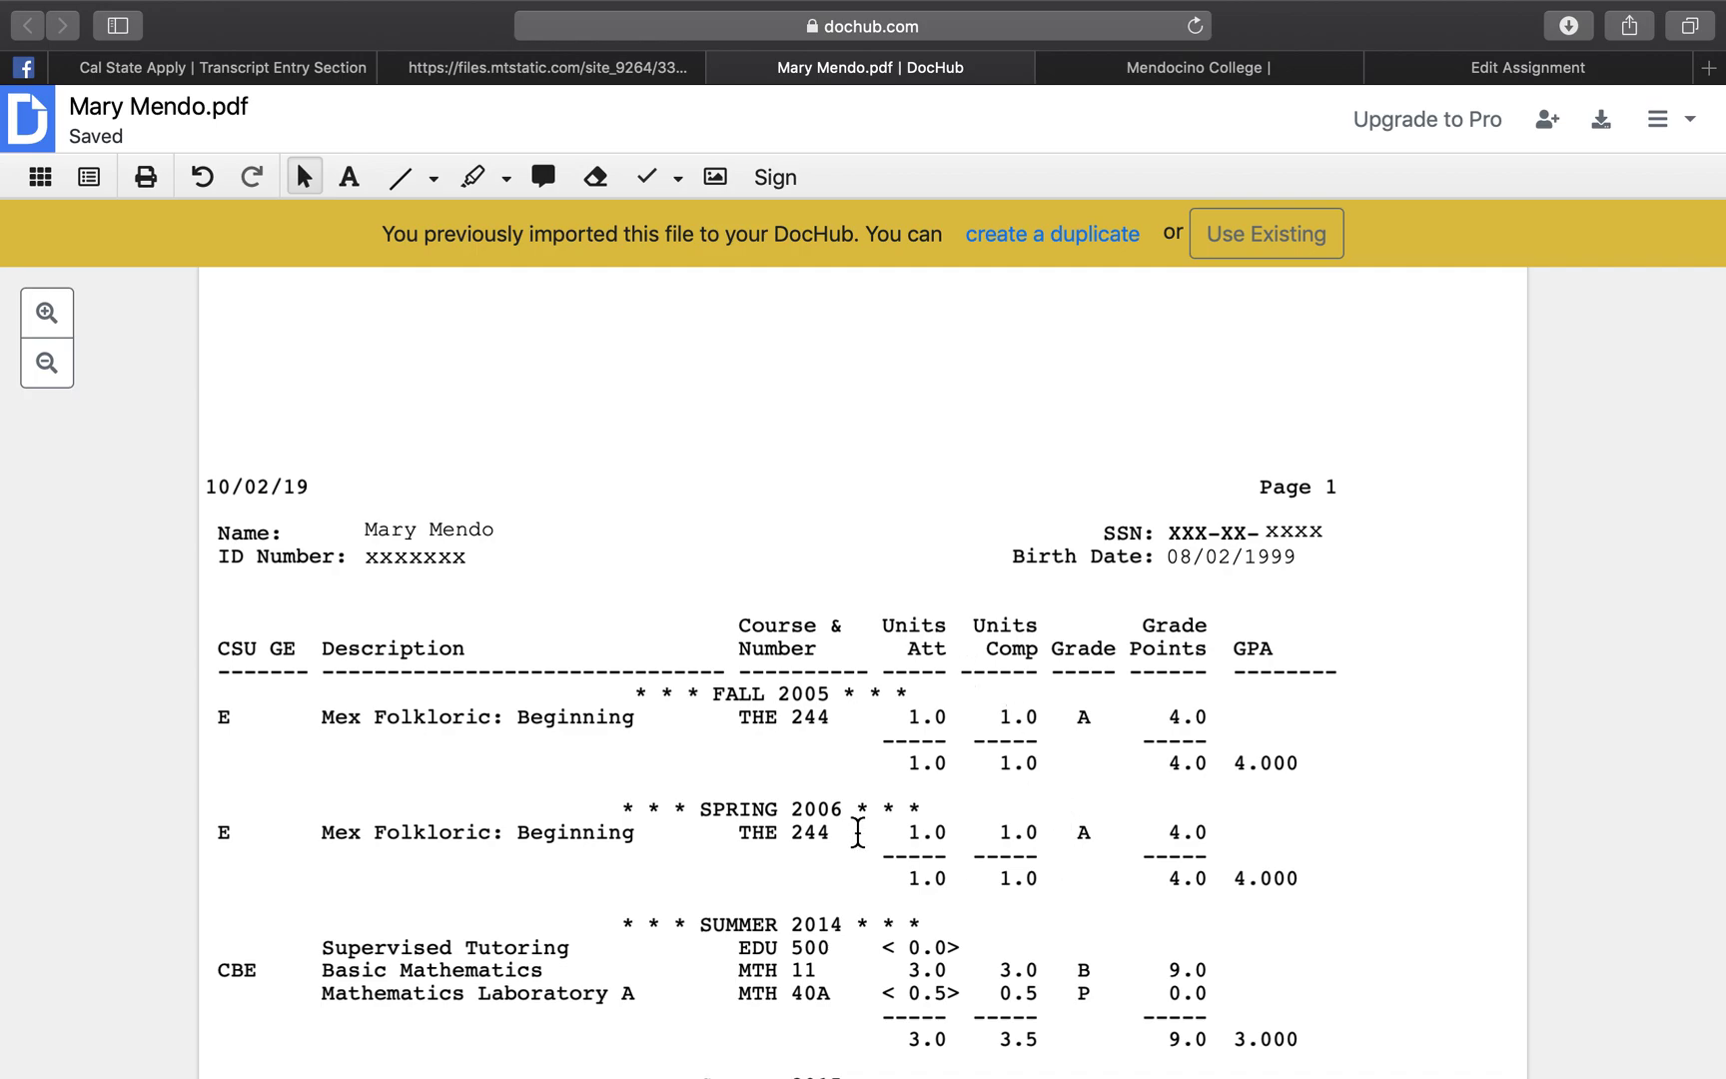
{"action": "scroll", "coordinate": [892, 809], "scroll_direction": "down", "scroll_amount": 5}
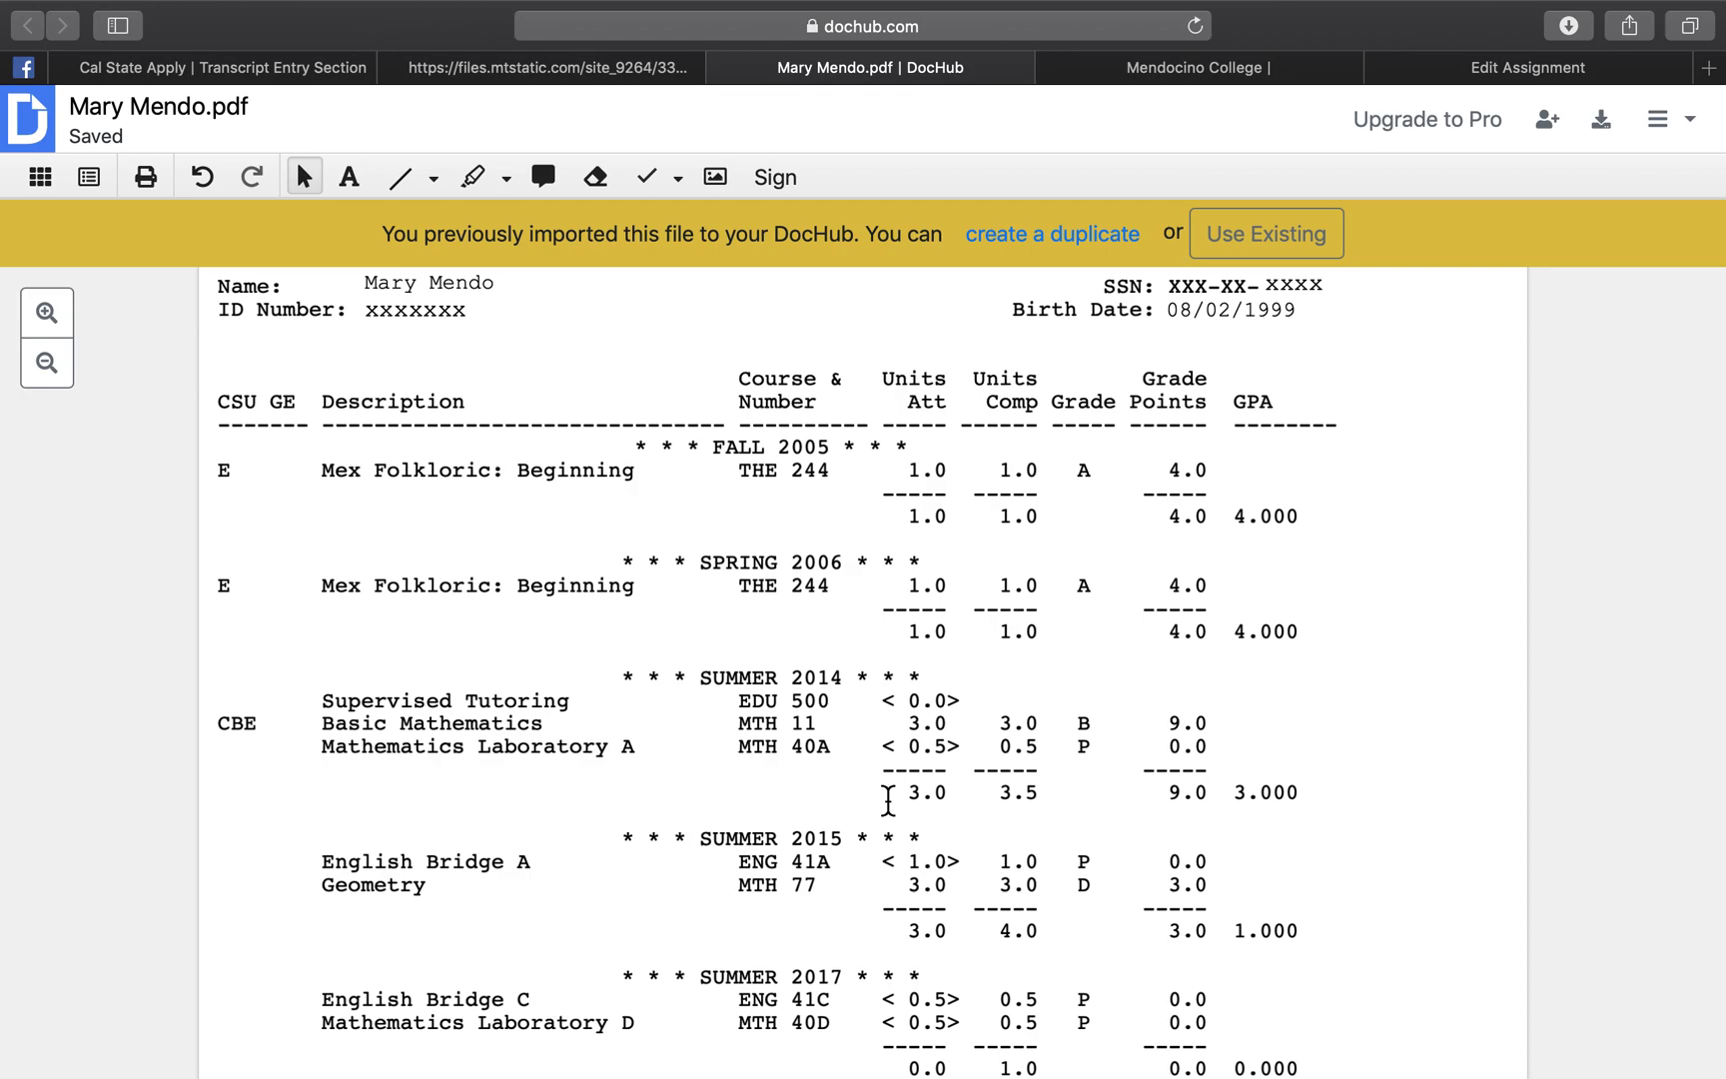
{"action": "scroll", "coordinate": [888, 799], "scroll_direction": "up", "scroll_amount": 6}
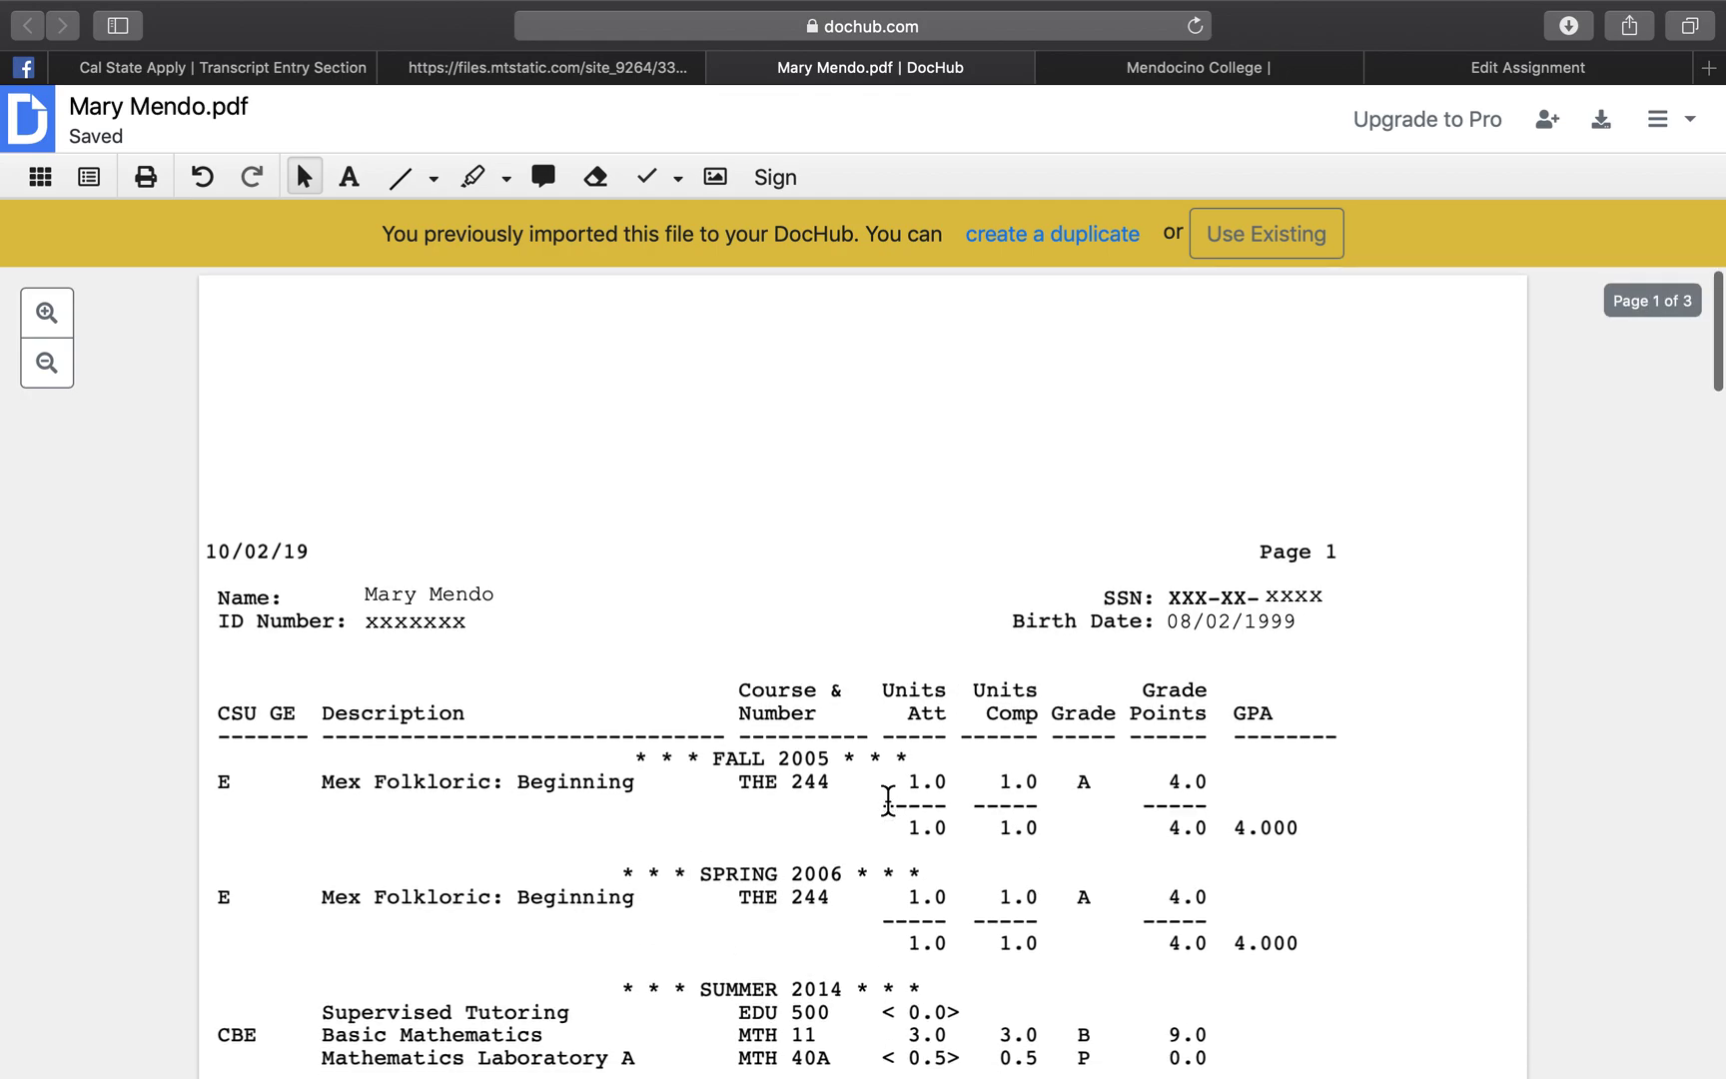
{"action": "scroll", "coordinate": [888, 800], "scroll_direction": "down", "scroll_amount": 12}
{"action": "scroll", "coordinate": [888, 799], "scroll_direction": "down", "scroll_amount": 3}
{"action": "scroll", "coordinate": [889, 799], "scroll_direction": "up", "scroll_amount": 12}
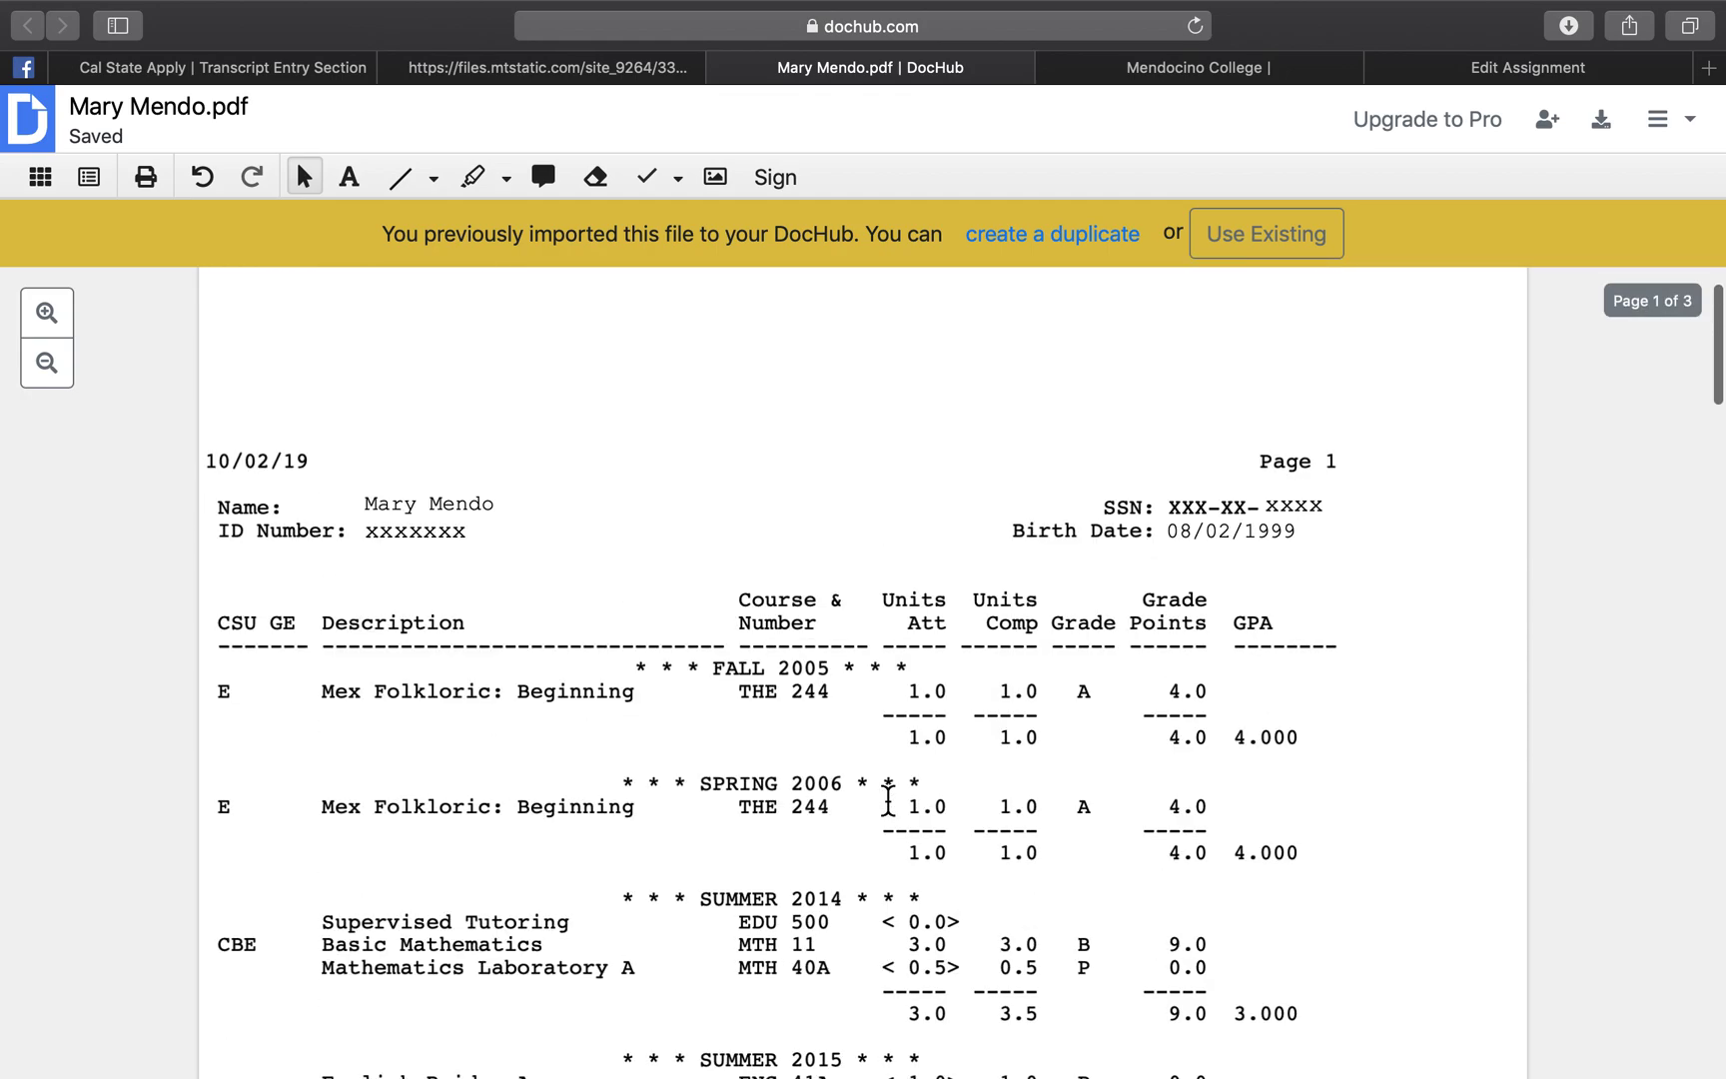
{"action": "scroll", "coordinate": [888, 799], "scroll_direction": "down", "scroll_amount": 5}
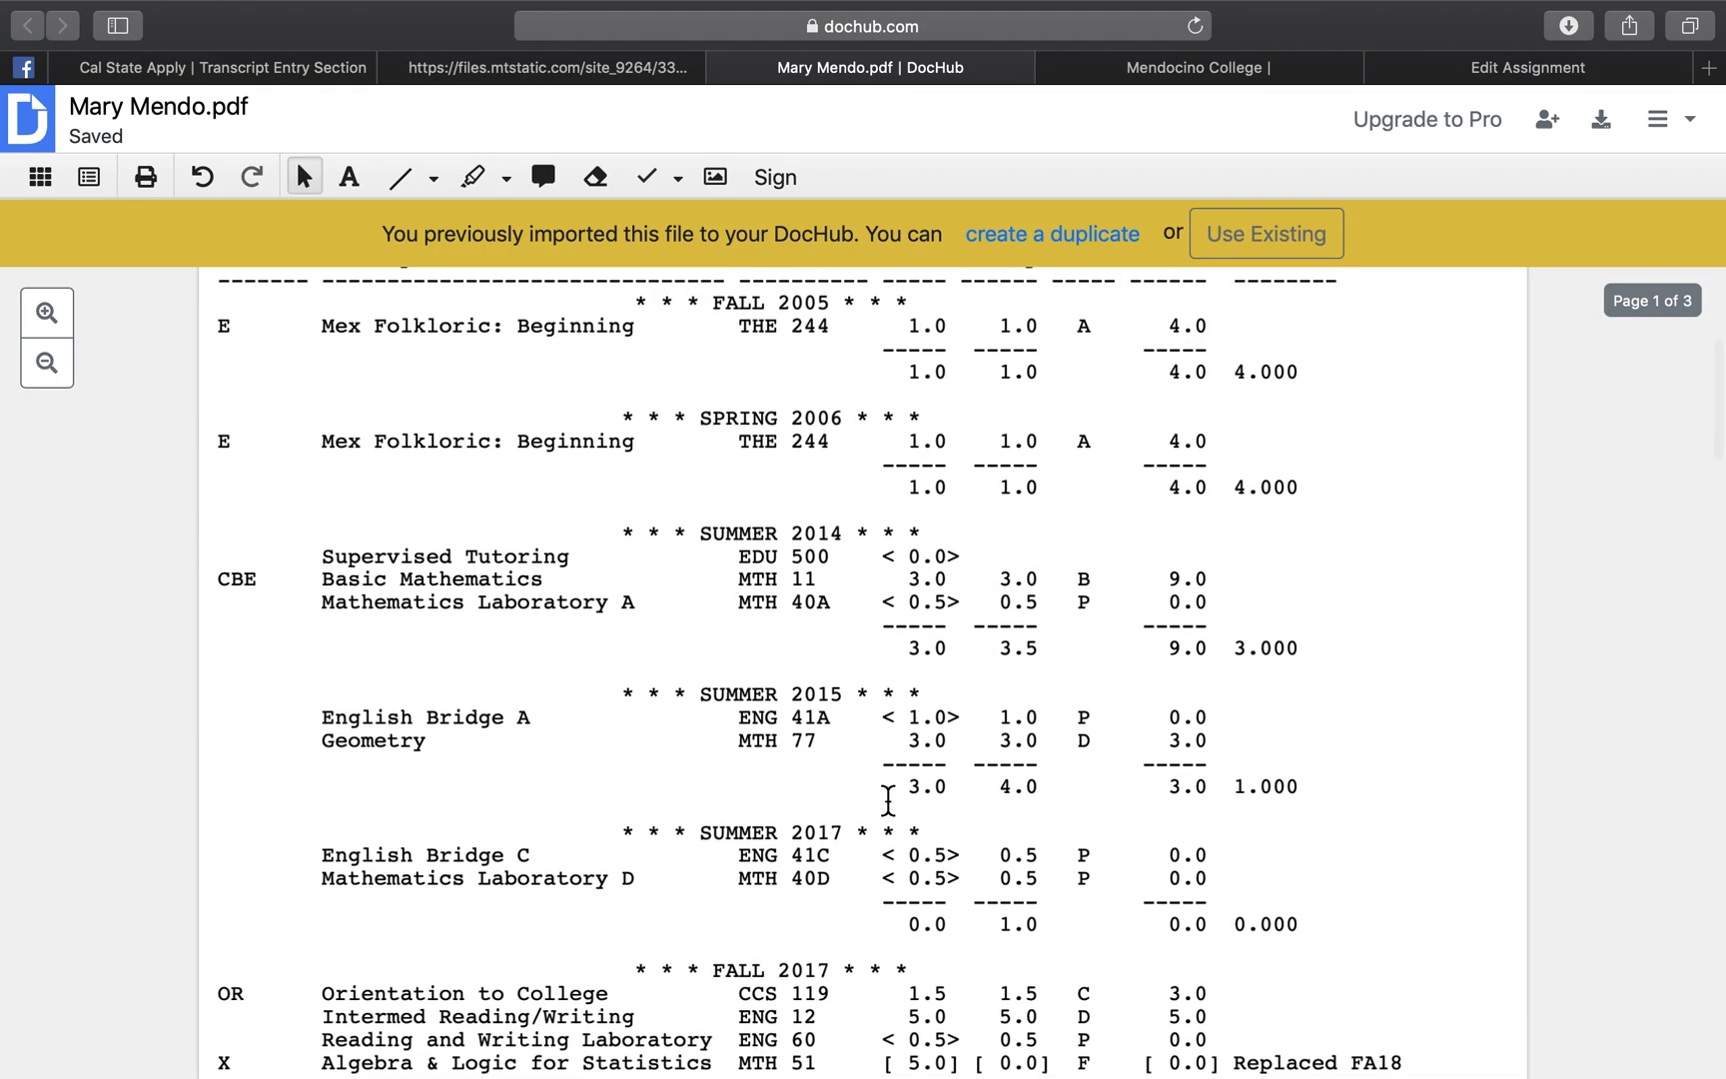
{"action": "scroll", "coordinate": [888, 799], "scroll_direction": "down", "scroll_amount": 7}
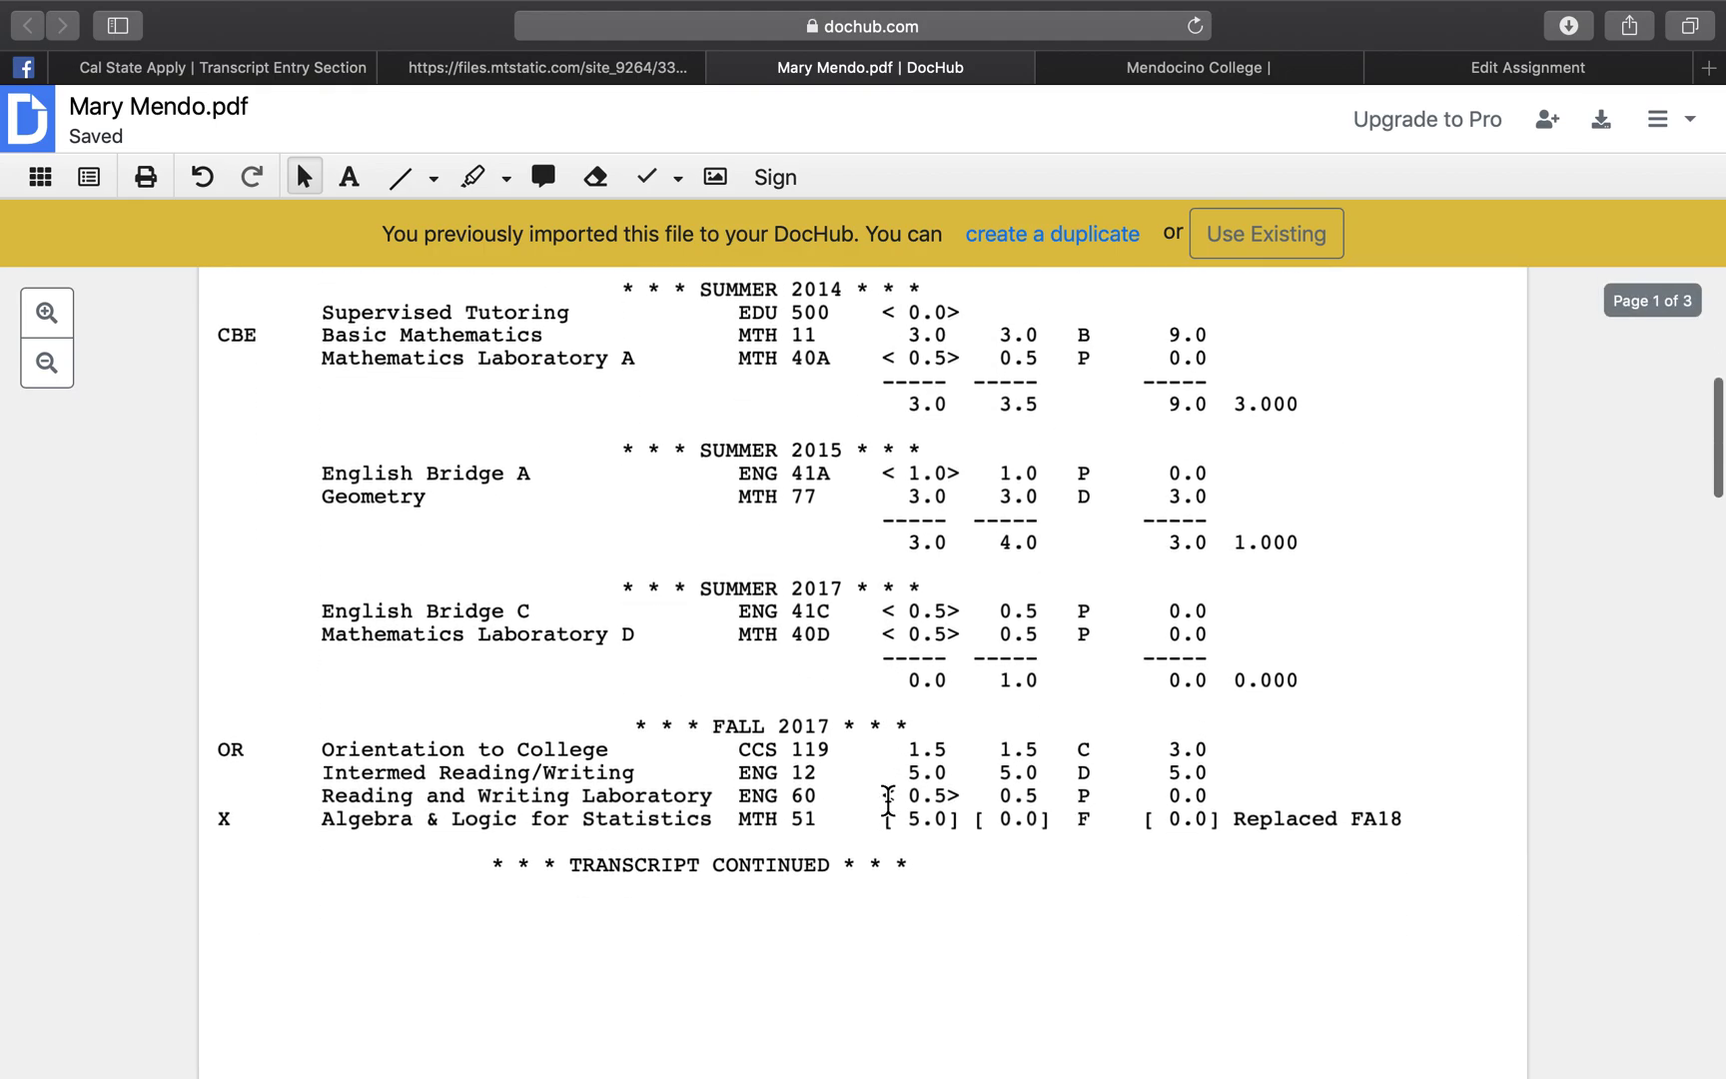
{"action": "scroll", "coordinate": [888, 799], "scroll_direction": "down", "scroll_amount": 10}
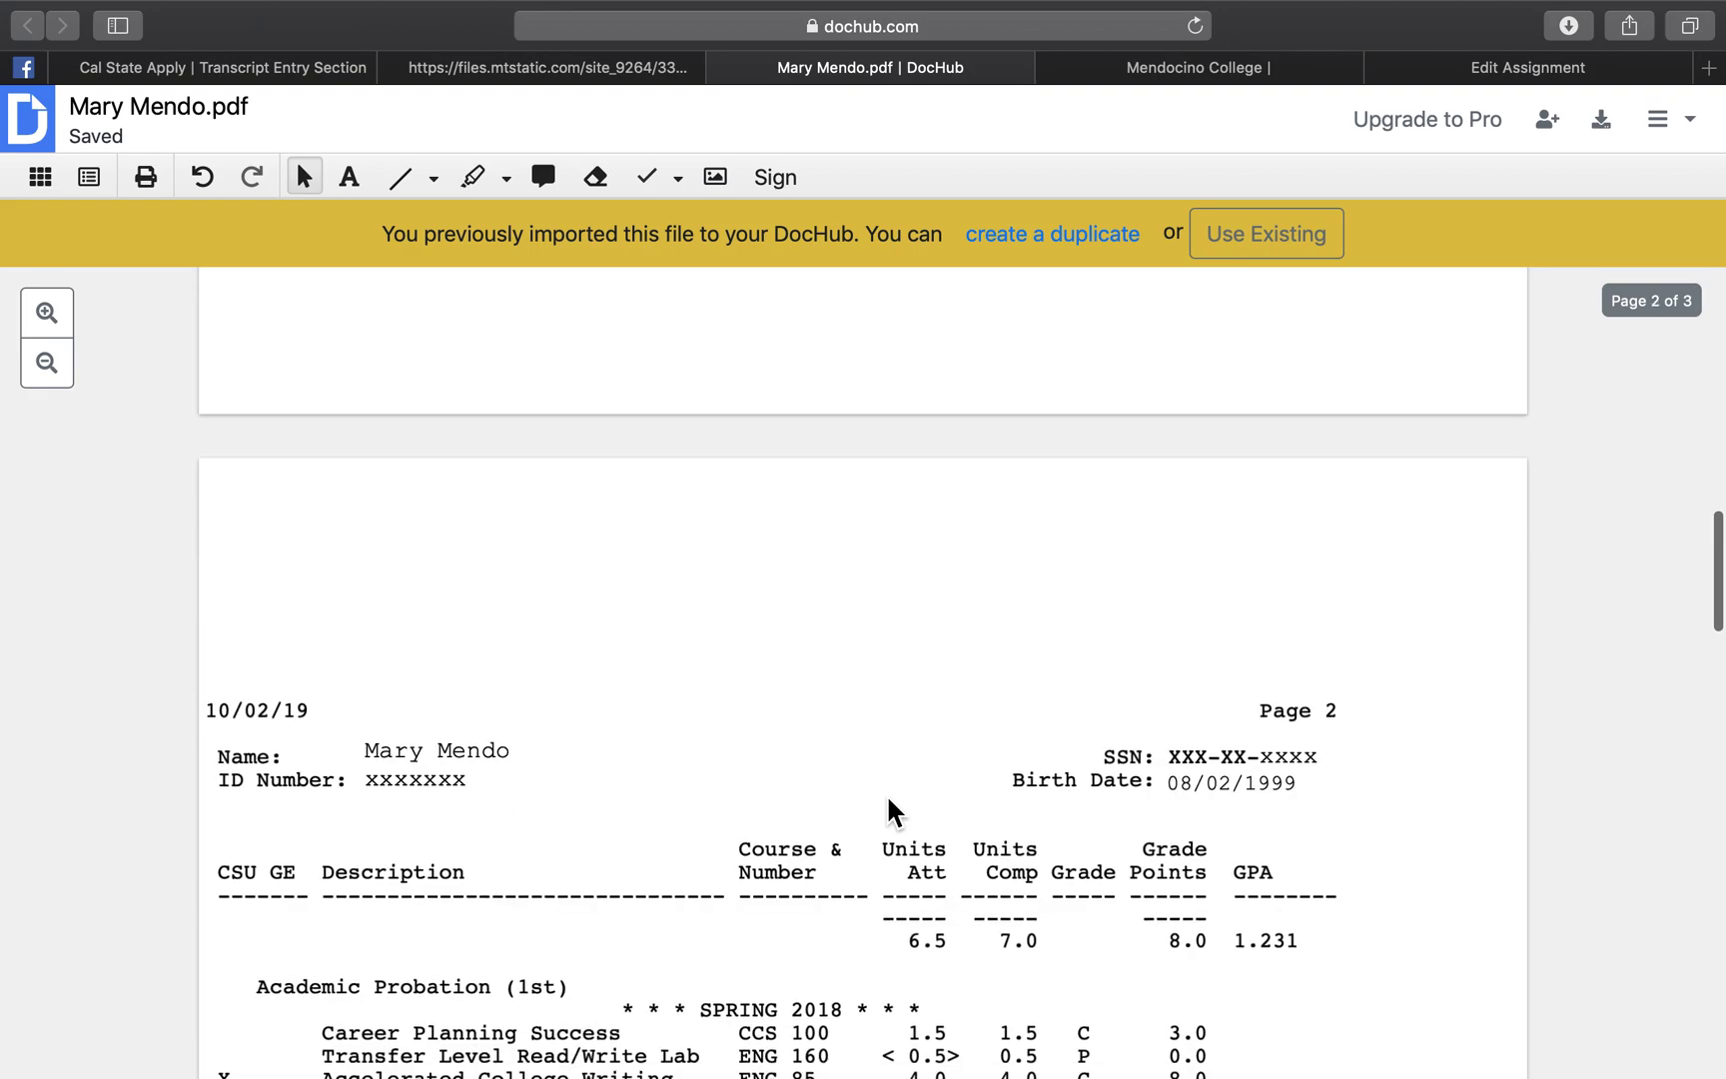
Step: Look through all three transcript pages, from the first term down to Fall 2019 and the cumulative totals
{"action": "scroll", "coordinate": [888, 799], "scroll_direction": "up", "scroll_amount": 20}
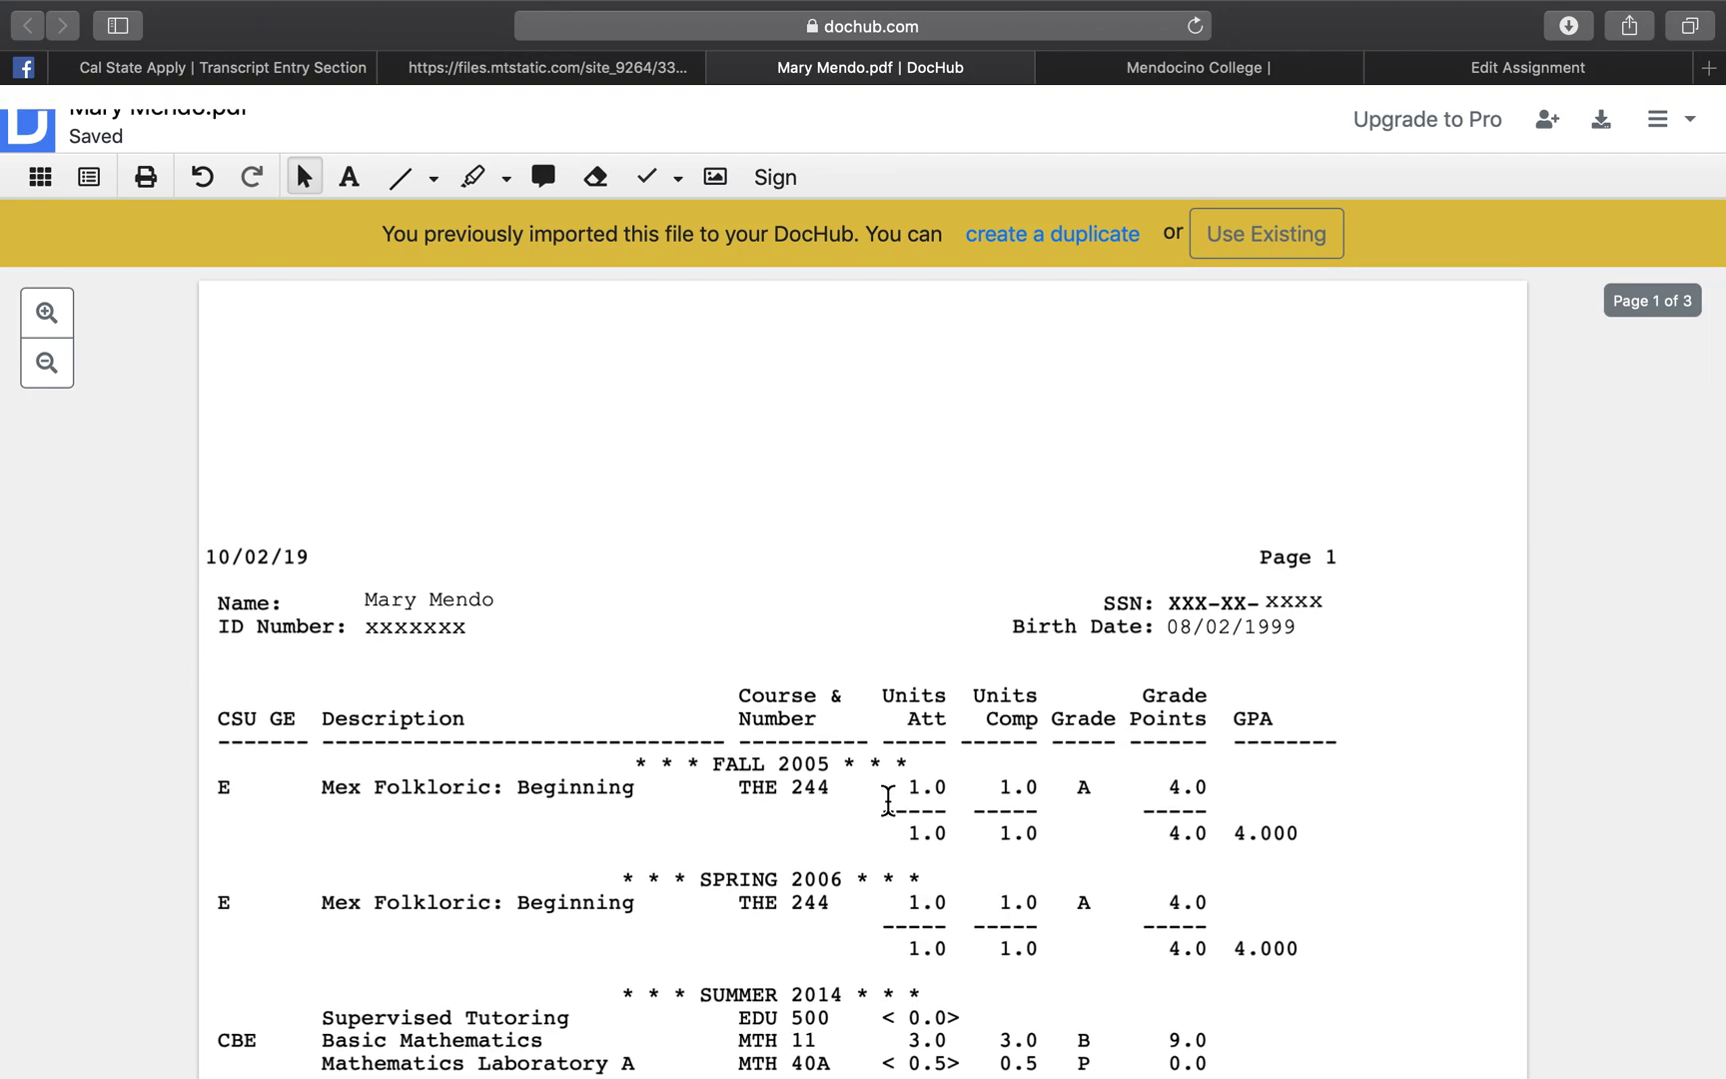
{"action": "scroll", "coordinate": [888, 799], "scroll_direction": "down", "scroll_amount": 8}
{"action": "scroll", "coordinate": [889, 800], "scroll_direction": "down", "scroll_amount": 12}
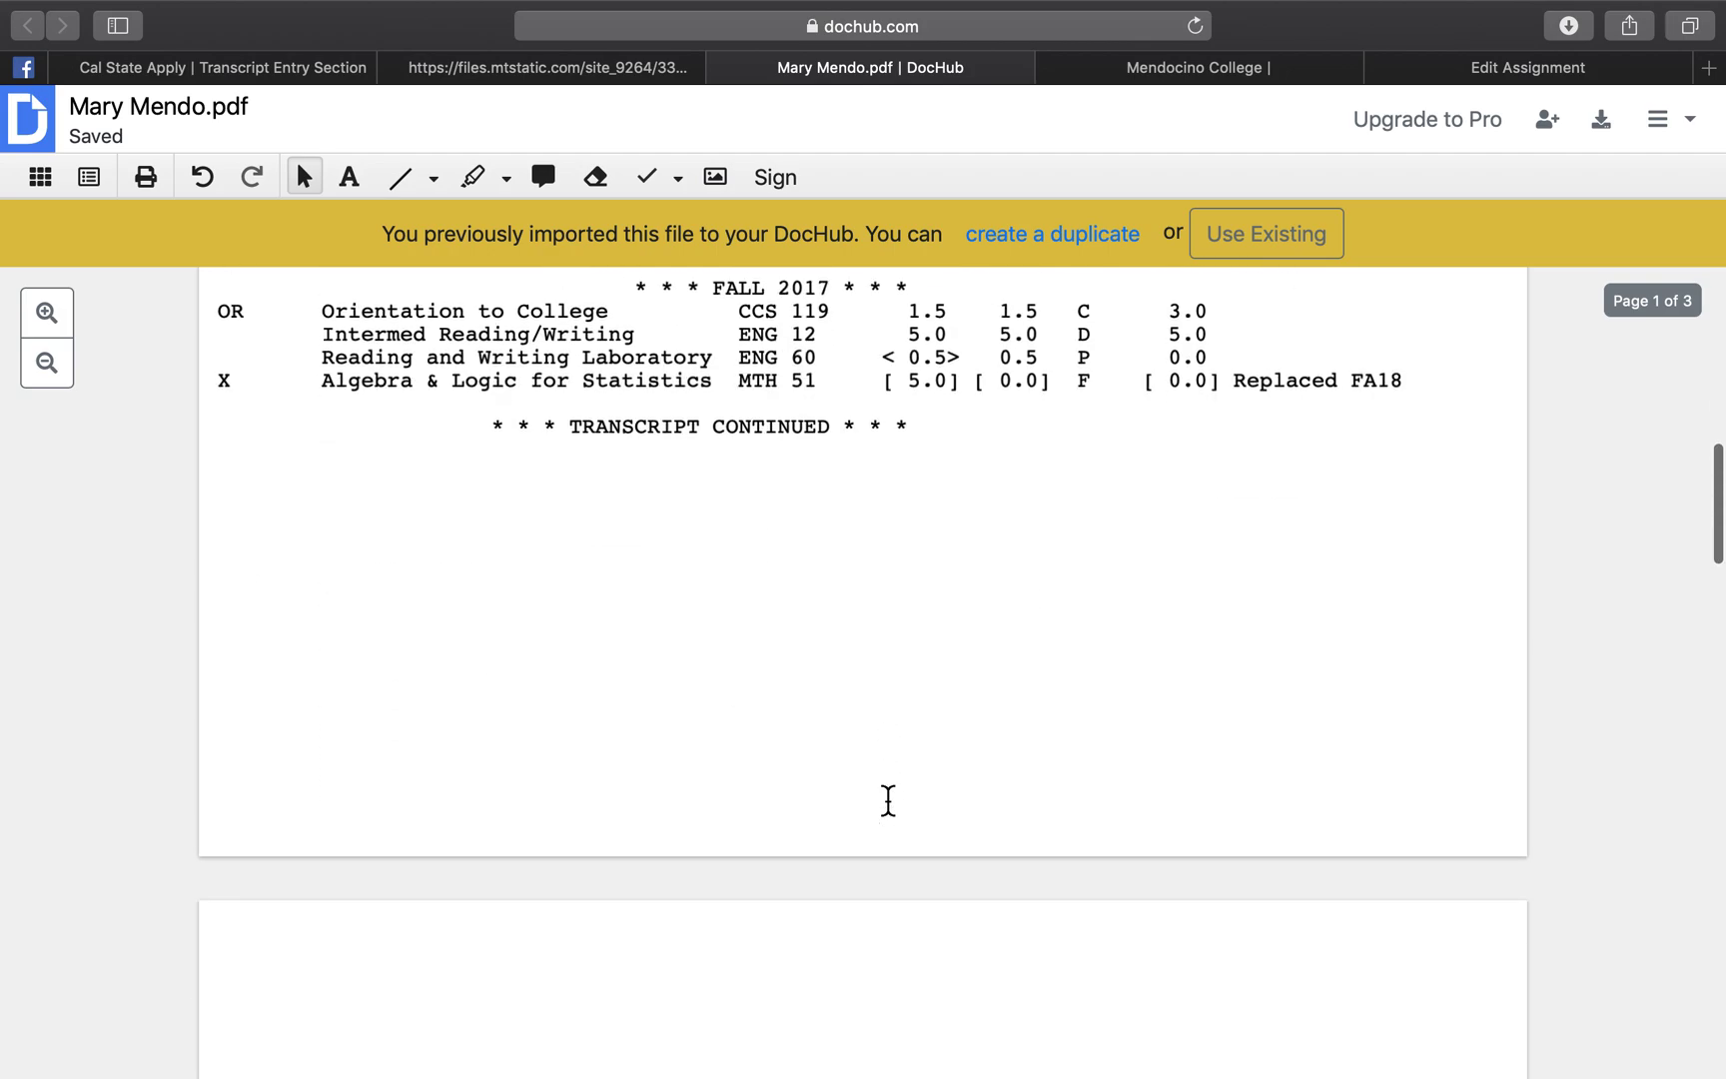
{"action": "scroll", "coordinate": [886, 793], "scroll_direction": "down", "scroll_amount": 10}
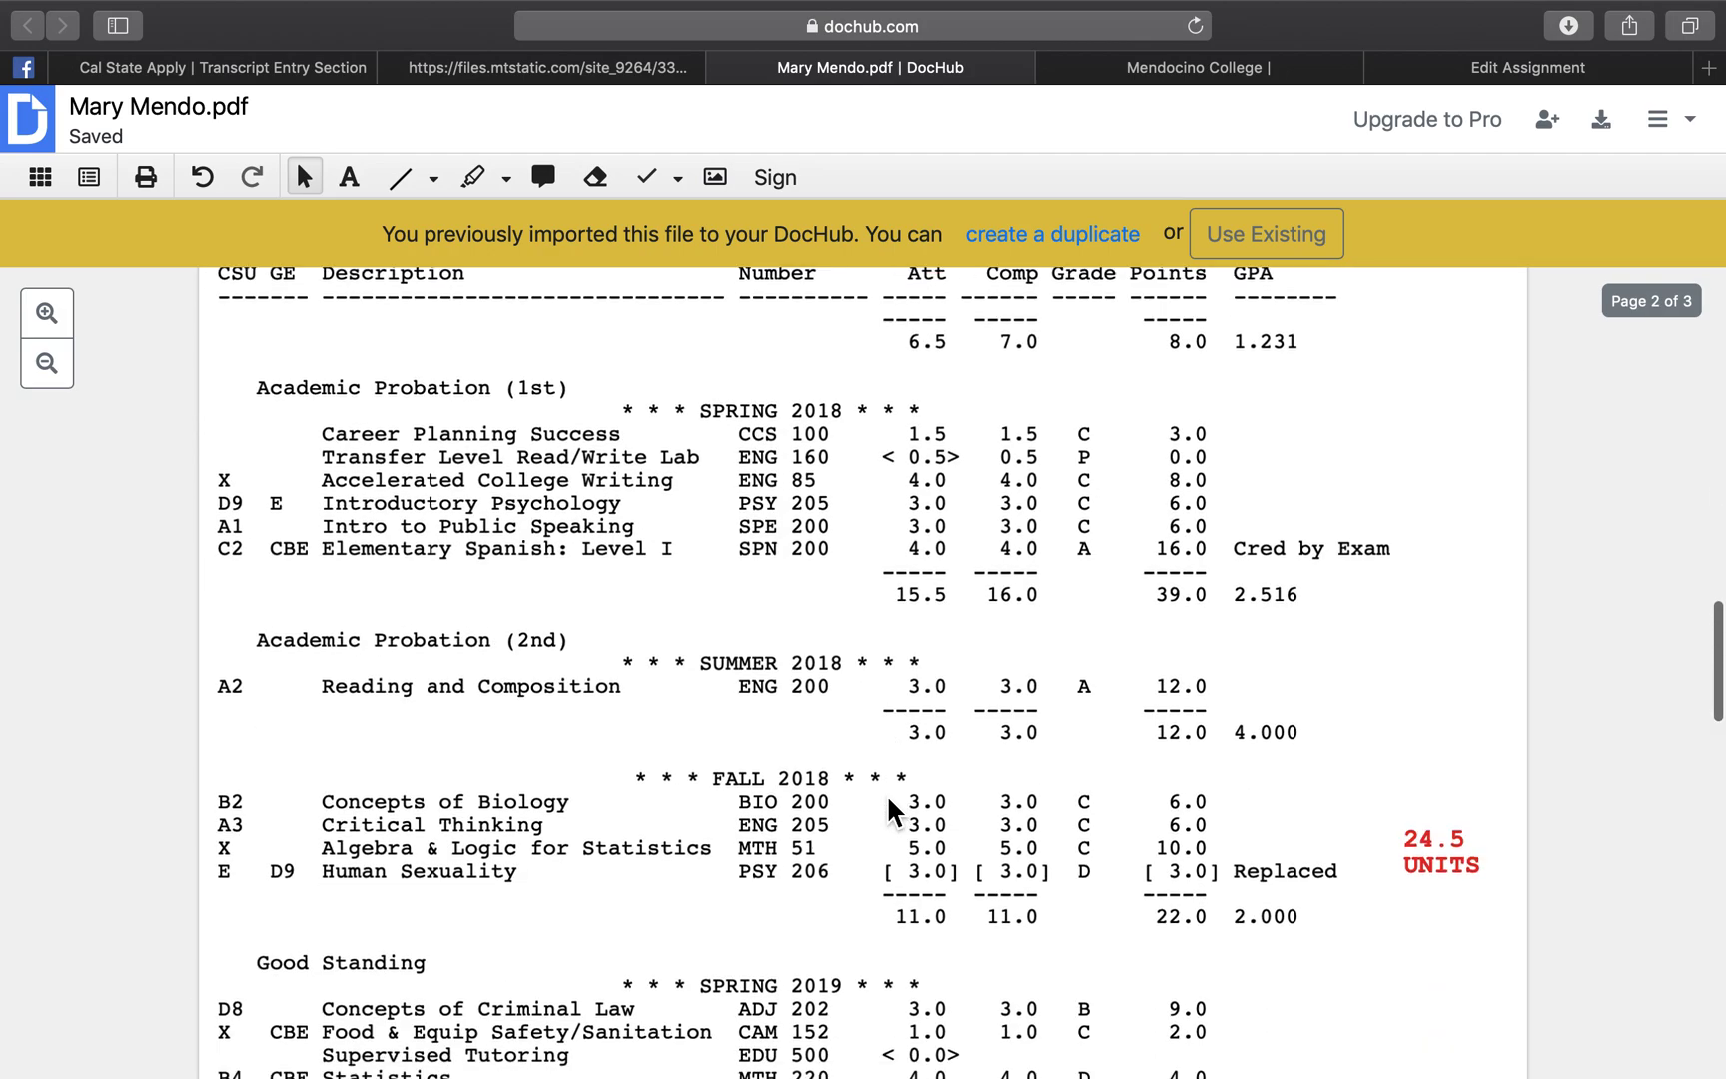
{"action": "scroll", "coordinate": [888, 799], "scroll_direction": "down", "scroll_amount": 6}
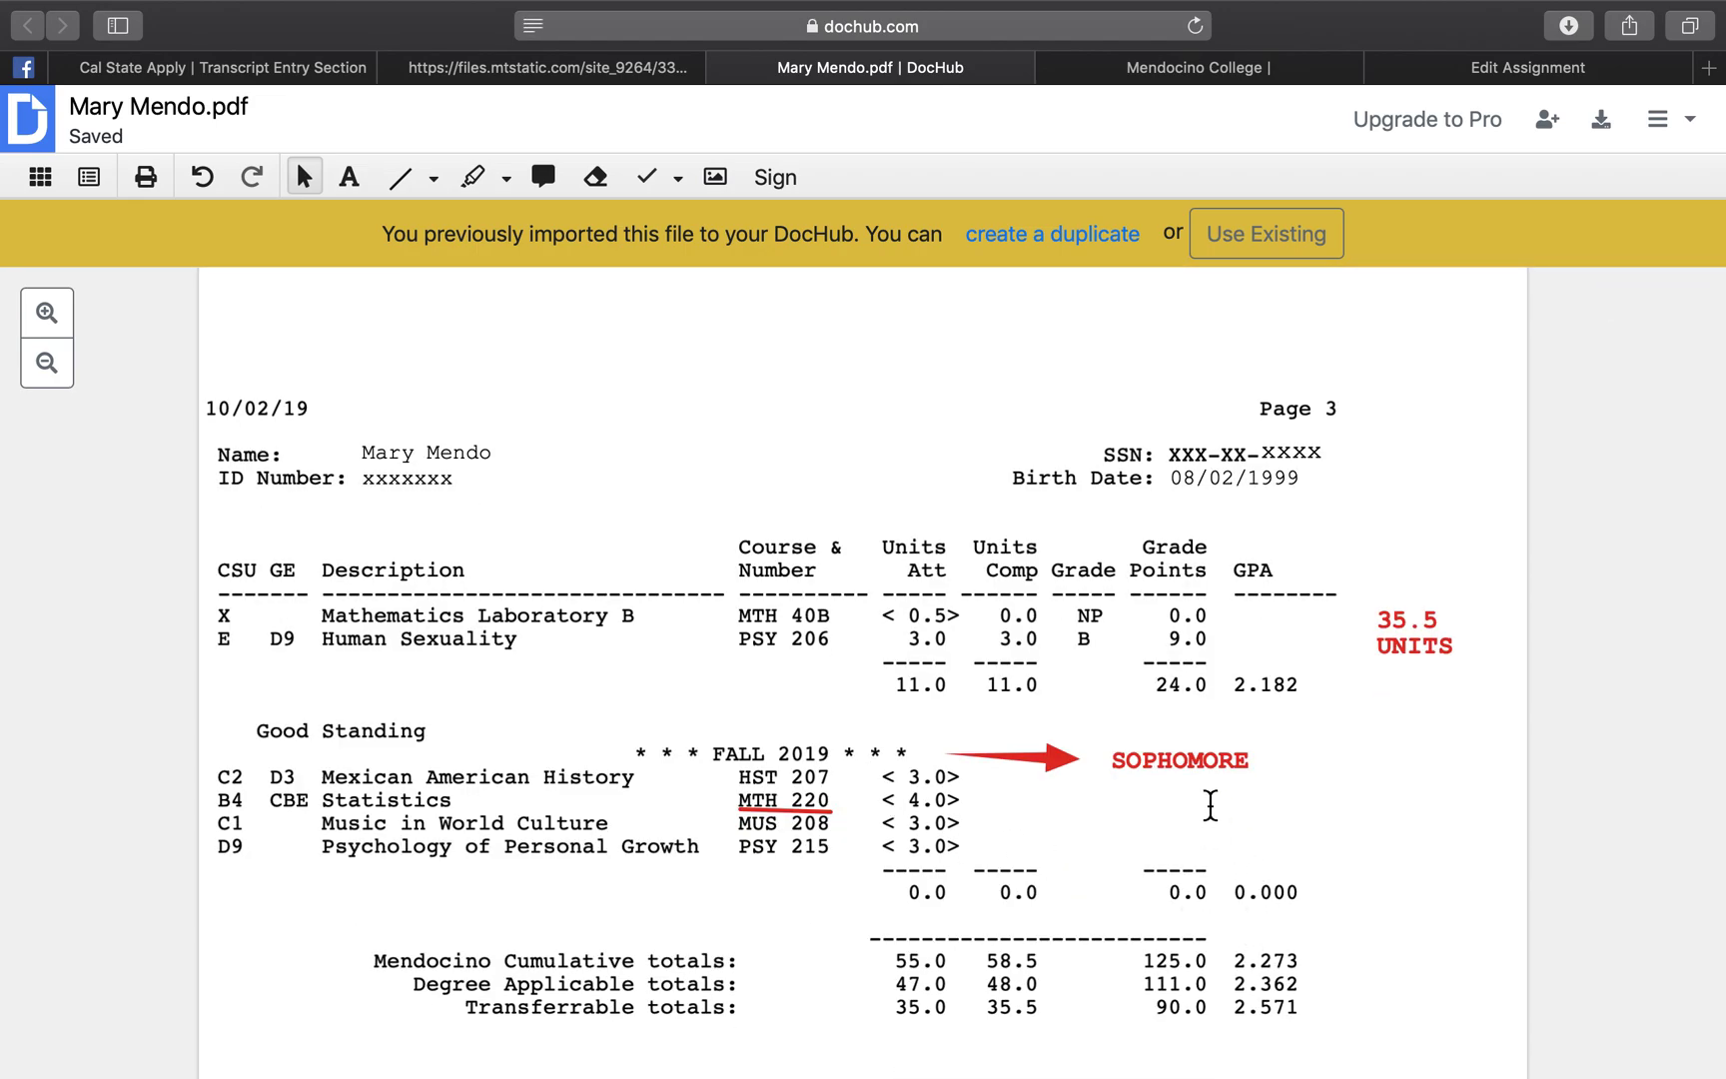
{"action": "scroll", "coordinate": [1211, 805], "scroll_direction": "up", "scroll_amount": 20}
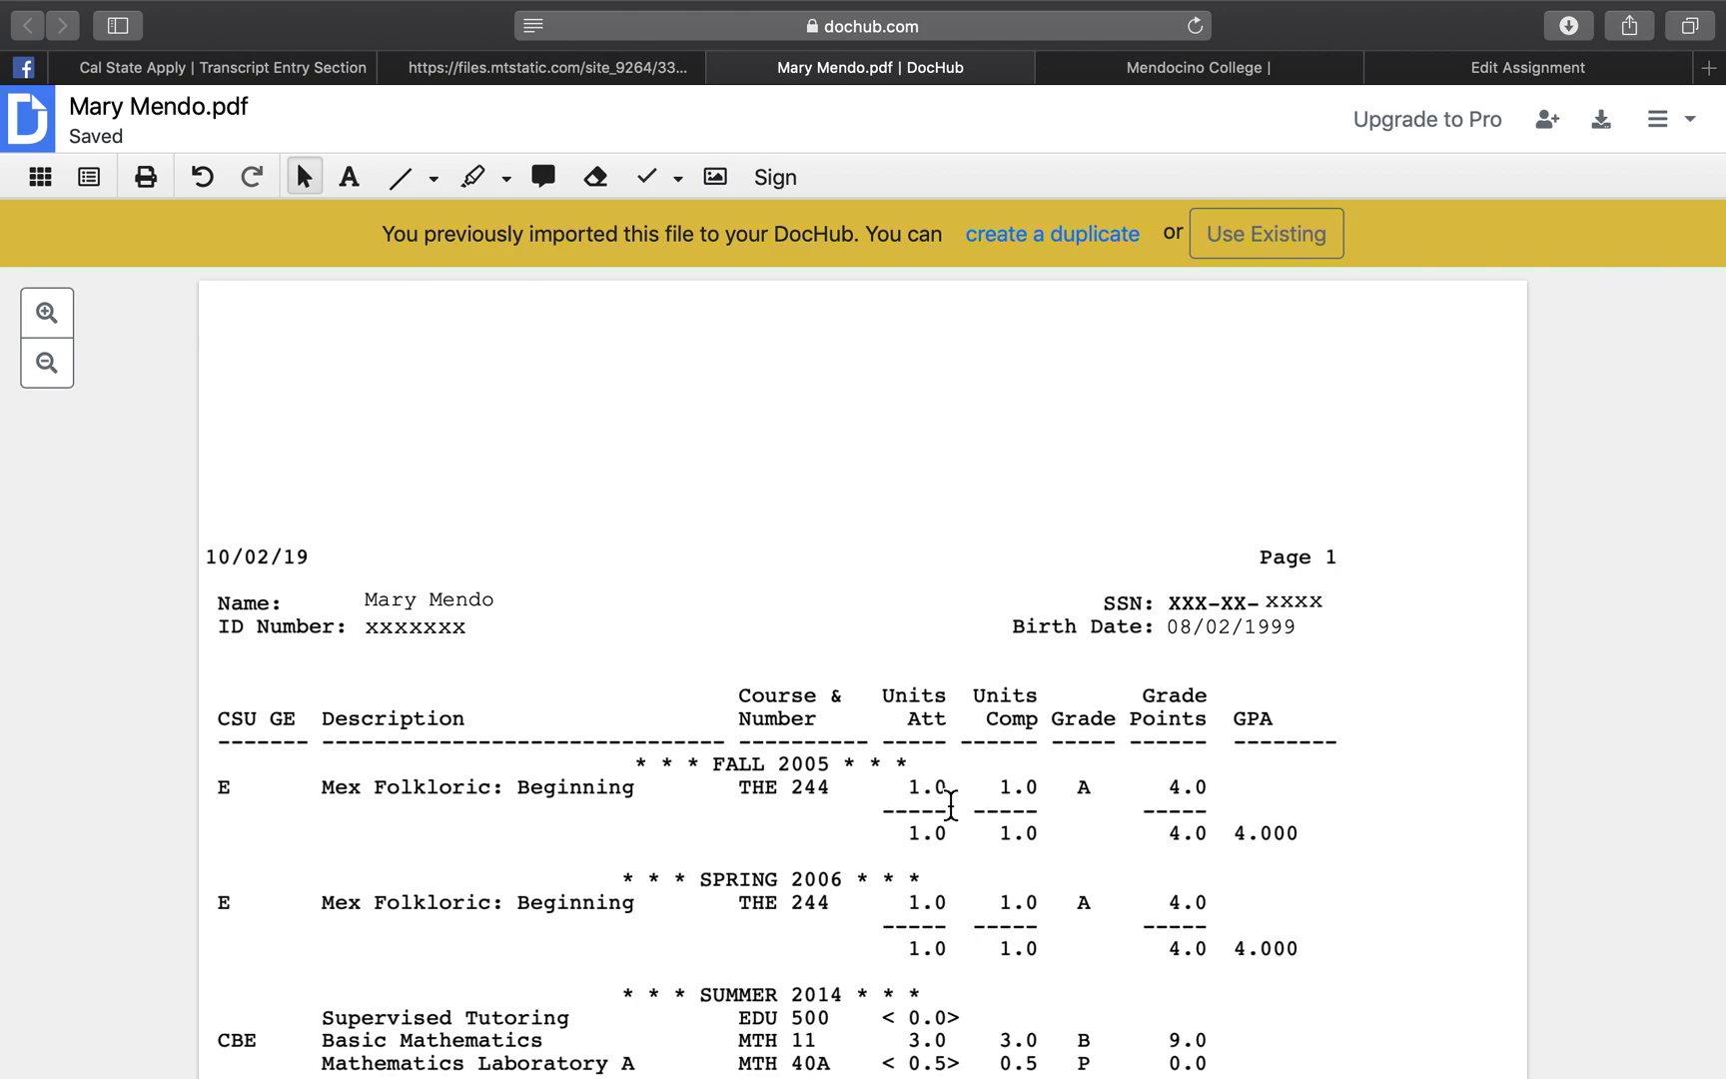
Step: Review the transcript term by term, examining the red unit annotations beside Fall 2018 and Spring 2019 and the class level marked for Fall 2019
{"action": "scroll", "coordinate": [929, 805], "scroll_direction": "down", "scroll_amount": 10}
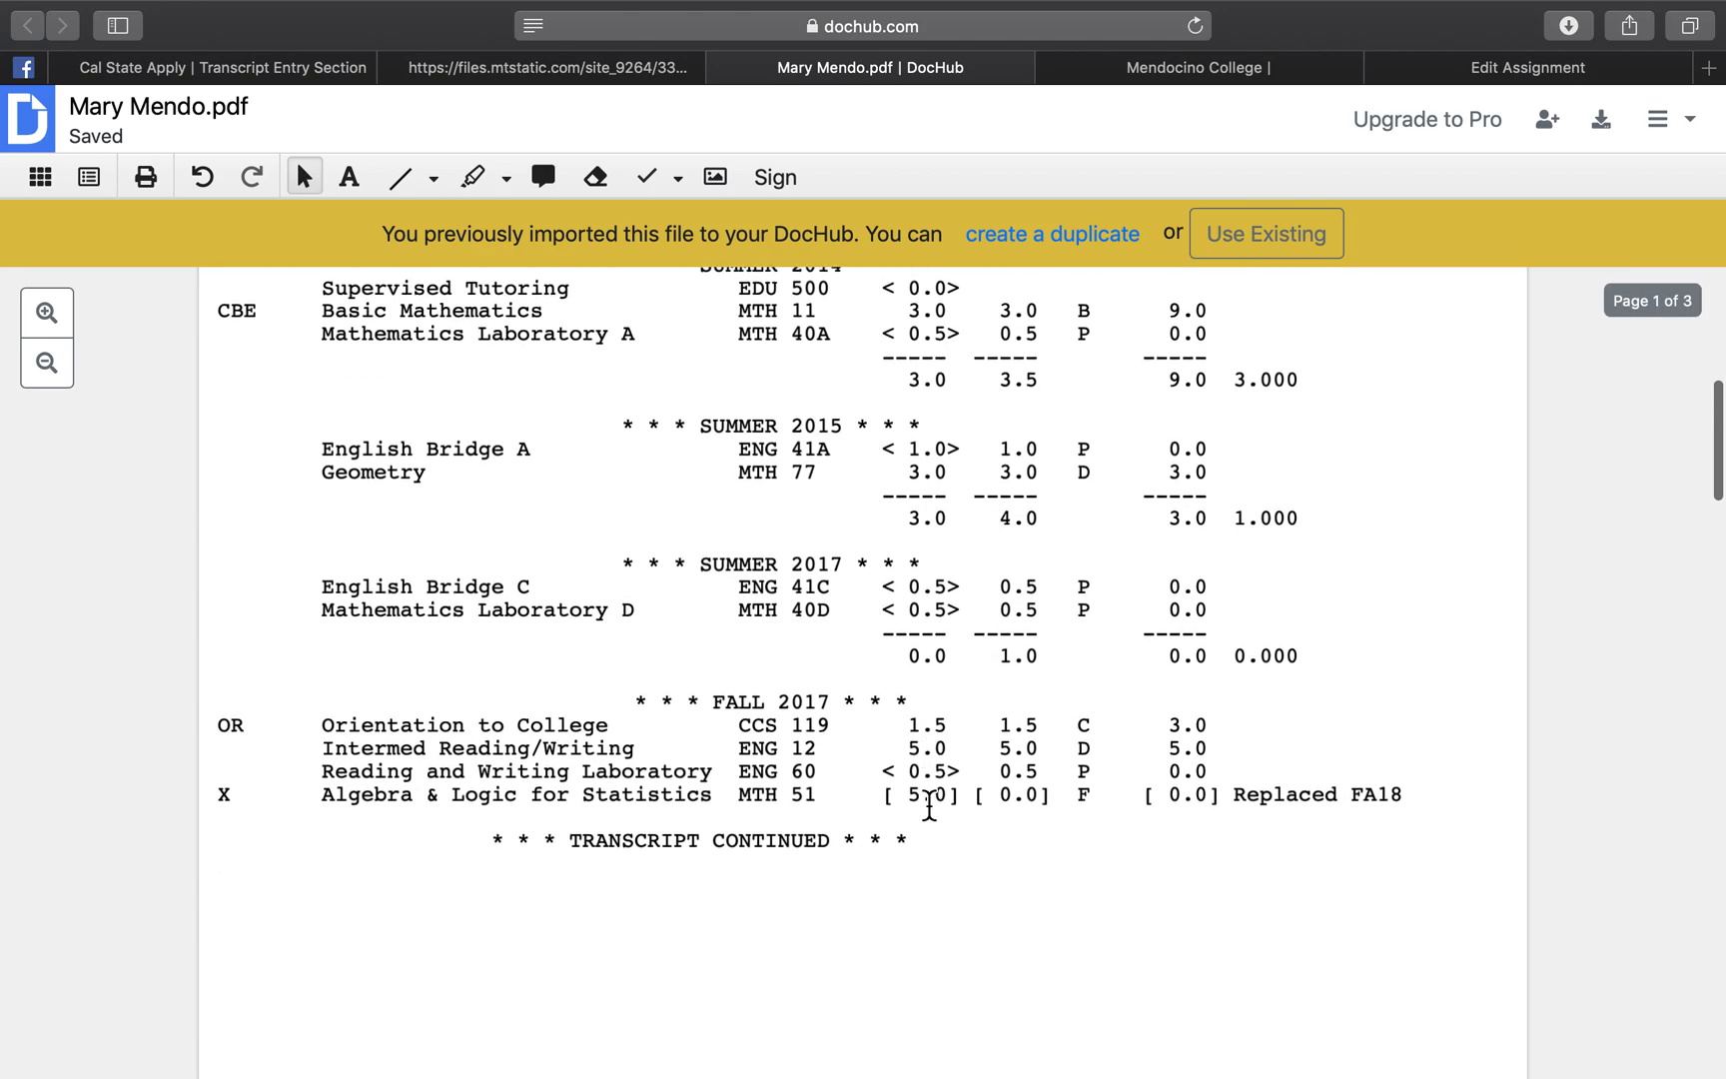
{"action": "scroll", "coordinate": [929, 804], "scroll_direction": "down", "scroll_amount": 20}
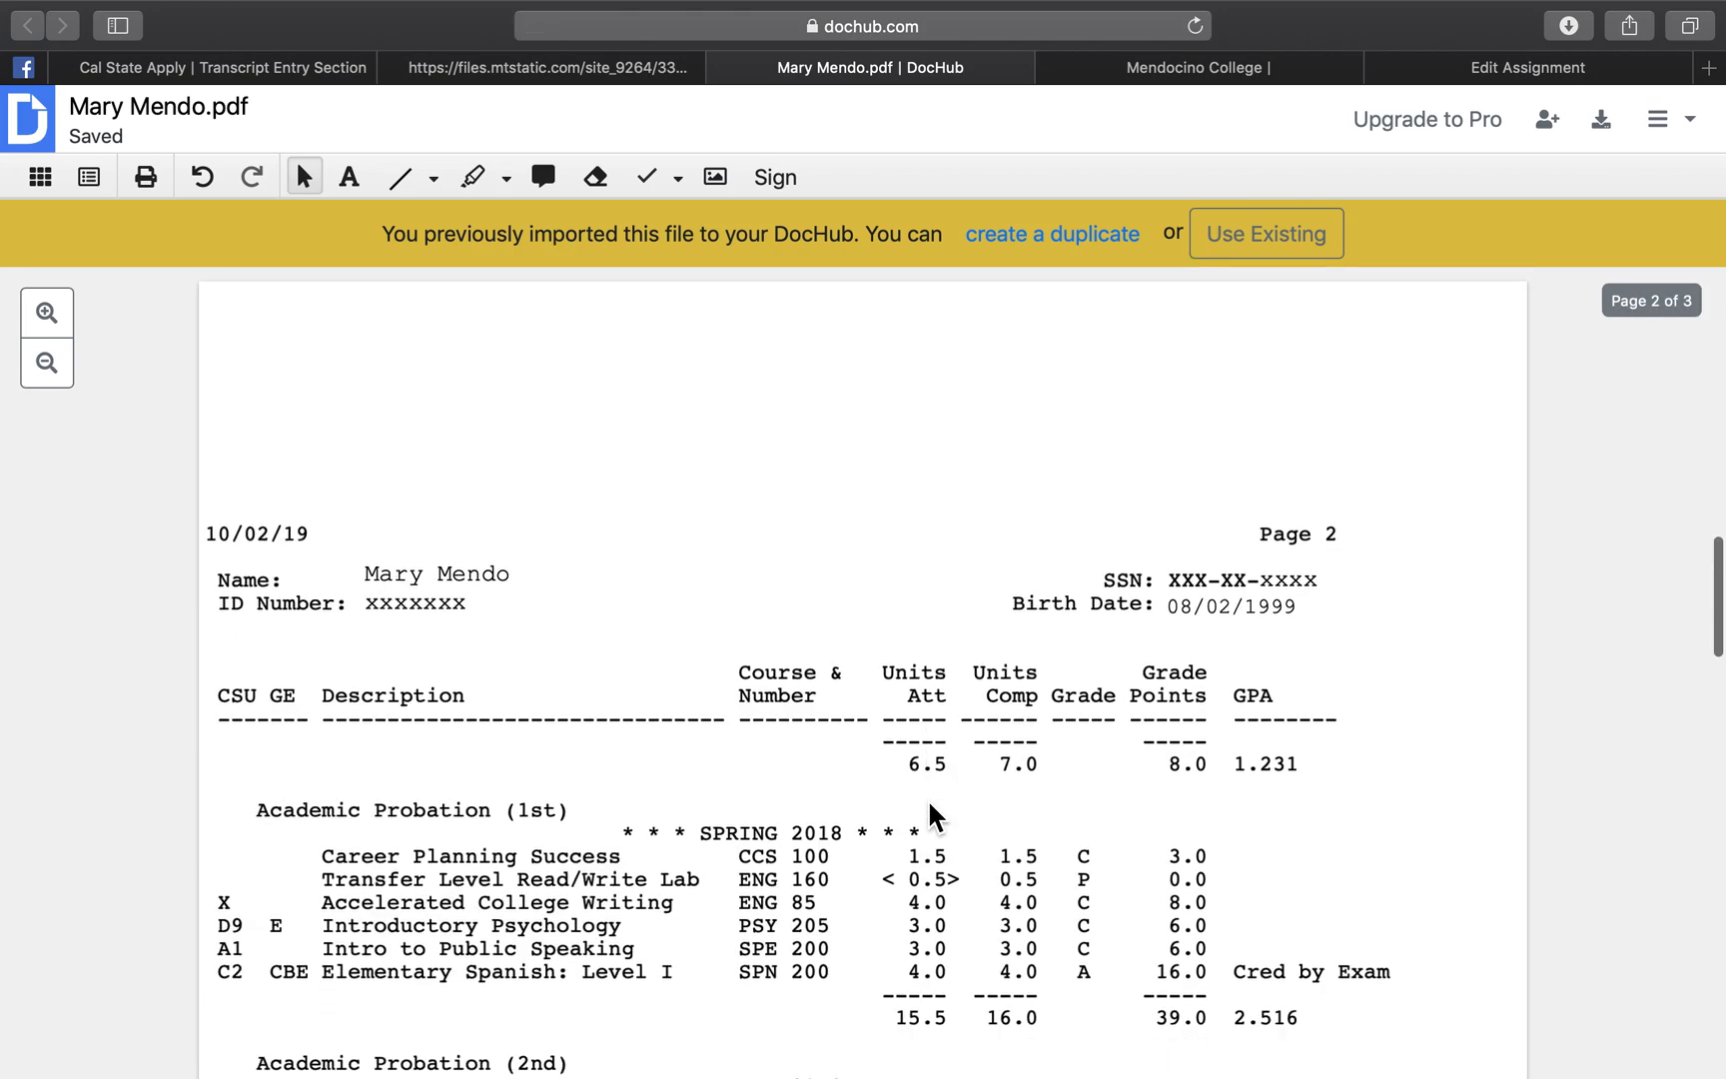
{"action": "scroll", "coordinate": [930, 805], "scroll_direction": "down", "scroll_amount": 3}
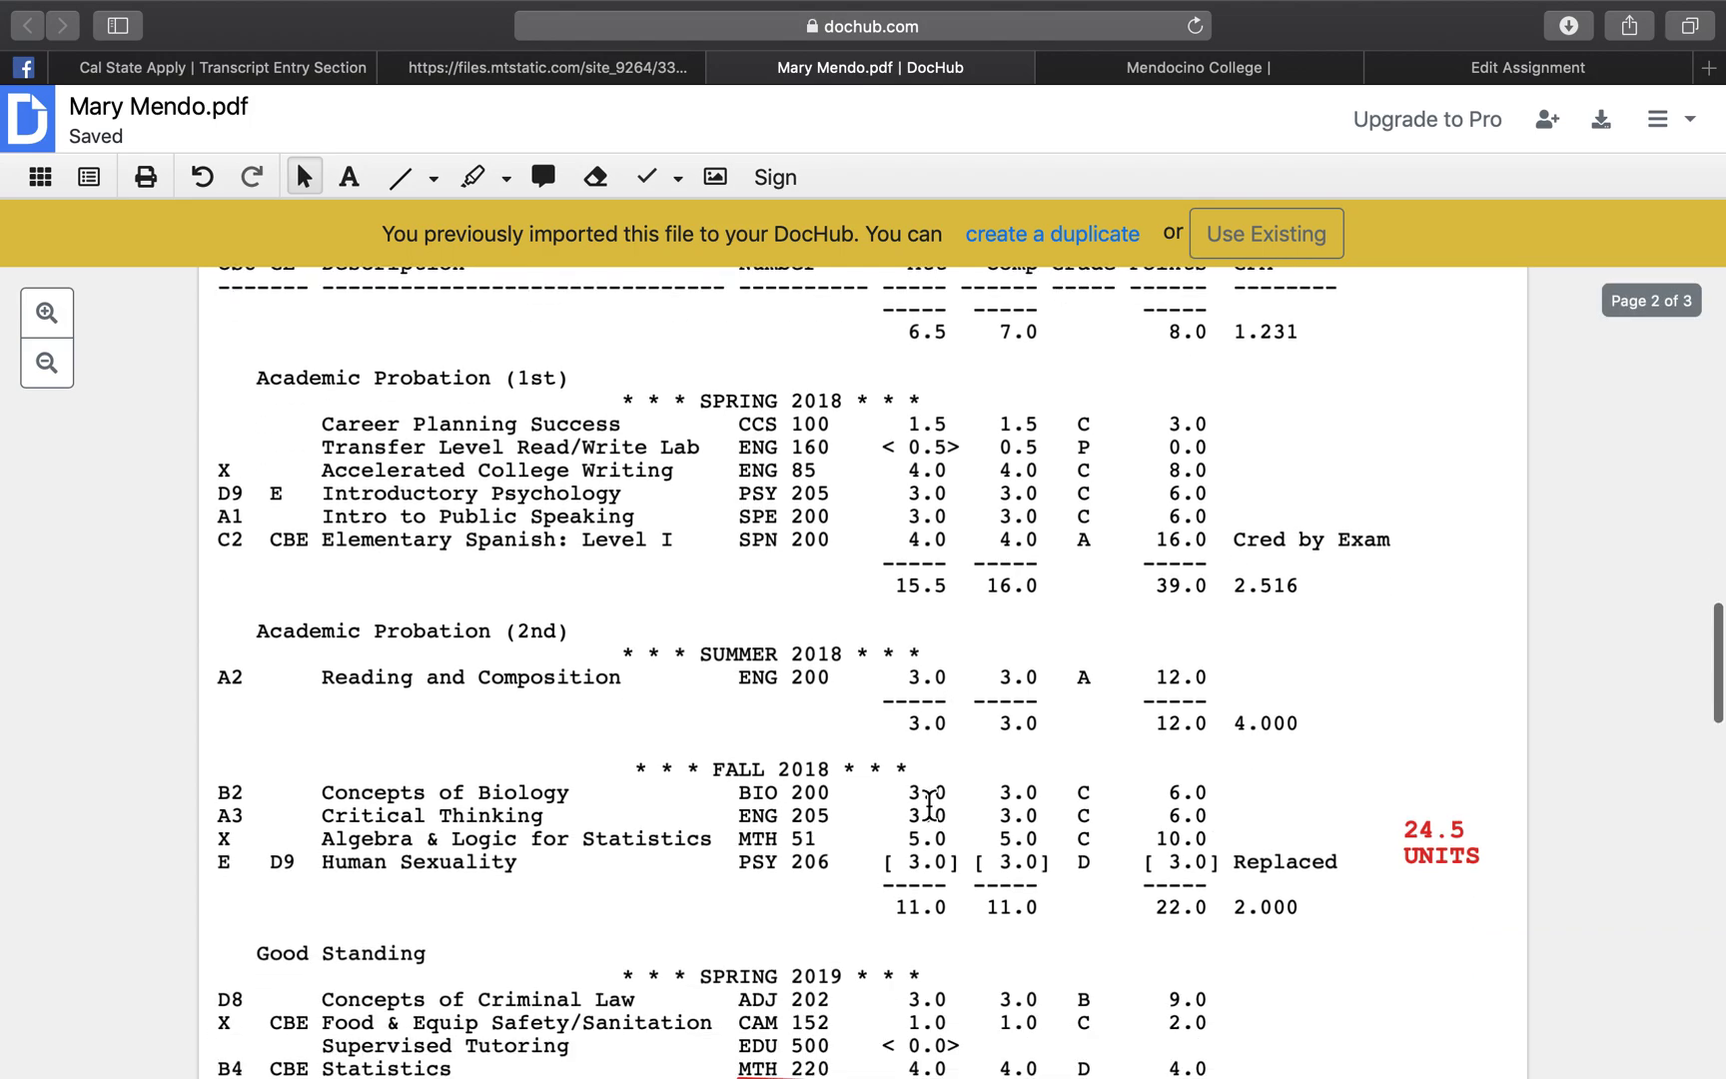
{"action": "scroll", "coordinate": [929, 804], "scroll_direction": "down", "scroll_amount": 2}
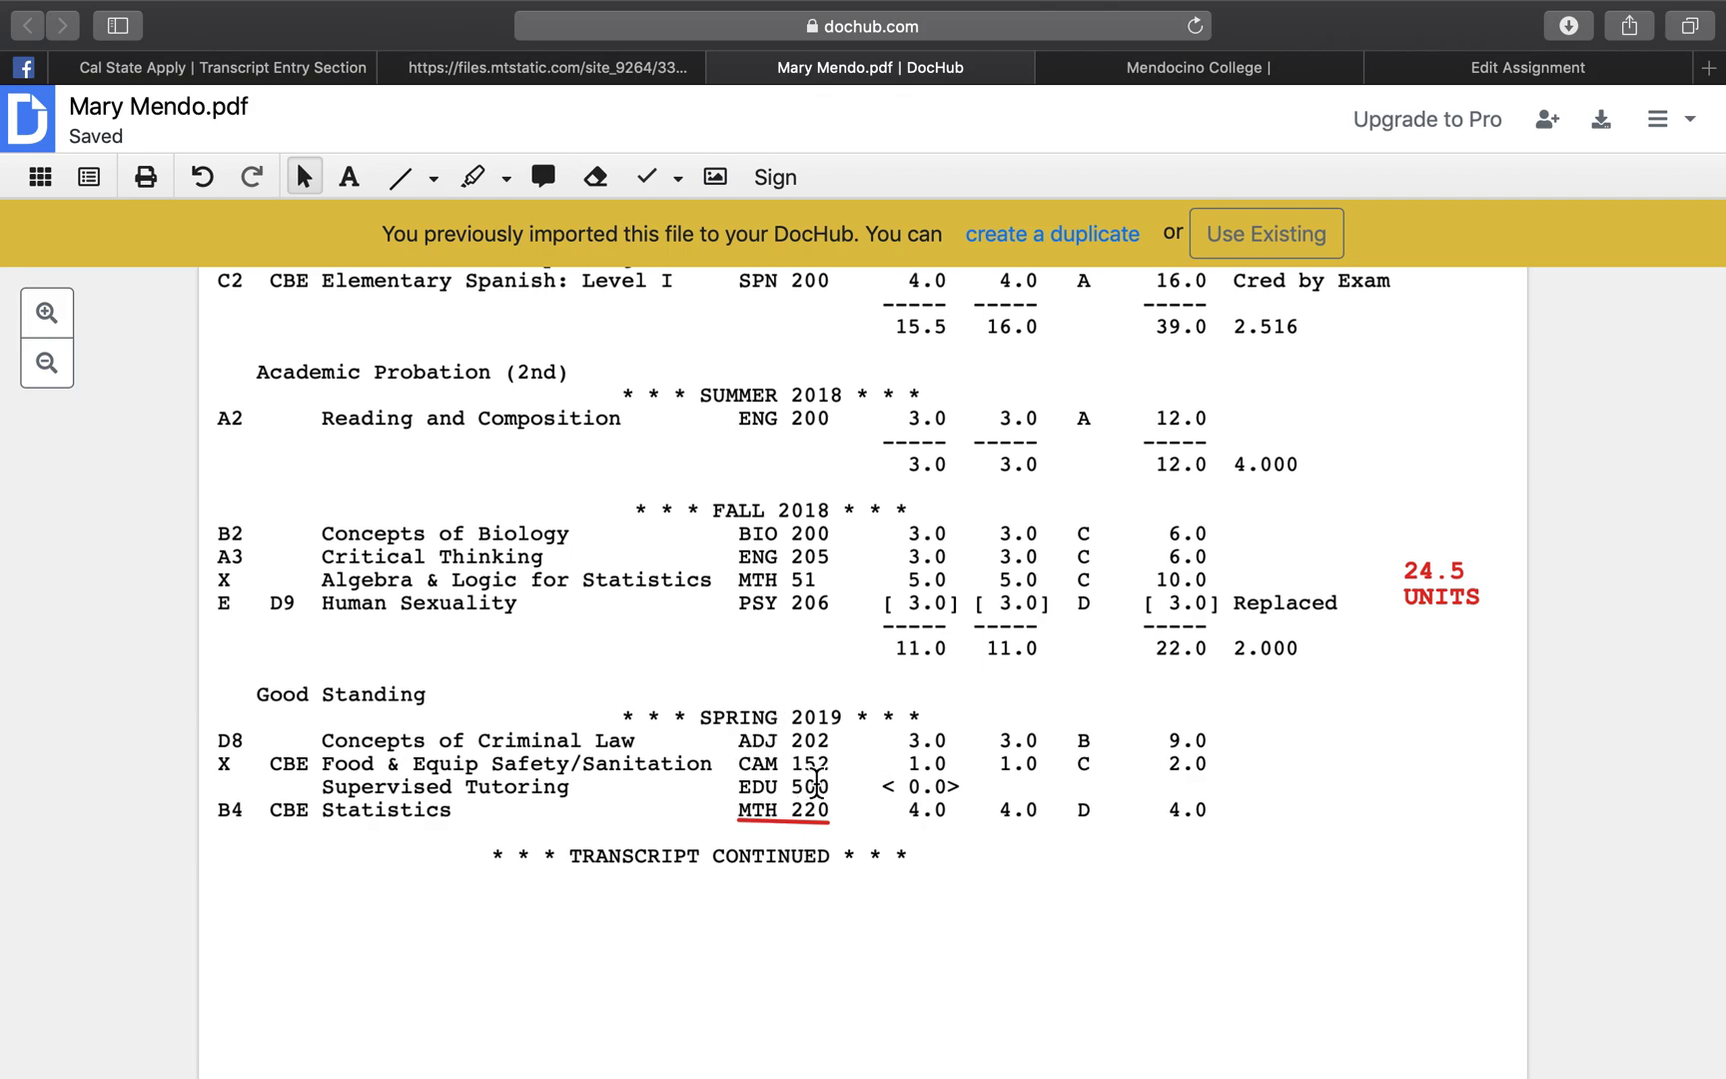
{"action": "scroll", "coordinate": [816, 780], "scroll_direction": "down", "scroll_amount": 10}
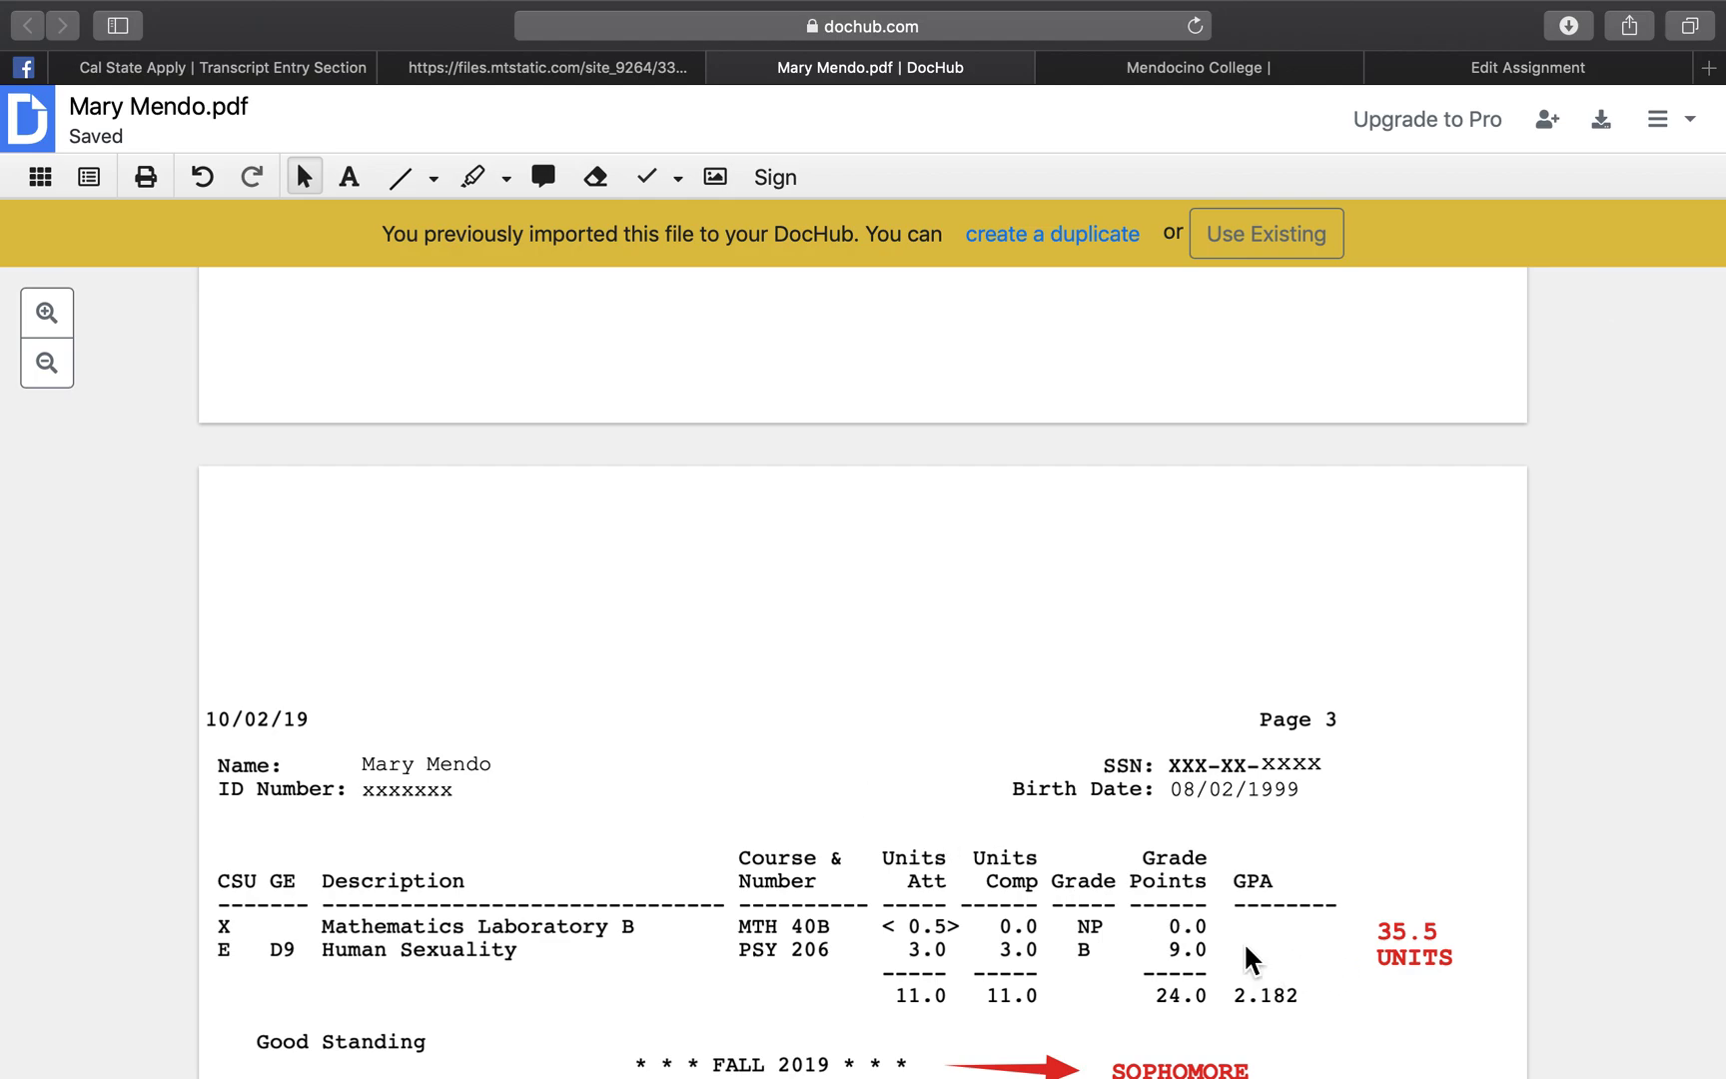
{"action": "scroll", "coordinate": [1011, 925], "scroll_direction": "up", "scroll_amount": 8}
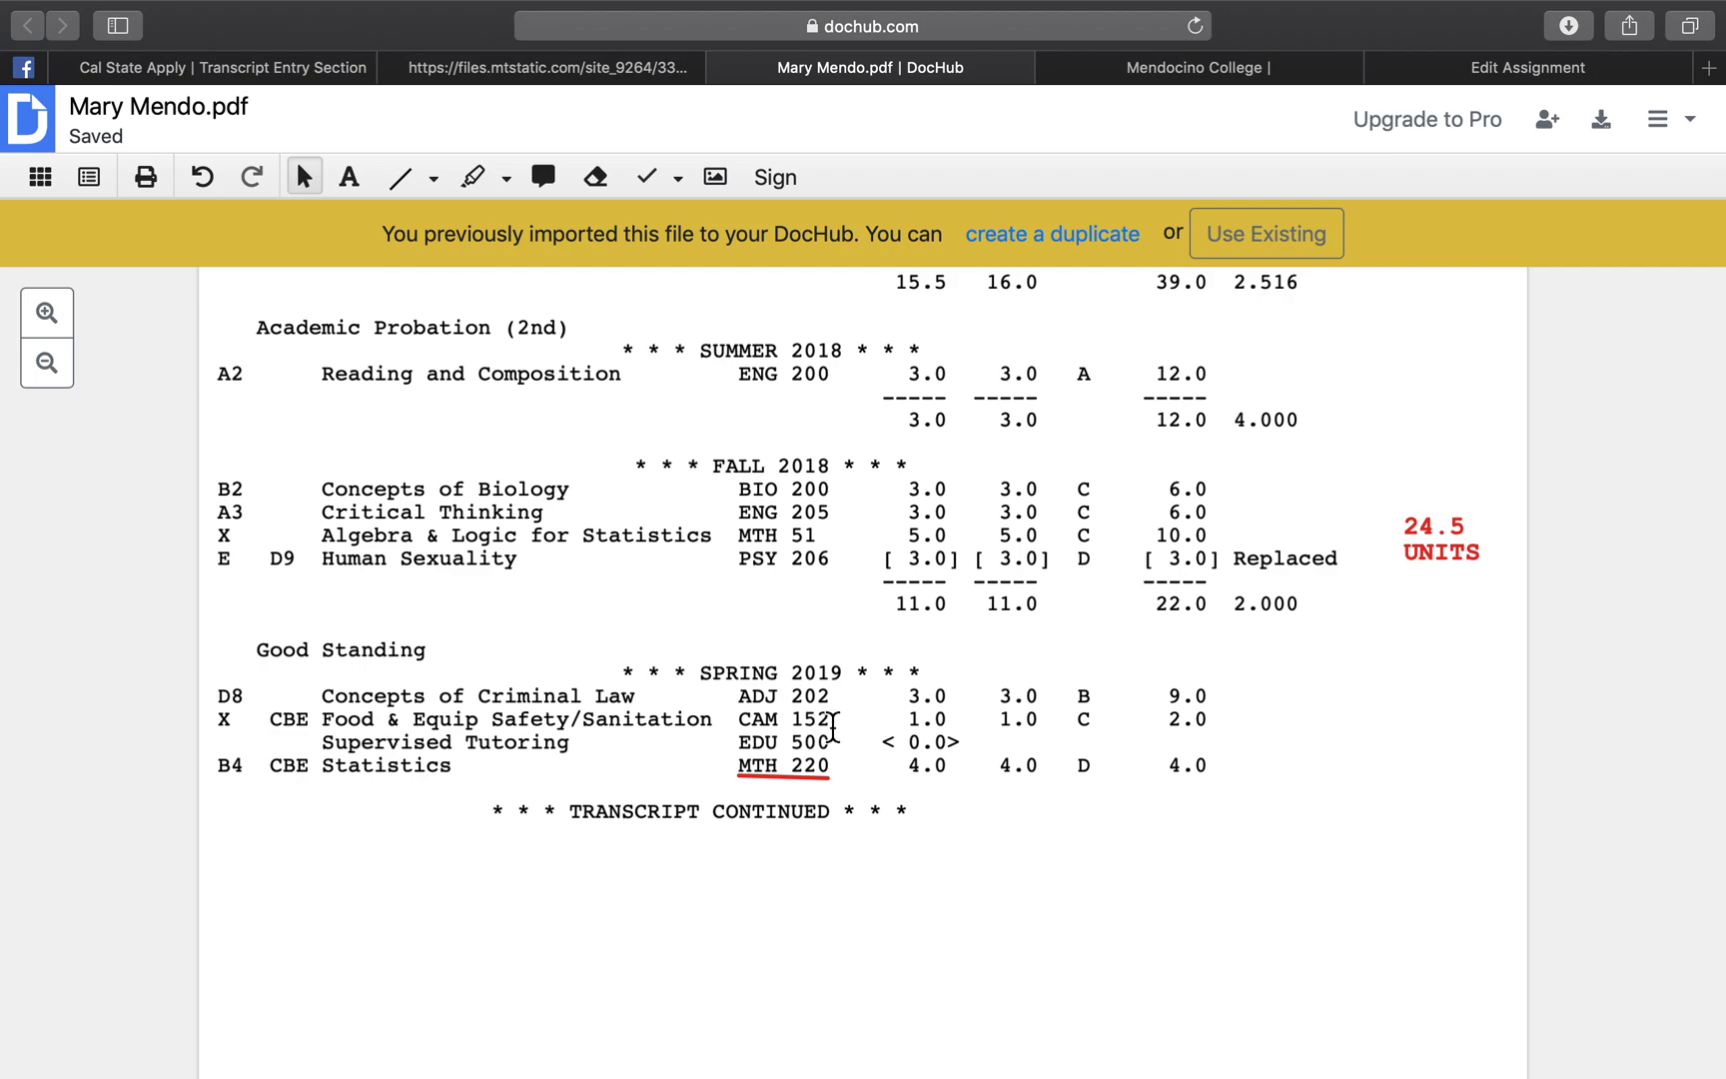
{"action": "scroll", "coordinate": [794, 747], "scroll_direction": "down", "scroll_amount": 5}
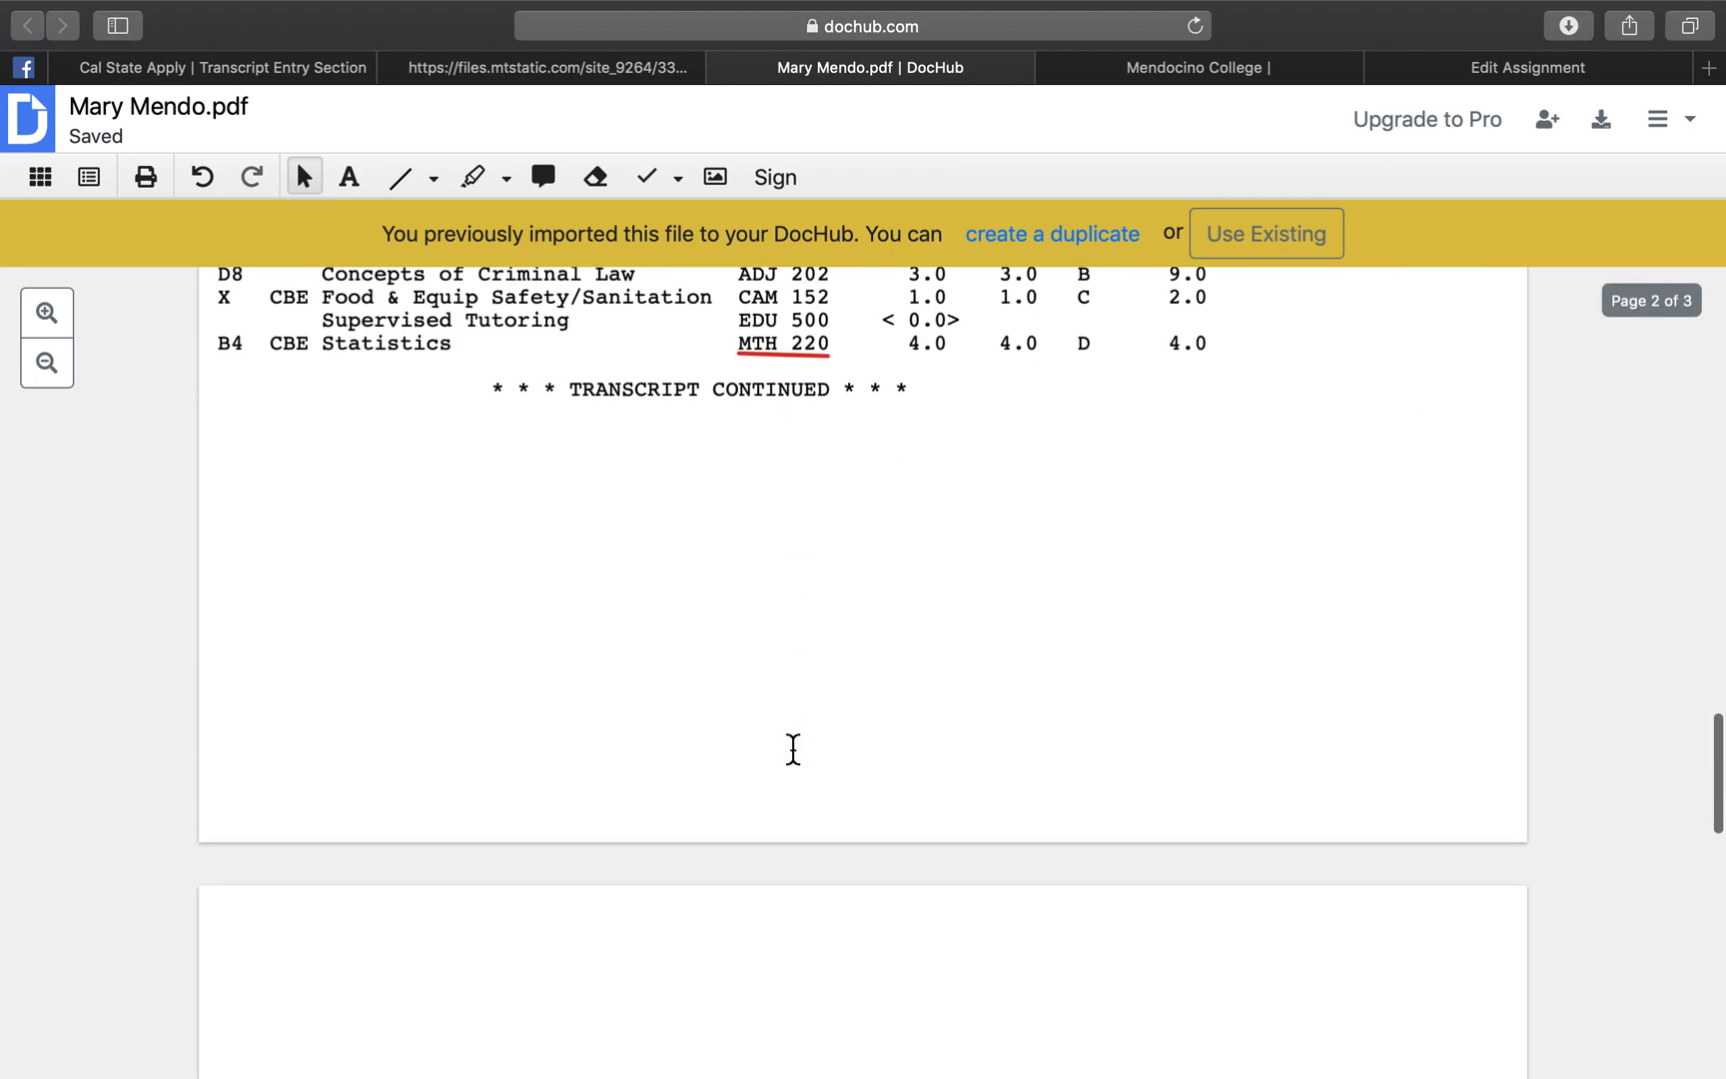
{"action": "scroll", "coordinate": [793, 748], "scroll_direction": "down", "scroll_amount": 8}
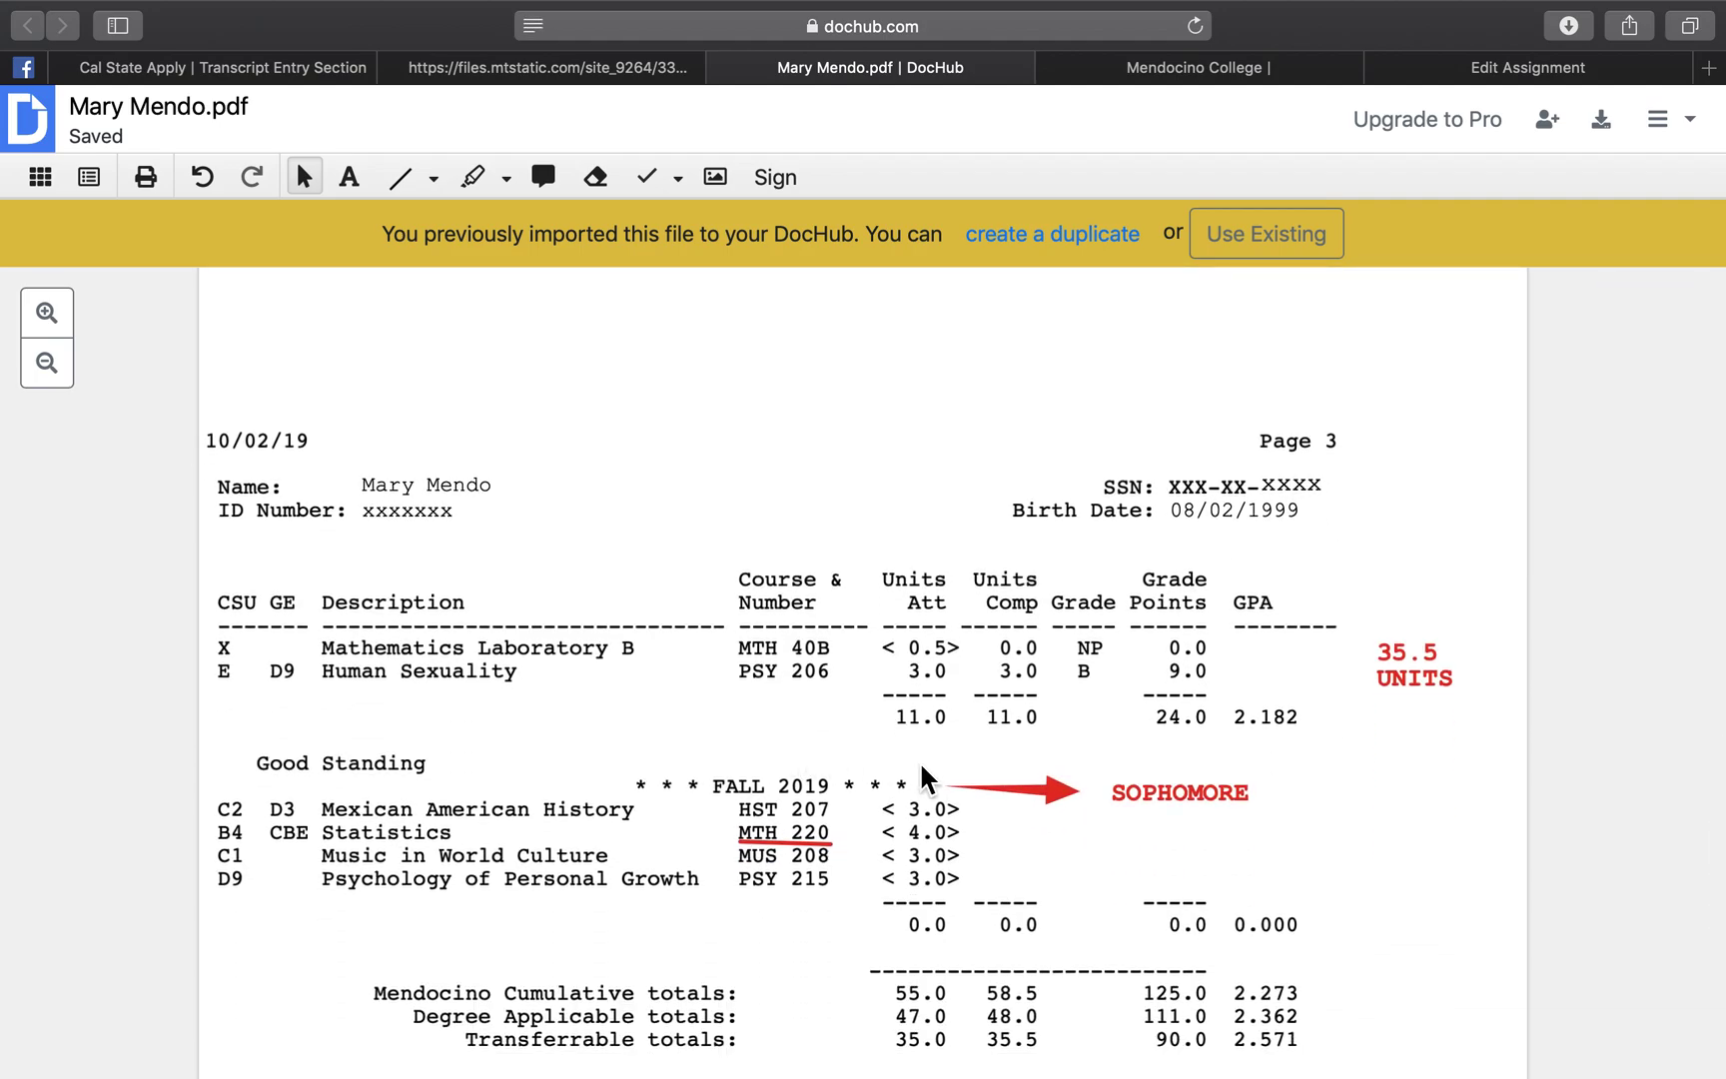
{"action": "left_click", "coordinate": [1410, 668]}
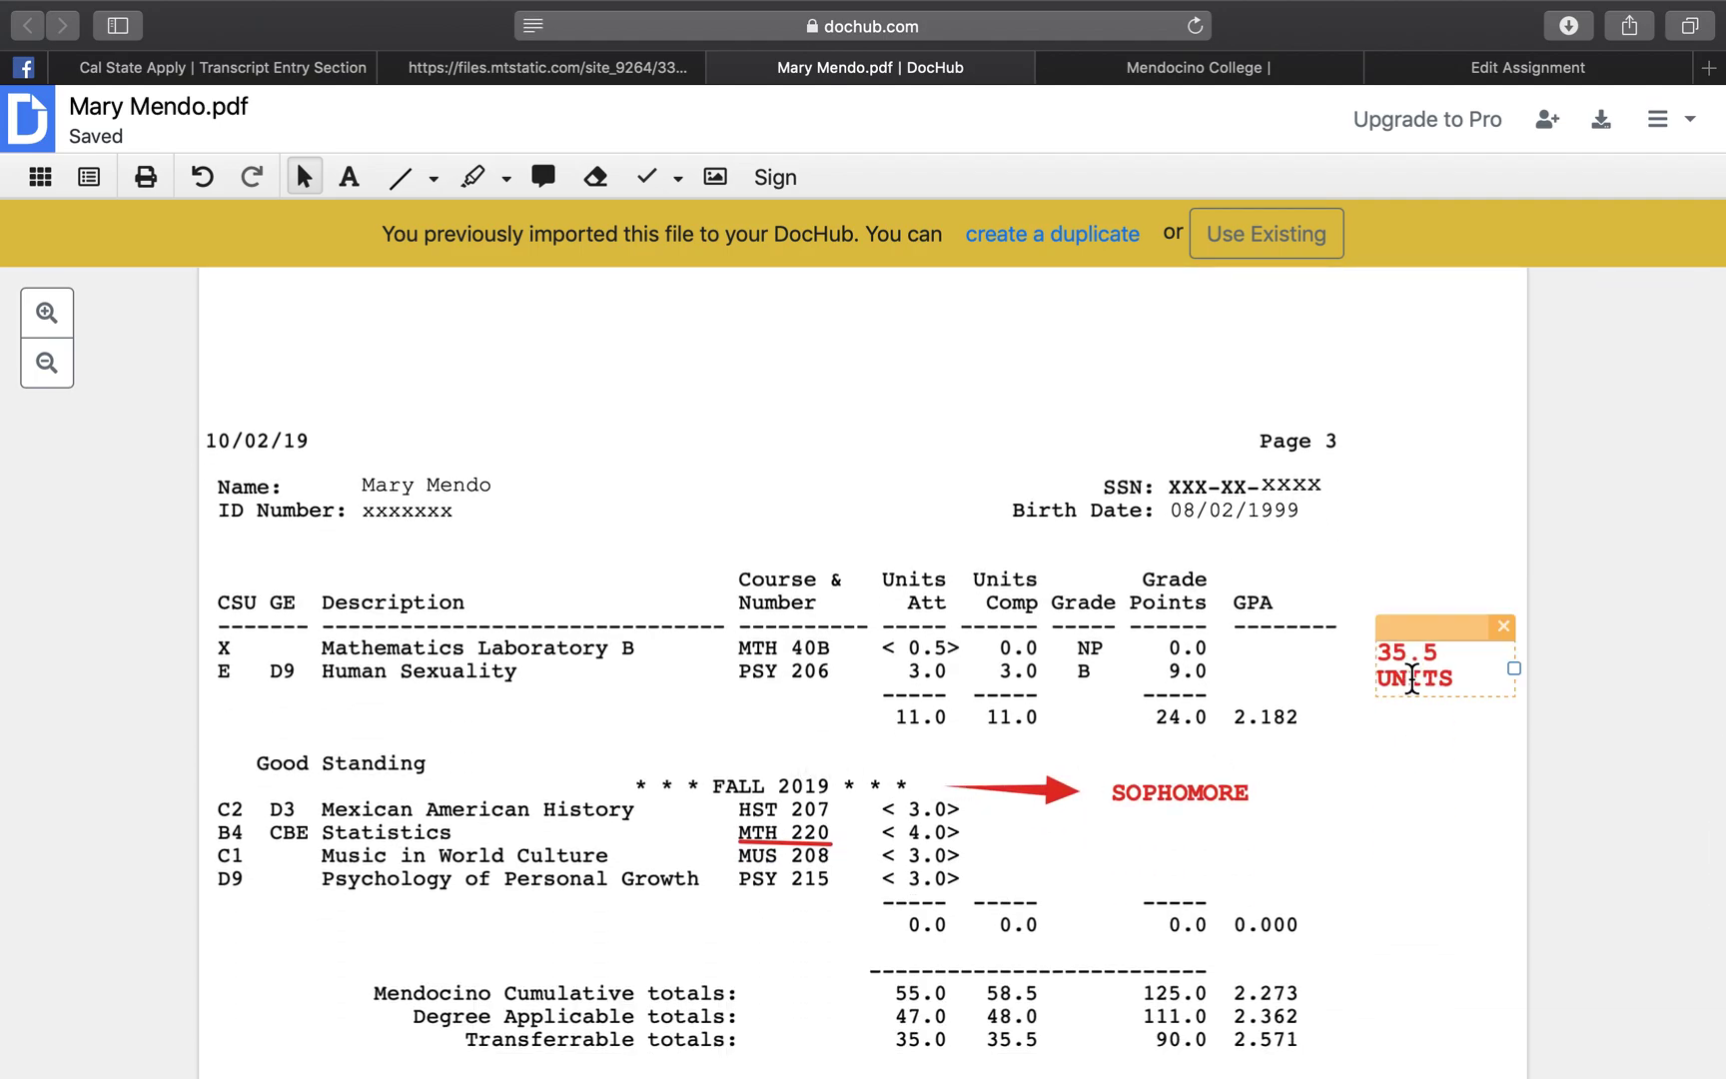
{"action": "left_click", "coordinate": [1162, 710]}
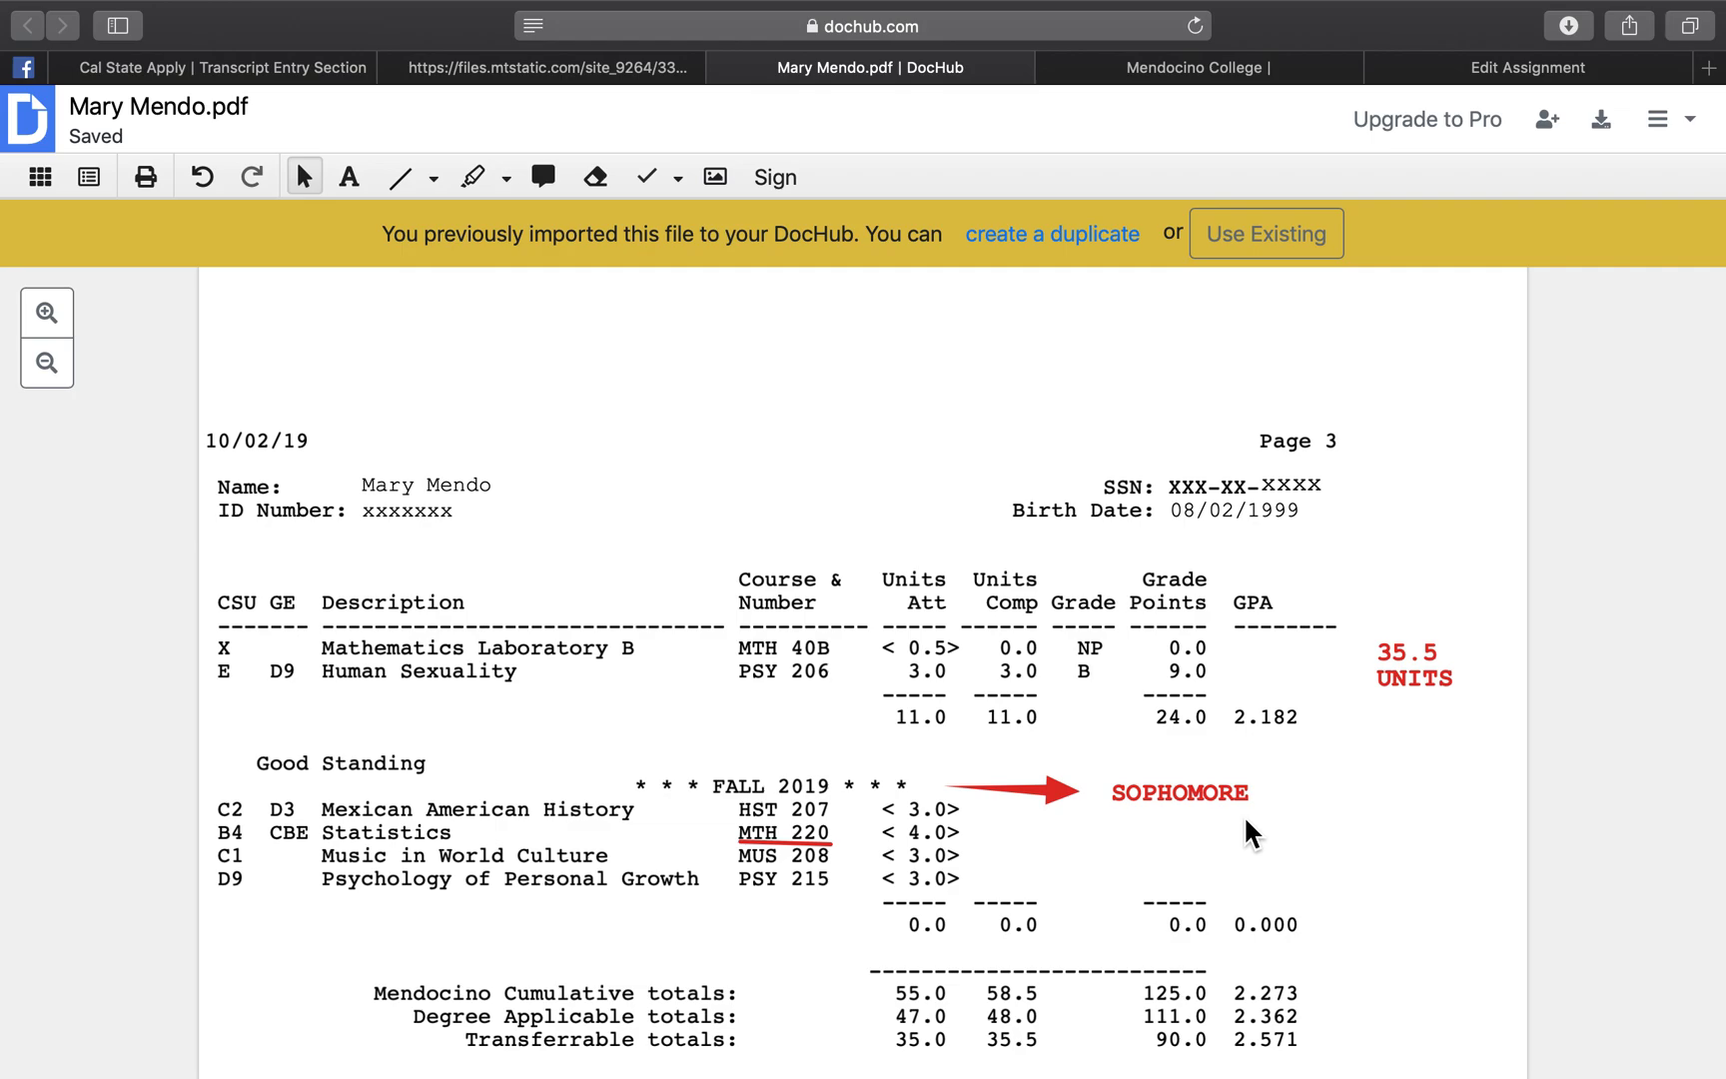
Step: Switch back to Cal State Apply and read the Transcript Entry instructions for each applicant type
{"action": "scroll", "coordinate": [1244, 814], "scroll_direction": "up", "scroll_amount": 15}
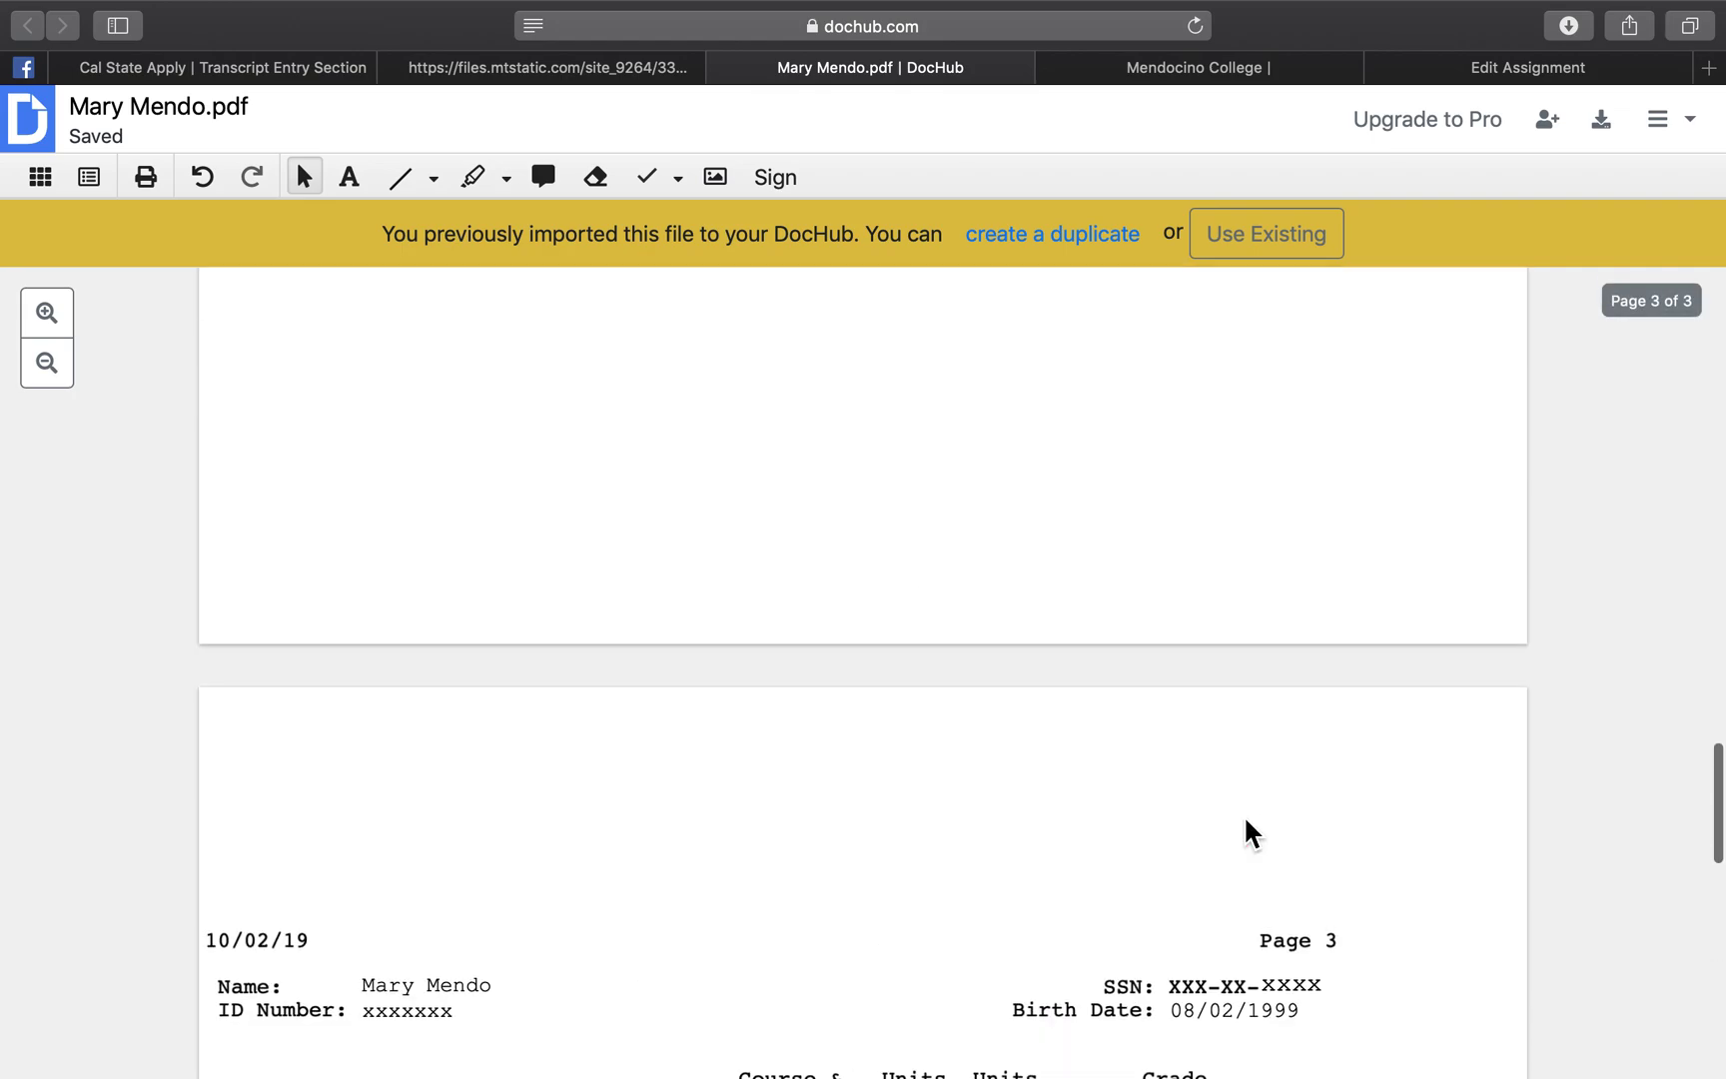
{"action": "scroll", "coordinate": [1244, 814], "scroll_direction": "up", "scroll_amount": 15}
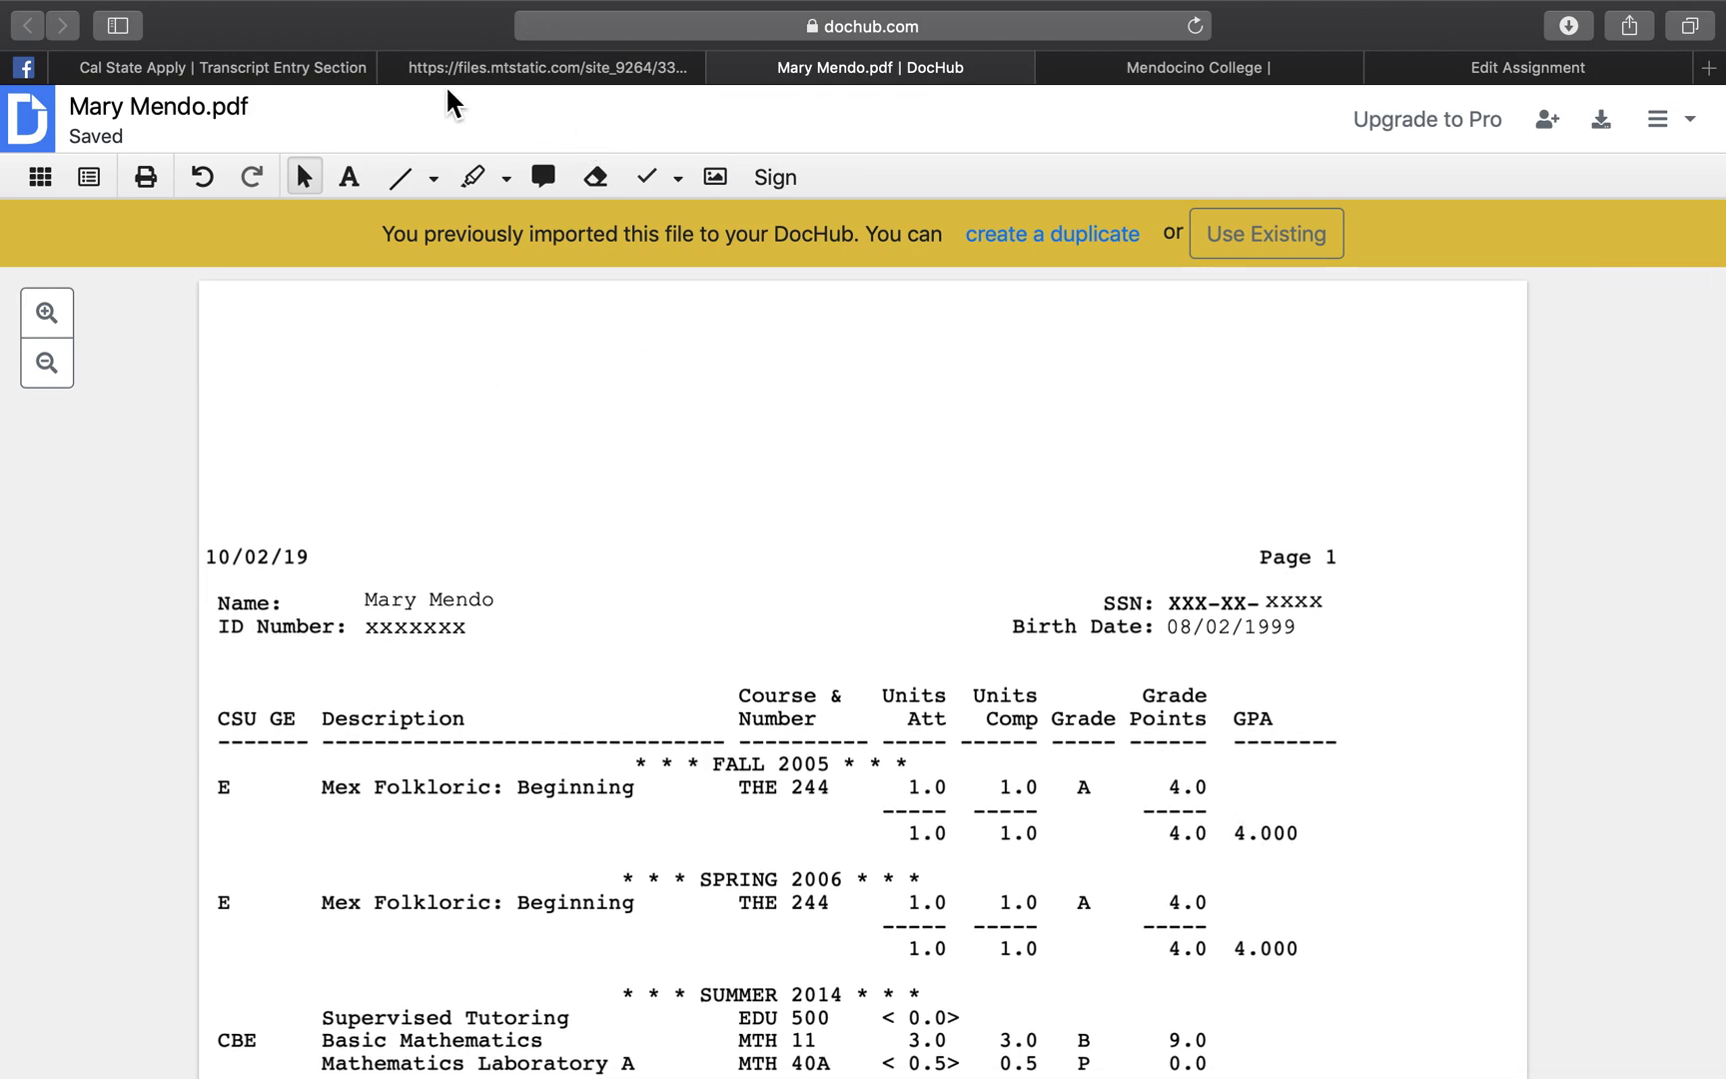
{"action": "left_click", "coordinate": [297, 80]}
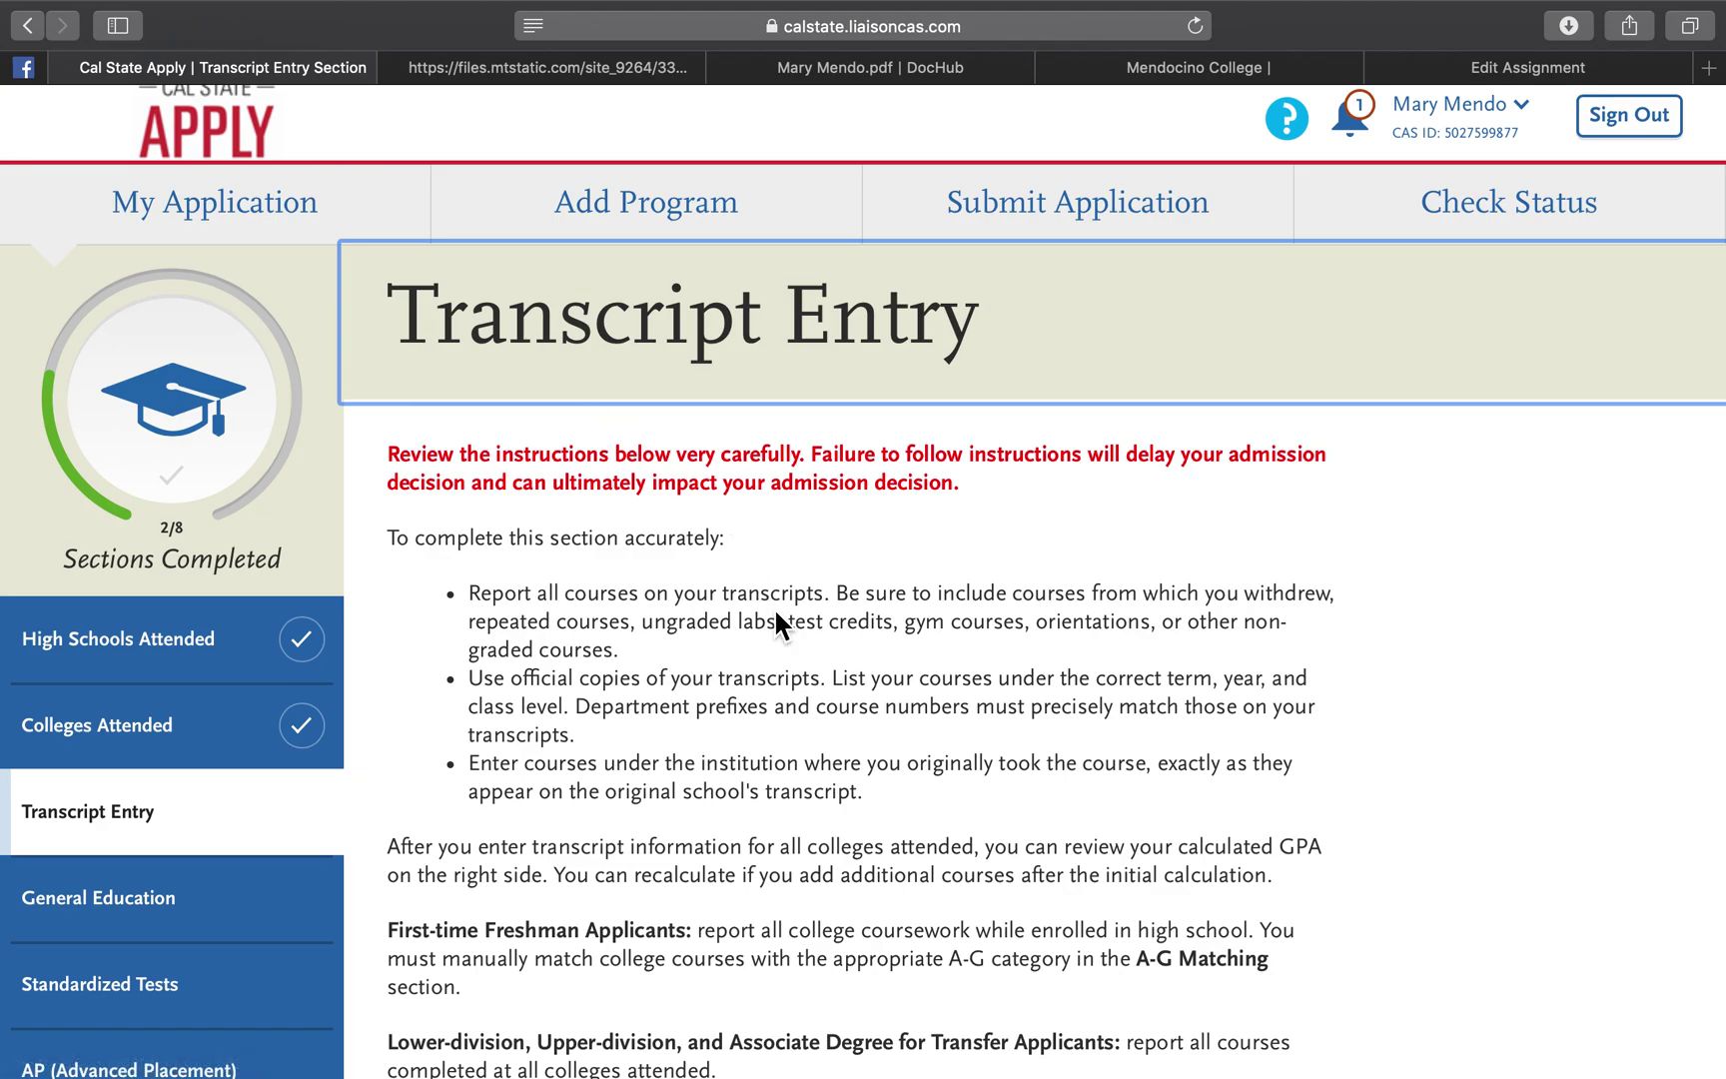
{"action": "scroll", "coordinate": [773, 607], "scroll_direction": "down", "scroll_amount": 3}
{"action": "scroll", "coordinate": [774, 608], "scroll_direction": "down", "scroll_amount": 5}
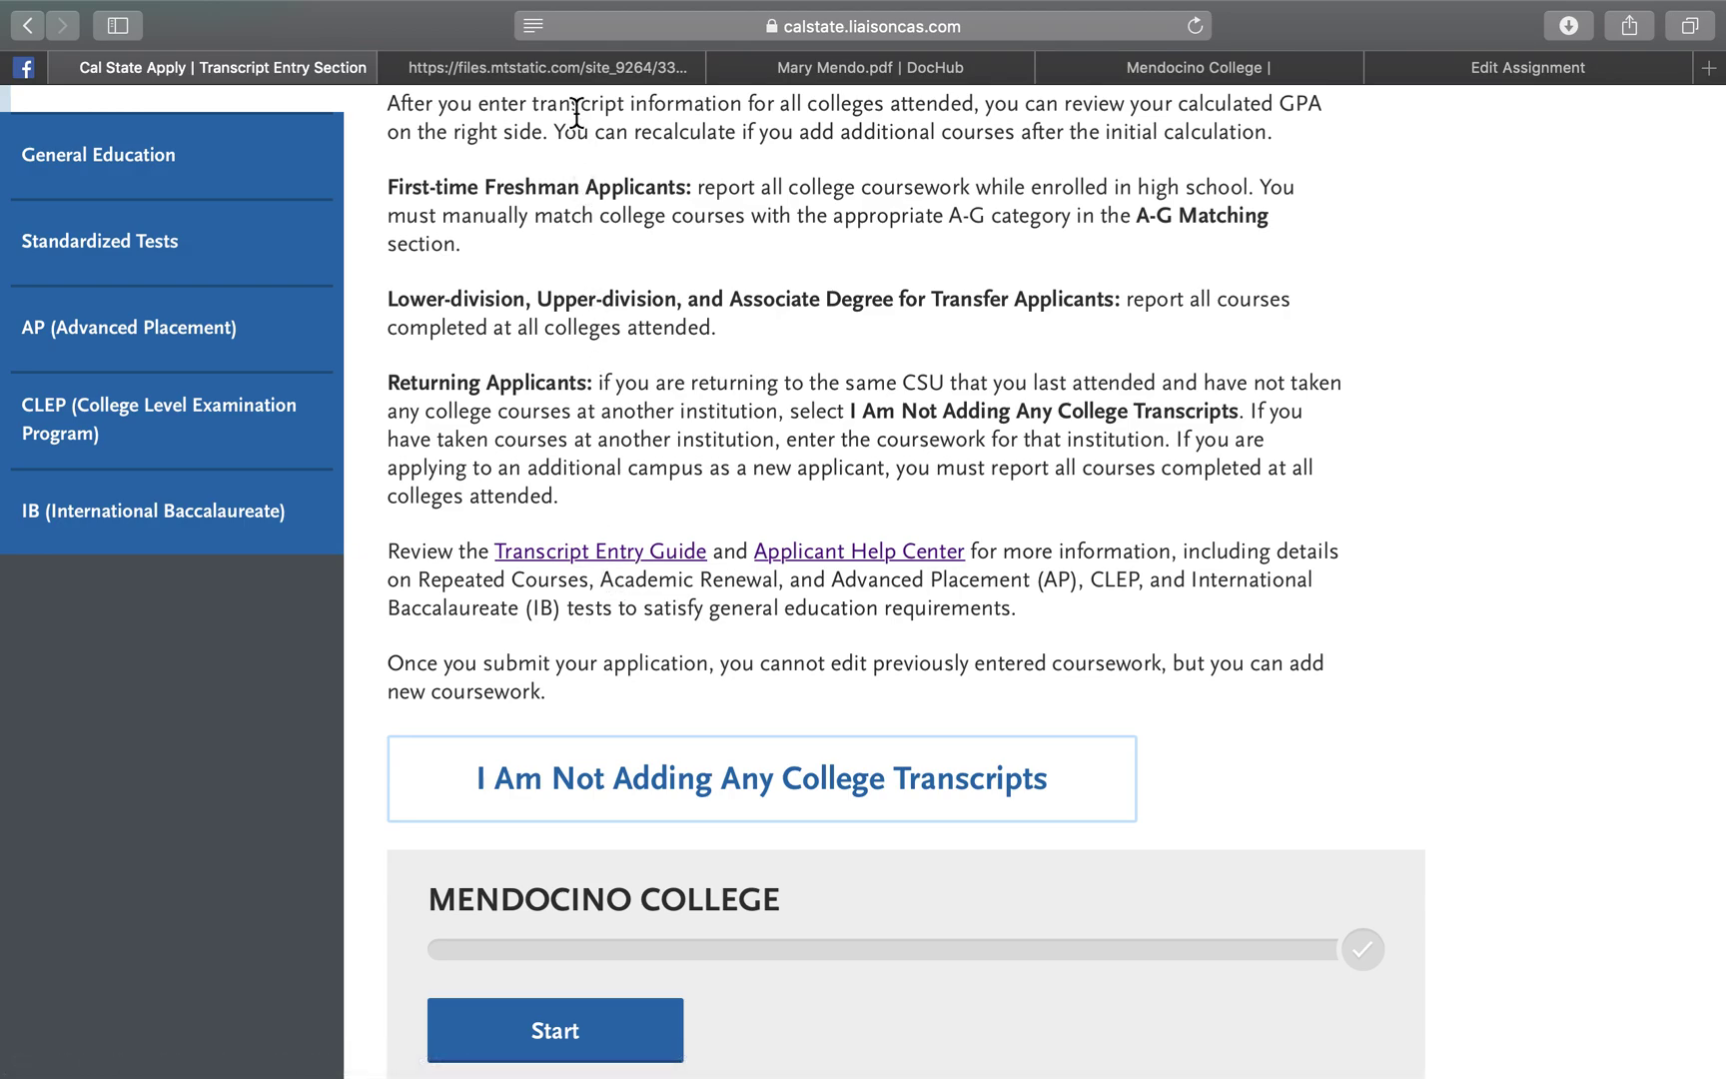
Step: Switch to the Transfer credit entry guide 2020-2021 PDF and examine its table of contents for the transcript entry pages
{"action": "left_click", "coordinate": [577, 73]}
{"action": "scroll", "coordinate": [748, 333], "scroll_direction": "up", "scroll_amount": 10}
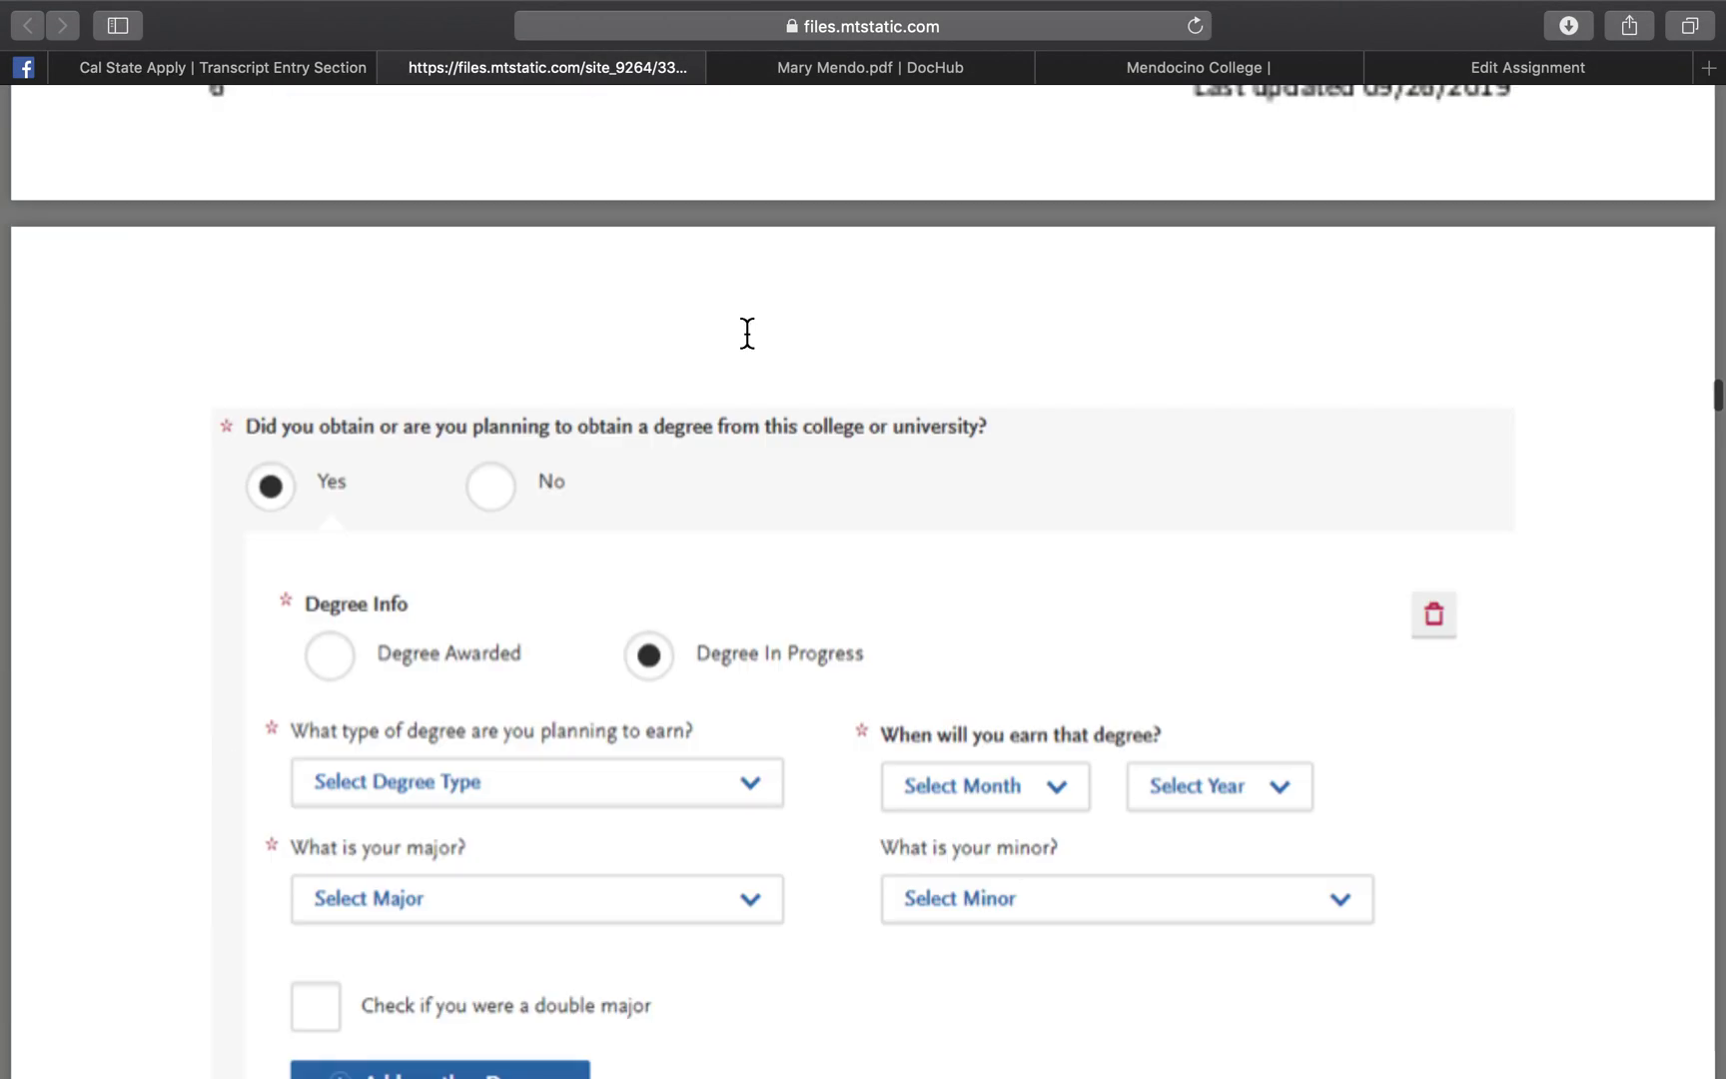
{"action": "scroll", "coordinate": [747, 332], "scroll_direction": "up", "scroll_amount": 15}
{"action": "scroll", "coordinate": [747, 333], "scroll_direction": "up", "scroll_amount": 5}
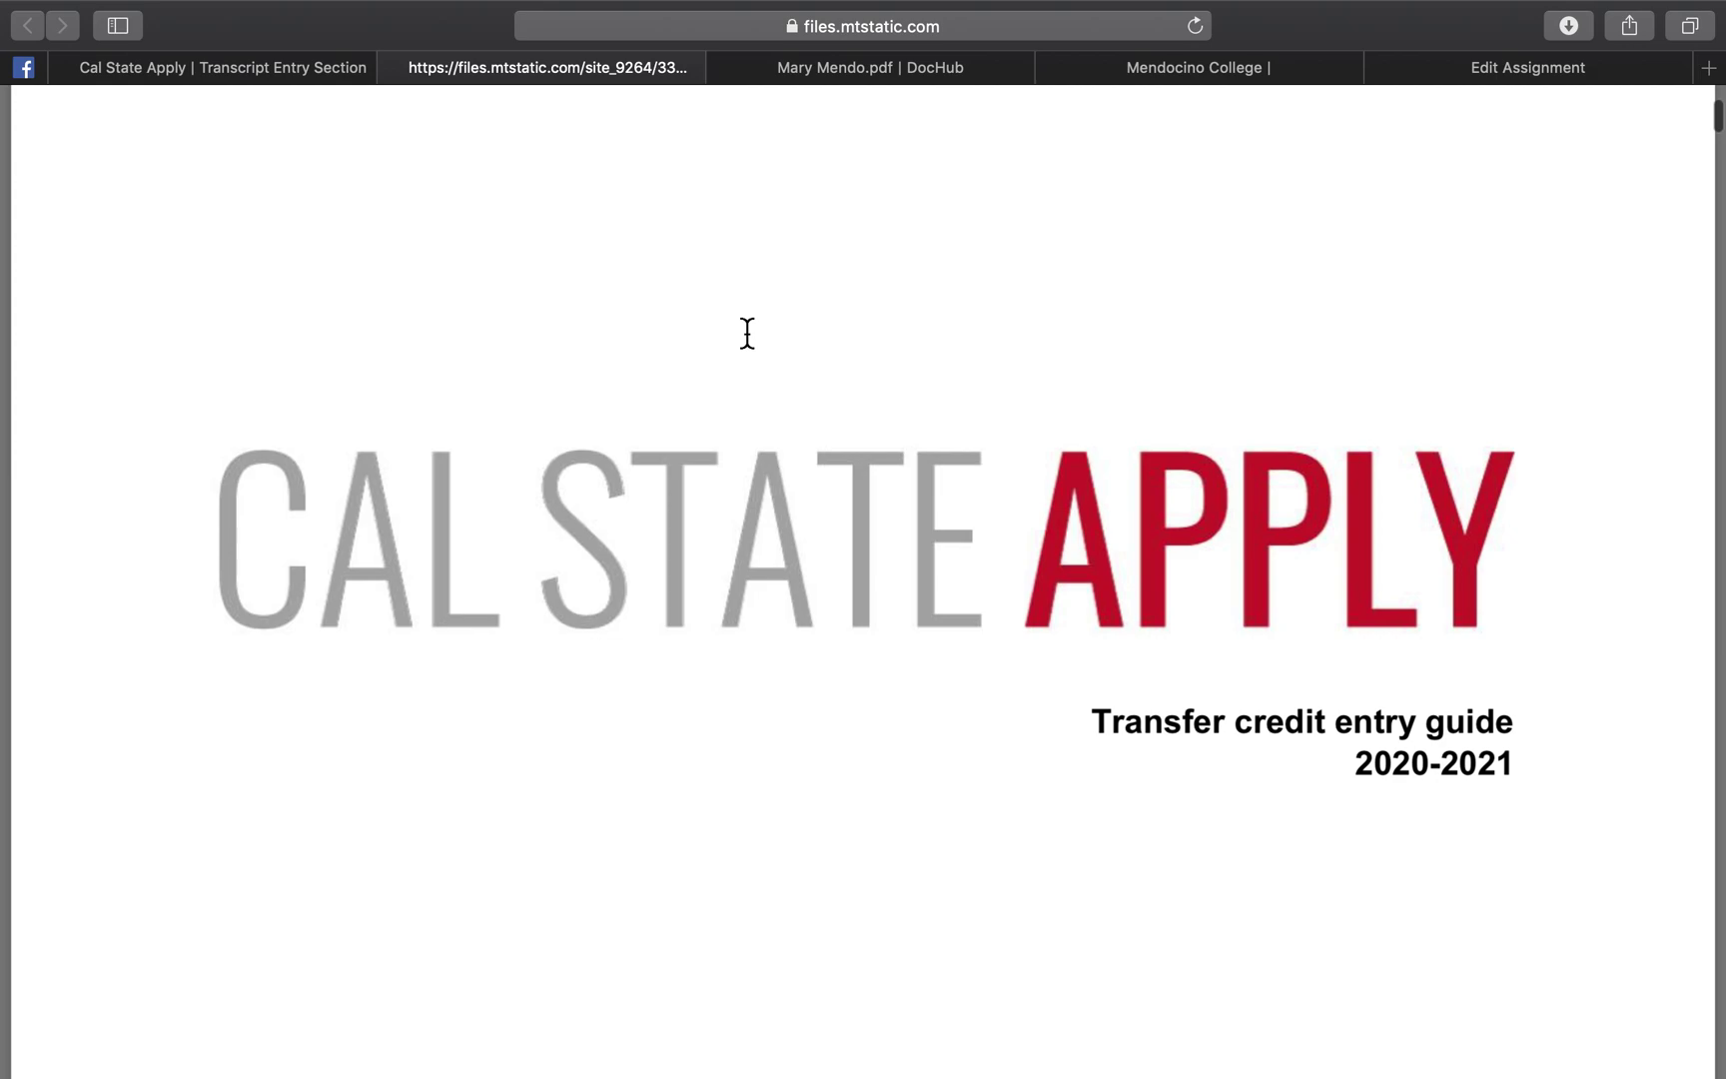
{"action": "scroll", "coordinate": [748, 333], "scroll_direction": "down", "scroll_amount": 20}
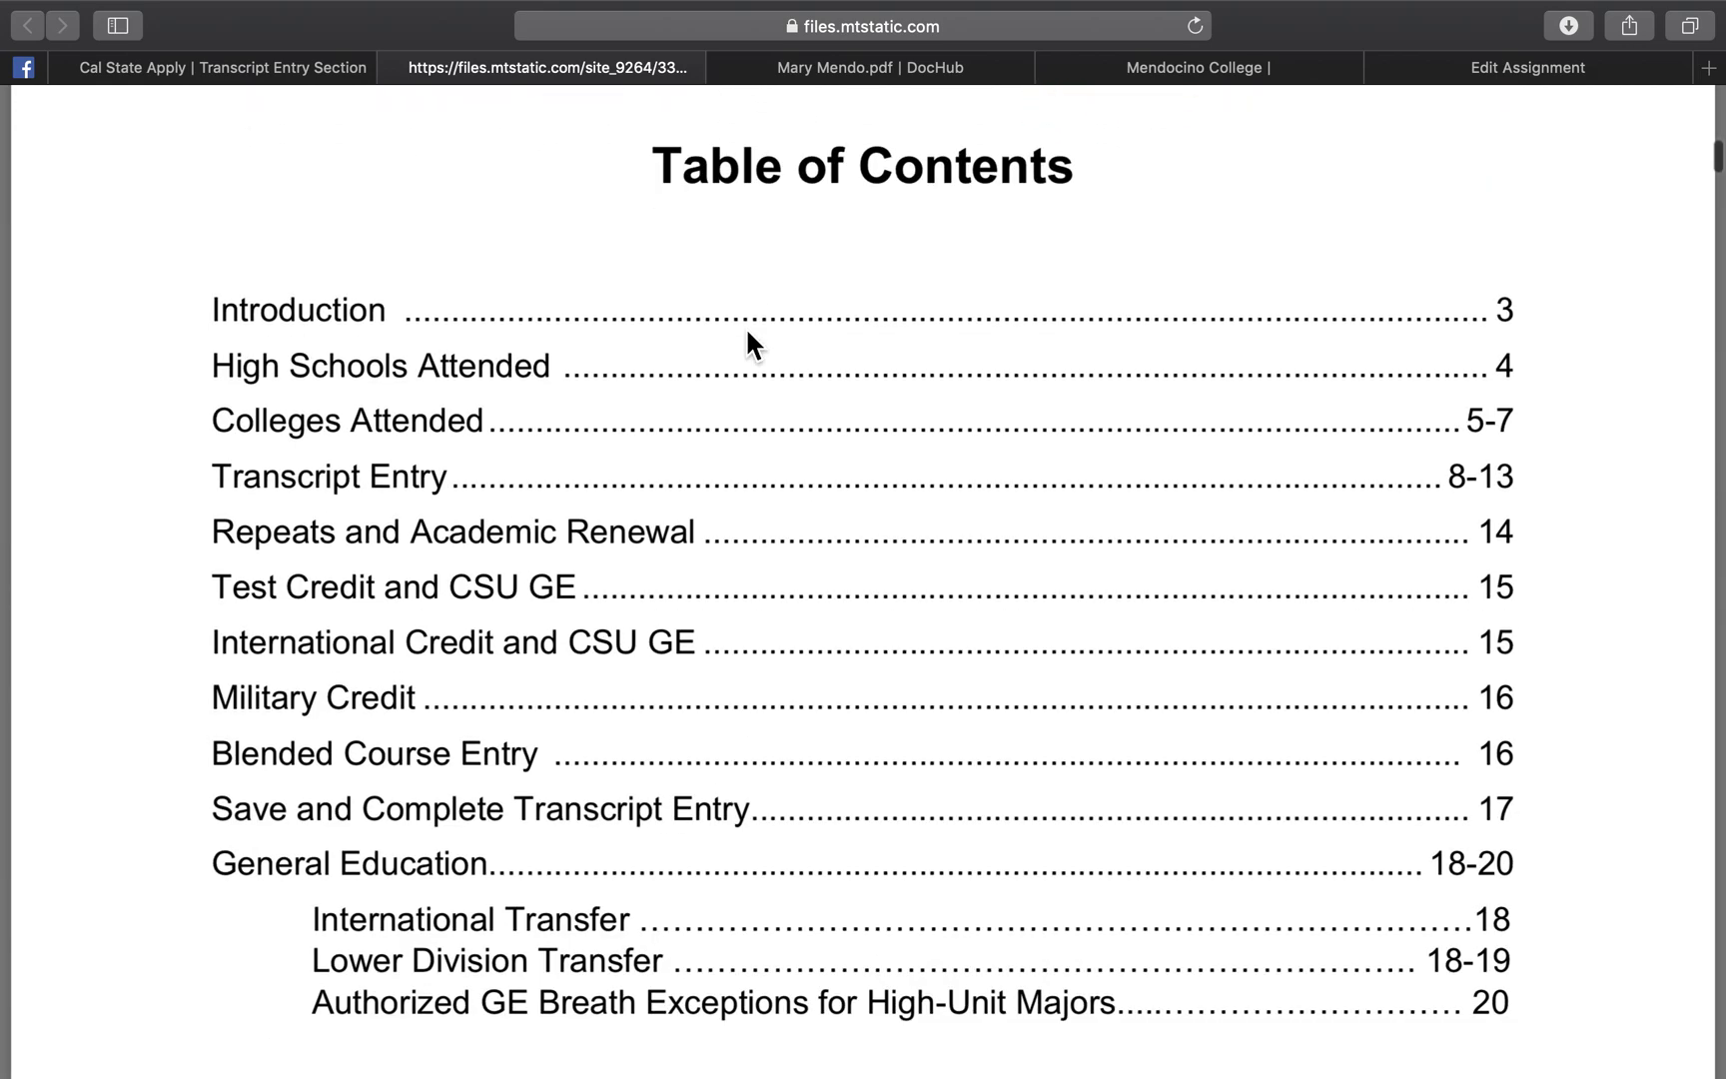
{"action": "scroll", "coordinate": [746, 327], "scroll_direction": "down", "scroll_amount": 5}
{"action": "scroll", "coordinate": [746, 325], "scroll_direction": "up", "scroll_amount": 10}
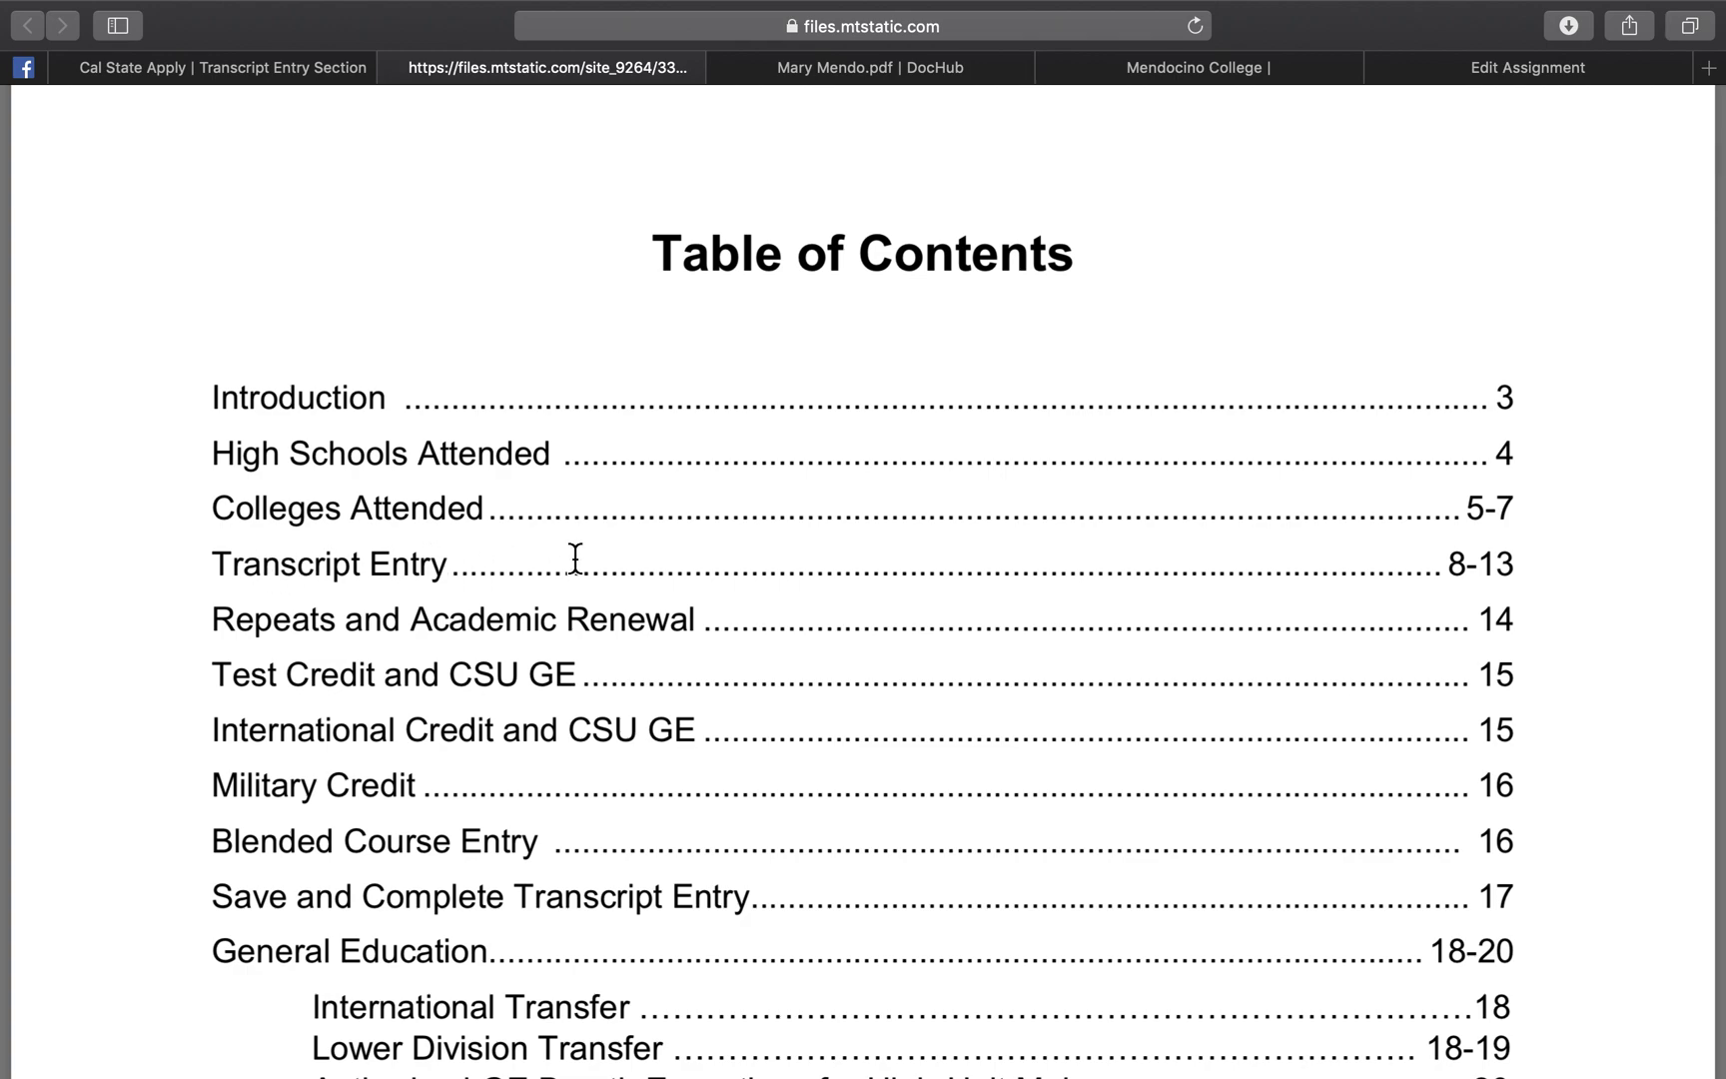
Step: Switch back to Cal State Apply, start the Mendocino College transcript and add its first semester
{"action": "left_click", "coordinate": [225, 68]}
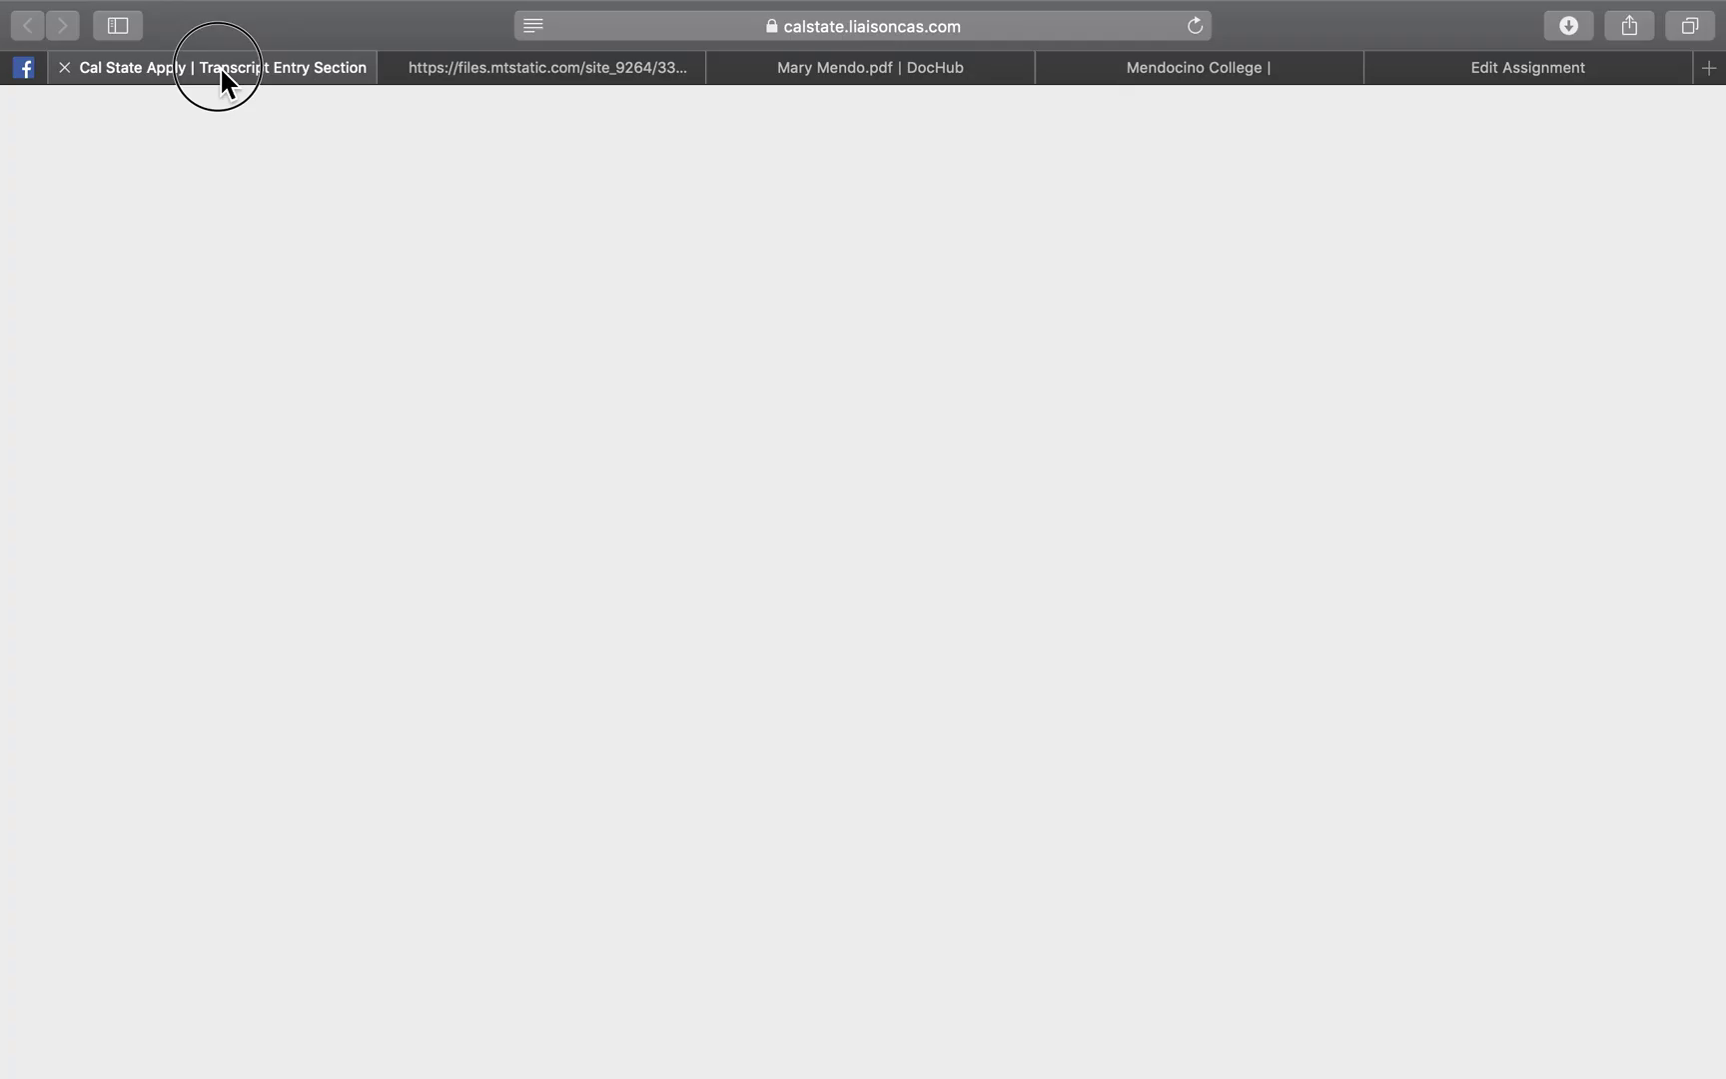
{"action": "scroll", "coordinate": [966, 625], "scroll_direction": "down", "scroll_amount": 2}
{"action": "scroll", "coordinate": [966, 625], "scroll_direction": "down", "scroll_amount": 1}
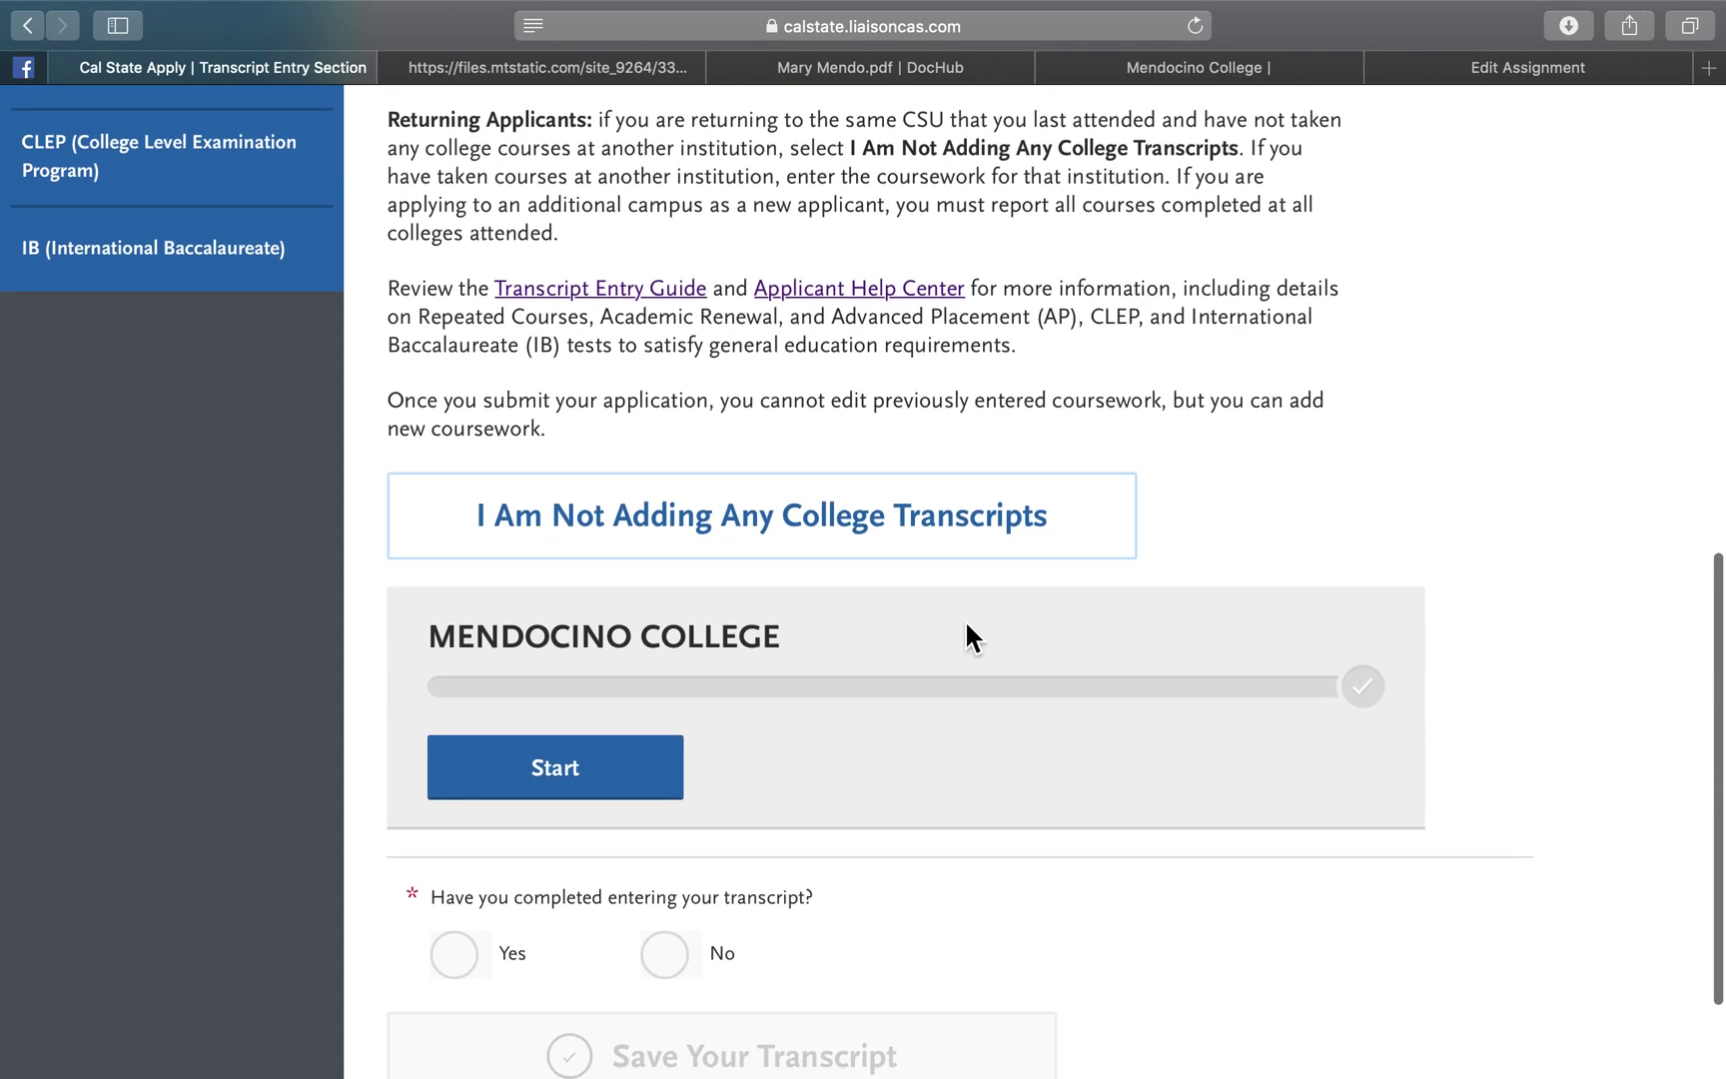
{"action": "scroll", "coordinate": [966, 623], "scroll_direction": "down", "scroll_amount": 2}
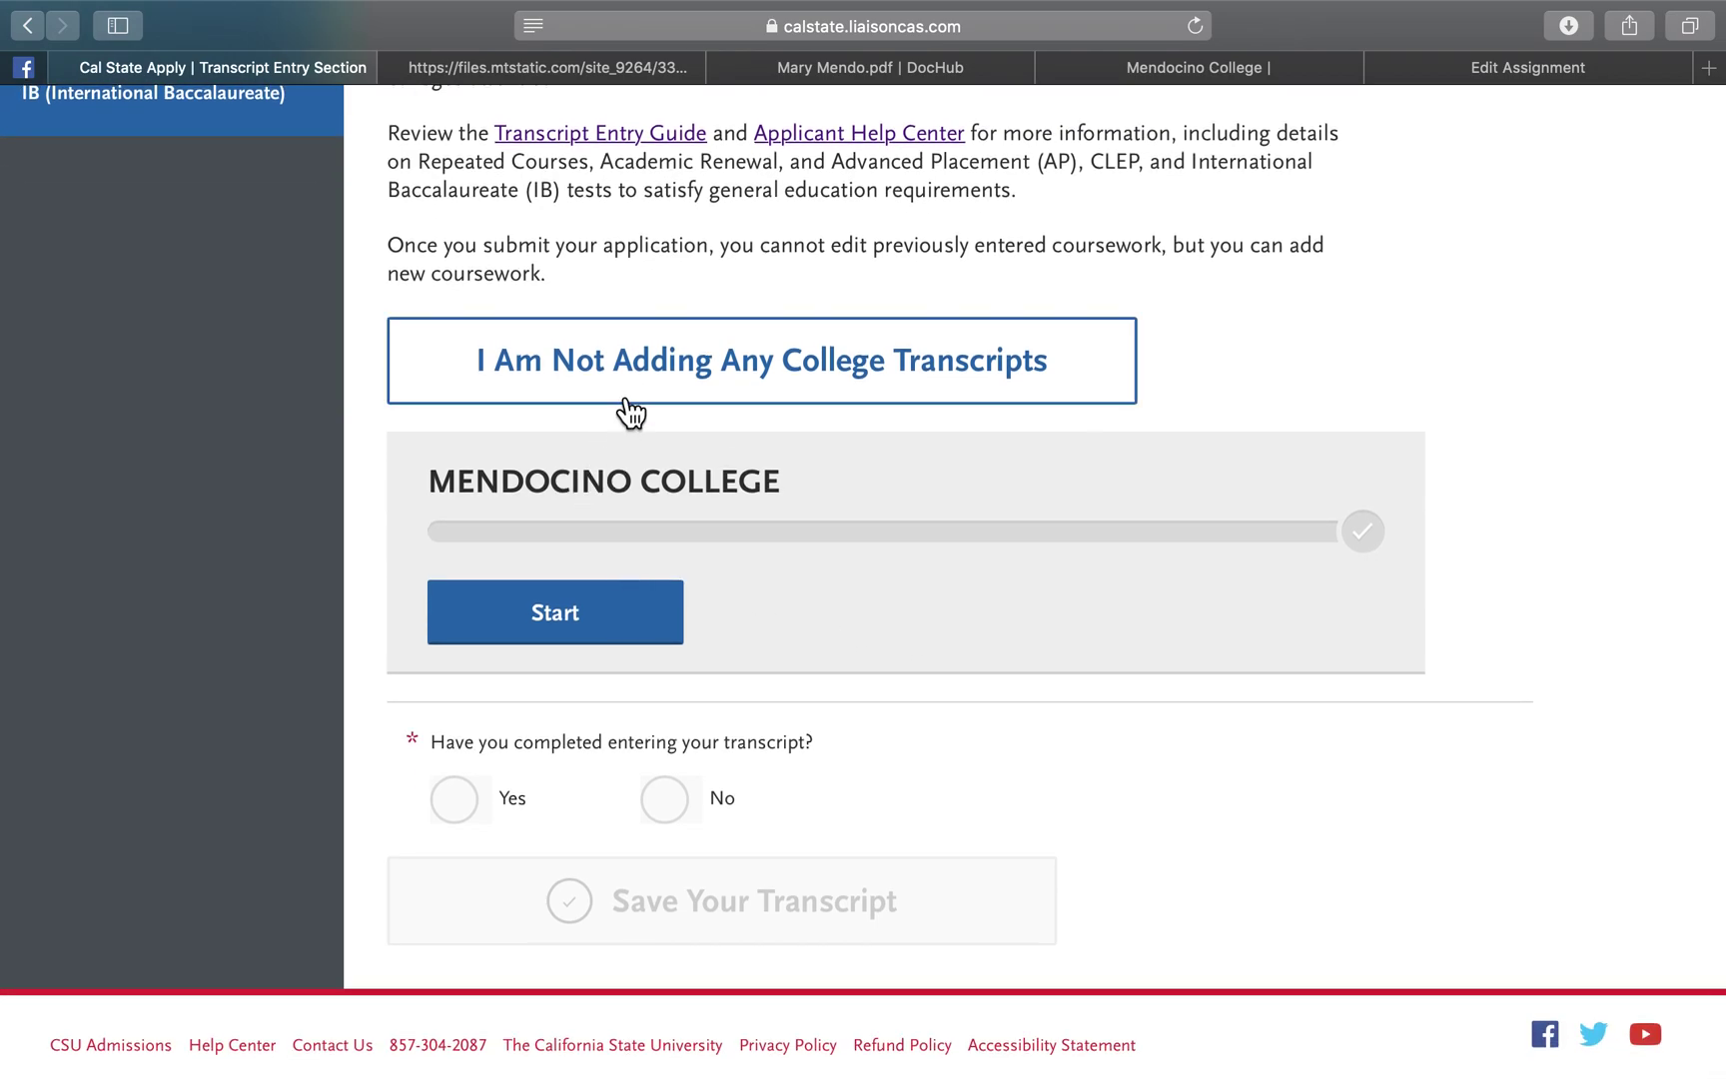
{"action": "left_click", "coordinate": [577, 624]}
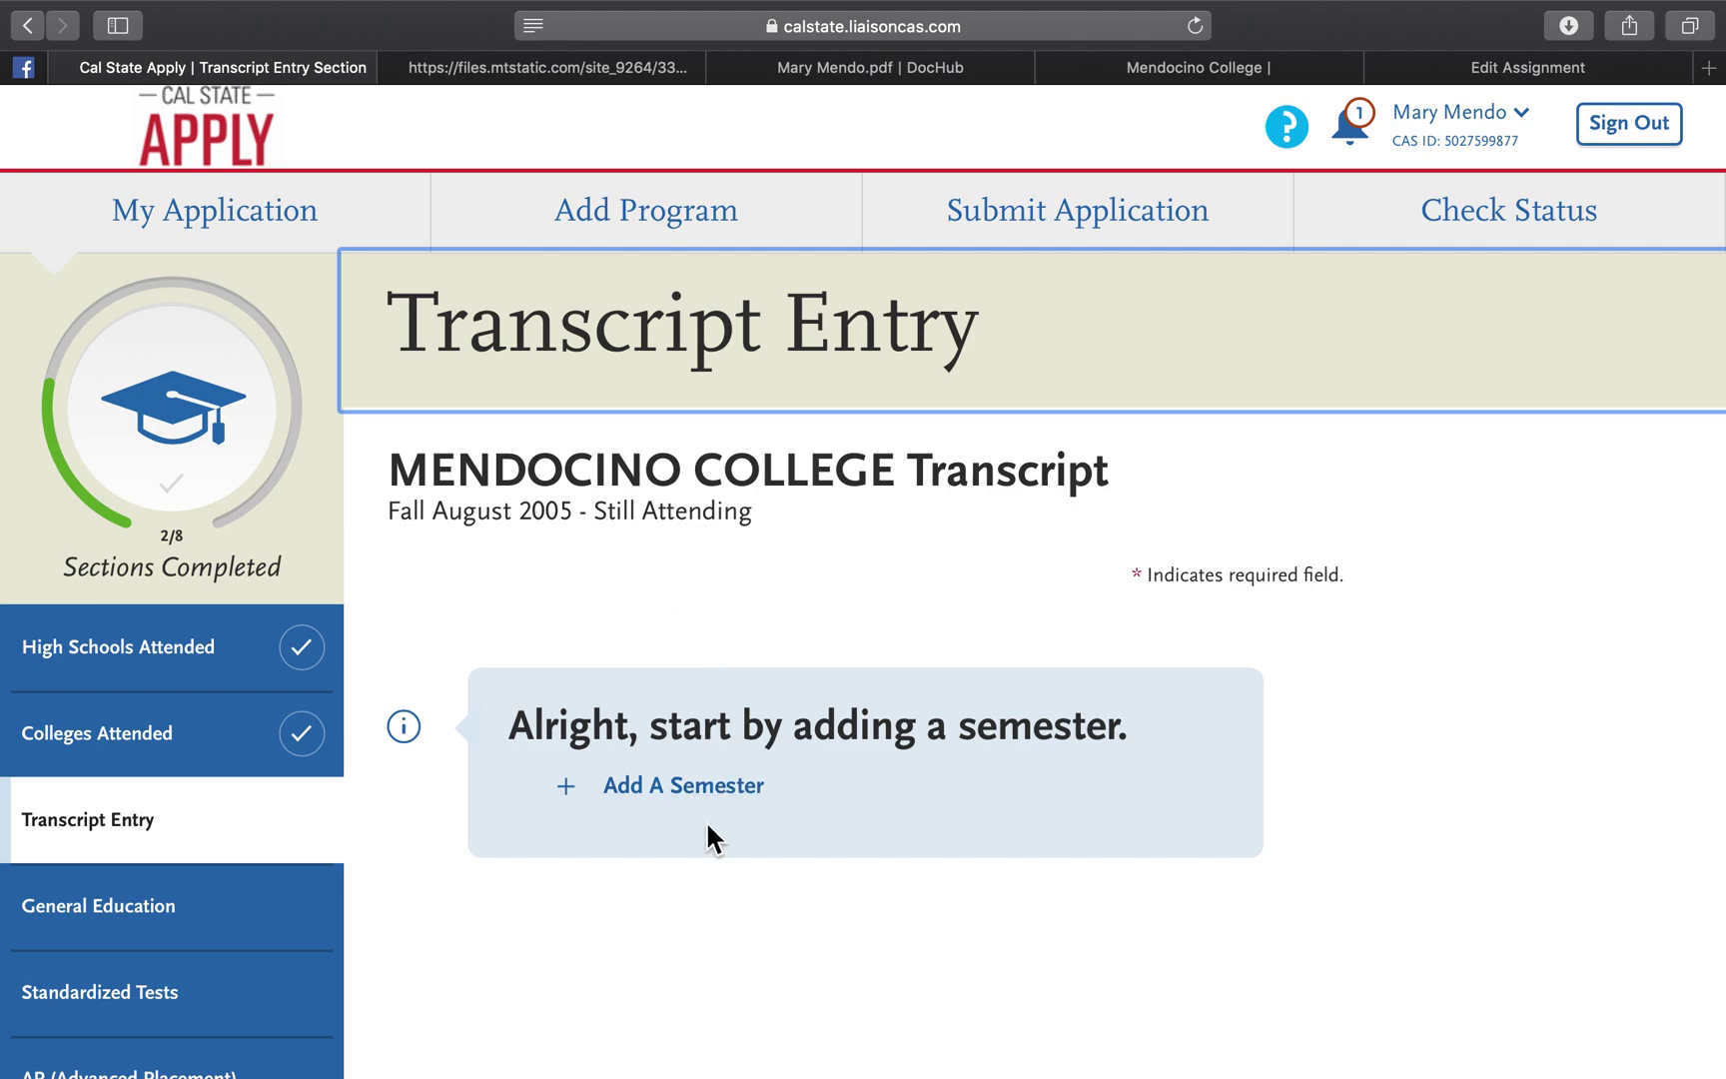
{"action": "left_click", "coordinate": [702, 789]}
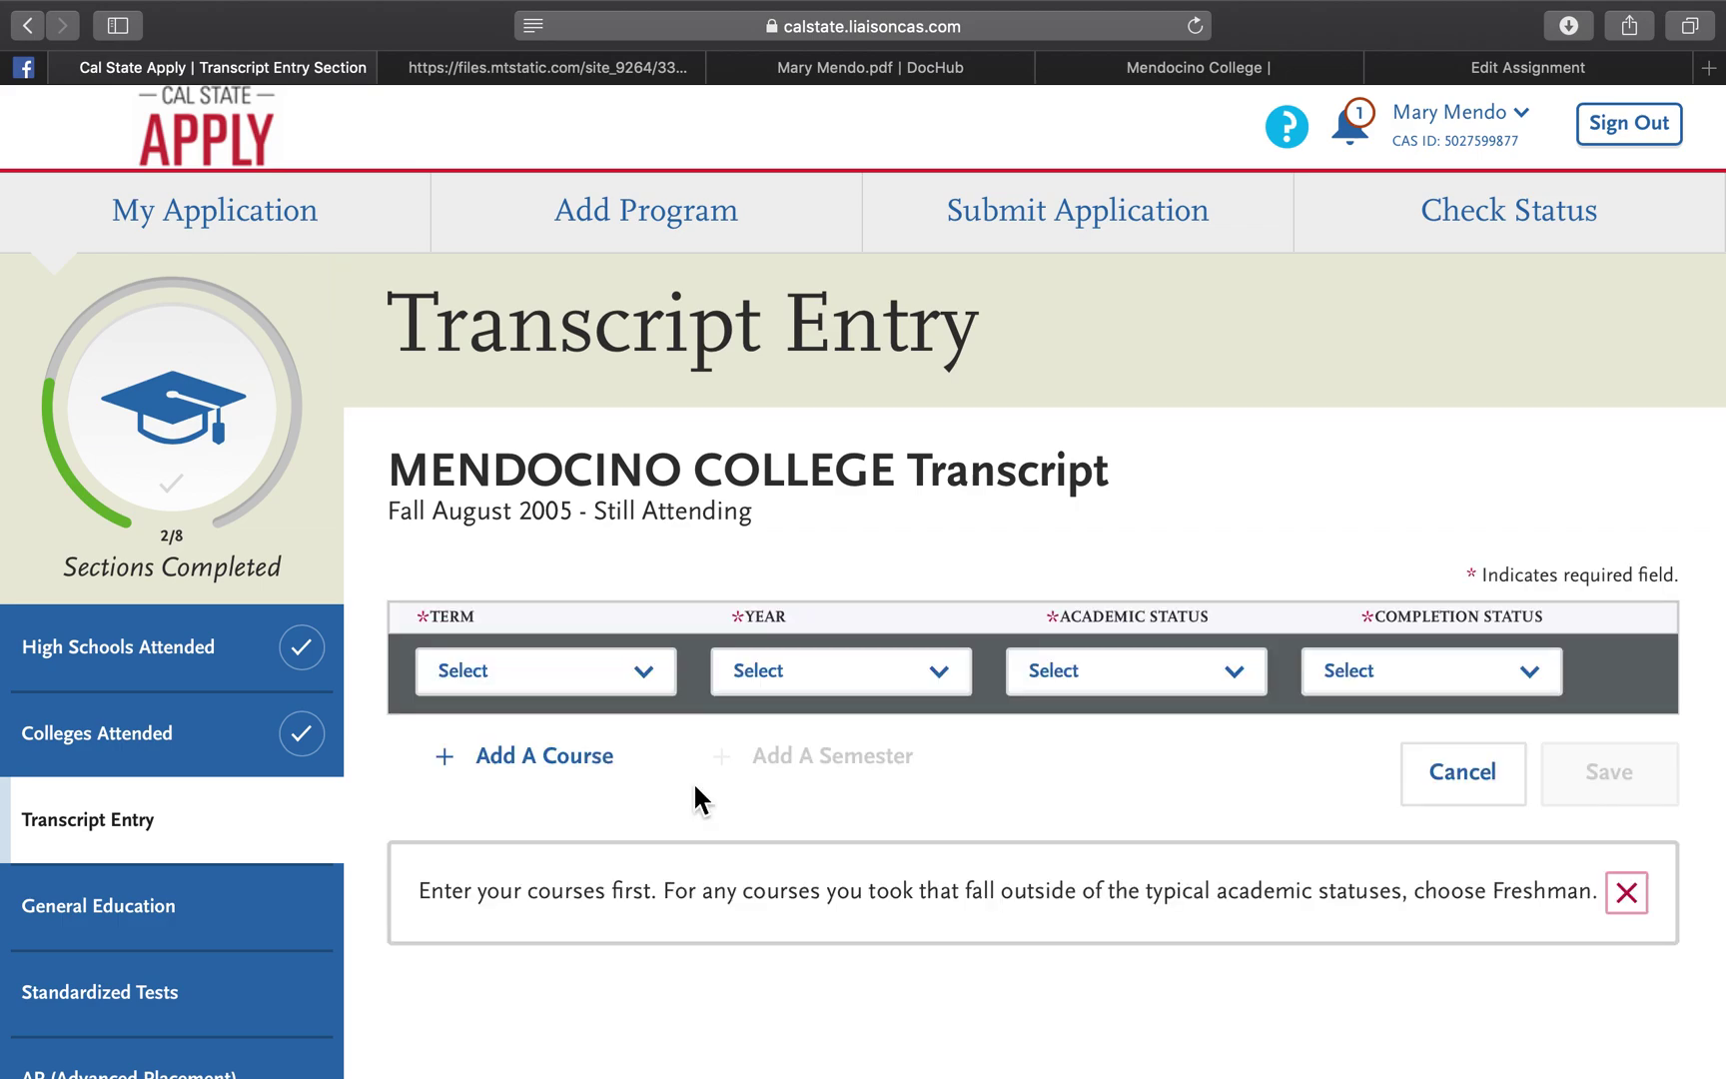
Step: Consult the transcript in DocHub for the earliest term, and set the new semester's term to Fall and year to 2005 in Cal State Apply
{"action": "left_click", "coordinate": [813, 72]}
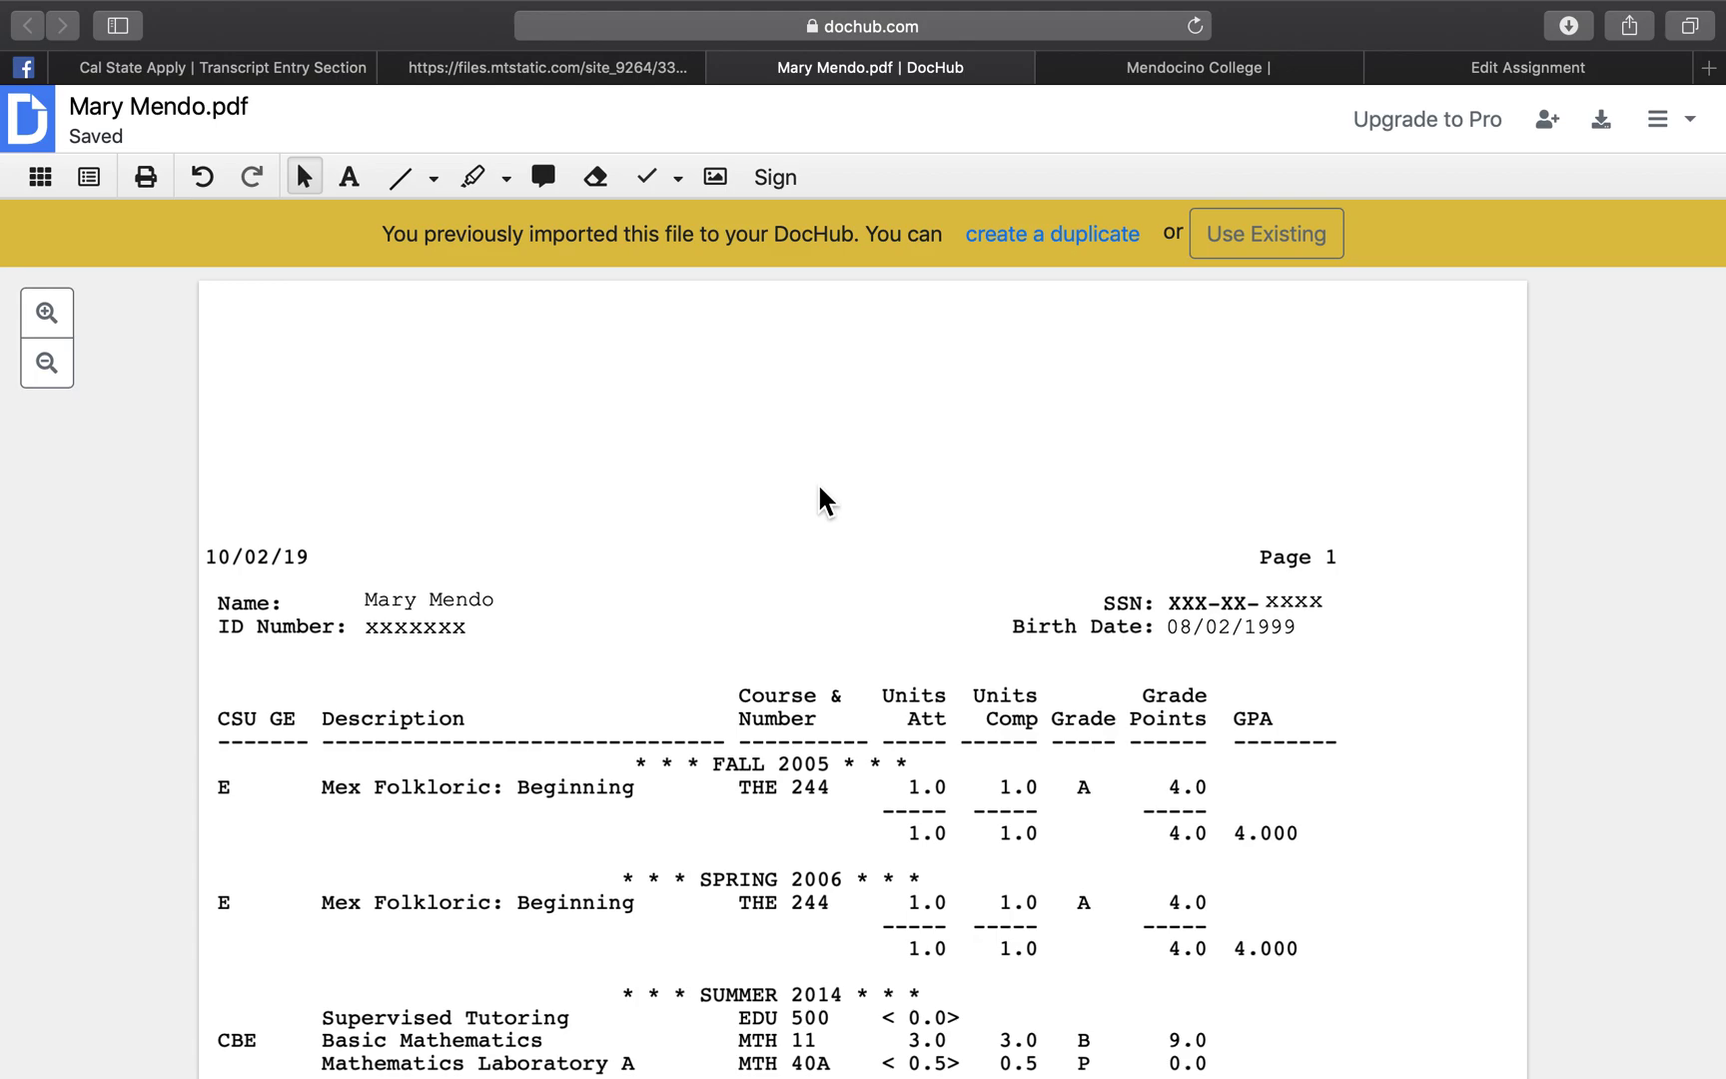
{"action": "scroll", "coordinate": [906, 562], "scroll_direction": "down", "scroll_amount": 3}
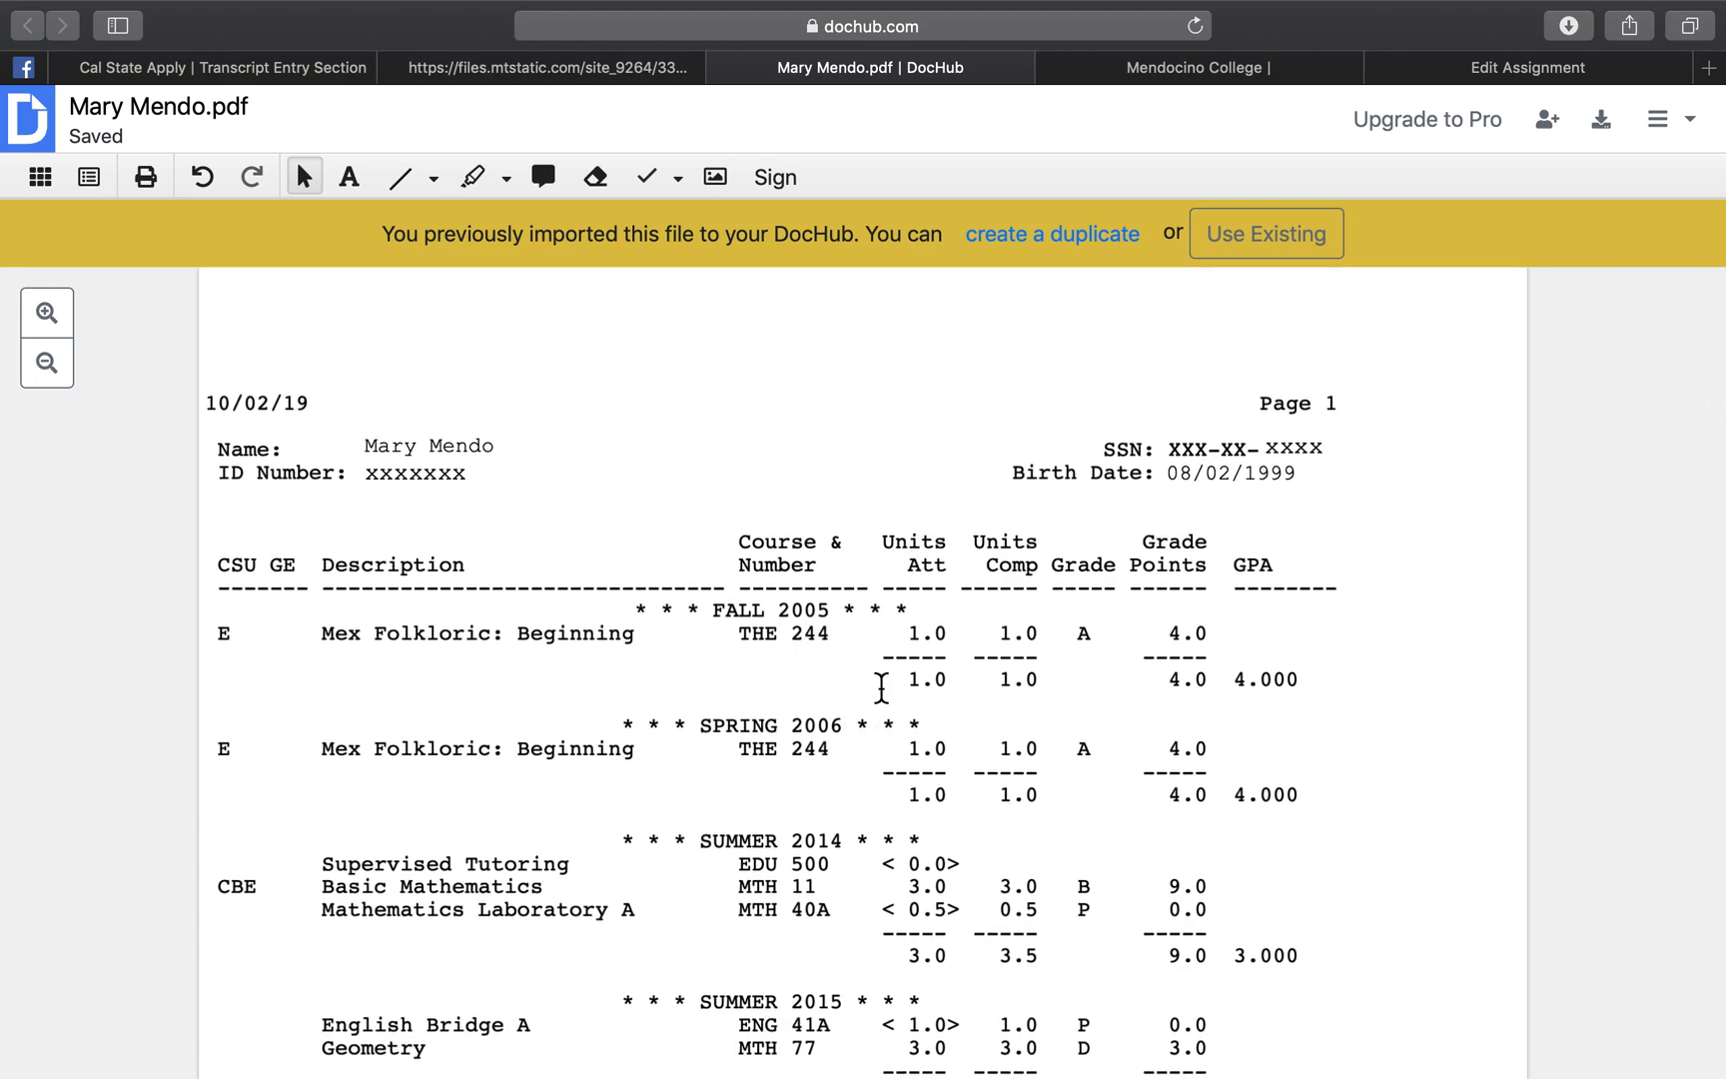
{"action": "scroll", "coordinate": [720, 781], "scroll_direction": "down", "scroll_amount": 5}
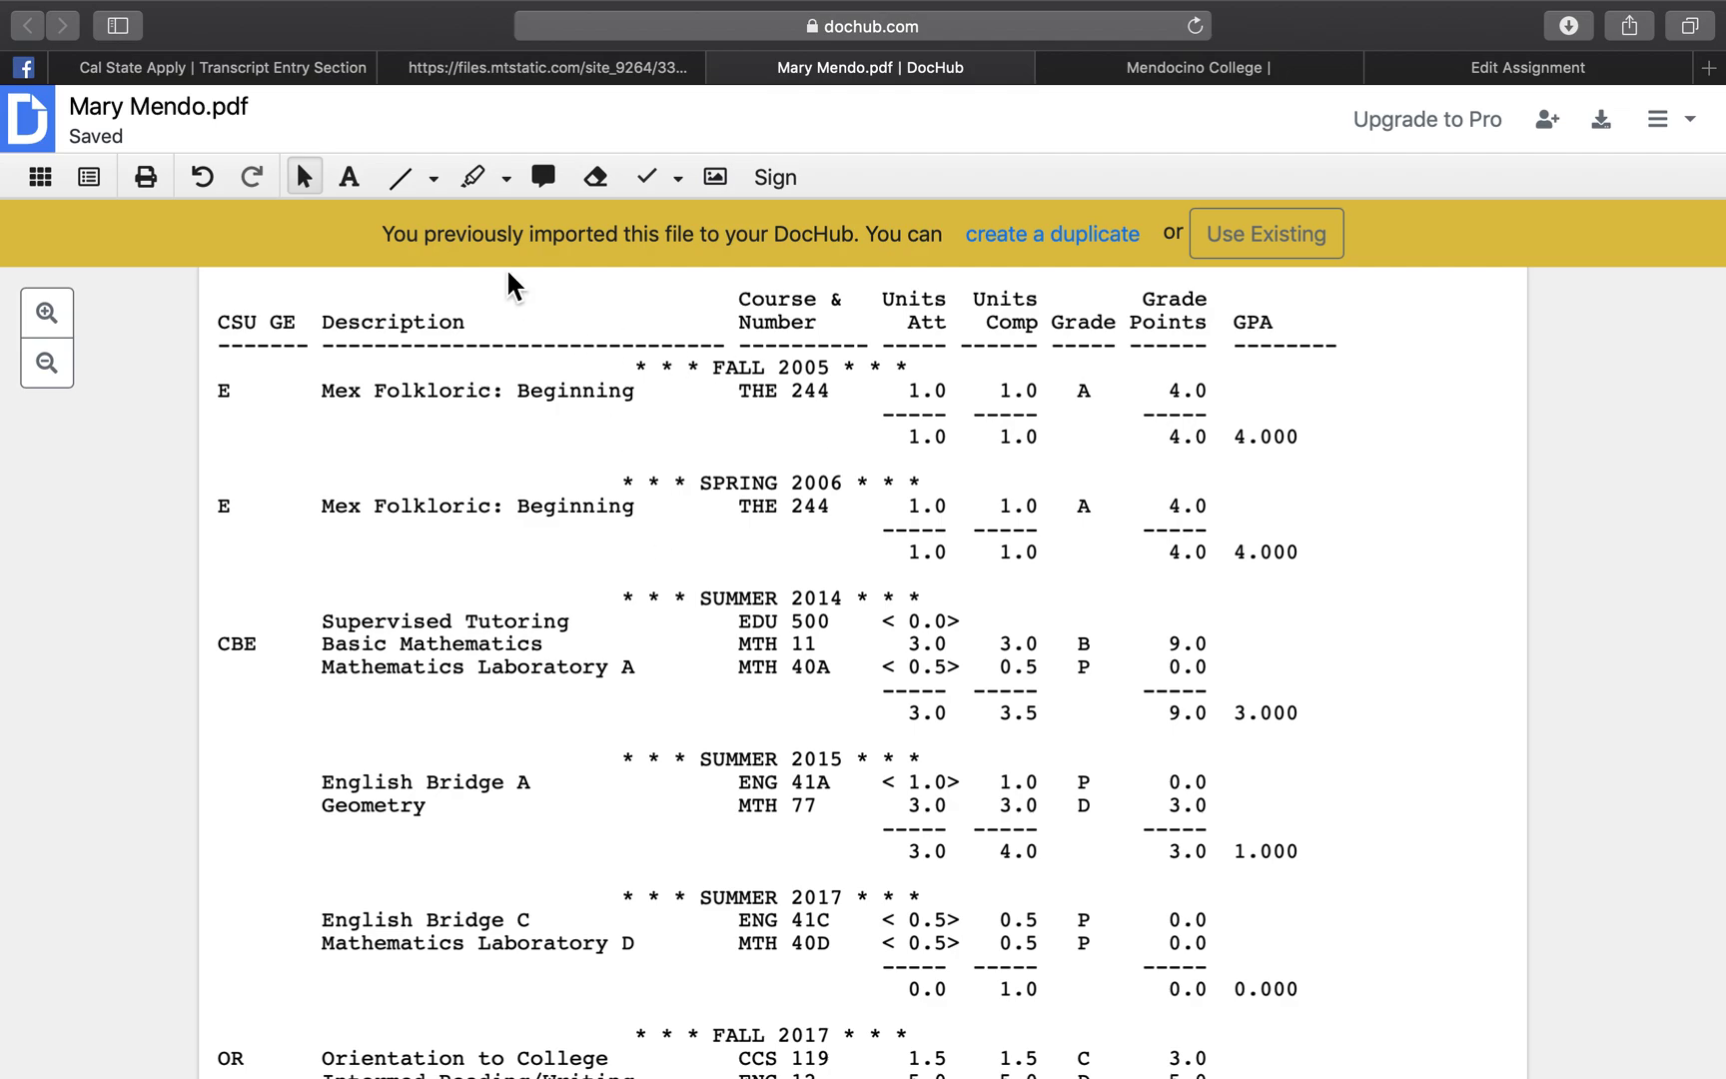
{"action": "scroll", "coordinate": [608, 419], "scroll_direction": "up", "scroll_amount": 1}
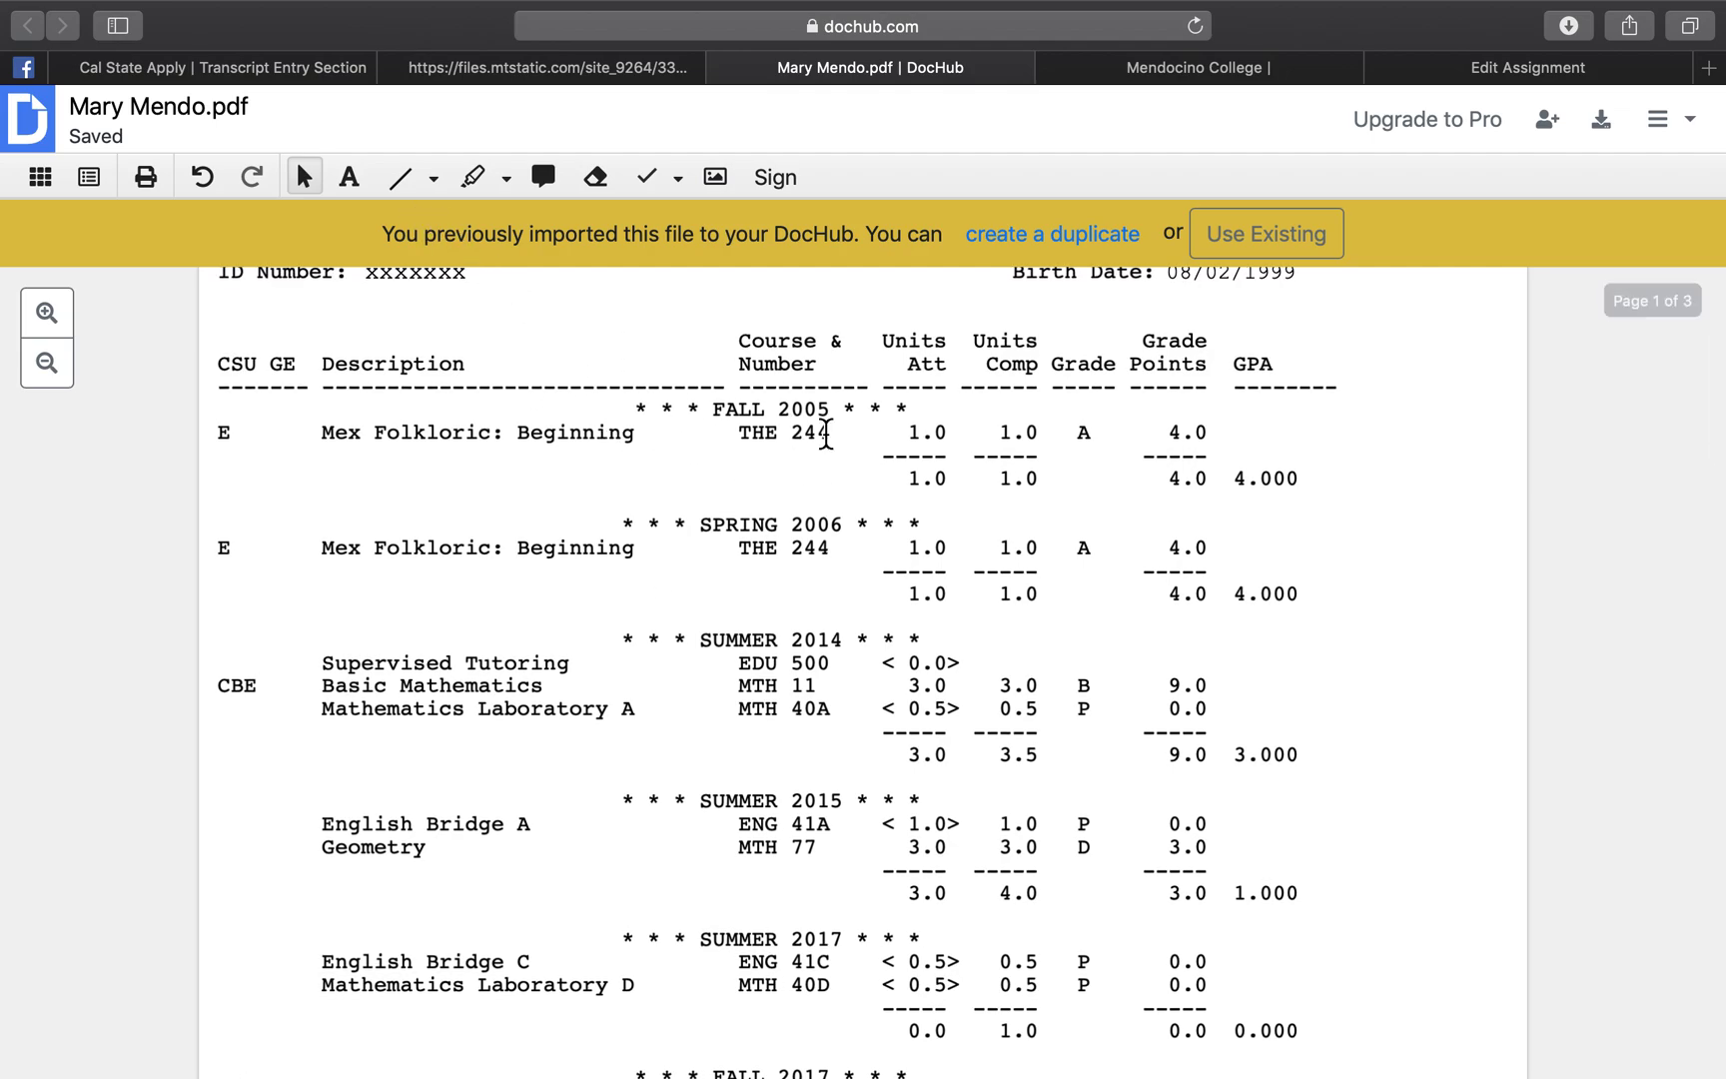
{"action": "left_click", "coordinate": [292, 67]}
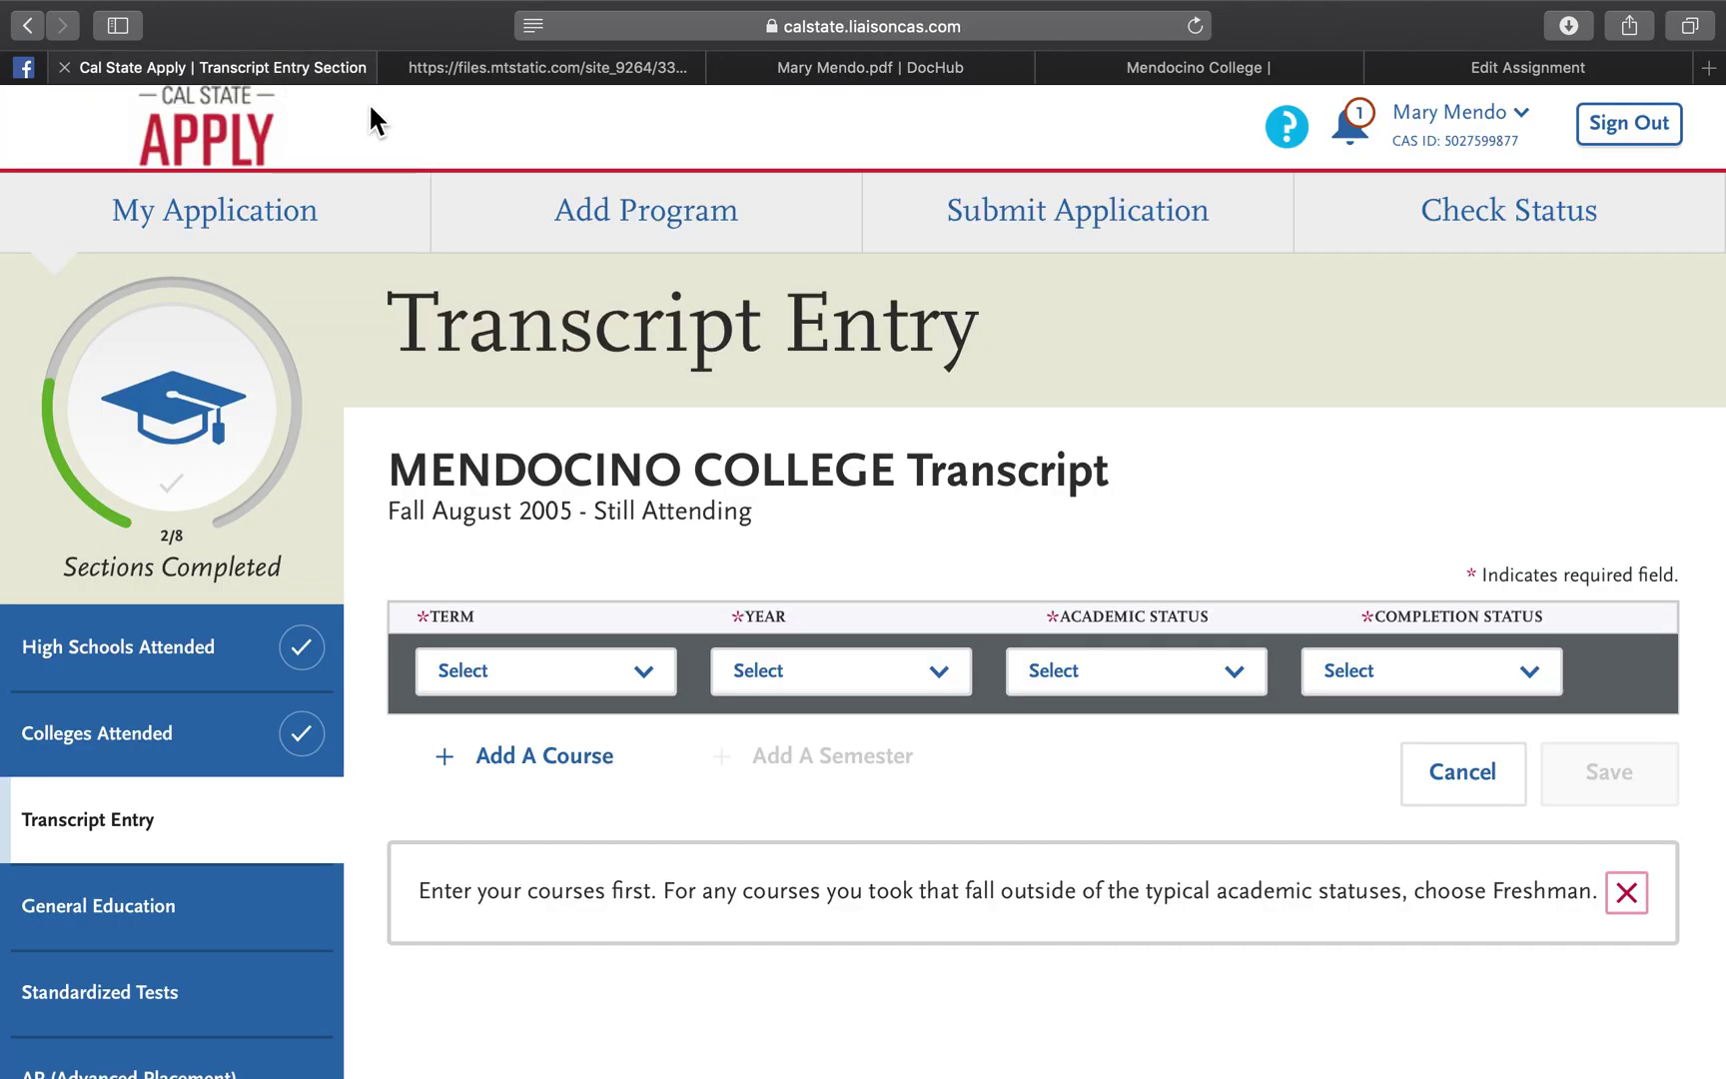
{"action": "left_click", "coordinate": [619, 665]}
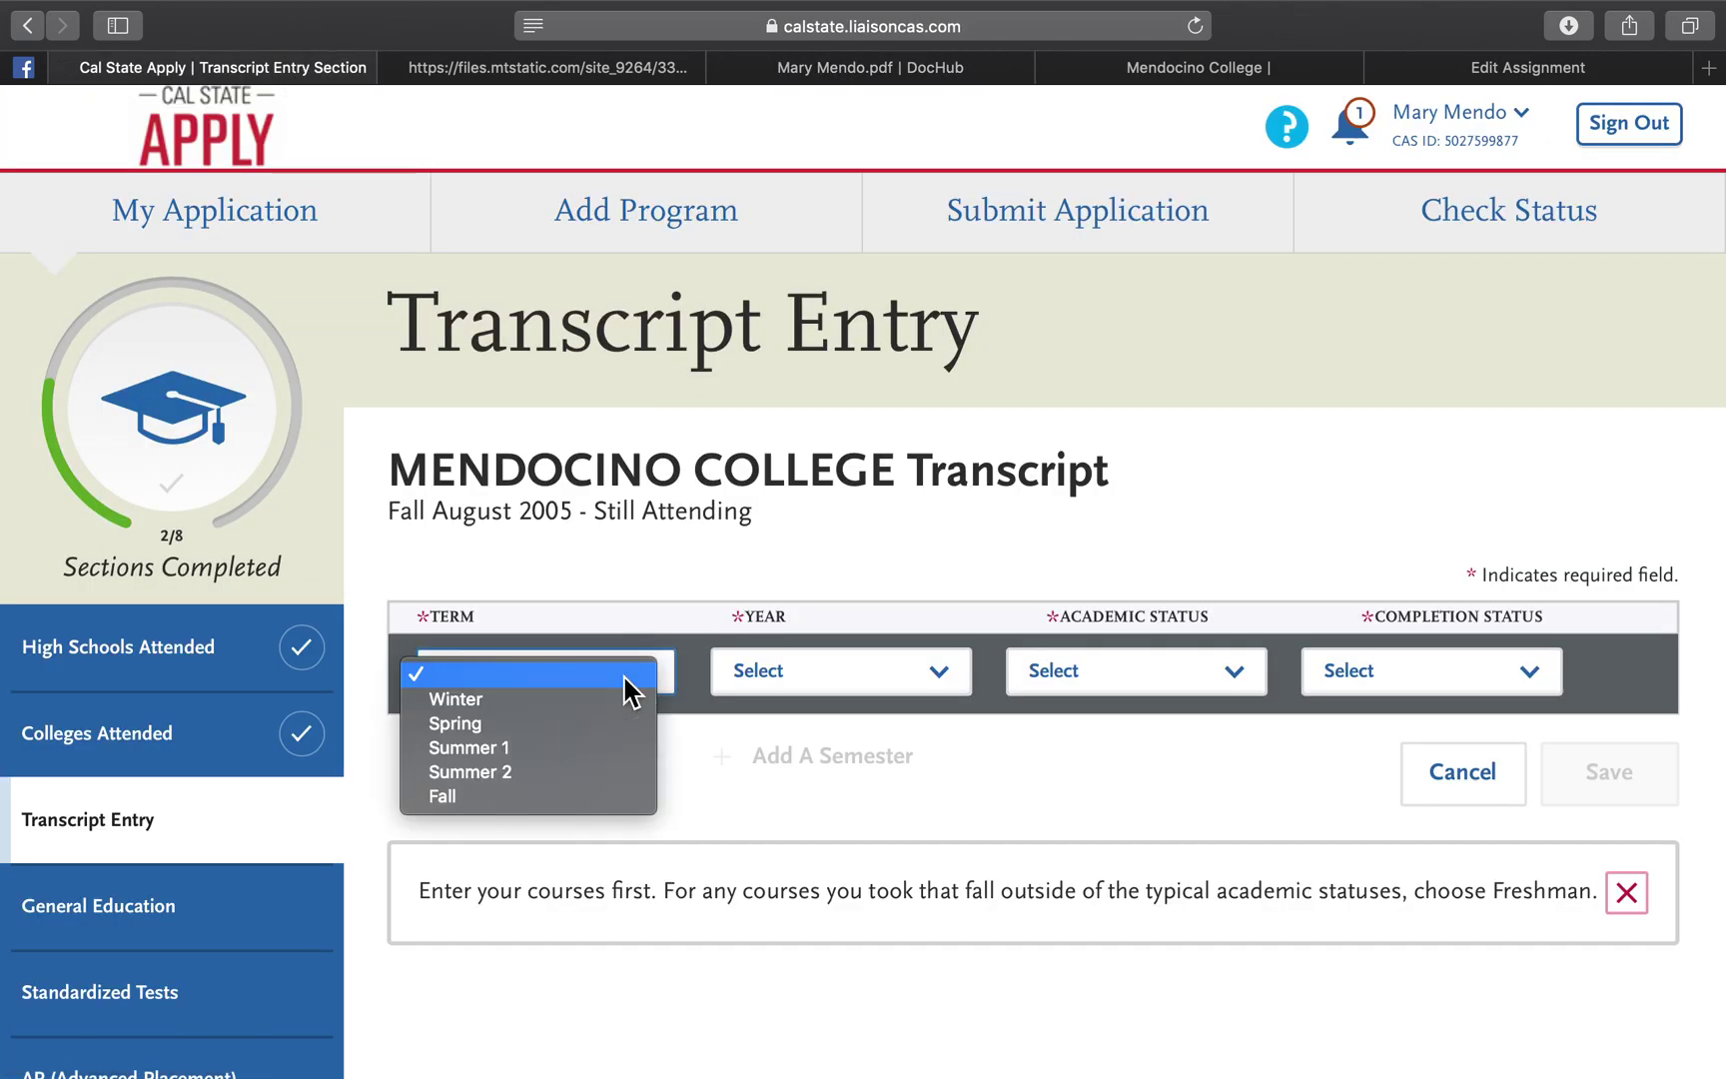
{"action": "left_click", "coordinate": [497, 797]}
{"action": "left_click", "coordinate": [889, 672]}
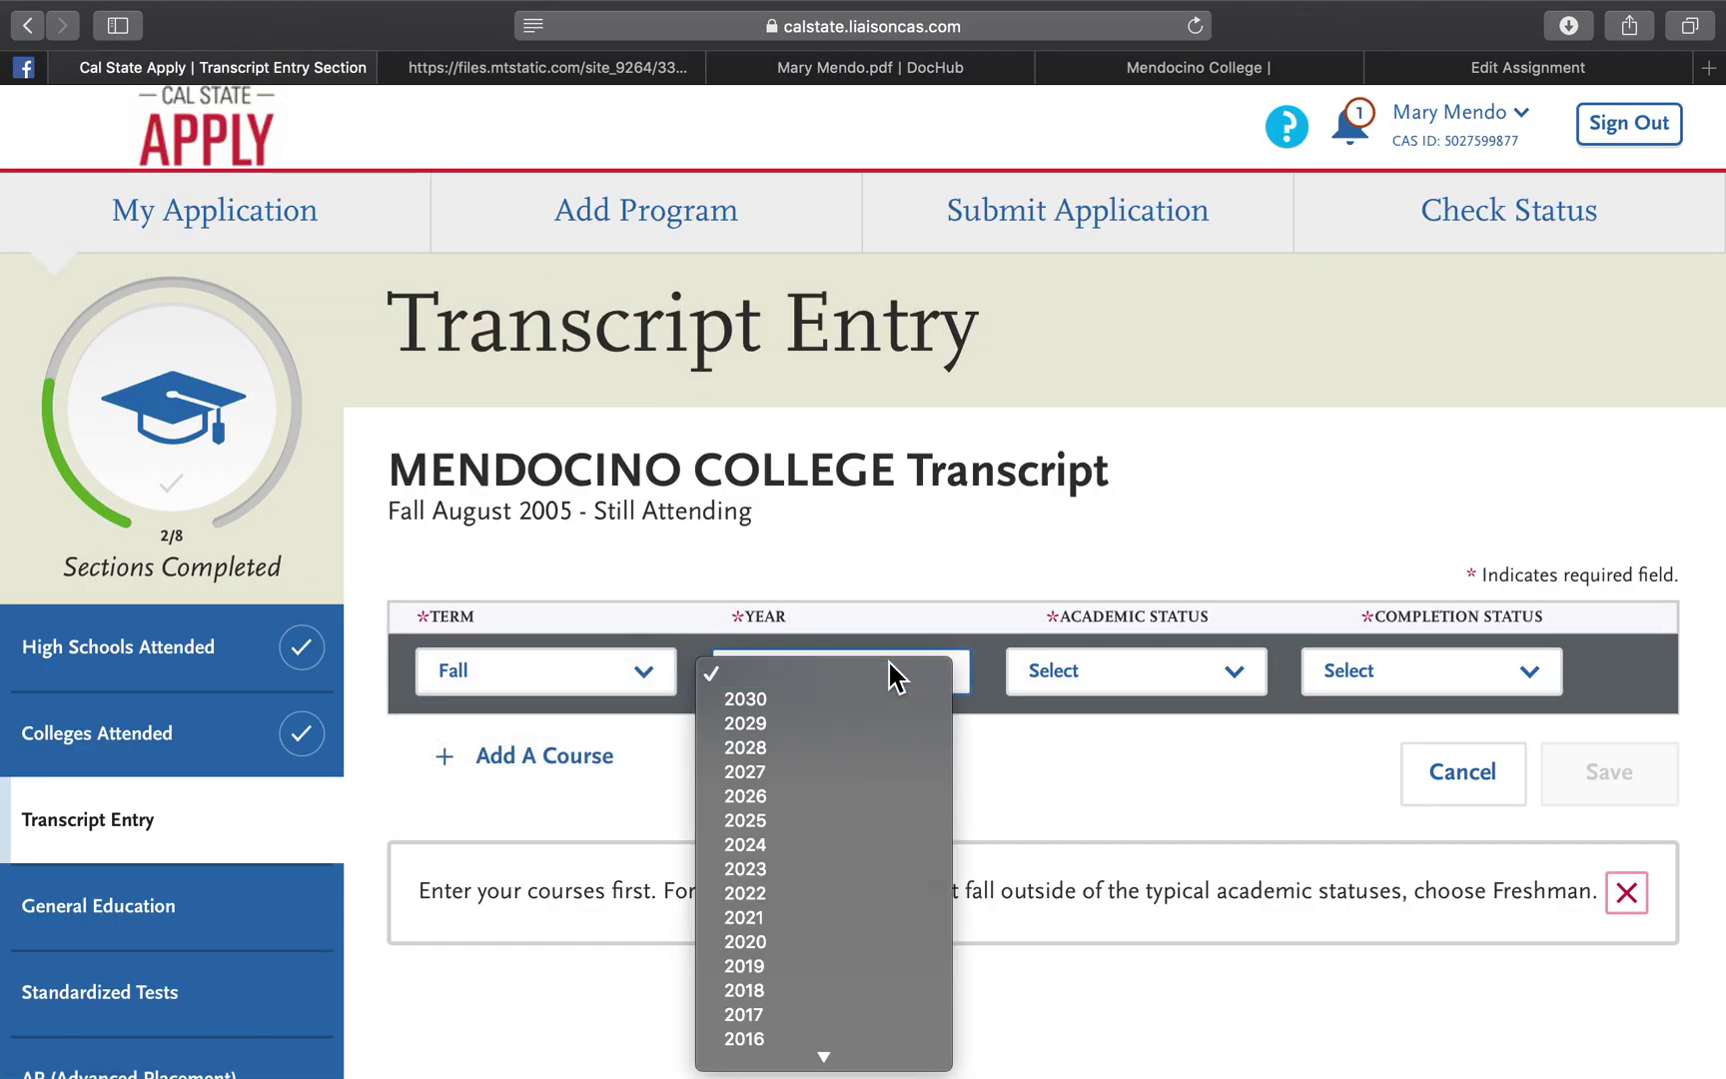
{"action": "scroll", "coordinate": [819, 1029], "scroll_direction": "down", "scroll_amount": 2}
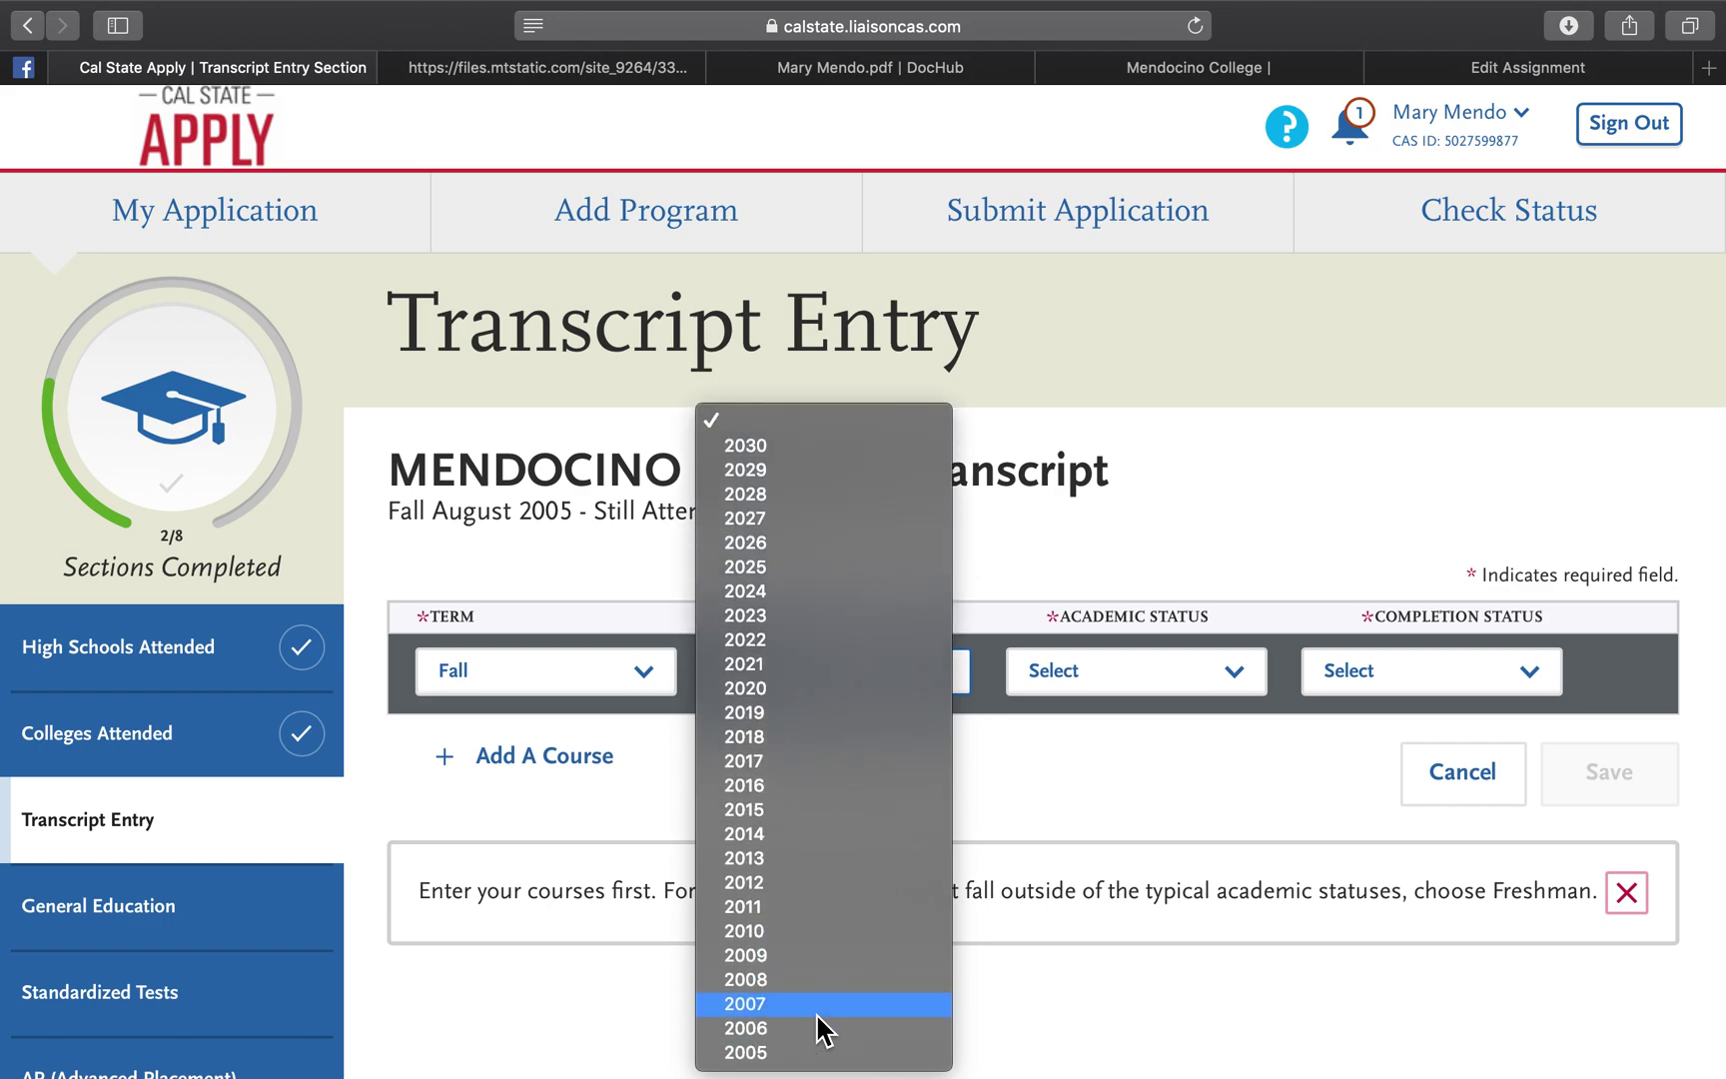
{"action": "left_click", "coordinate": [803, 1052]}
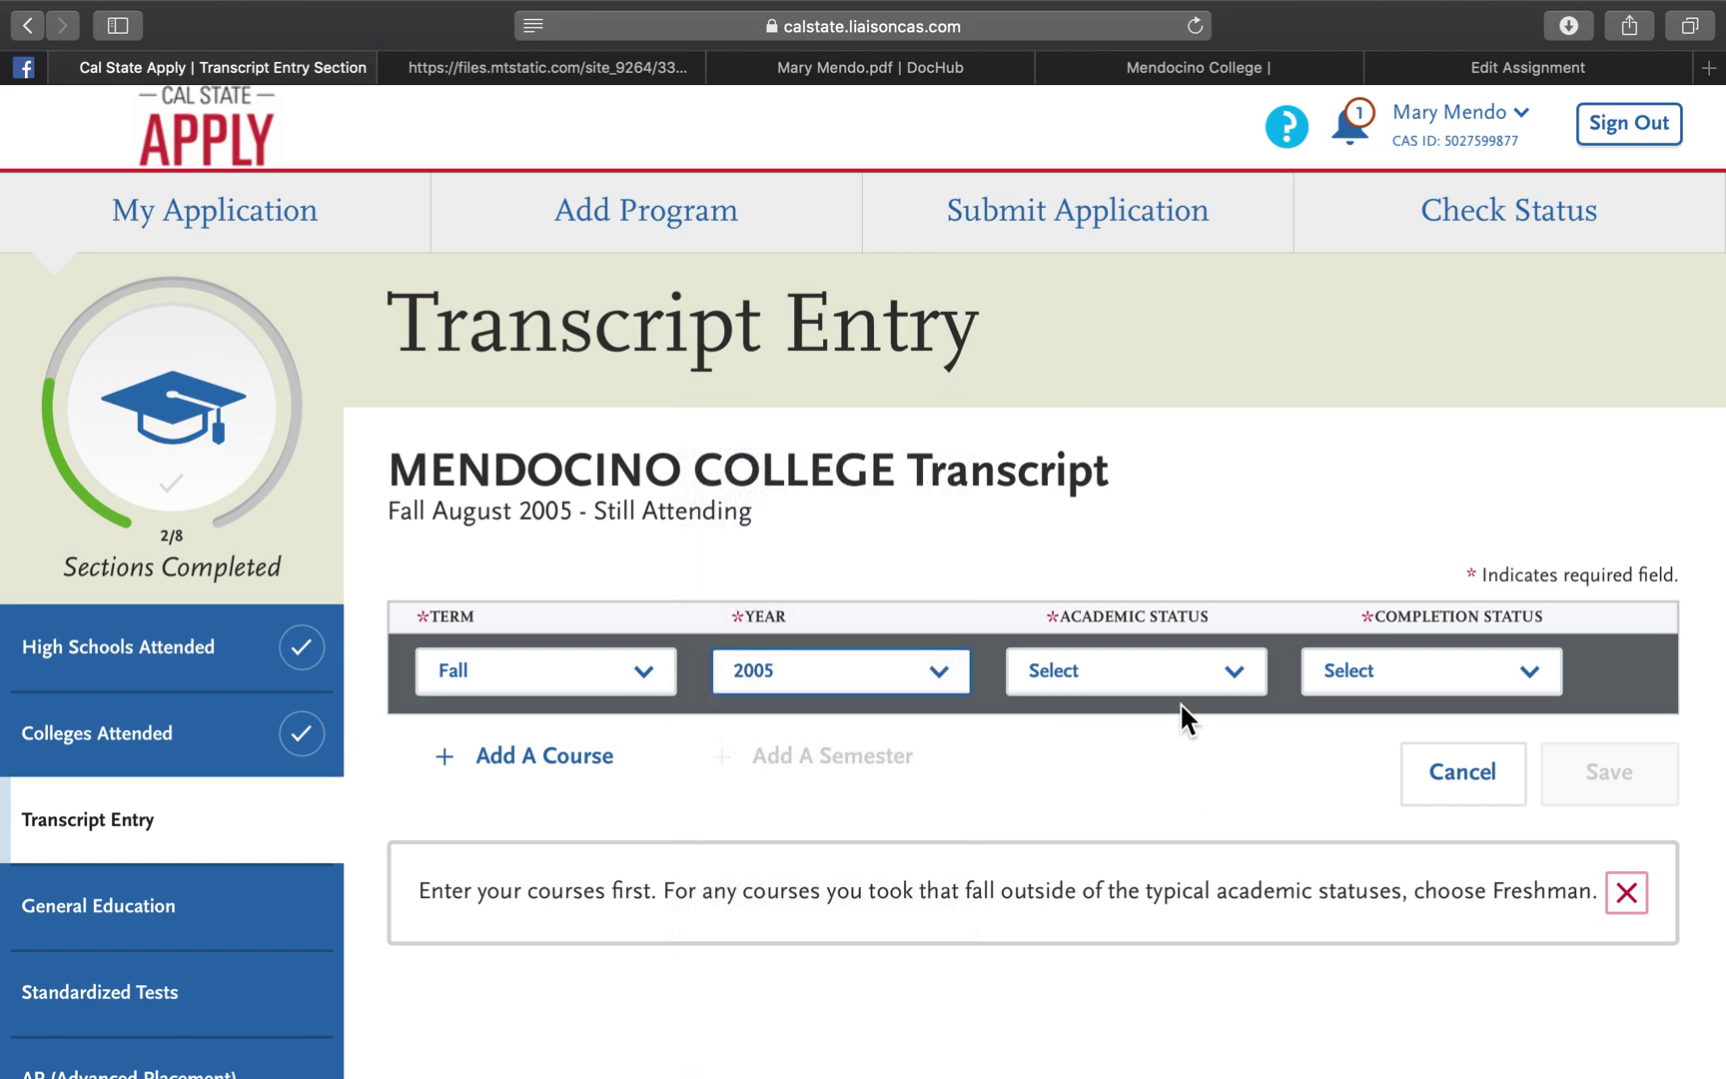
Step: Set the Fall 2005 semester's academic status to Freshman and its completion status to Completed
{"action": "left_click", "coordinate": [1159, 667]}
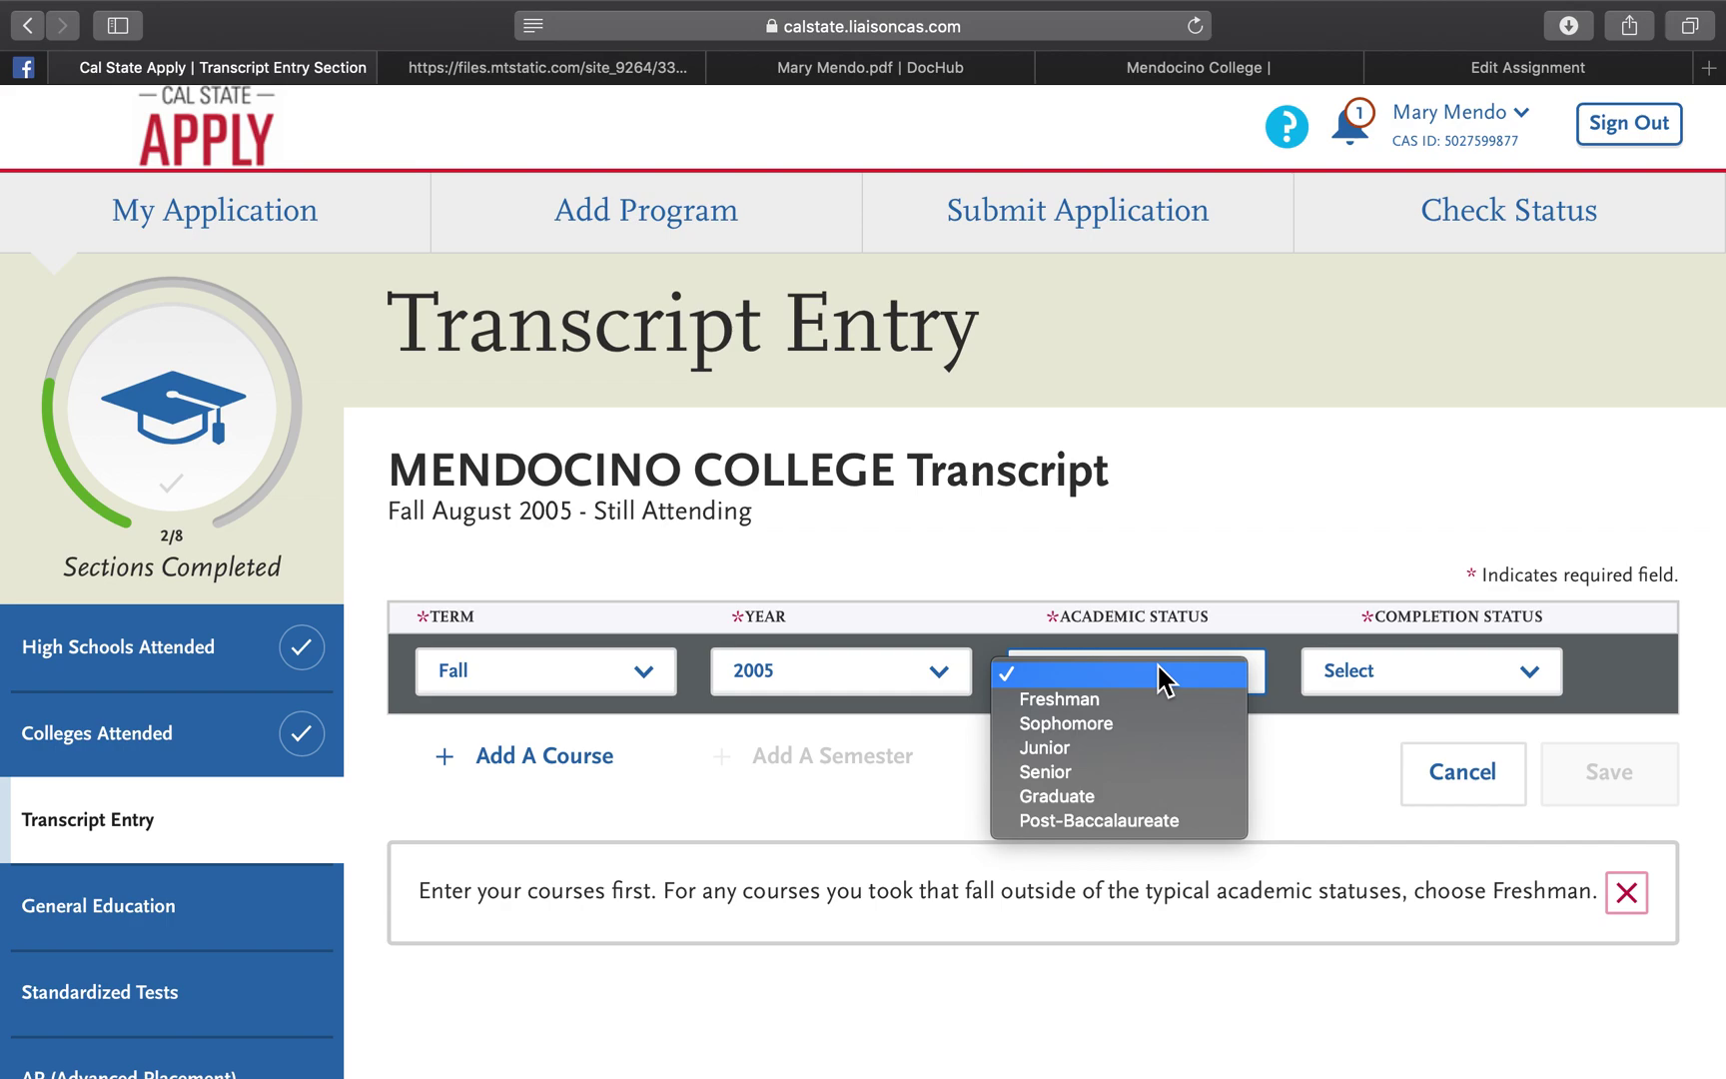
{"action": "left_click", "coordinate": [1140, 702]}
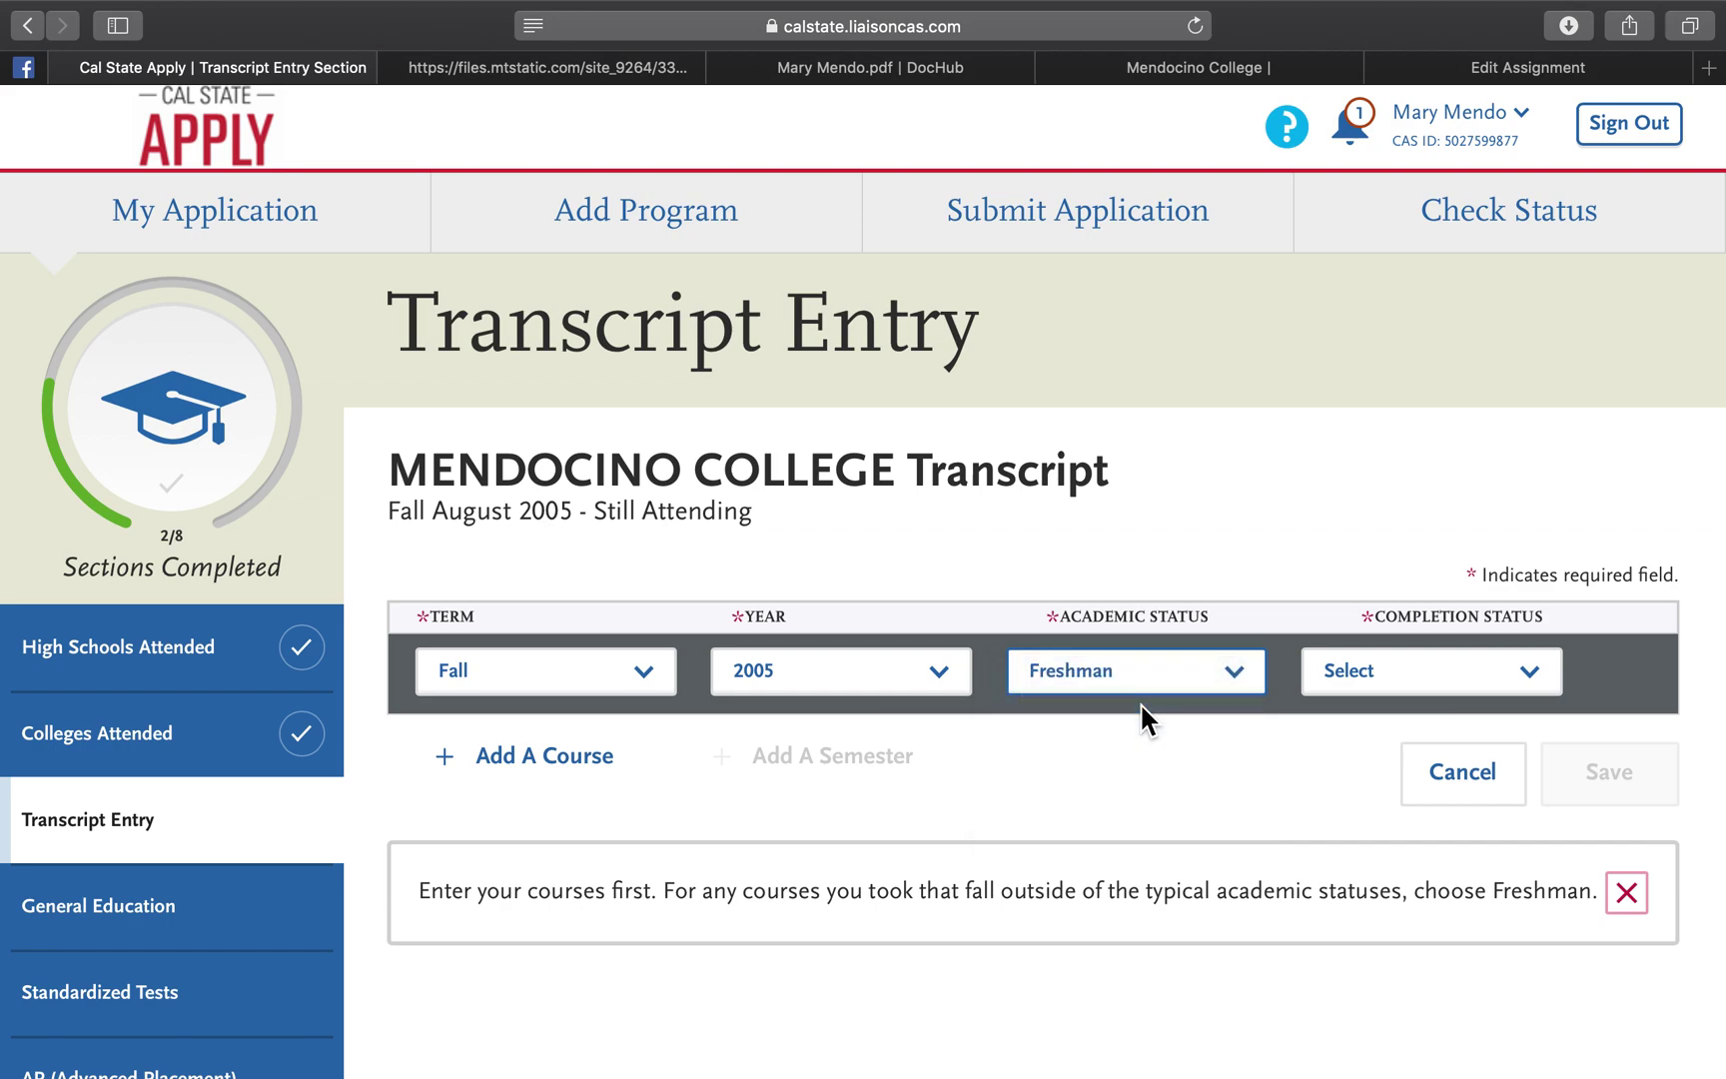
{"action": "left_click", "coordinate": [1488, 703]}
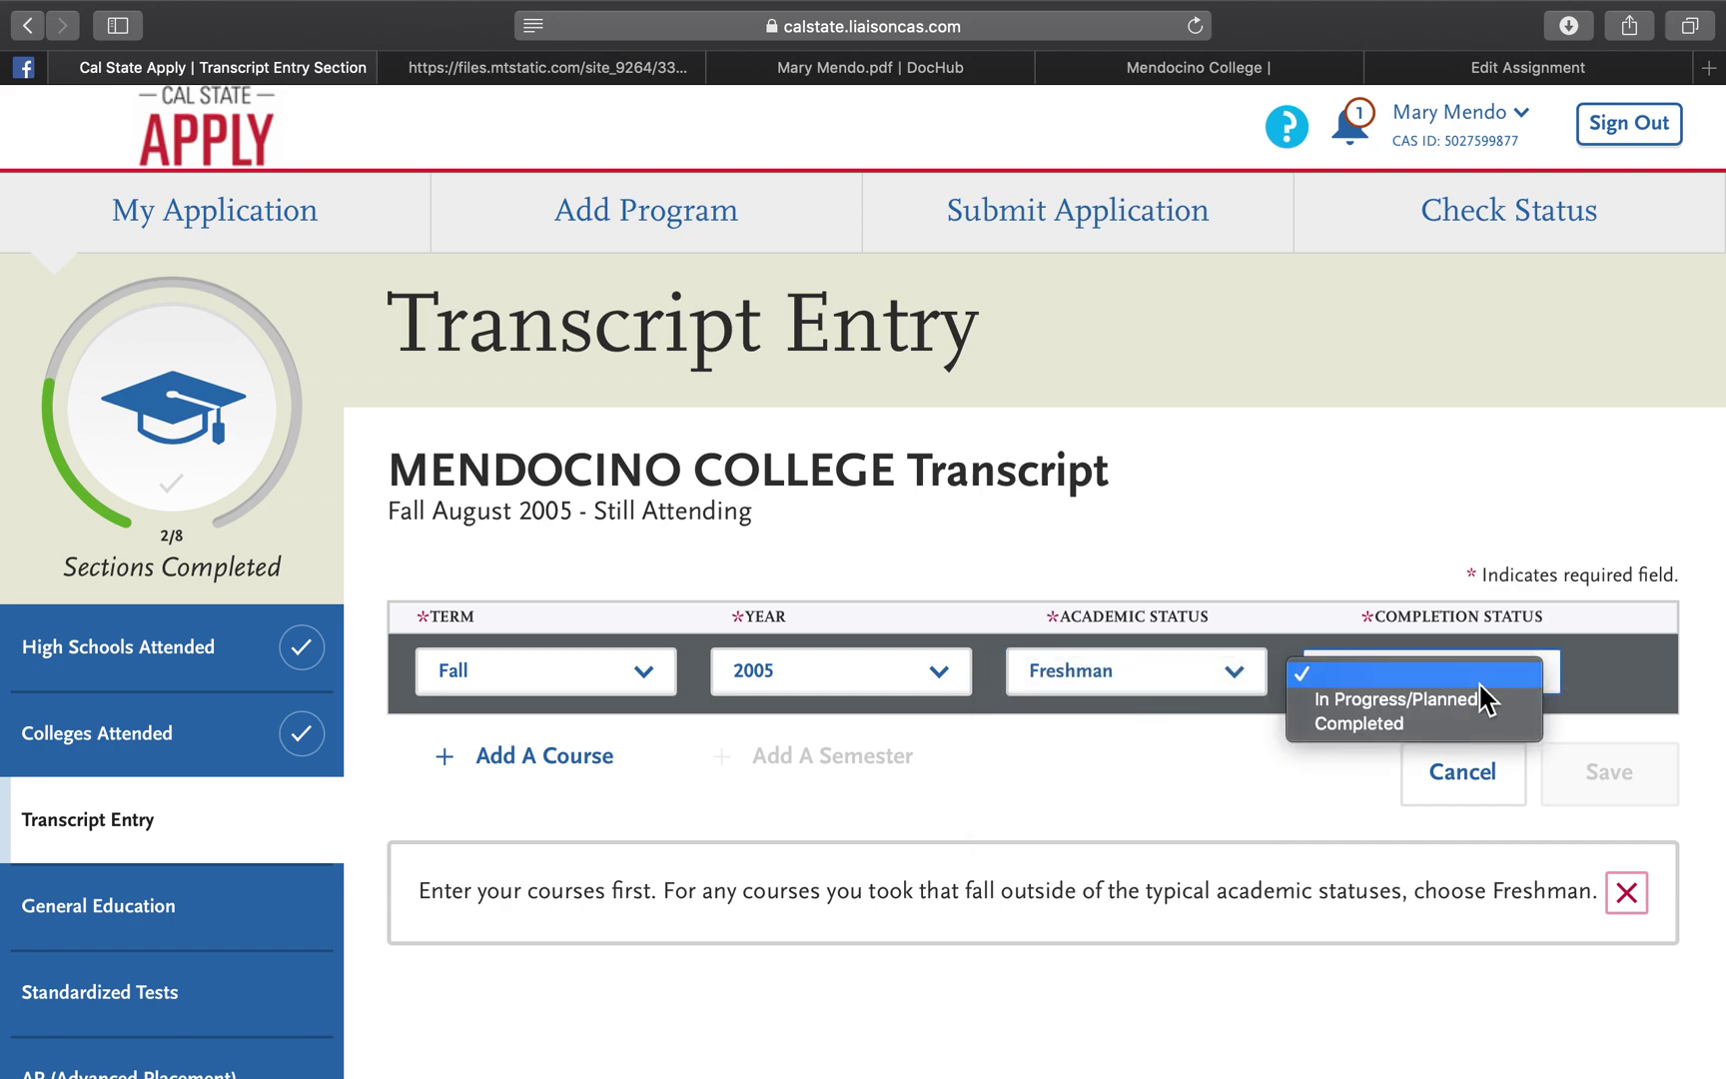
{"action": "left_click", "coordinate": [1431, 721]}
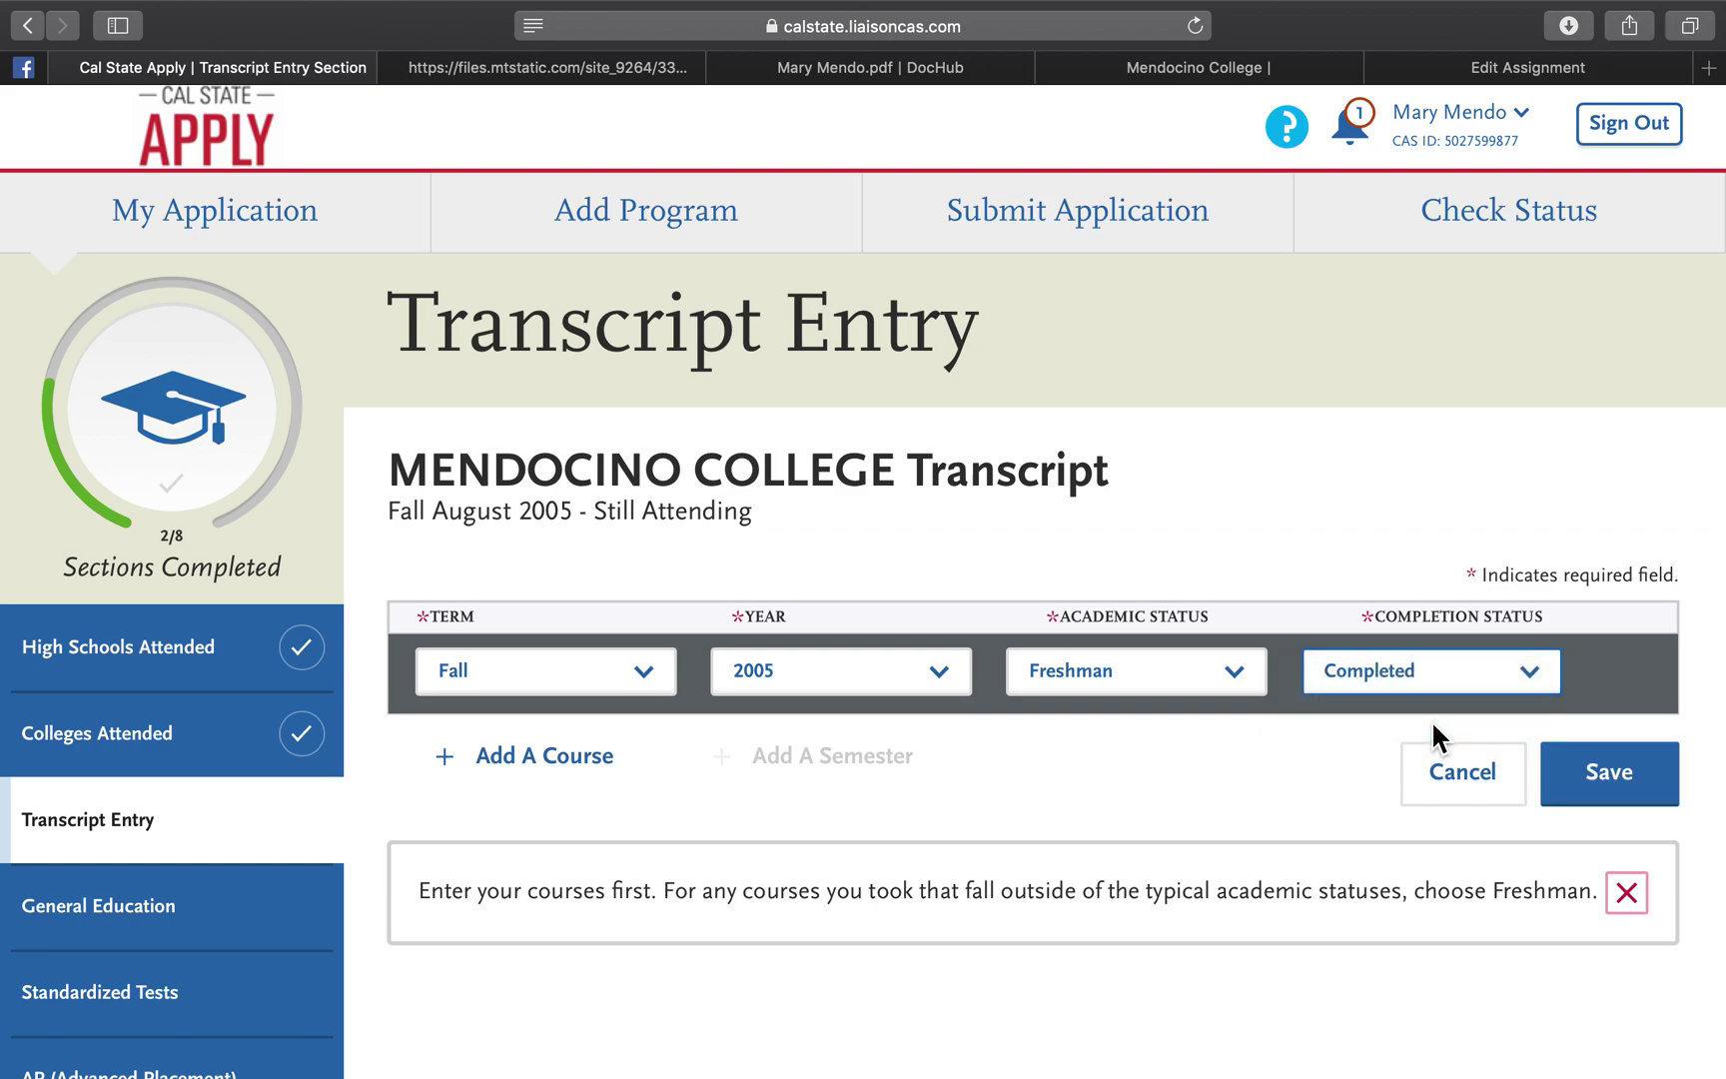
Step: Add a blank course row to the Fall 2005 semester and stay on the Transcript Entry page
{"action": "left_click", "coordinate": [578, 771]}
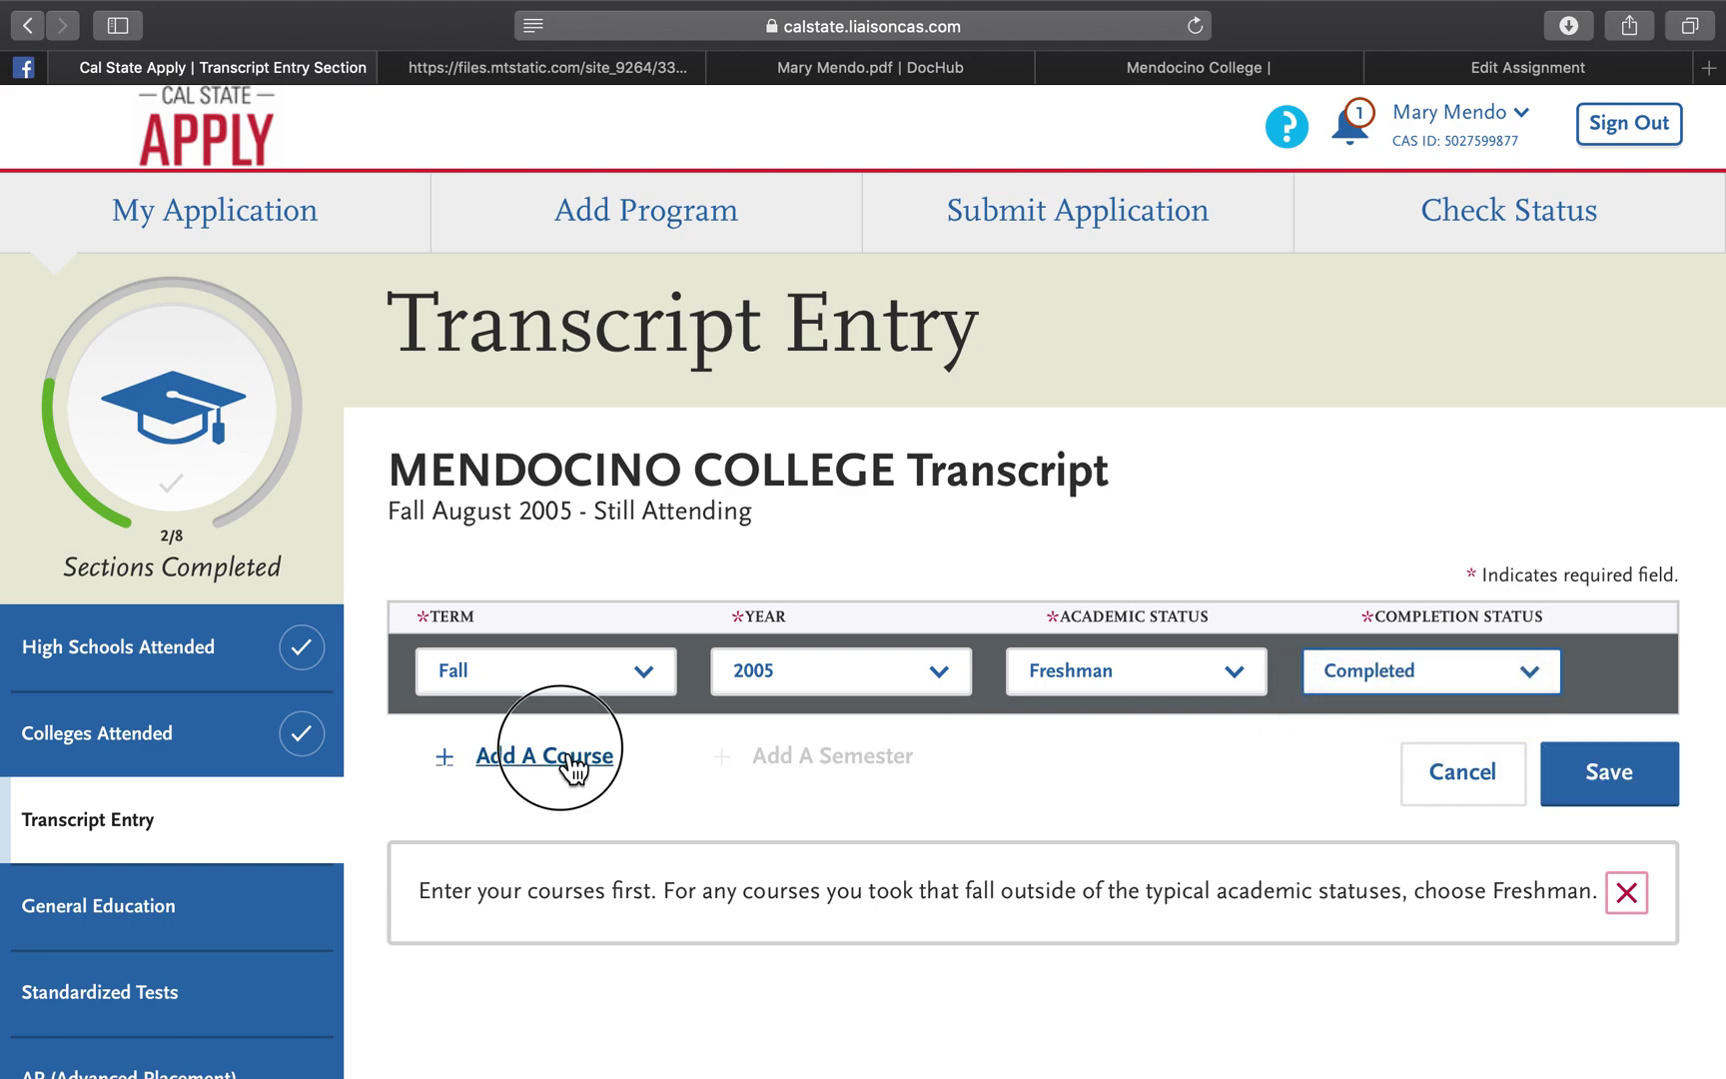
{"action": "left_click", "coordinate": [671, 227]}
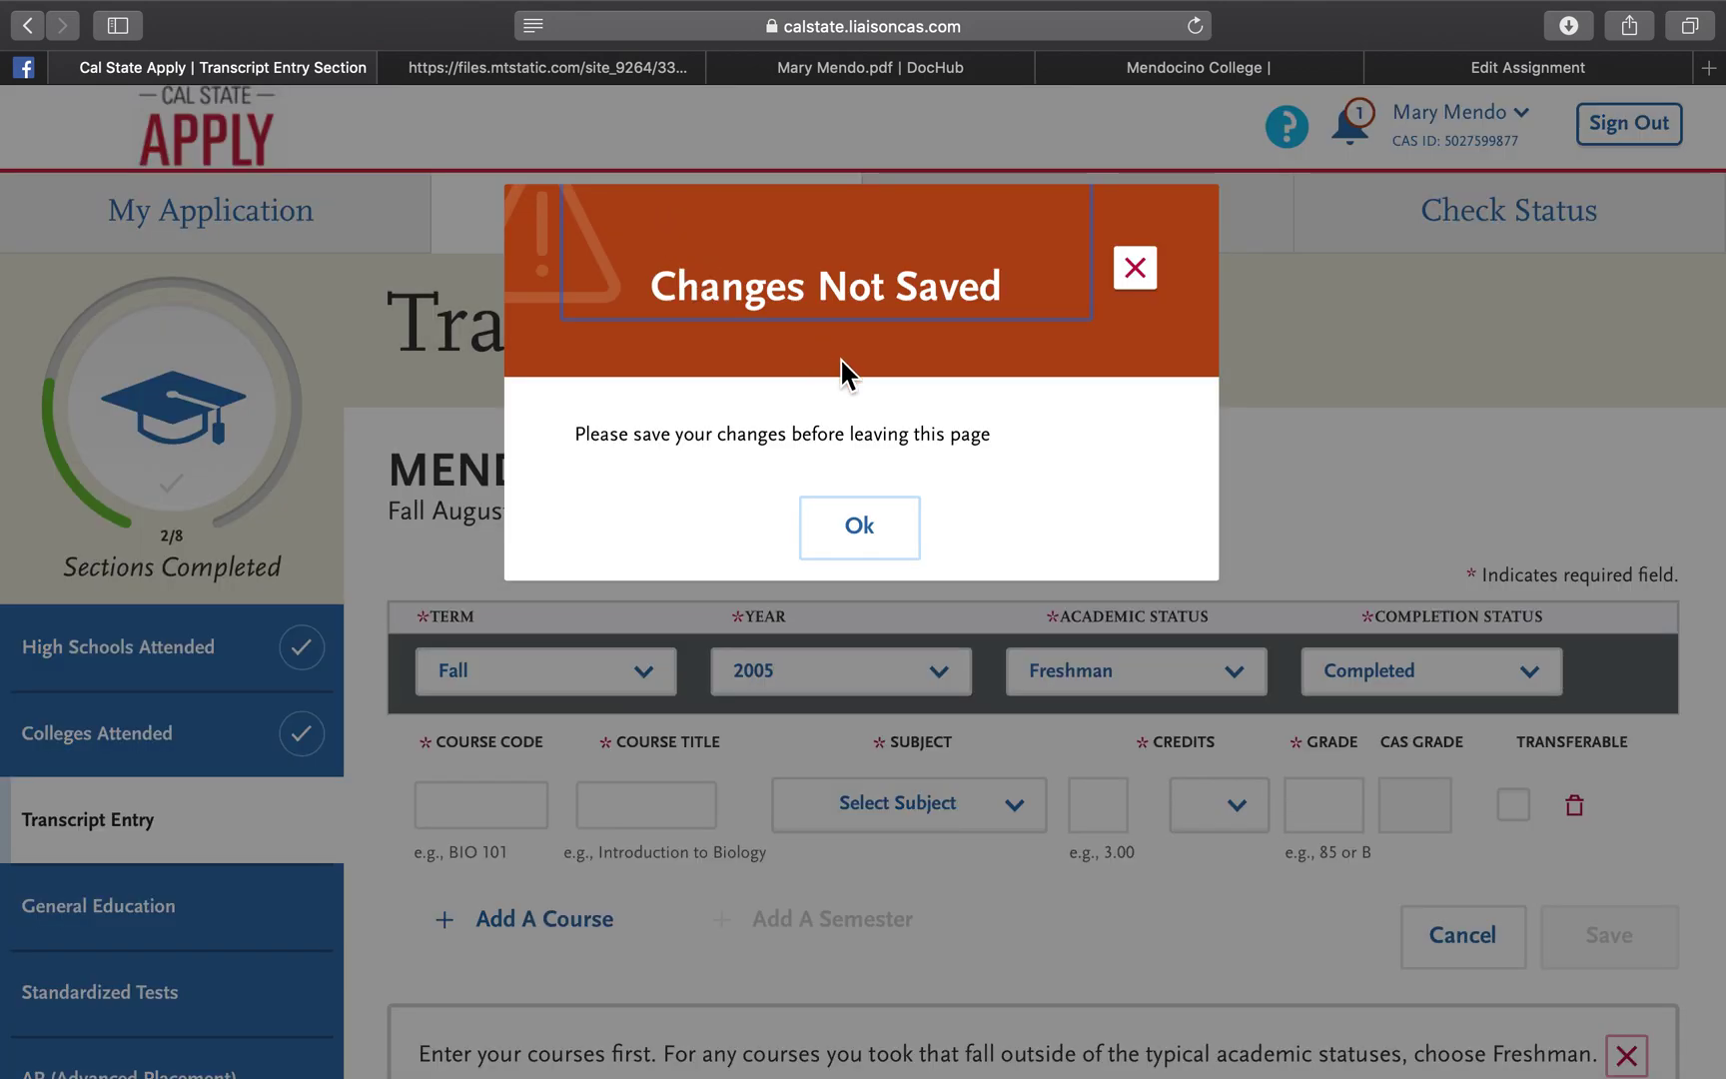
{"action": "left_click", "coordinate": [1136, 284]}
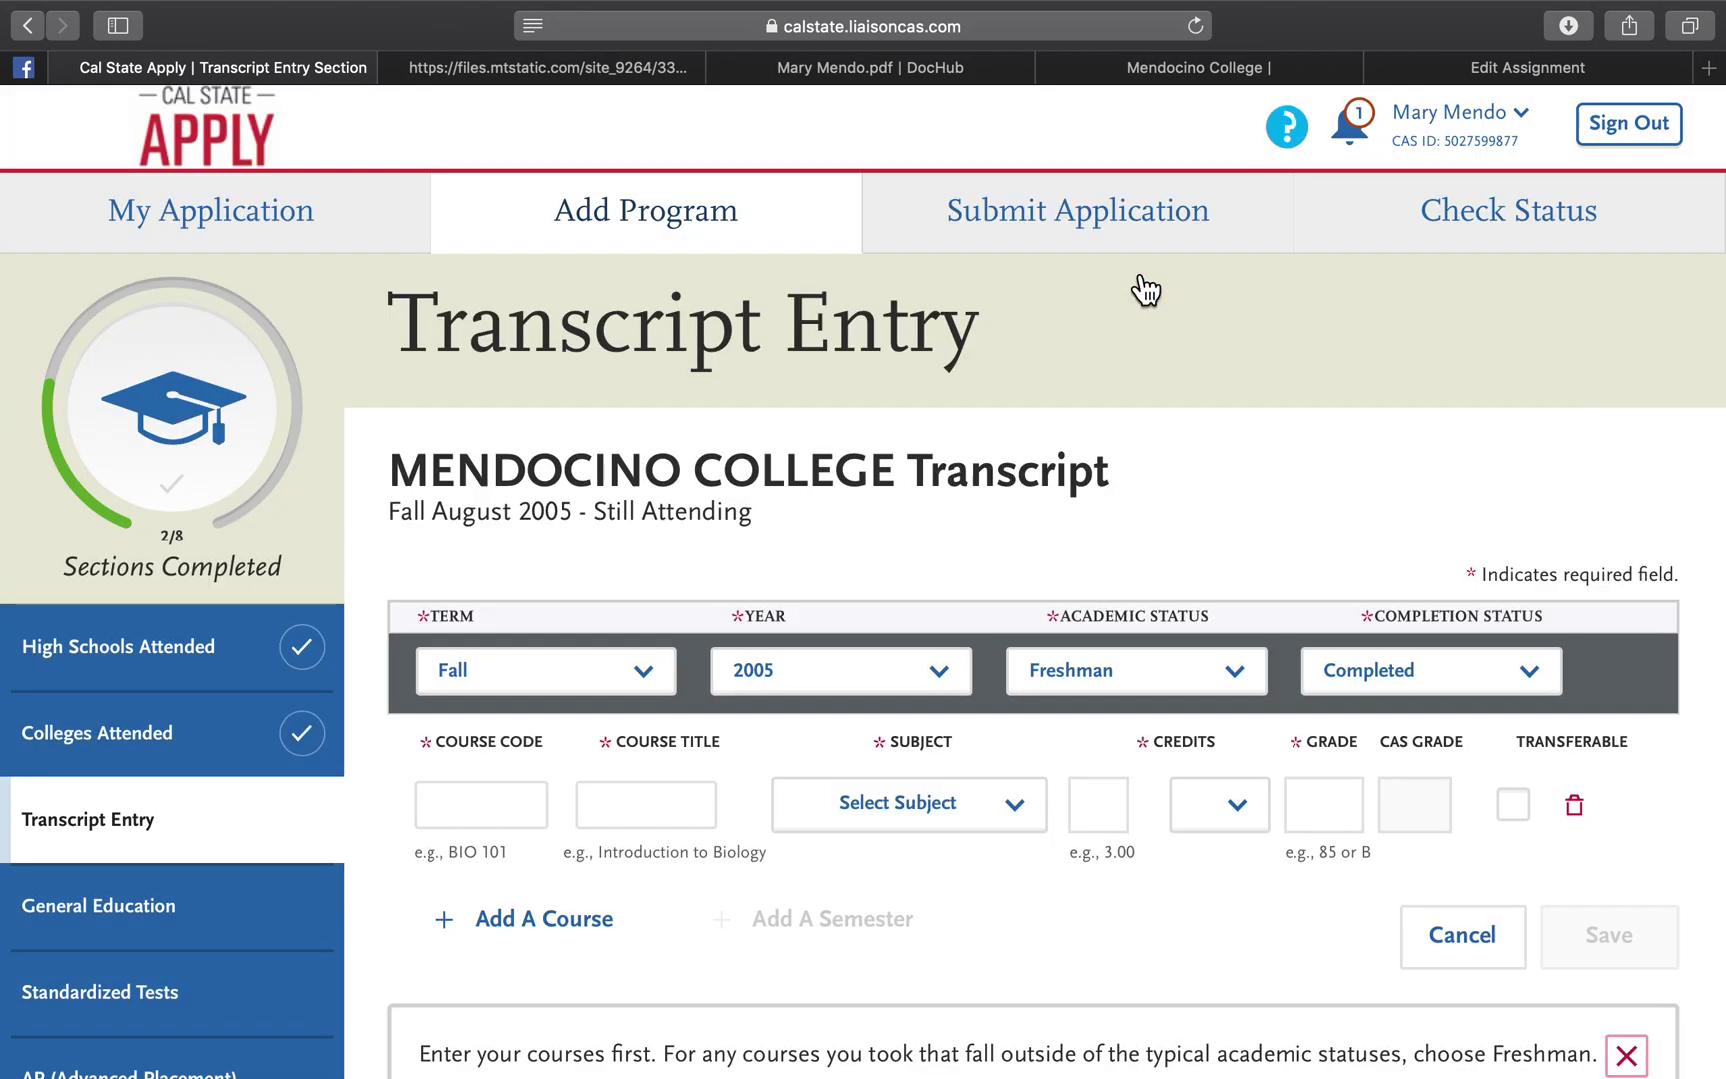
Step: Look up the Fall 2005 course on the DocHub transcript and enter THE 244 as its course code in Cal State Apply
{"action": "left_click", "coordinate": [898, 72]}
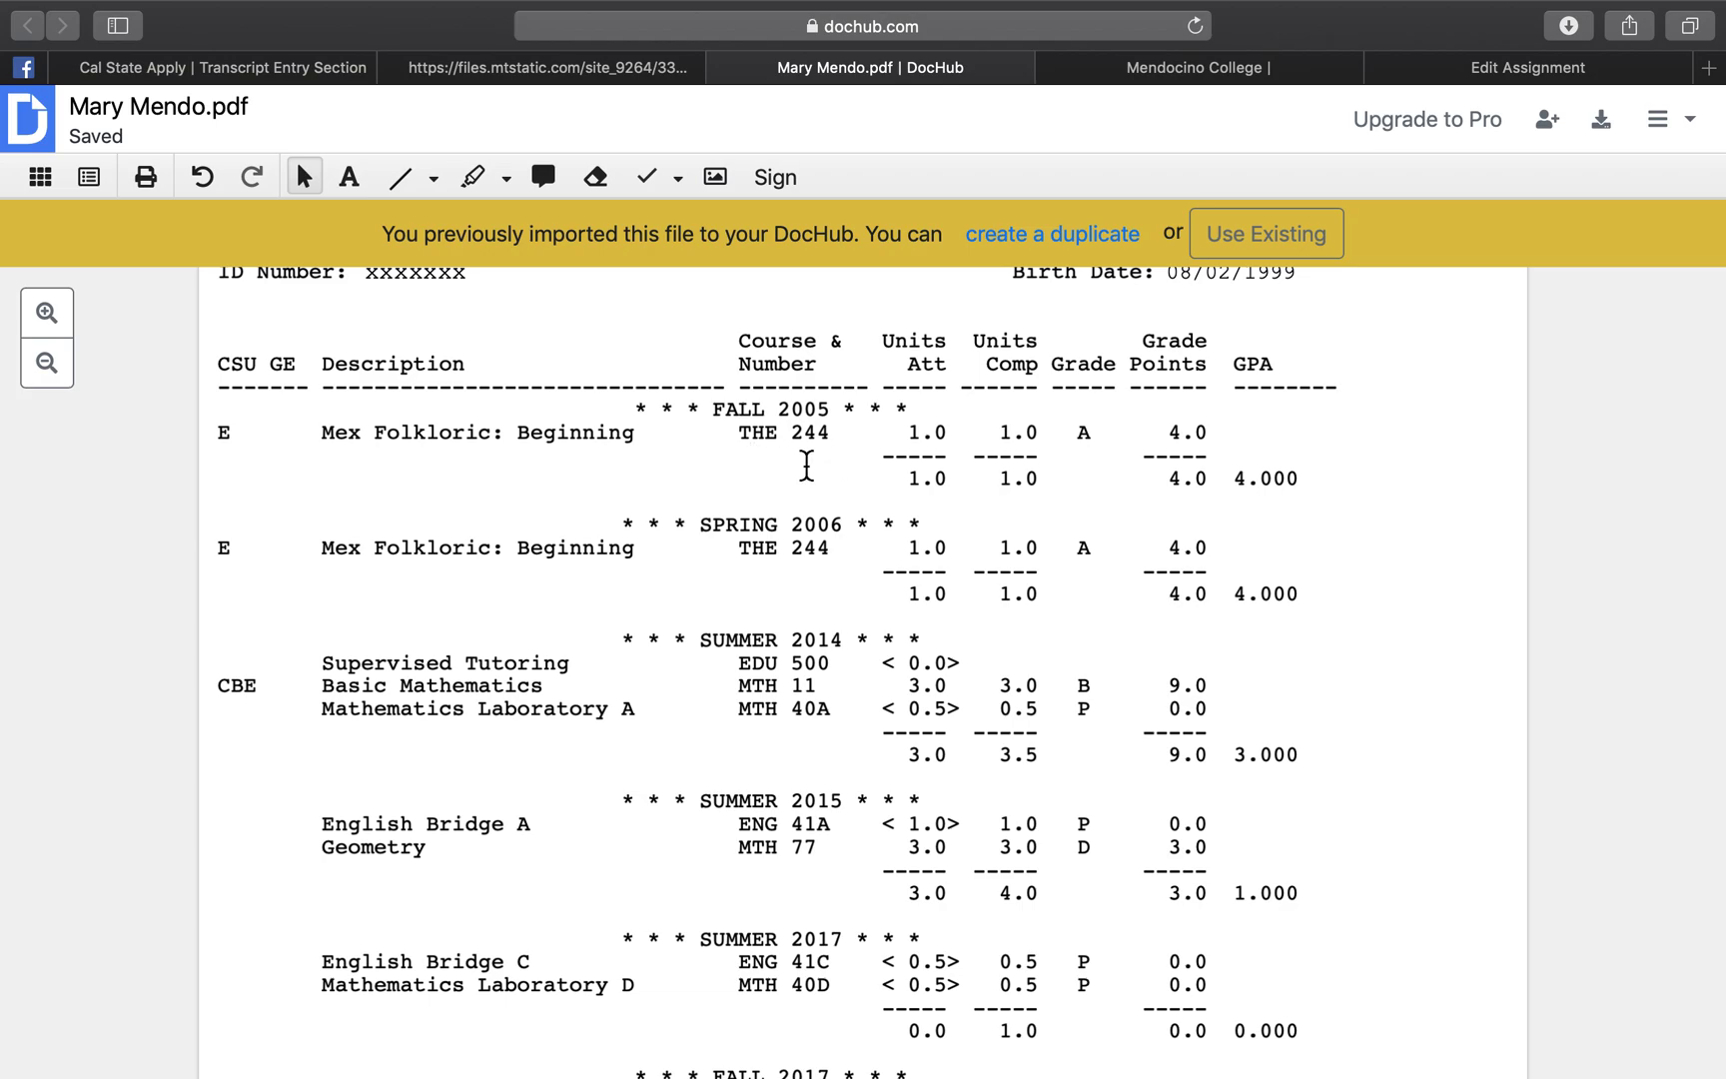
{"action": "left_click", "coordinate": [316, 69]}
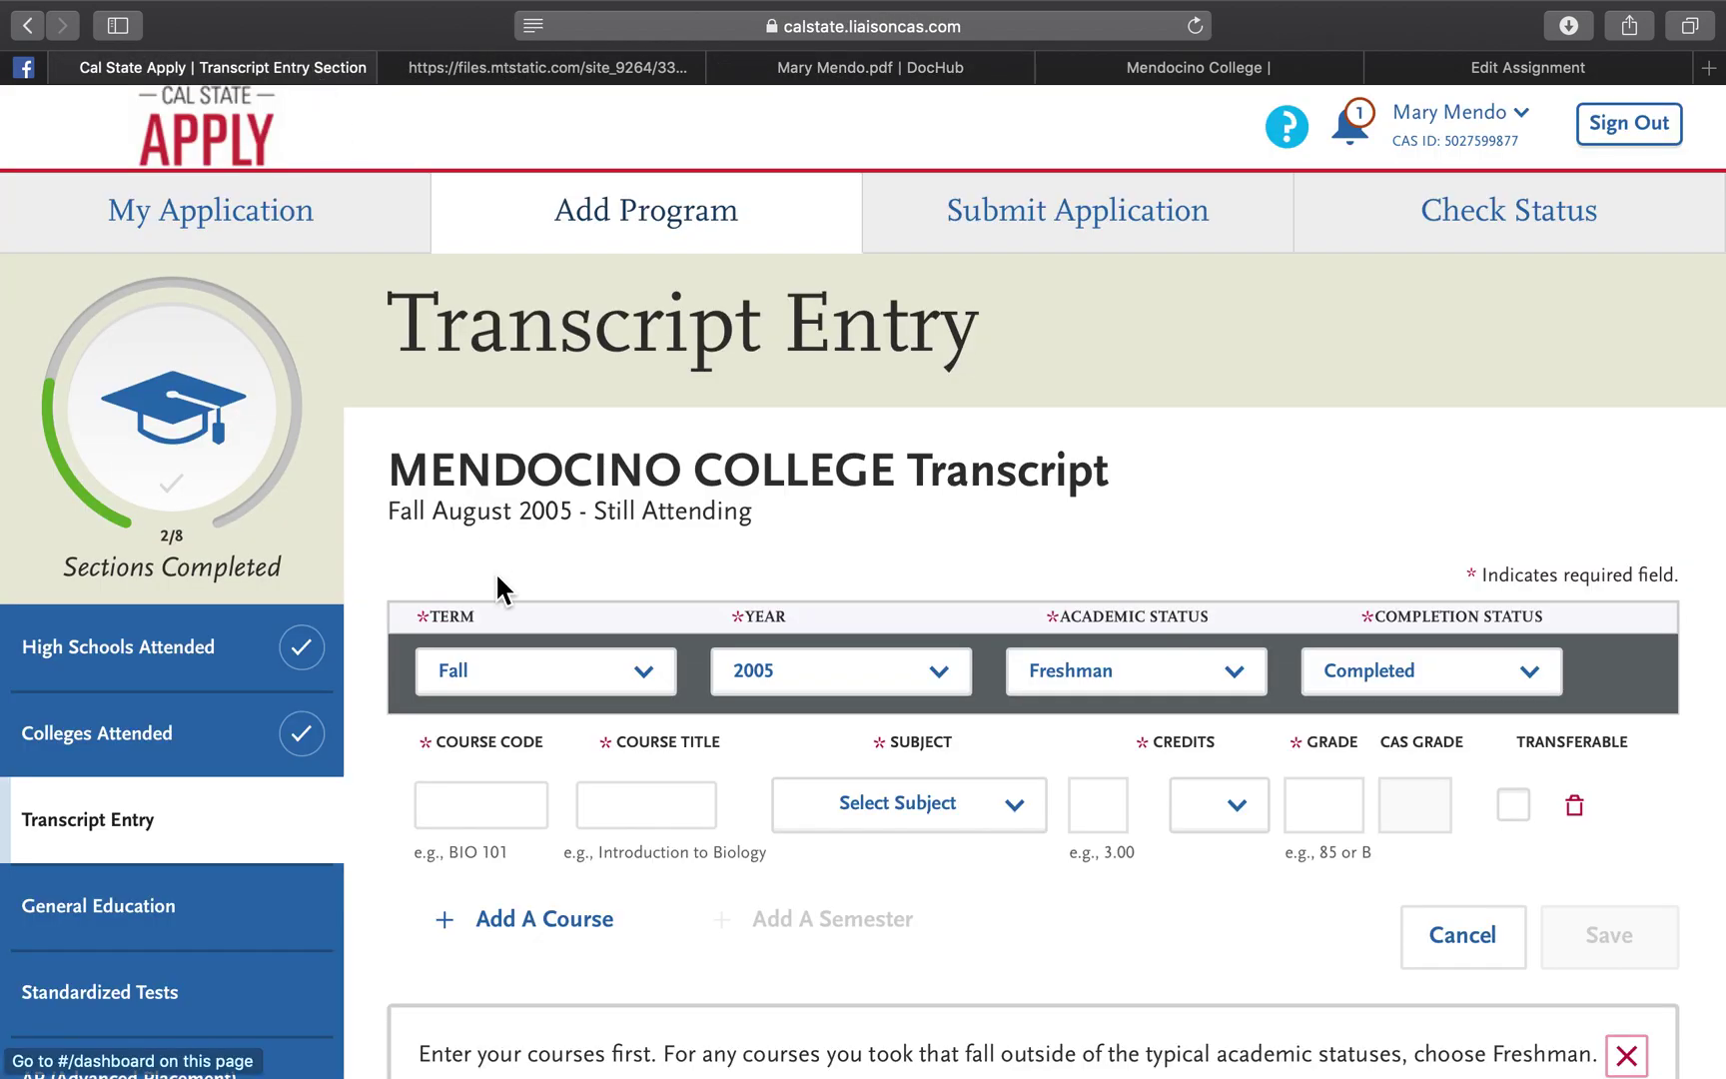
{"action": "left_click", "coordinate": [473, 805]}
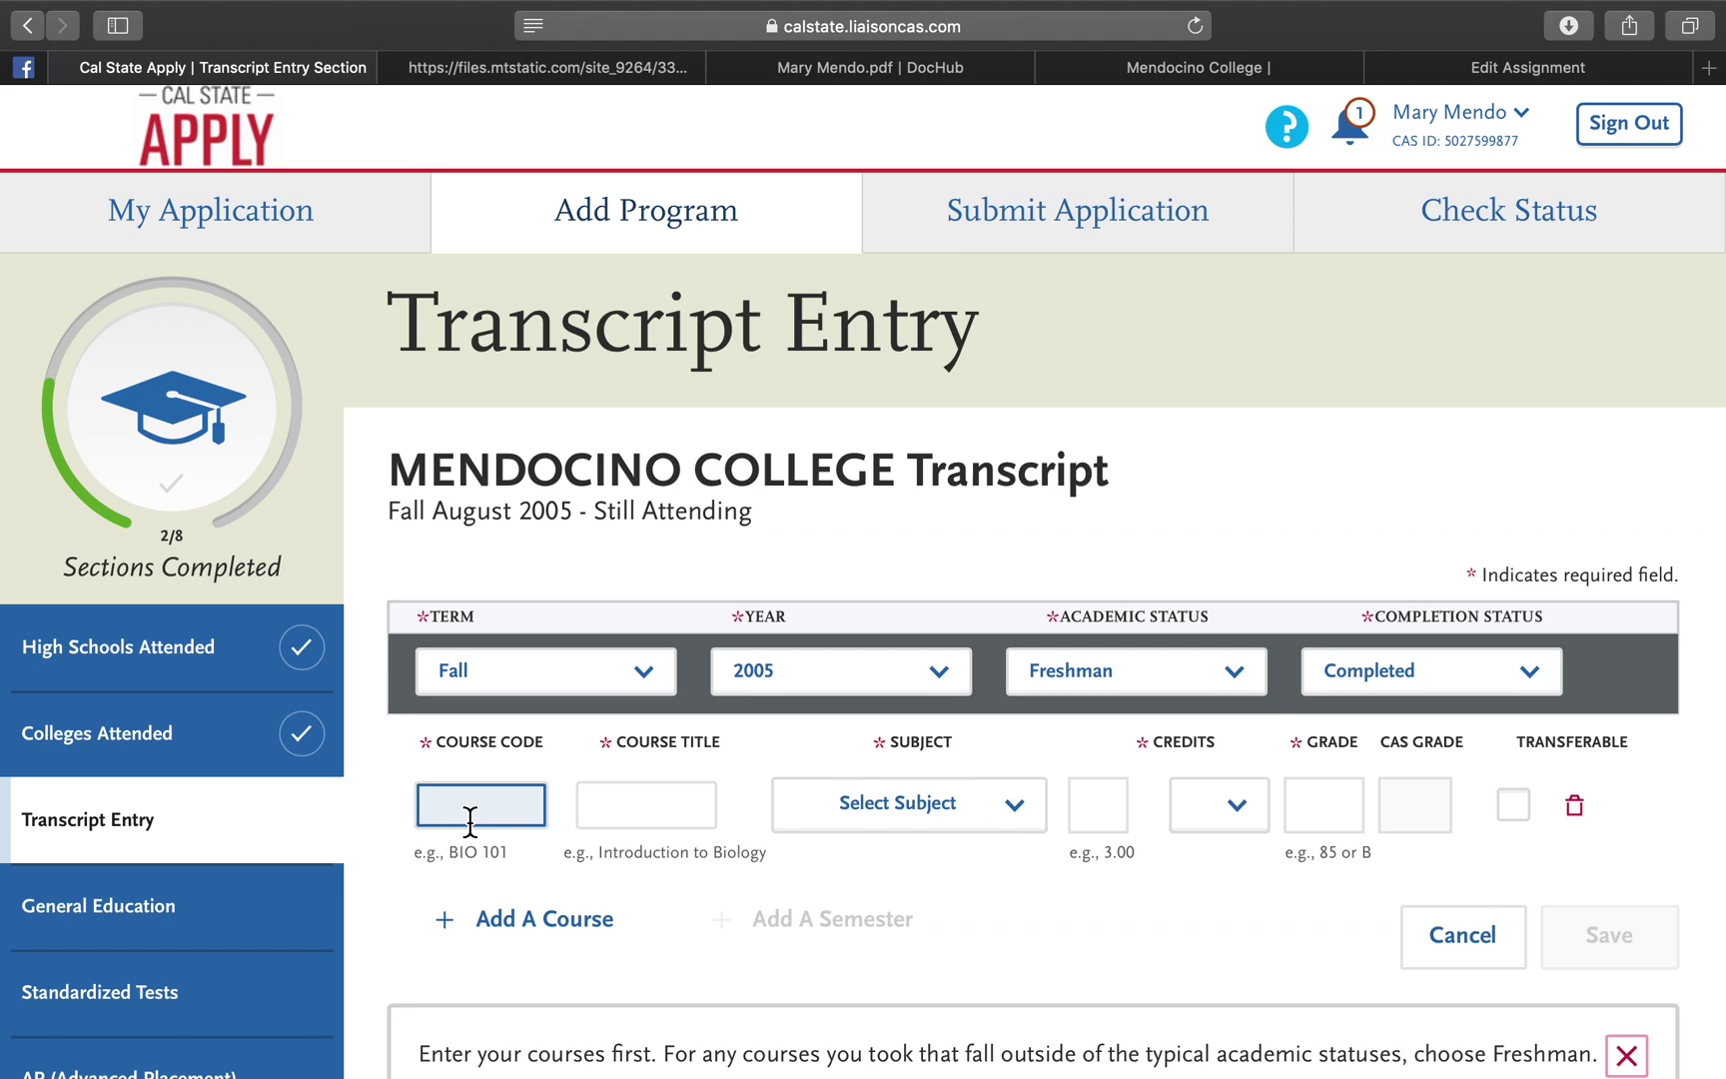
{"action": "type", "text": "THE "}
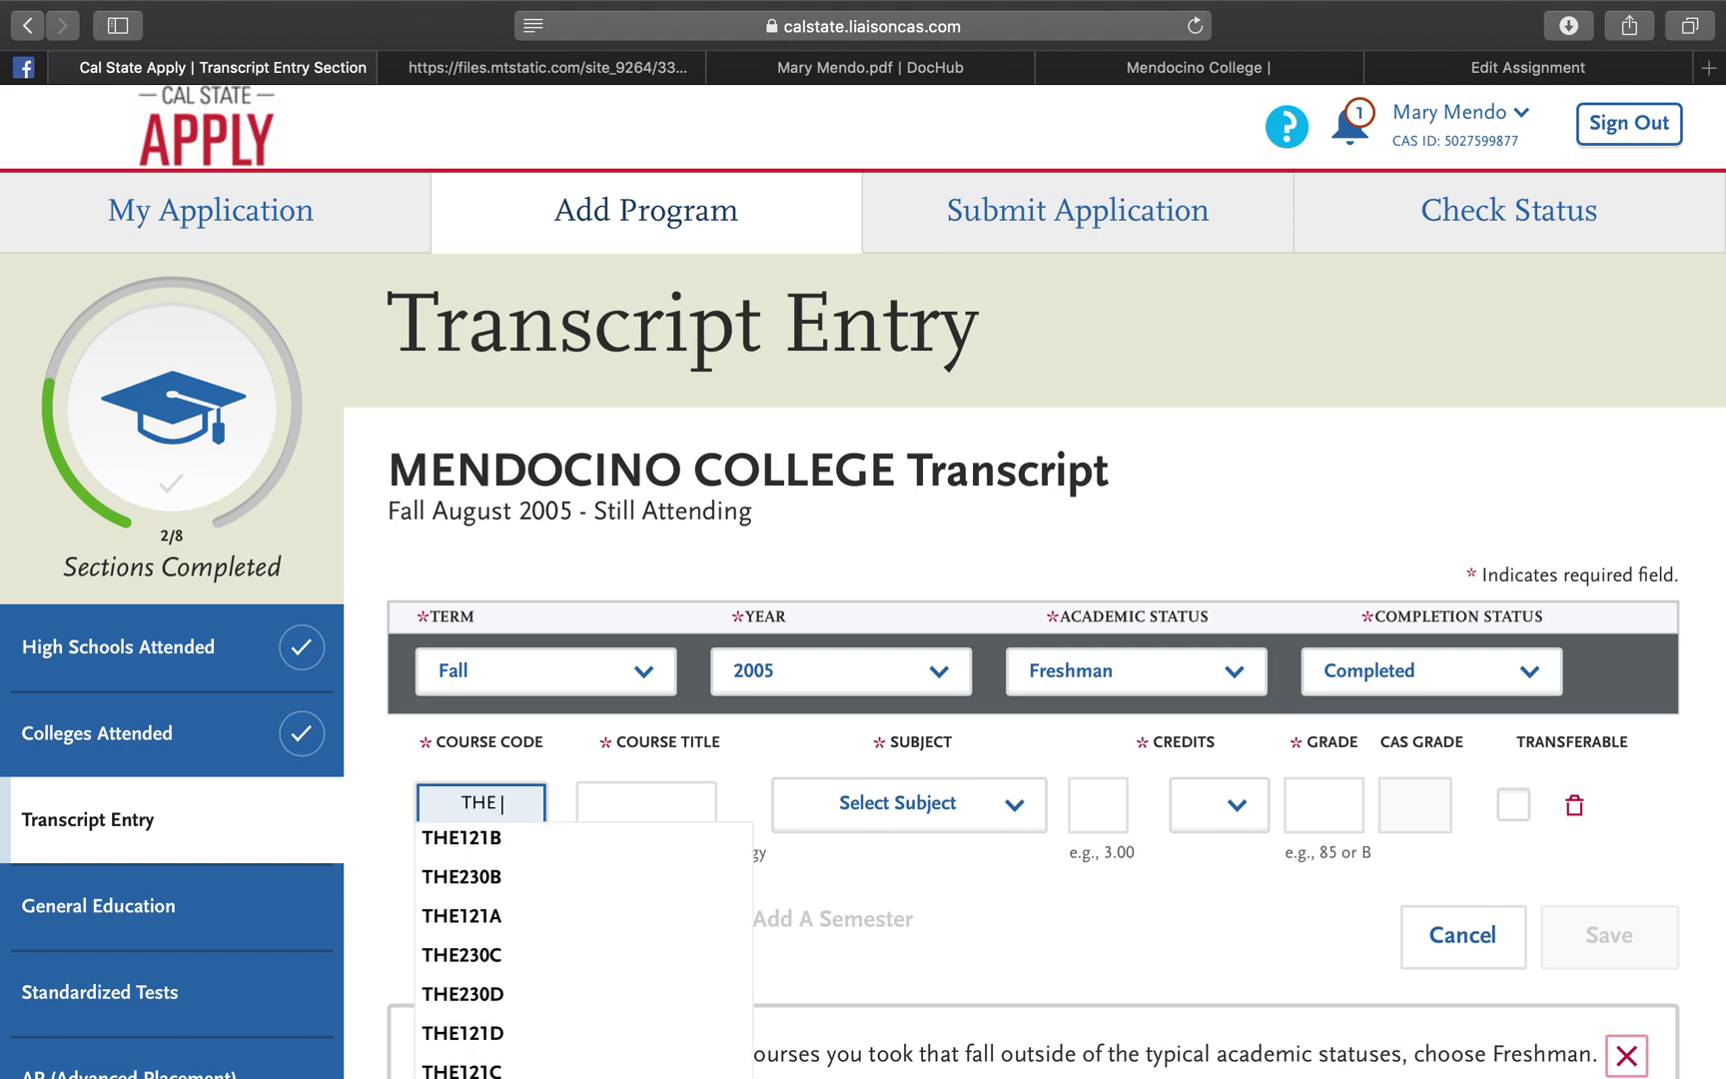
{"action": "type", "text": "244"}
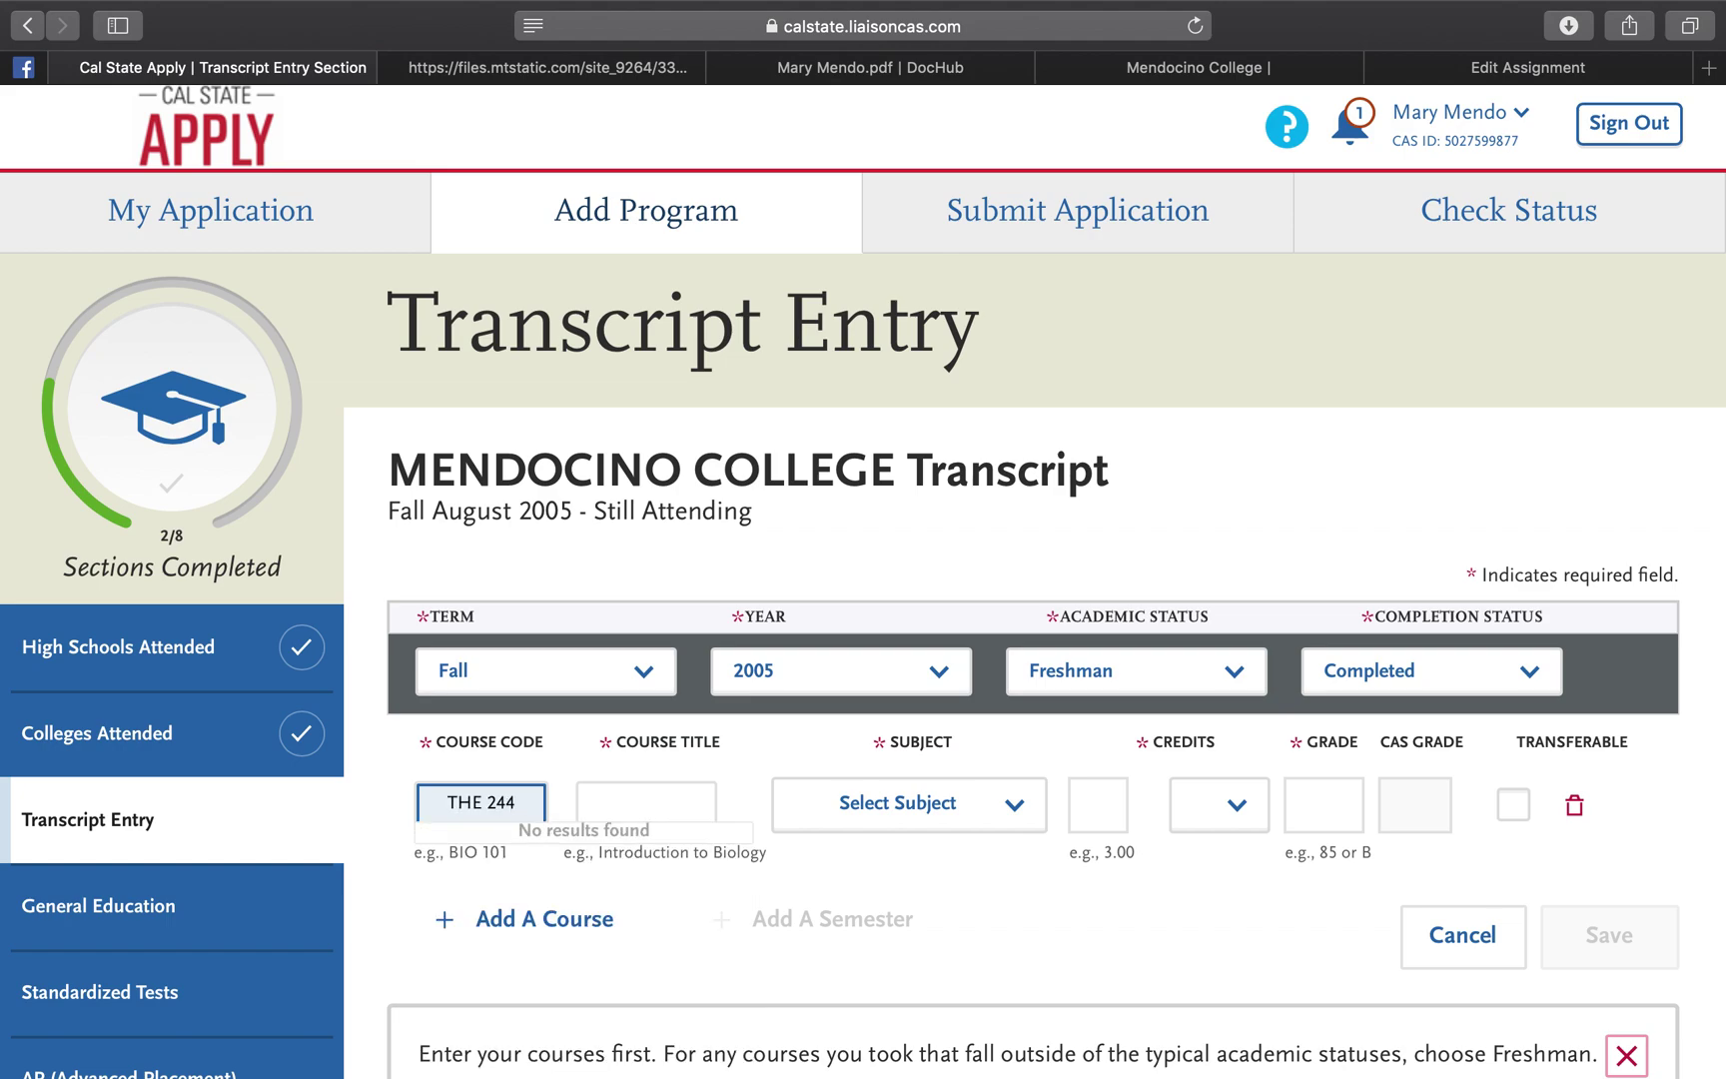
{"action": "left_click", "coordinate": [827, 70]}
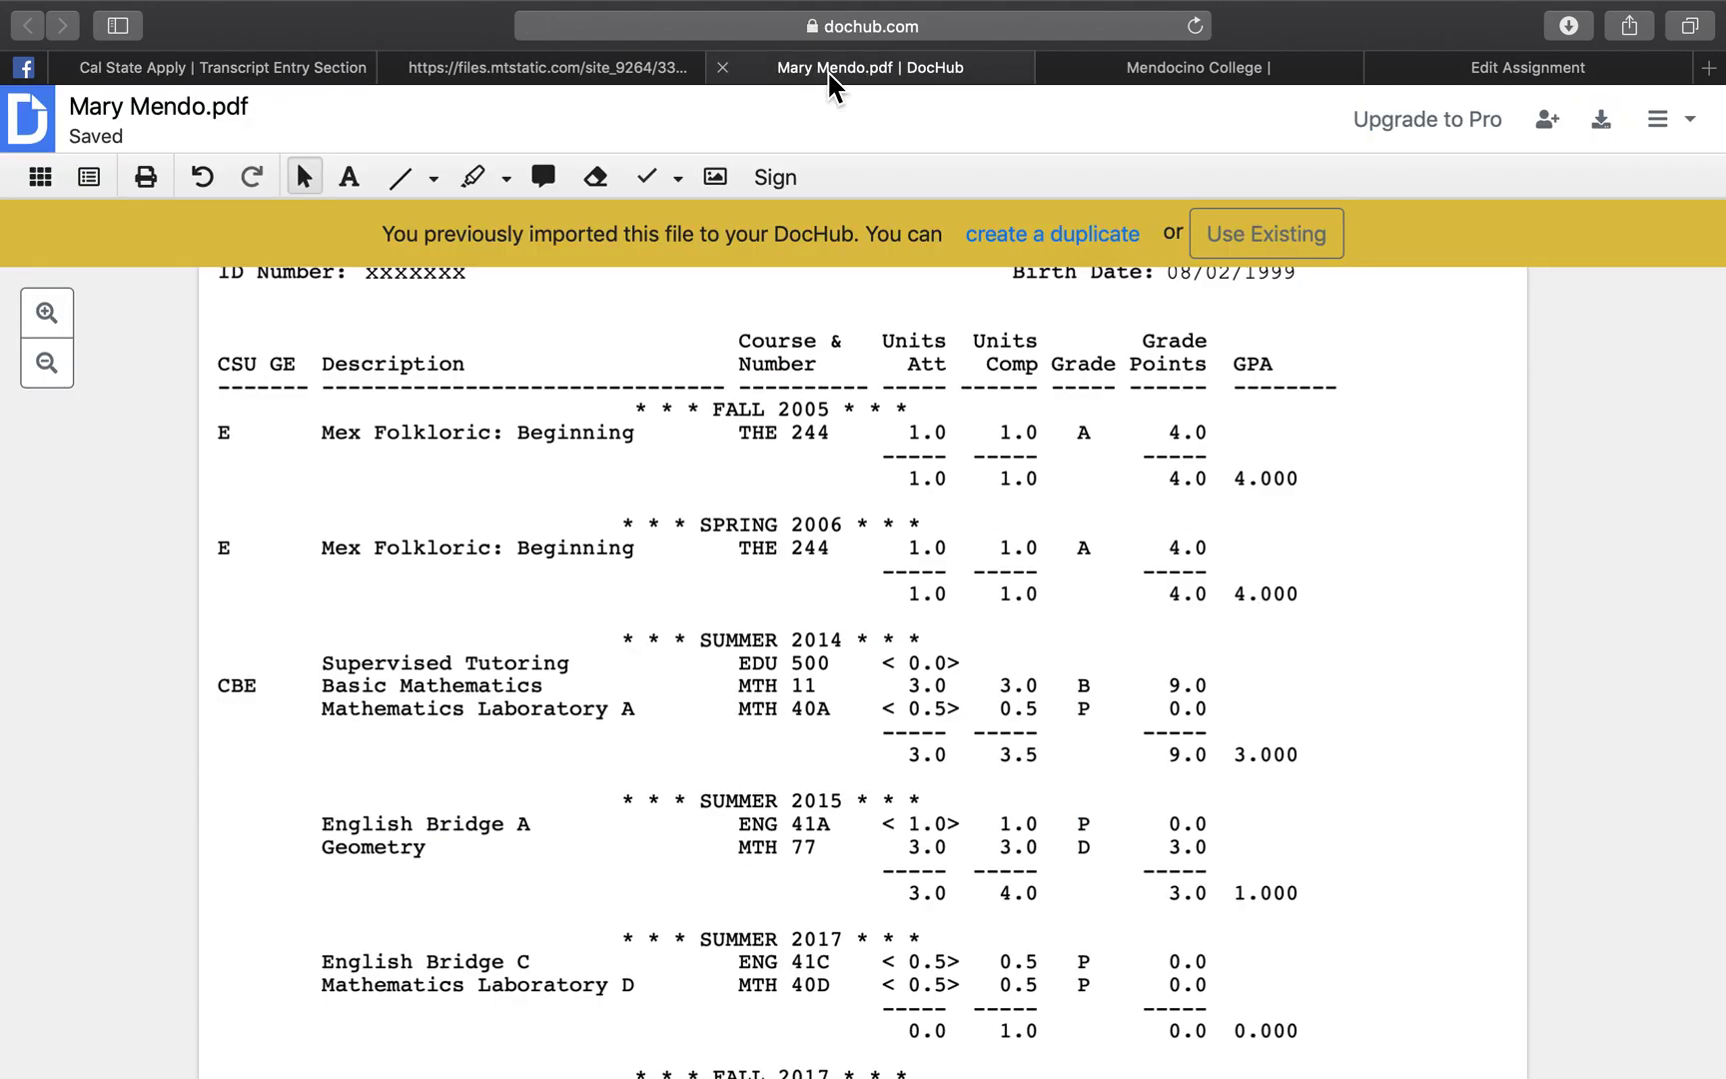
{"action": "left_click", "coordinate": [222, 72]}
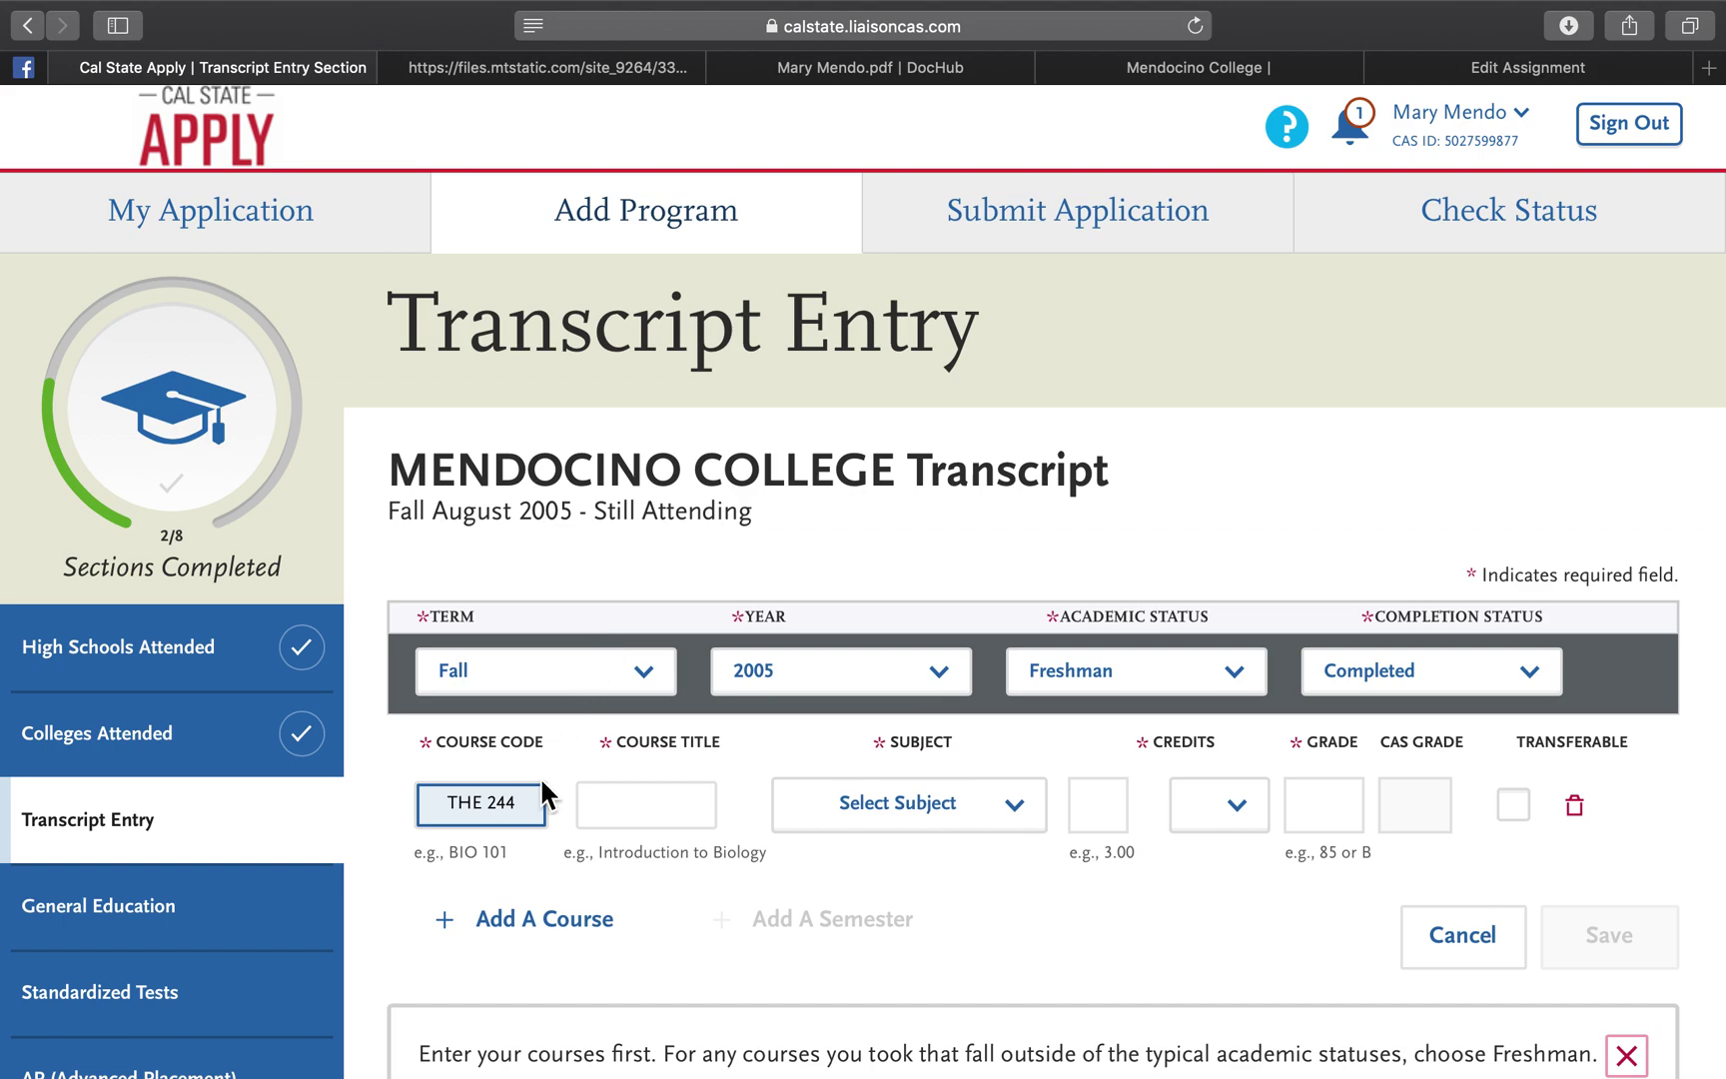
Step: Re-enter the course code without the space and choose THE244 from the suggested courses
{"action": "double_click", "coordinate": [500, 803]}
{"action": "key", "text": "BackSpace"}
{"action": "key", "text": "BackSpace"}
{"action": "type", "text": "244"}
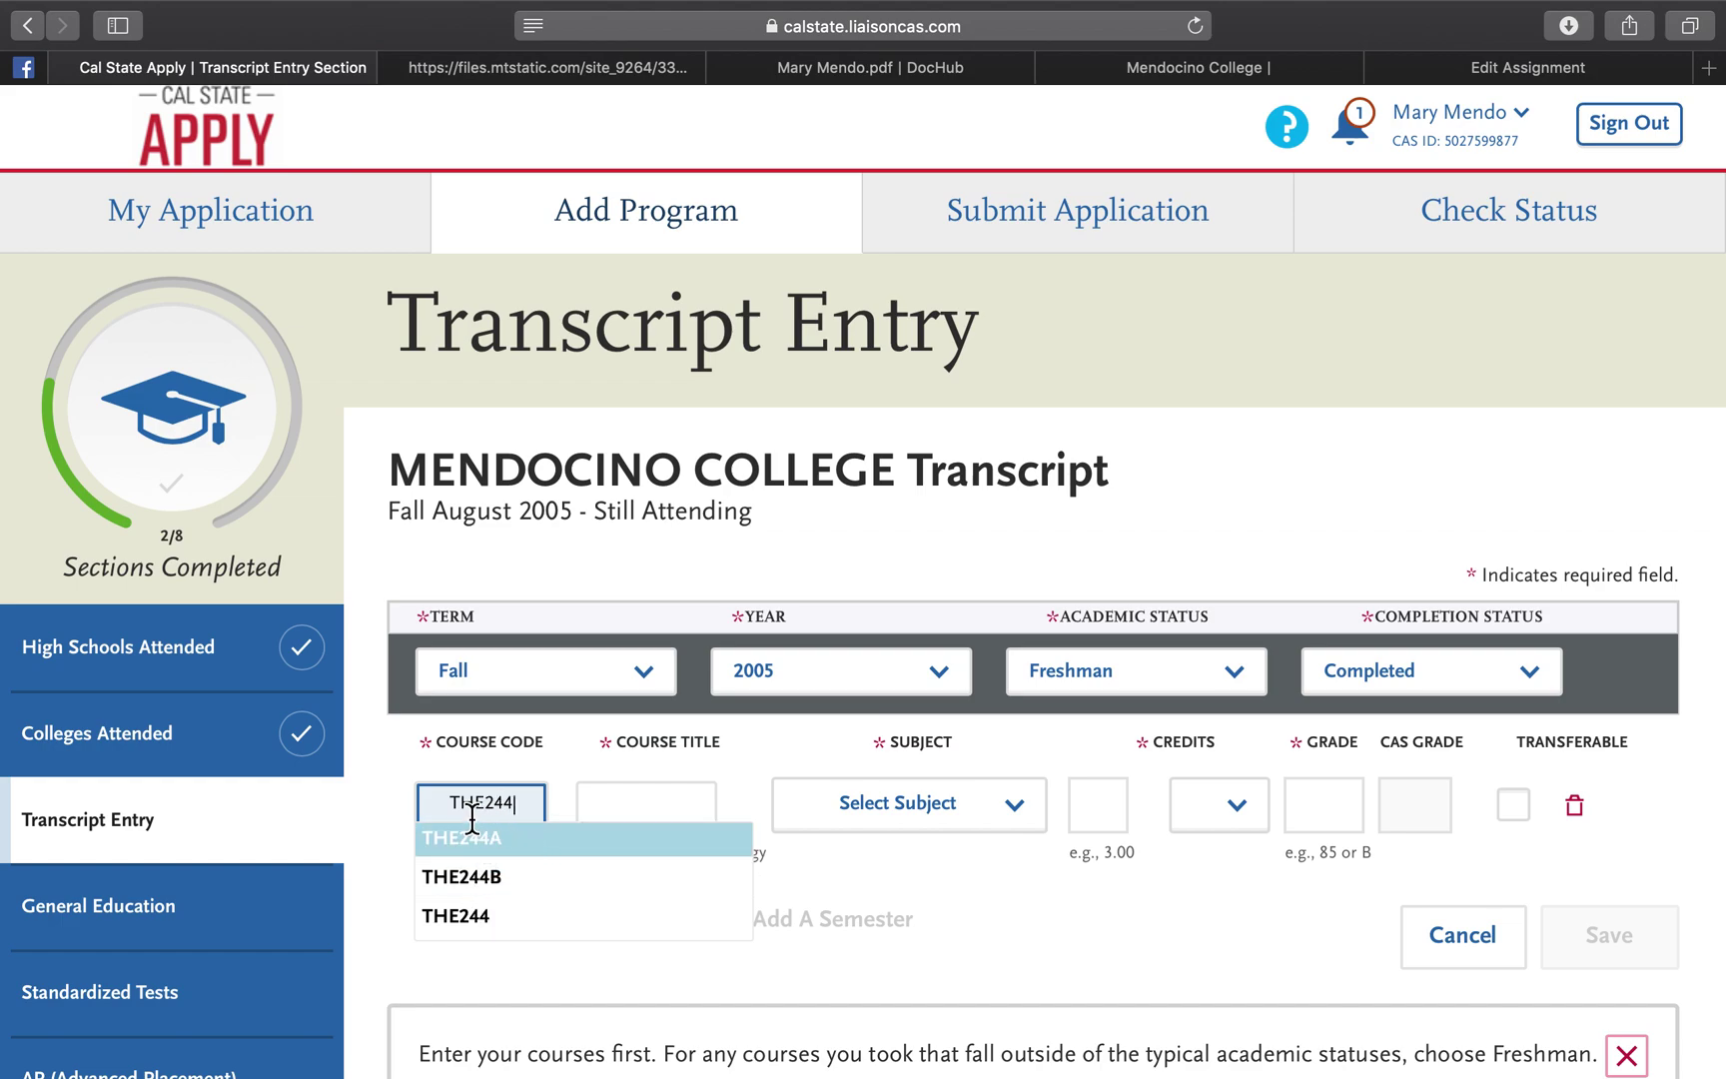
{"action": "left_click", "coordinate": [466, 920]}
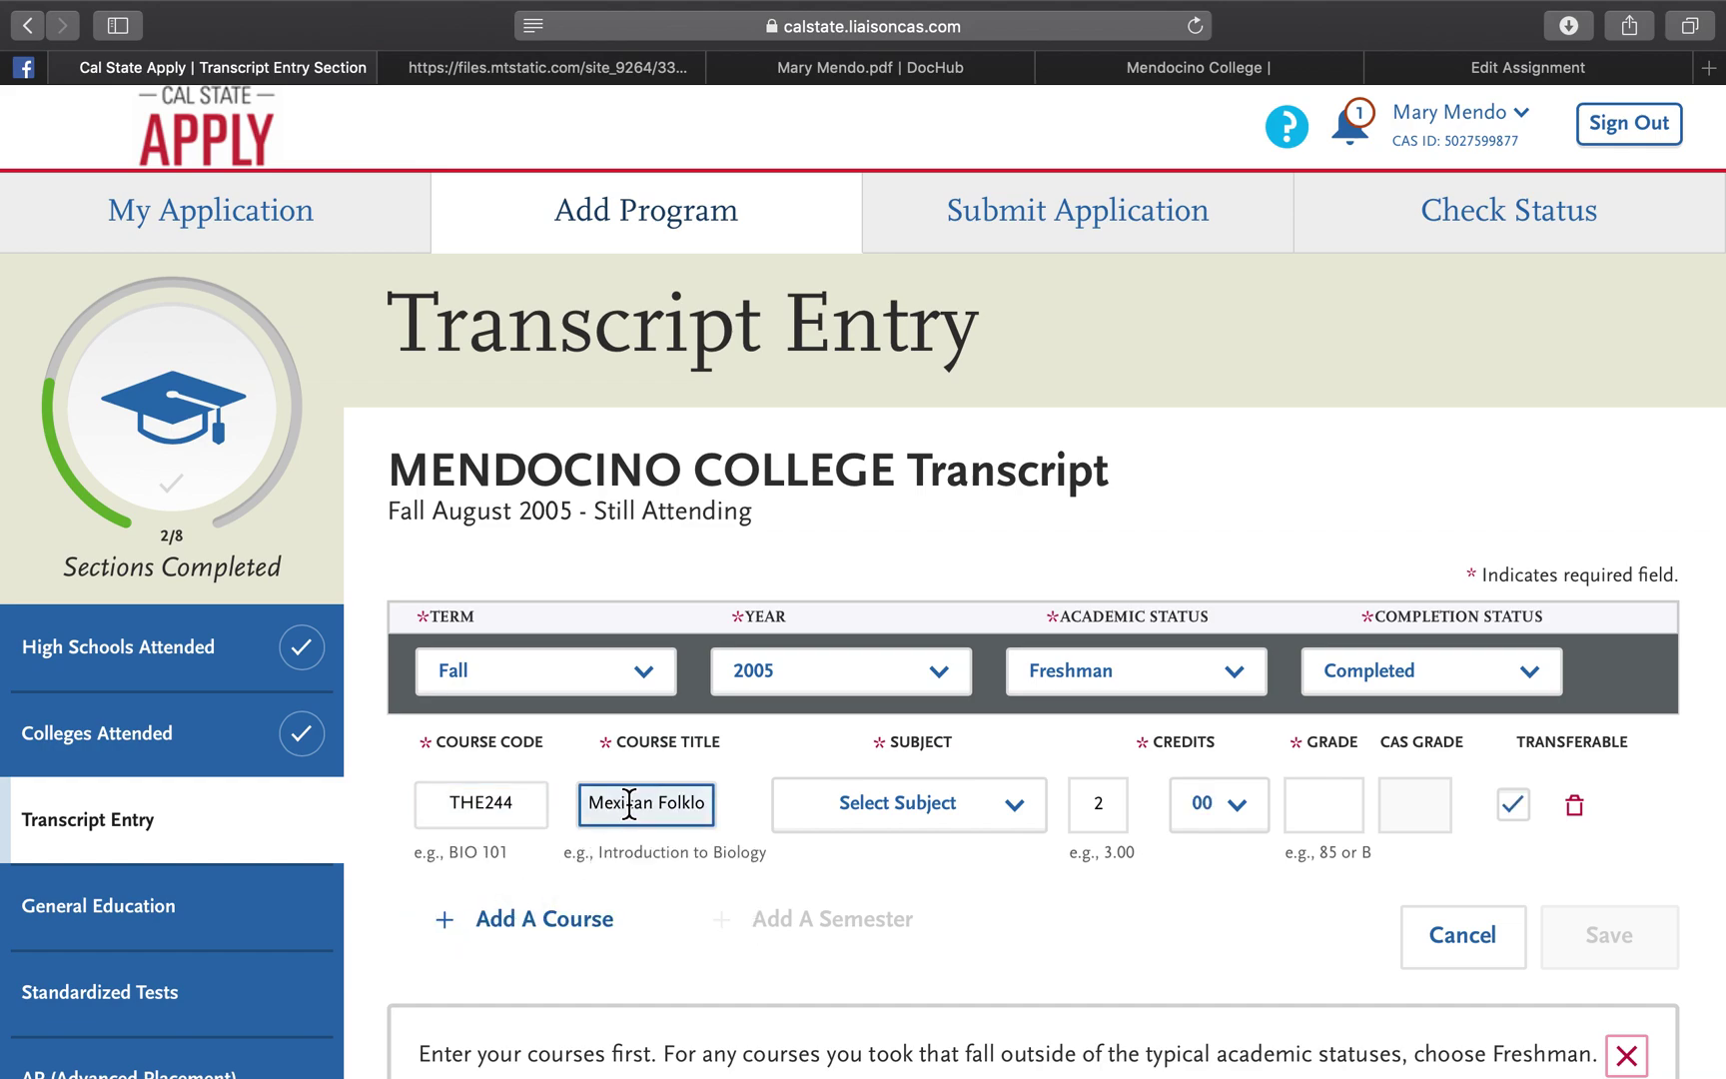
Step: Set the subject of the THE244 course to Theater
{"action": "left_click", "coordinate": [1341, 803]}
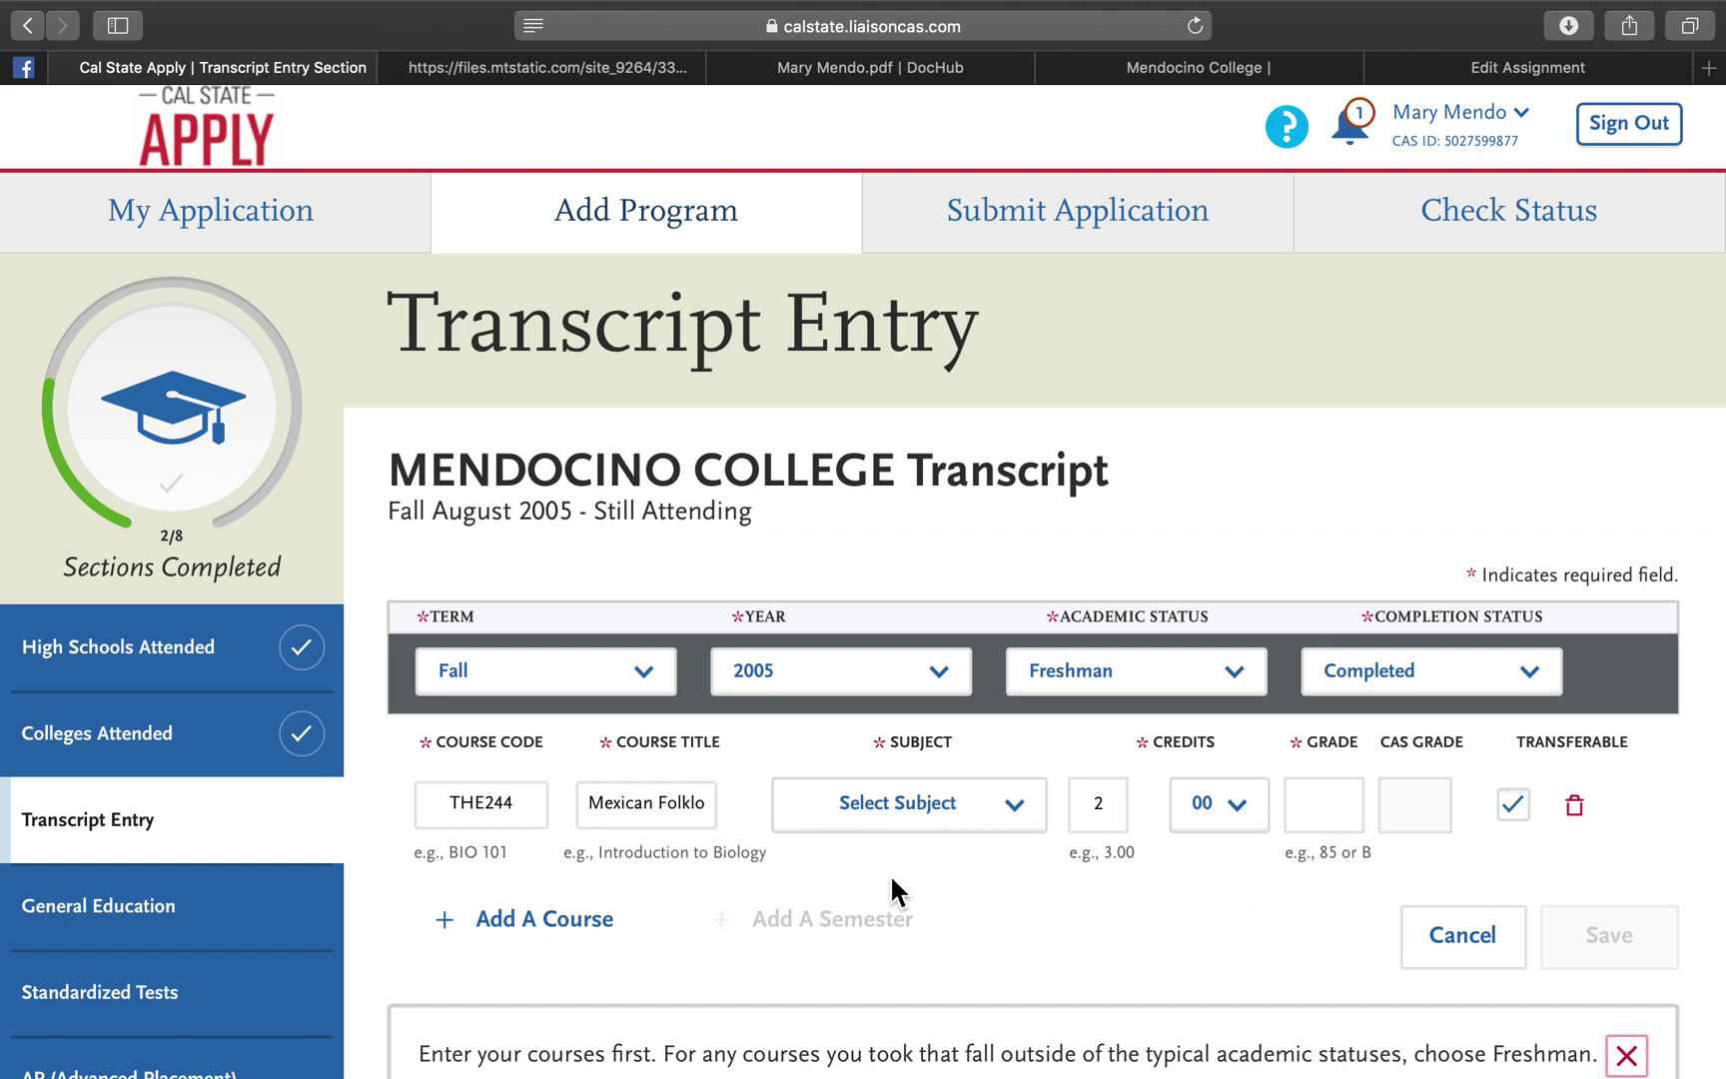
{"action": "left_click", "coordinate": [992, 811]}
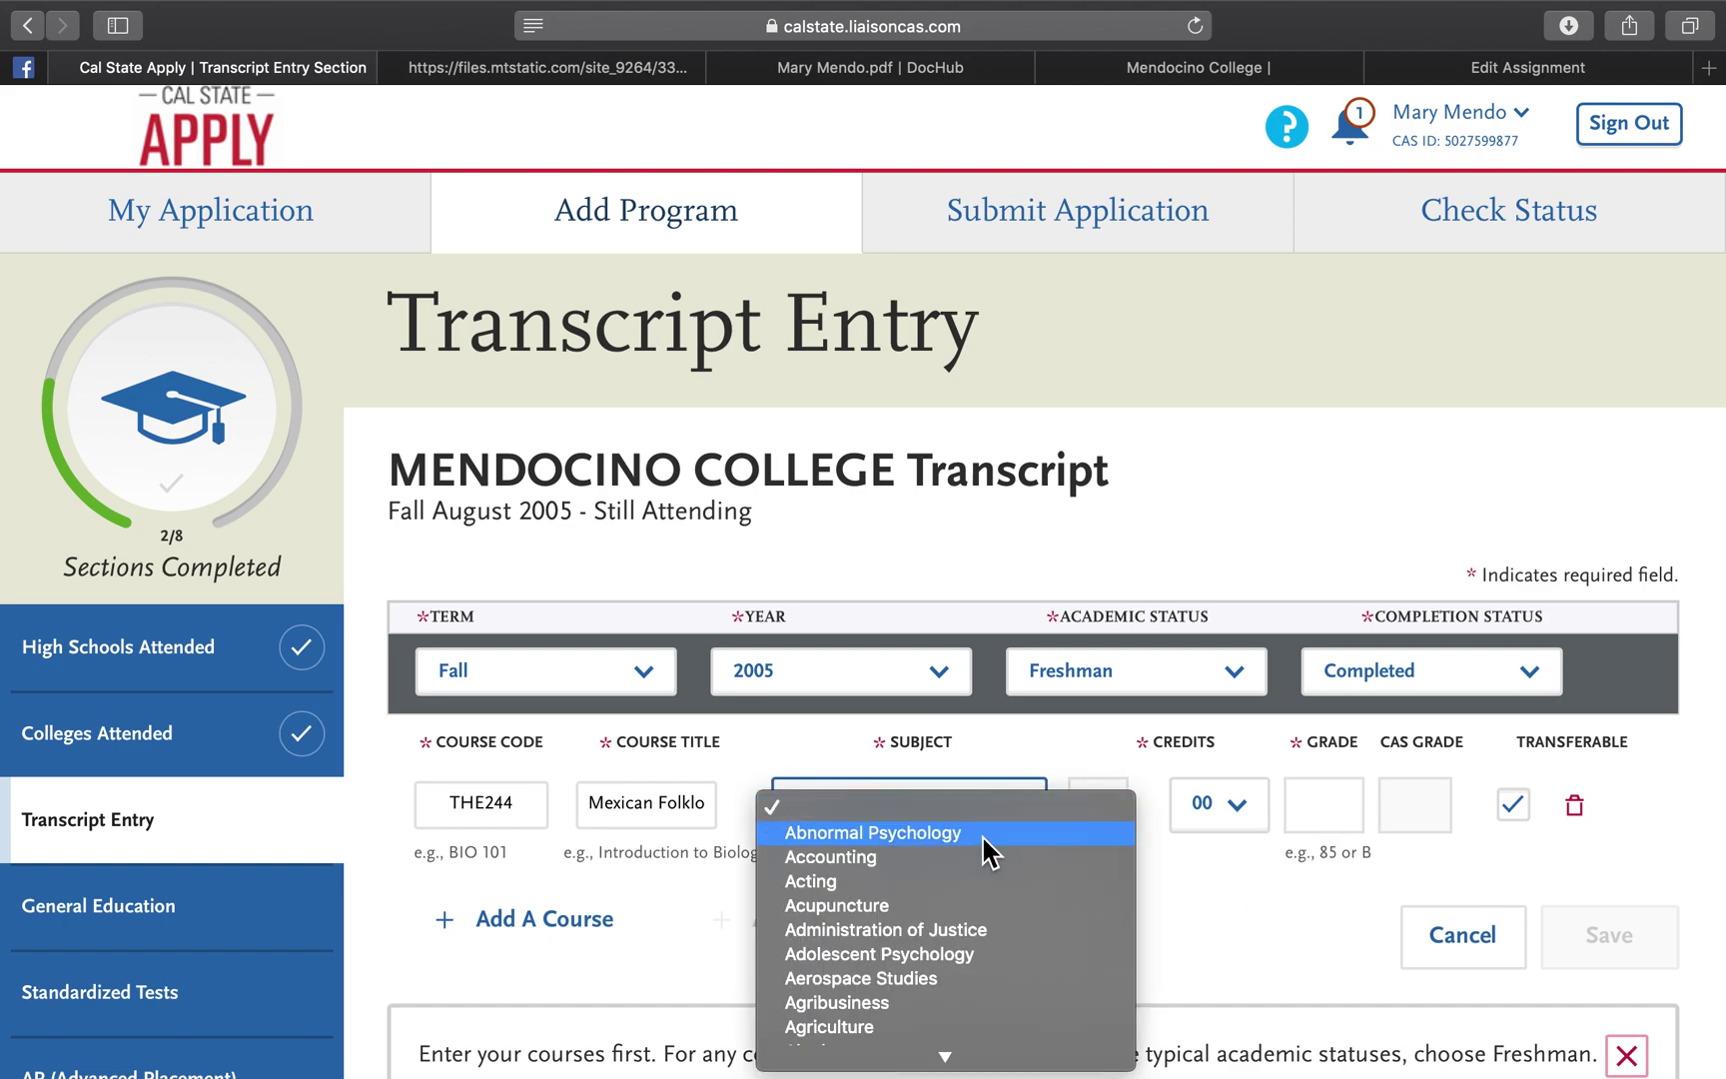
{"action": "type", "text": "th"}
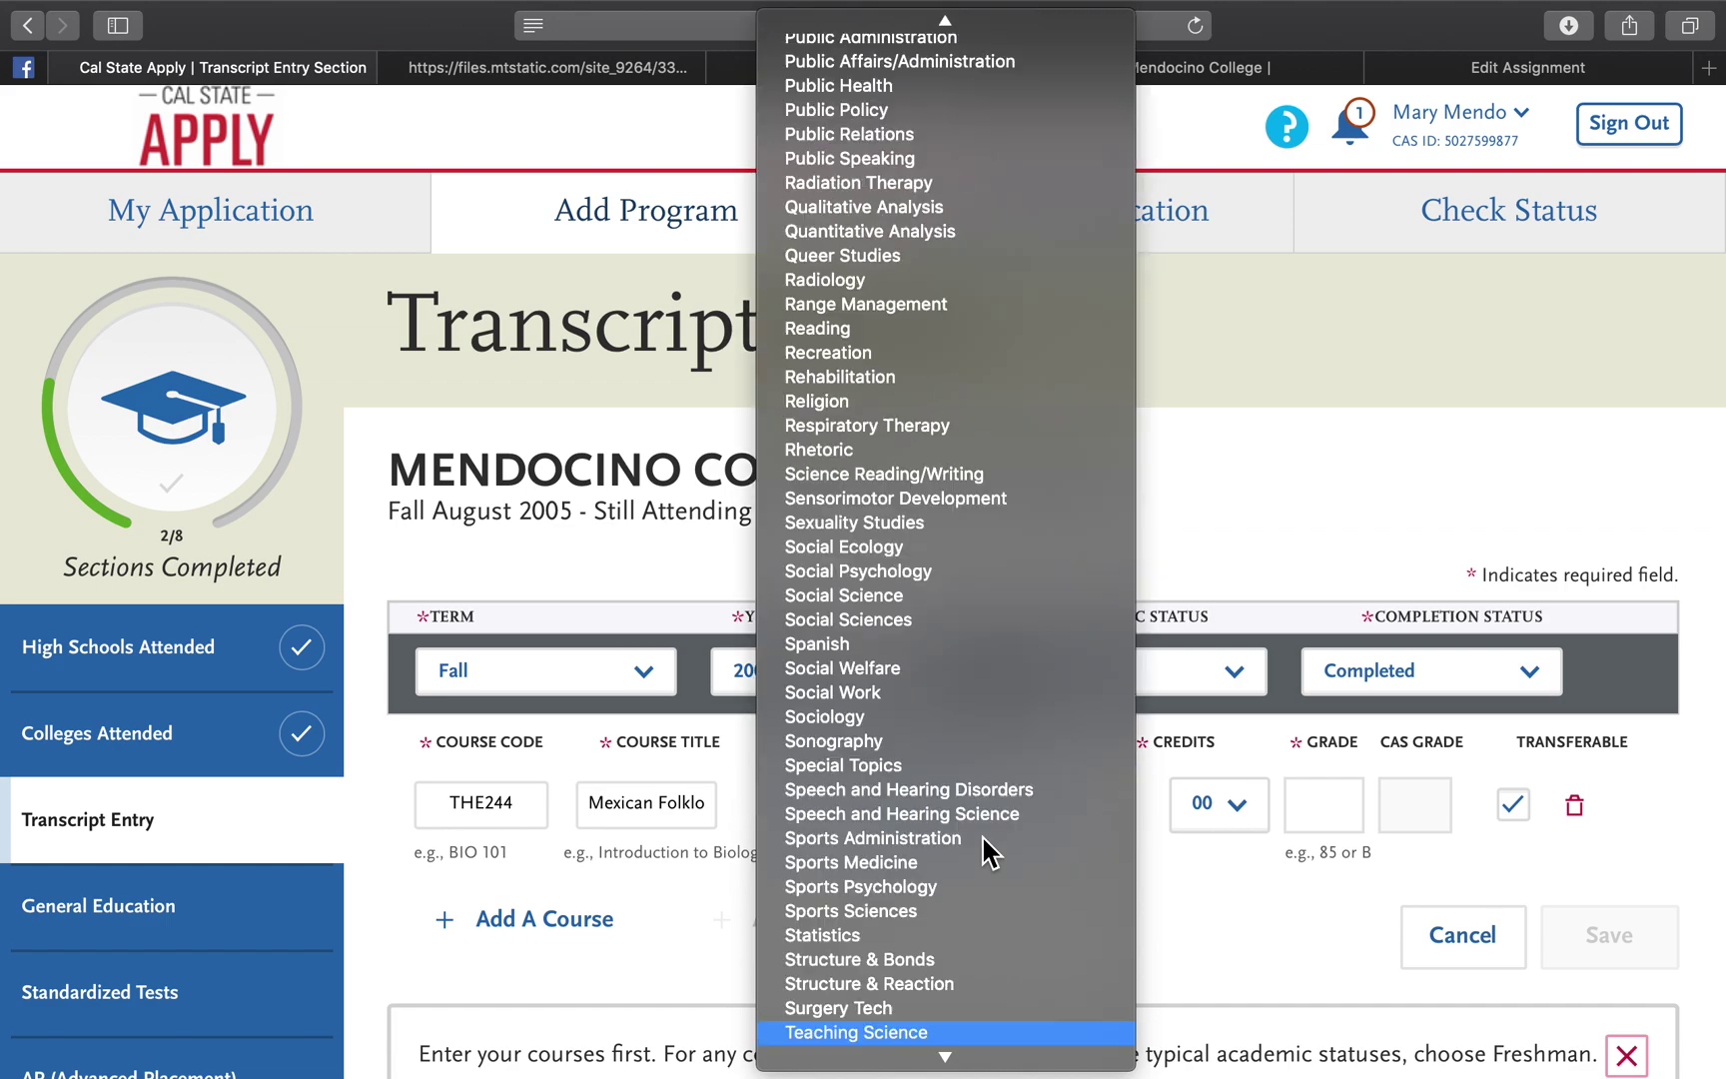
{"action": "key", "text": "Return"}
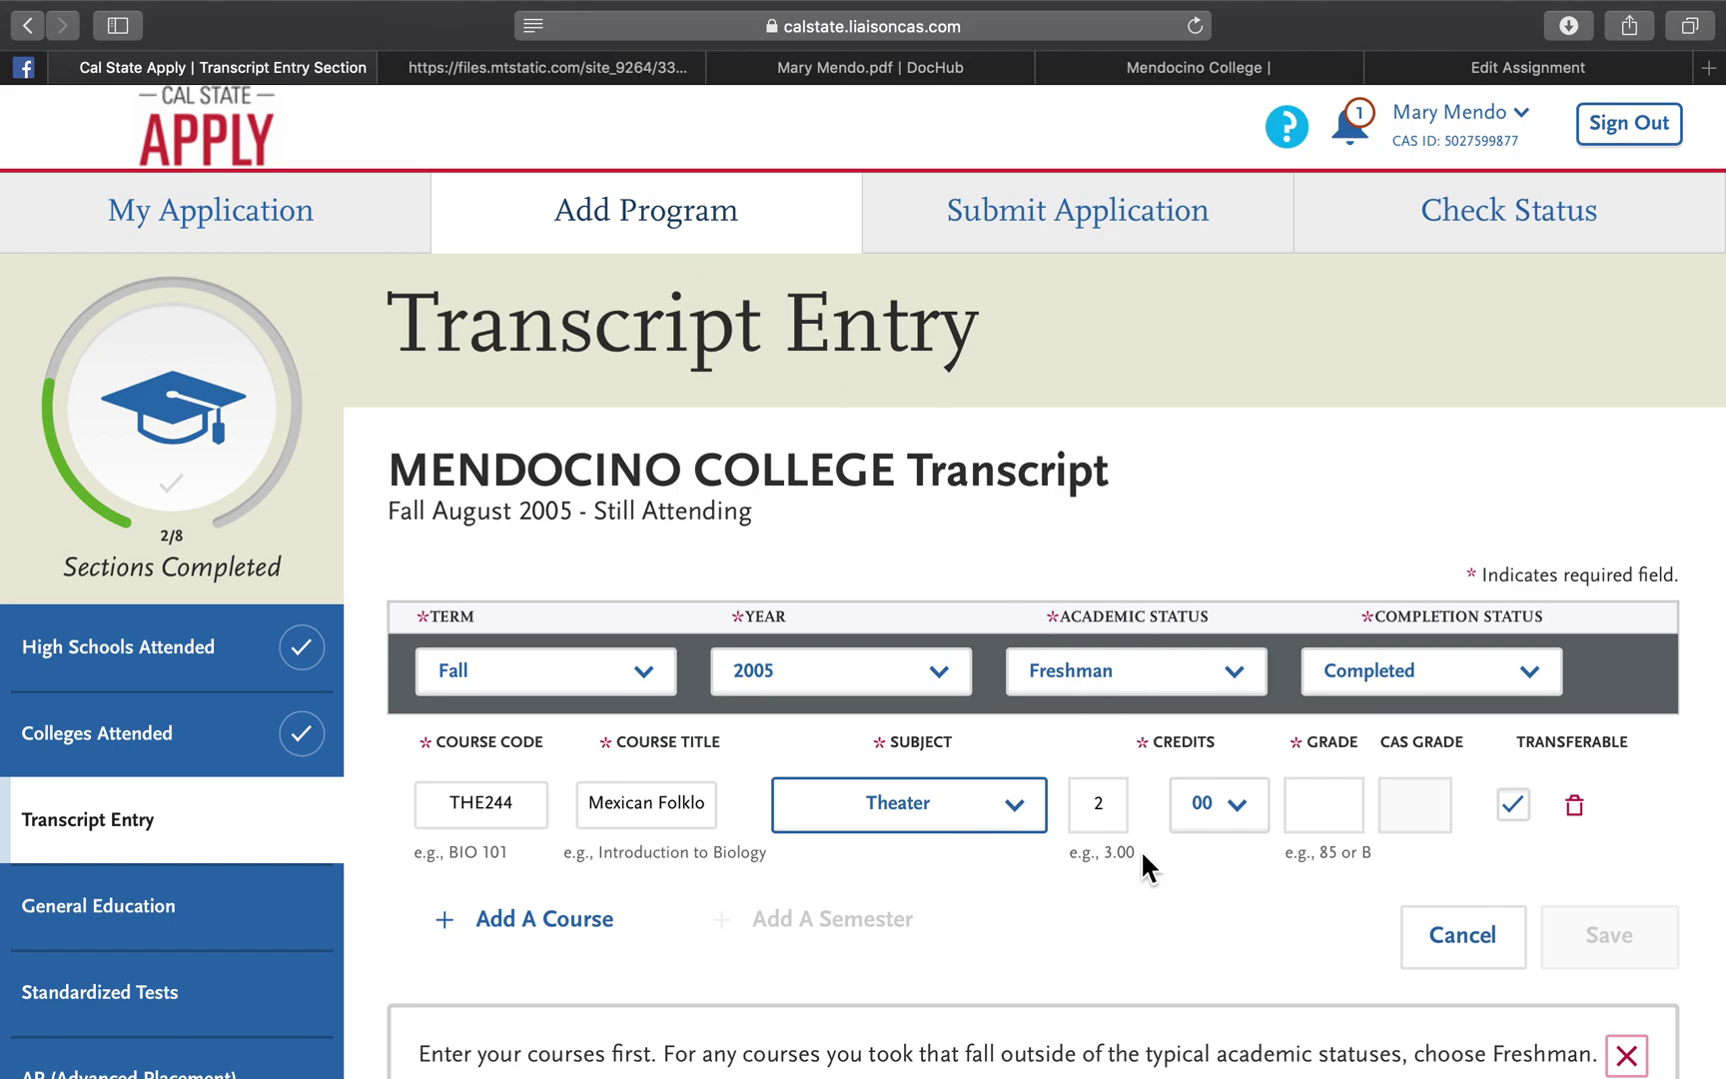
Step: Check the THE 244 units on the DocHub transcript and set the course's credits to 1 in Cal State Apply
{"action": "left_click", "coordinate": [855, 67]}
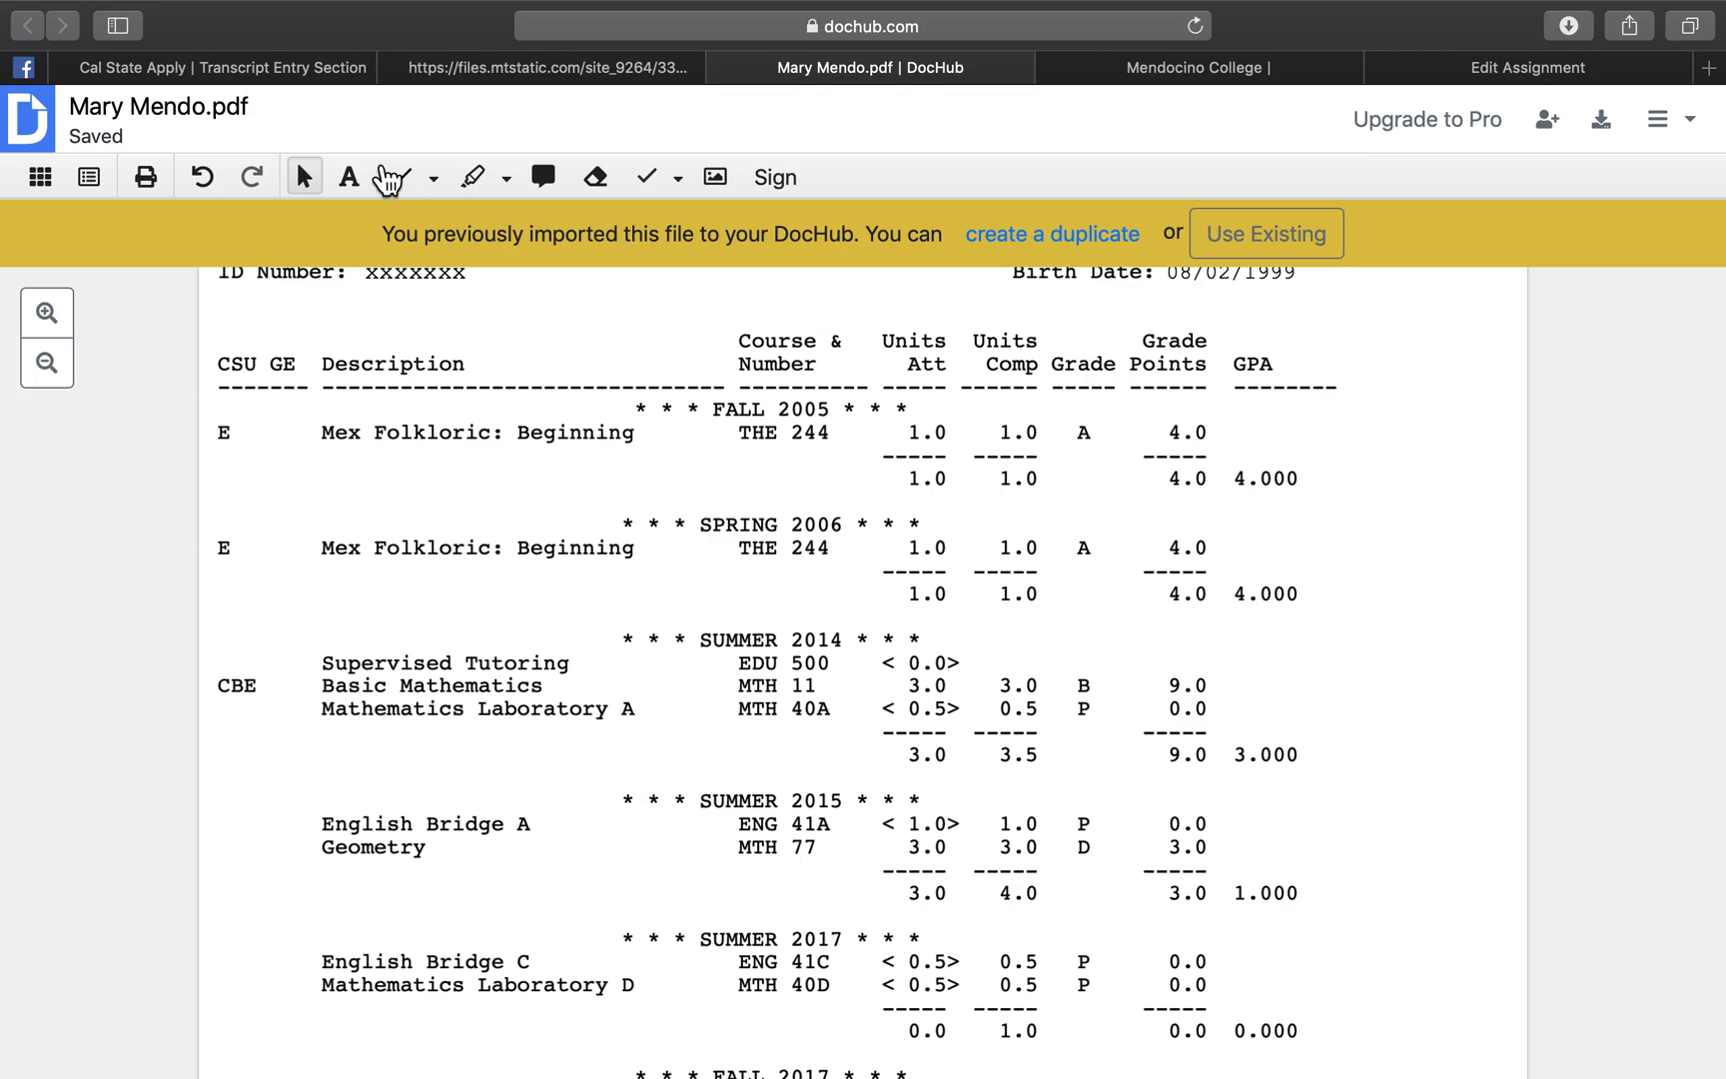
{"action": "left_click", "coordinate": [290, 67]}
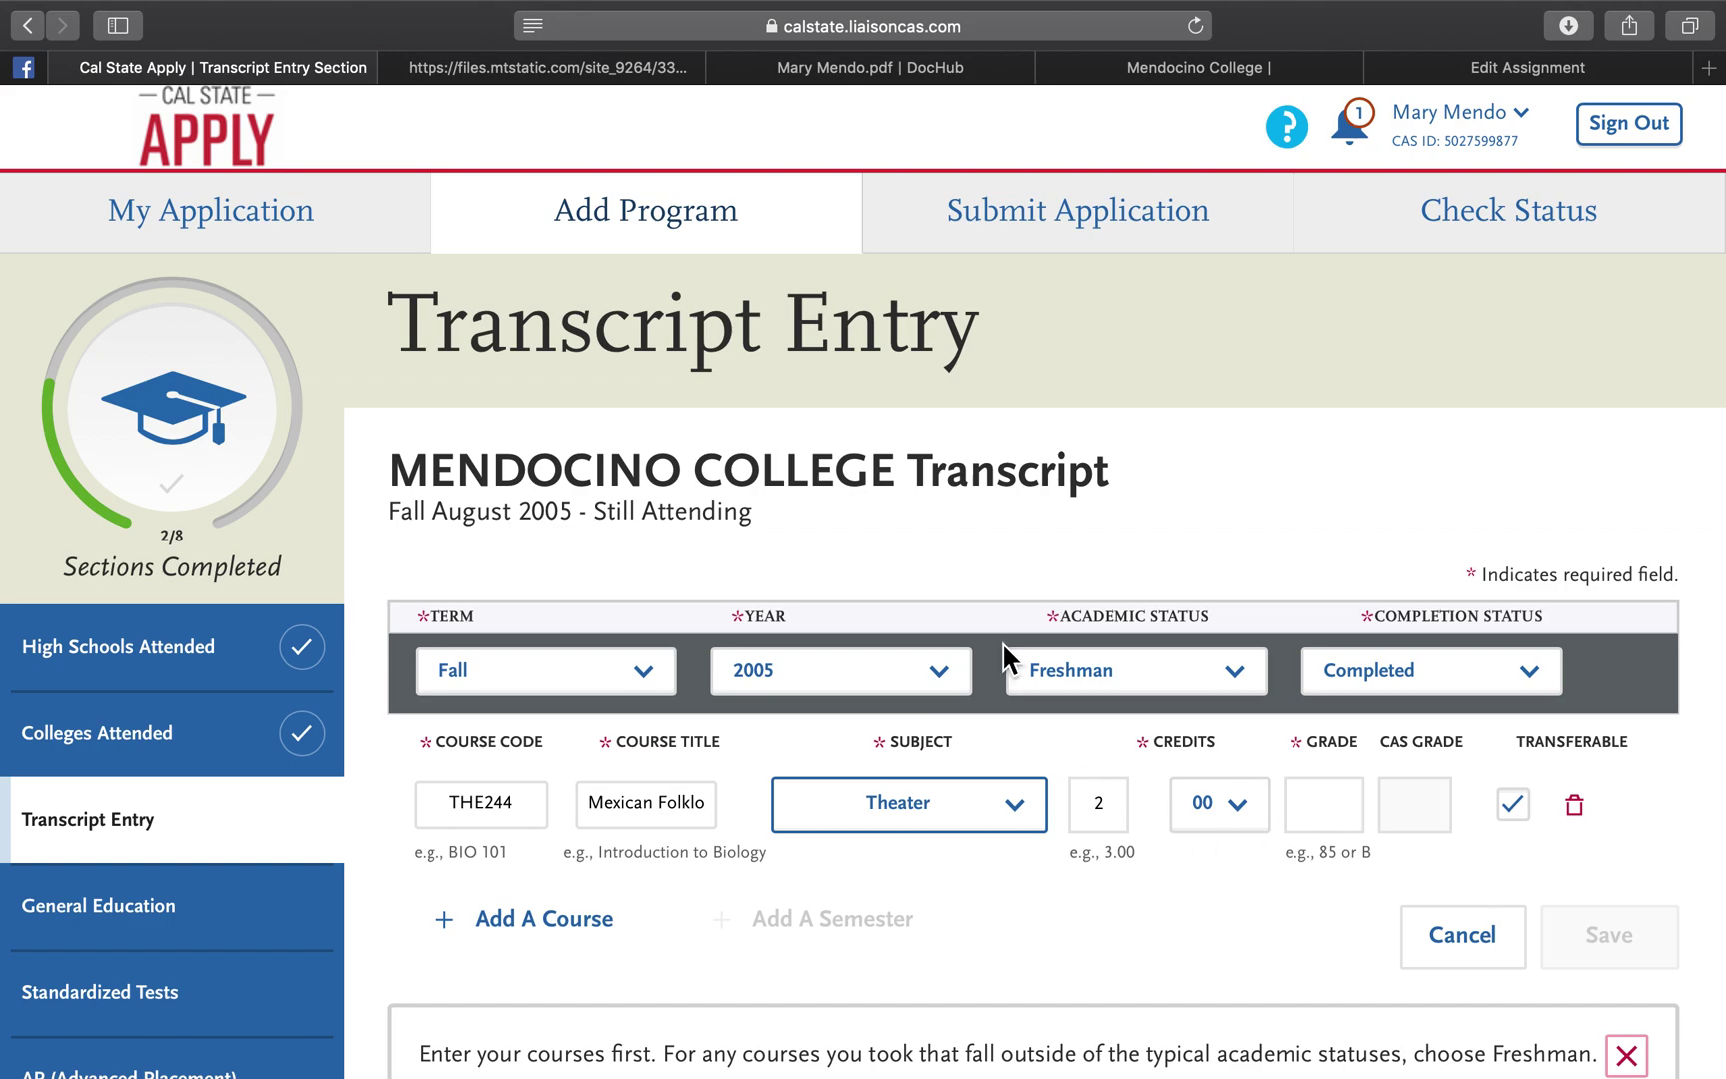
{"action": "left_click", "coordinate": [913, 70]}
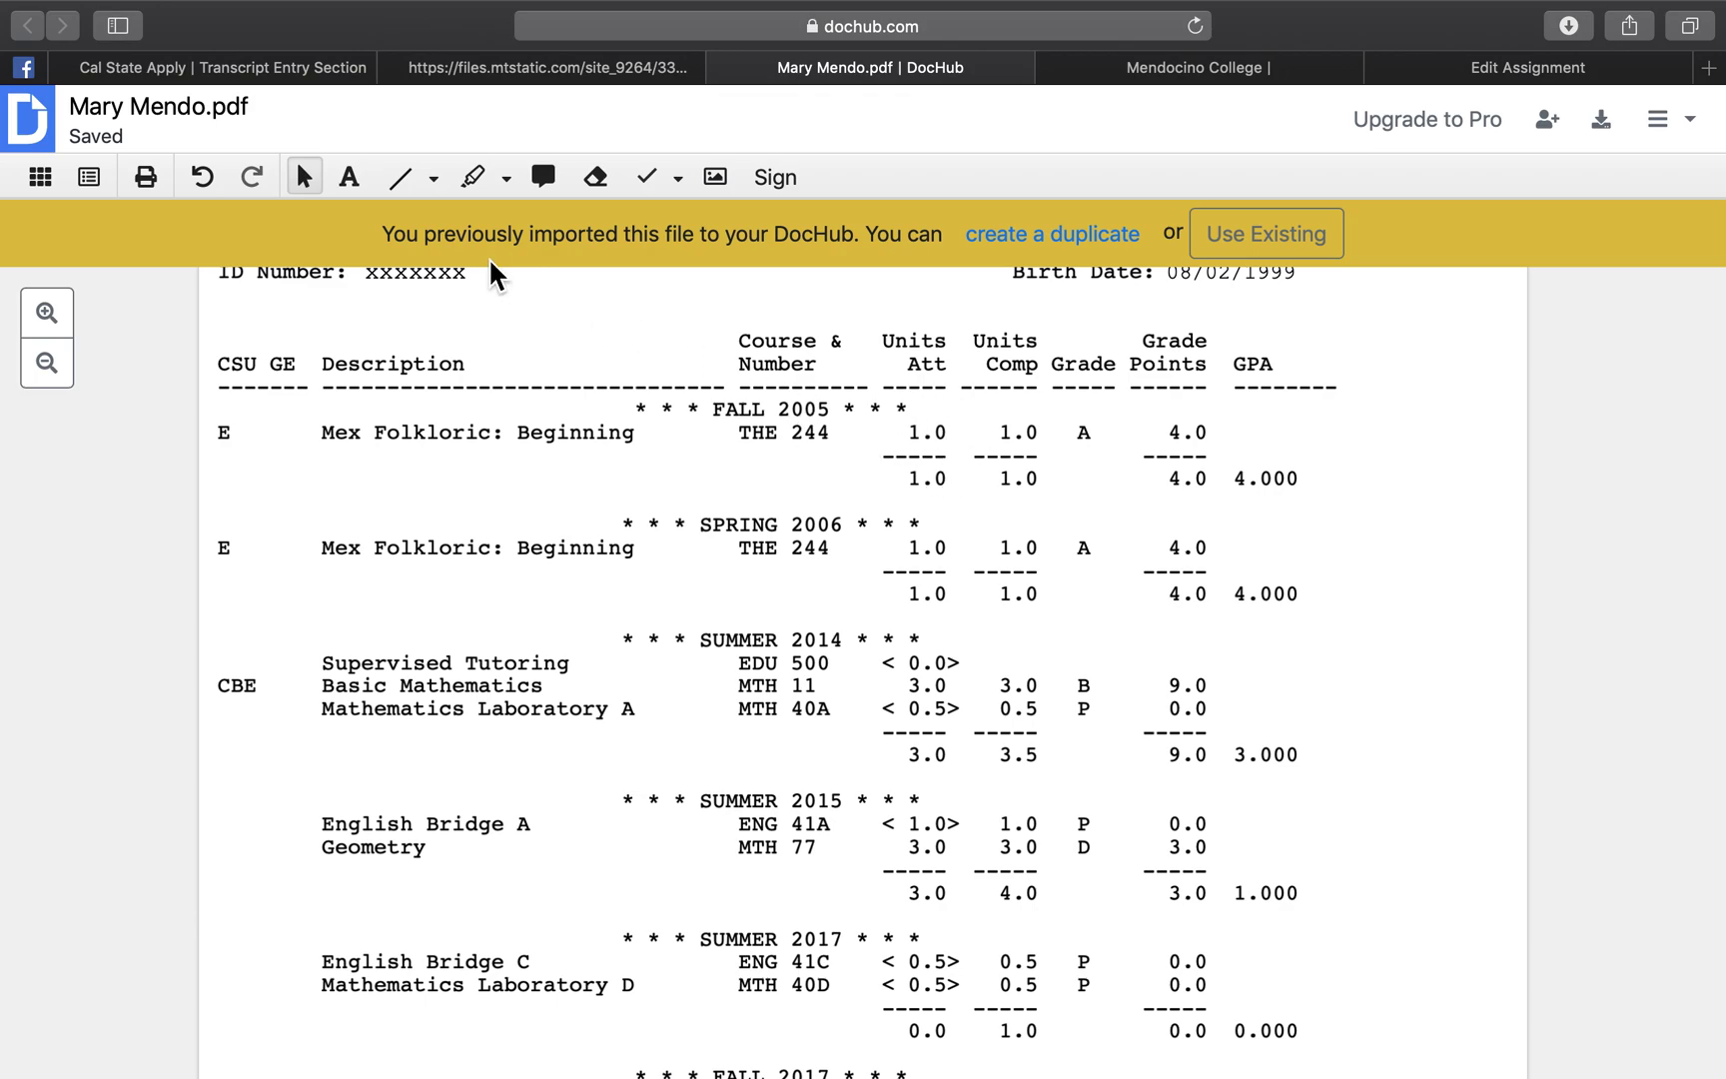
{"action": "left_click", "coordinate": [326, 70]}
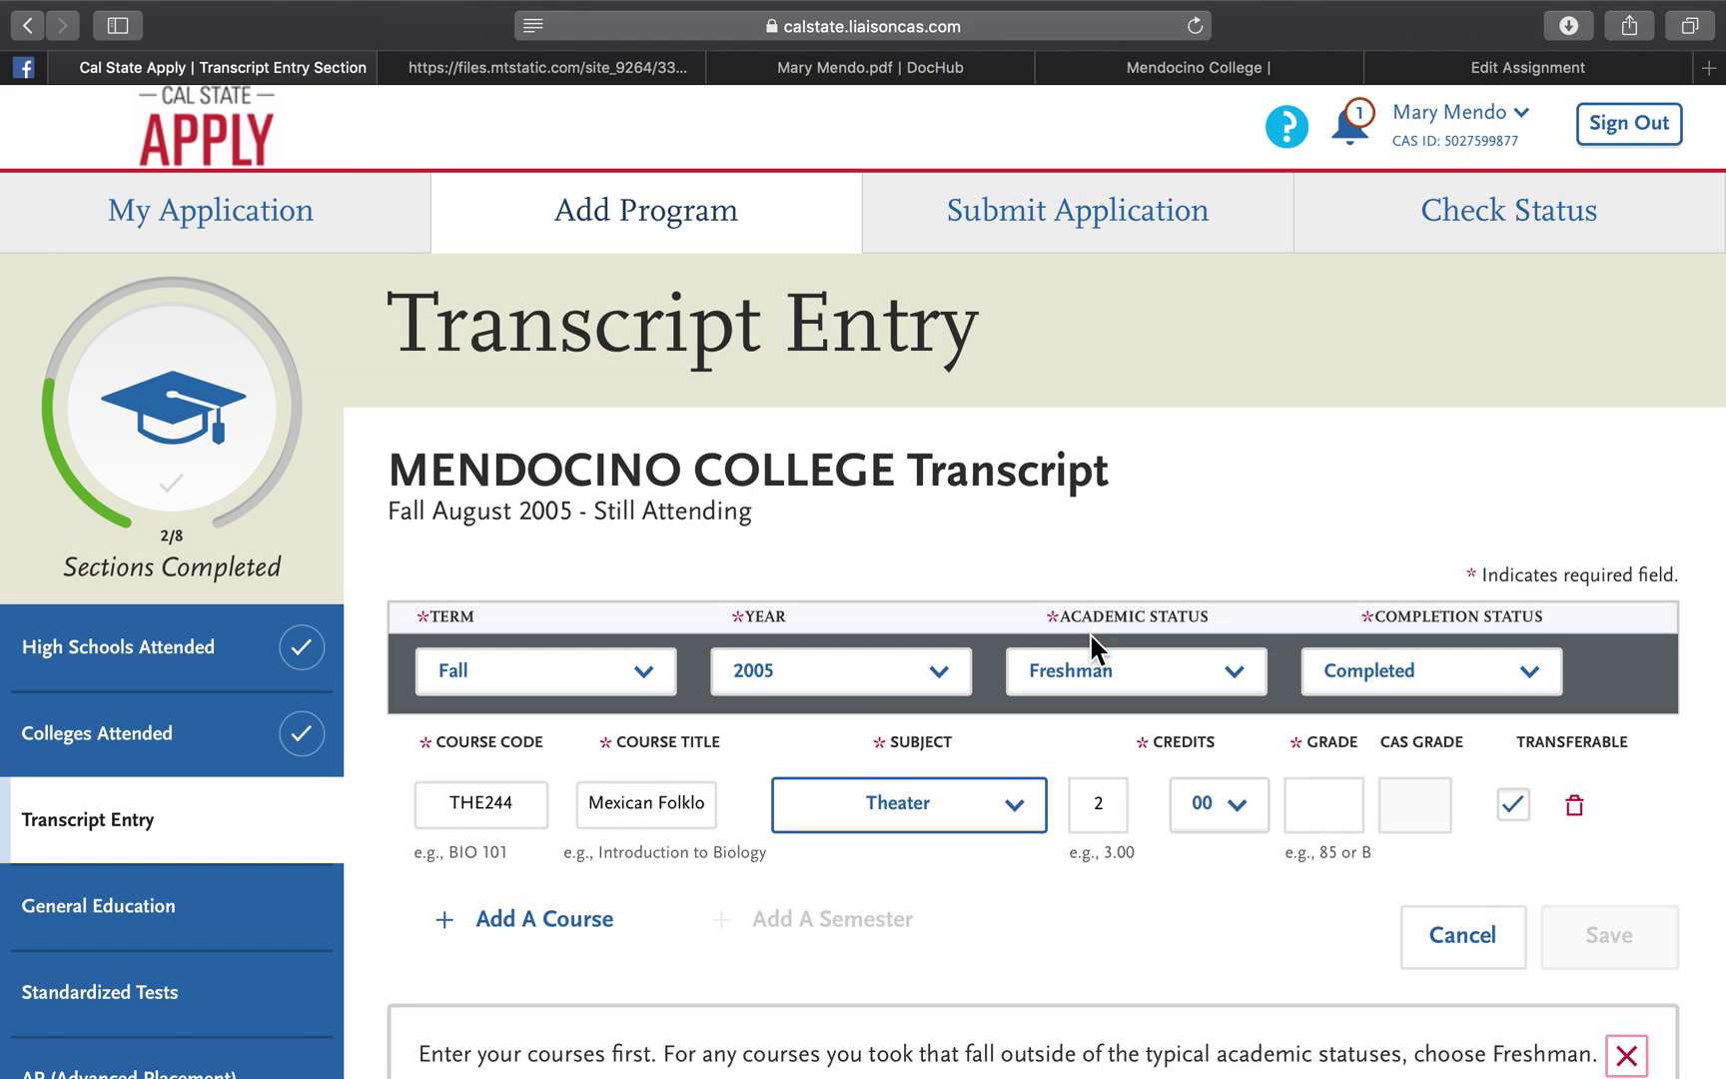
{"action": "double_click", "coordinate": [1079, 804]}
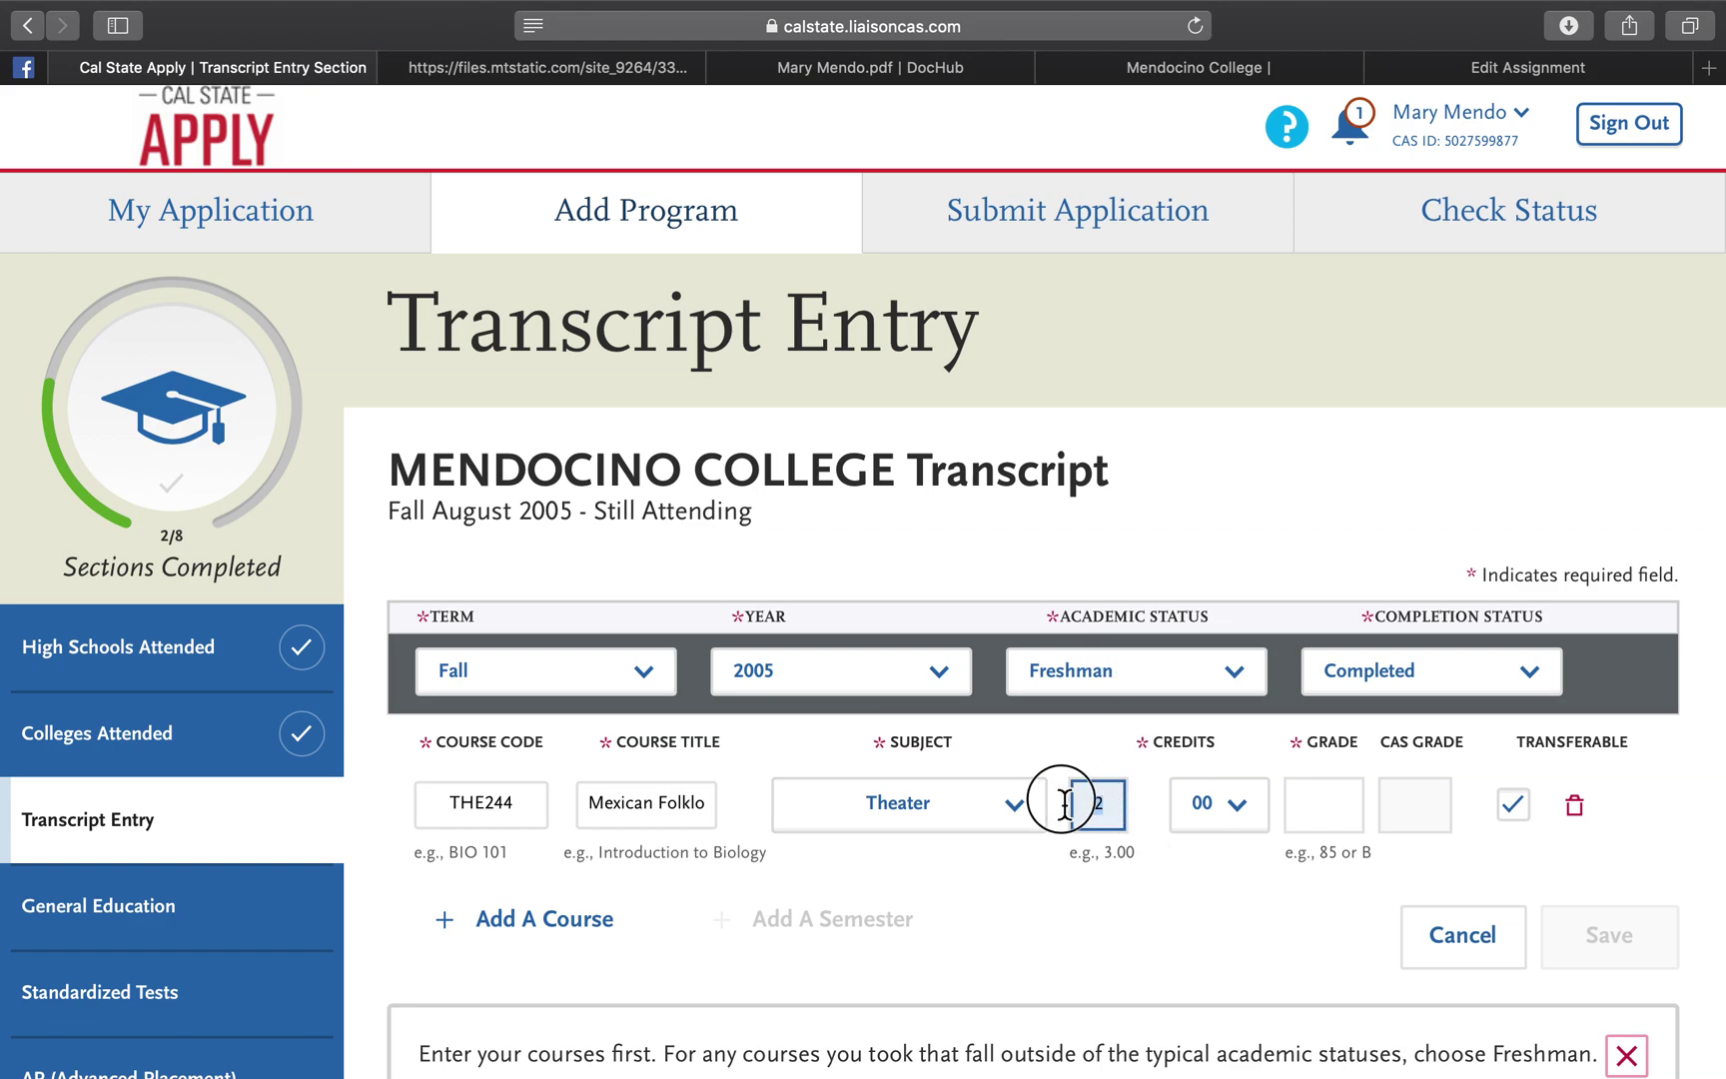
{"action": "type", "text": "1"}
Step: Enter A as the grade of the THE244 course and save the Fall 2005 semester
{"action": "left_click", "coordinate": [1327, 811]}
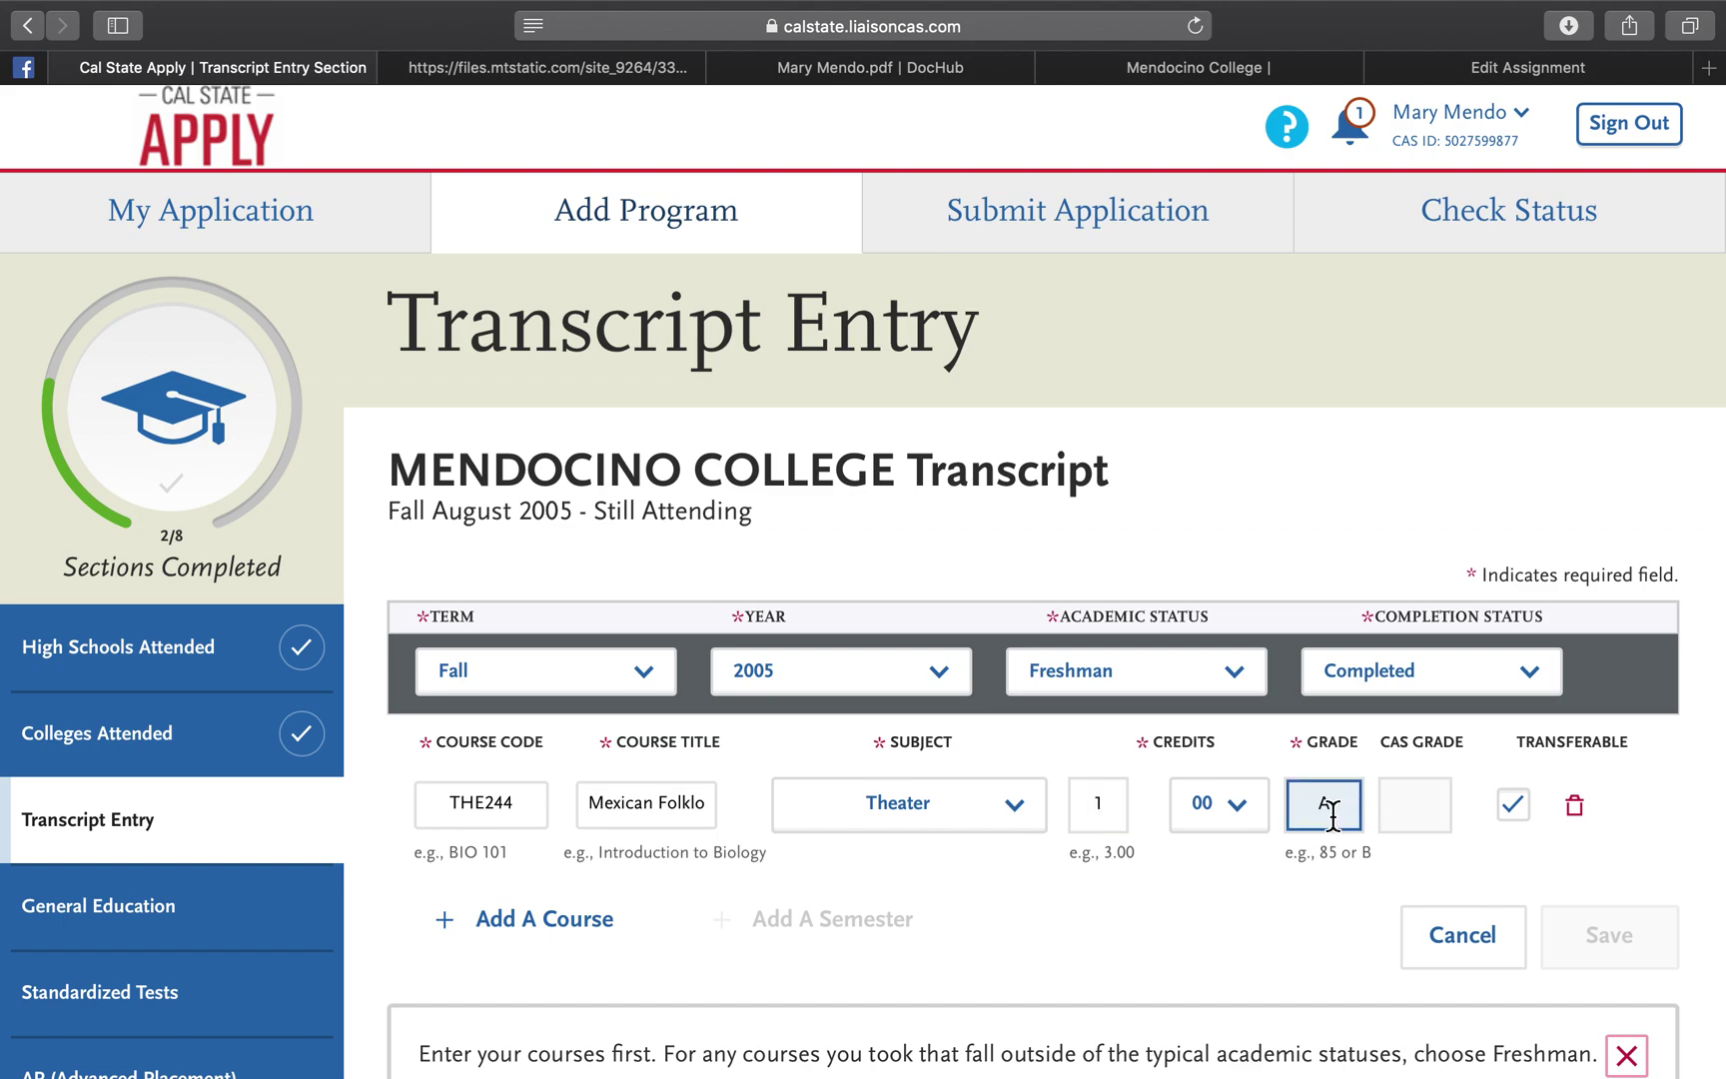
{"action": "left_click", "coordinate": [1424, 805]}
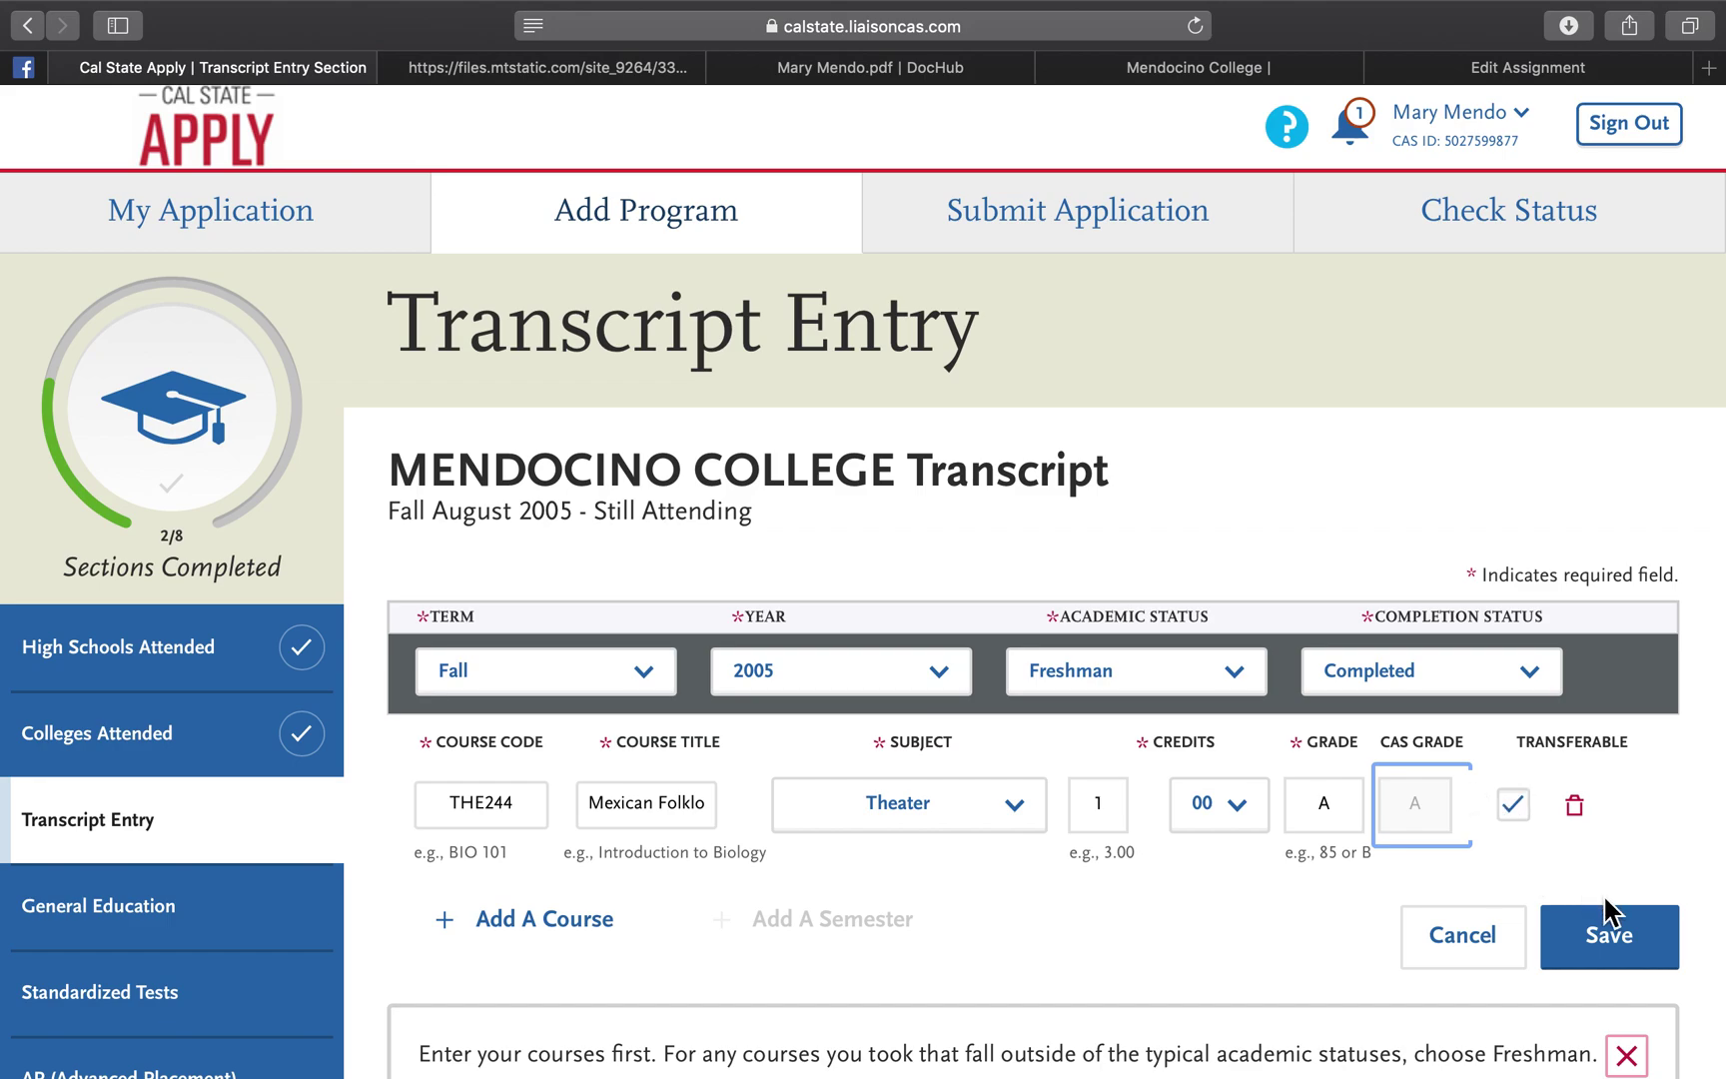
{"action": "left_click", "coordinate": [1653, 947]}
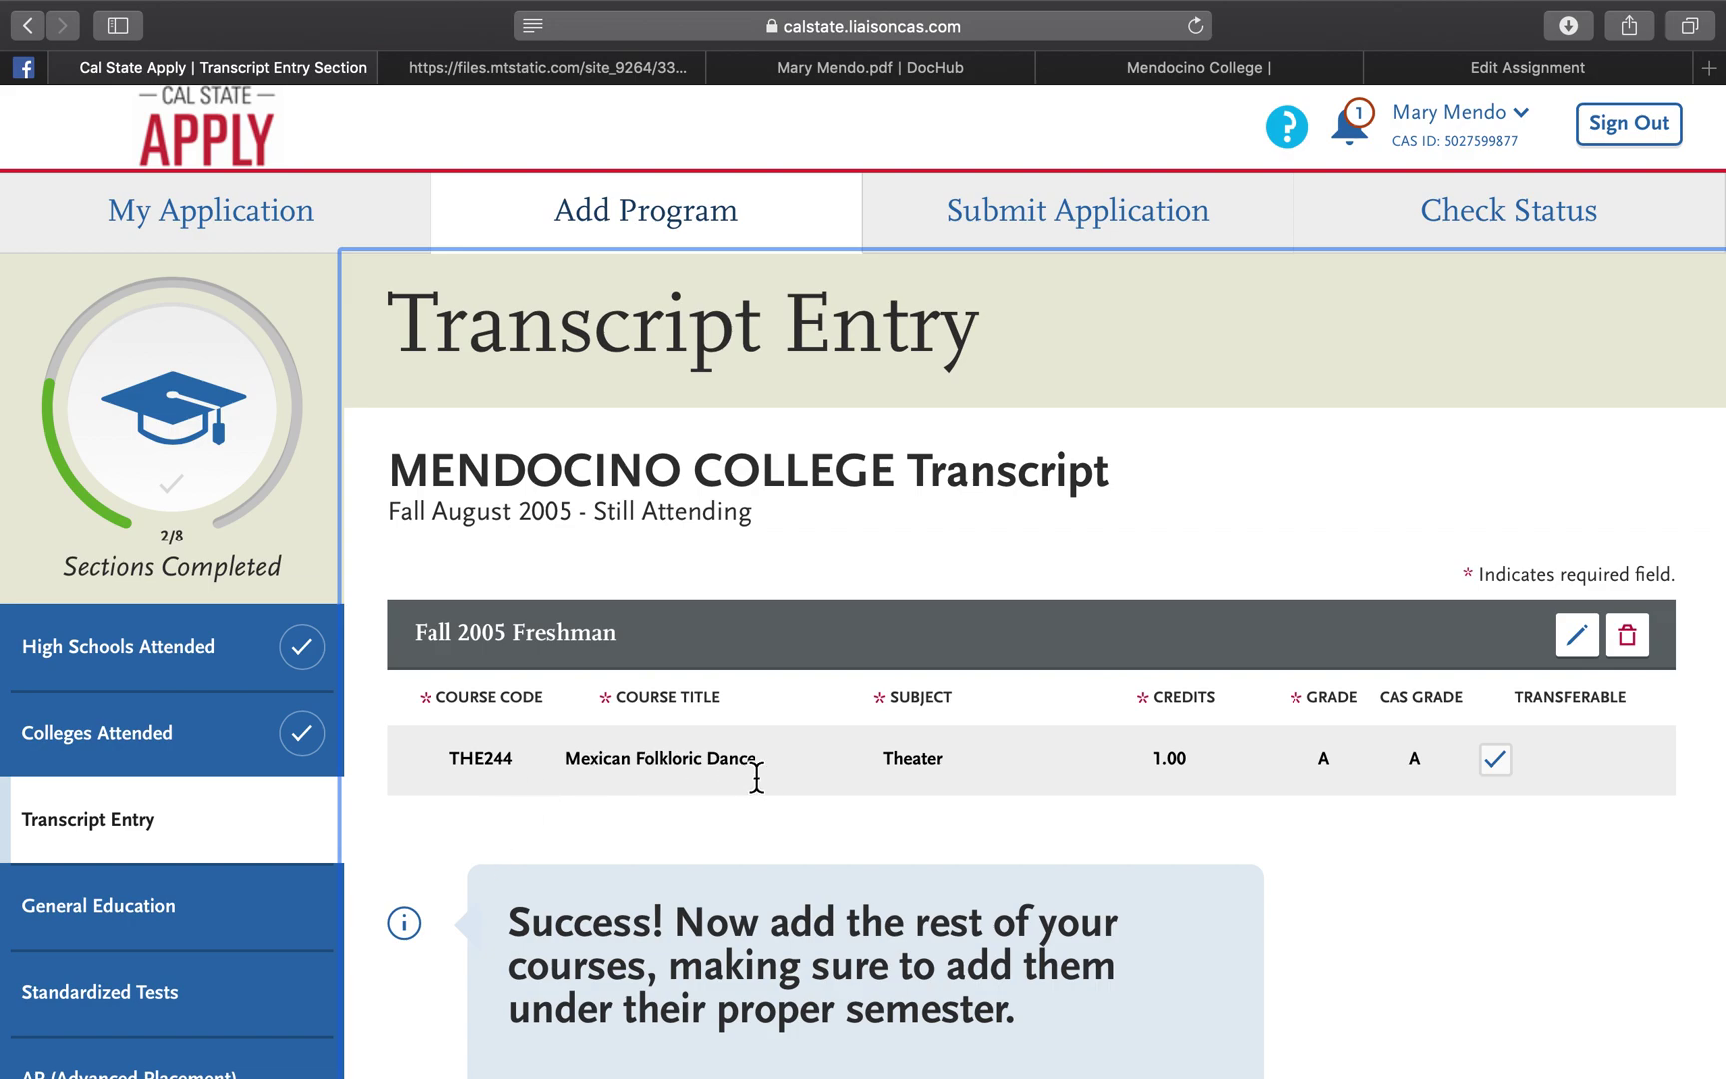
Step: Add another semester below Fall 2005 and set its term to Summer 1, consulting the DocHub transcript
{"action": "scroll", "coordinate": [757, 777], "scroll_direction": "down", "scroll_amount": 4}
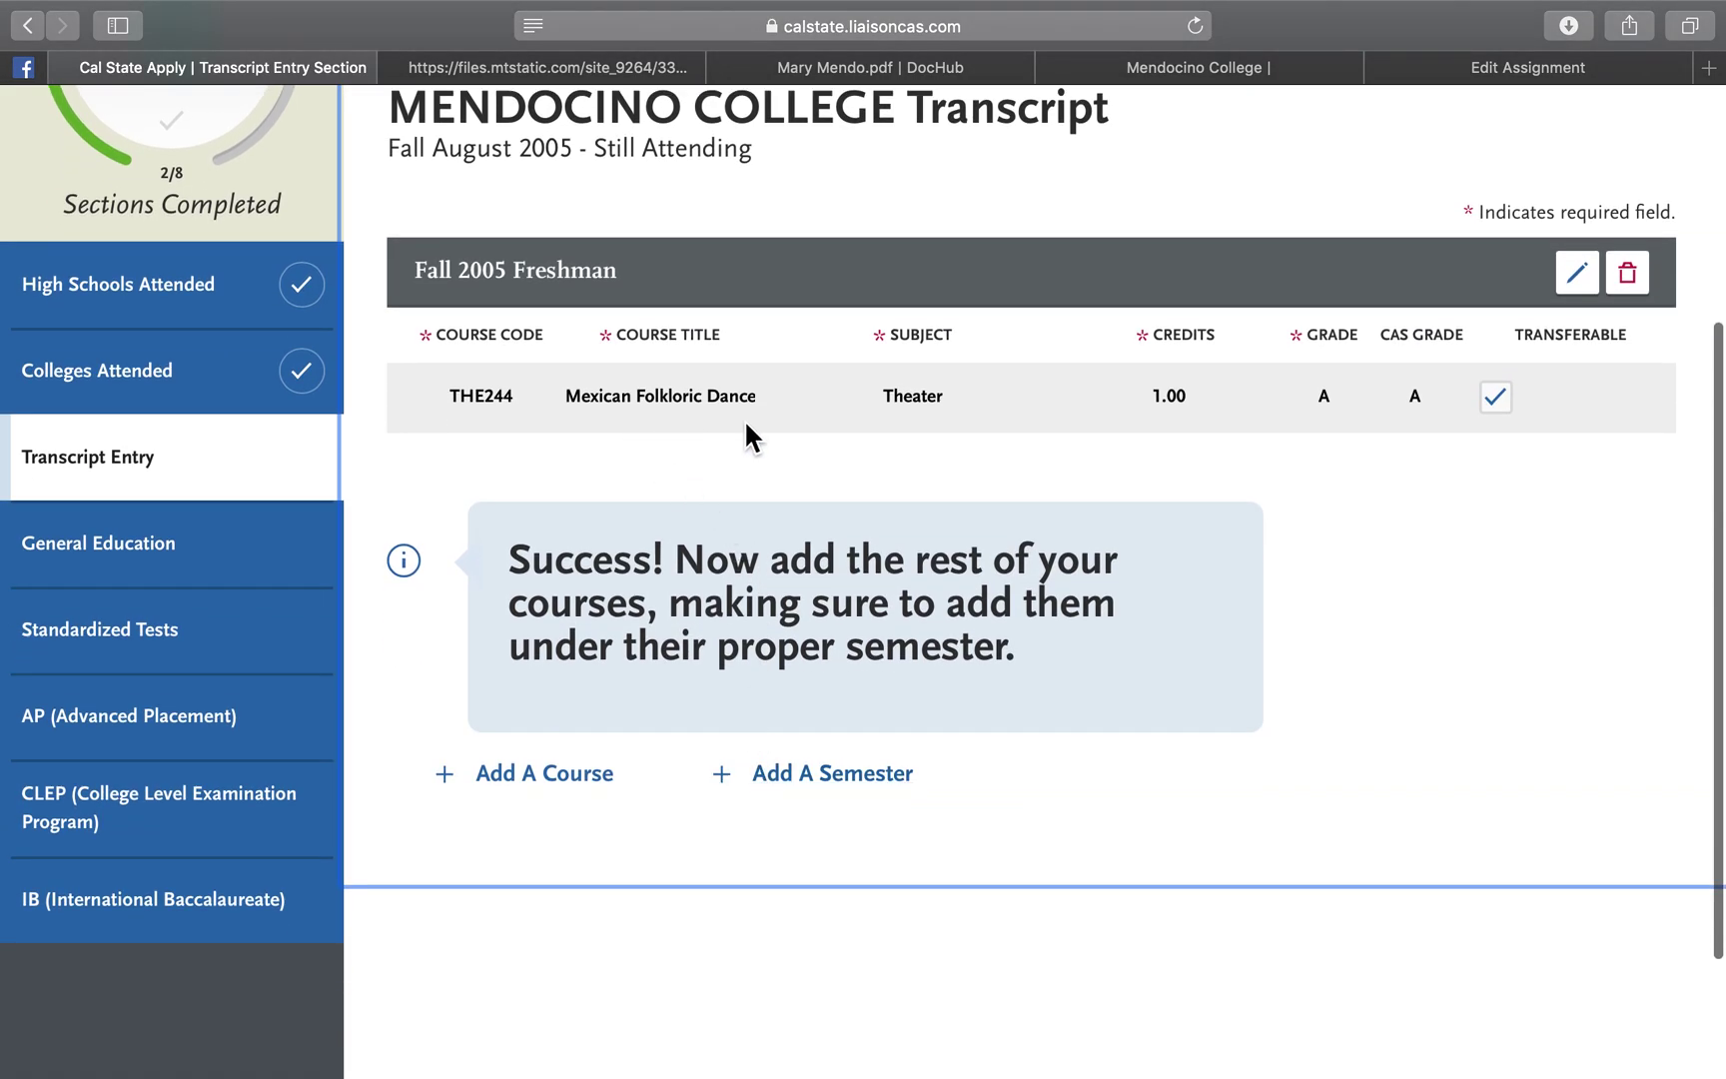
{"action": "left_click", "coordinate": [827, 776]}
{"action": "left_click", "coordinate": [805, 70]}
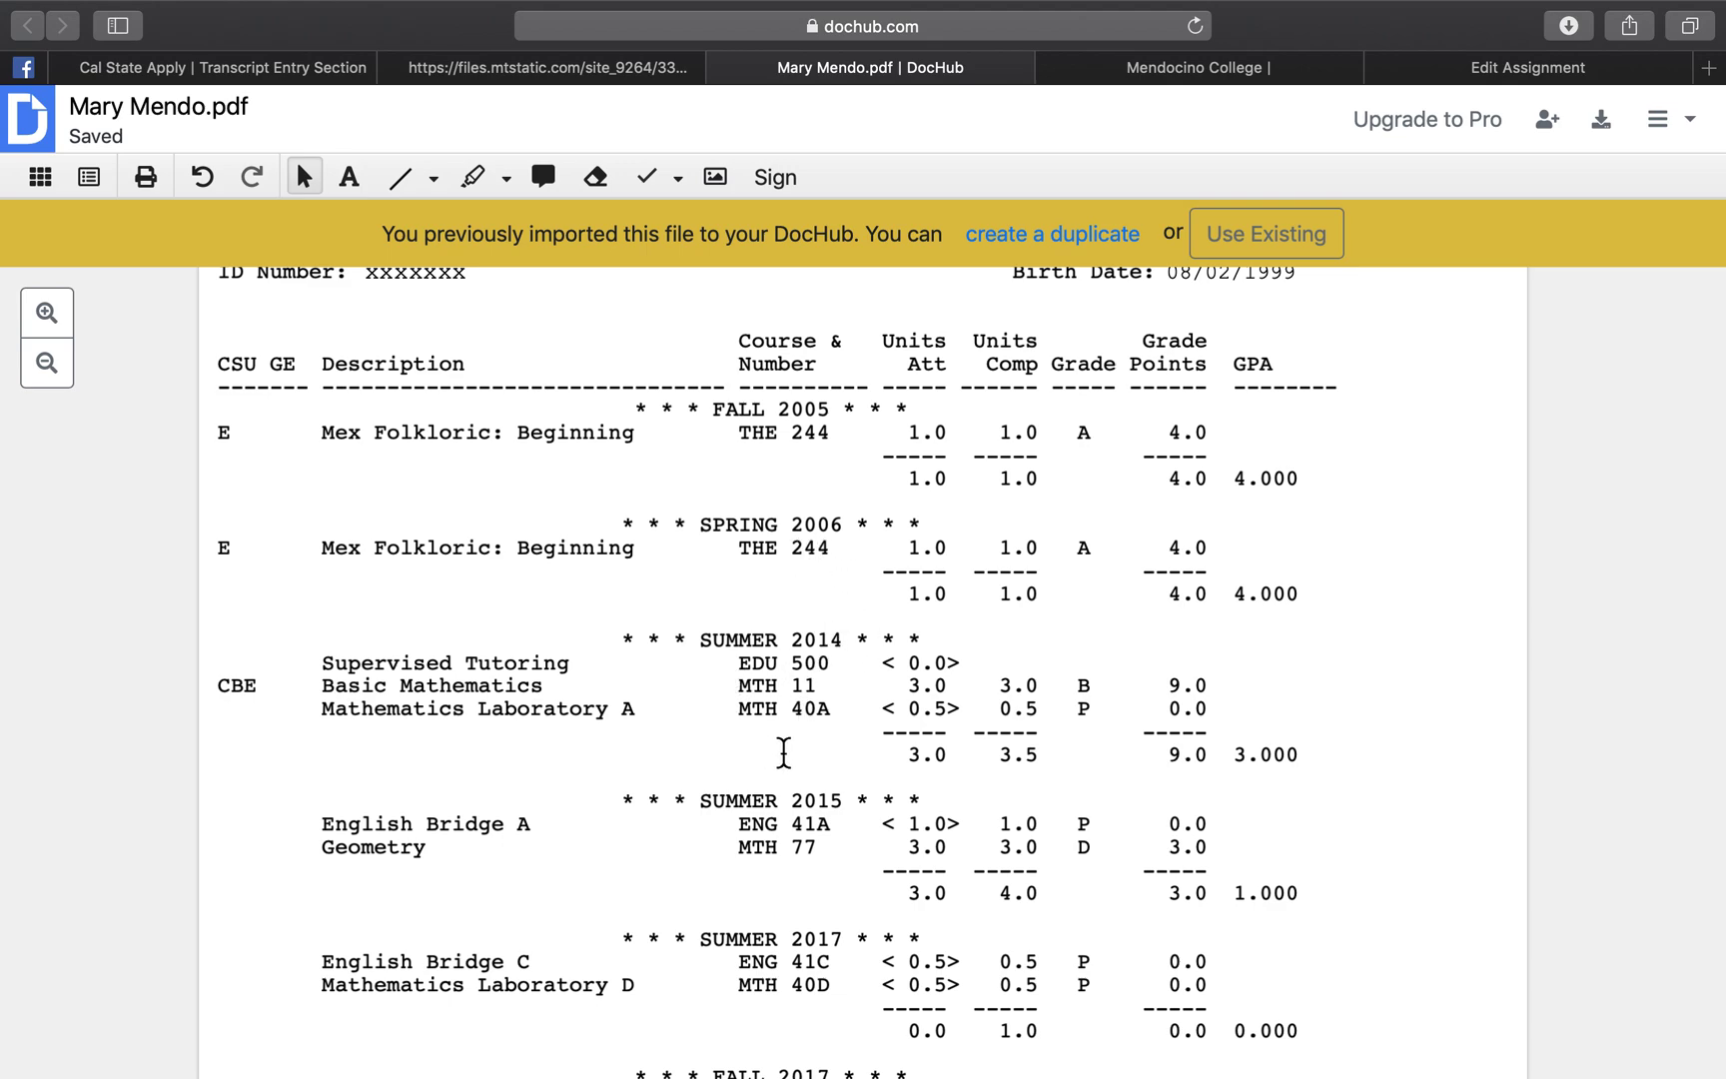
{"action": "left_click", "coordinate": [302, 83]}
{"action": "left_click", "coordinate": [591, 617]}
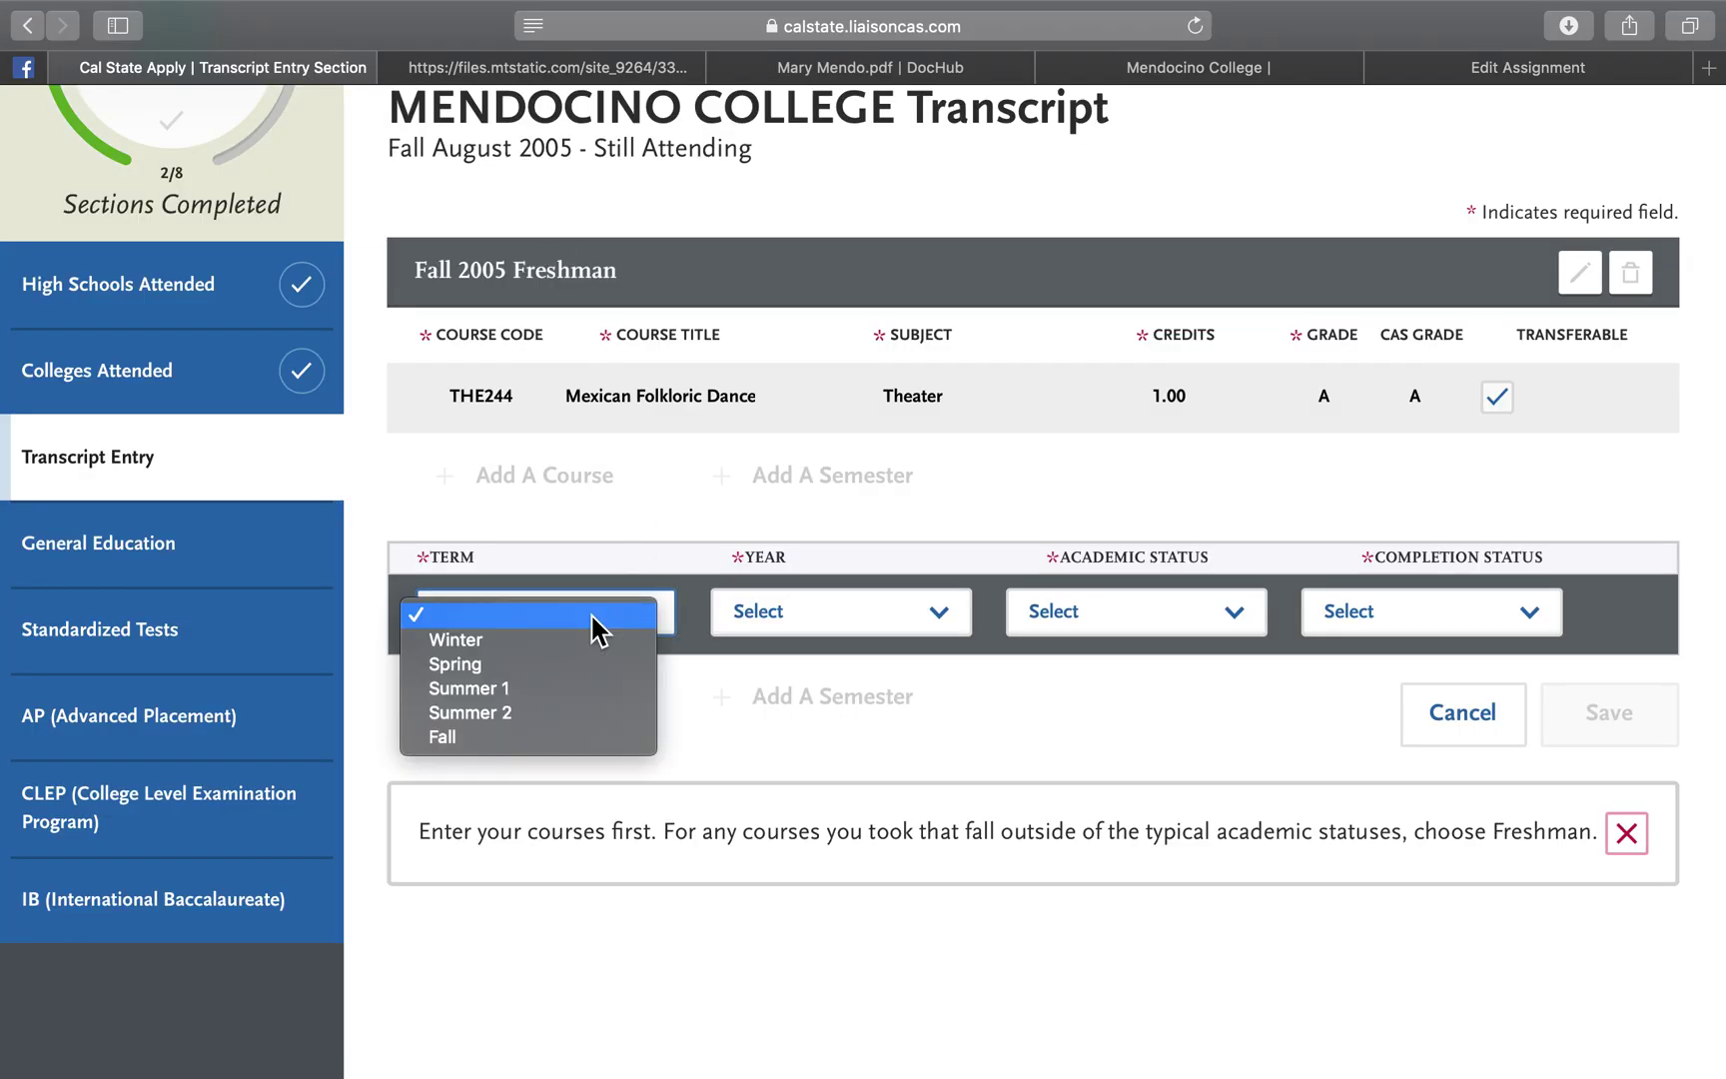
{"action": "left_click", "coordinate": [544, 679]}
Step: Set the new semester's year to 2014, academic status to Freshman and completion status to Completed
{"action": "left_click", "coordinate": [887, 615]}
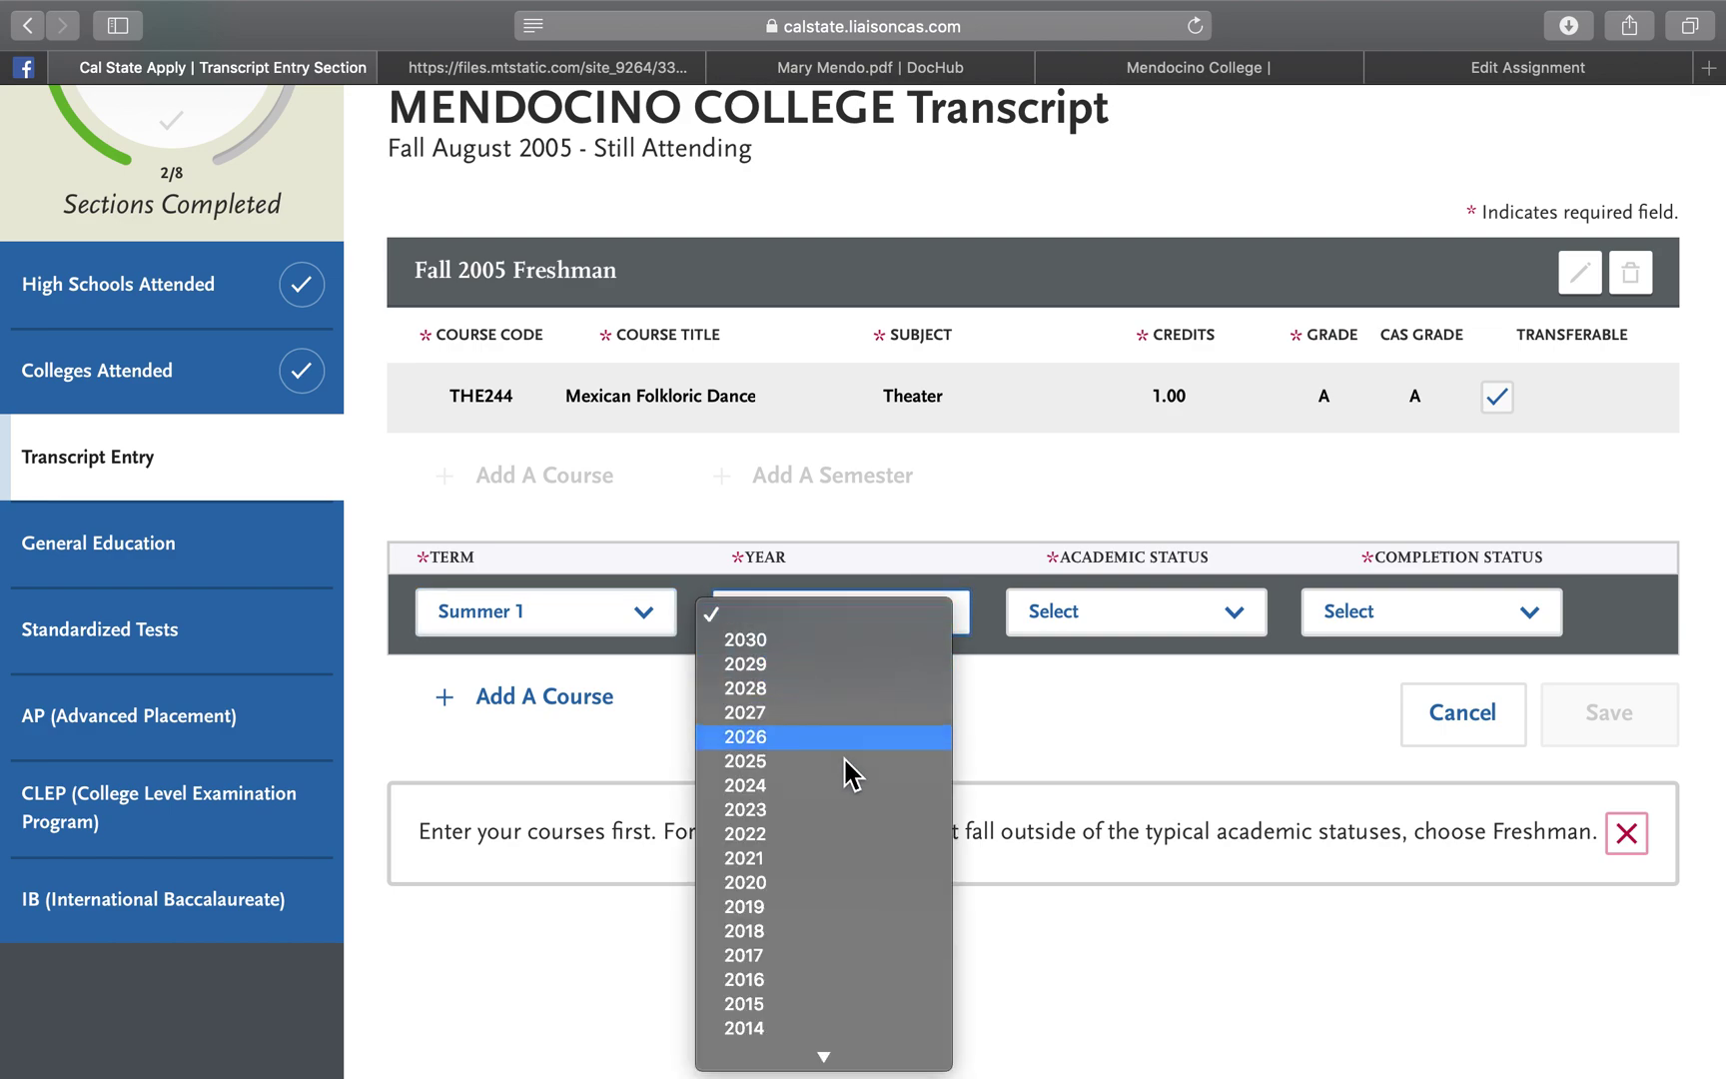
{"action": "left_click", "coordinate": [1098, 715]}
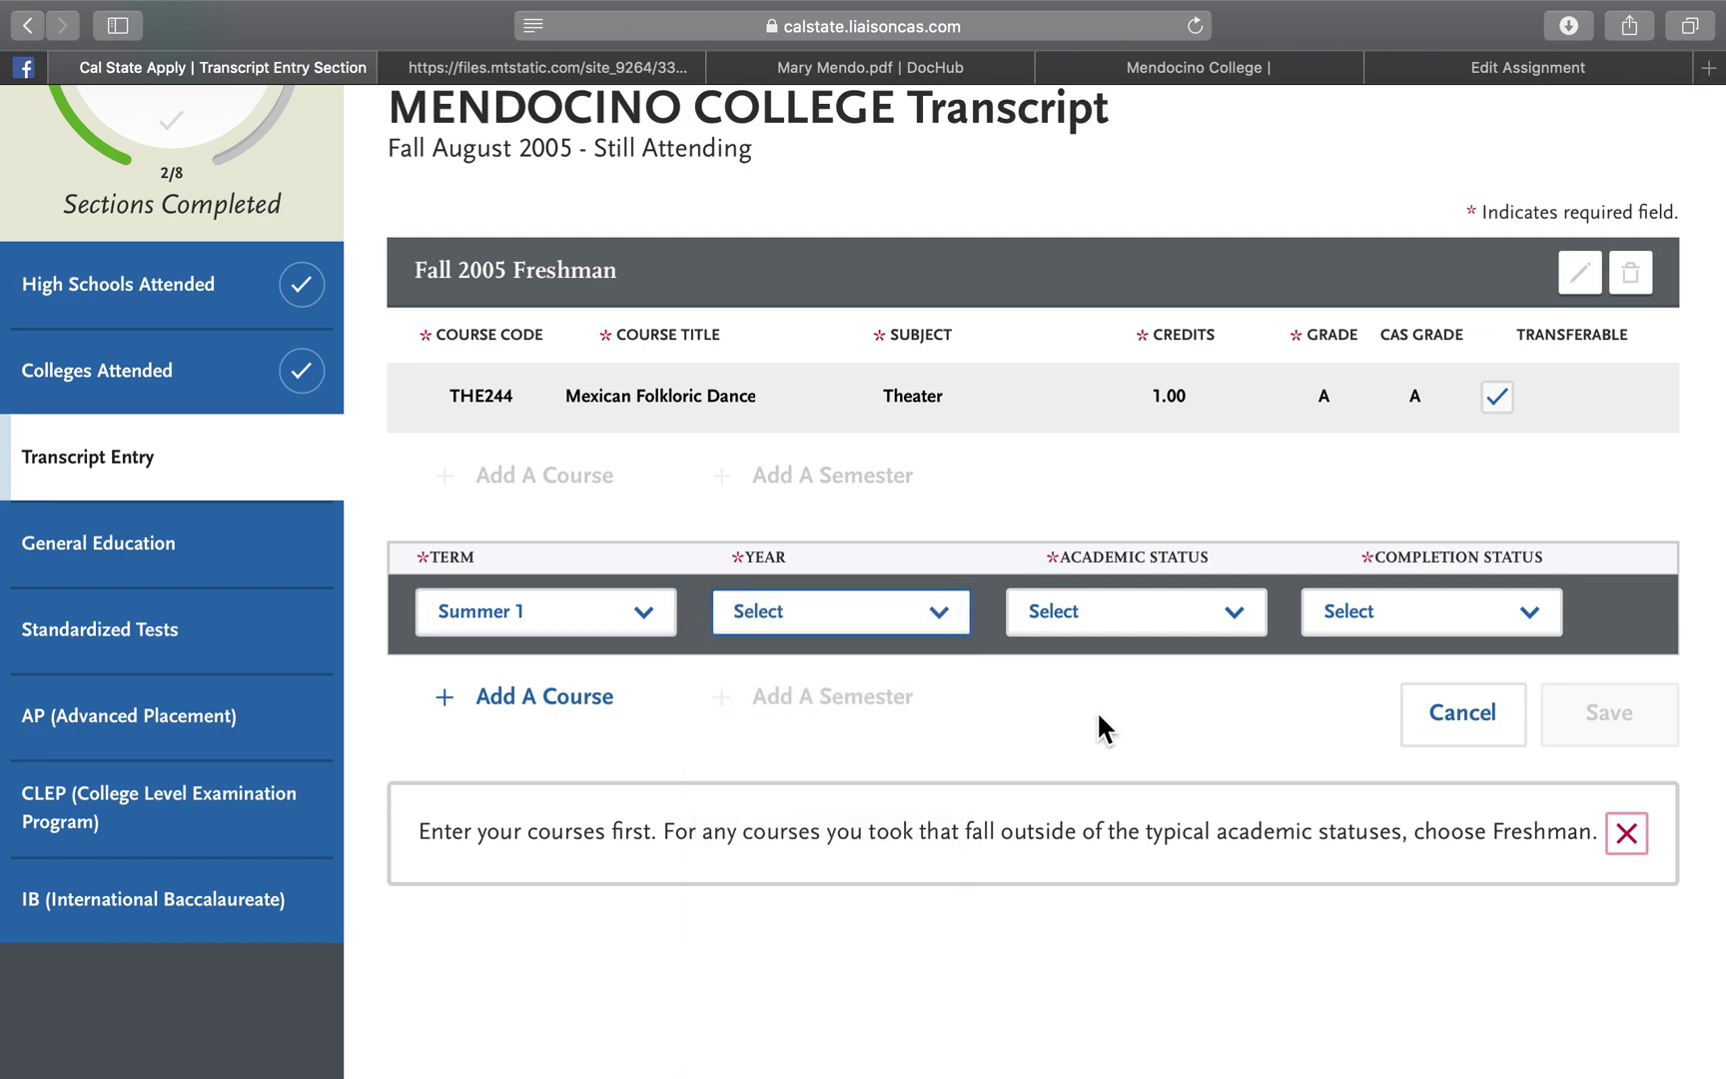
{"action": "left_click", "coordinate": [1139, 611]}
{"action": "left_click", "coordinate": [1126, 646]}
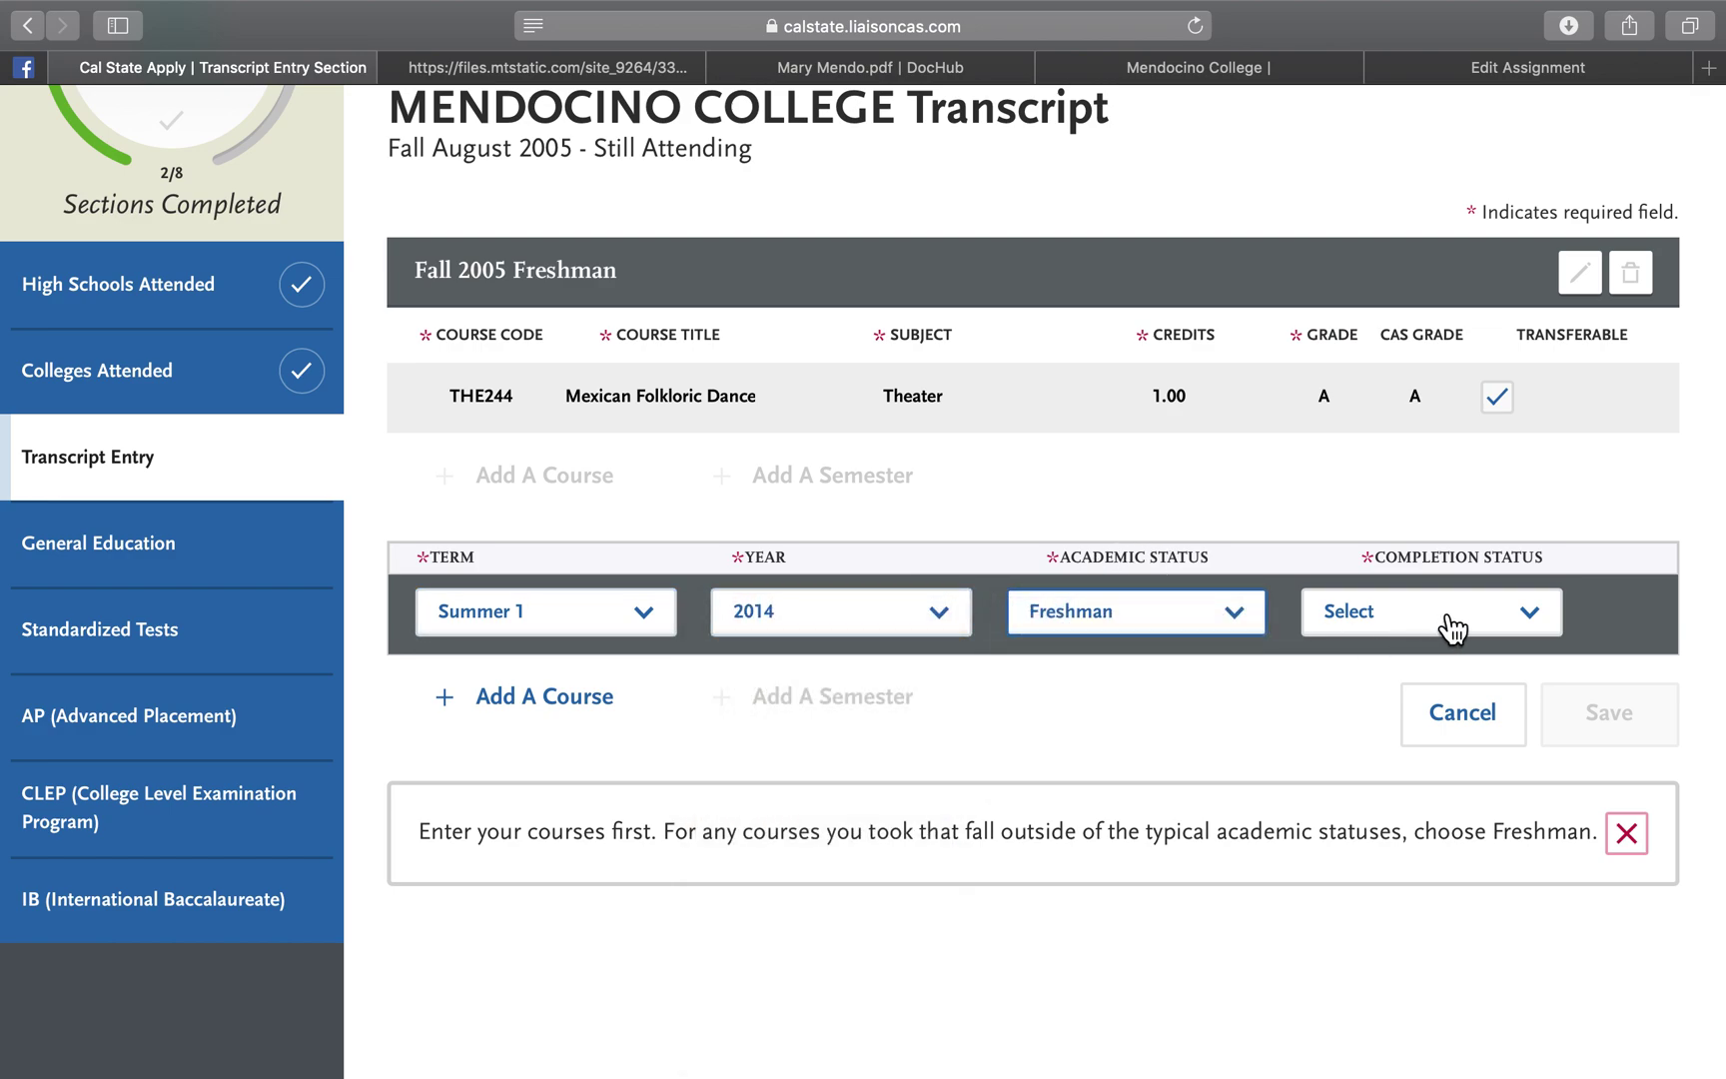
{"action": "left_click", "coordinate": [1441, 612]}
{"action": "left_click", "coordinate": [1411, 680]}
Step: Add a course row to the Summer 1 2014 semester and enter MTH11 from the DocHub transcript as its course code
{"action": "left_click", "coordinate": [575, 695]}
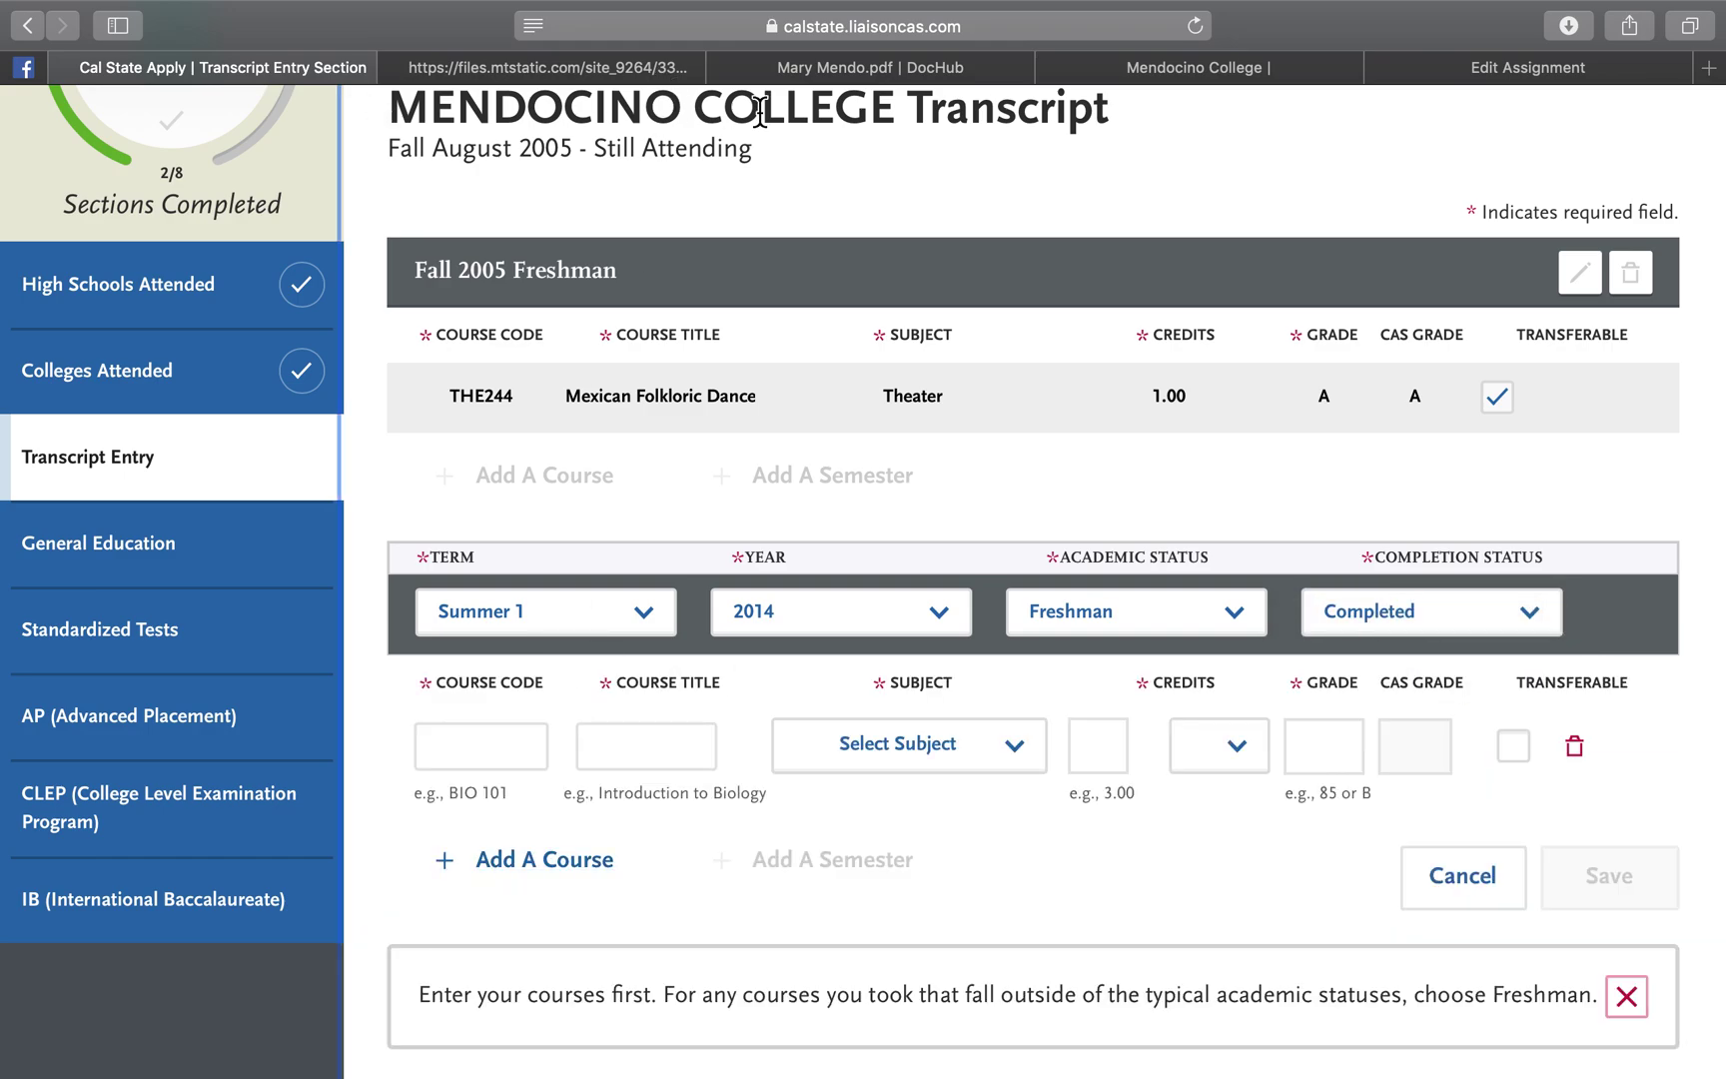
{"action": "left_click", "coordinate": [855, 70]}
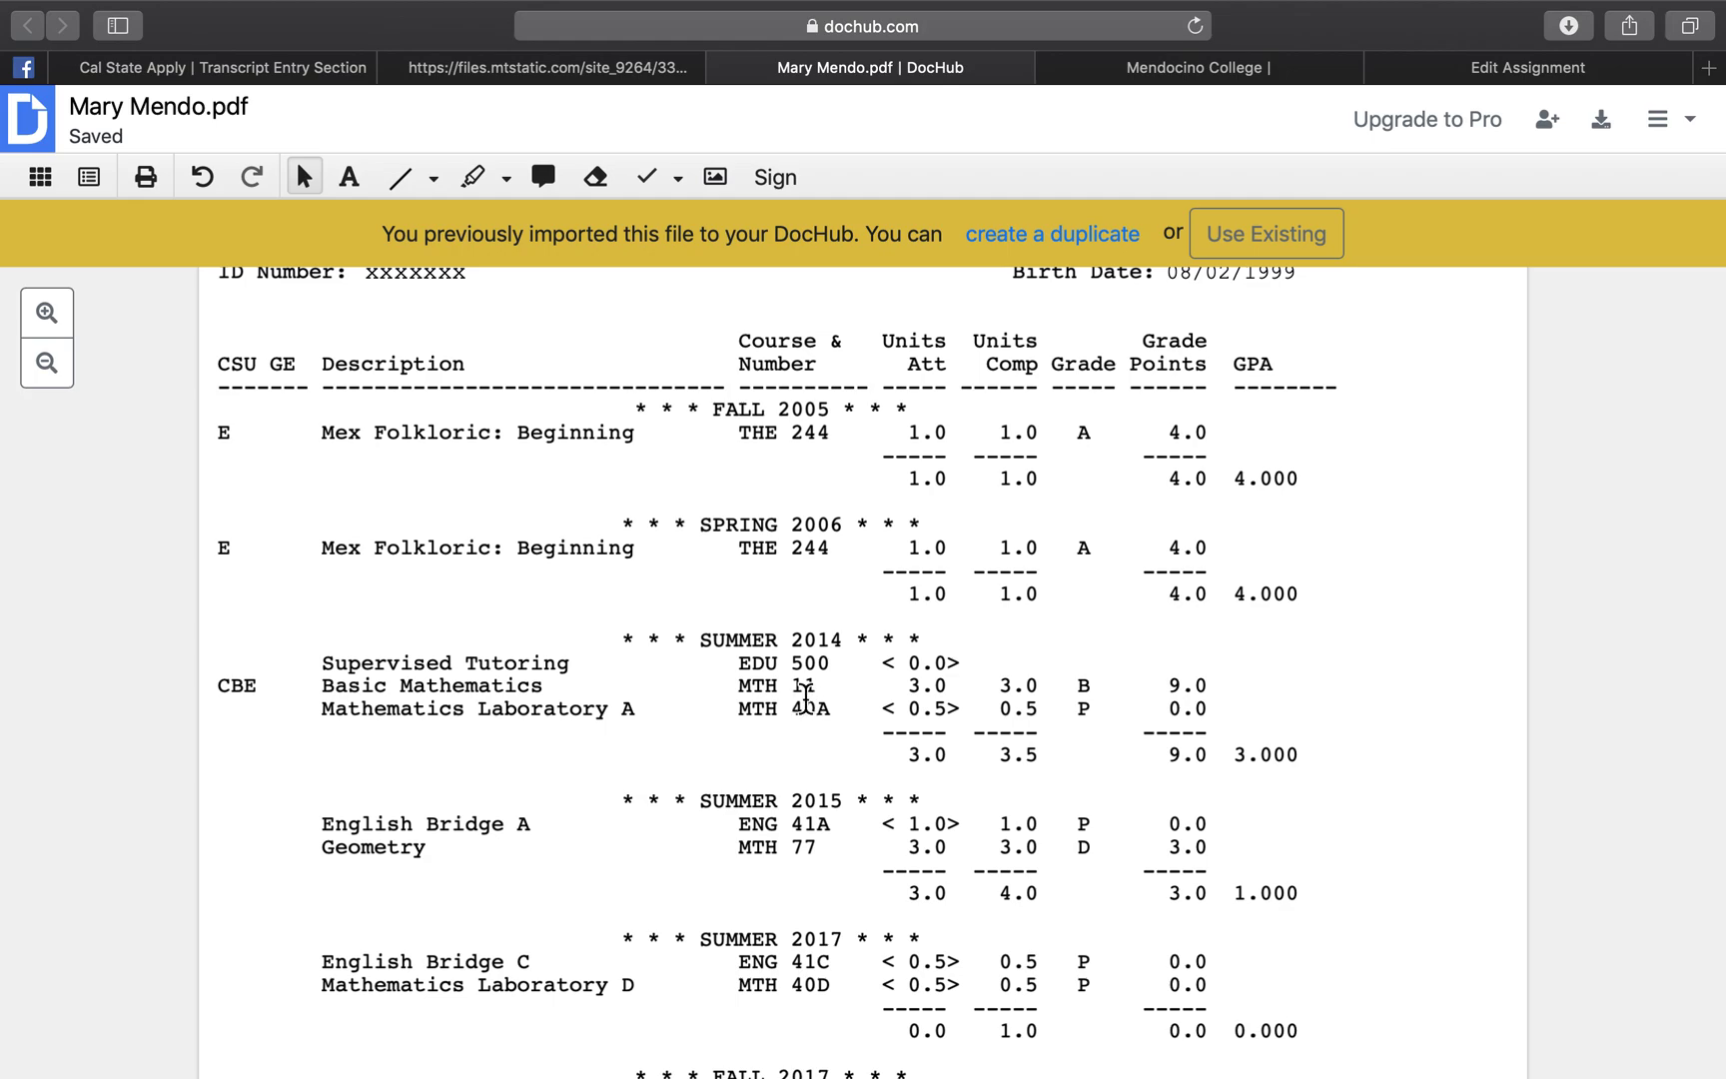
{"action": "left_click", "coordinate": [293, 69]}
{"action": "left_click", "coordinate": [490, 745]}
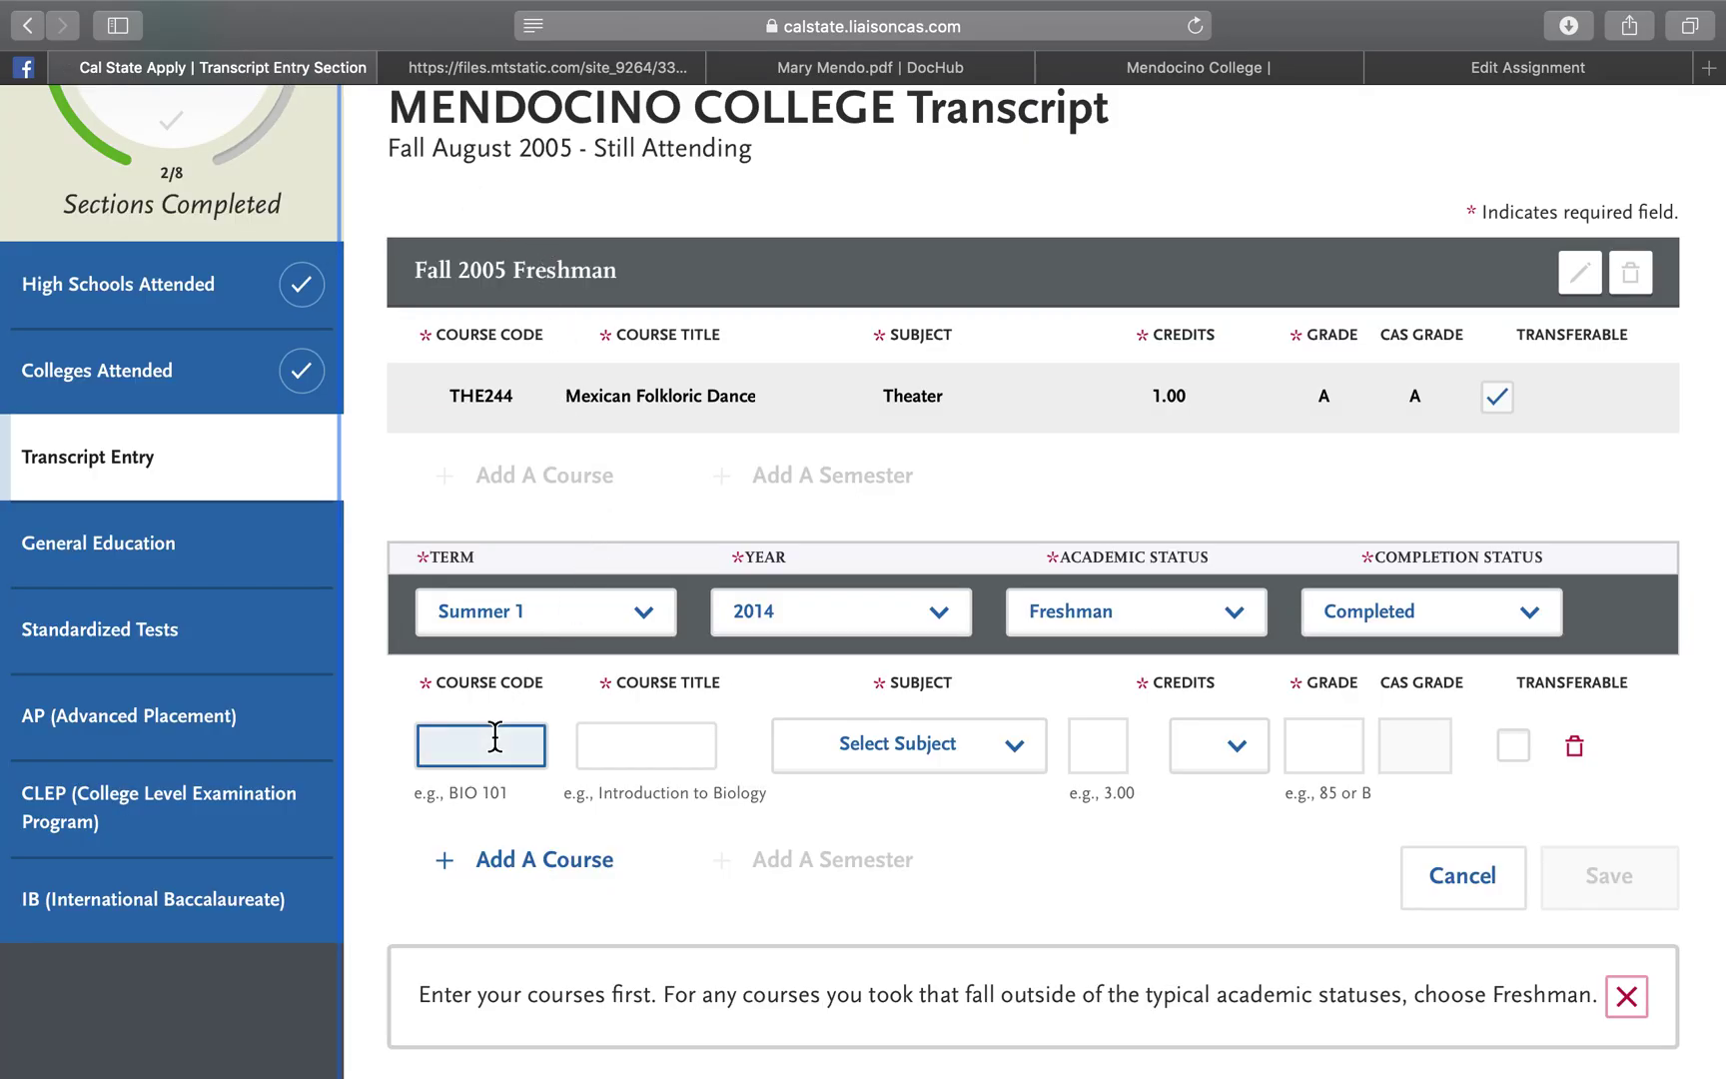
{"action": "type", "text": "MTH11"}
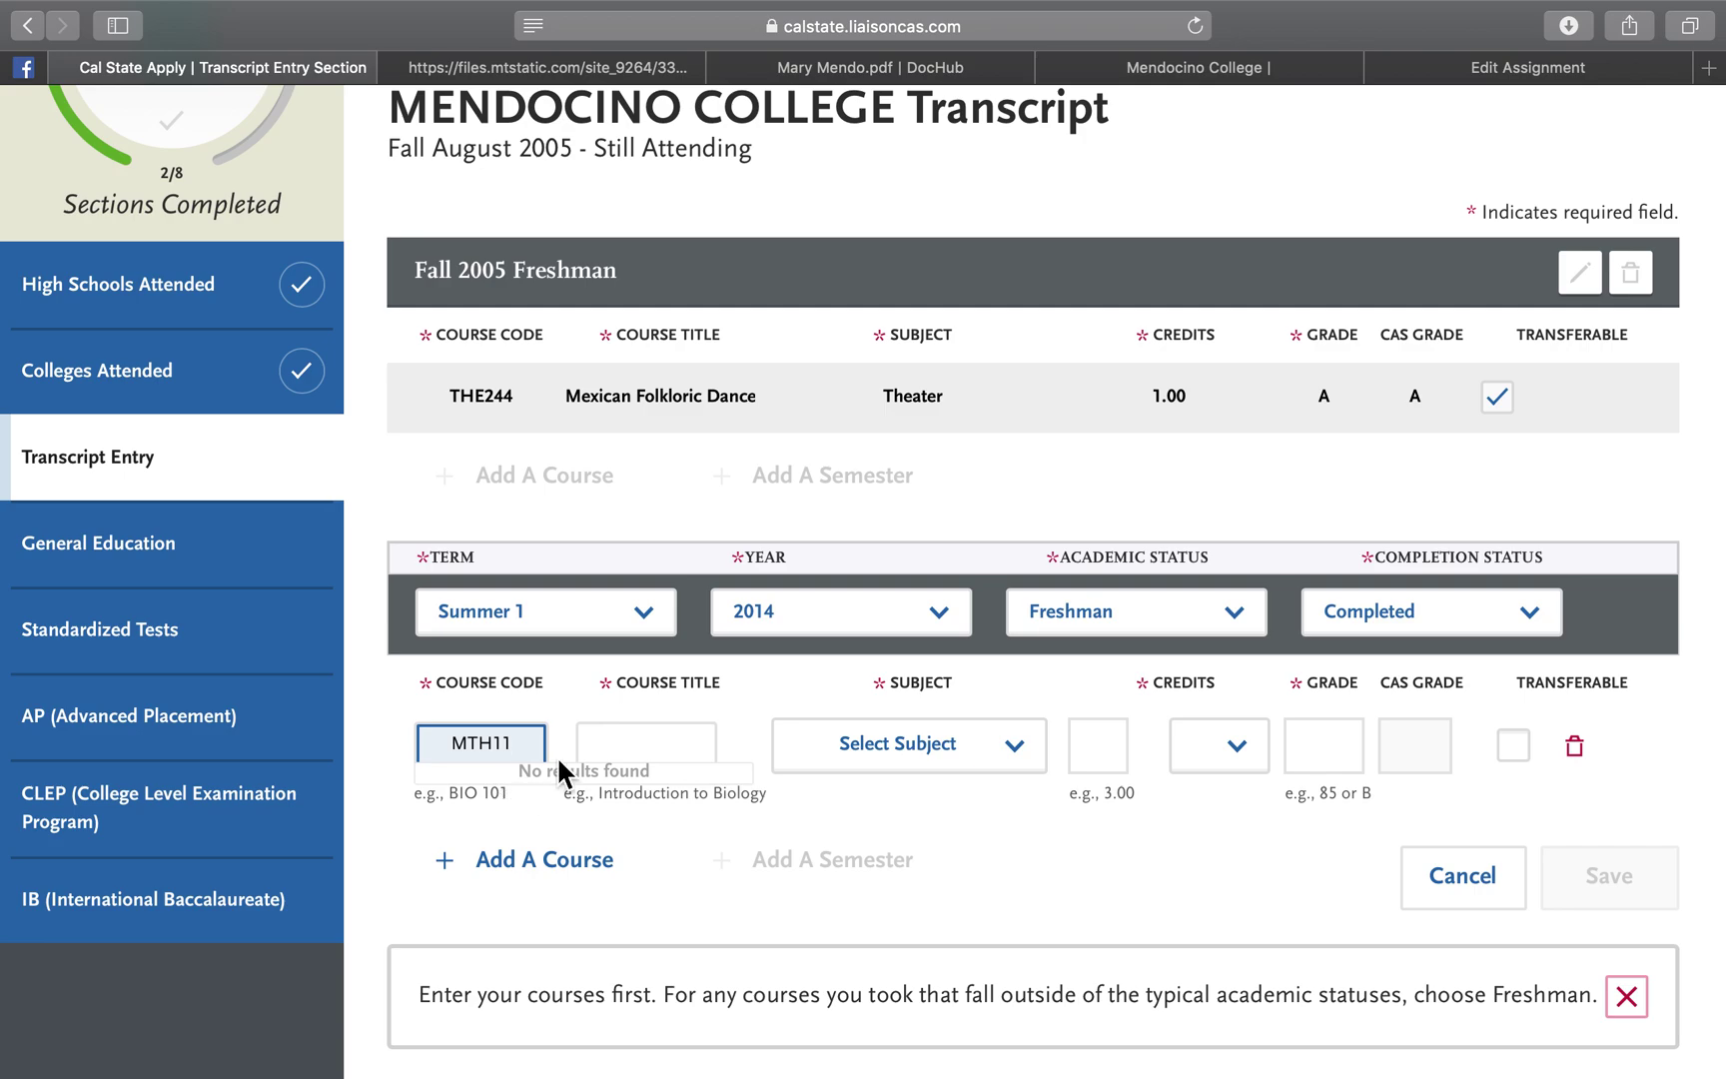
Step: Look up the MTH 11 description on the DocHub transcript and enter Basic Mathematics as the course title in Cal State Apply
{"action": "left_click", "coordinate": [616, 747]}
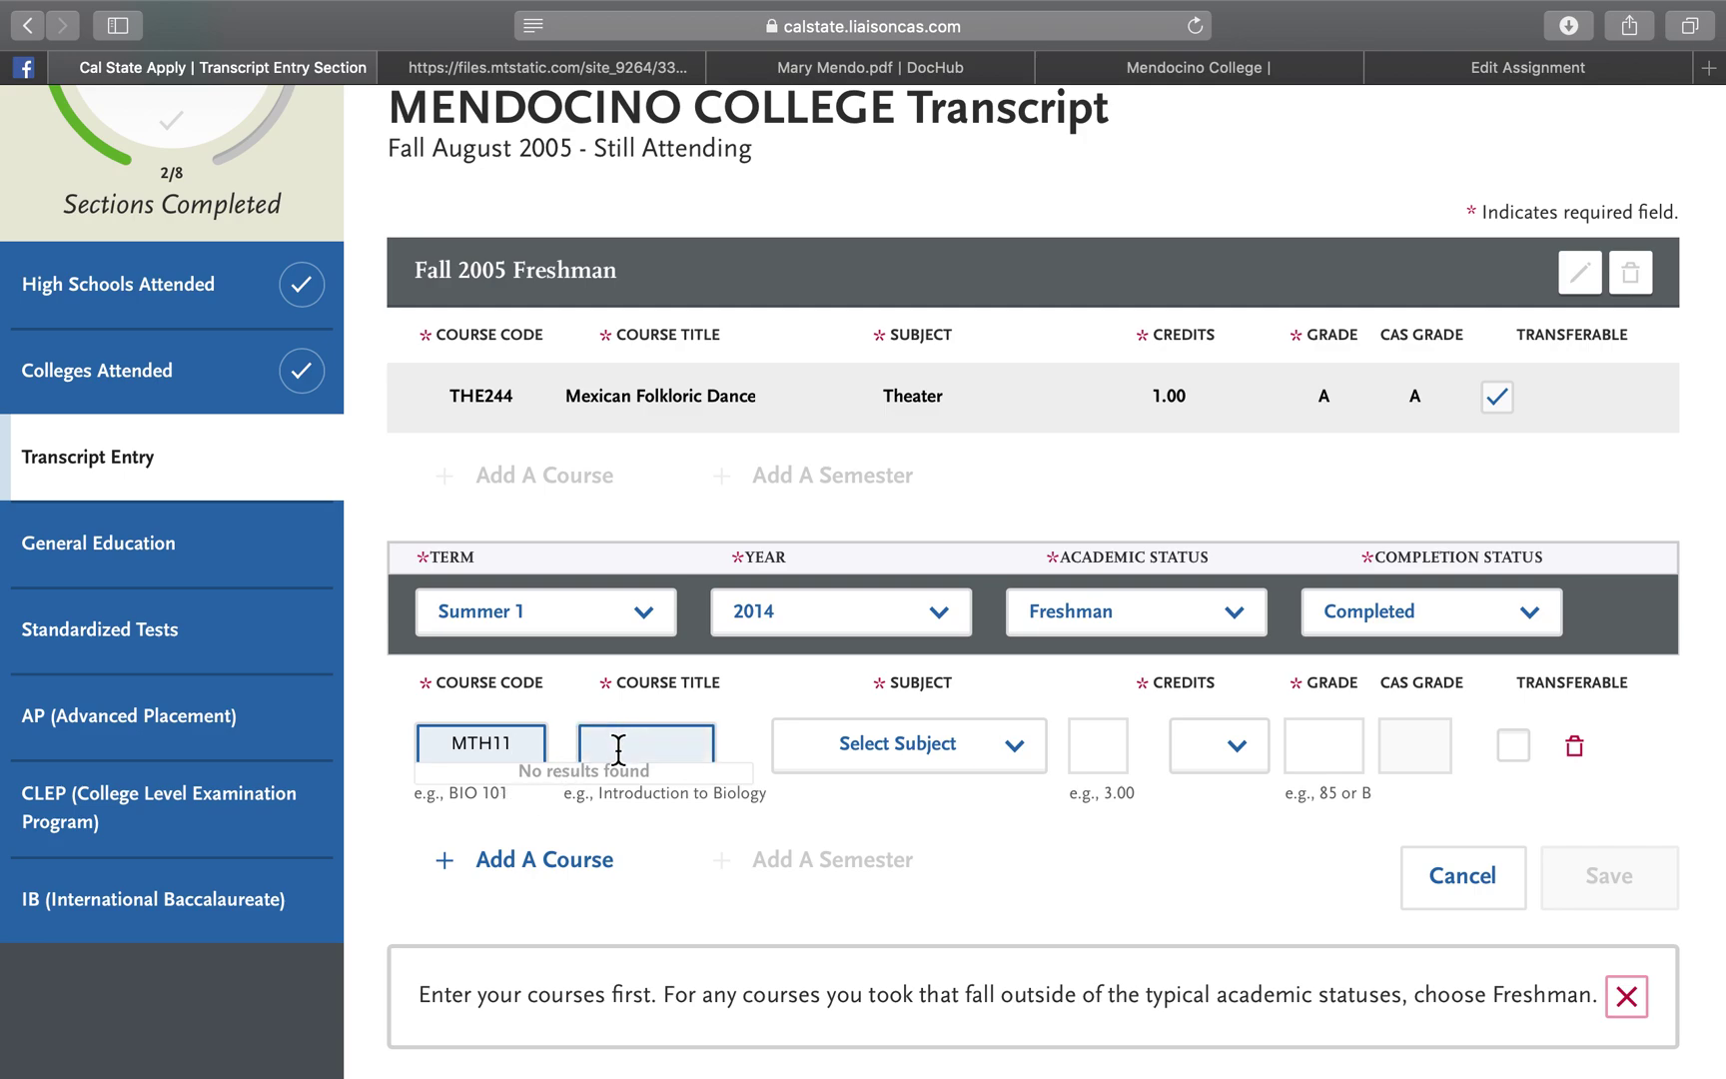
{"action": "left_click", "coordinate": [869, 72]}
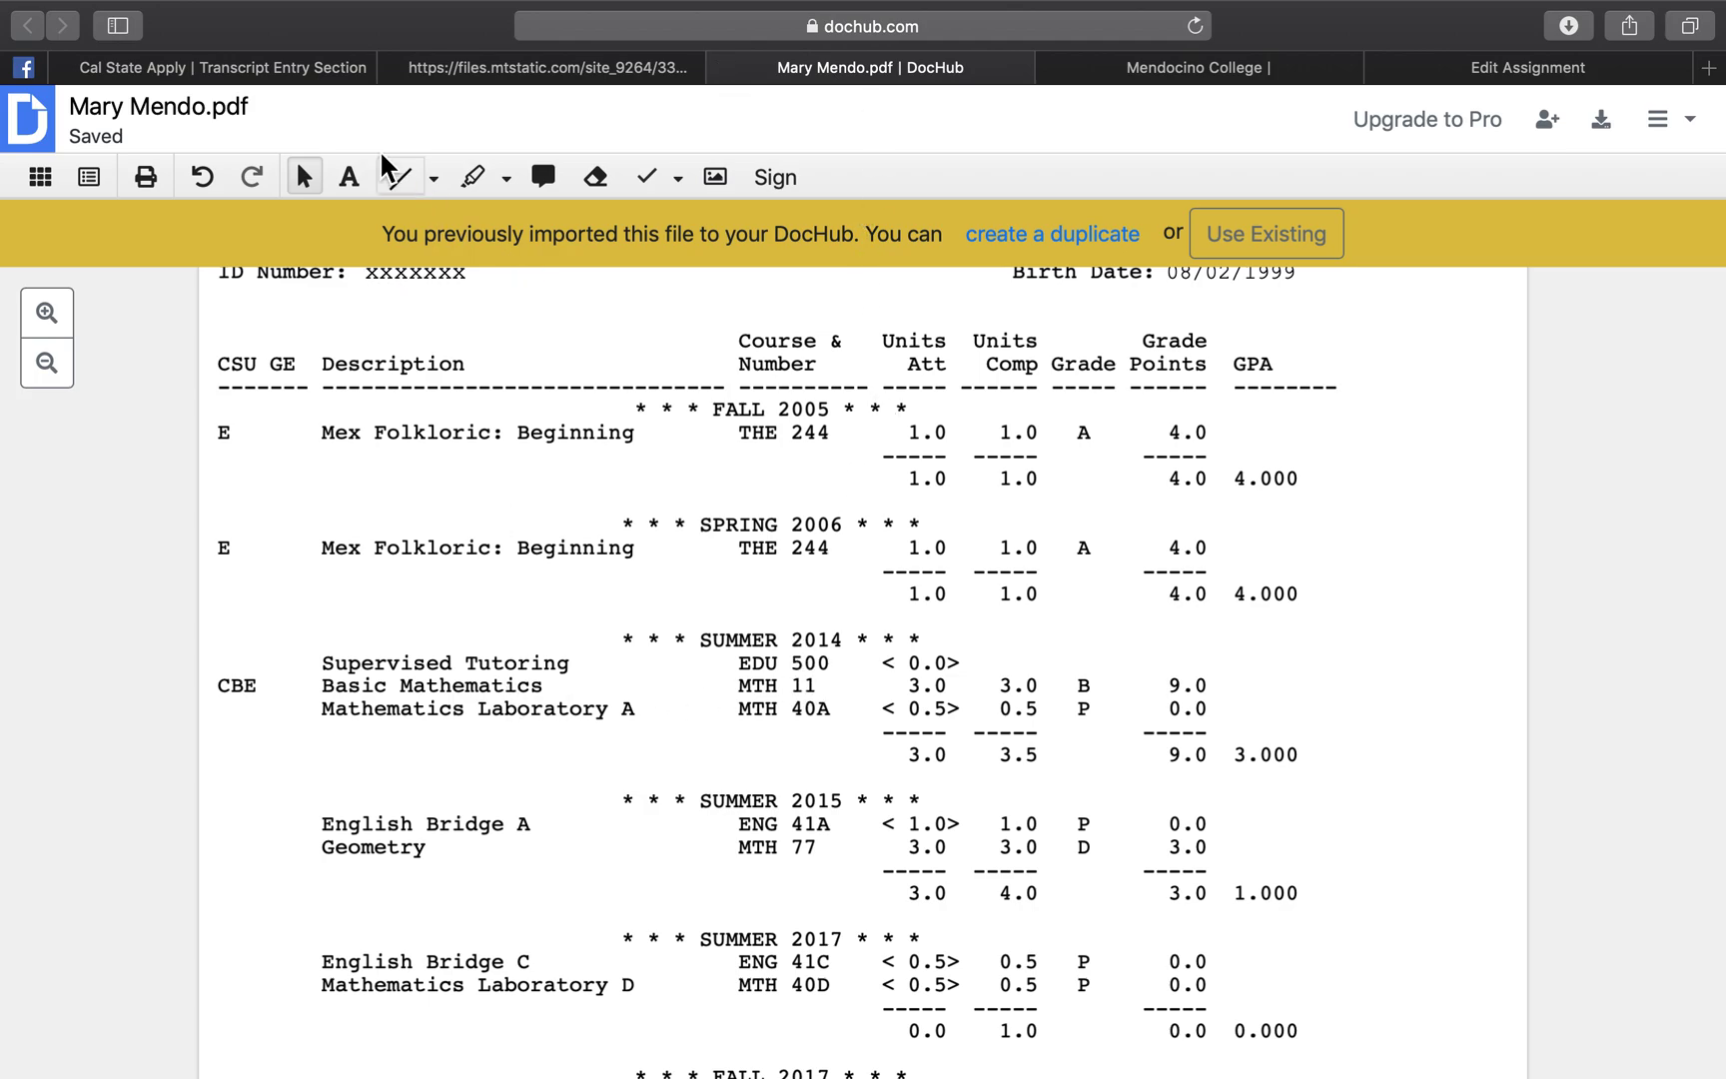
{"action": "left_click", "coordinate": [318, 70]}
{"action": "type", "text": "BASI"}
{"action": "key", "text": "BackSpace"}
{"action": "key", "text": "BackSpace"}
{"action": "key", "text": "BackSpace"}
{"action": "type", "text": "asic "}
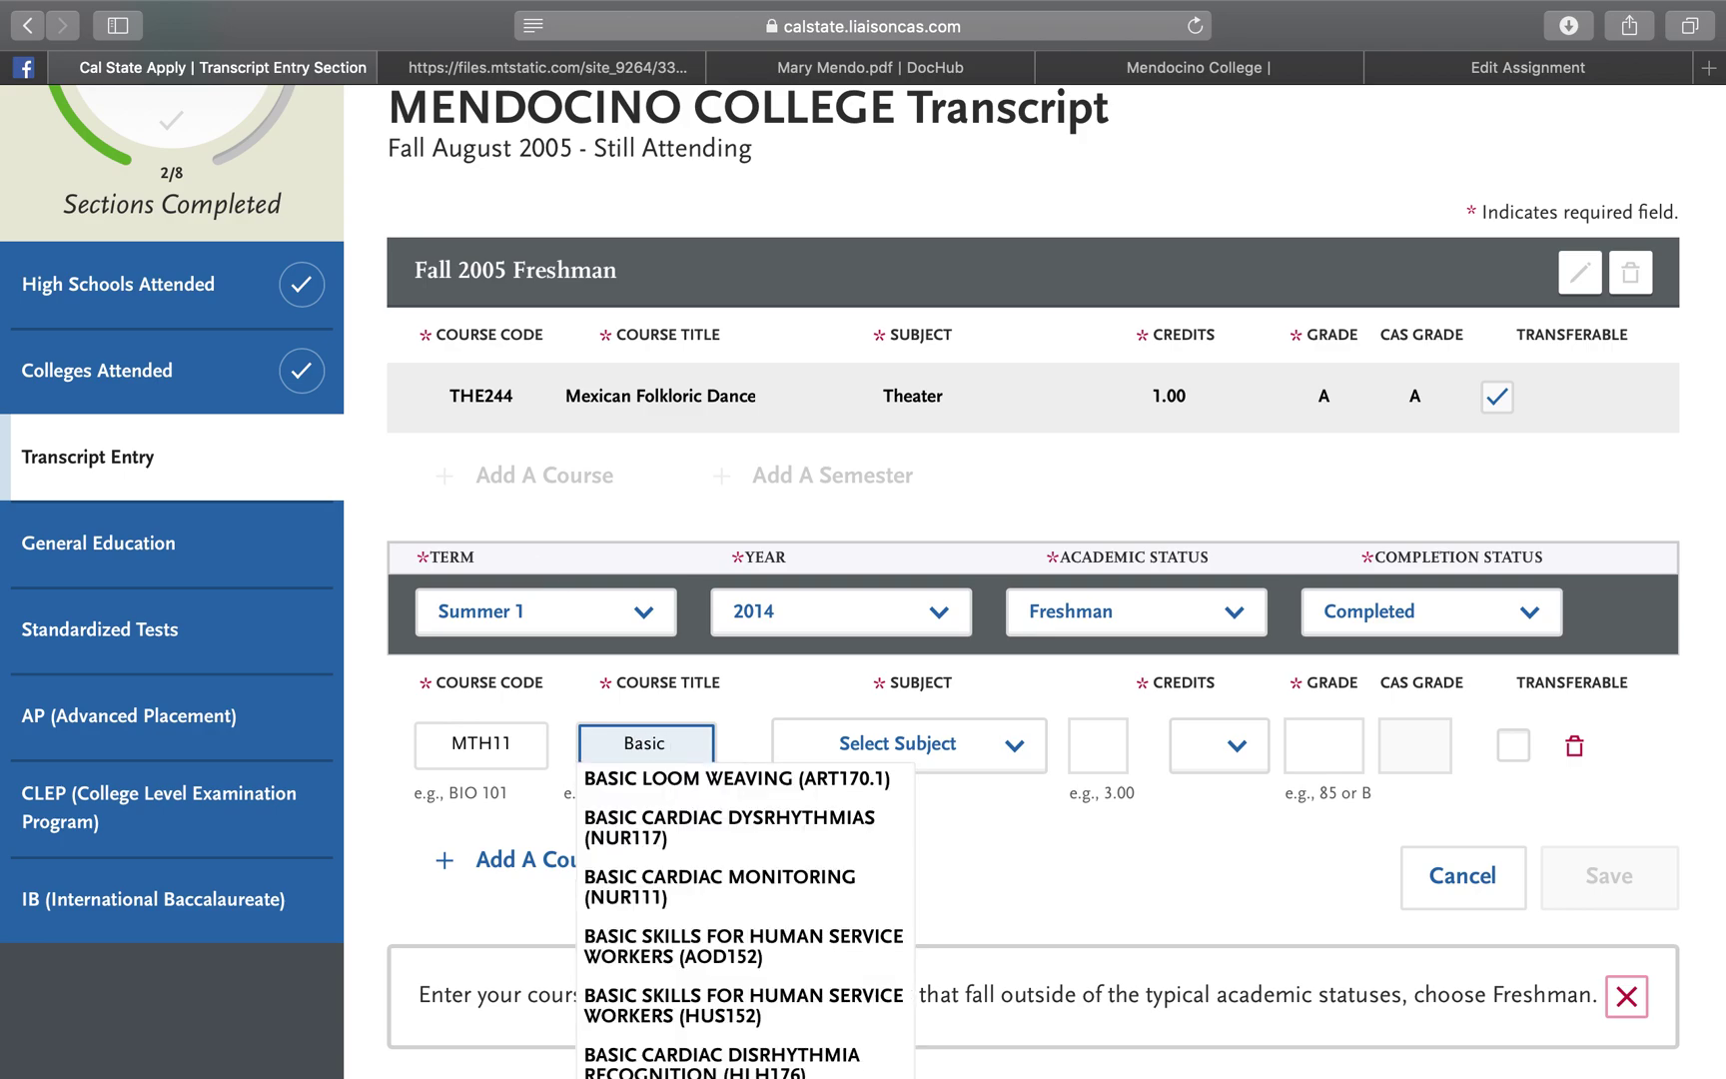
{"action": "type", "text": "Math"}
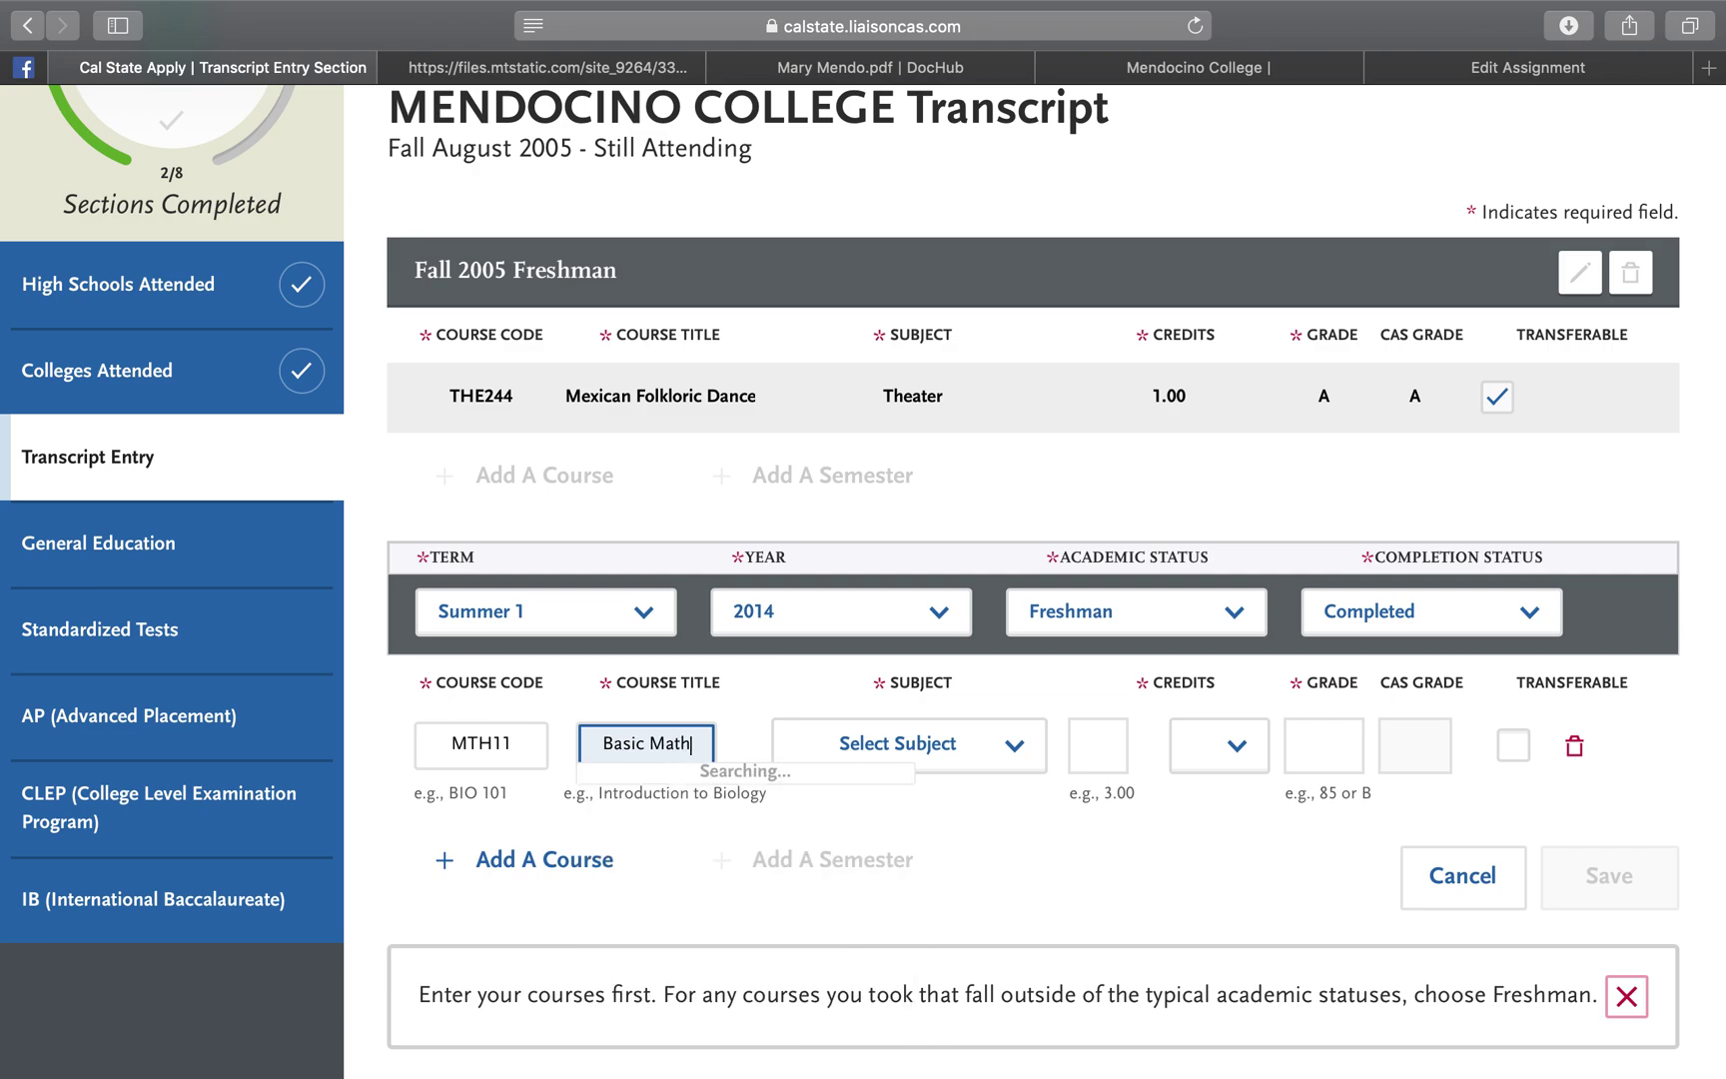
{"action": "type", "text": "ematics"}
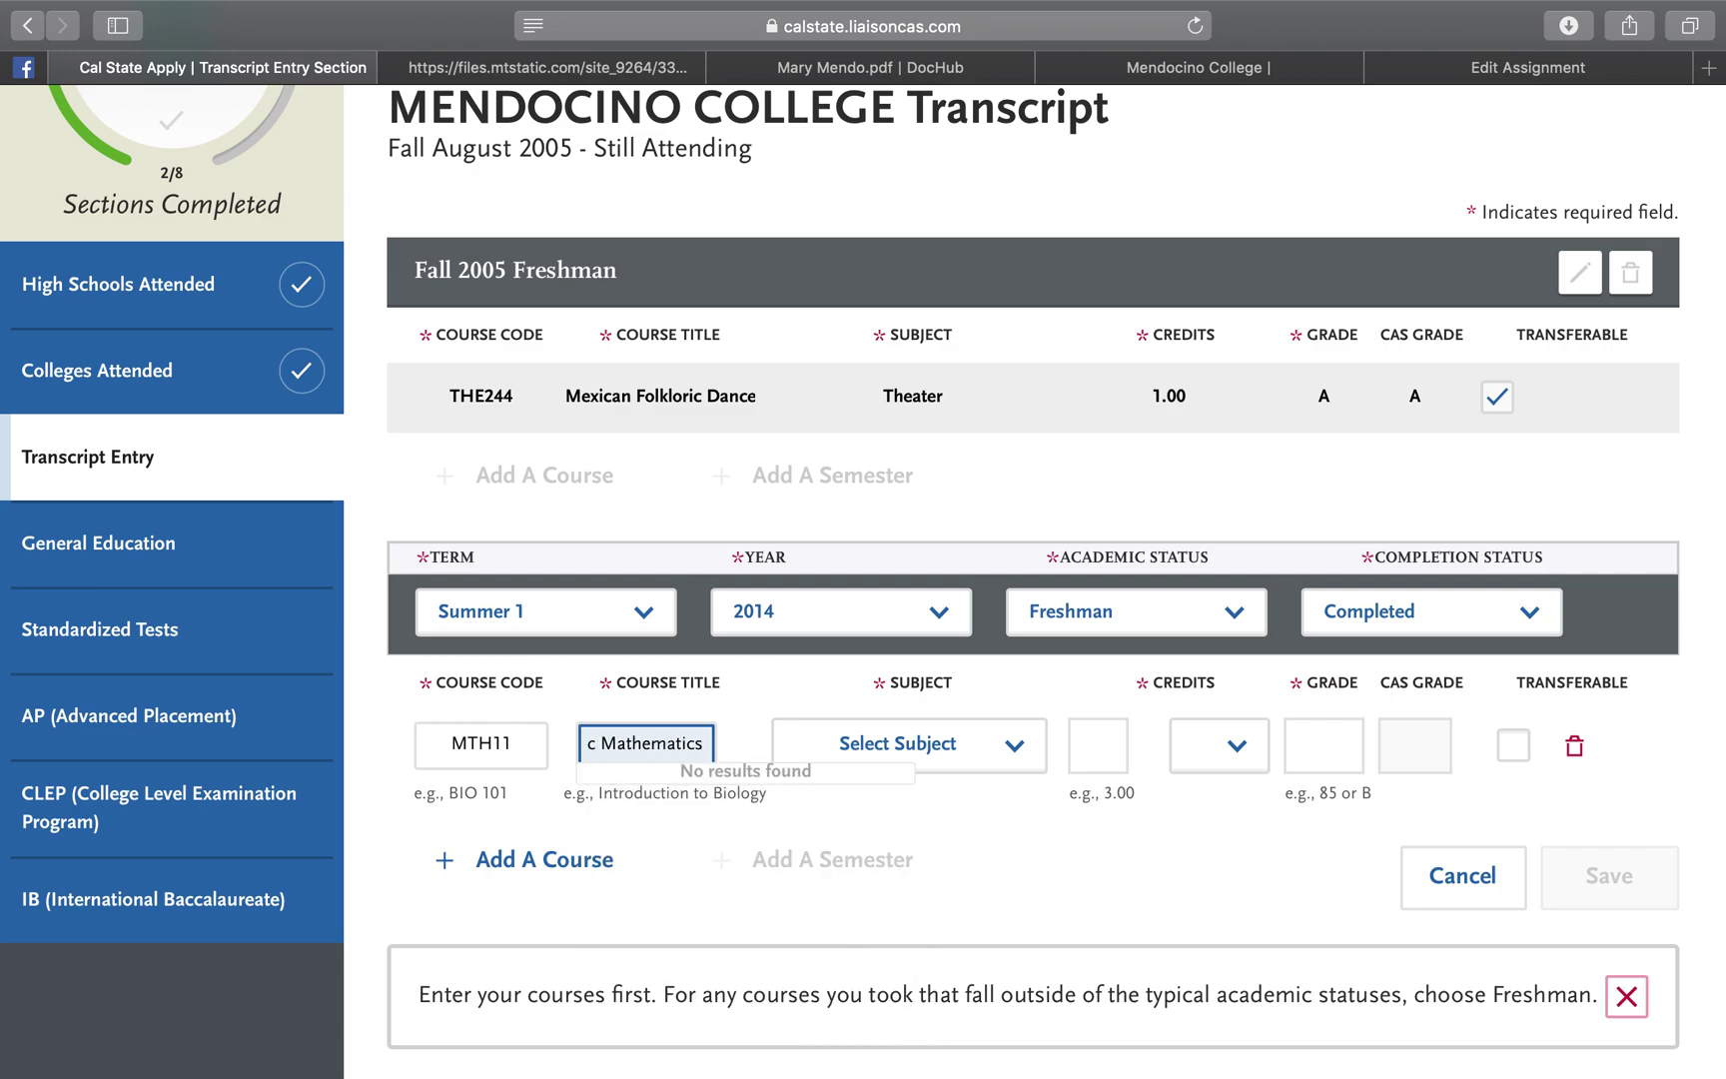
Step: Set the subject of the MTH11 course to Mathematics
{"action": "left_click", "coordinate": [1011, 744]}
{"action": "type", "text": "math"}
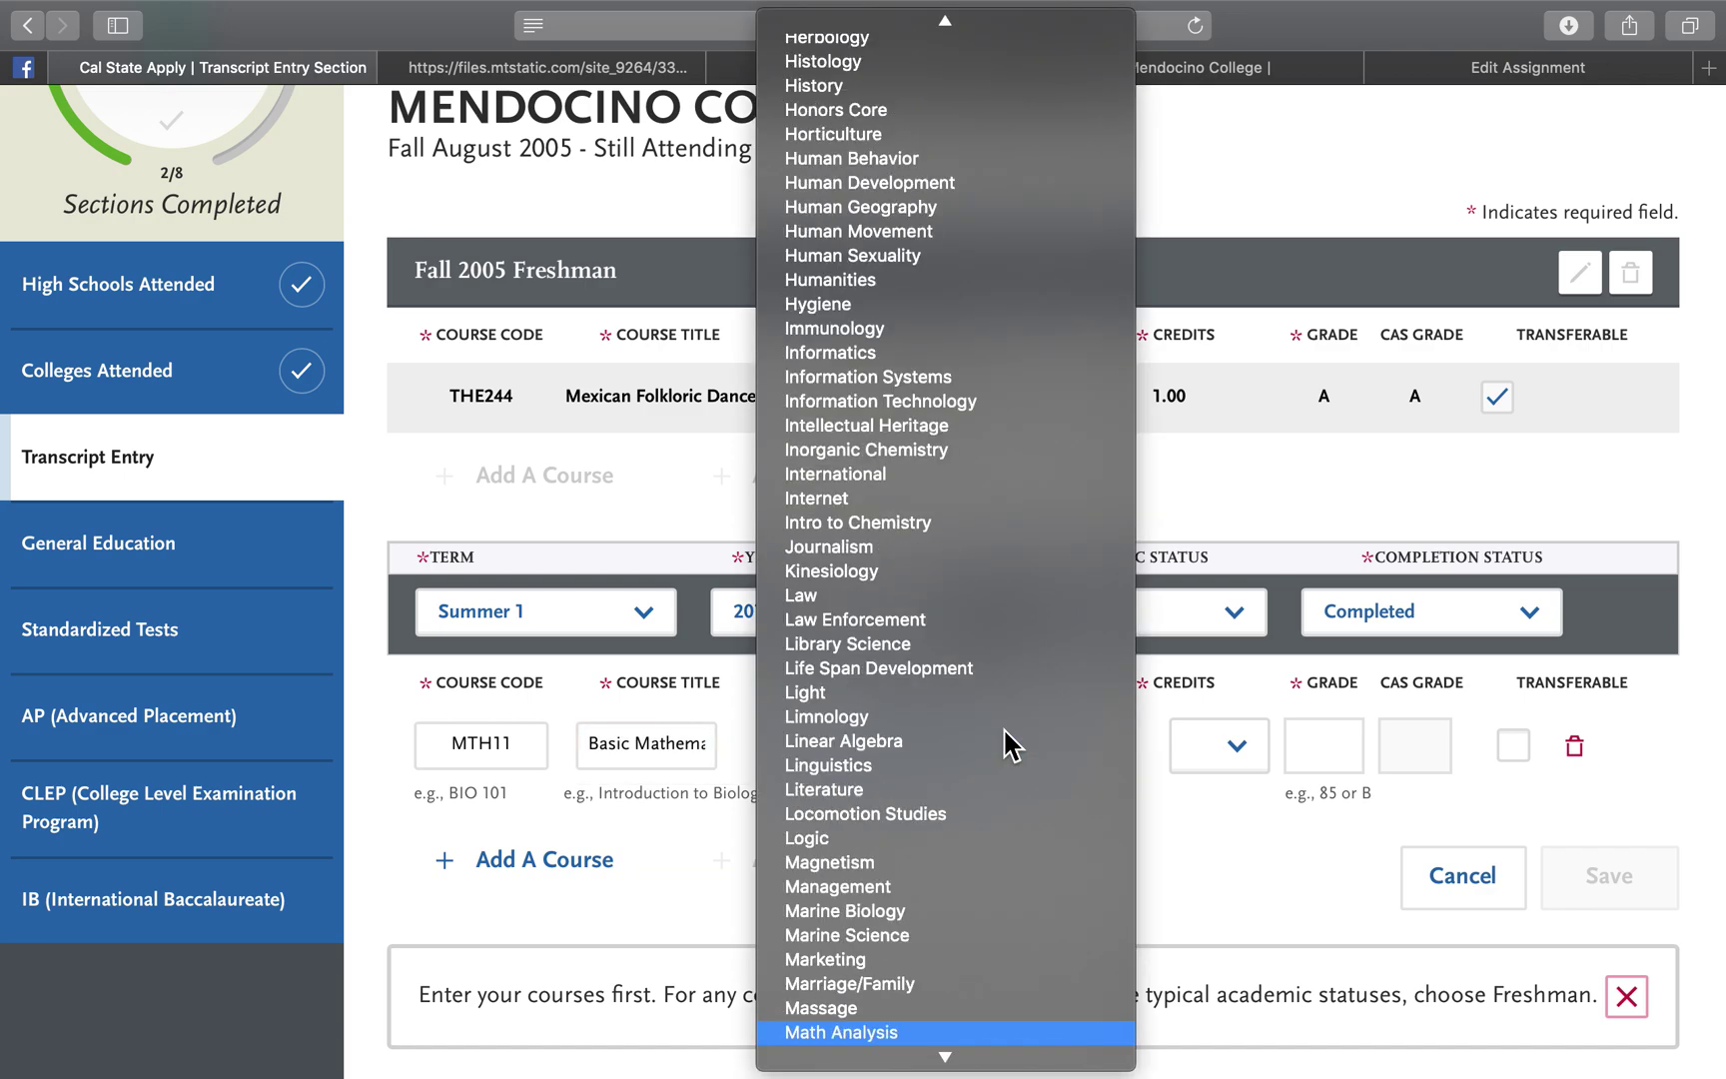
{"action": "key", "text": "Down"}
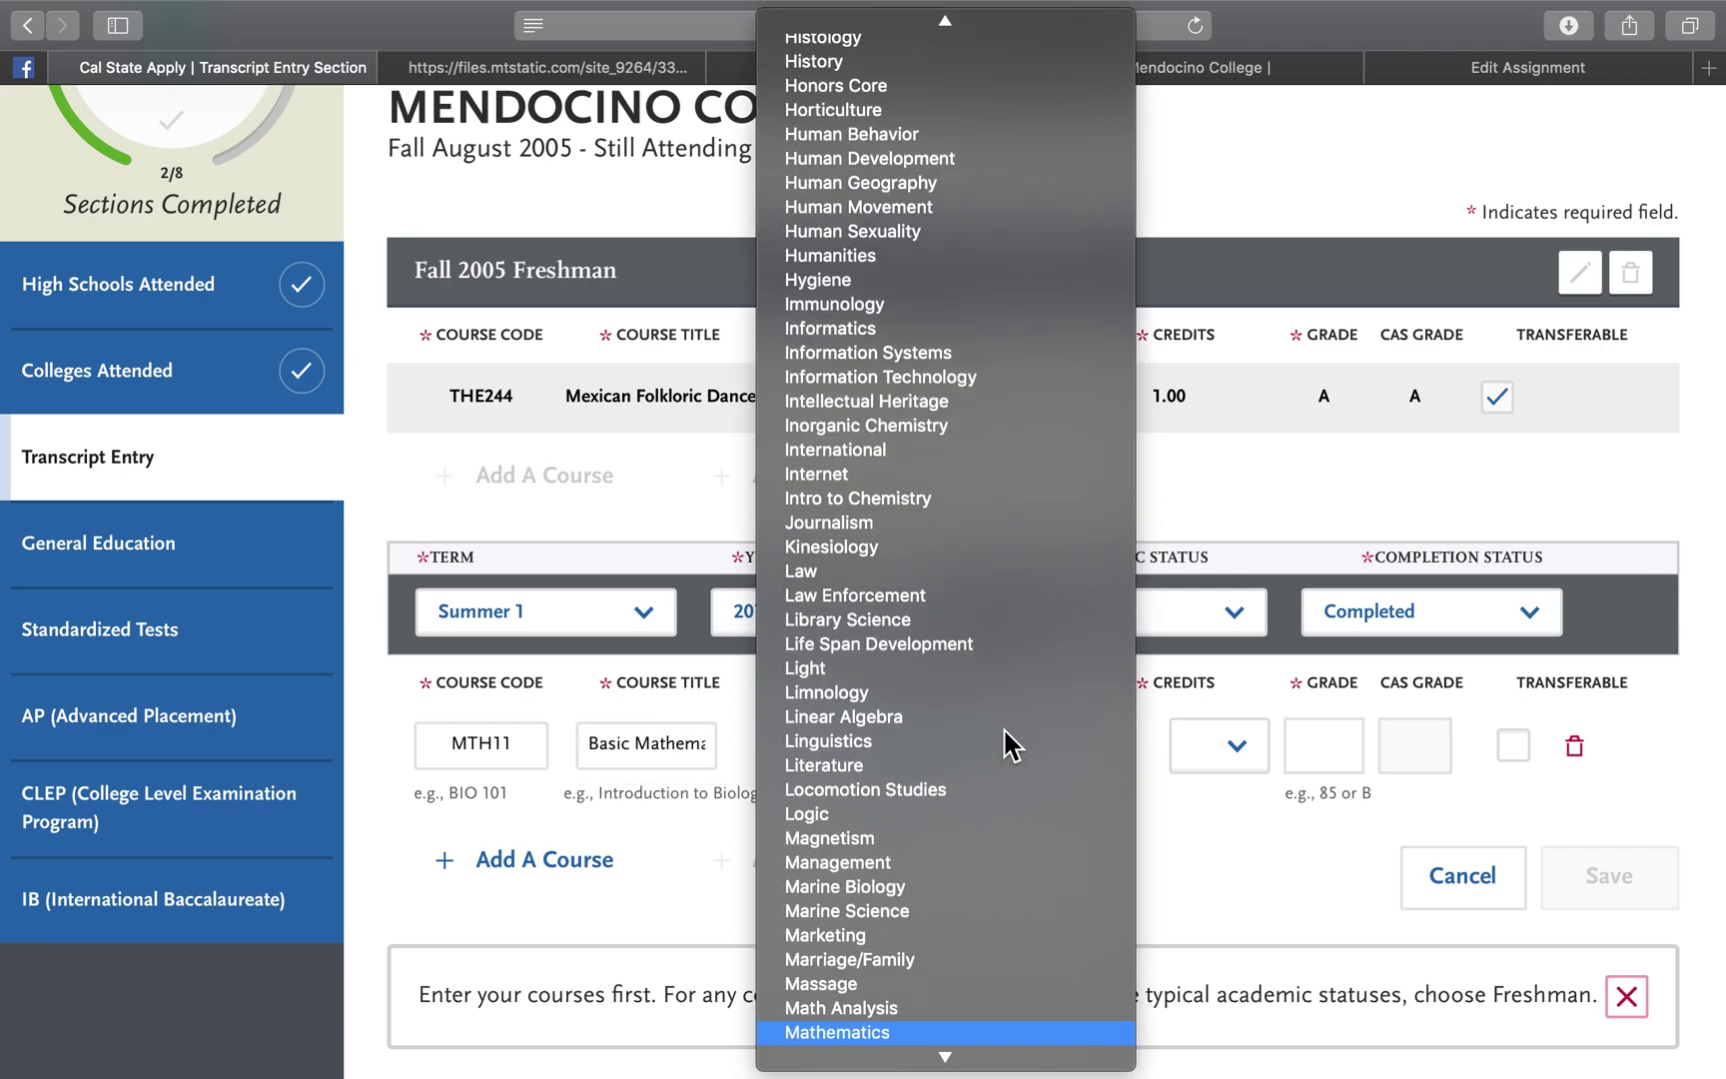
{"action": "key", "text": "Return"}
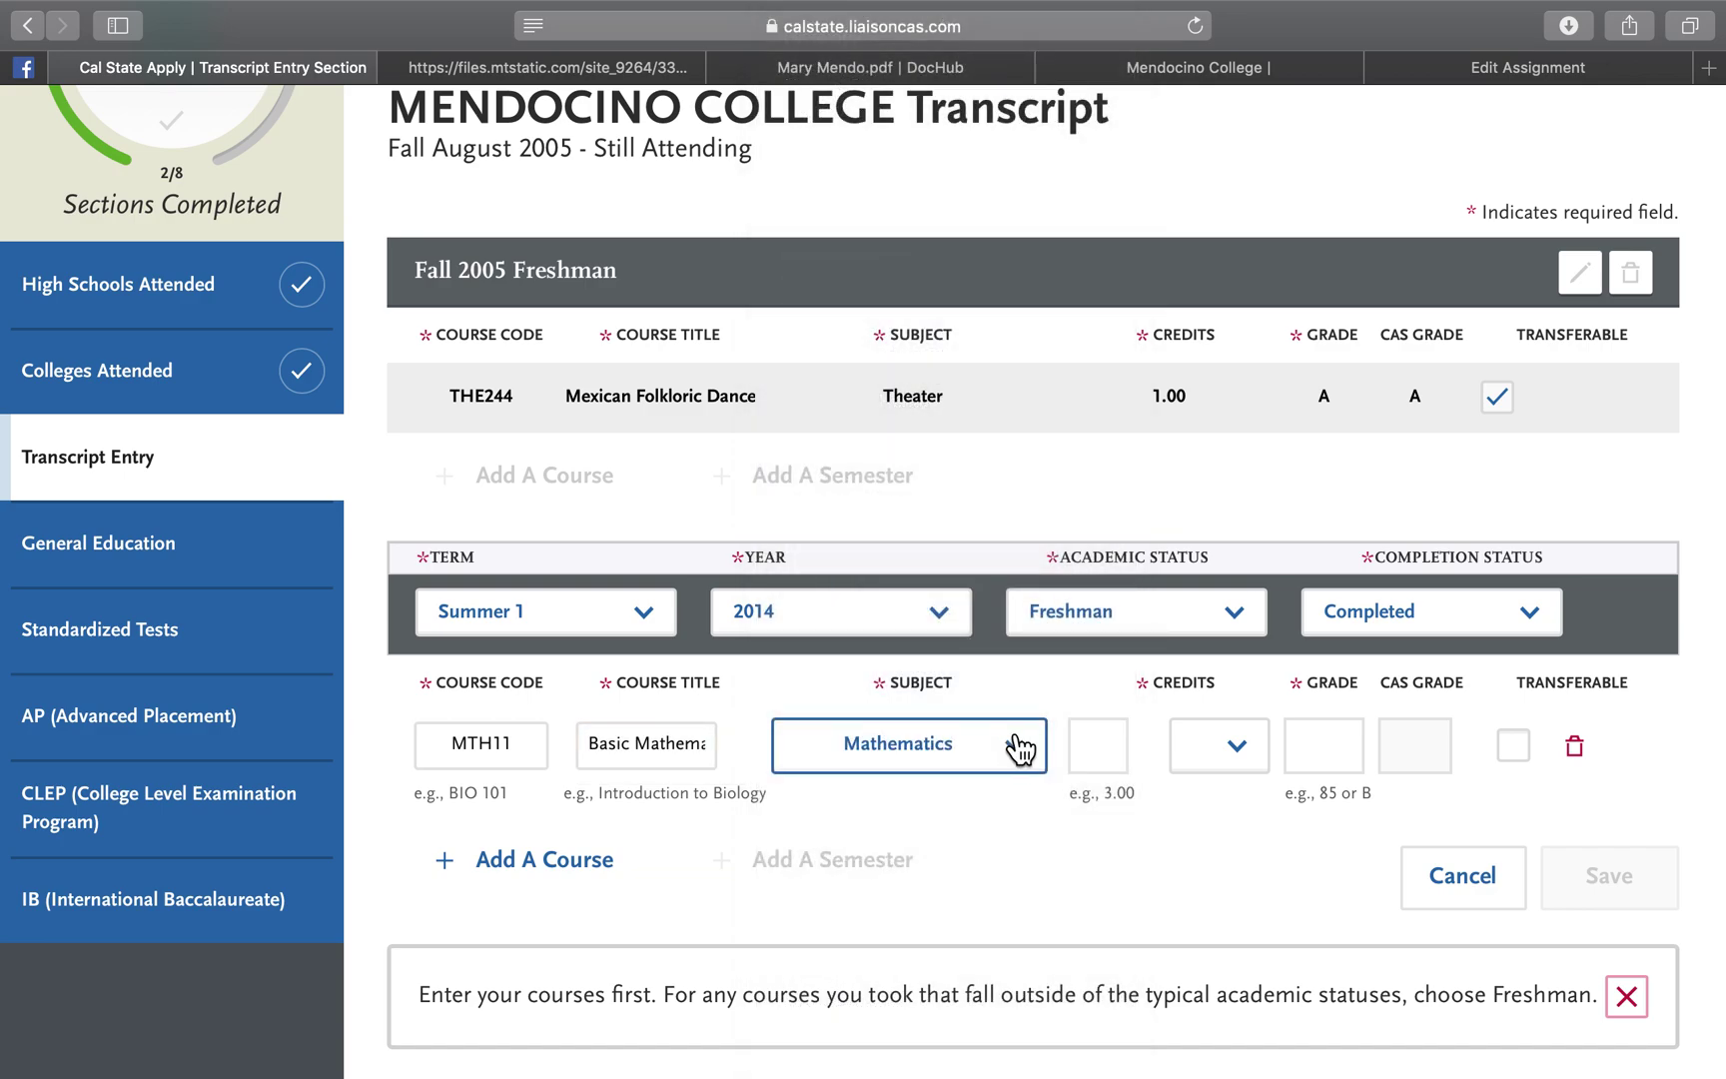
Step: Check MTH 11 on the DocHub transcript and give the course 3.00 credits and grade B in Cal State Apply
{"action": "left_click", "coordinate": [842, 68]}
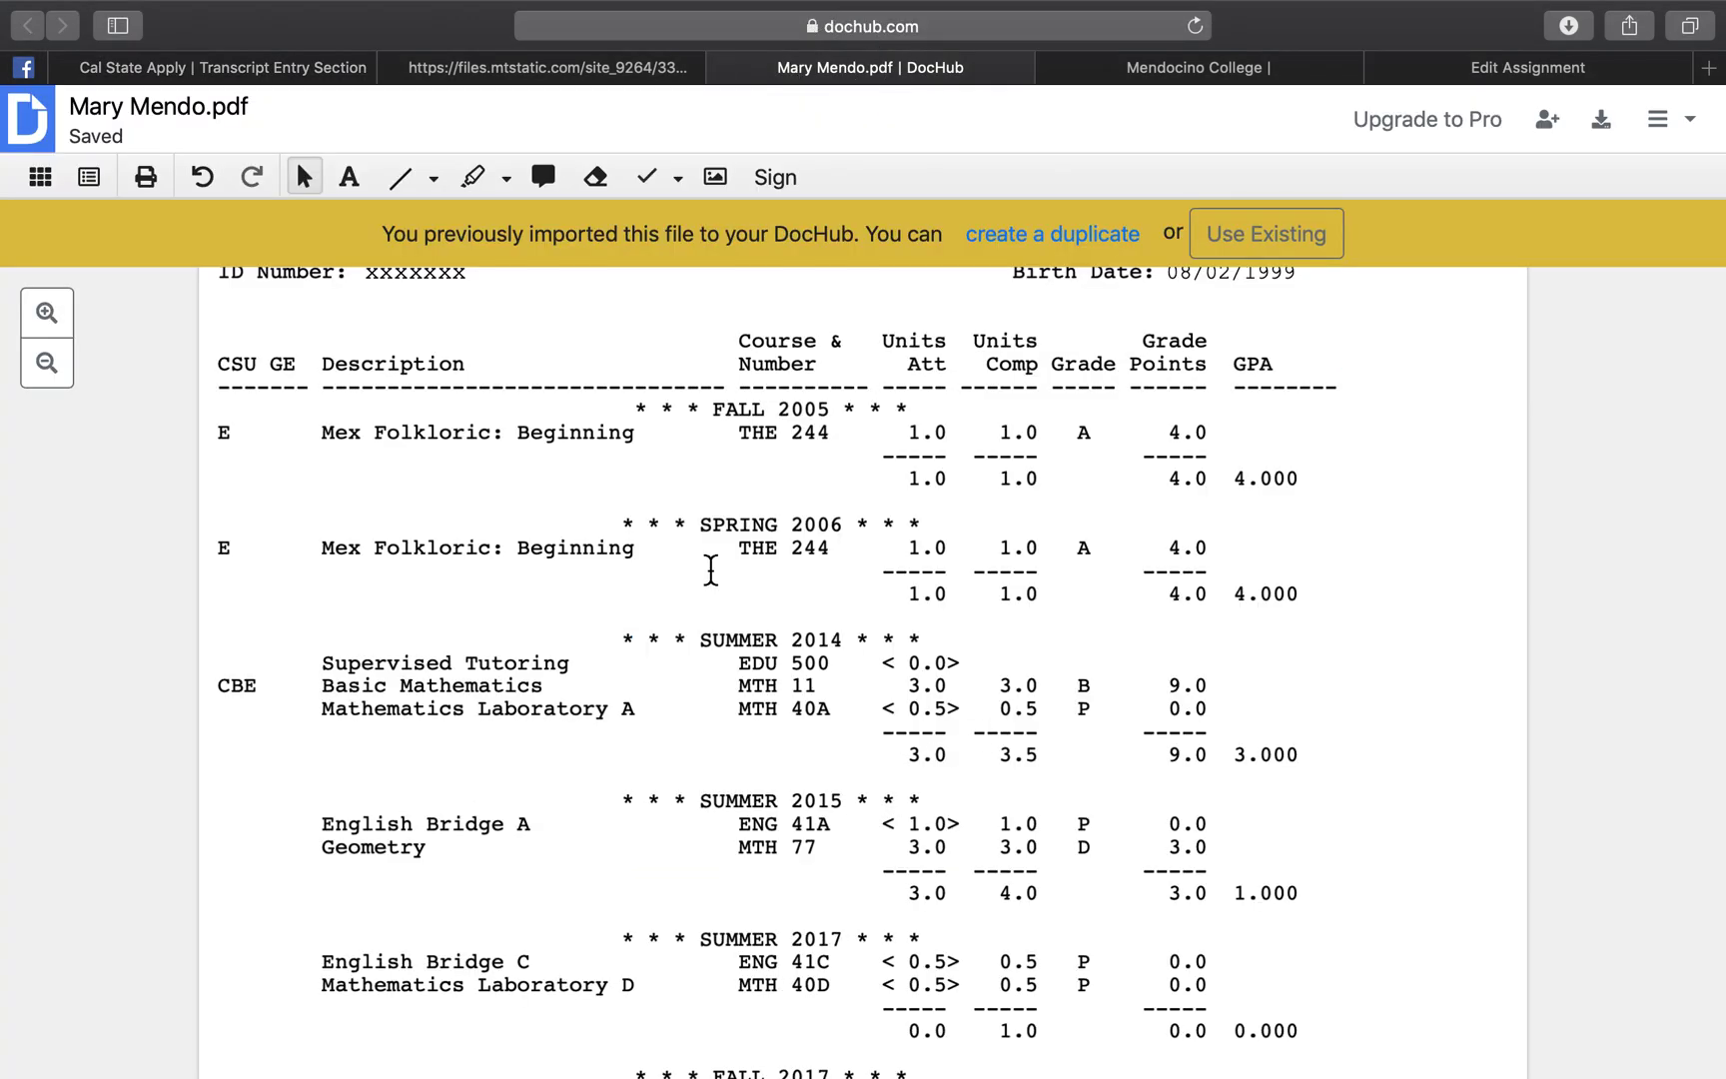
{"action": "left_click", "coordinate": [300, 68]}
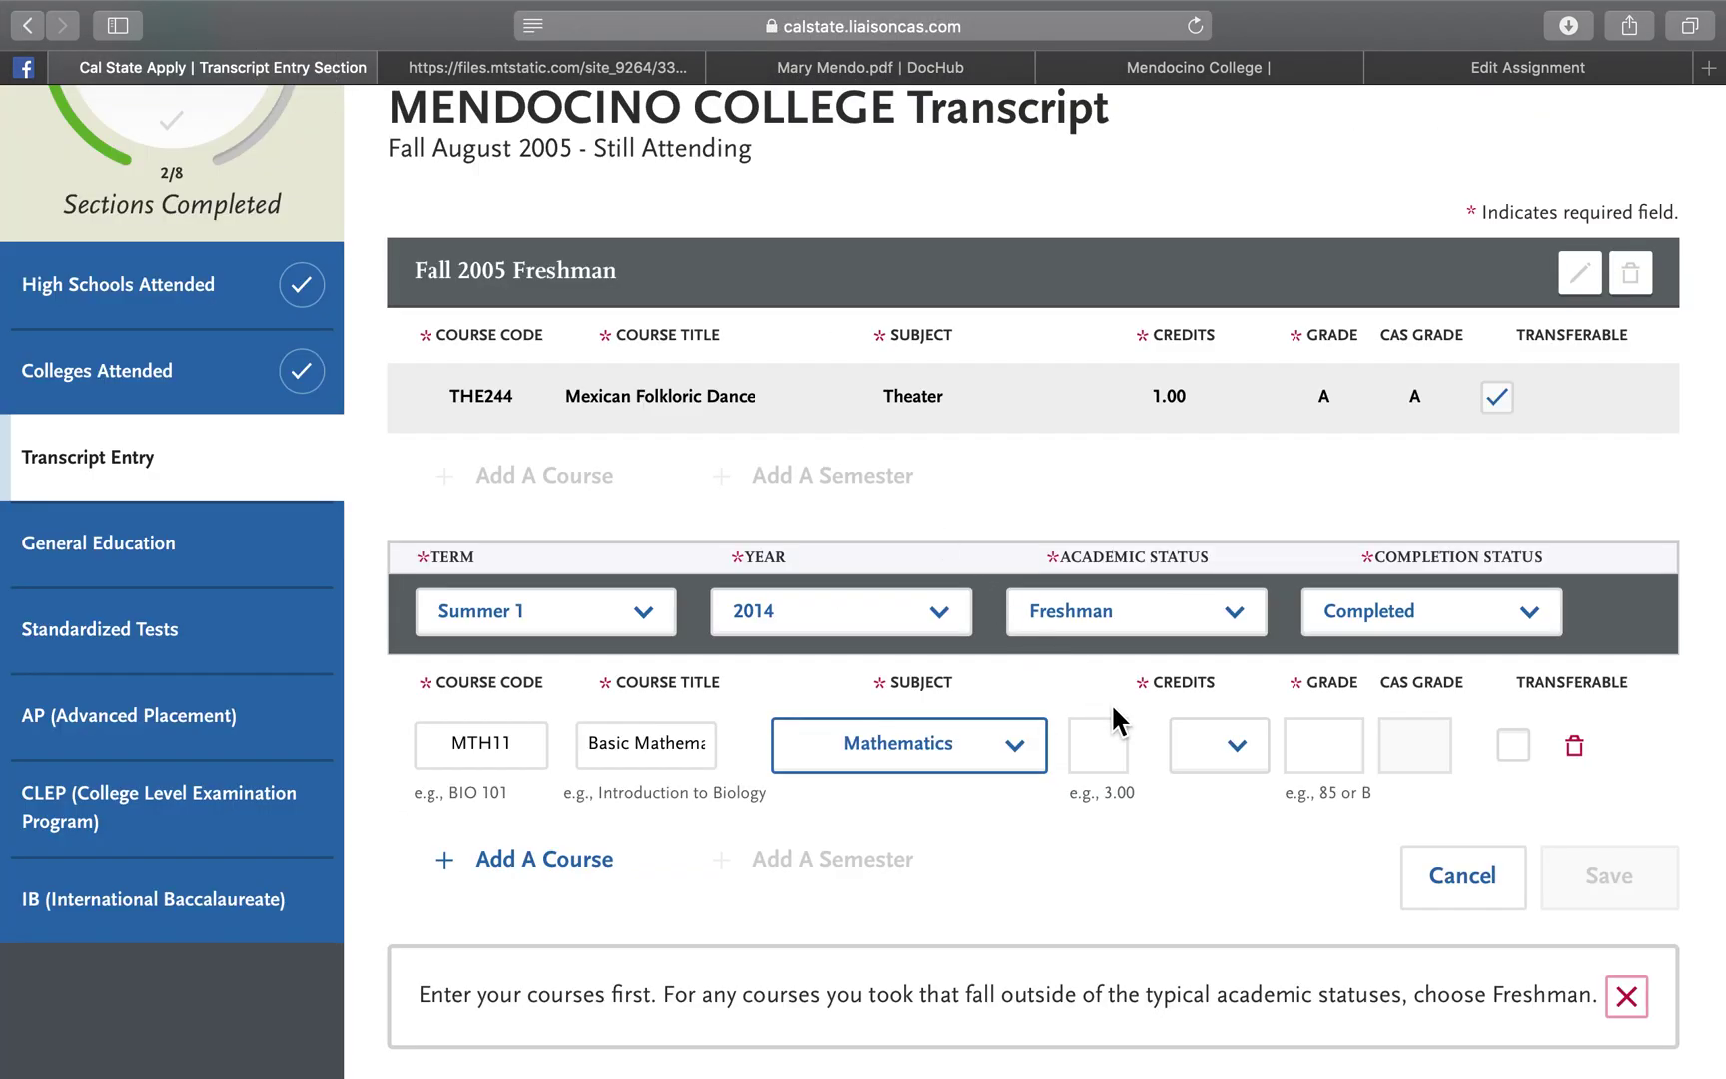
{"action": "left_click", "coordinate": [1104, 743]}
{"action": "left_click", "coordinate": [1236, 745]}
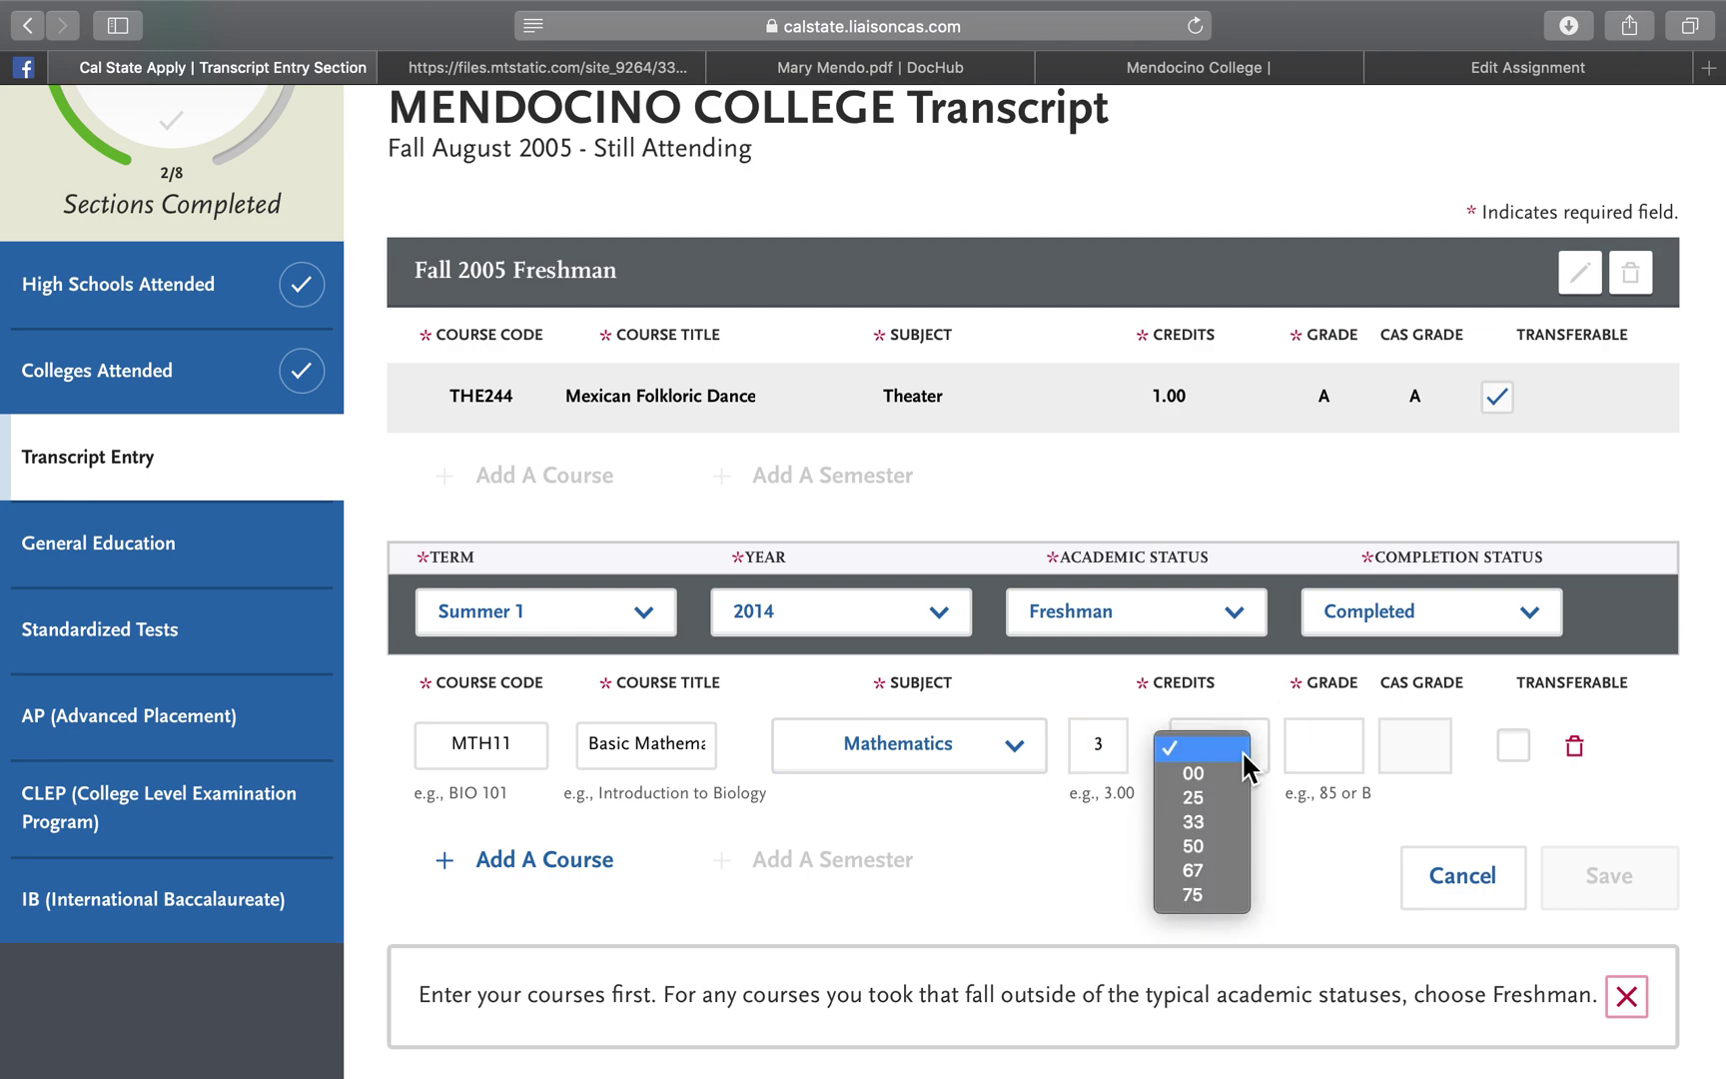
{"action": "left_click", "coordinate": [1213, 763]}
{"action": "left_click", "coordinate": [1333, 759]}
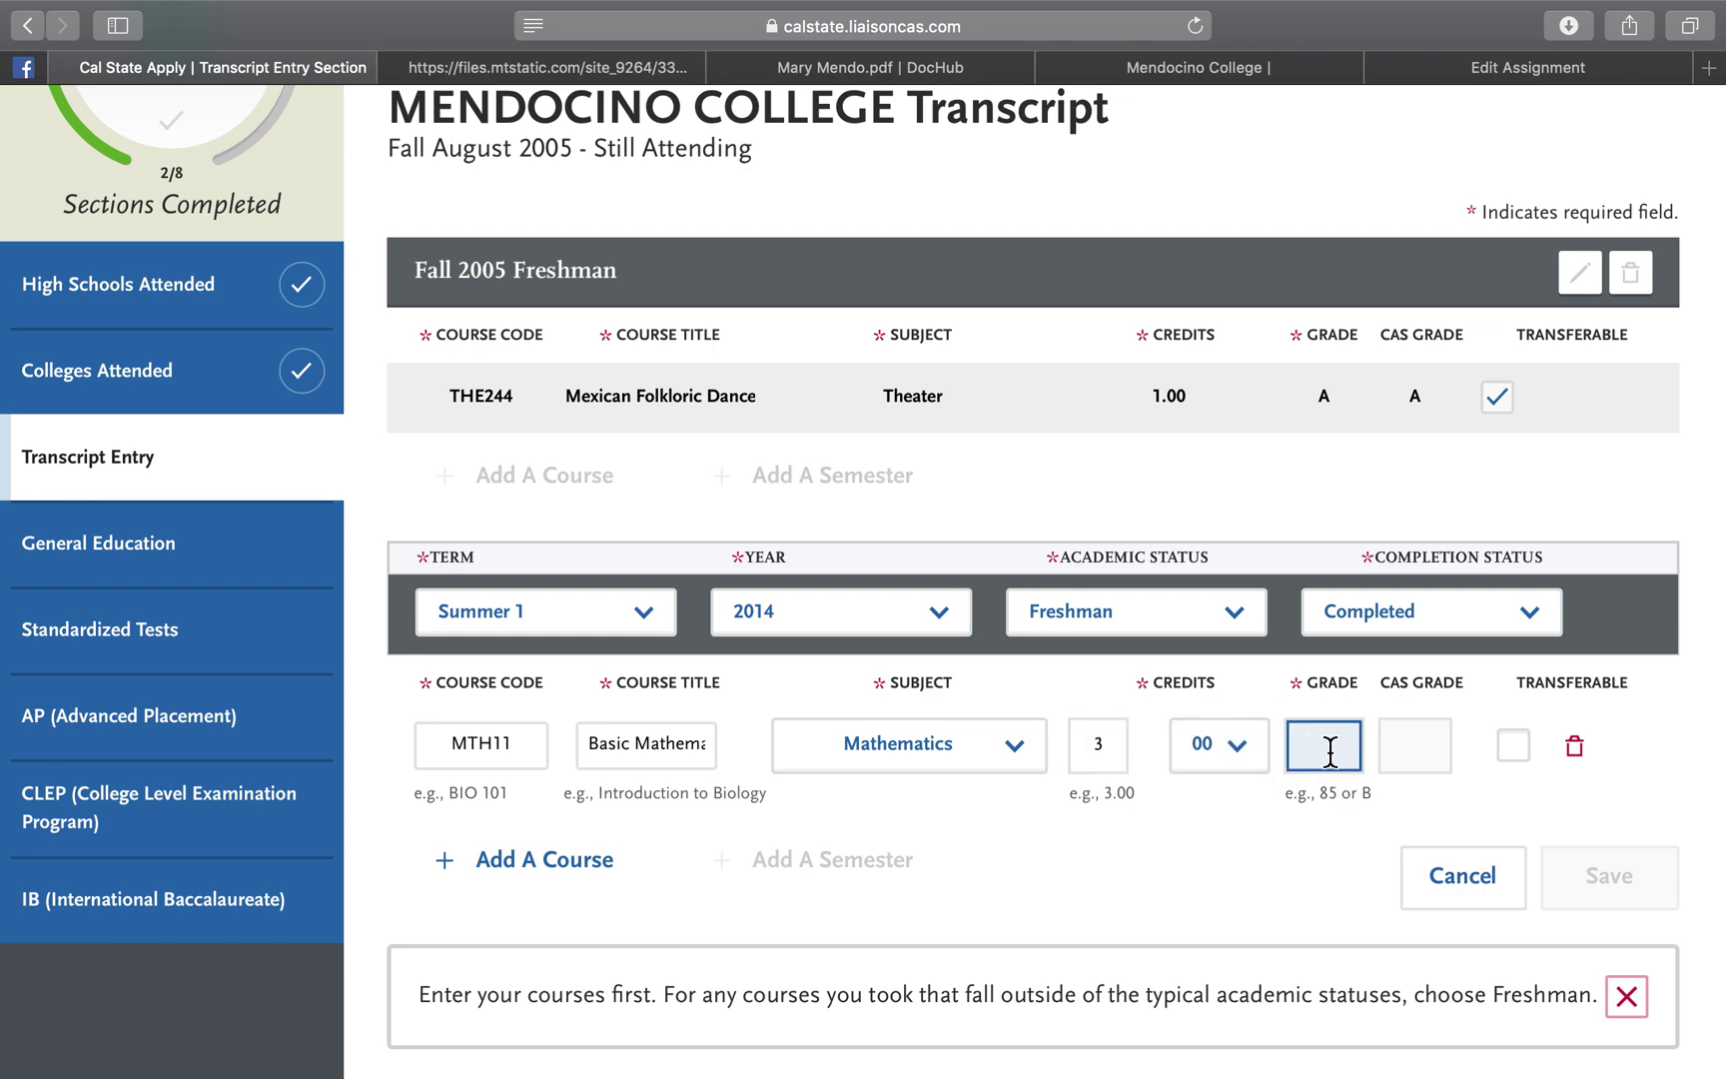
{"action": "left_click", "coordinate": [1415, 757]}
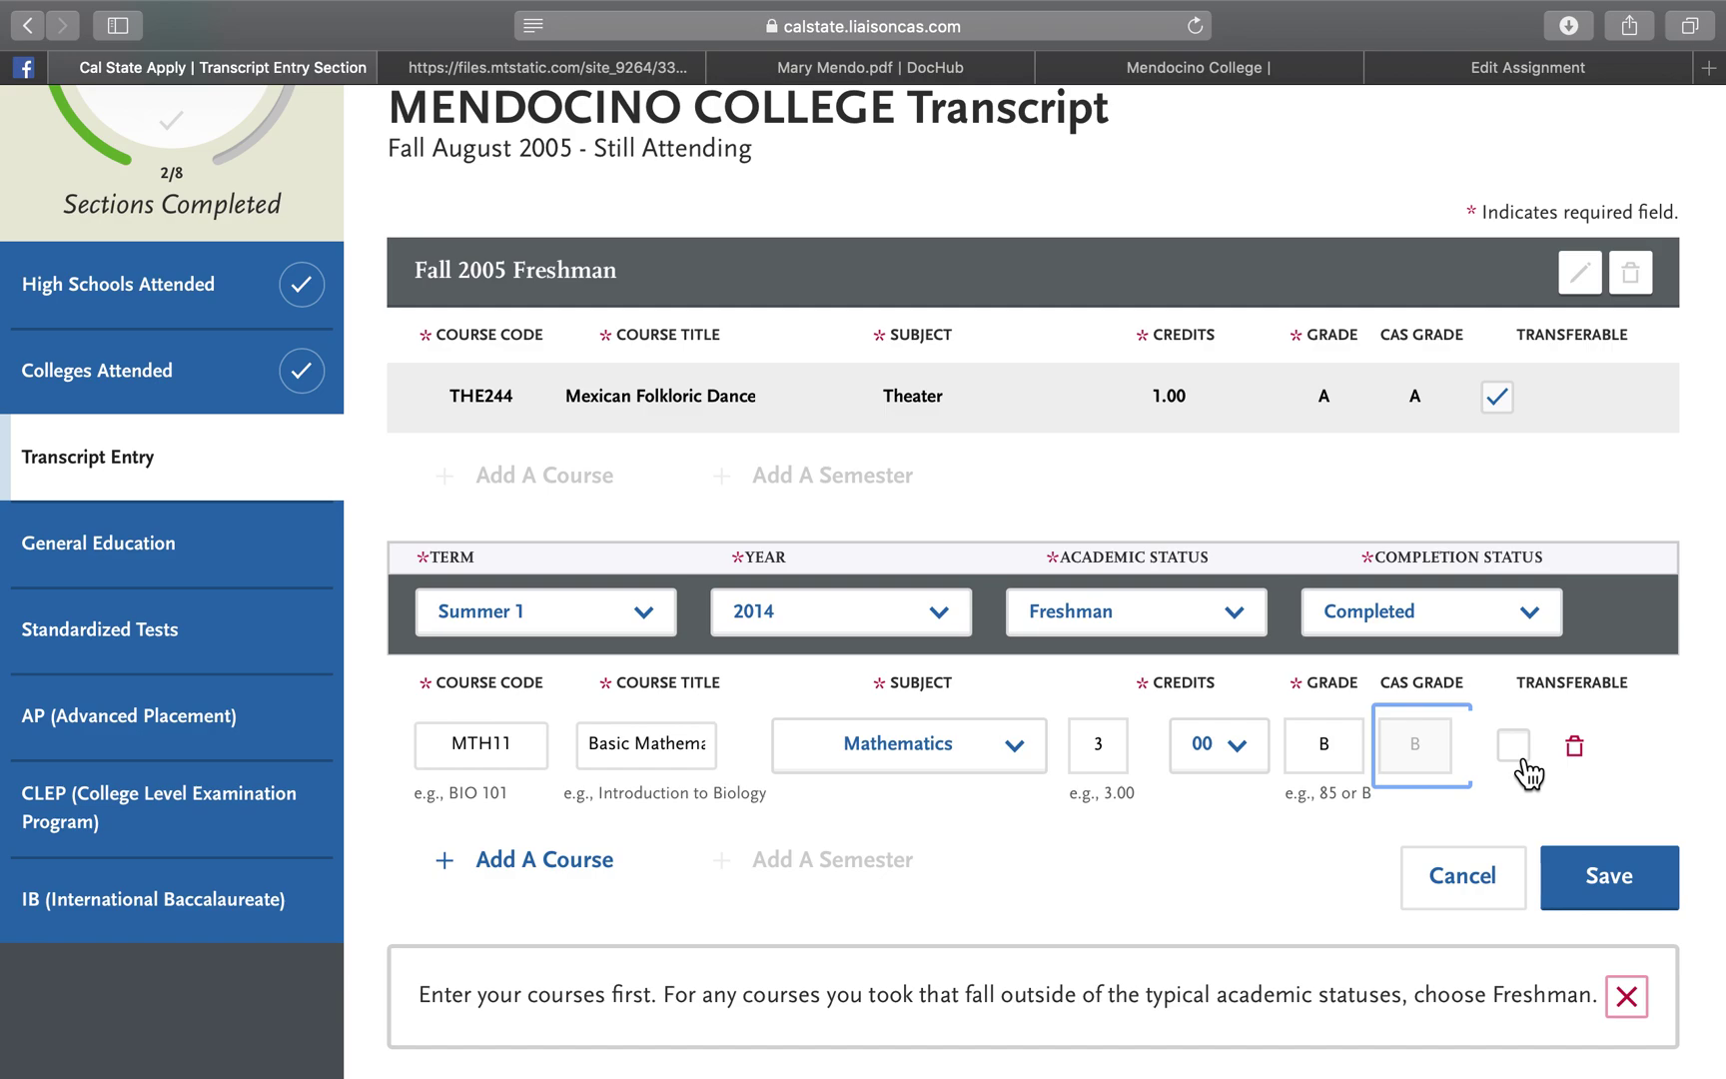
Step: Check the Summer 2014 courses on the DocHub transcript, add a second course row in Cal State Apply and enter MTH40A as its code
{"action": "left_click", "coordinate": [835, 68]}
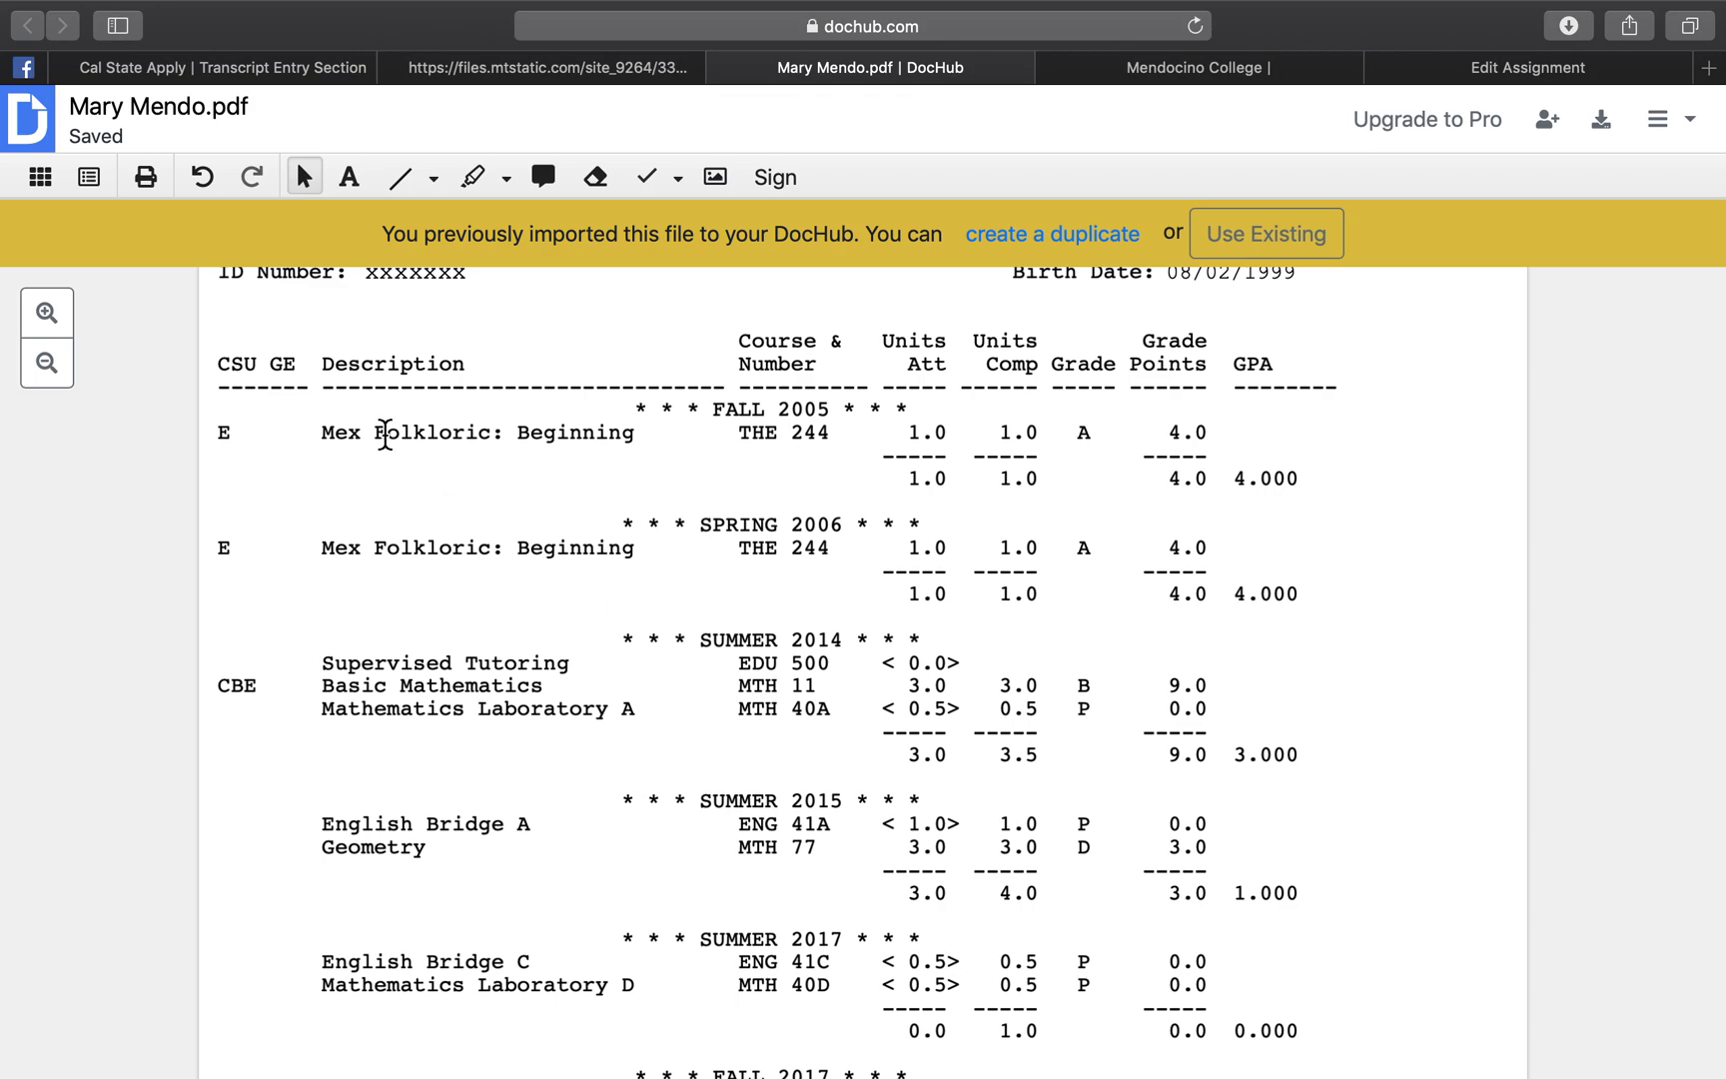
{"action": "left_click", "coordinate": [335, 67]}
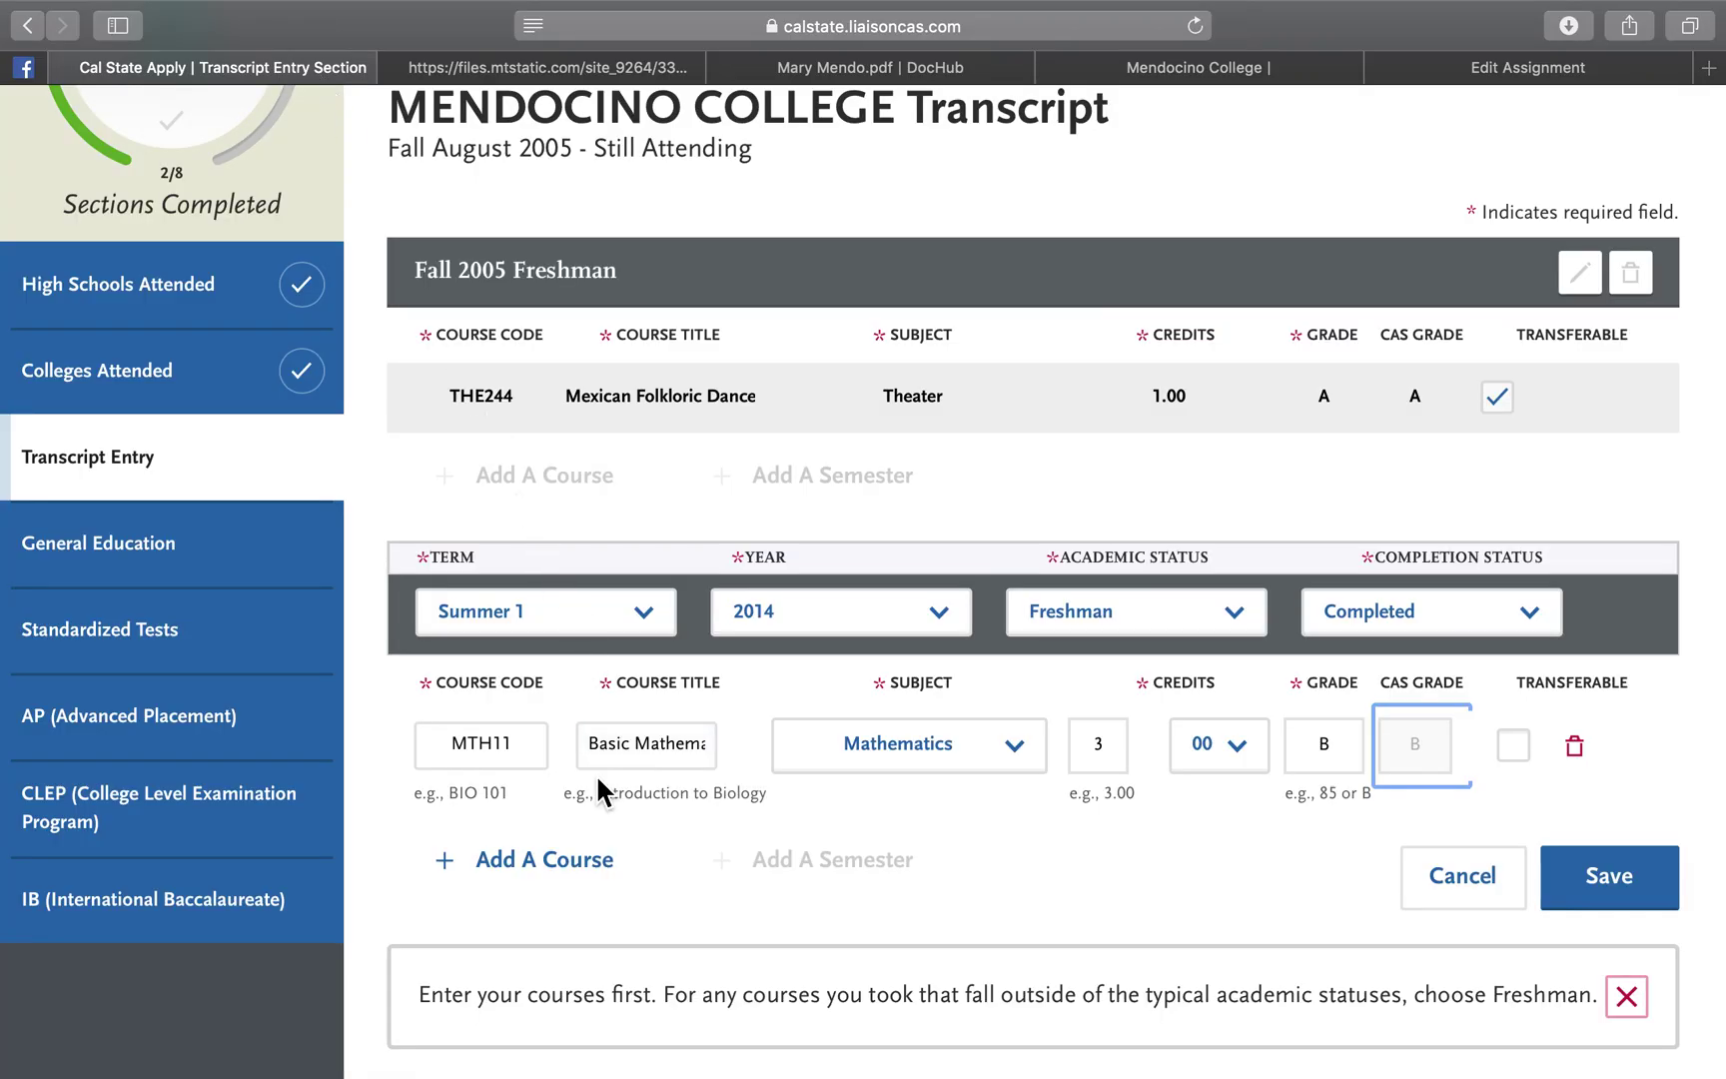
{"action": "left_click", "coordinate": [555, 861]}
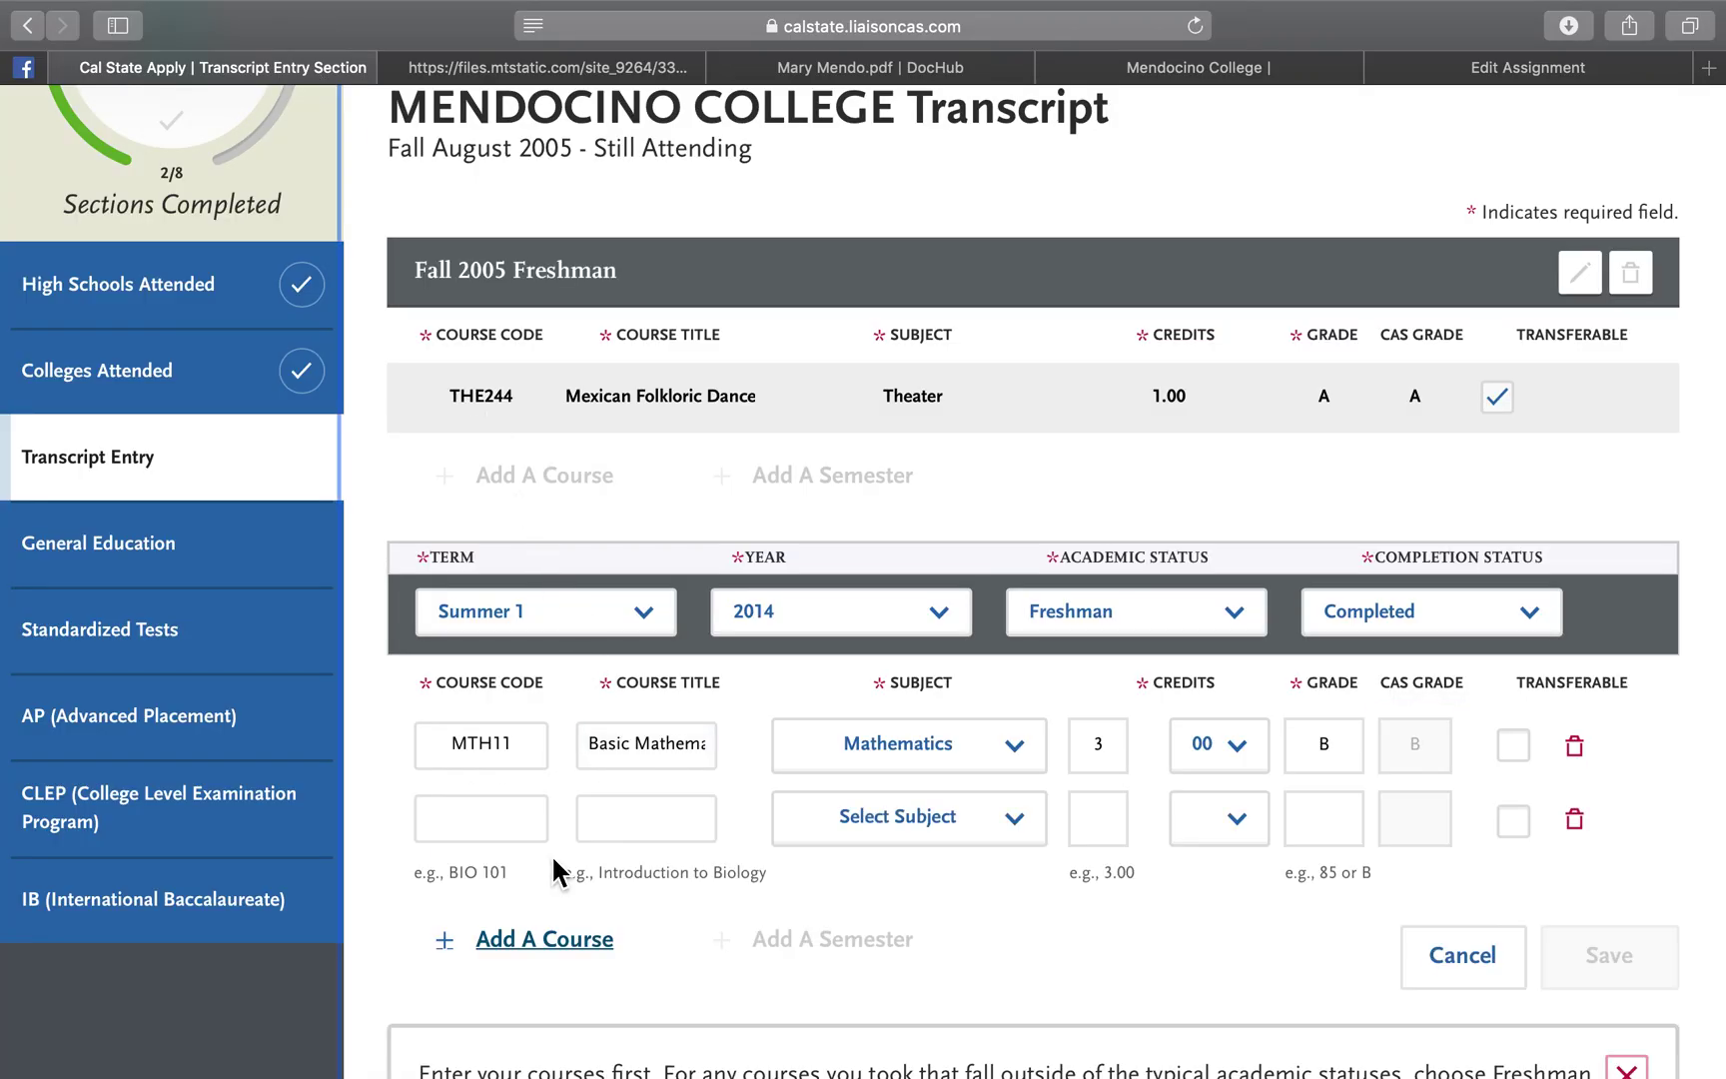
{"action": "left_click", "coordinate": [514, 817]}
{"action": "type", "text": "MTH"}
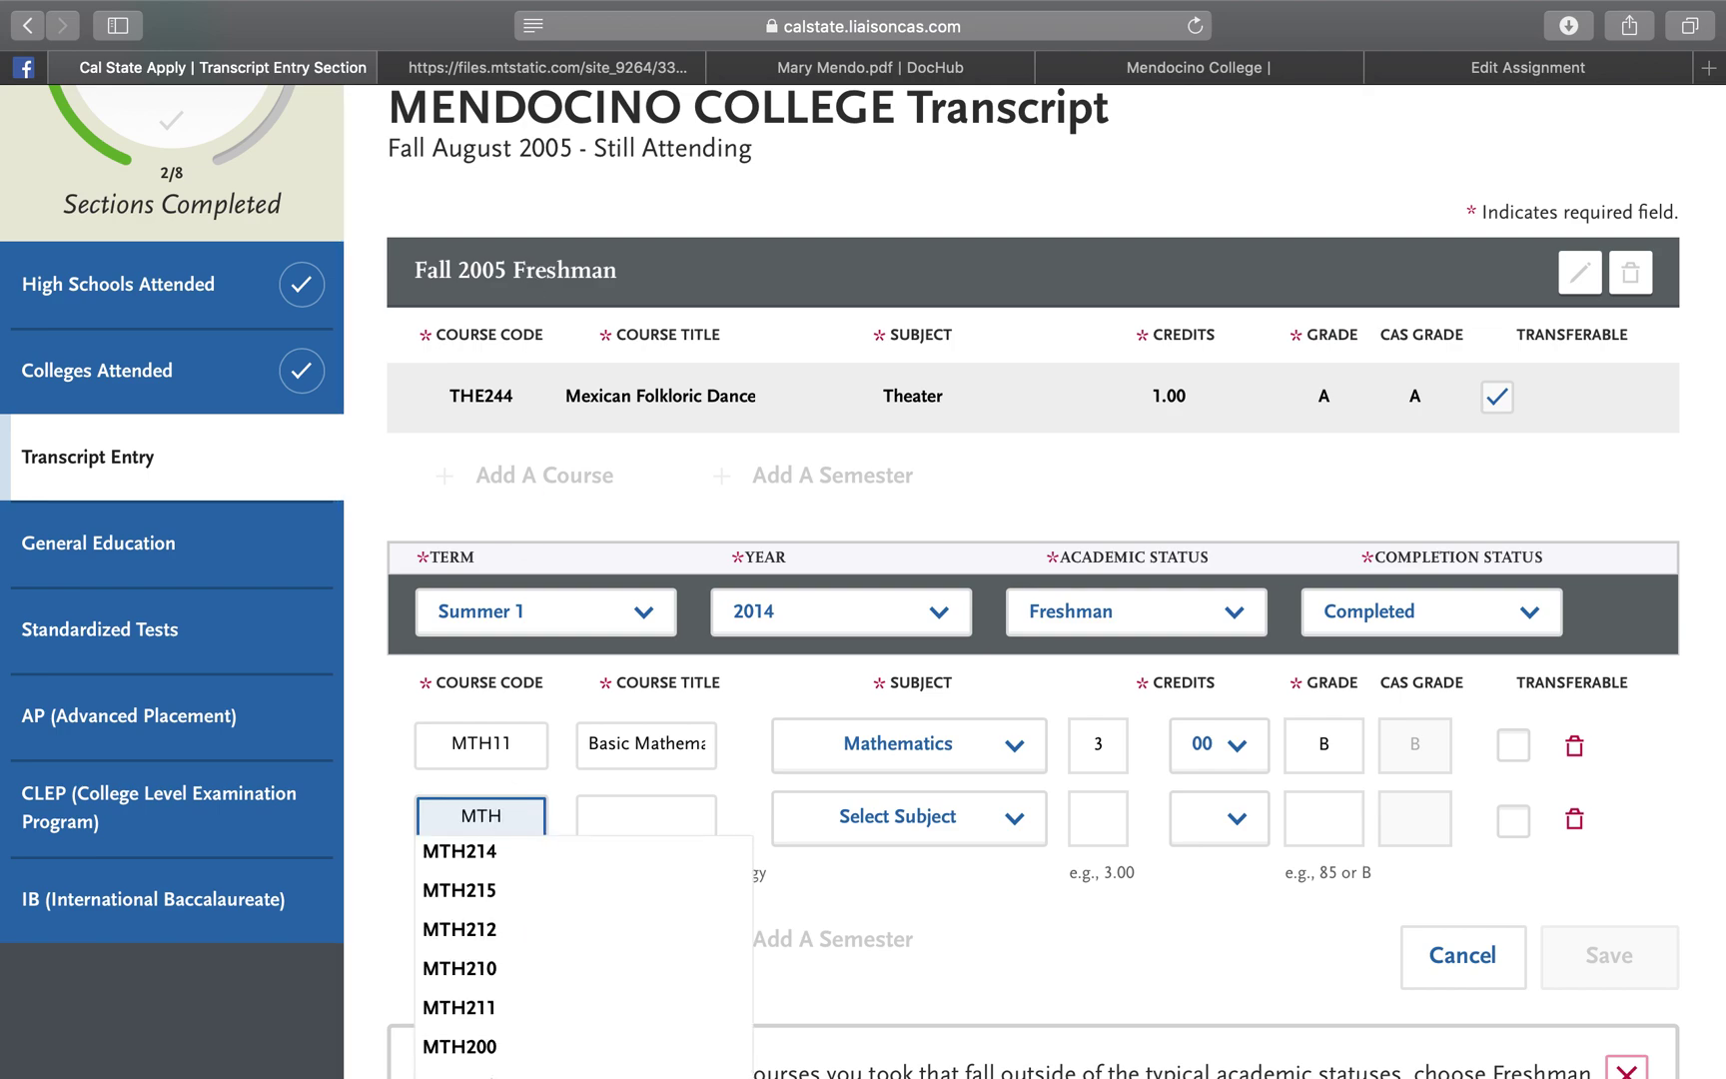
{"action": "type", "text": "40A"}
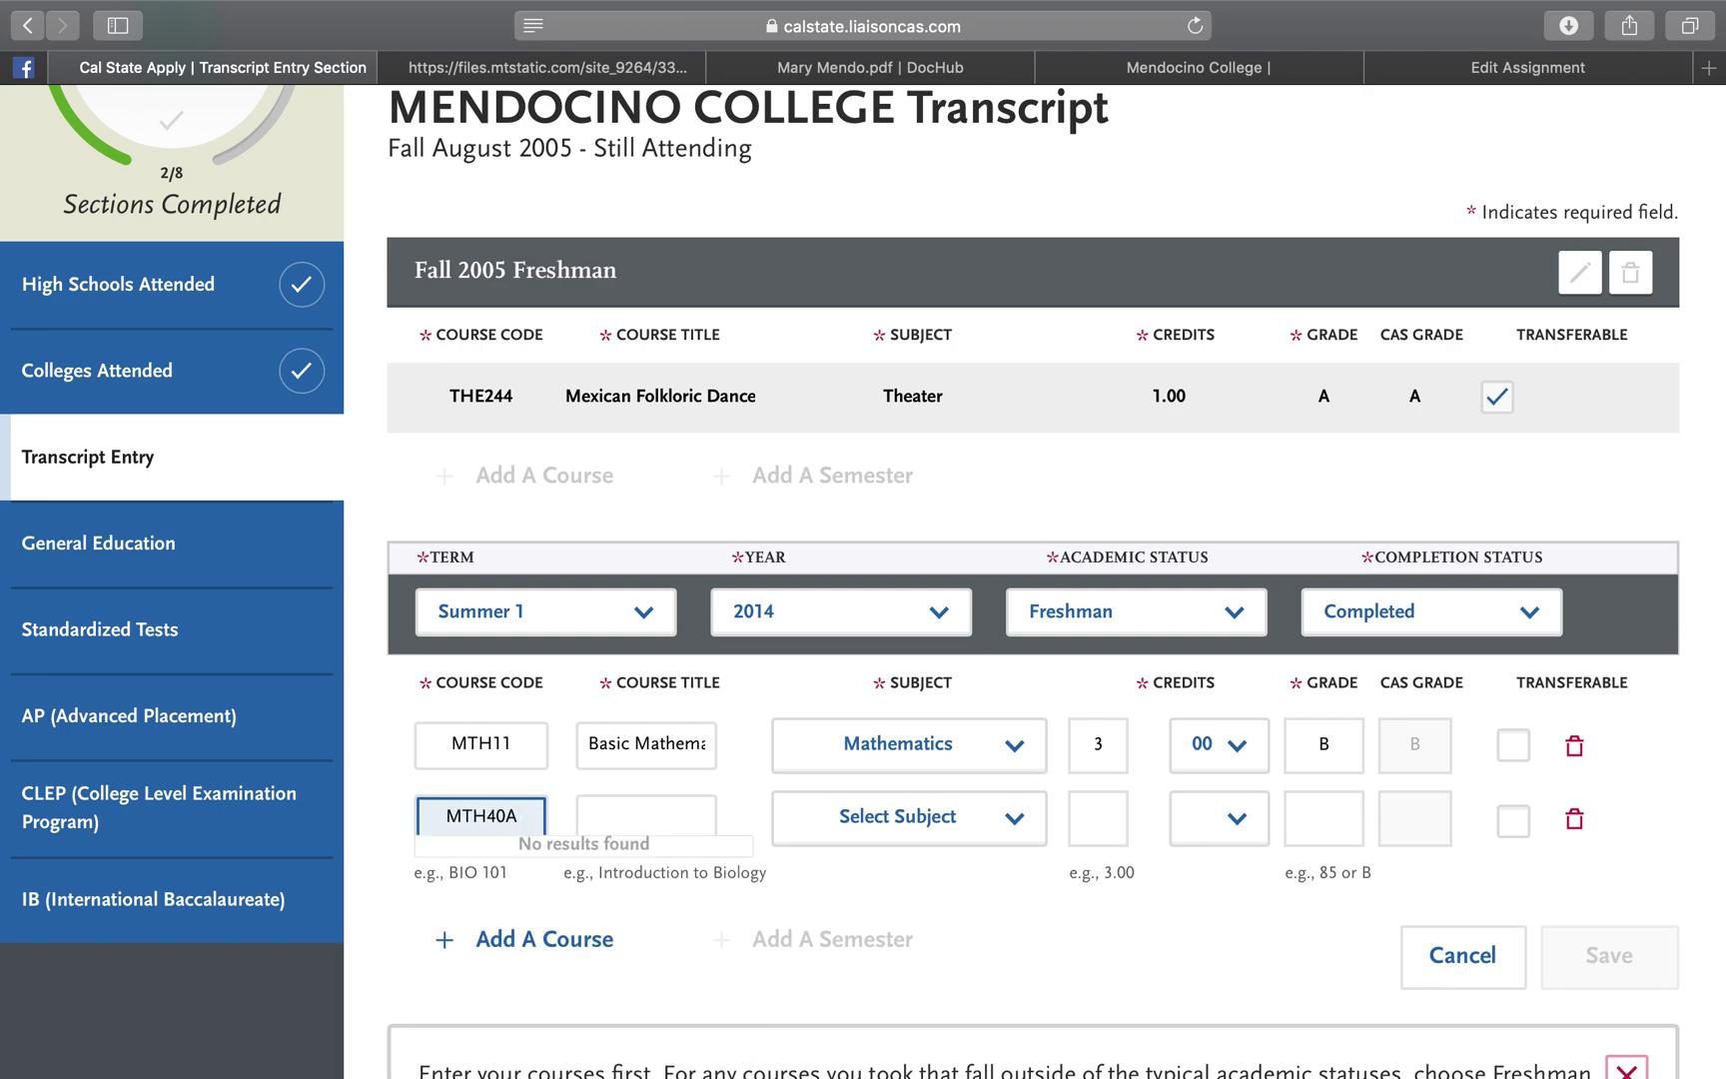
Step: Look up the MTH 40A description on the DocHub transcript and enter Mathematics Laboratory A as the course title in Cal State Apply
{"action": "left_click", "coordinate": [649, 818]}
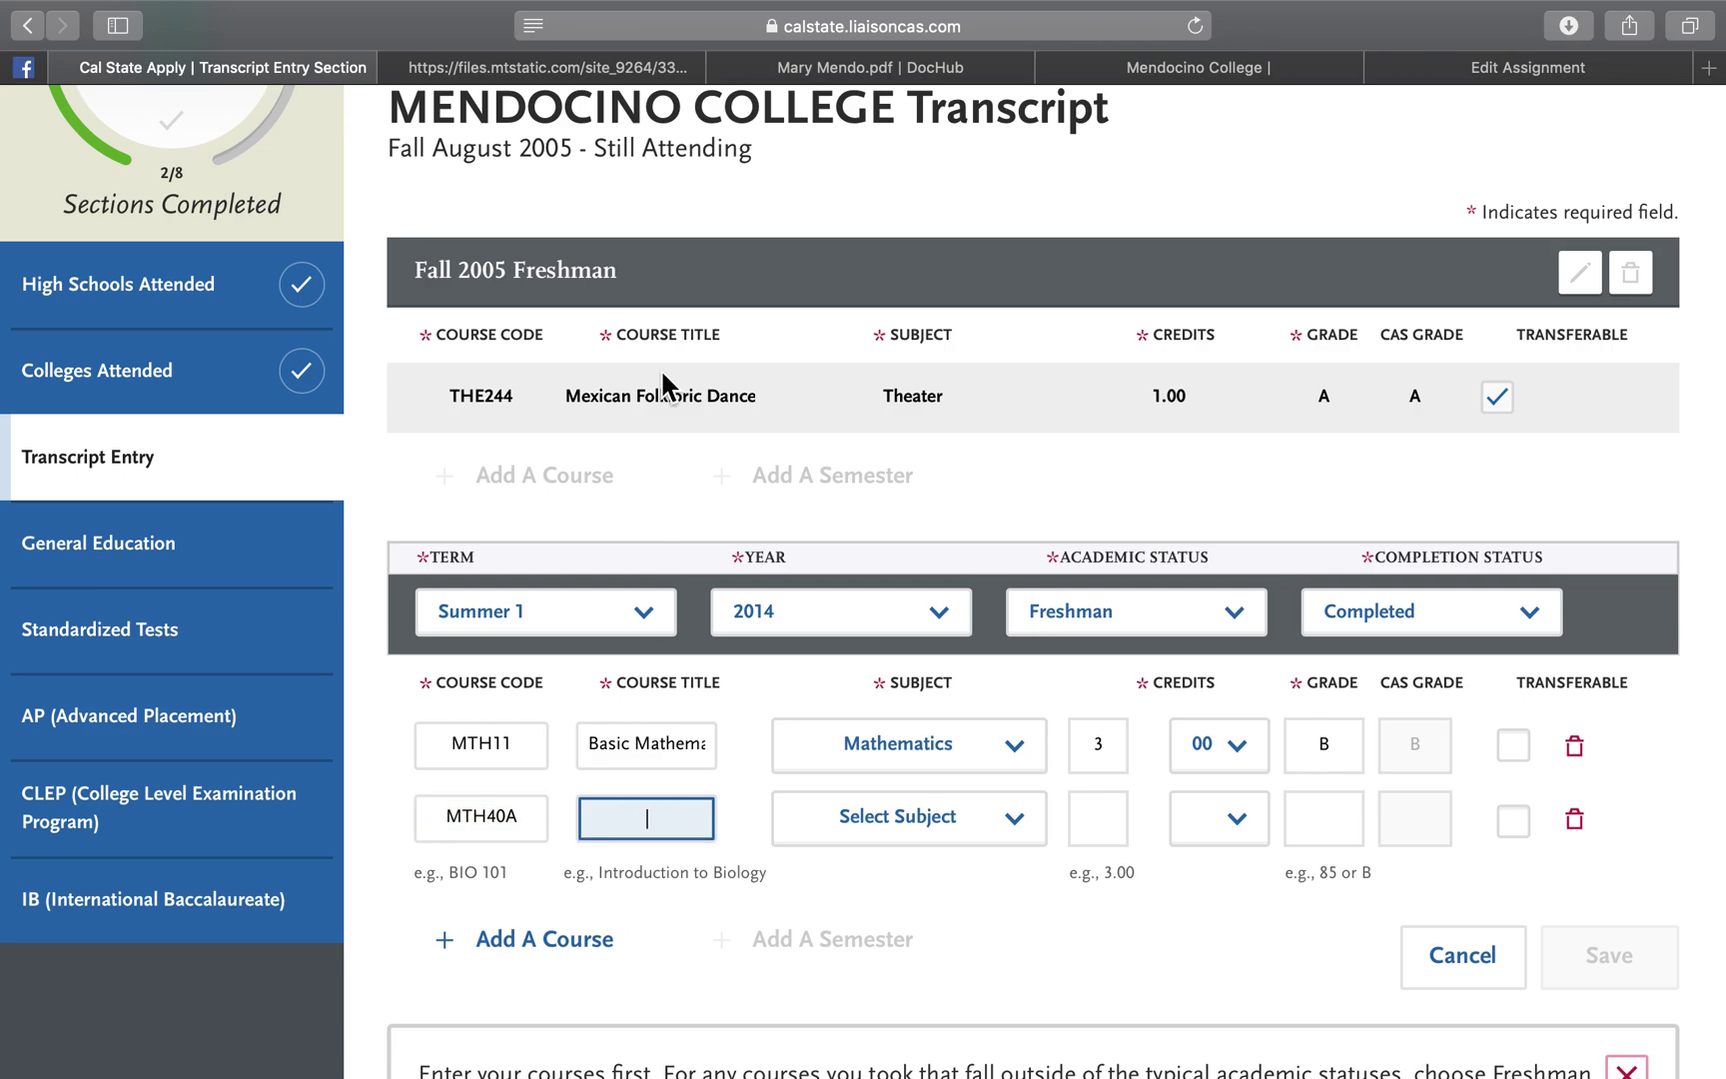
{"action": "left_click", "coordinate": [823, 71]}
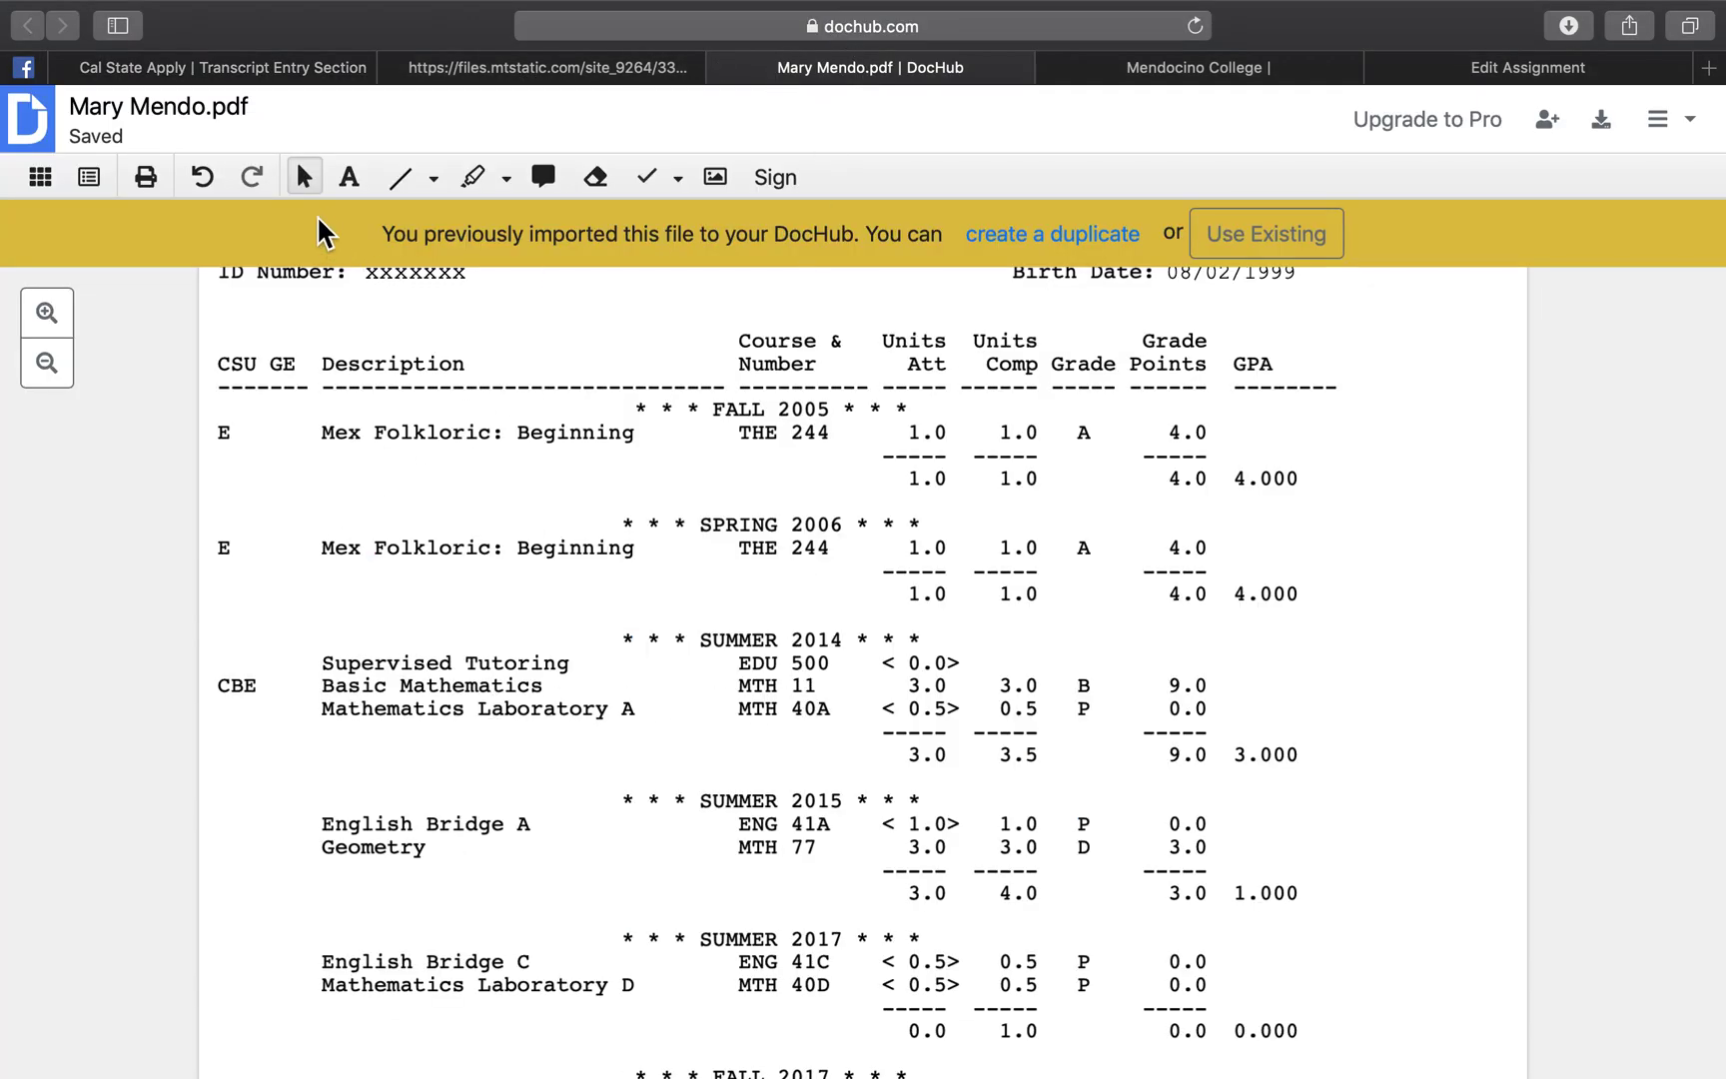
{"action": "left_click", "coordinate": [321, 70]}
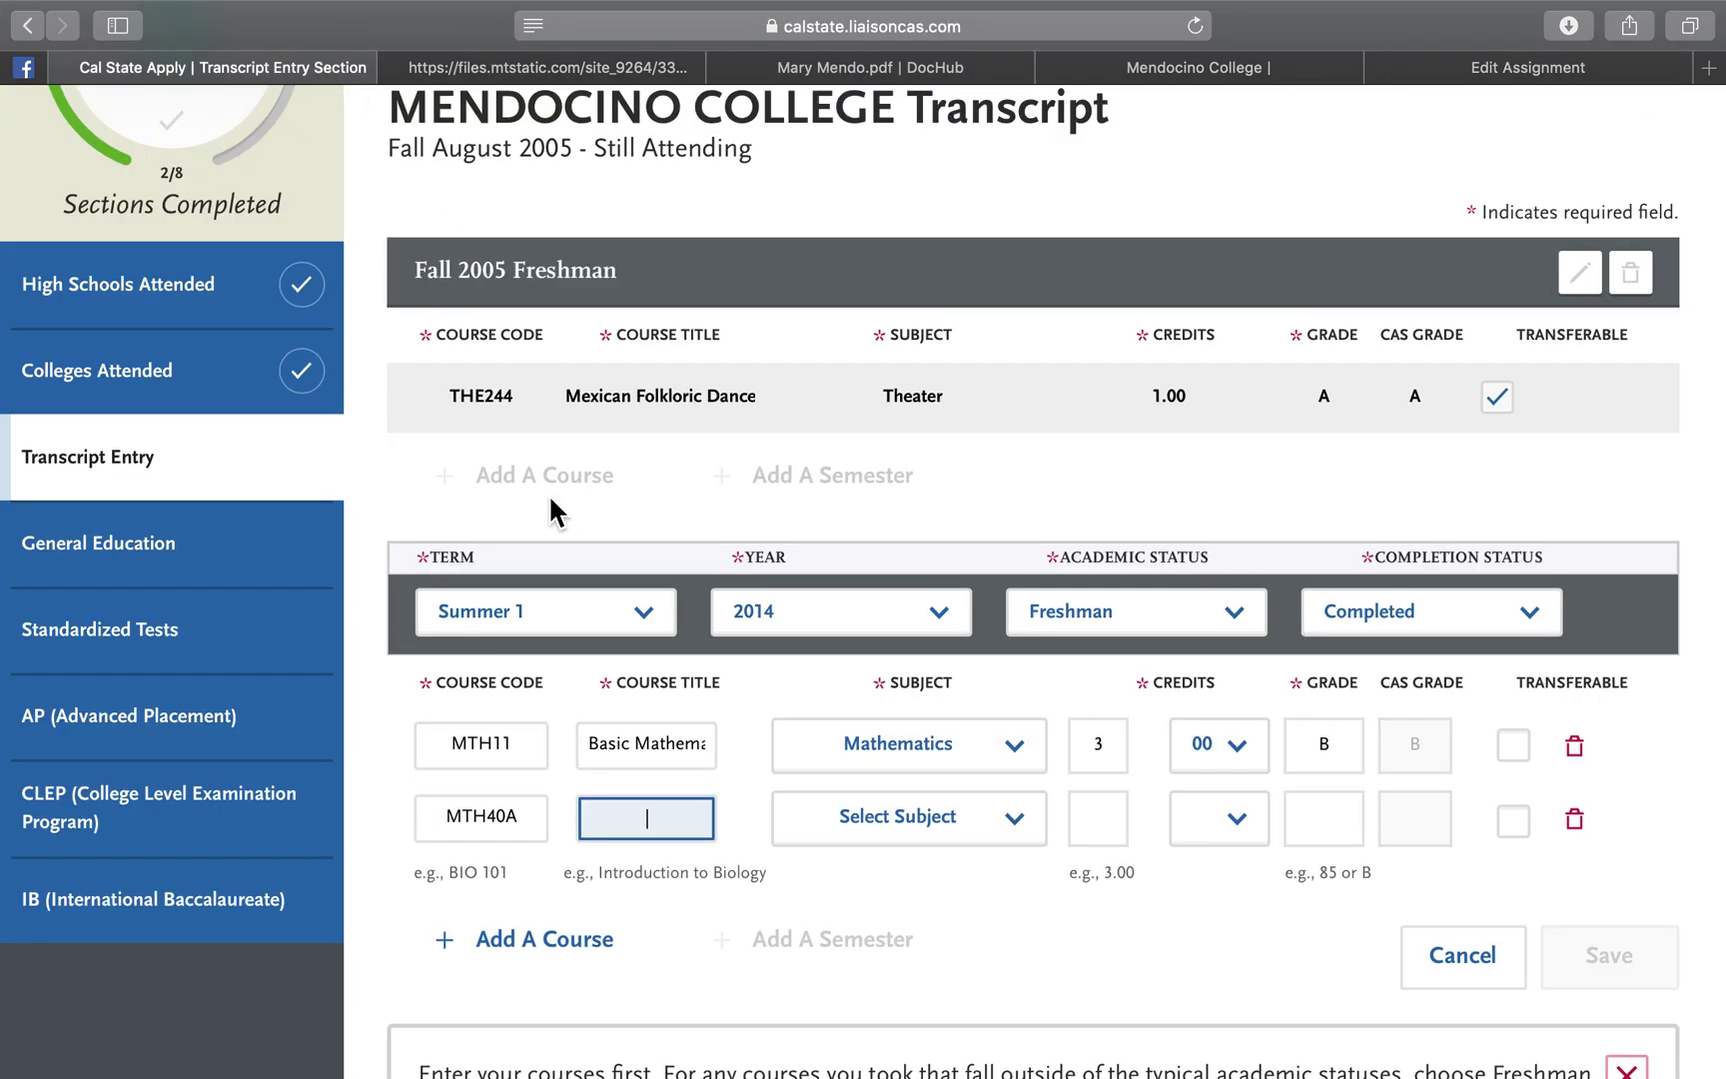
{"action": "type", "text": "athem"}
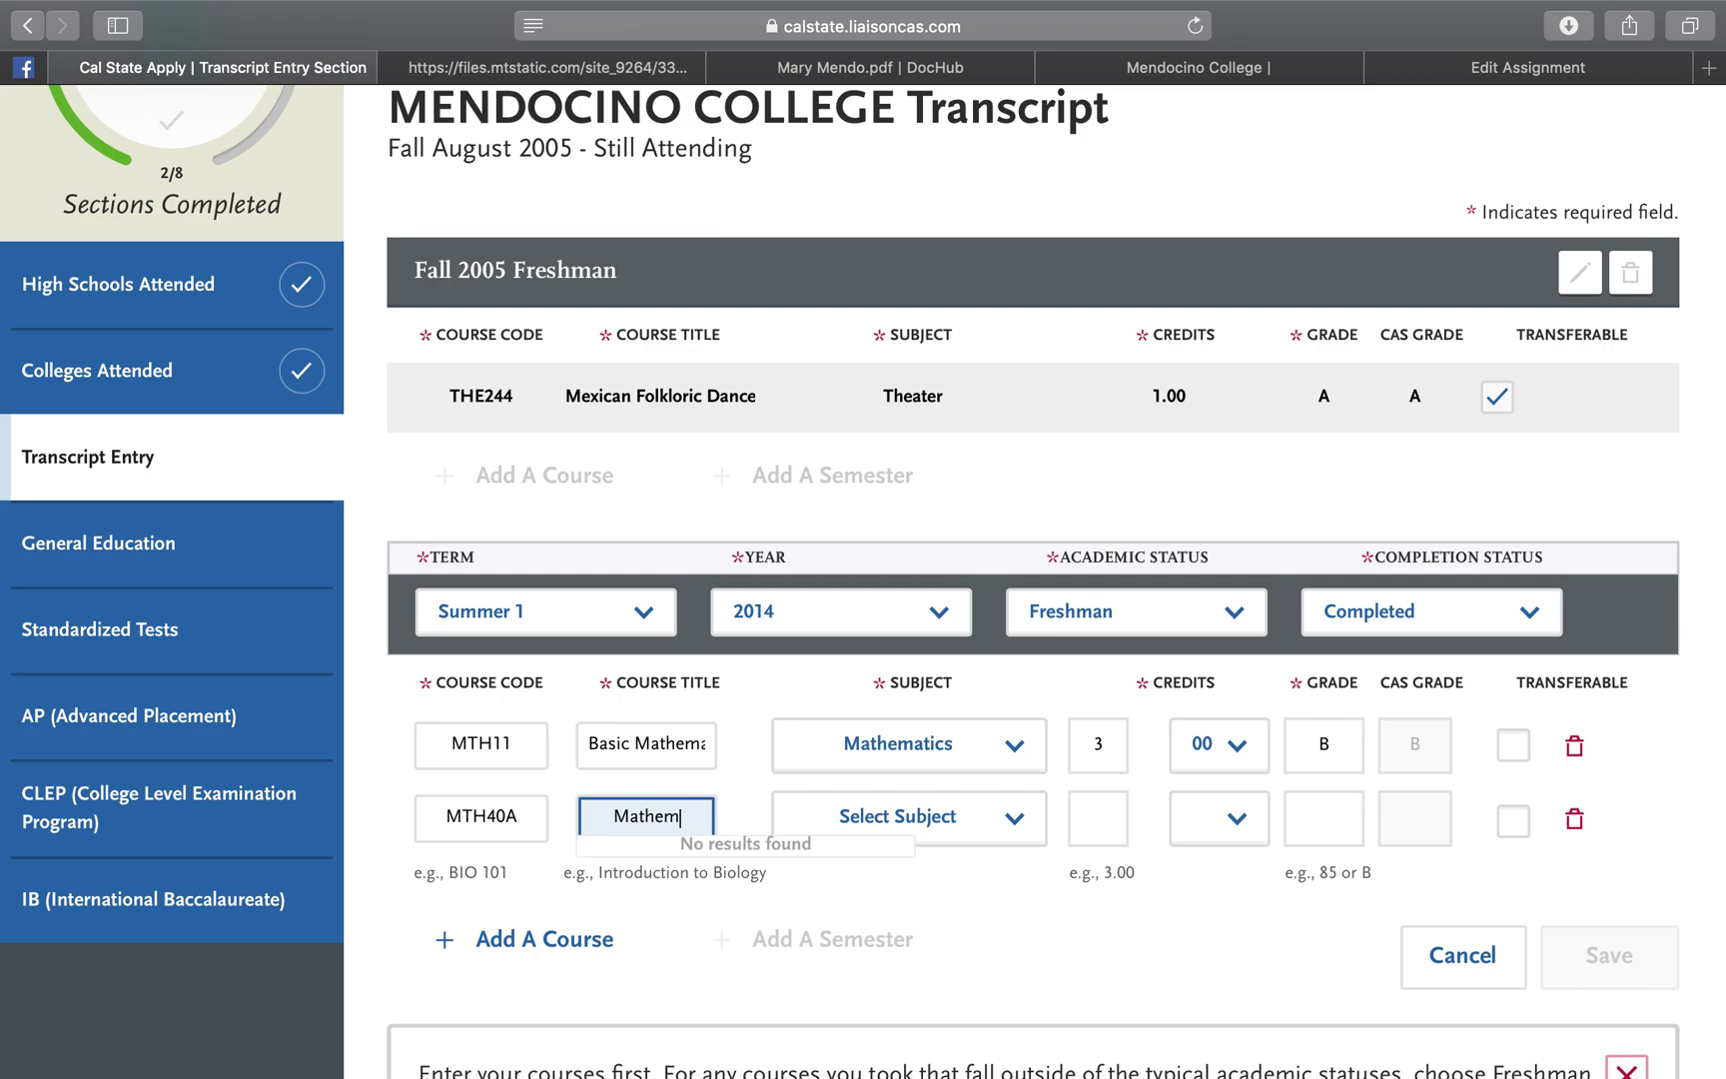
{"action": "type", "text": "atics Labor"}
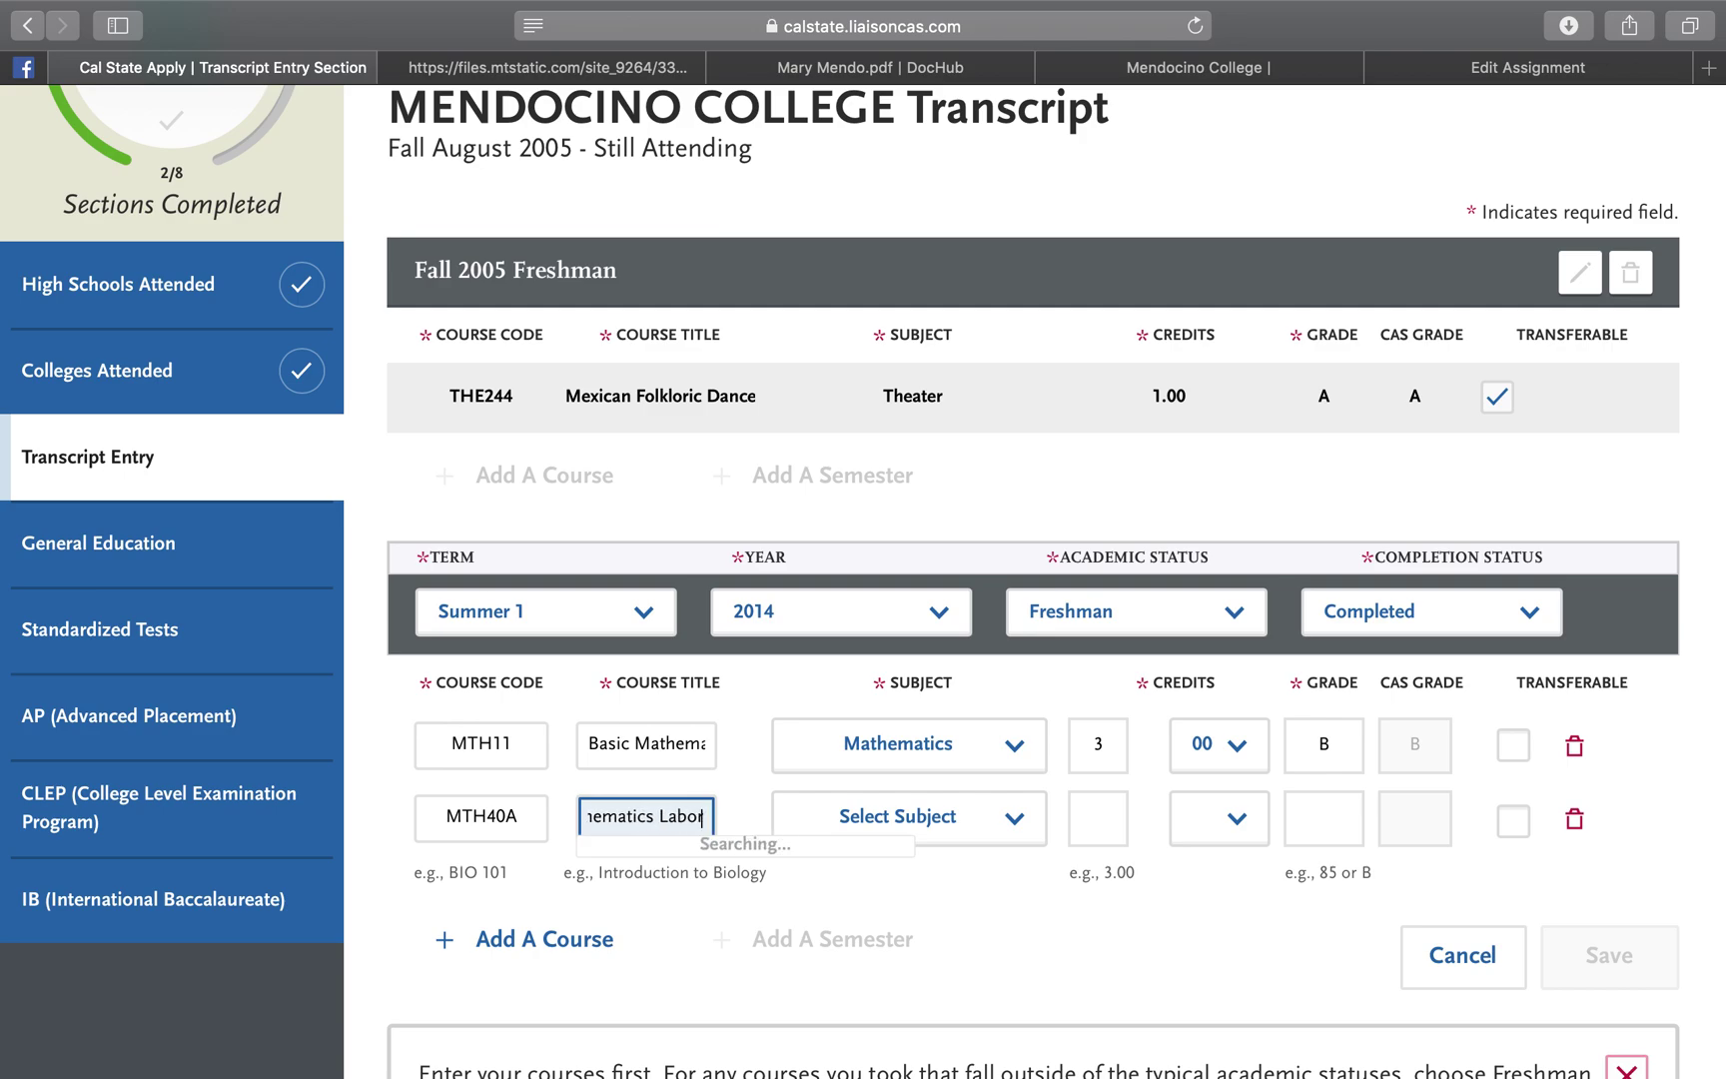
{"action": "type", "text": "atory A"}
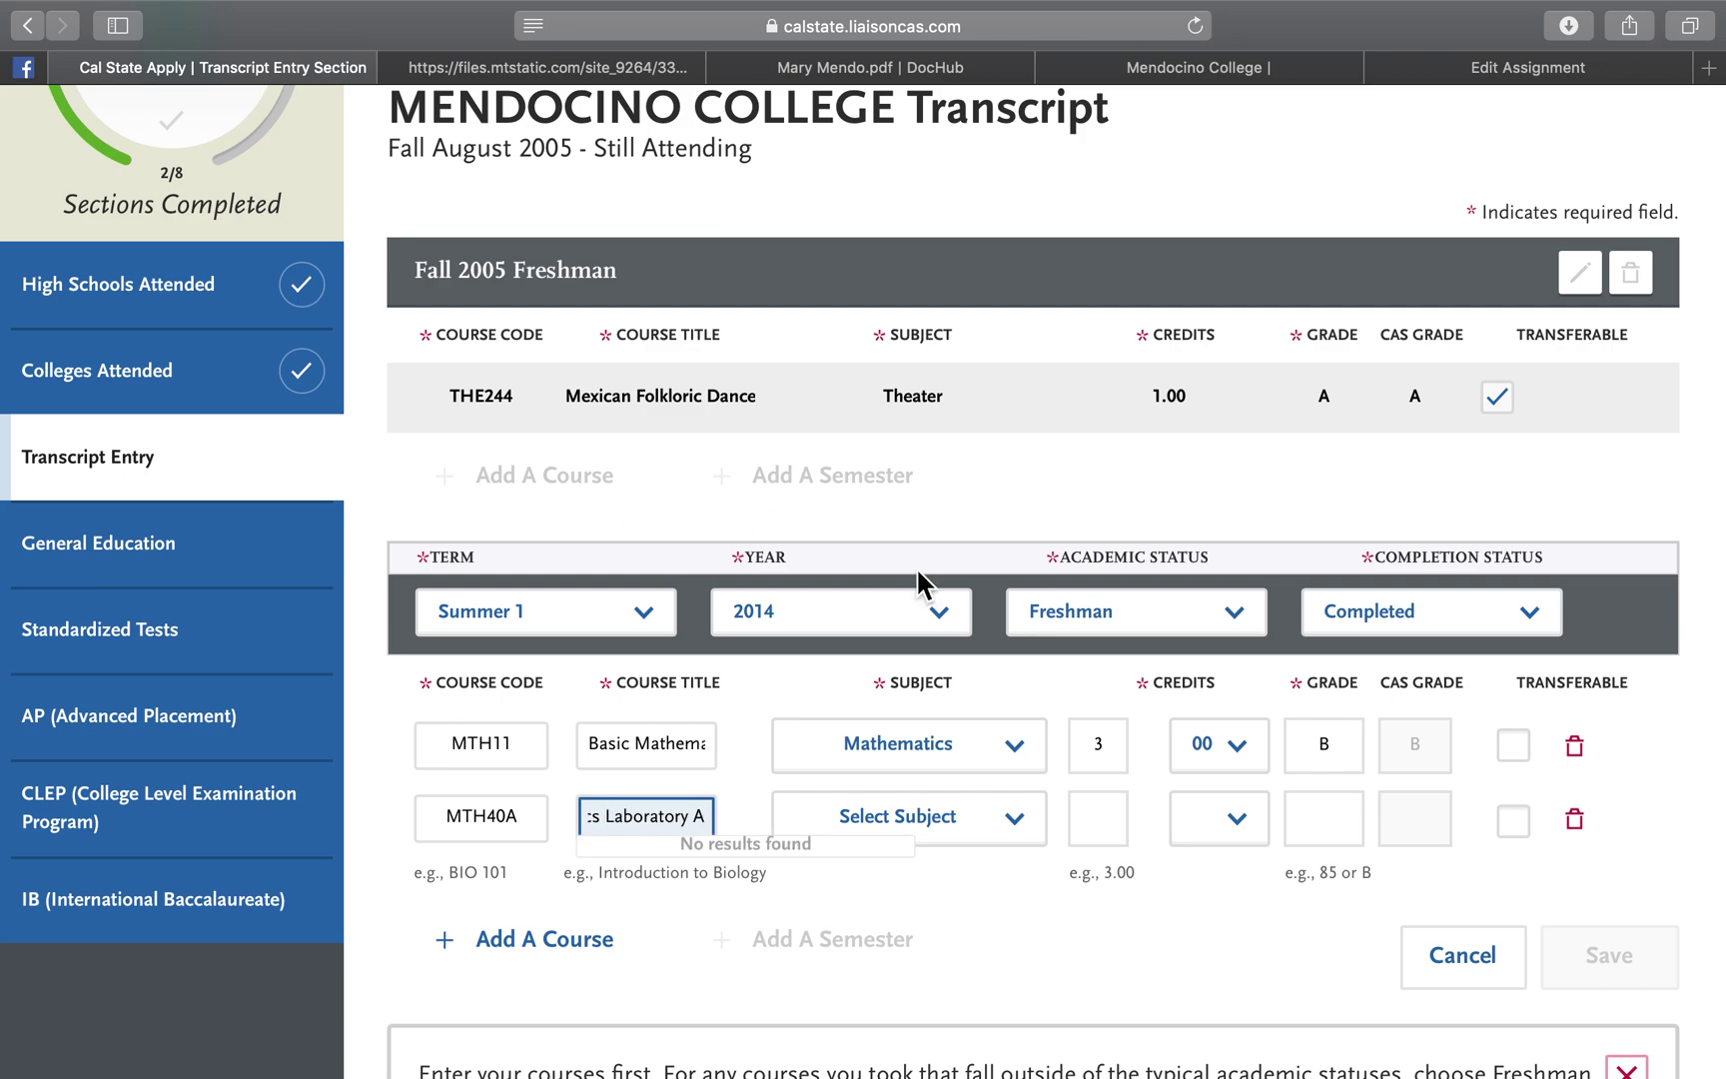
Step: Set the subject of the MTH40A course to Mathematics
{"action": "left_click", "coordinate": [964, 823]}
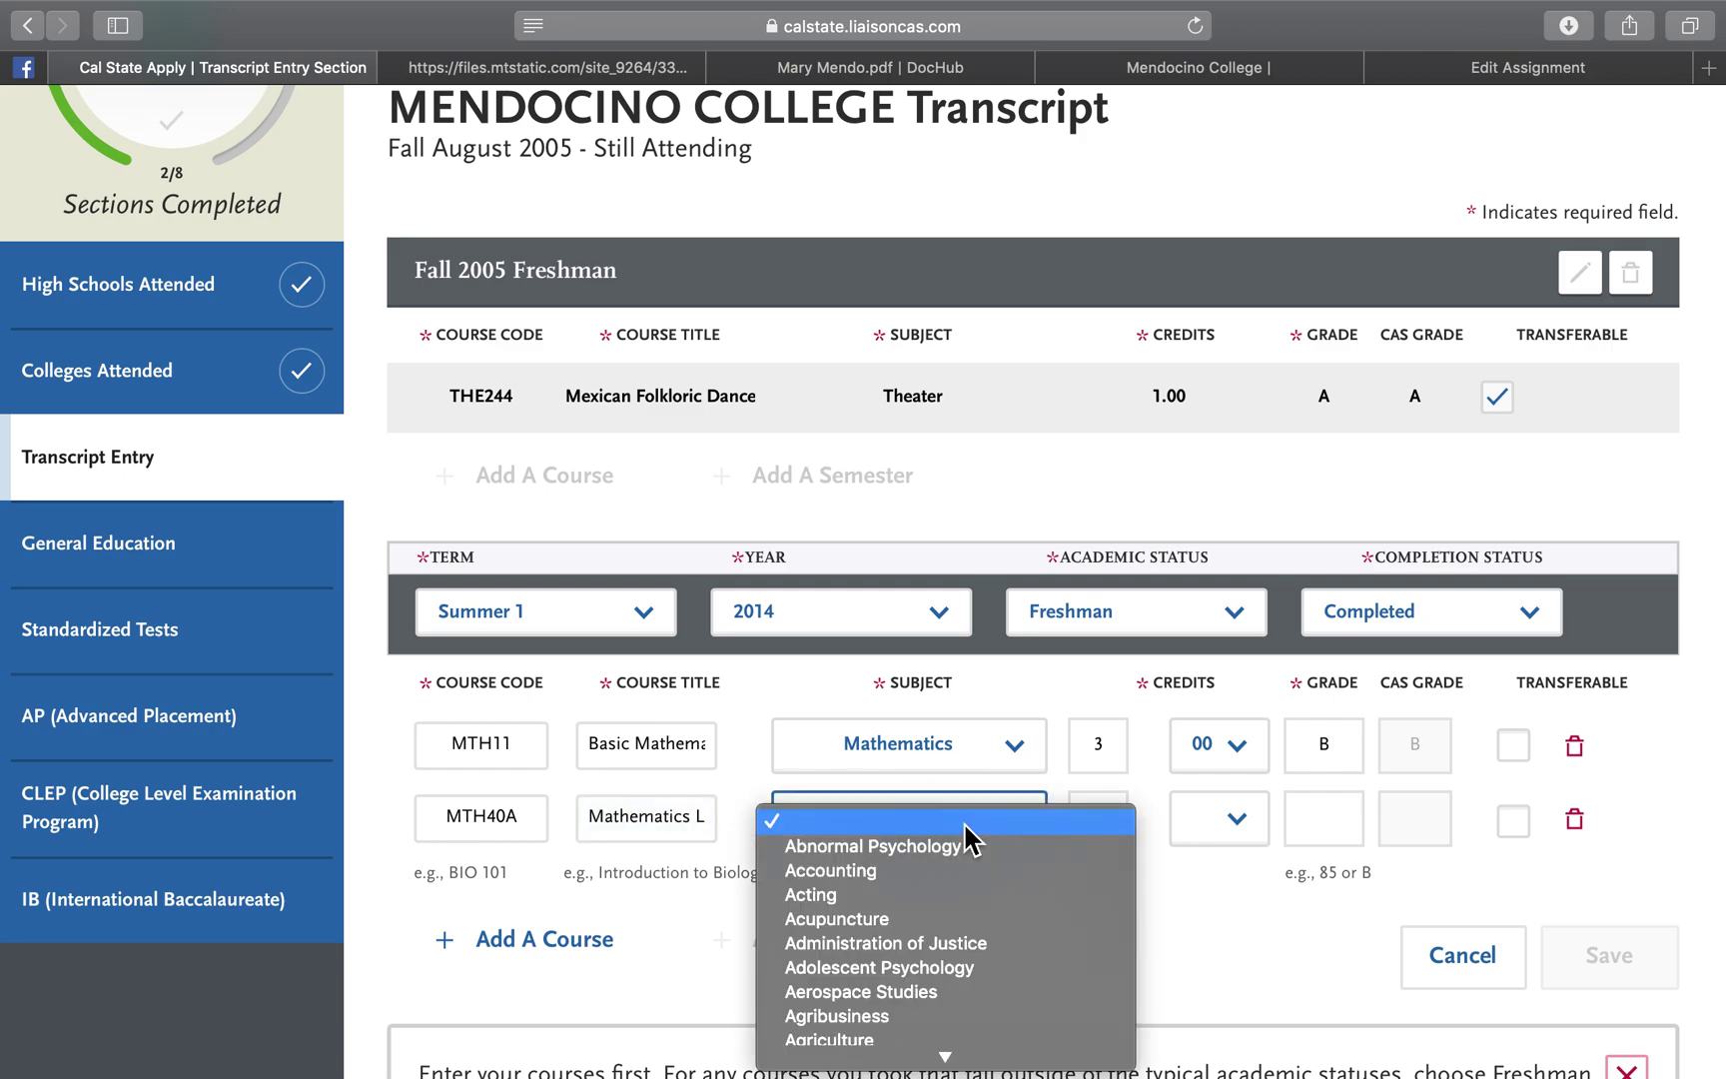
{"action": "type", "text": "am"}
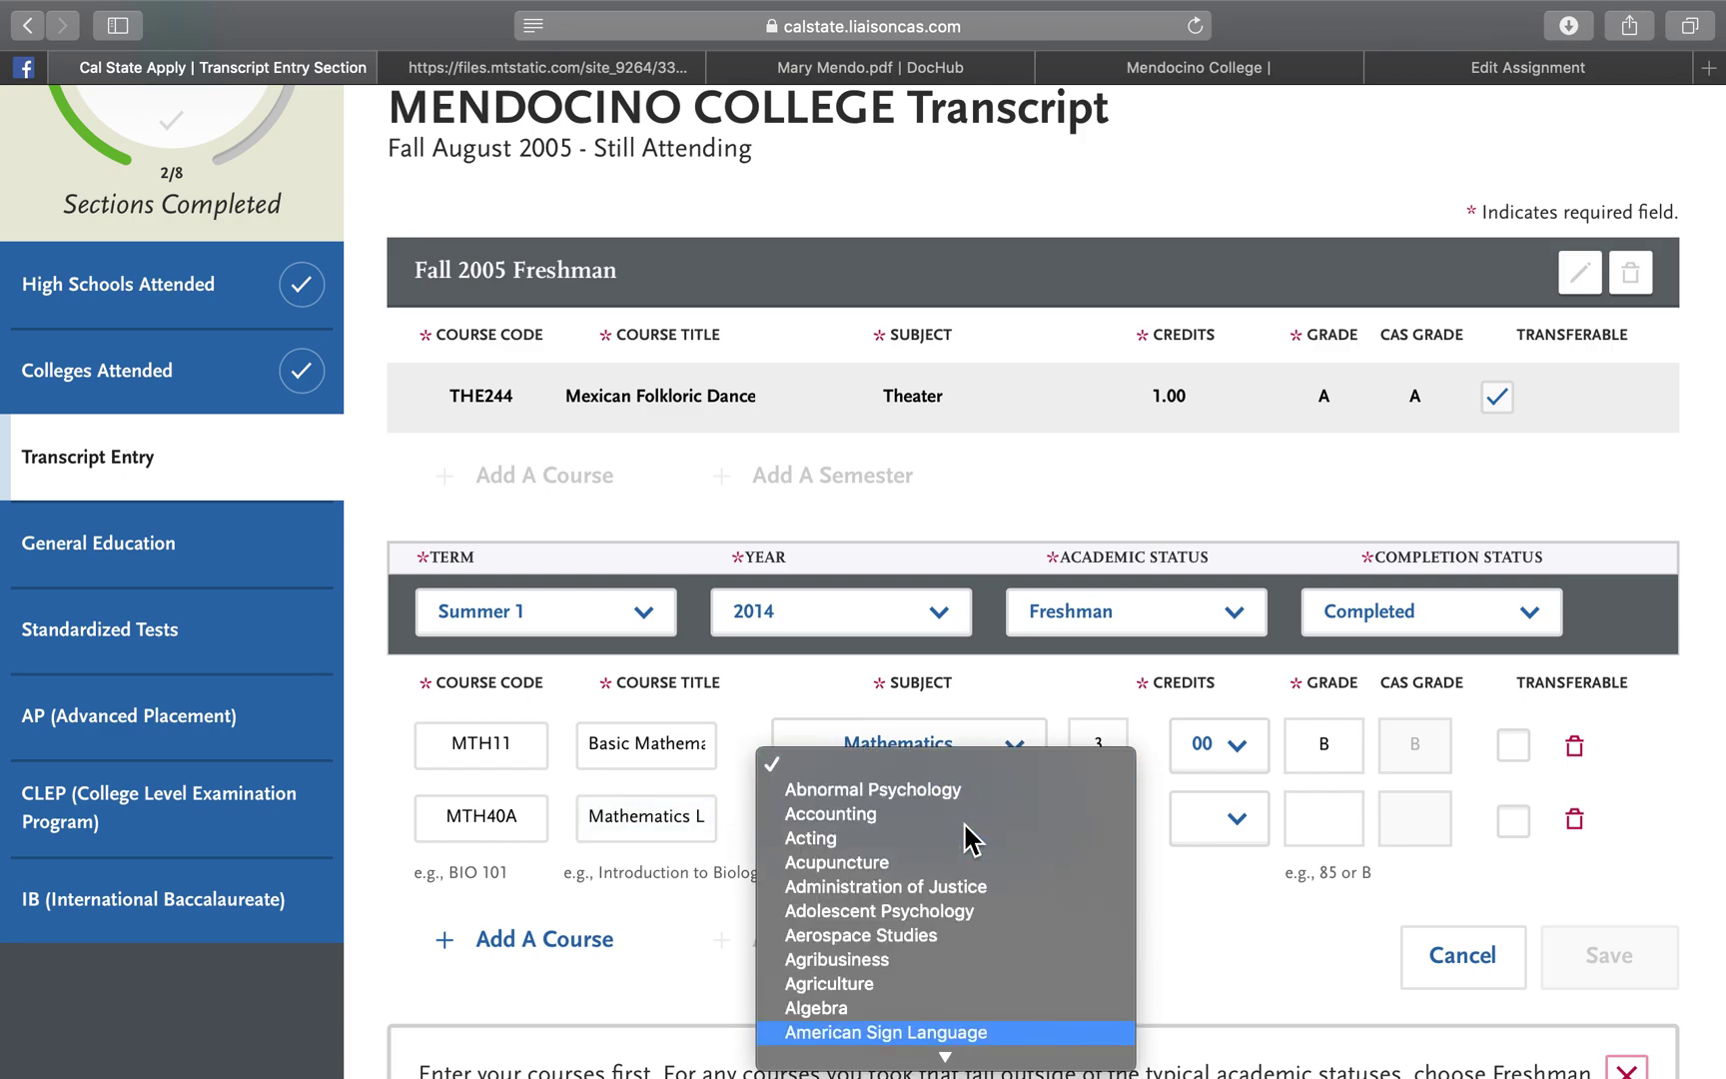
{"action": "type", "text": "mathe"}
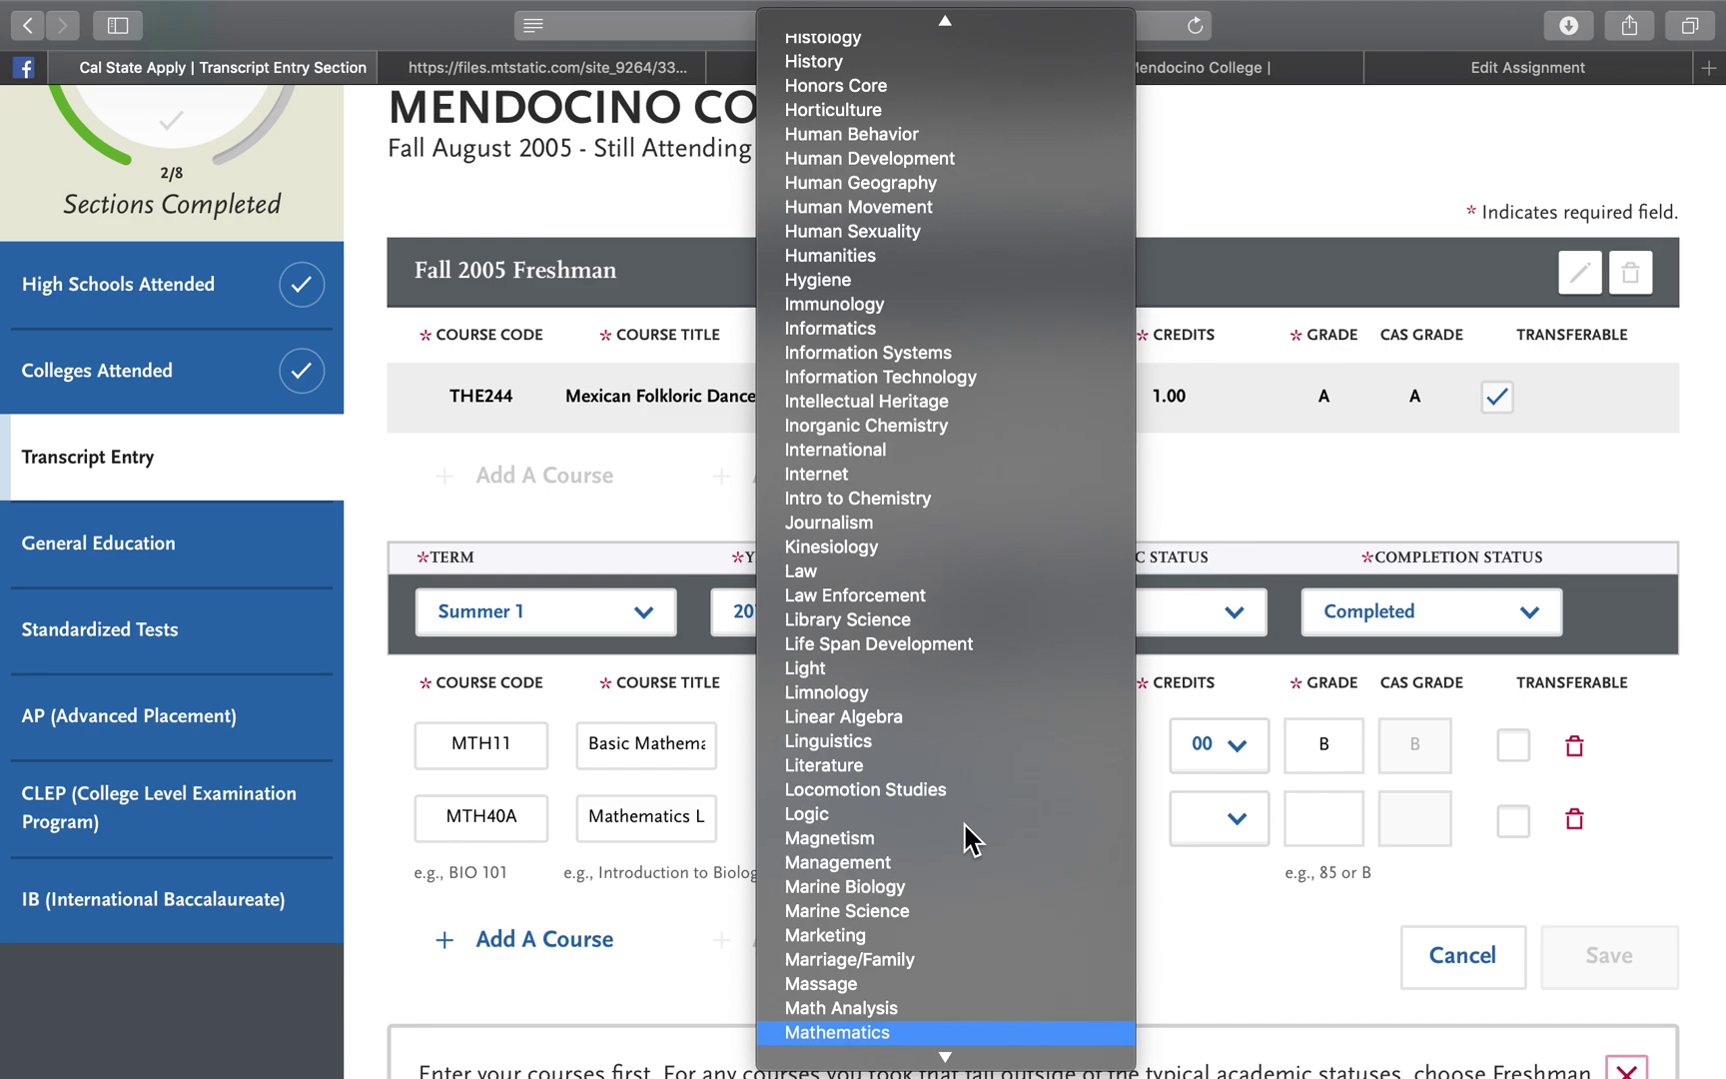
{"action": "key", "text": "Return"}
Step: Check the MTH 40A units on the DocHub transcript and set the course's credits to 0.50 in Cal State Apply
{"action": "left_click", "coordinate": [1098, 827]}
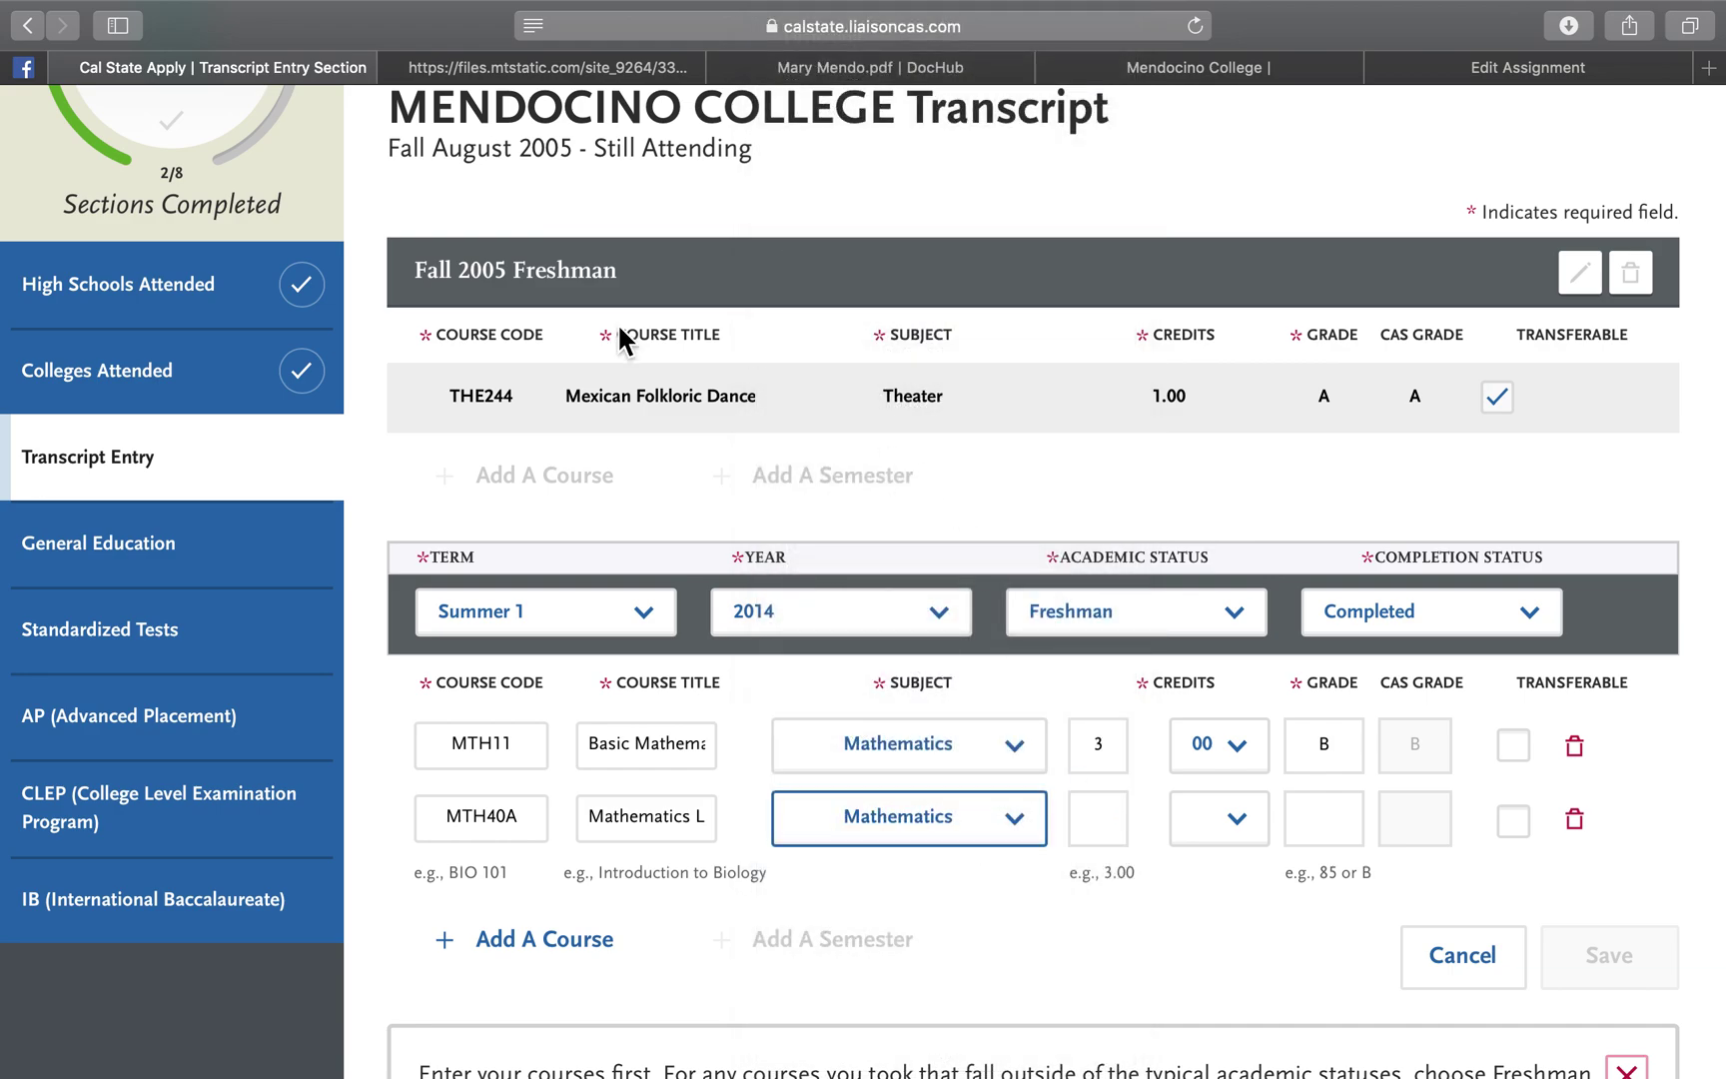
{"action": "left_click", "coordinate": [856, 68]}
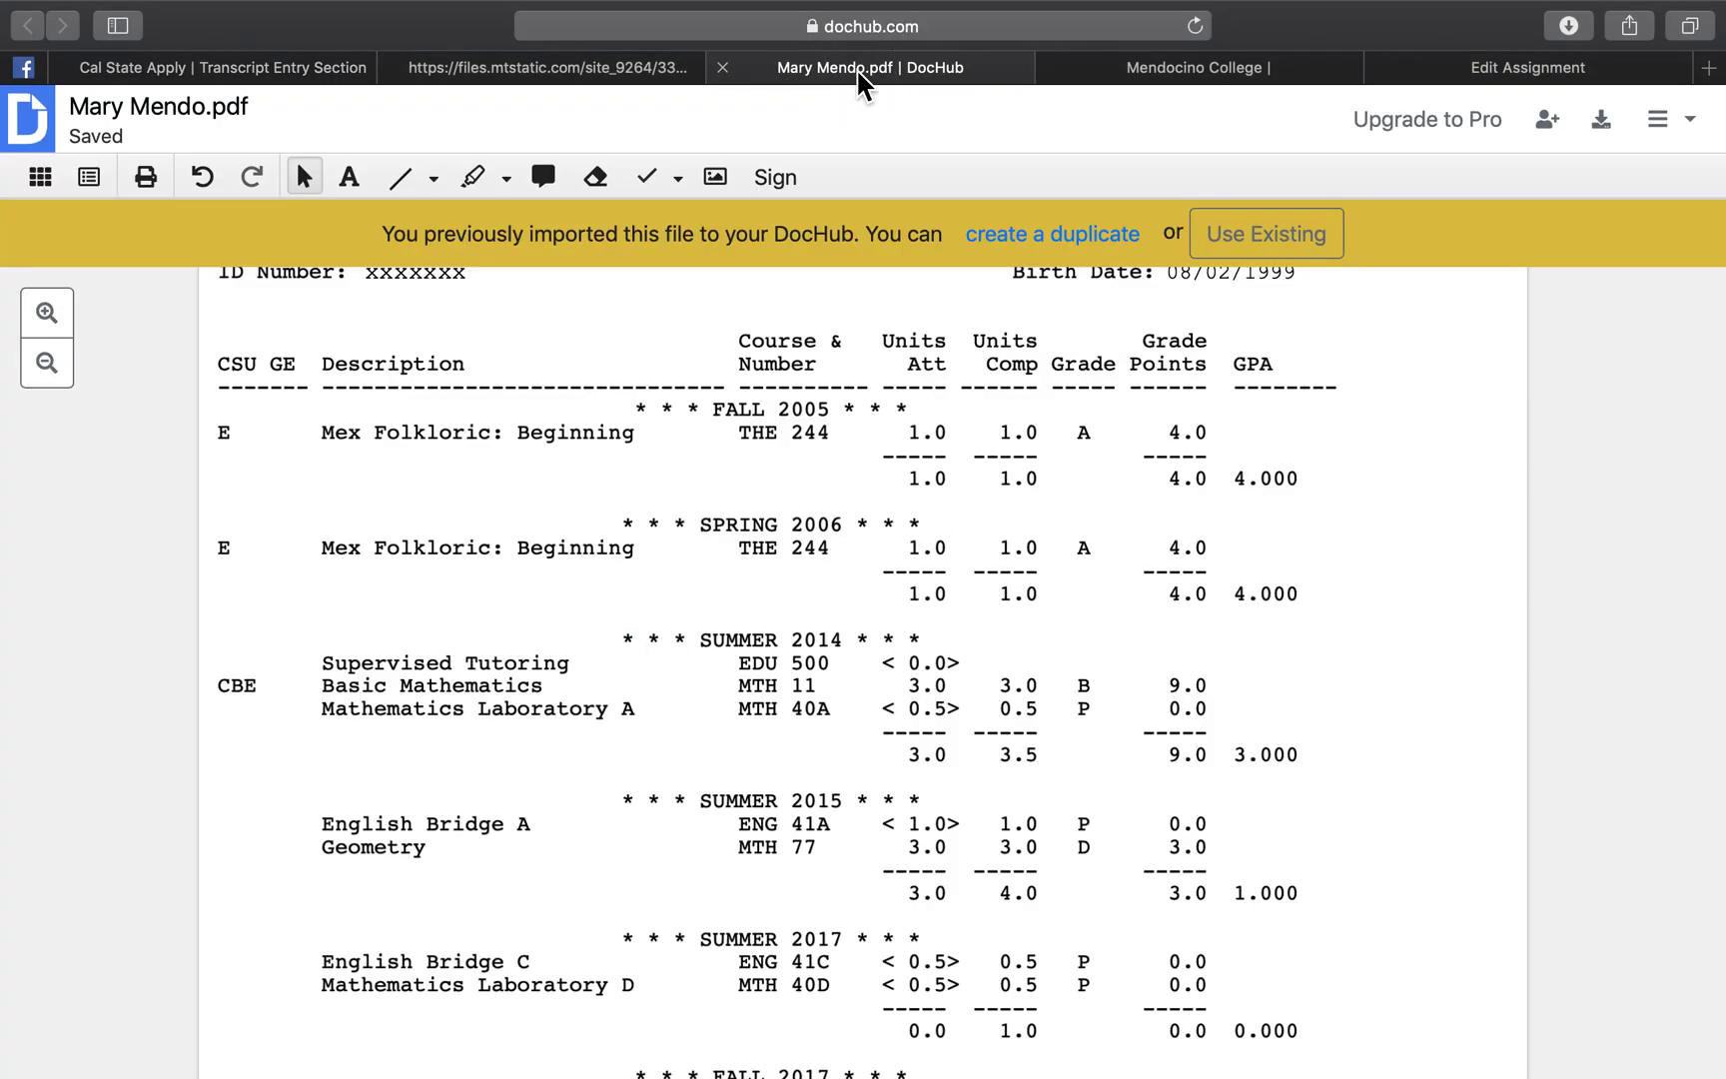
{"action": "left_click", "coordinate": [310, 72]}
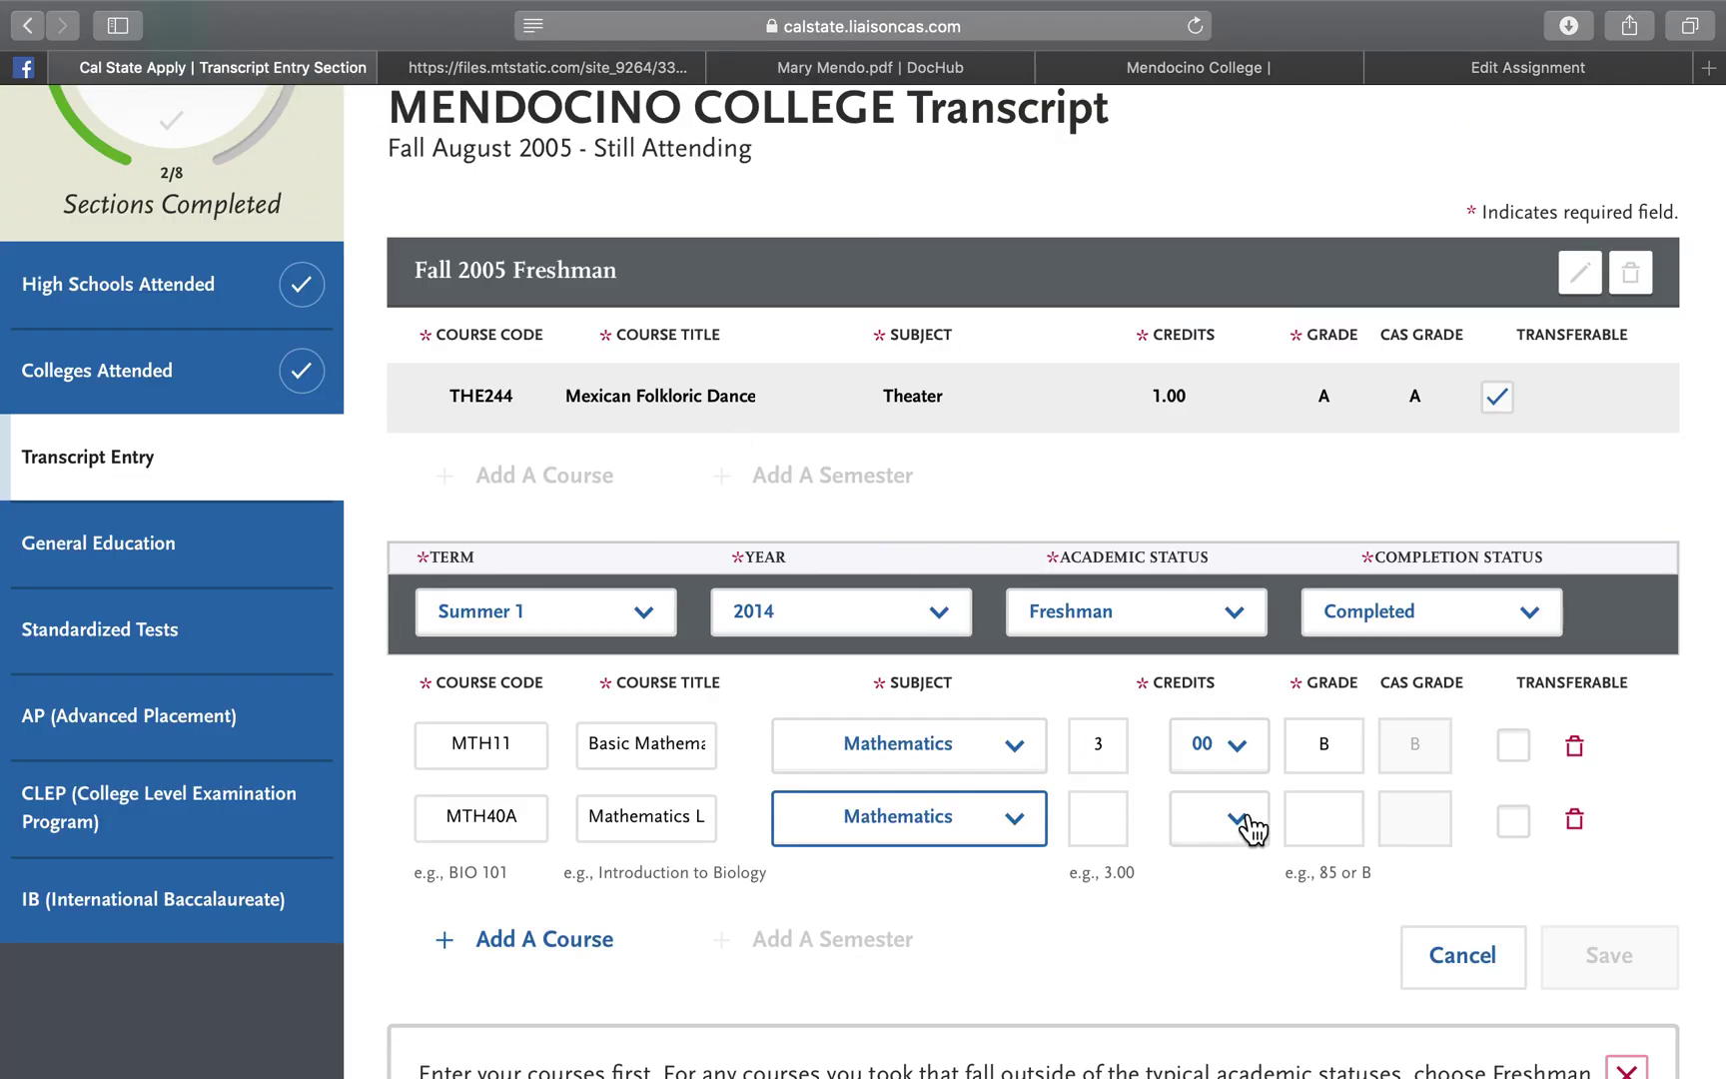
{"action": "left_click", "coordinate": [1108, 826]}
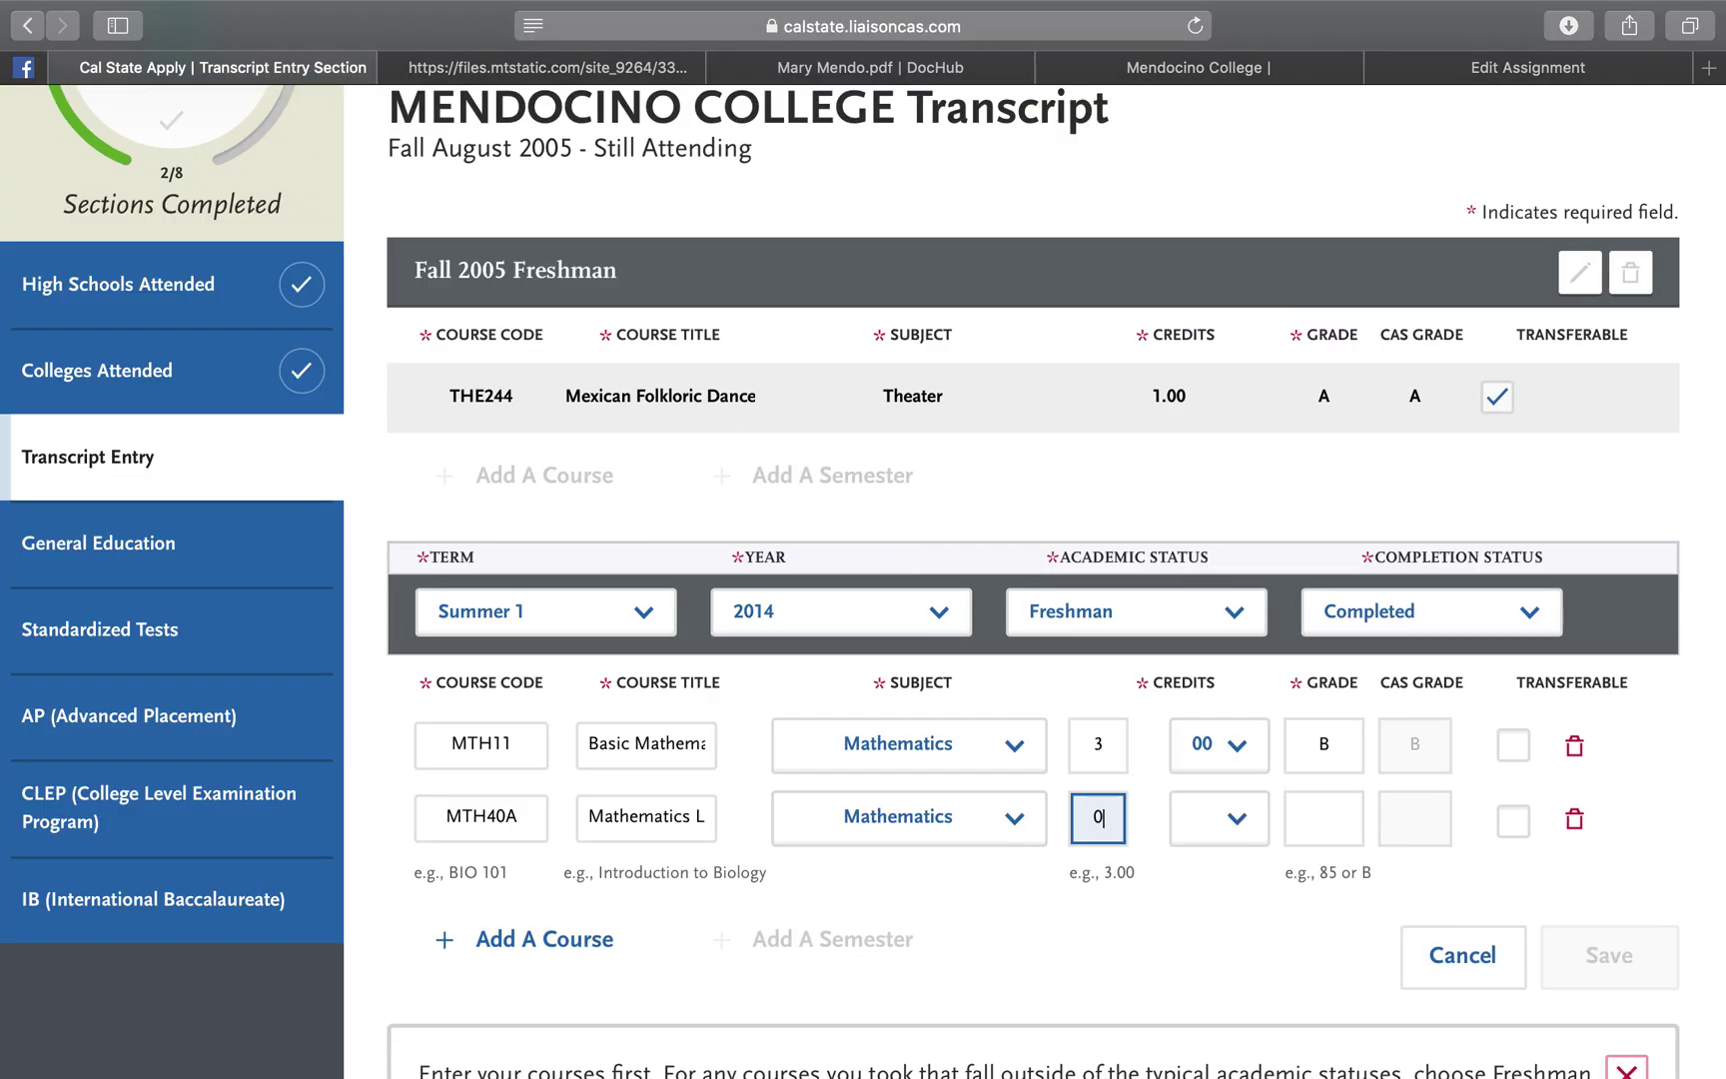
{"action": "type", "text": "0"}
{"action": "left_click", "coordinate": [1239, 821]}
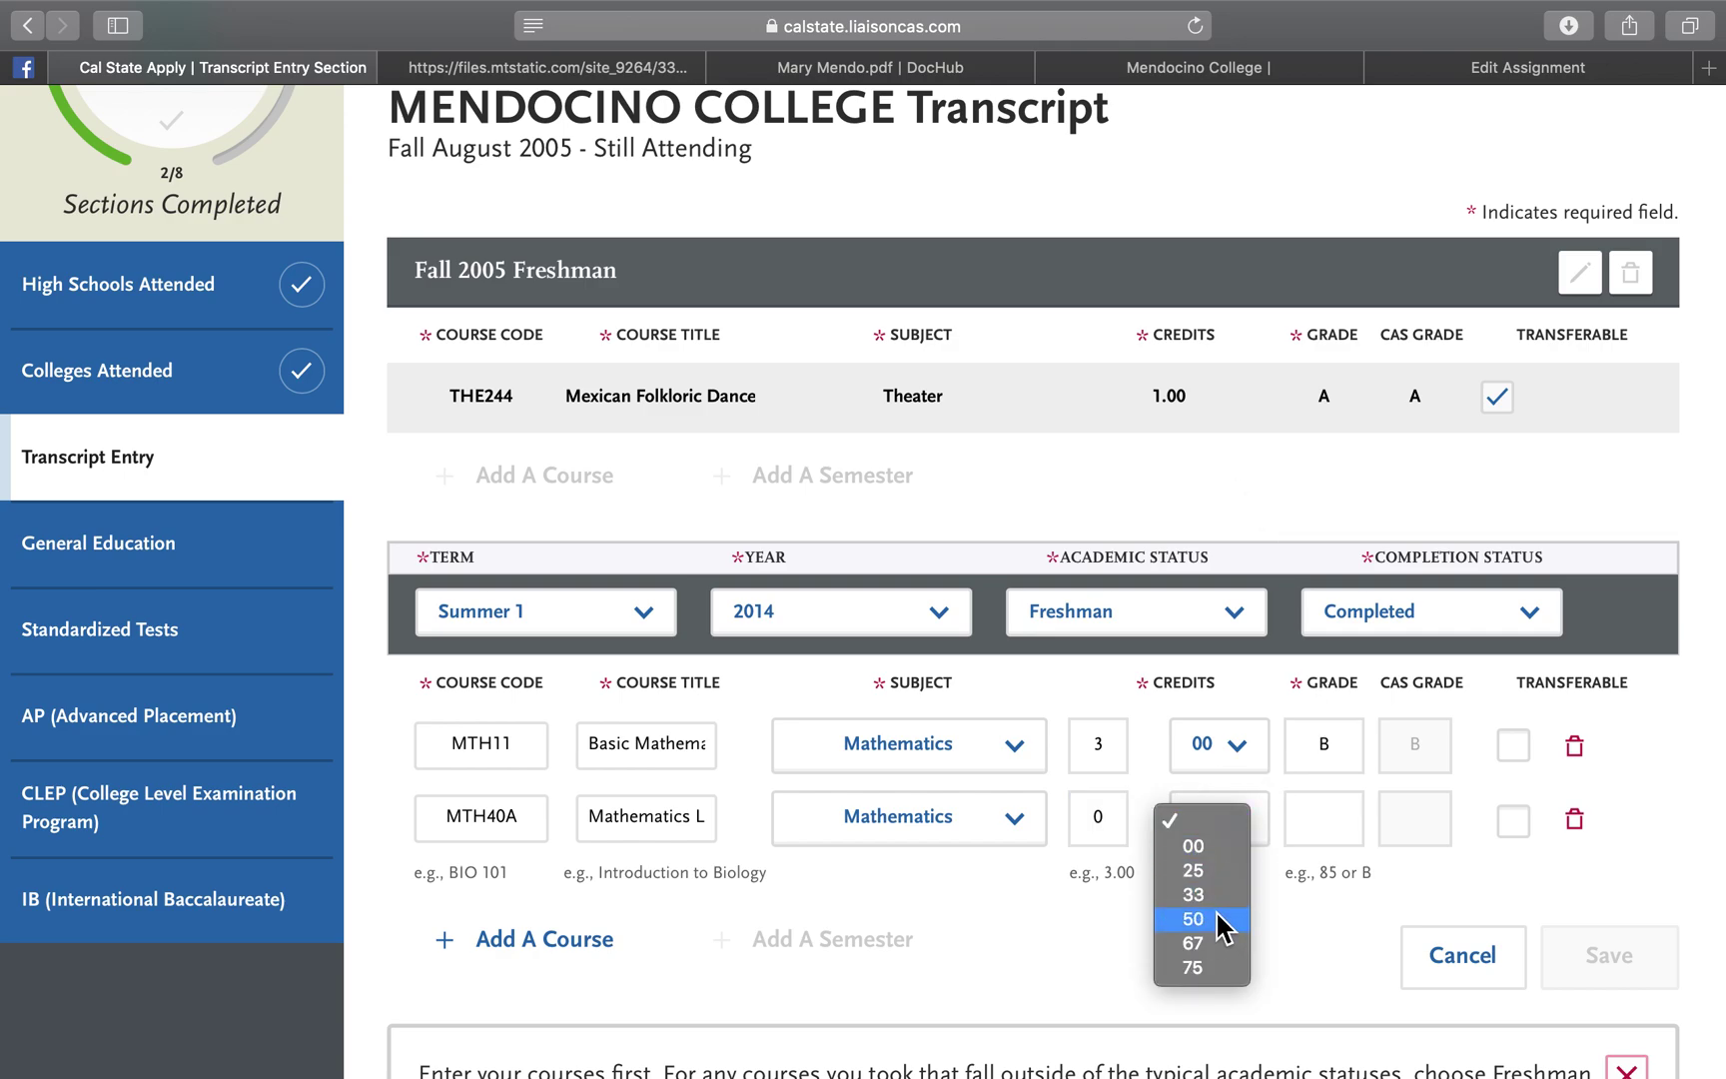
{"action": "left_click", "coordinate": [1223, 919]}
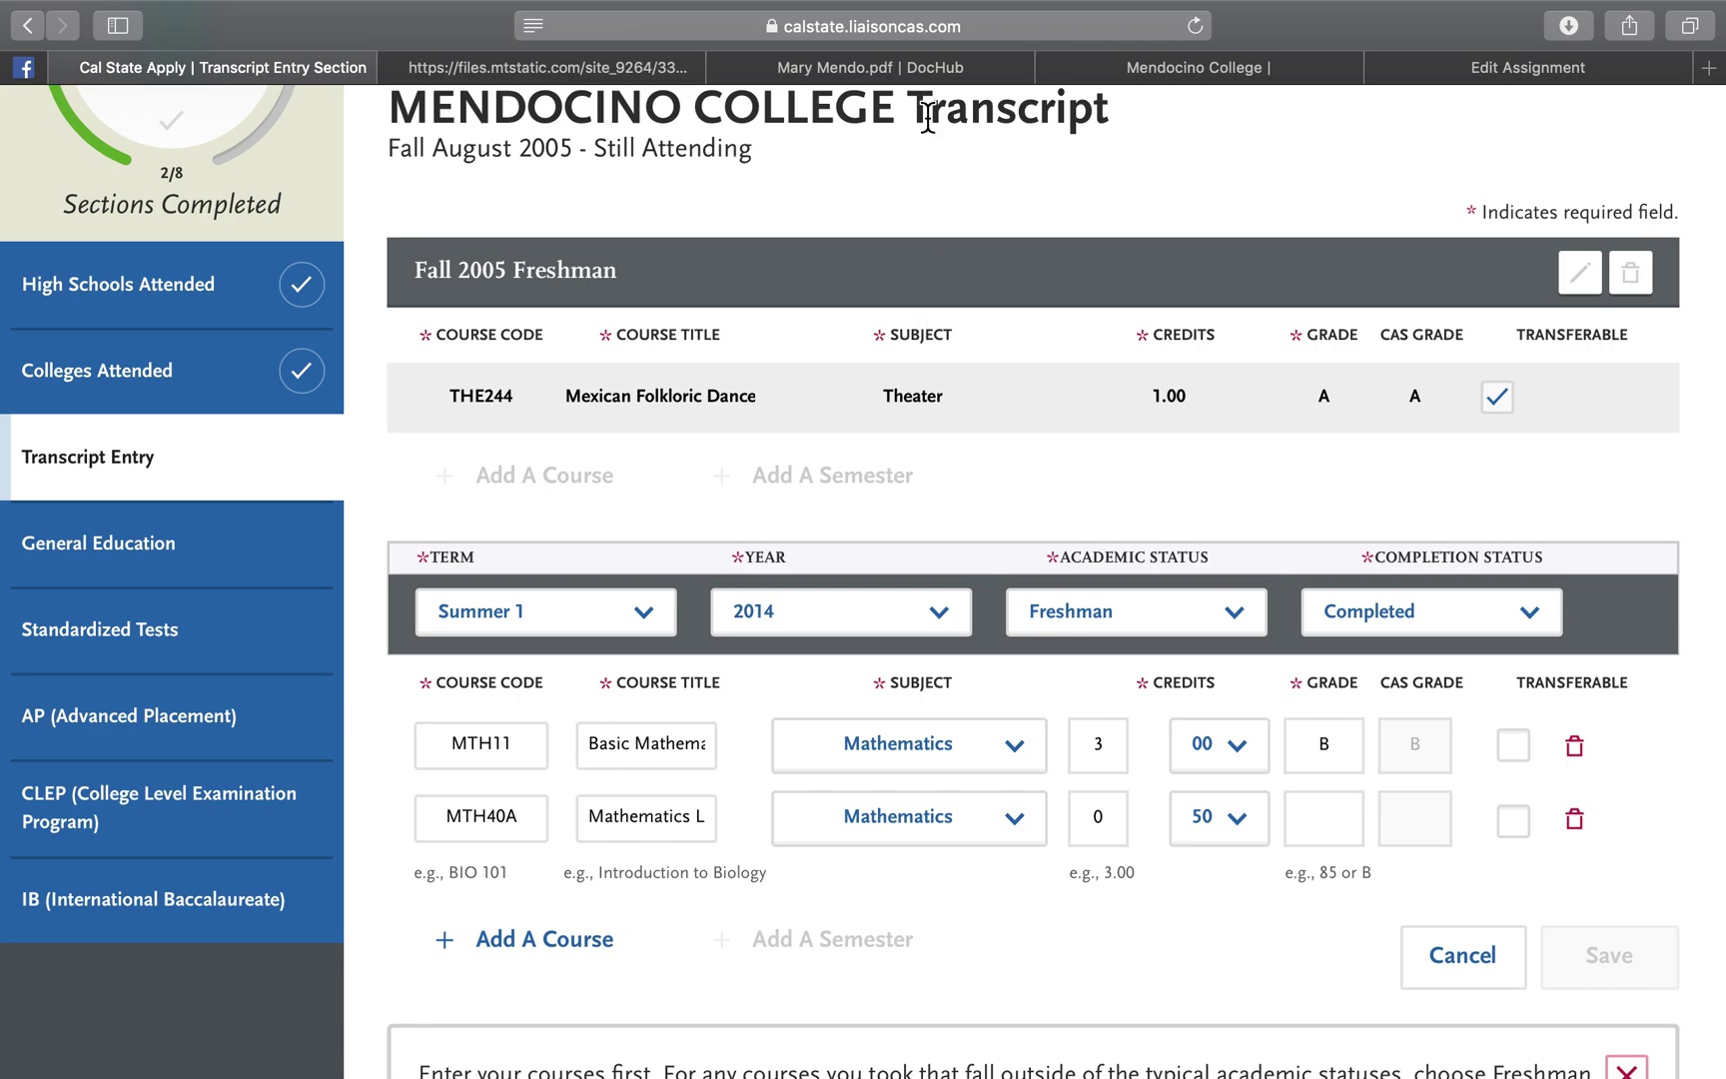
Step: Check the MTH 40A grade on the DocHub transcript and enter grade P for the course in Cal State Apply
{"action": "left_click", "coordinate": [934, 68]}
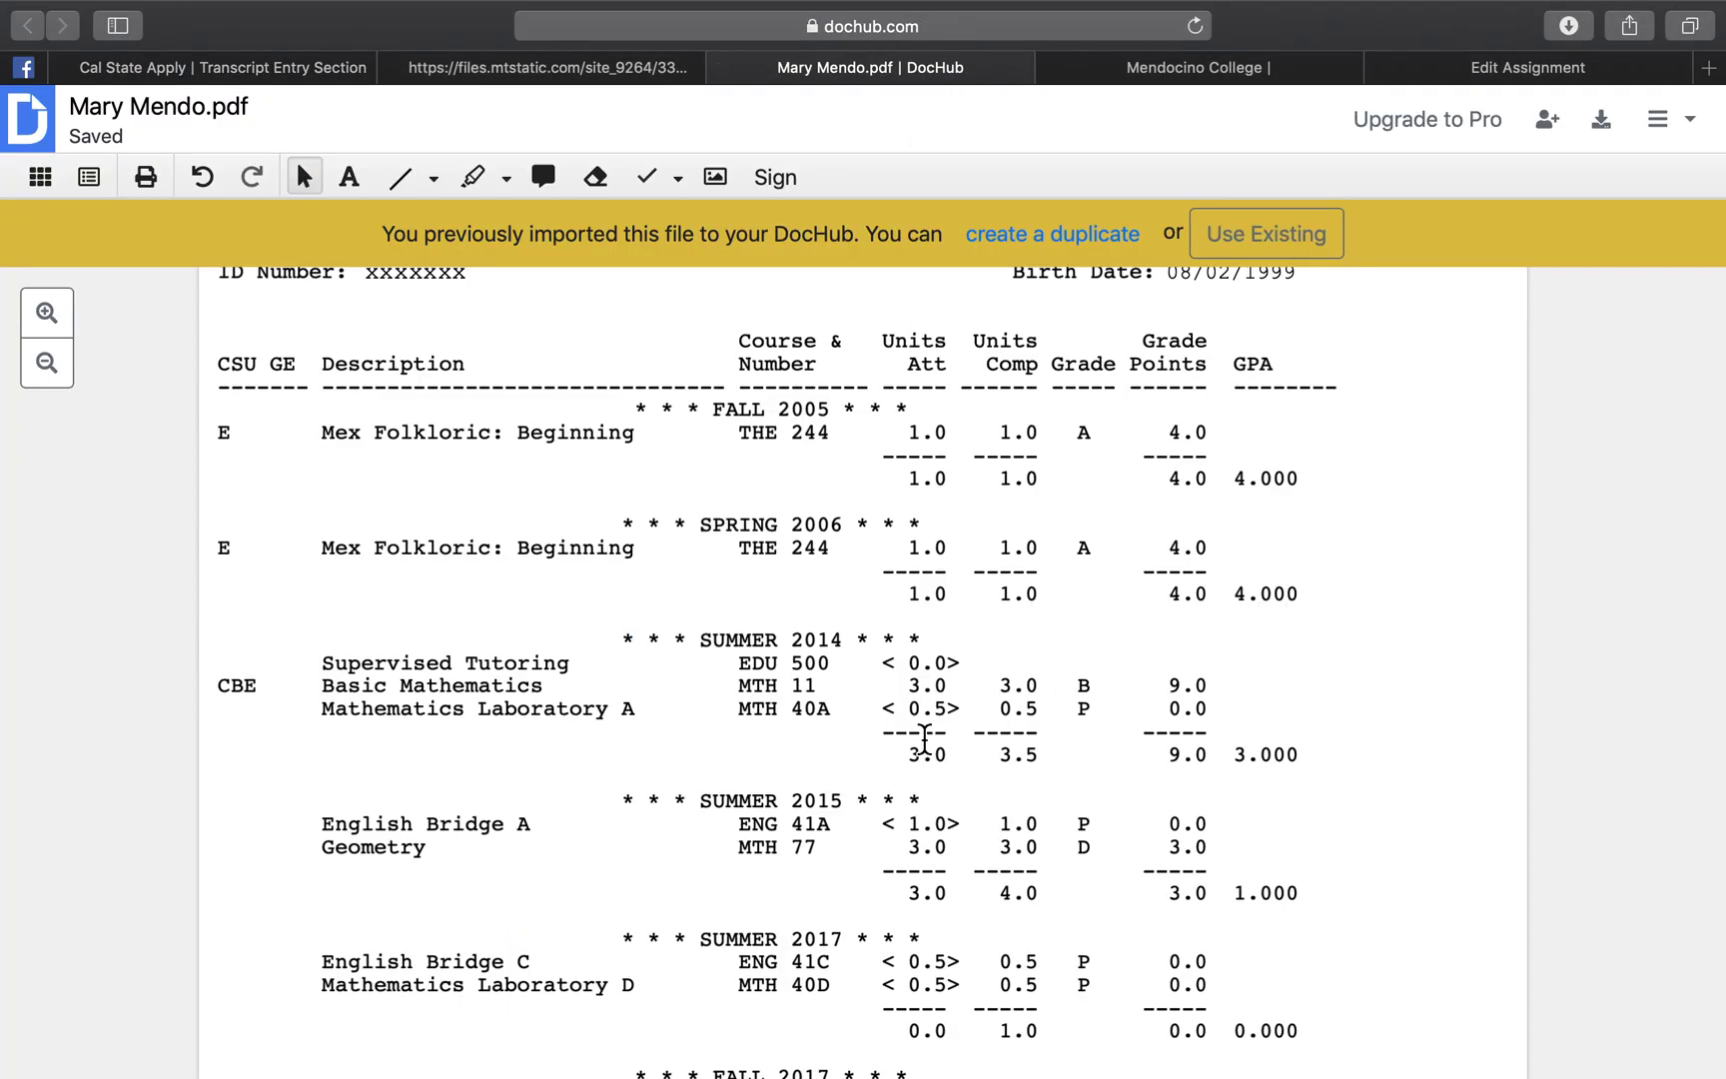
{"action": "left_click", "coordinate": [340, 70]}
{"action": "left_click", "coordinate": [1334, 819]}
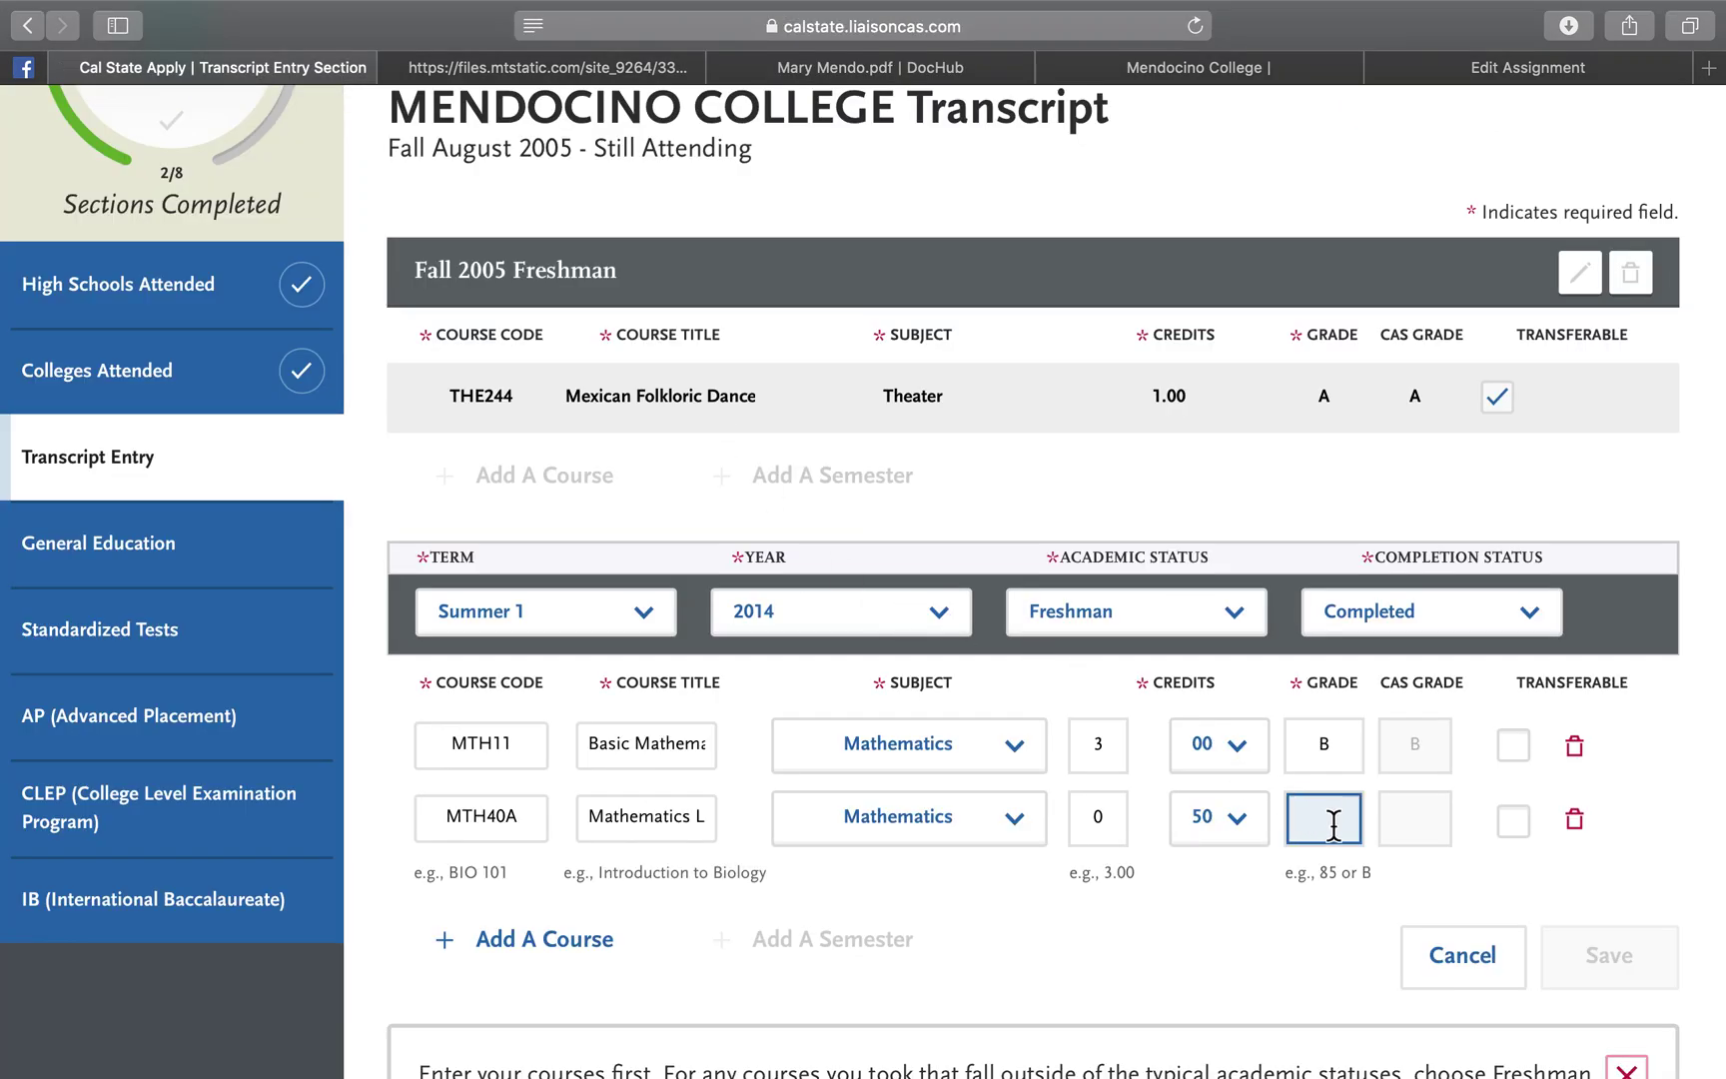
{"action": "left_click", "coordinate": [822, 68]}
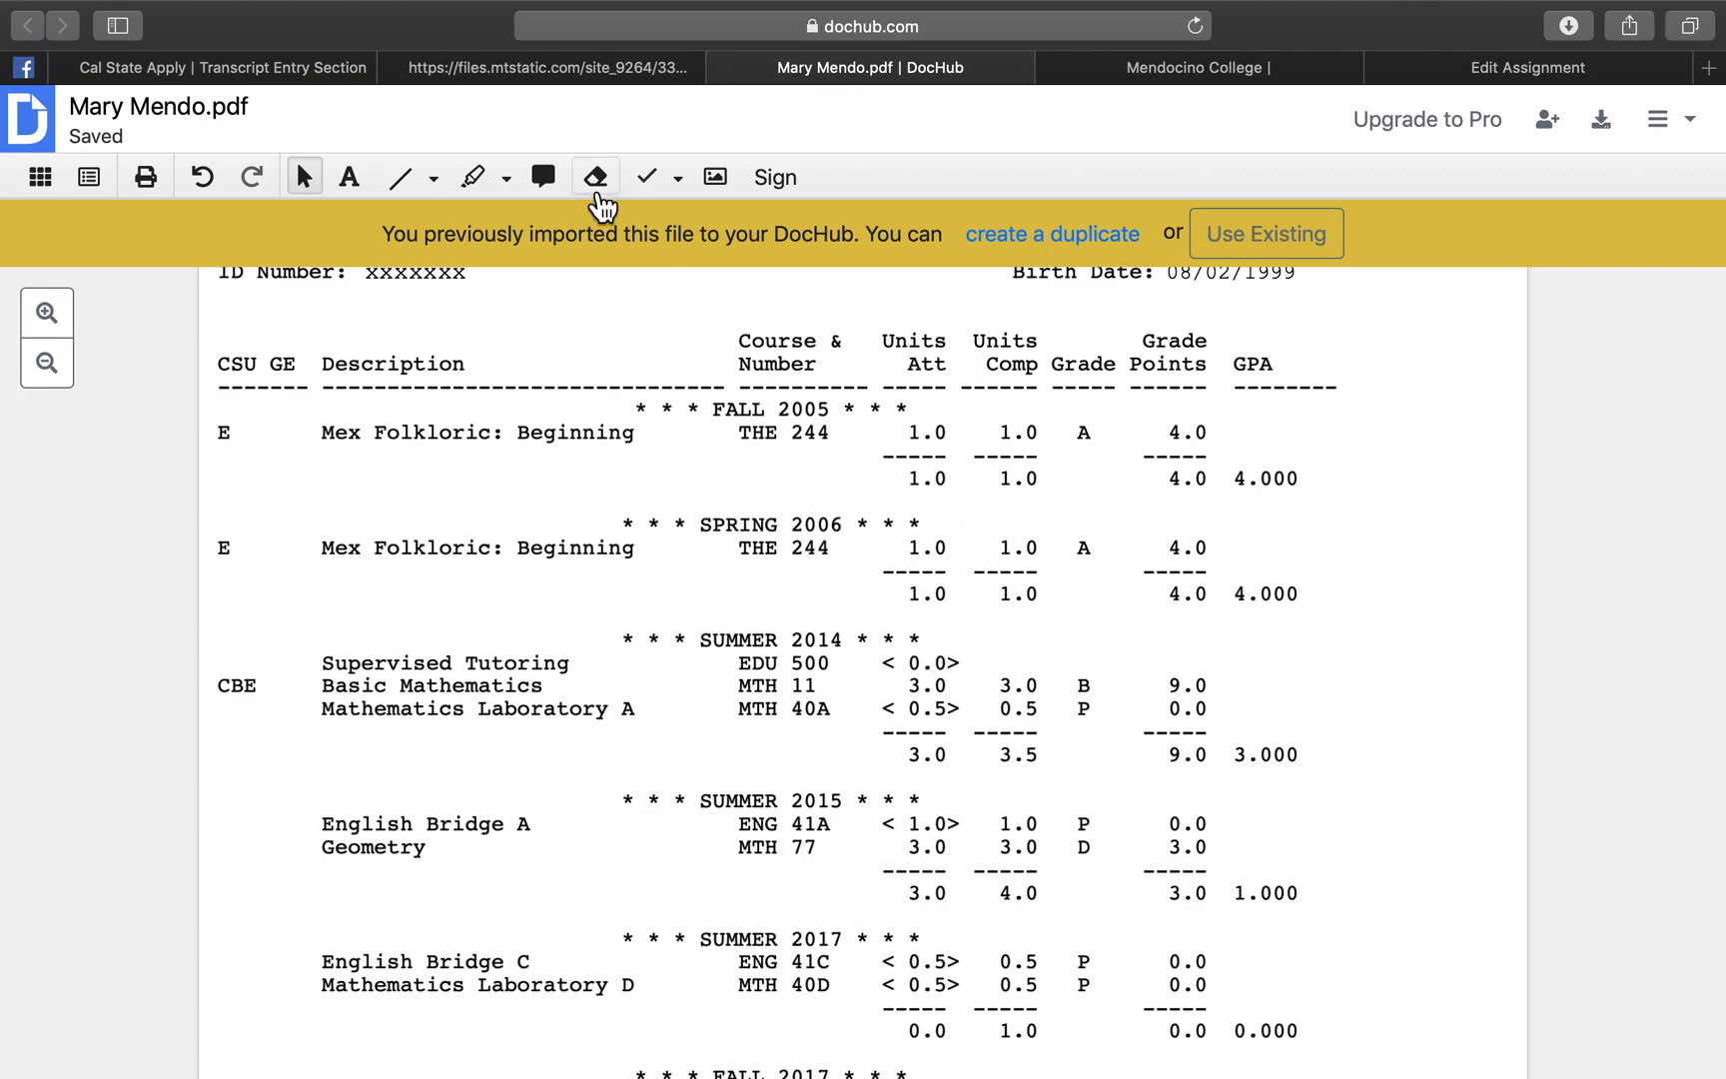
{"action": "left_click", "coordinate": [321, 70]}
{"action": "left_click", "coordinate": [1333, 819]}
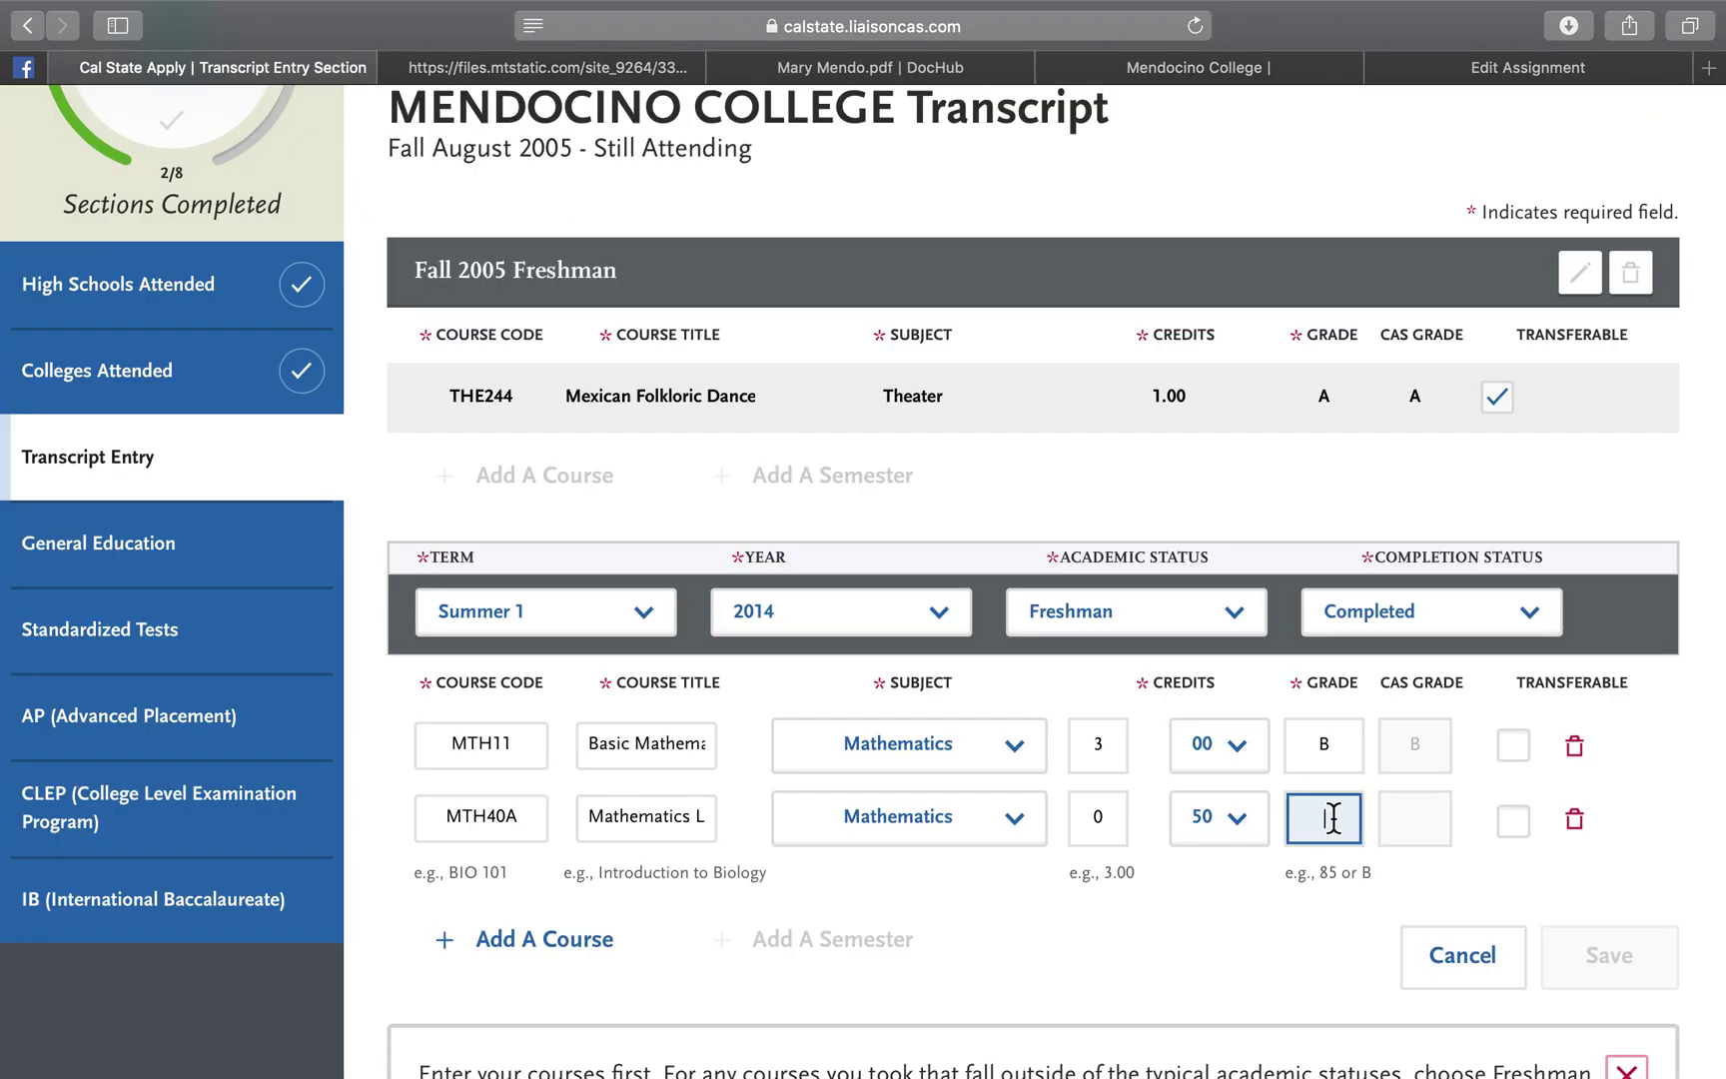
{"action": "left_click", "coordinate": [1415, 828]}
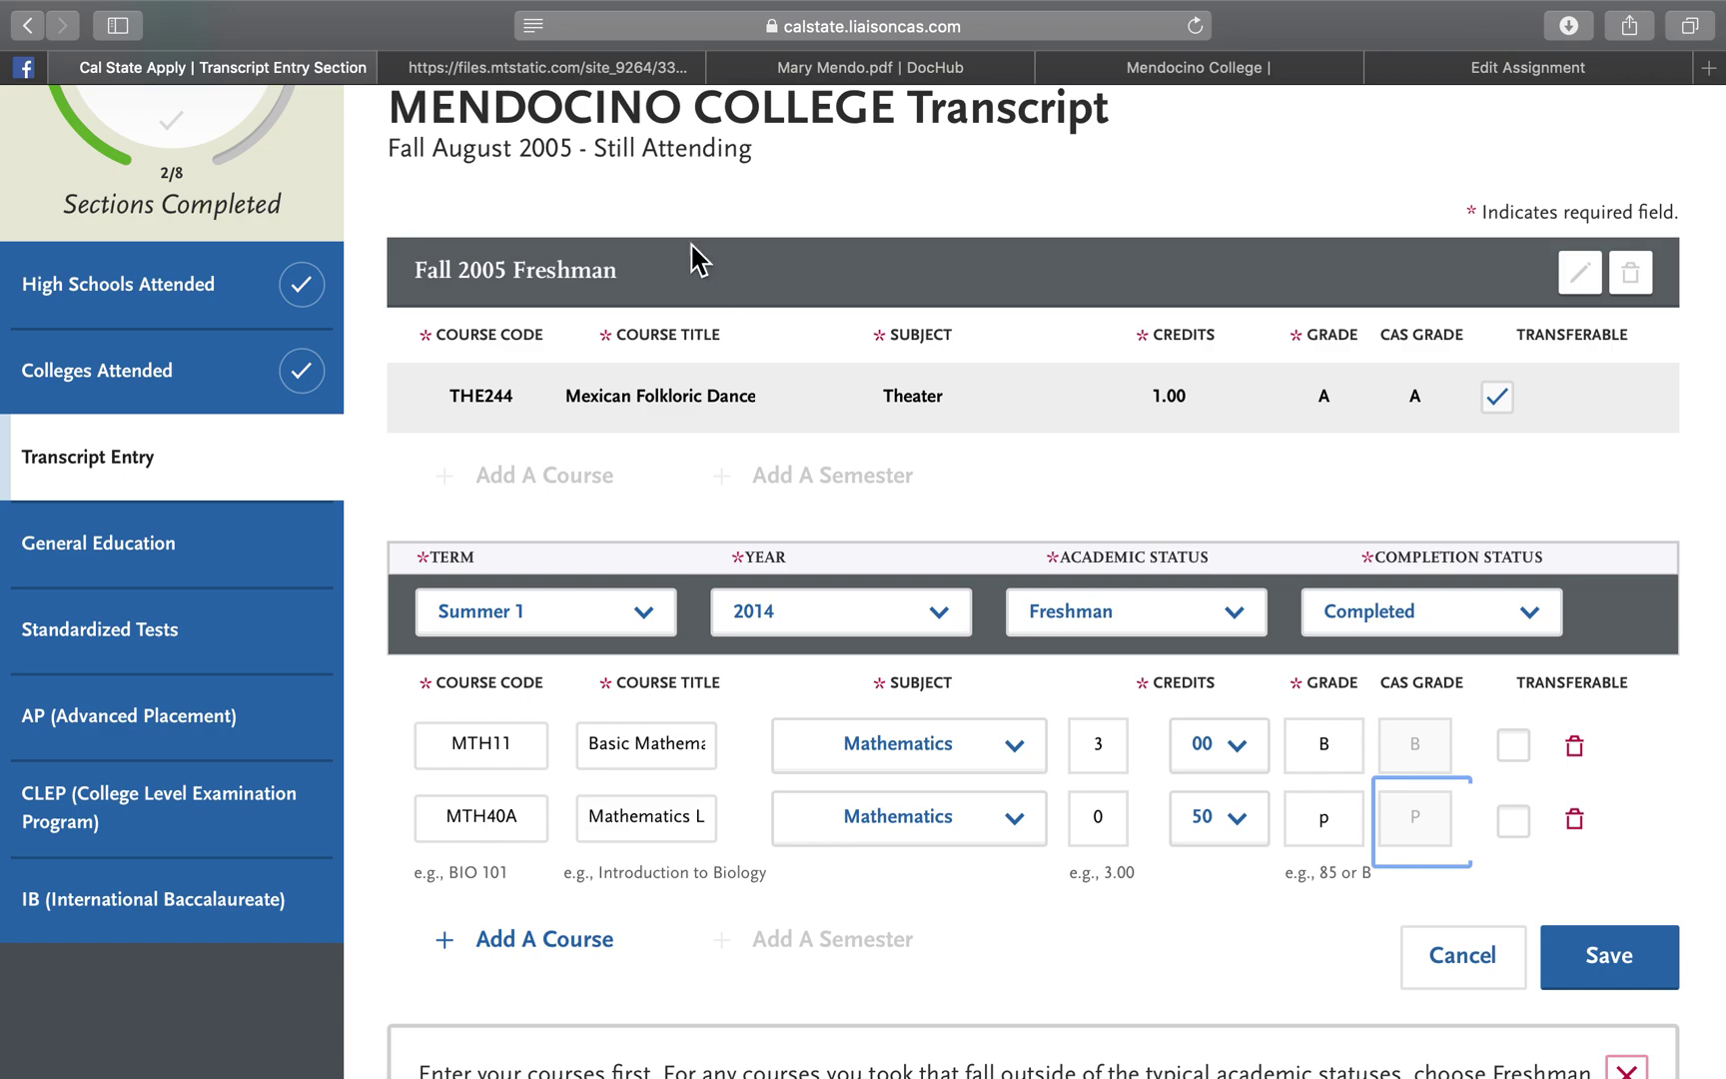
Step: Find CCS 119 on the DocHub transcript and add it in Cal State Apply as a third course using the suggested CCS119 entry
{"action": "left_click", "coordinate": [875, 68]}
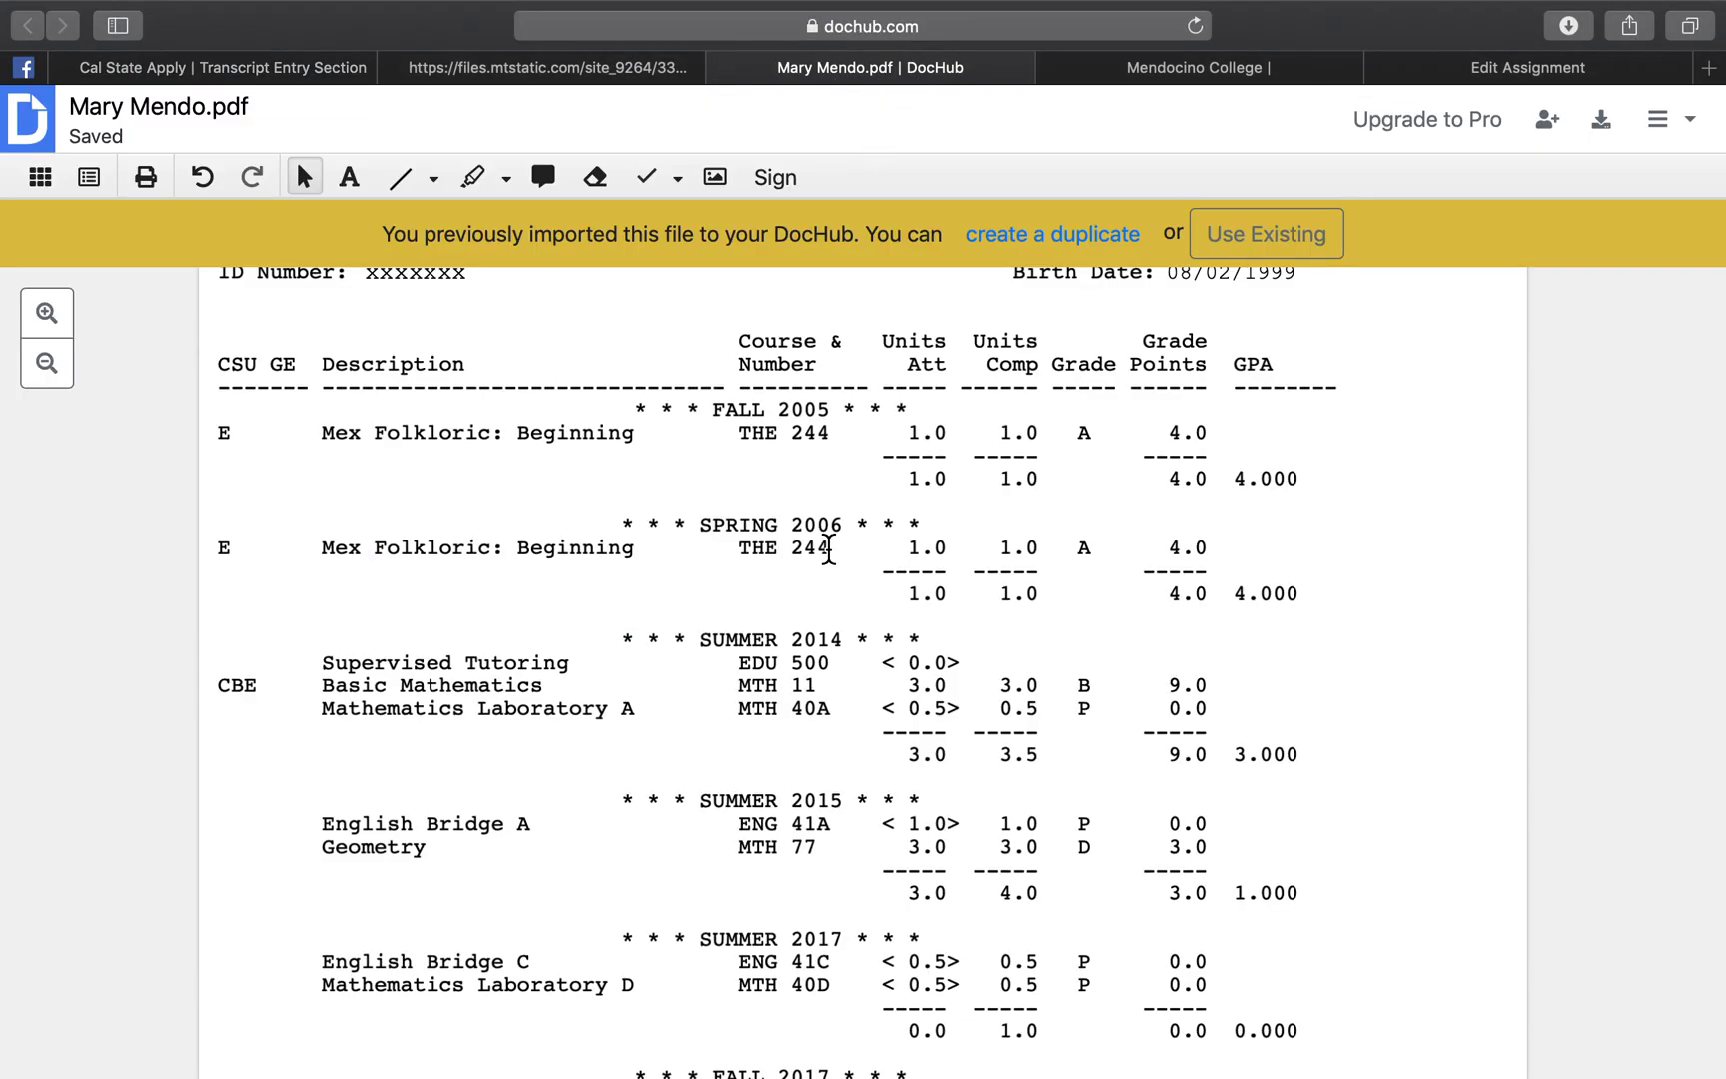
{"action": "scroll", "coordinate": [817, 694], "scroll_direction": "down", "scroll_amount": 5}
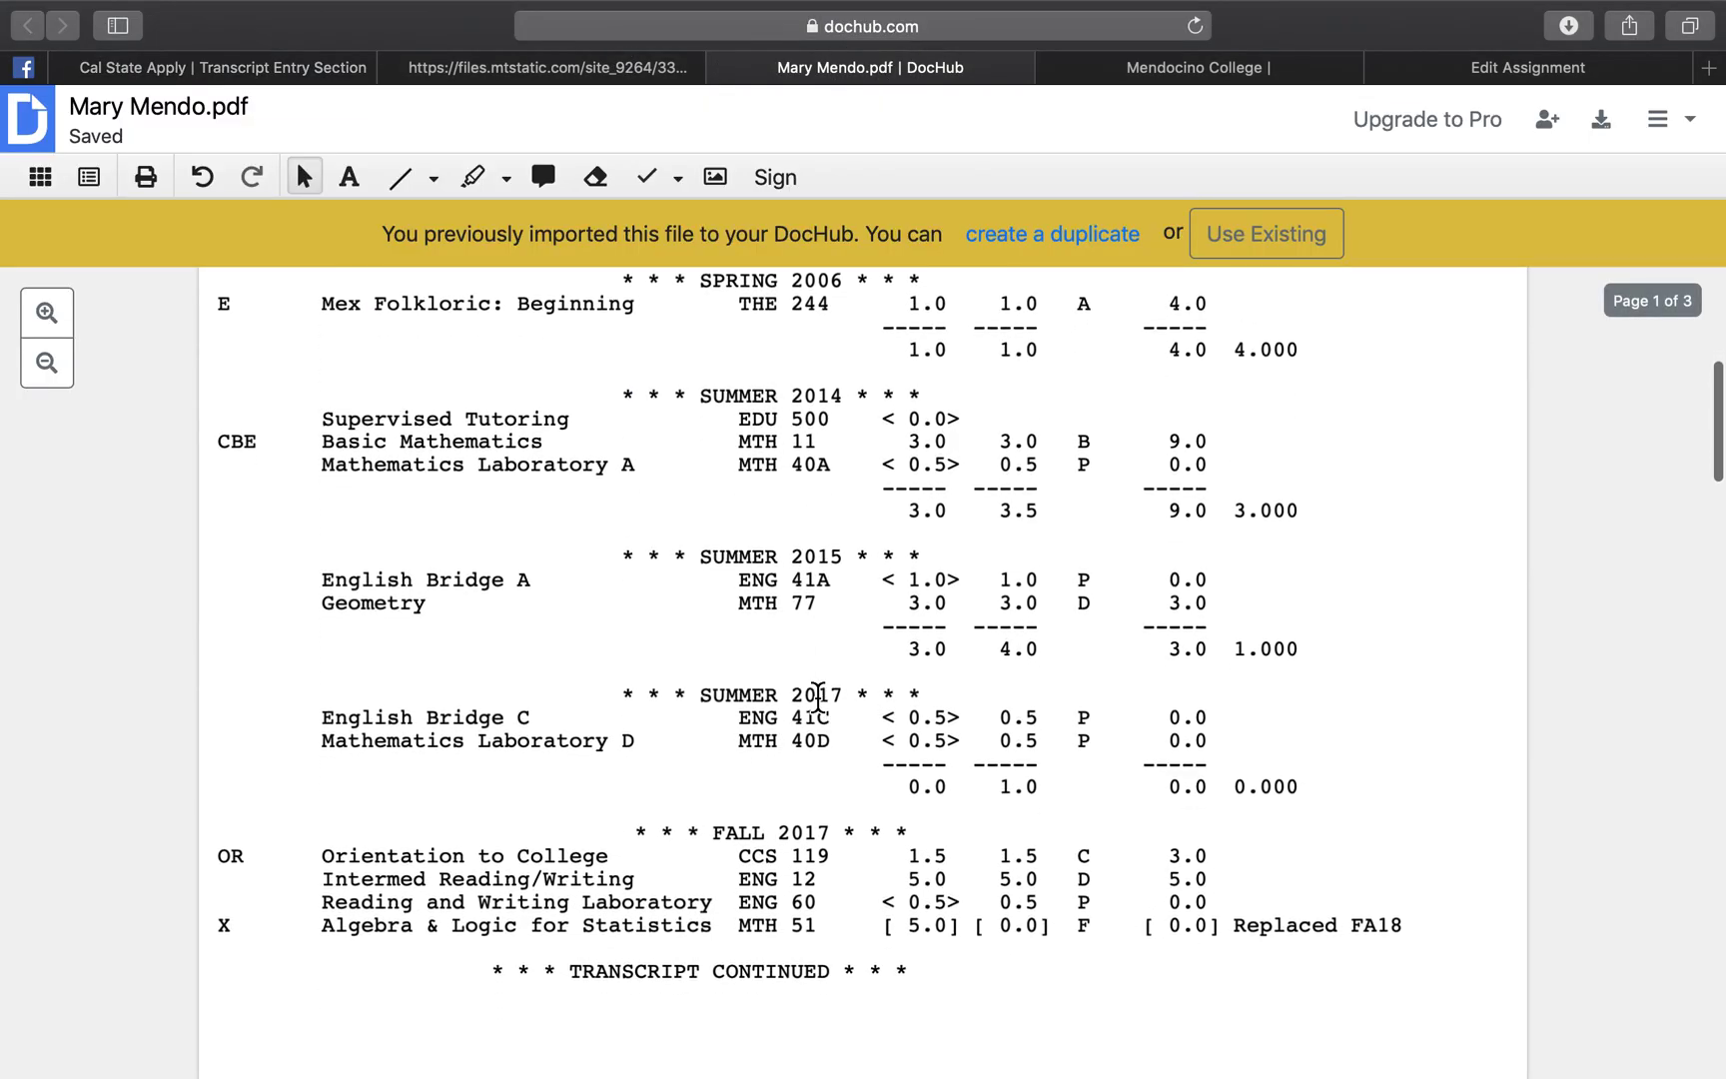
{"action": "scroll", "coordinate": [817, 695], "scroll_direction": "up", "scroll_amount": 1}
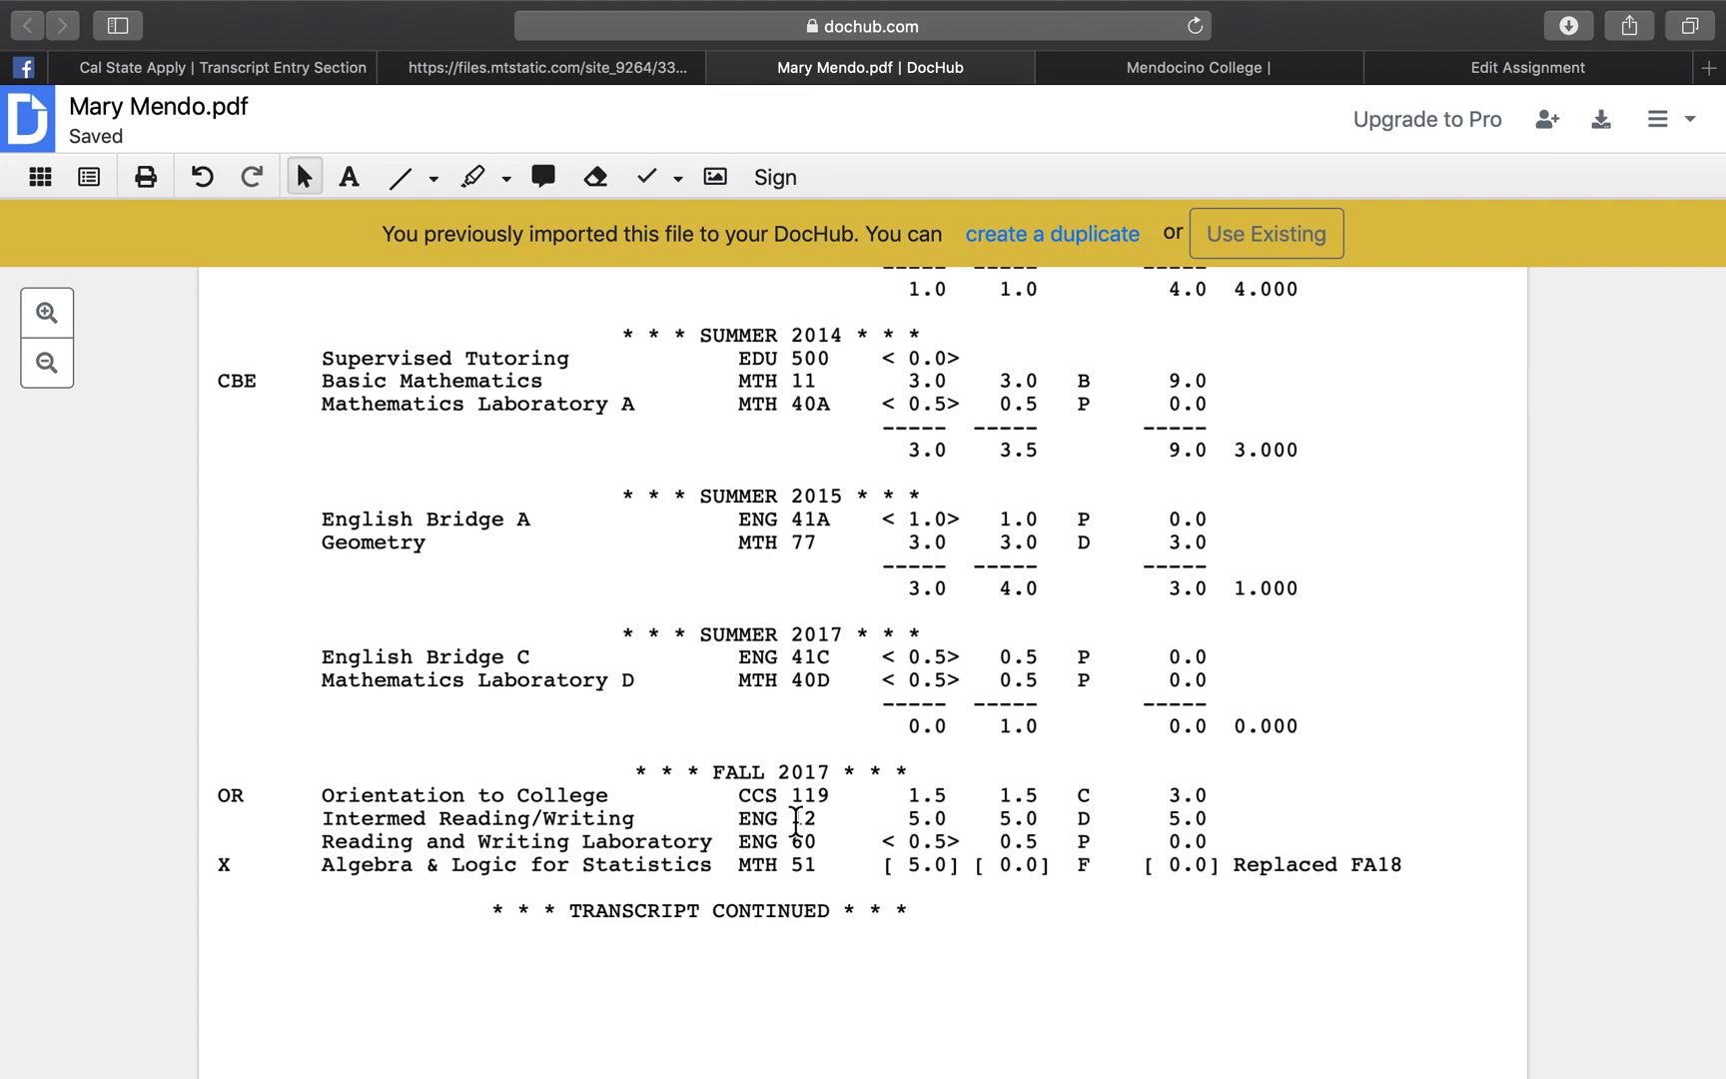
{"action": "left_click", "coordinate": [315, 68]}
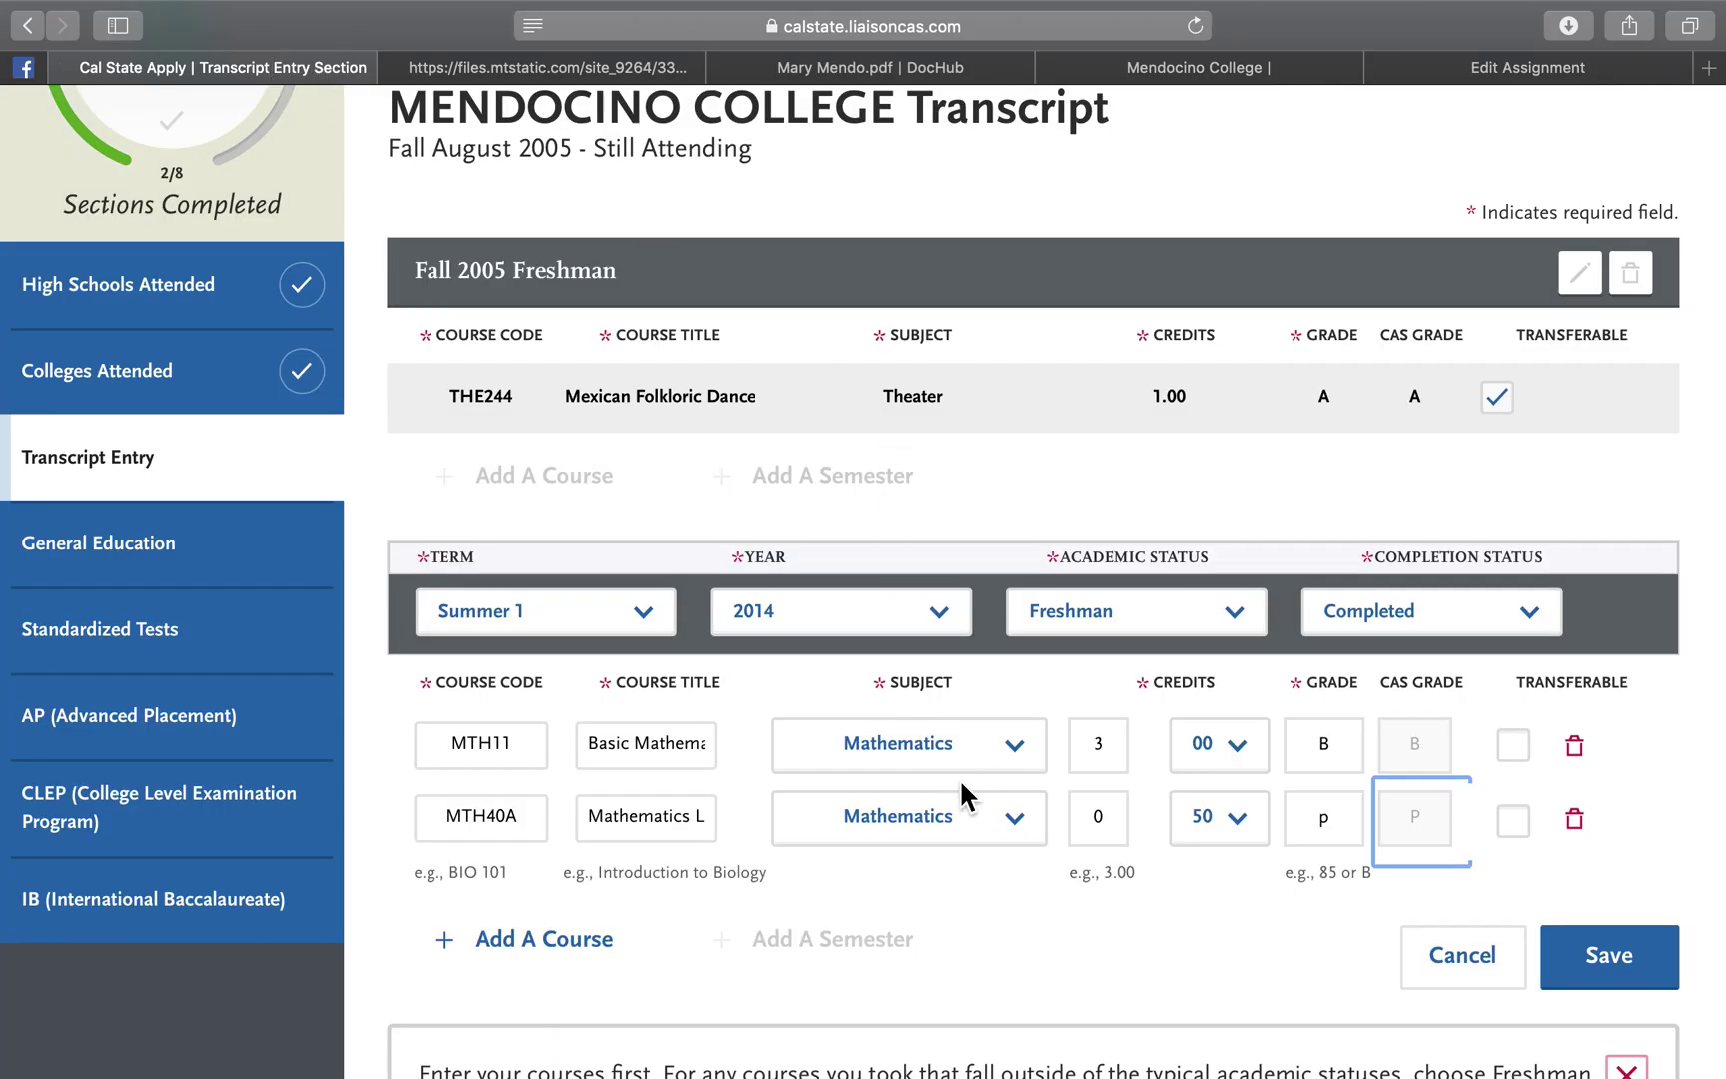
{"action": "left_click", "coordinate": [551, 935]}
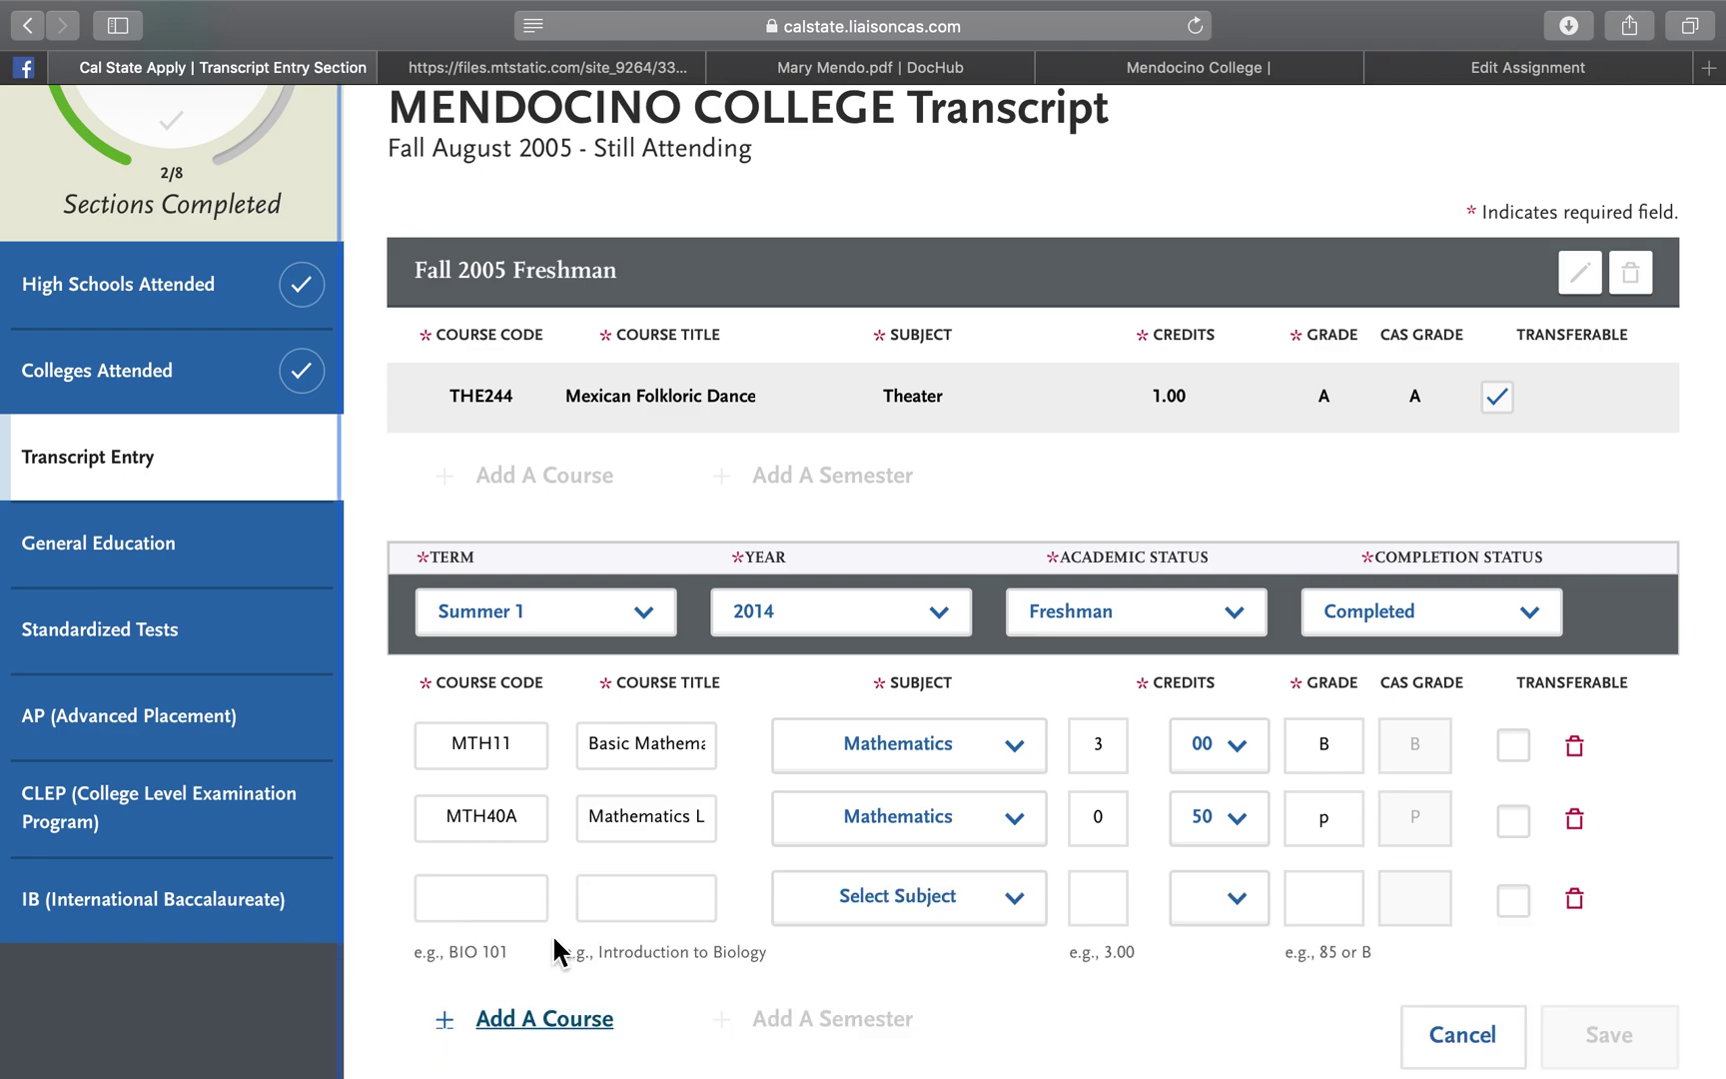
{"action": "left_click", "coordinate": [489, 905]}
{"action": "type", "text": "cc"}
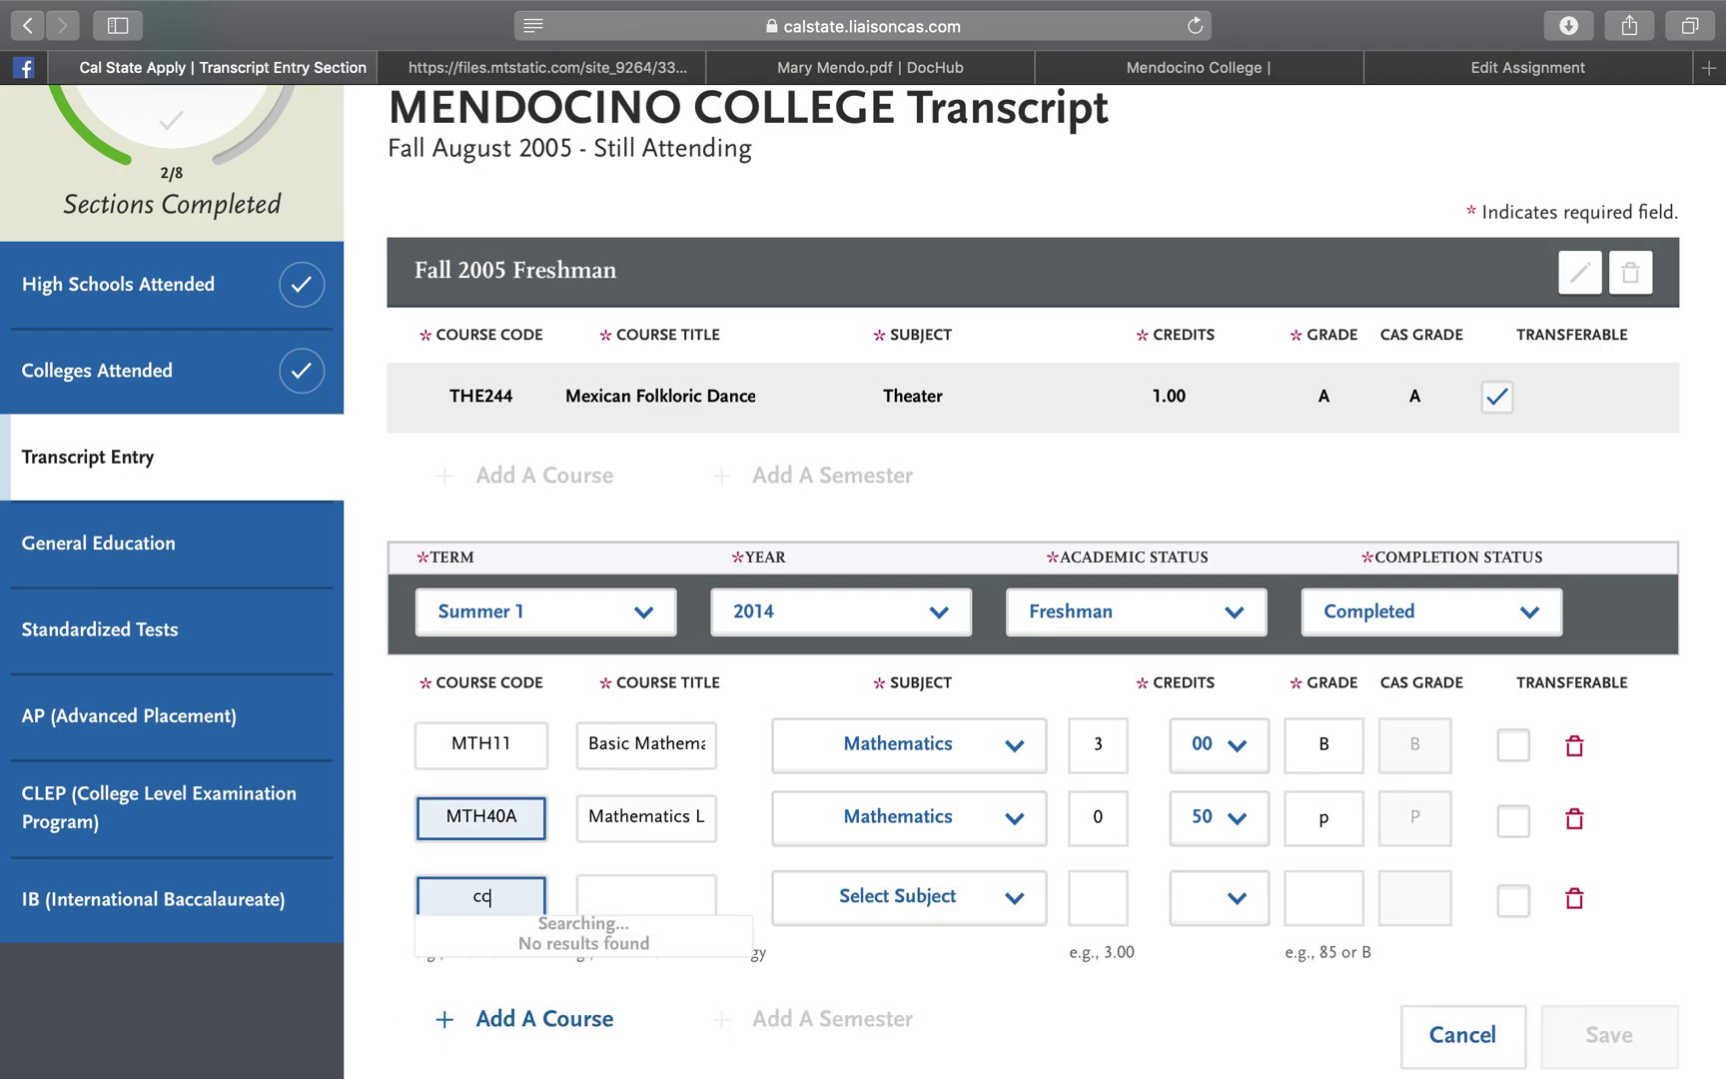
{"action": "type", "text": "s119"}
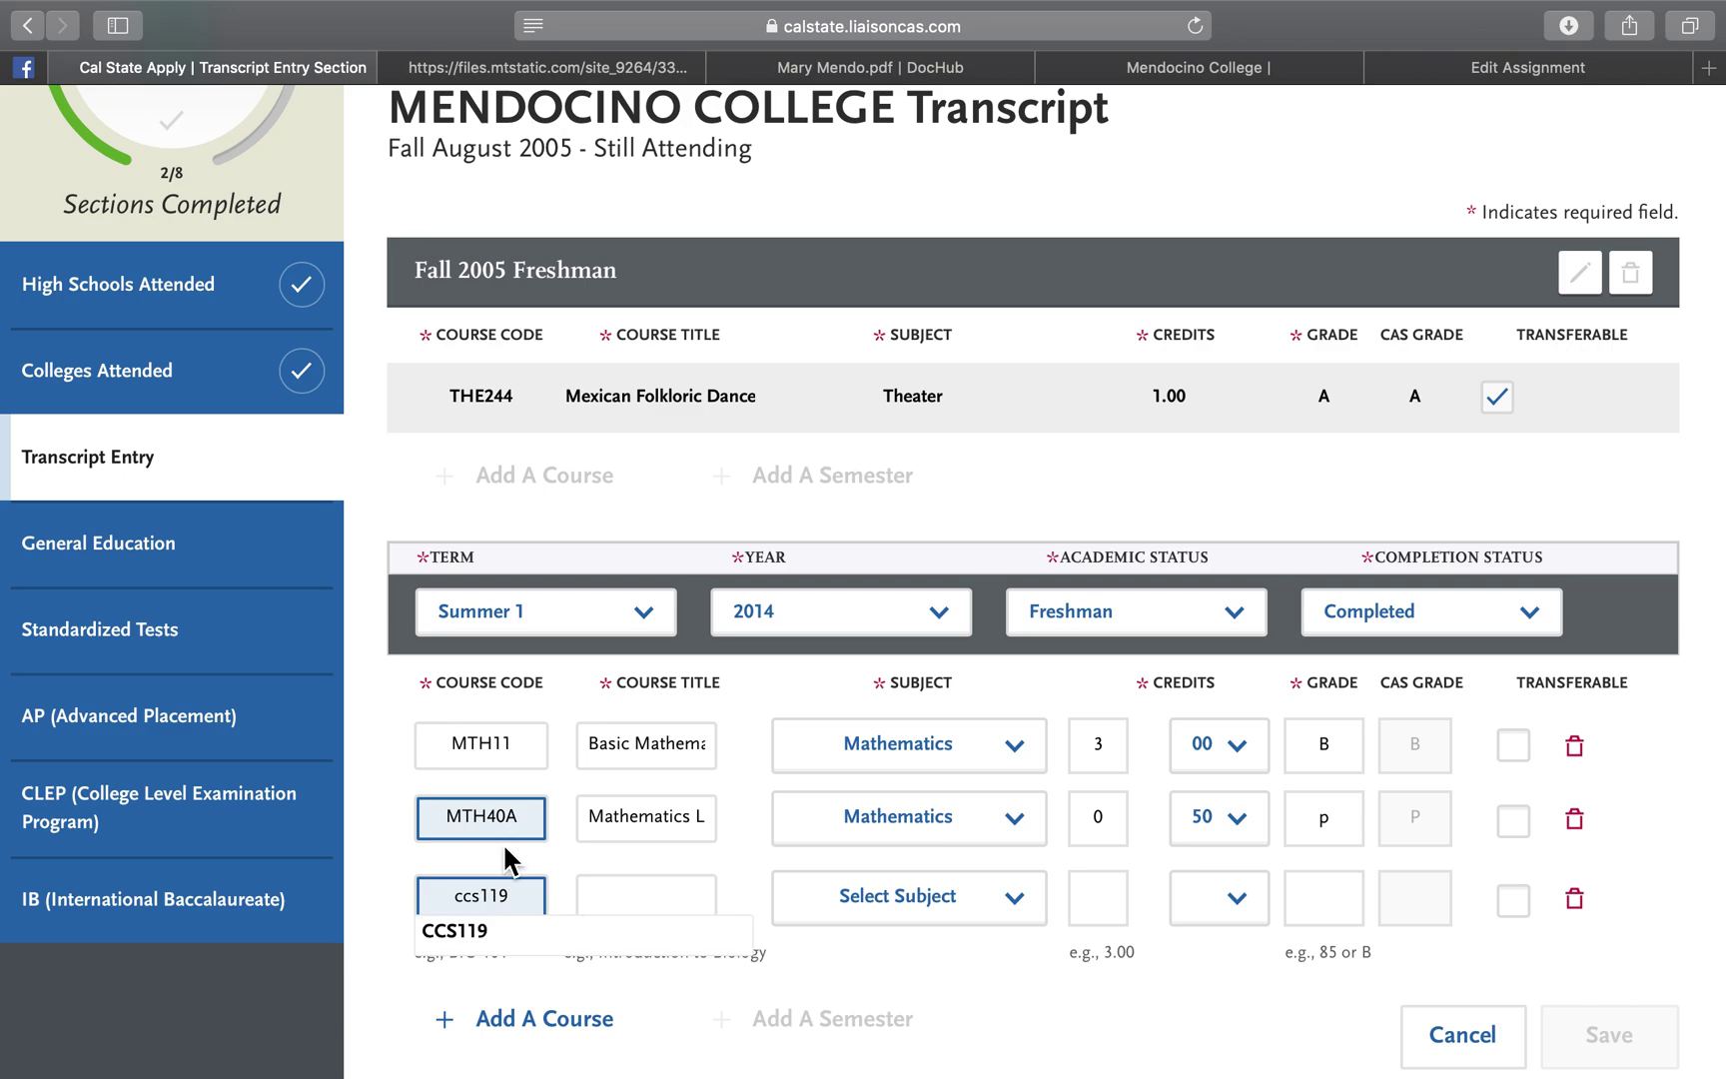
{"action": "left_click", "coordinate": [469, 939]}
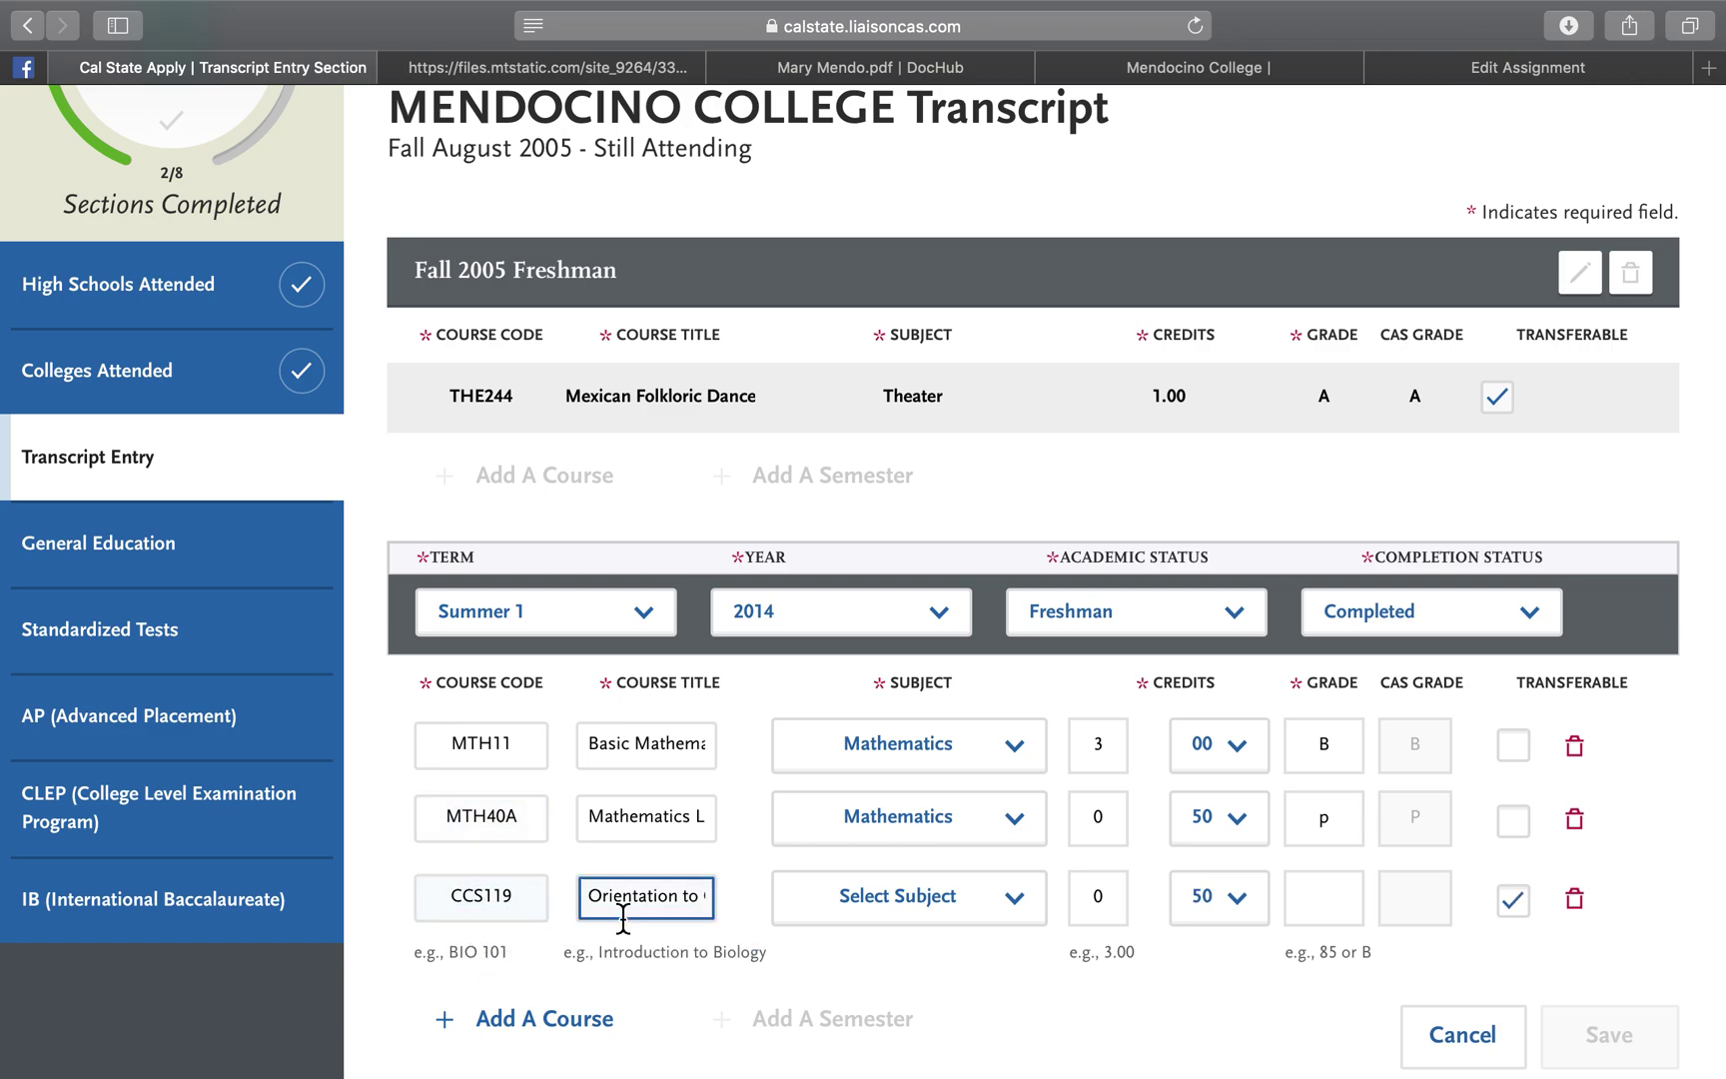
Step: Check the CCS 119 units on the DocHub transcript and set the whole-number part of the course's credits to 1 in Cal State Apply
{"action": "left_click", "coordinate": [865, 68]}
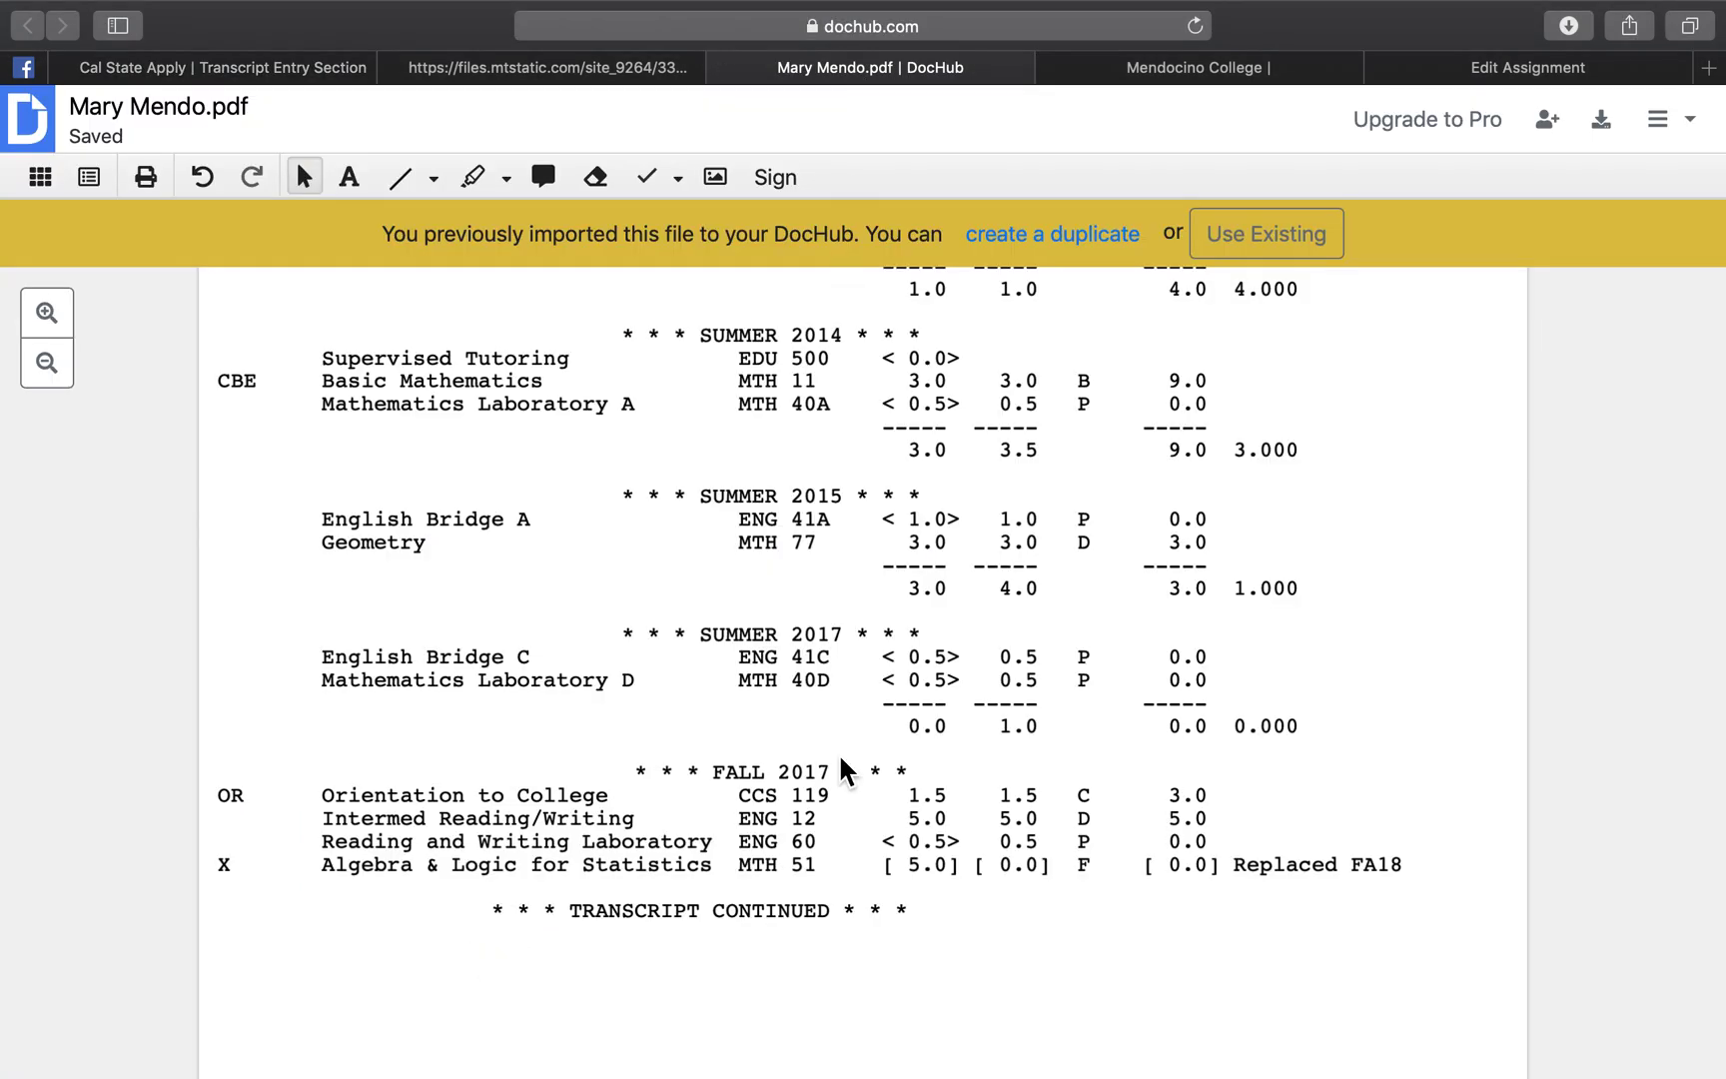
{"action": "left_click", "coordinate": [269, 68]}
{"action": "left_click", "coordinate": [1089, 740]}
{"action": "left_click", "coordinate": [1140, 883]}
{"action": "key", "text": "Escape"}
{"action": "type", "text": "1"}
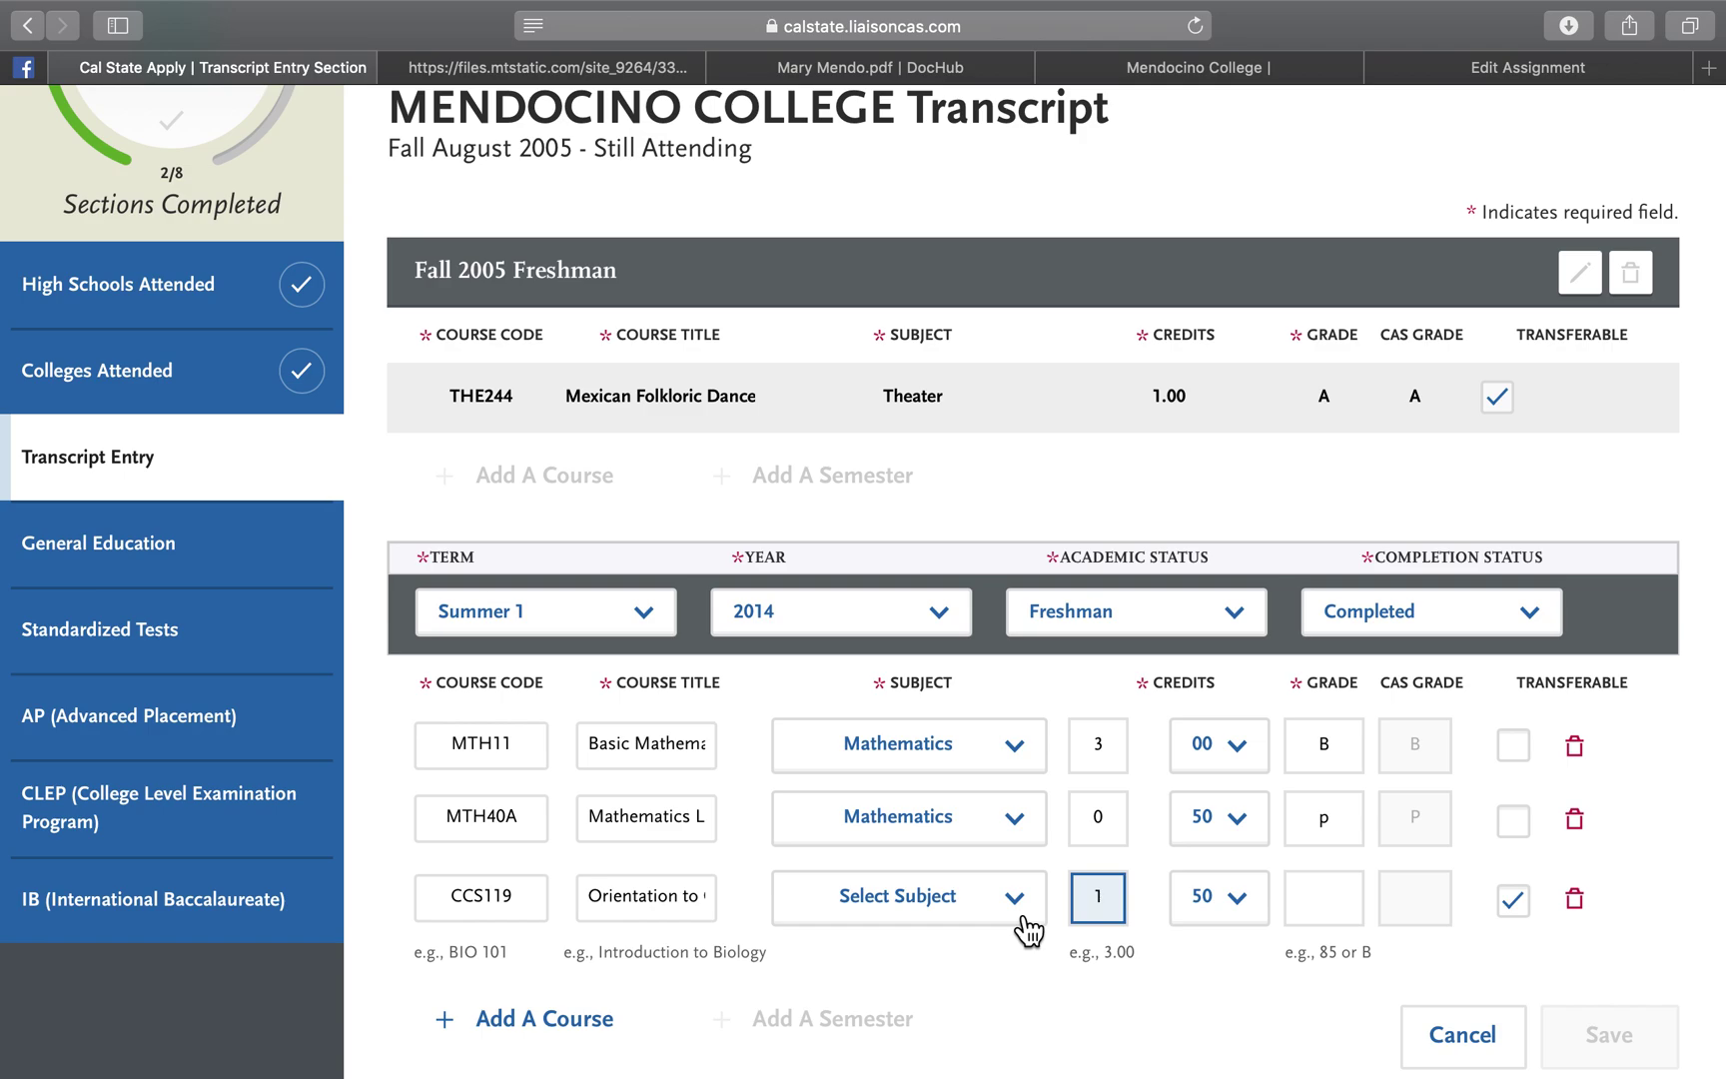
Step: Set the subject of the CCS119 course to Special Topics
{"action": "left_click", "coordinate": [971, 904]}
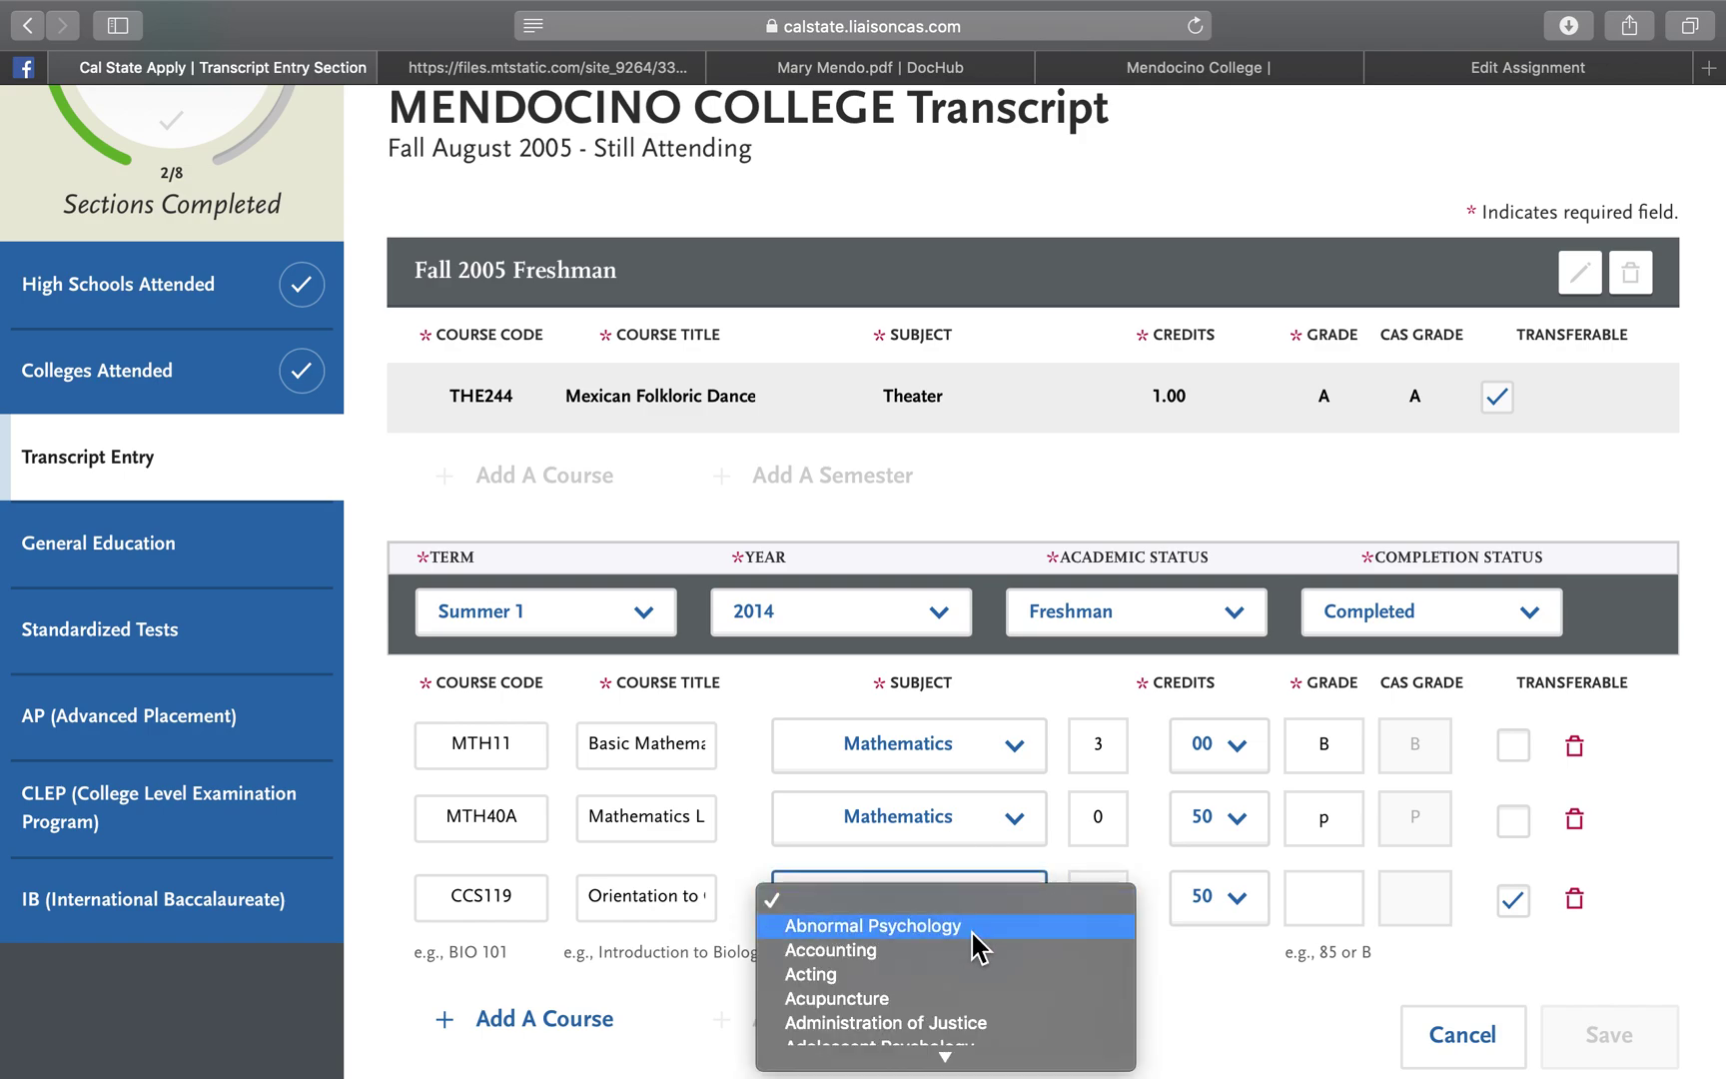
{"action": "scroll", "coordinate": [974, 944], "scroll_direction": "down", "scroll_amount": 15}
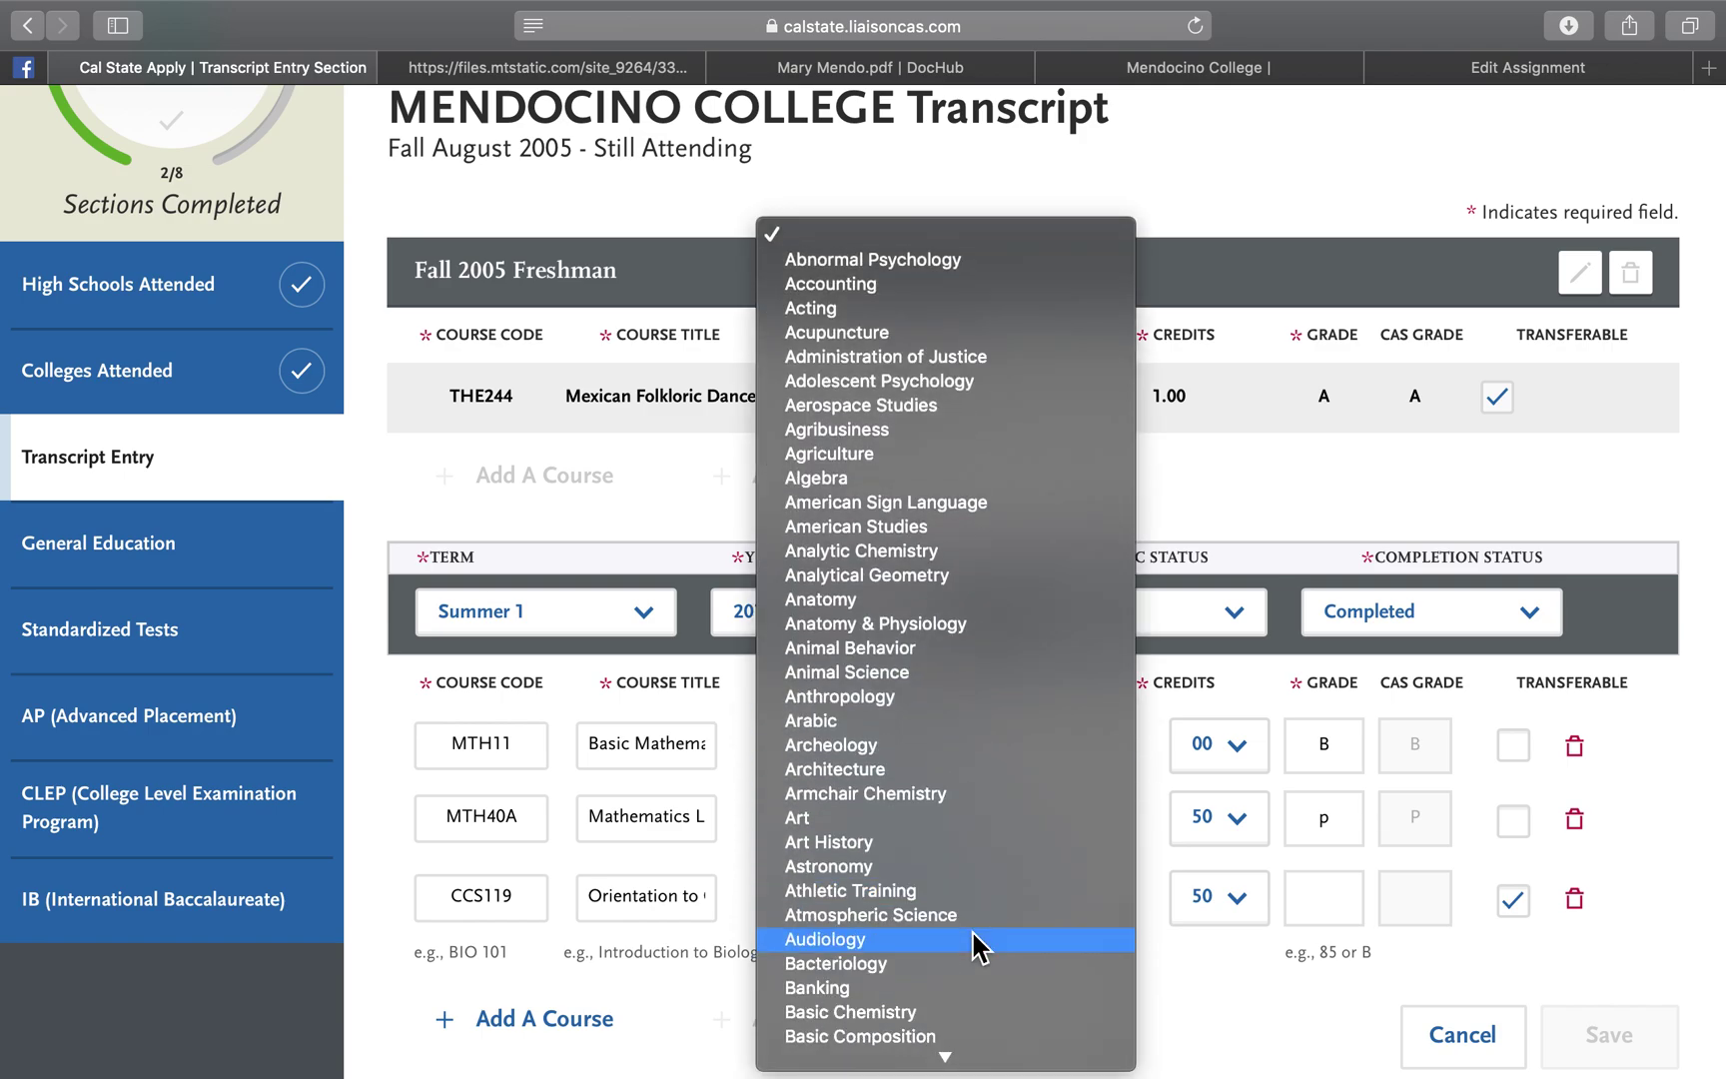
{"action": "scroll", "coordinate": [974, 944], "scroll_direction": "down", "scroll_amount": 20}
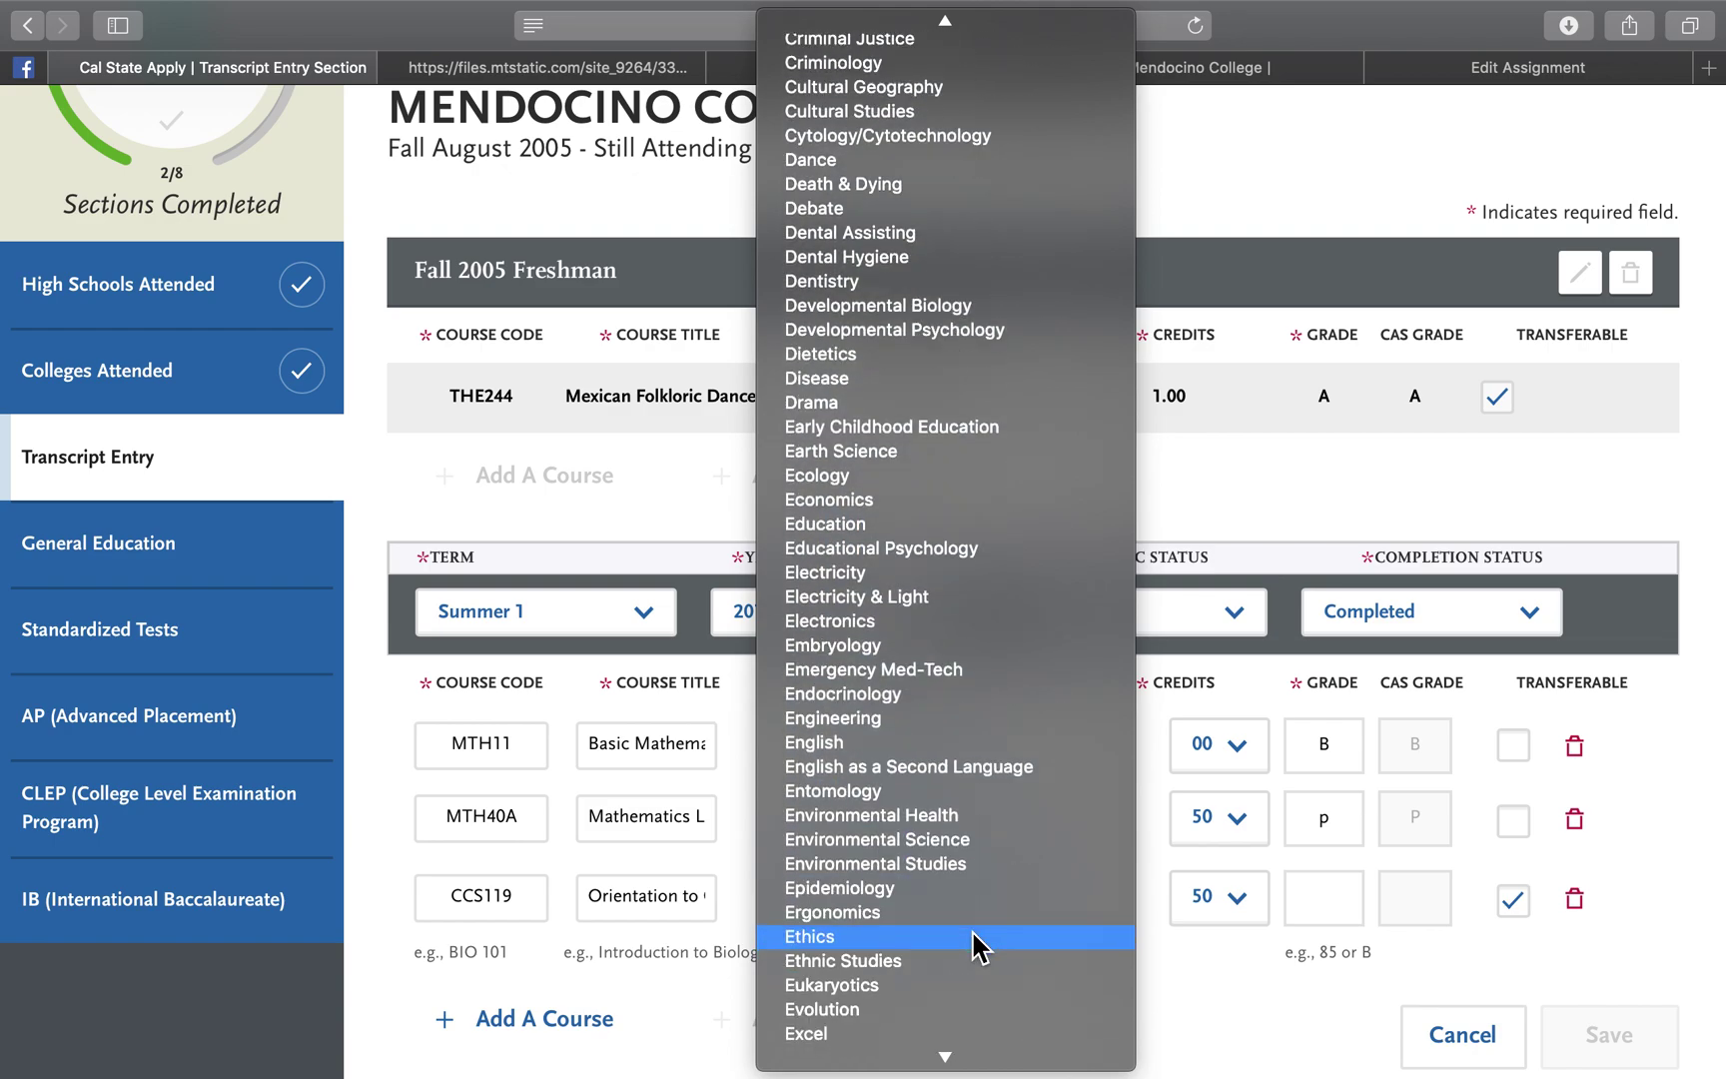
{"action": "scroll", "coordinate": [974, 944], "scroll_direction": "down", "scroll_amount": 20}
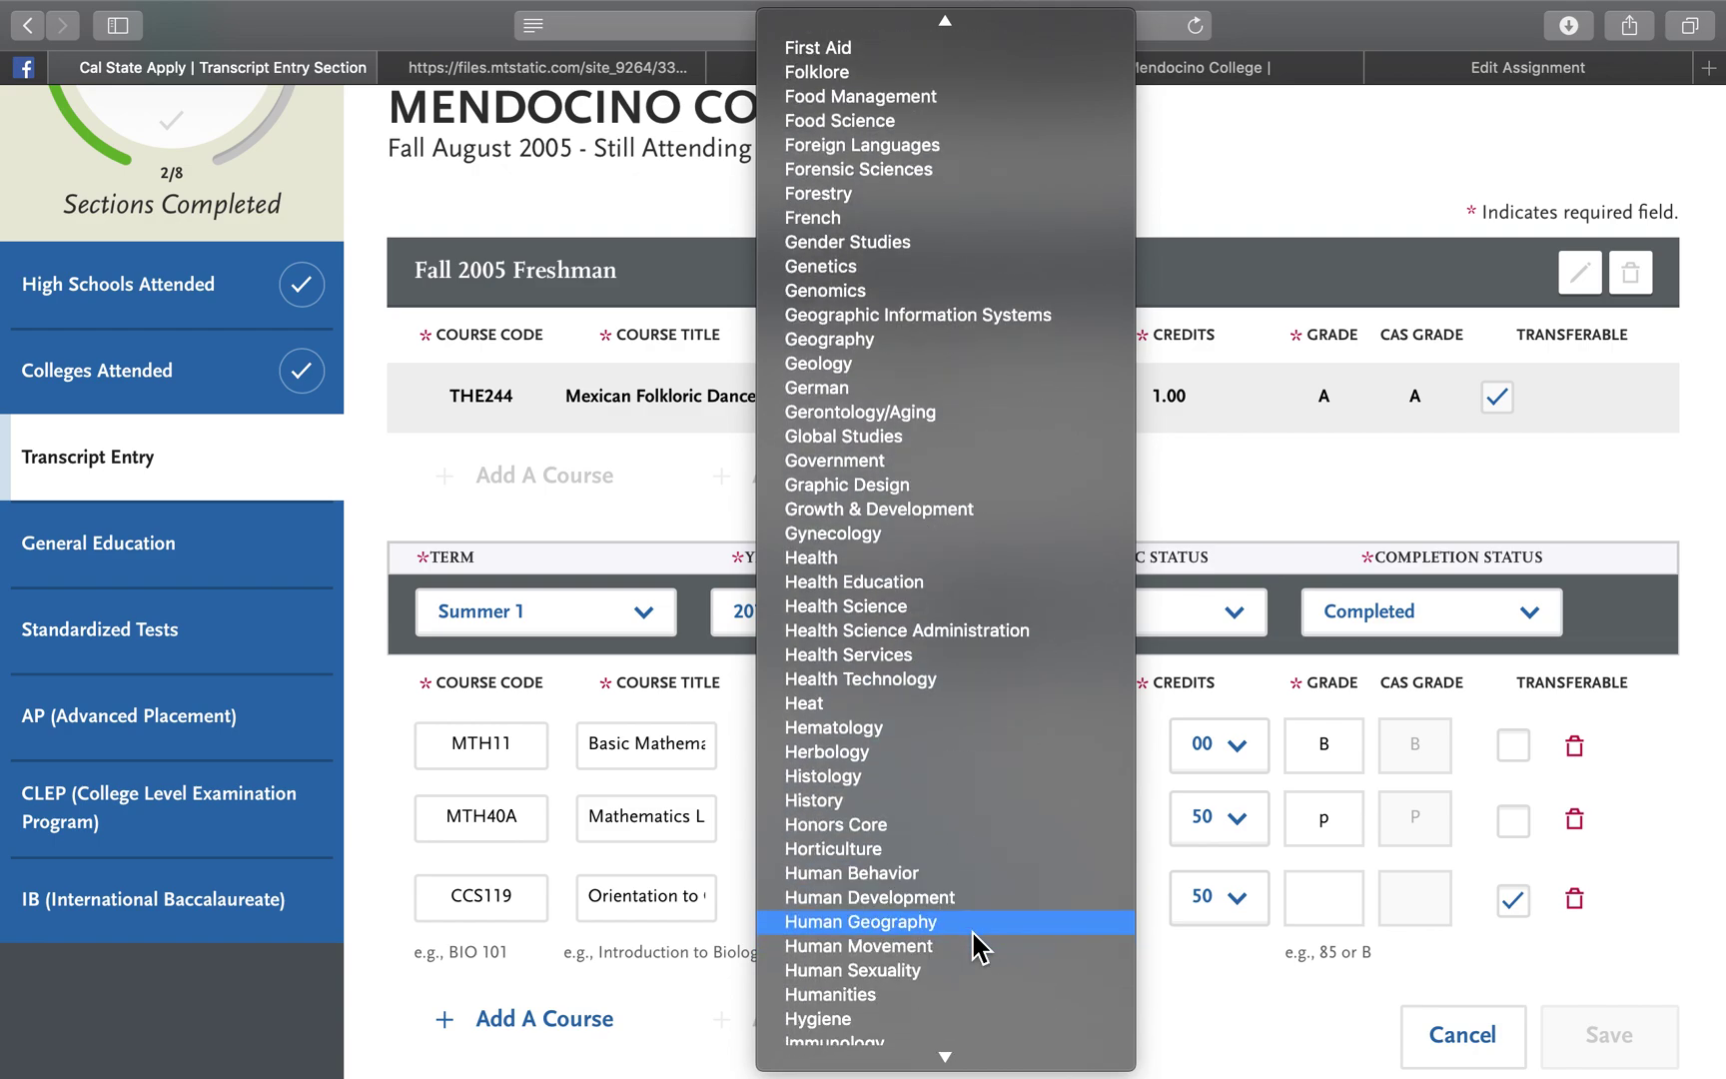
{"action": "scroll", "coordinate": [974, 944], "scroll_direction": "down", "scroll_amount": 20}
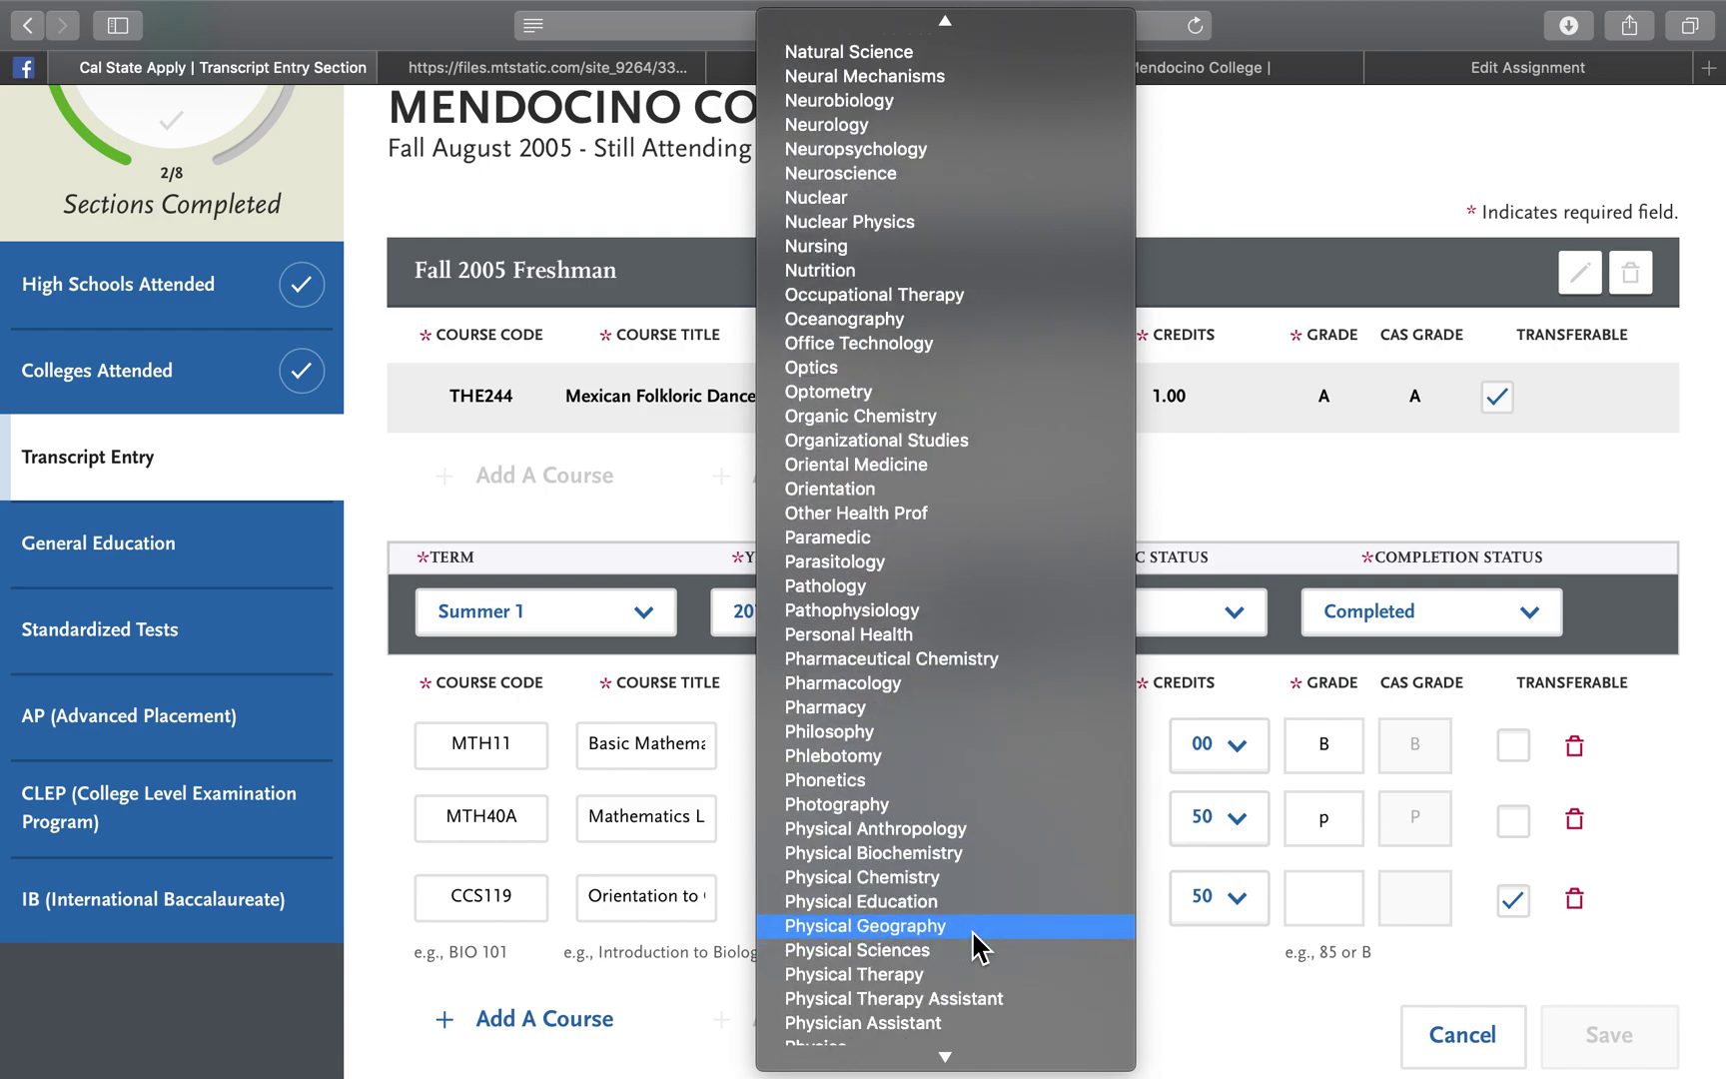
{"action": "scroll", "coordinate": [974, 944], "scroll_direction": "down", "scroll_amount": 20}
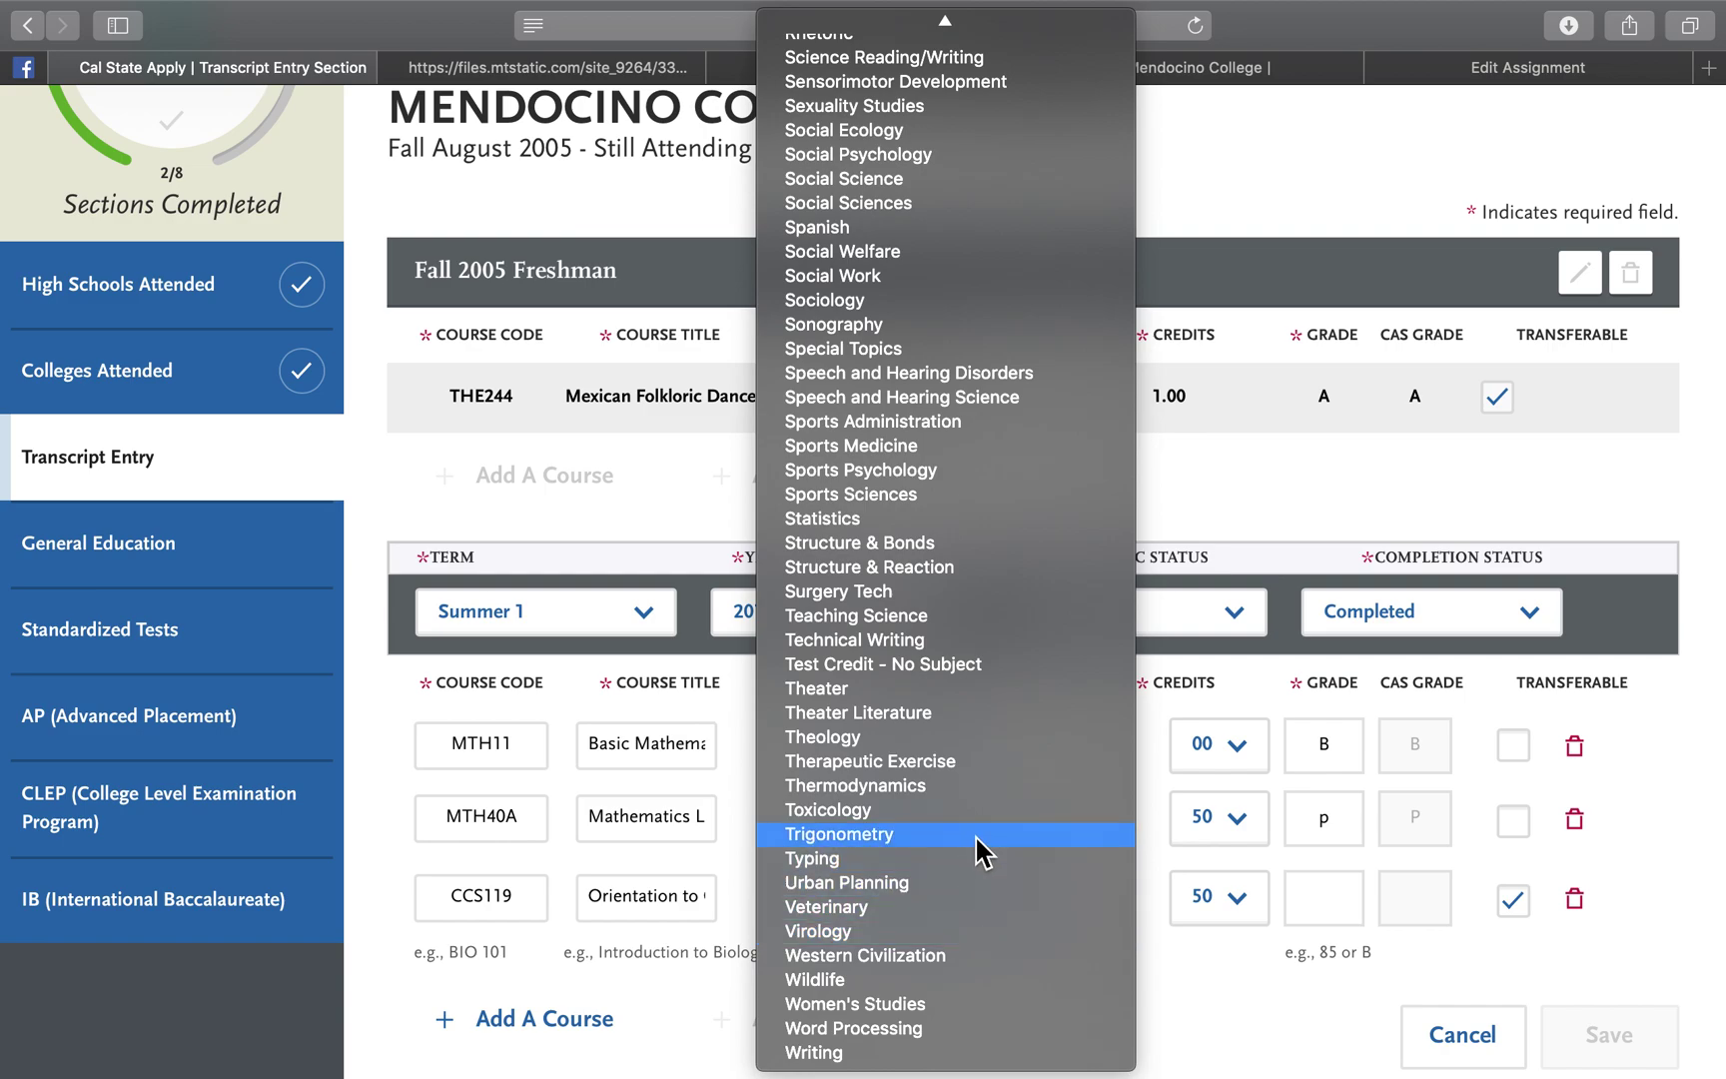
{"action": "scroll", "coordinate": [977, 844], "scroll_direction": "up", "scroll_amount": 1}
{"action": "scroll", "coordinate": [984, 852], "scroll_direction": "up", "scroll_amount": 2}
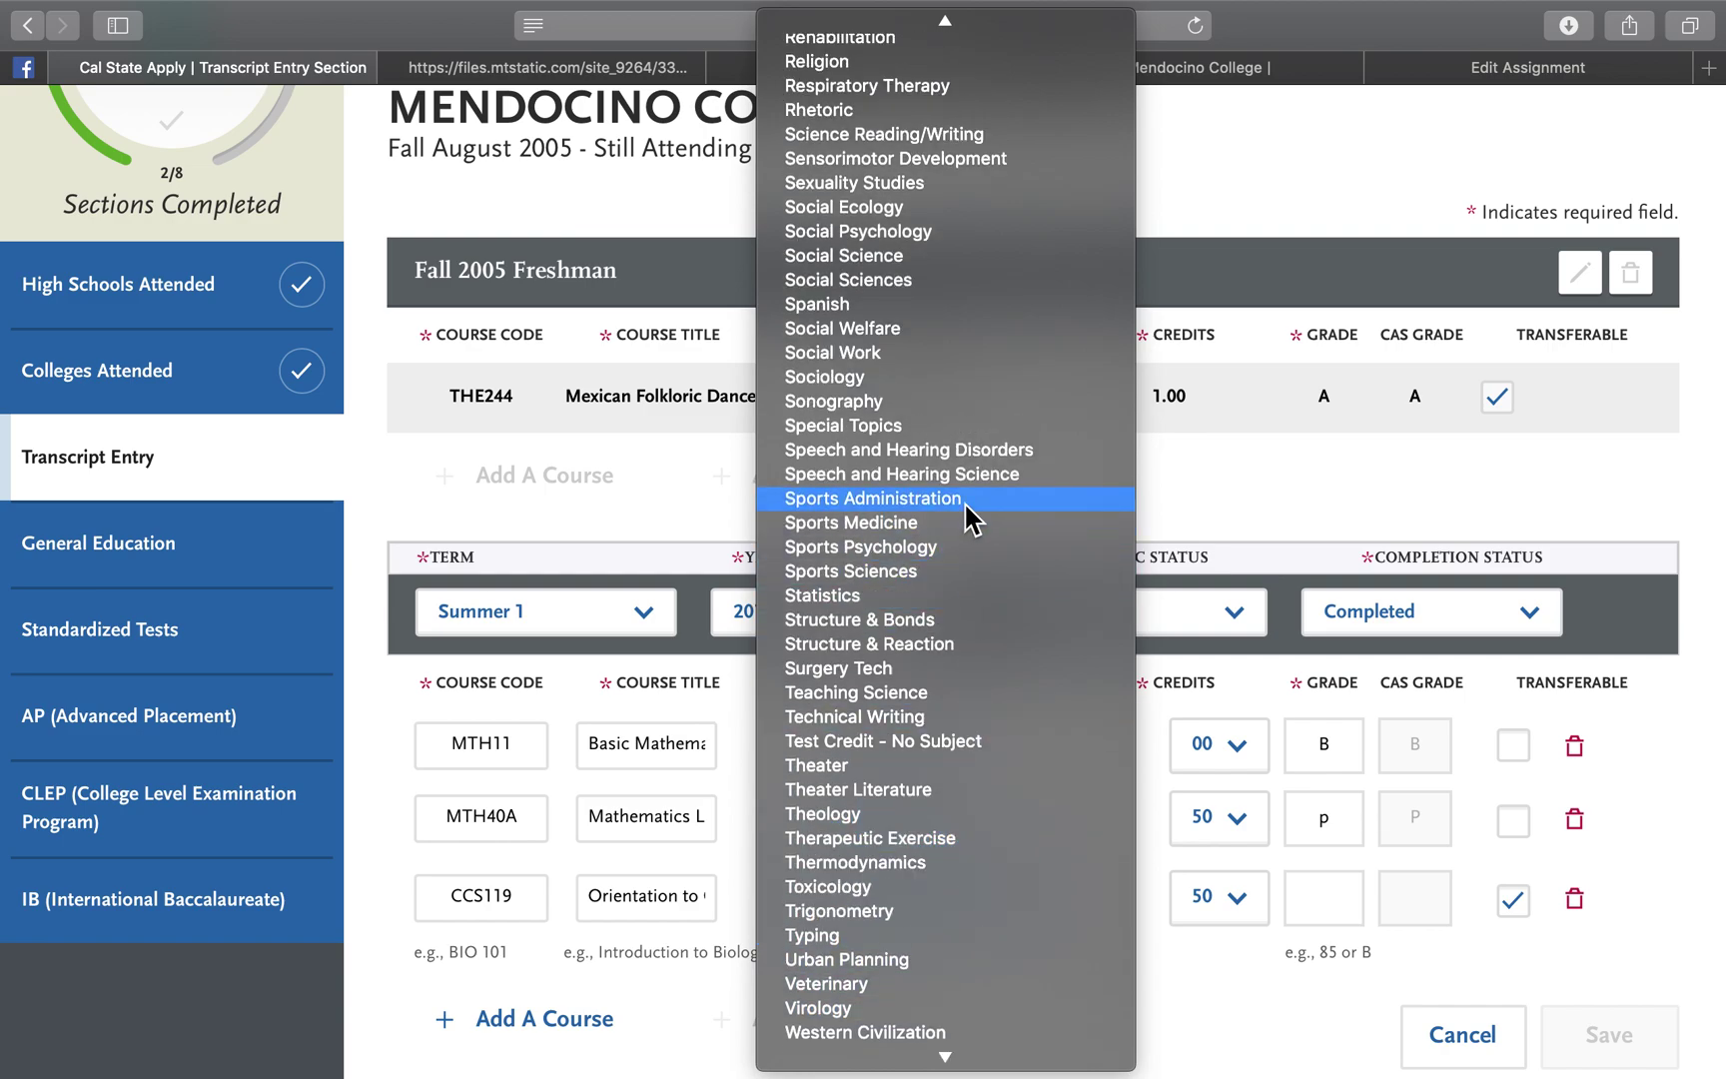
{"action": "left_click", "coordinate": [952, 425]}
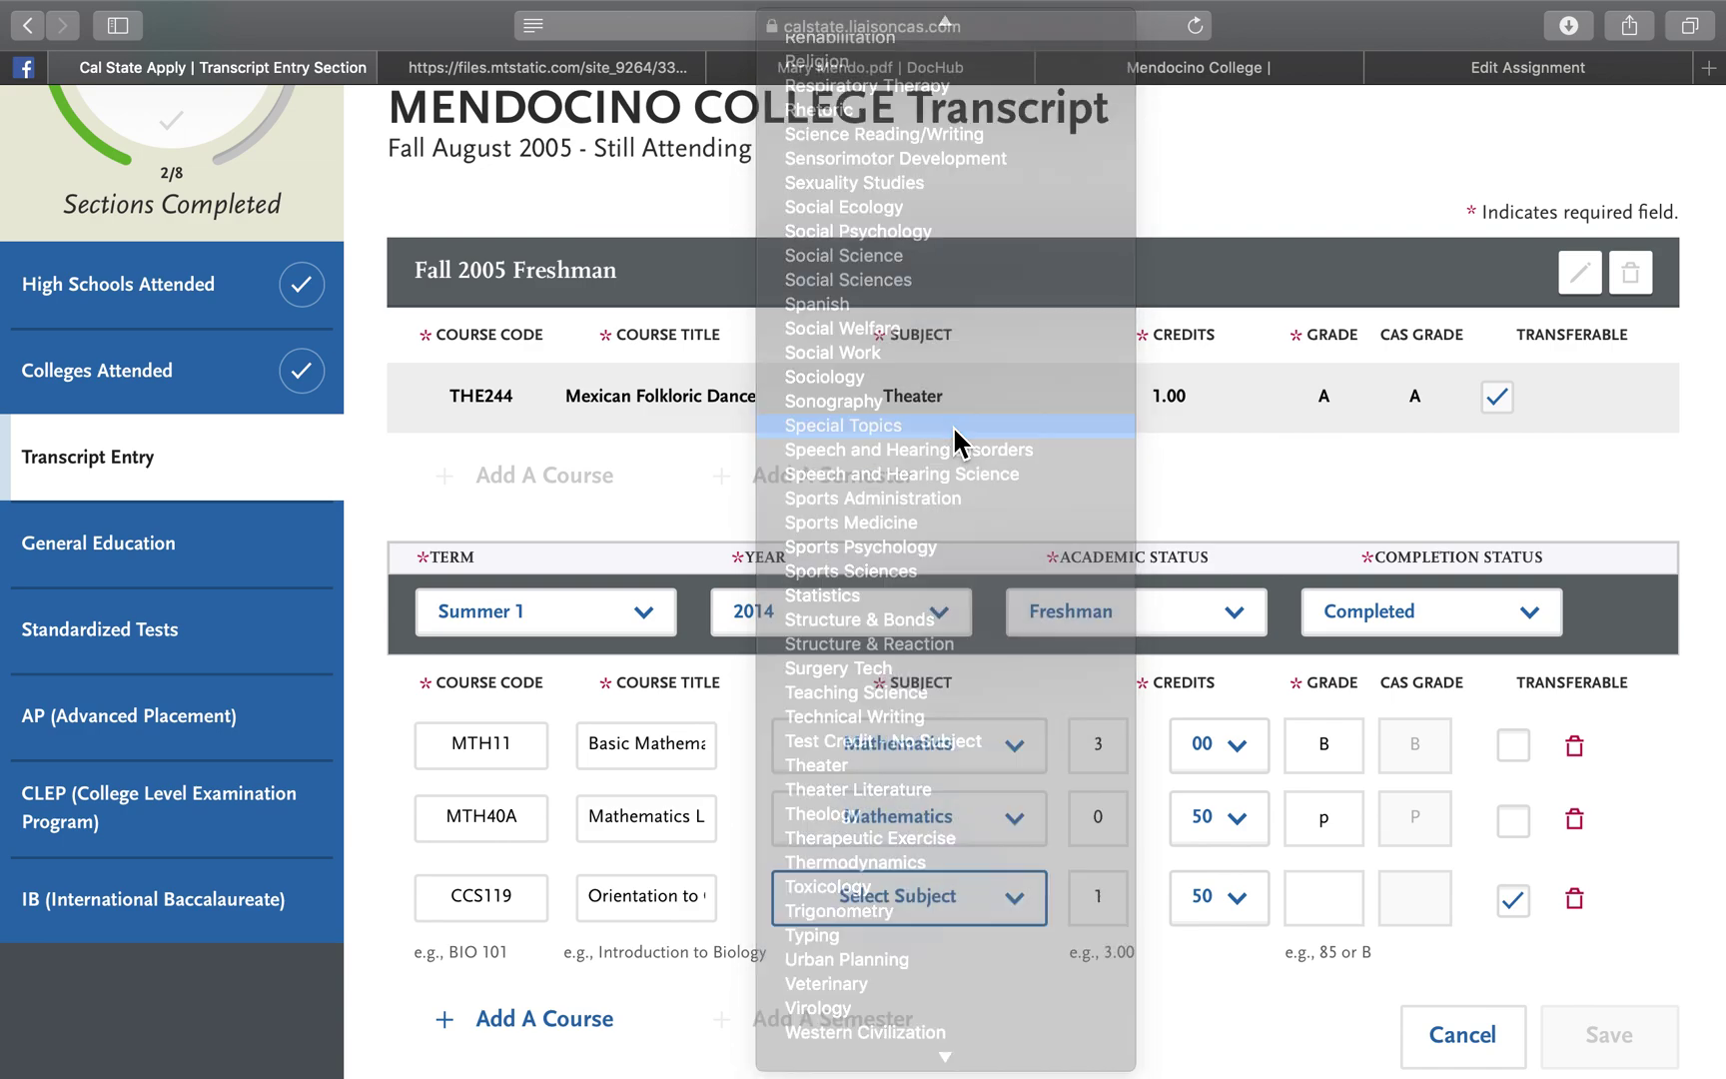
{"action": "left_click", "coordinate": [579, 894]}
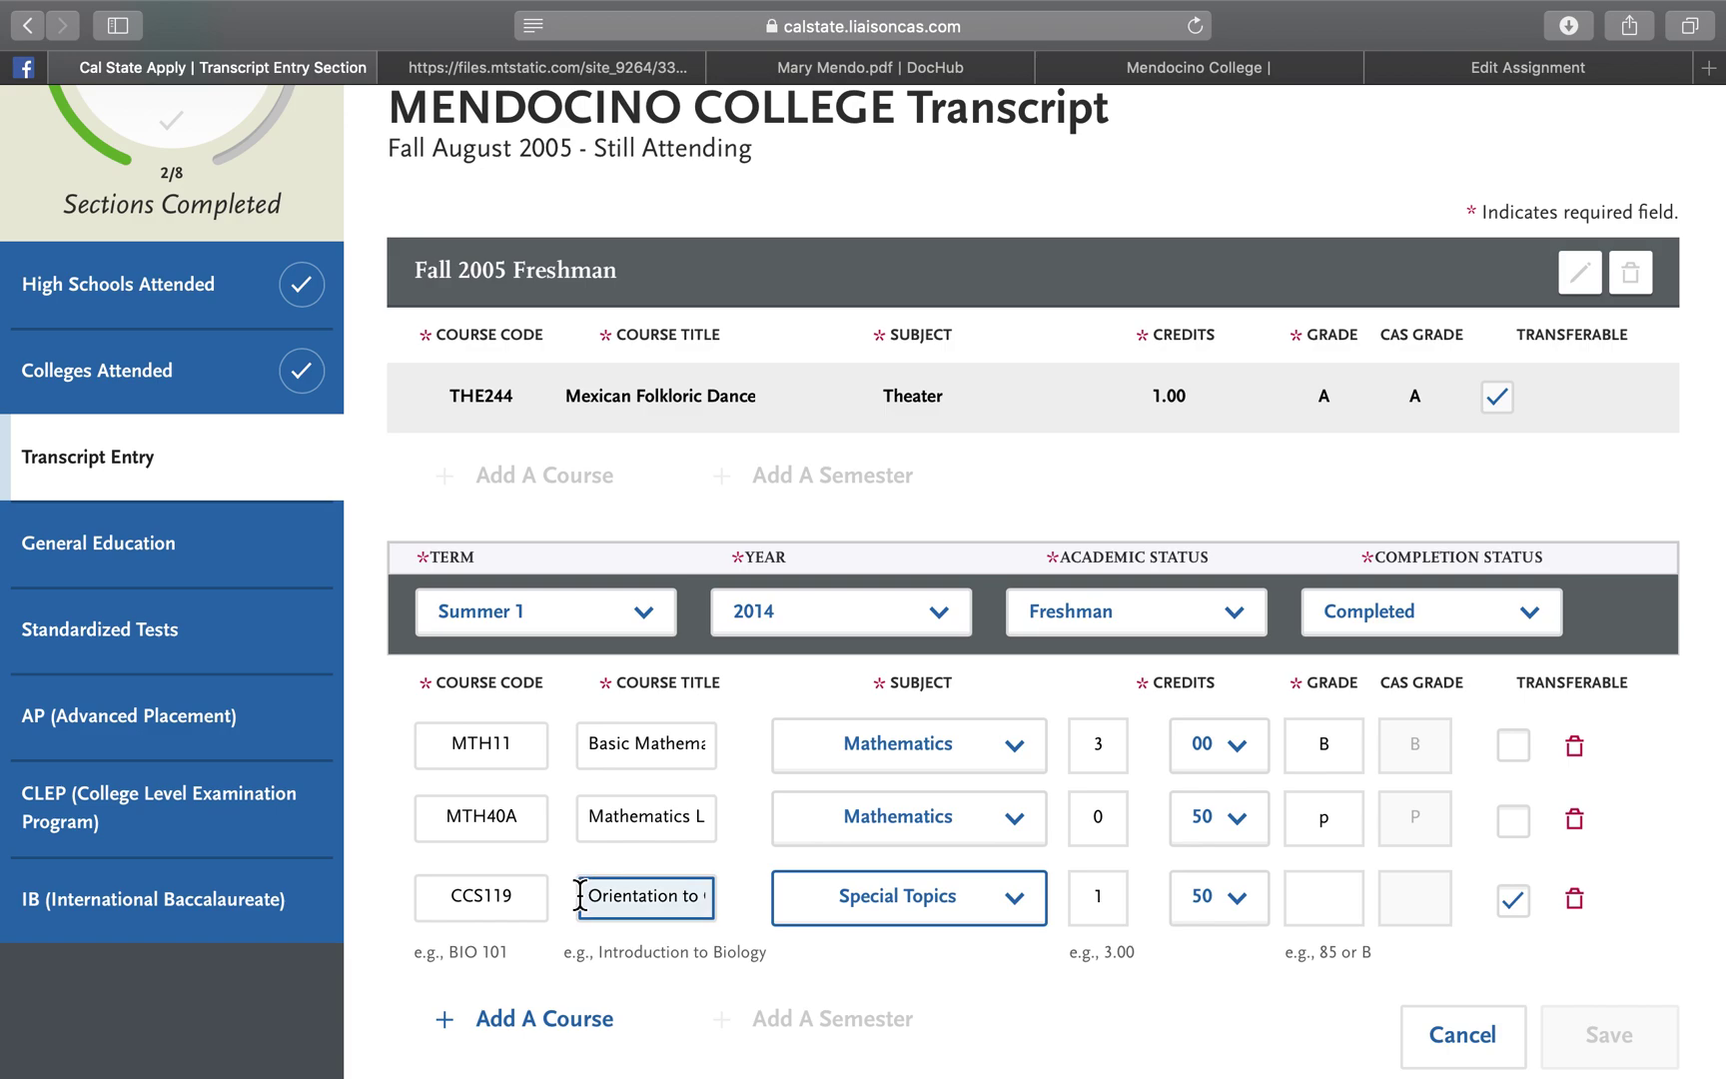
{"action": "left_click", "coordinate": [744, 999]}
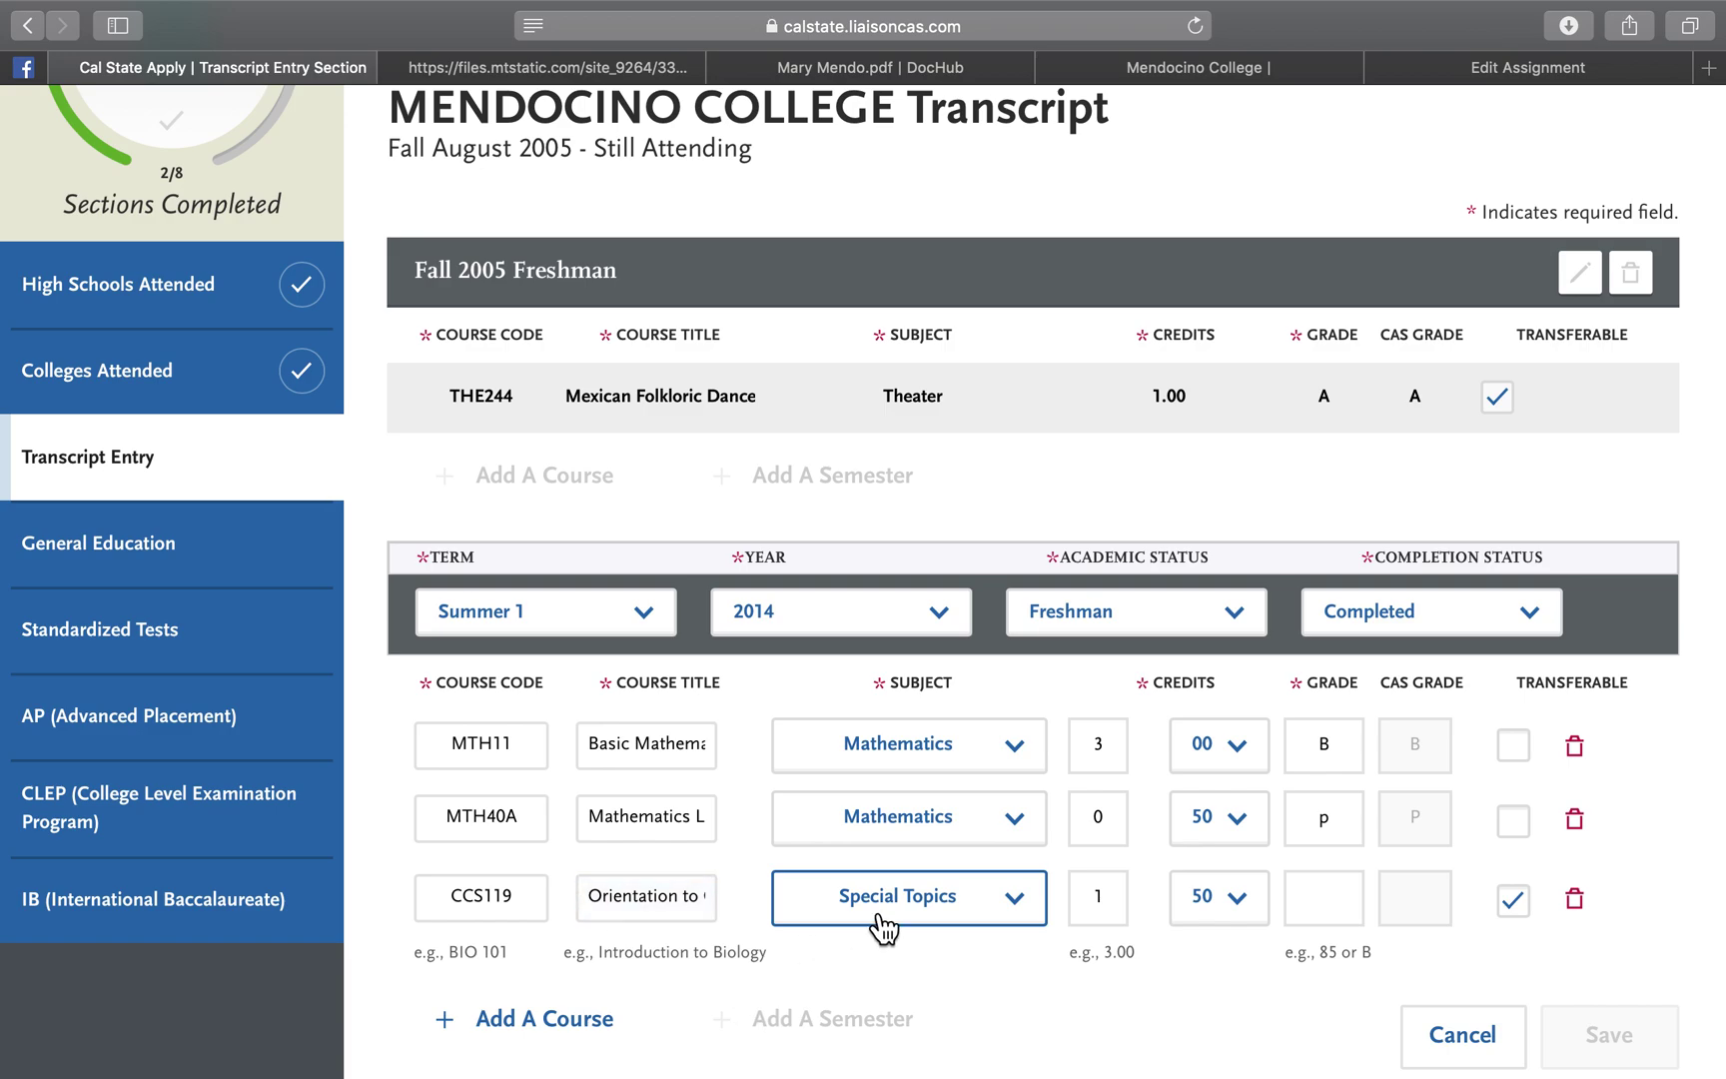
Step: Check the CCS 119 grade on the DocHub transcript and enter grade C for the course in Cal State Apply
{"action": "left_click", "coordinate": [795, 78]}
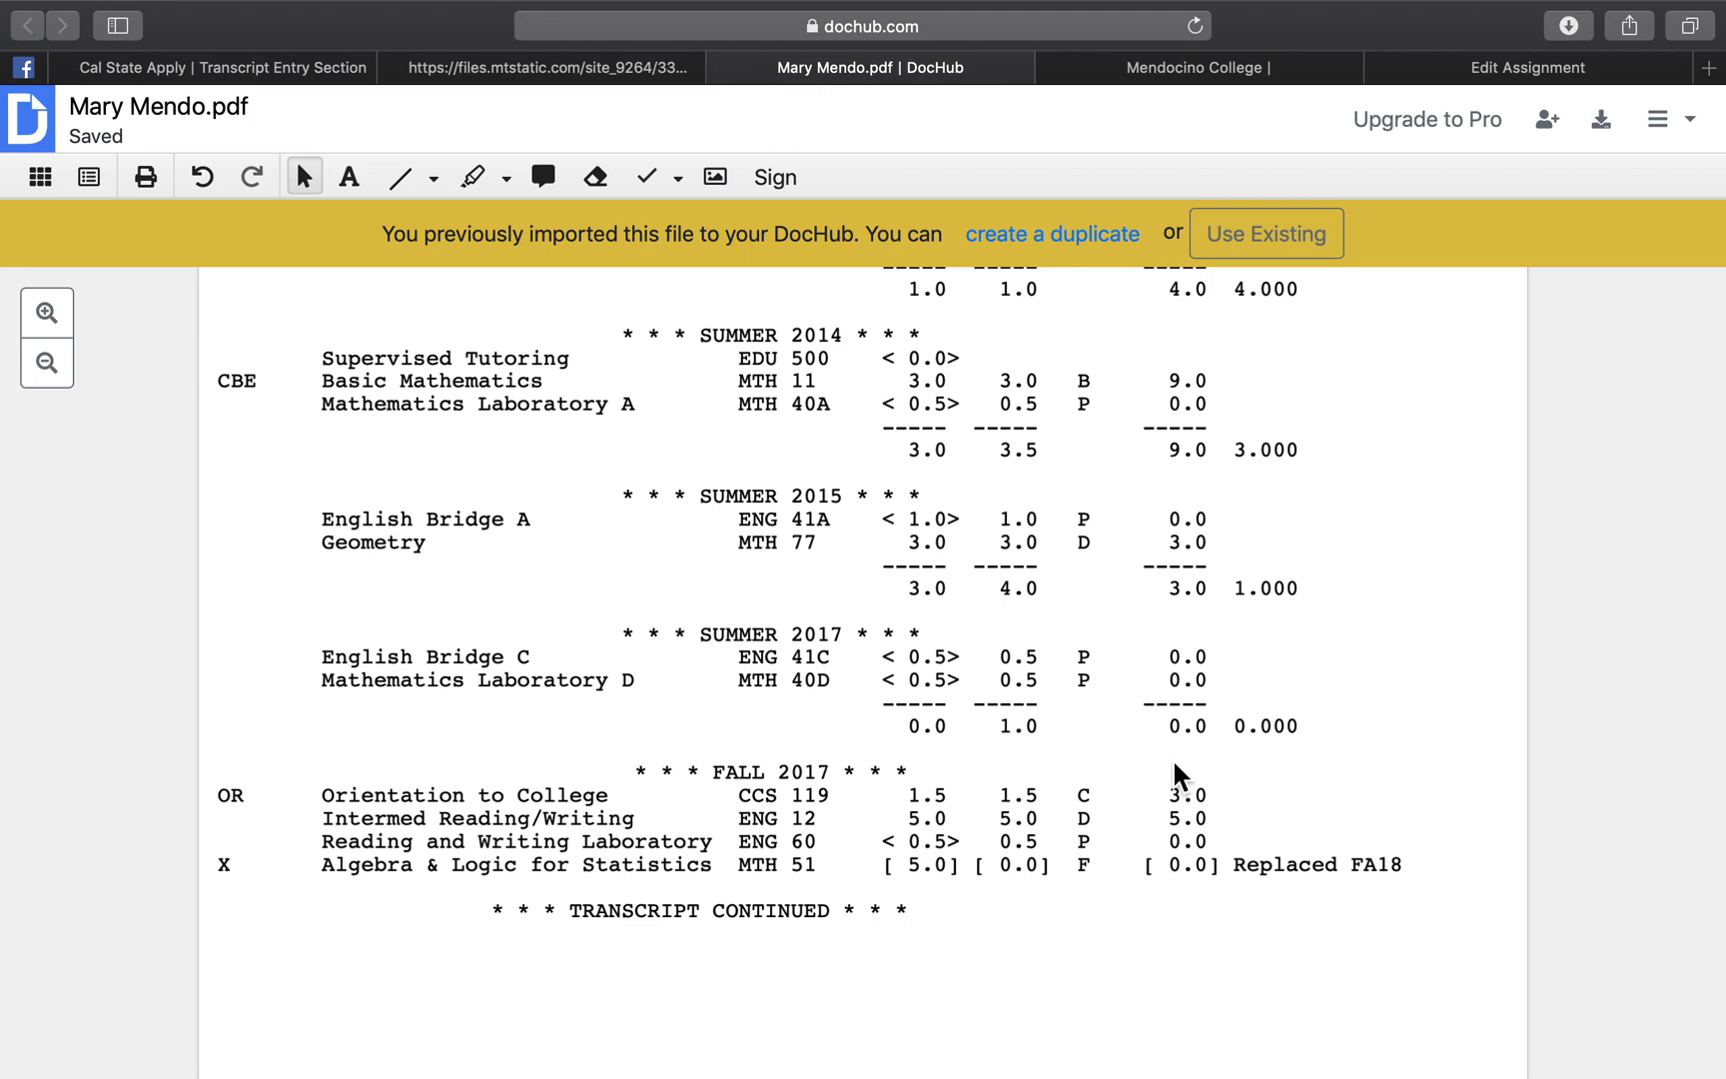
{"action": "left_click", "coordinate": [318, 72]}
{"action": "left_click", "coordinate": [1331, 907]}
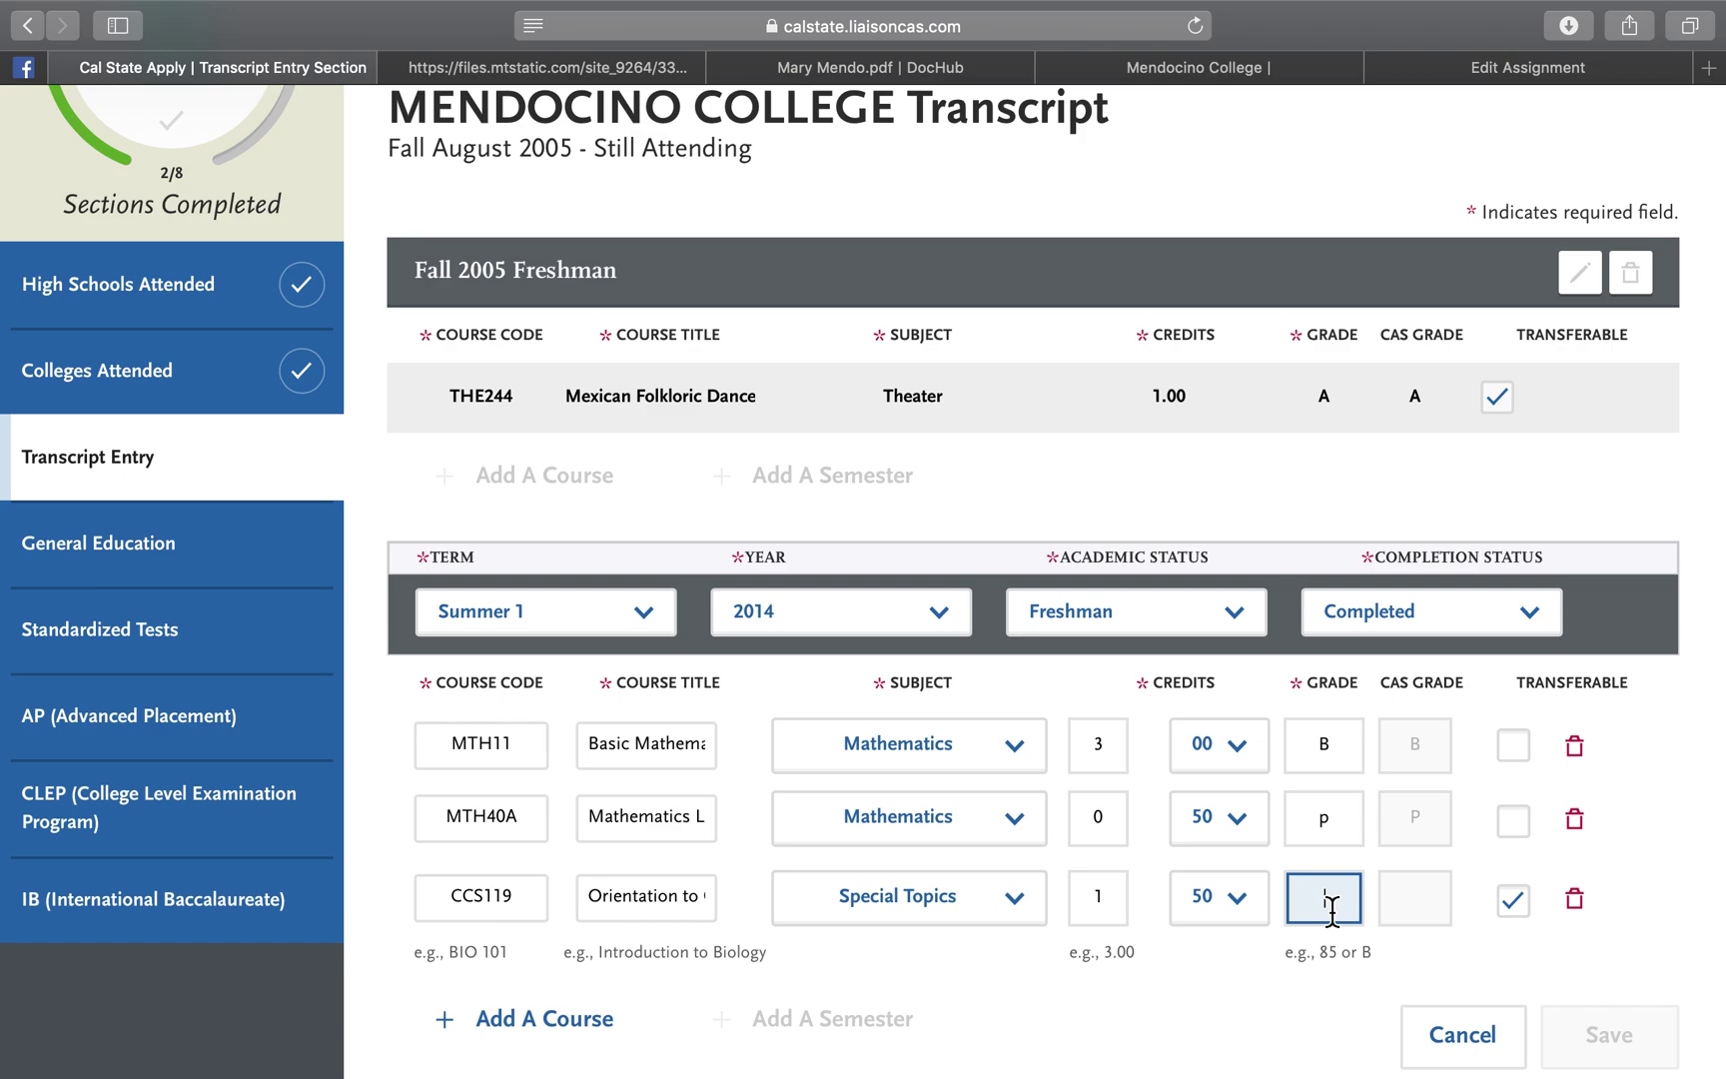
{"action": "type", "text": "c"}
{"action": "double_click", "coordinate": [1281, 902]}
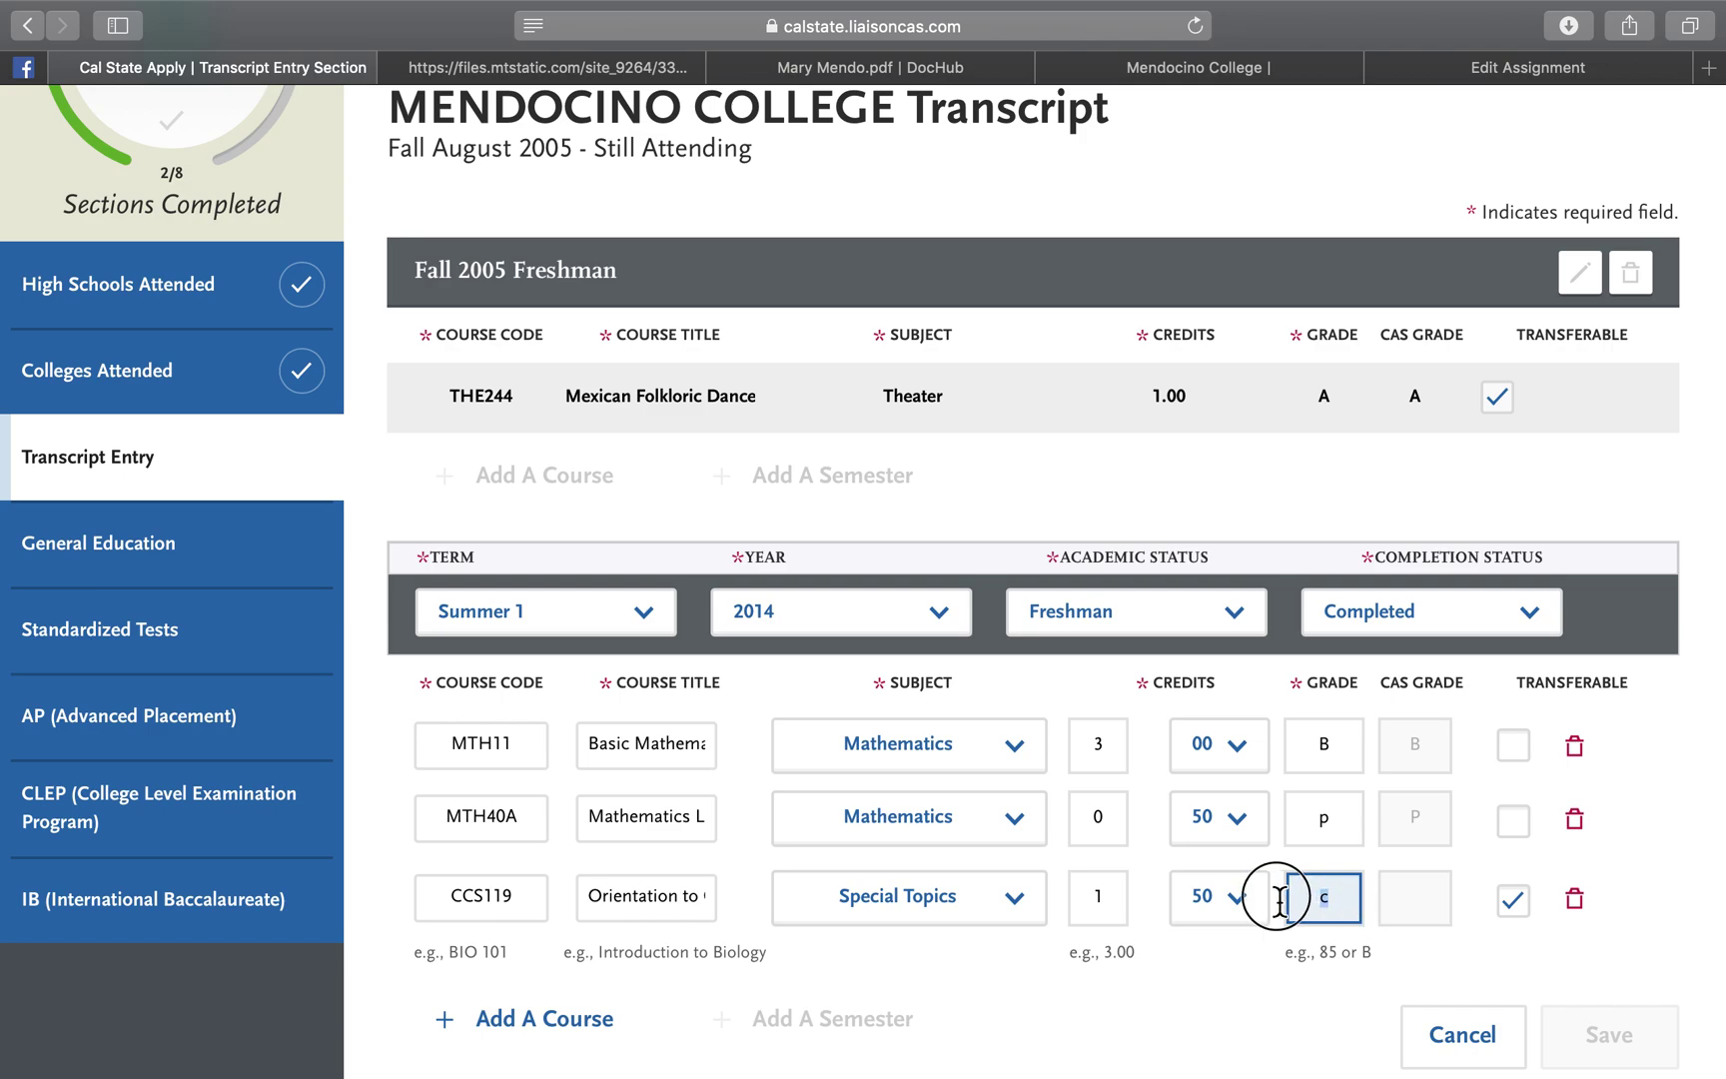
{"action": "key", "text": "BackSpace"}
{"action": "type", "text": "C"}
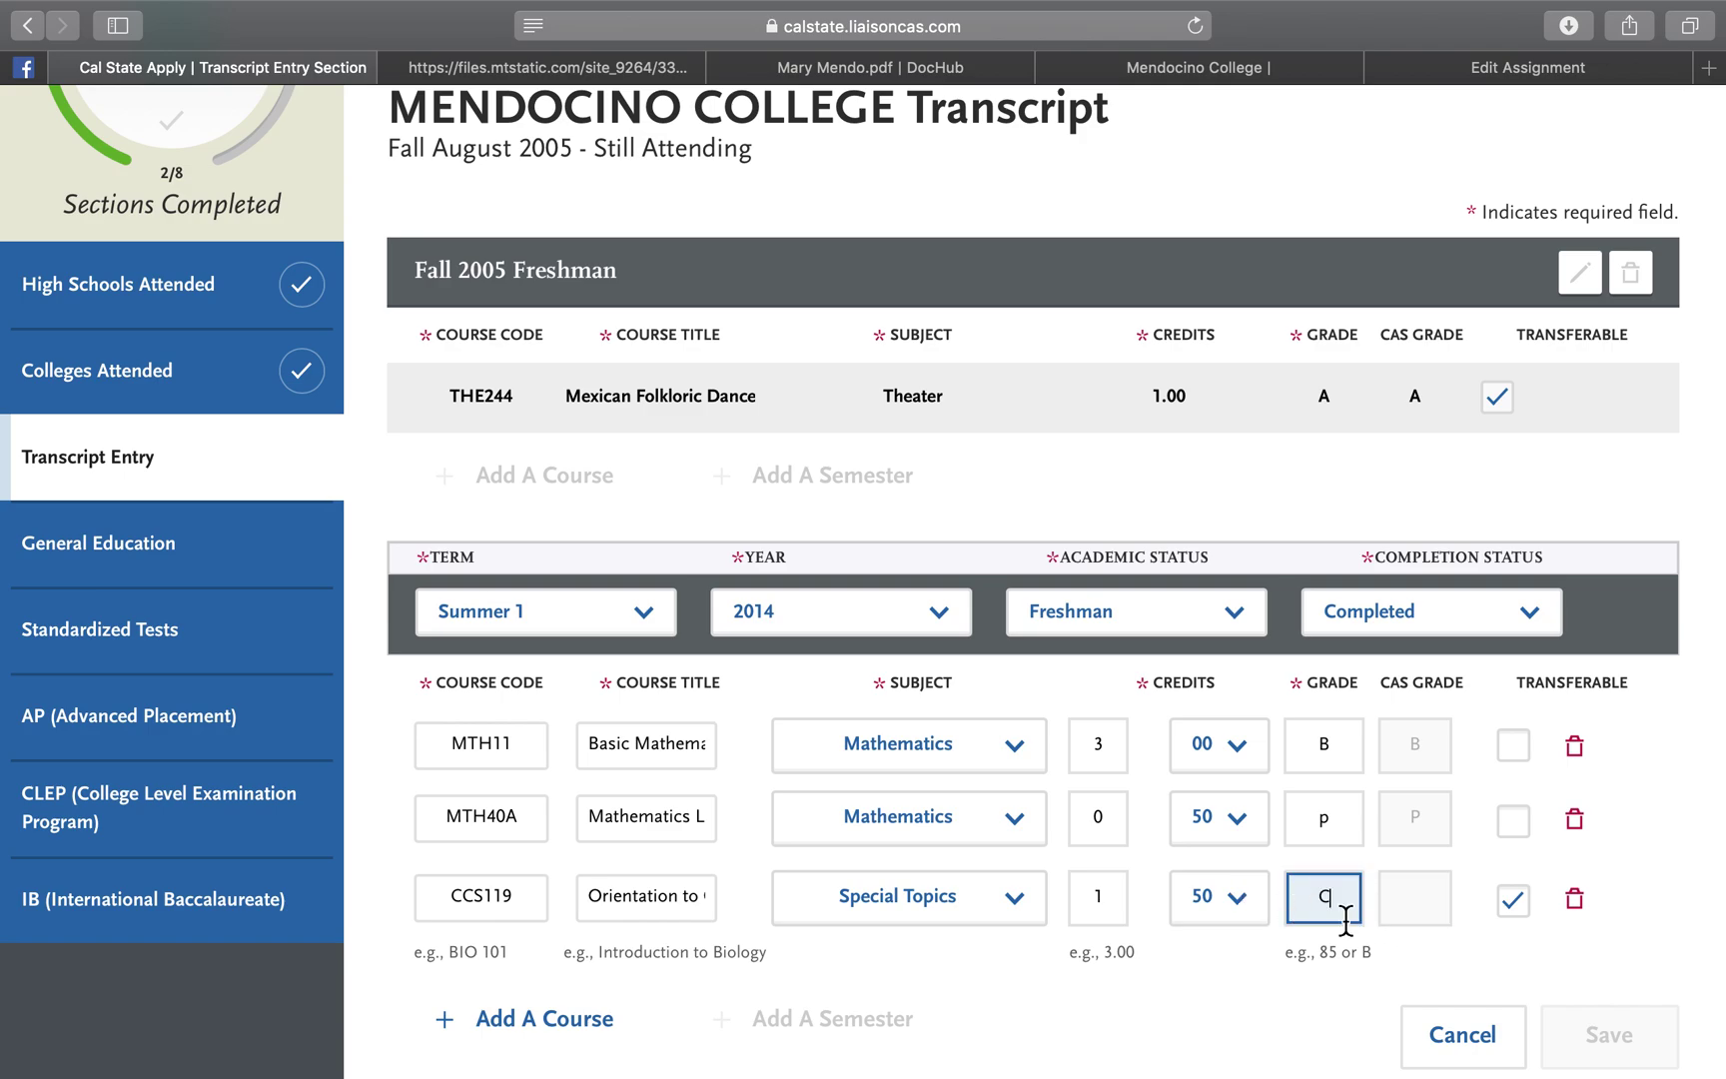
{"action": "left_click", "coordinate": [1421, 894]}
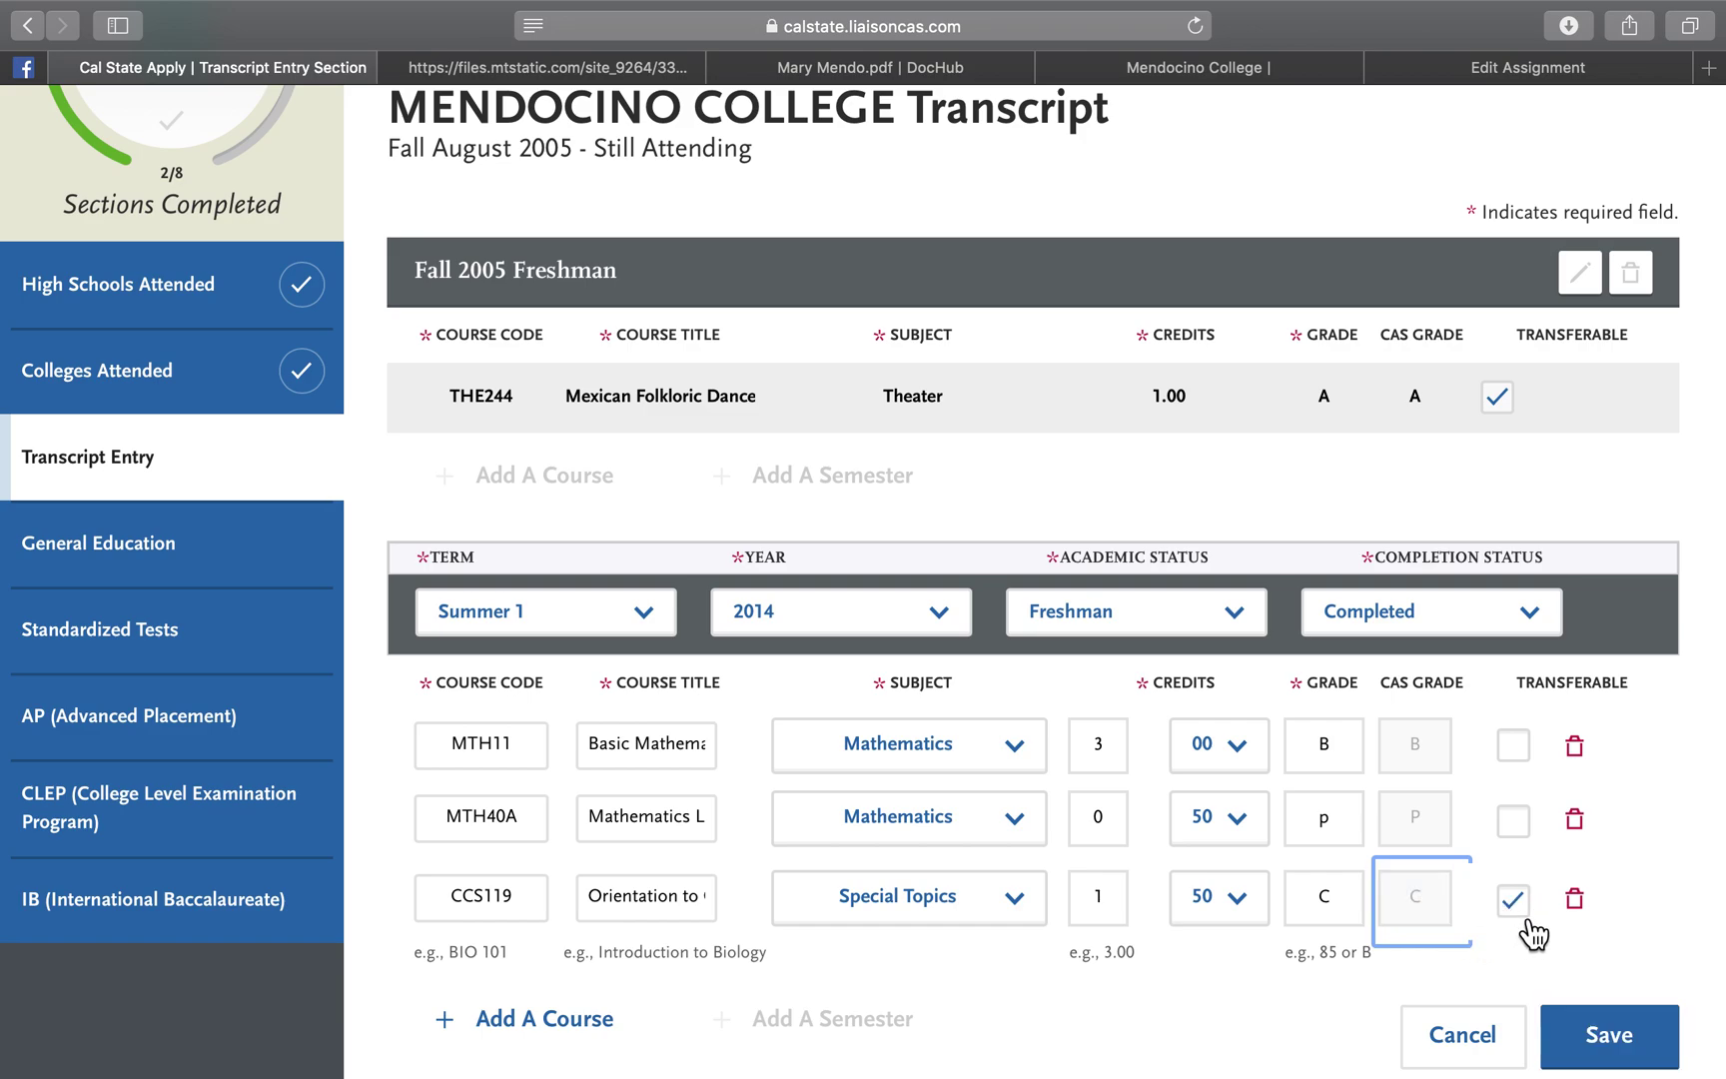
Step: Save the Summer 1 2014 semester with its three courses
{"action": "scroll", "coordinate": [1210, 481], "scroll_direction": "down", "scroll_amount": 3}
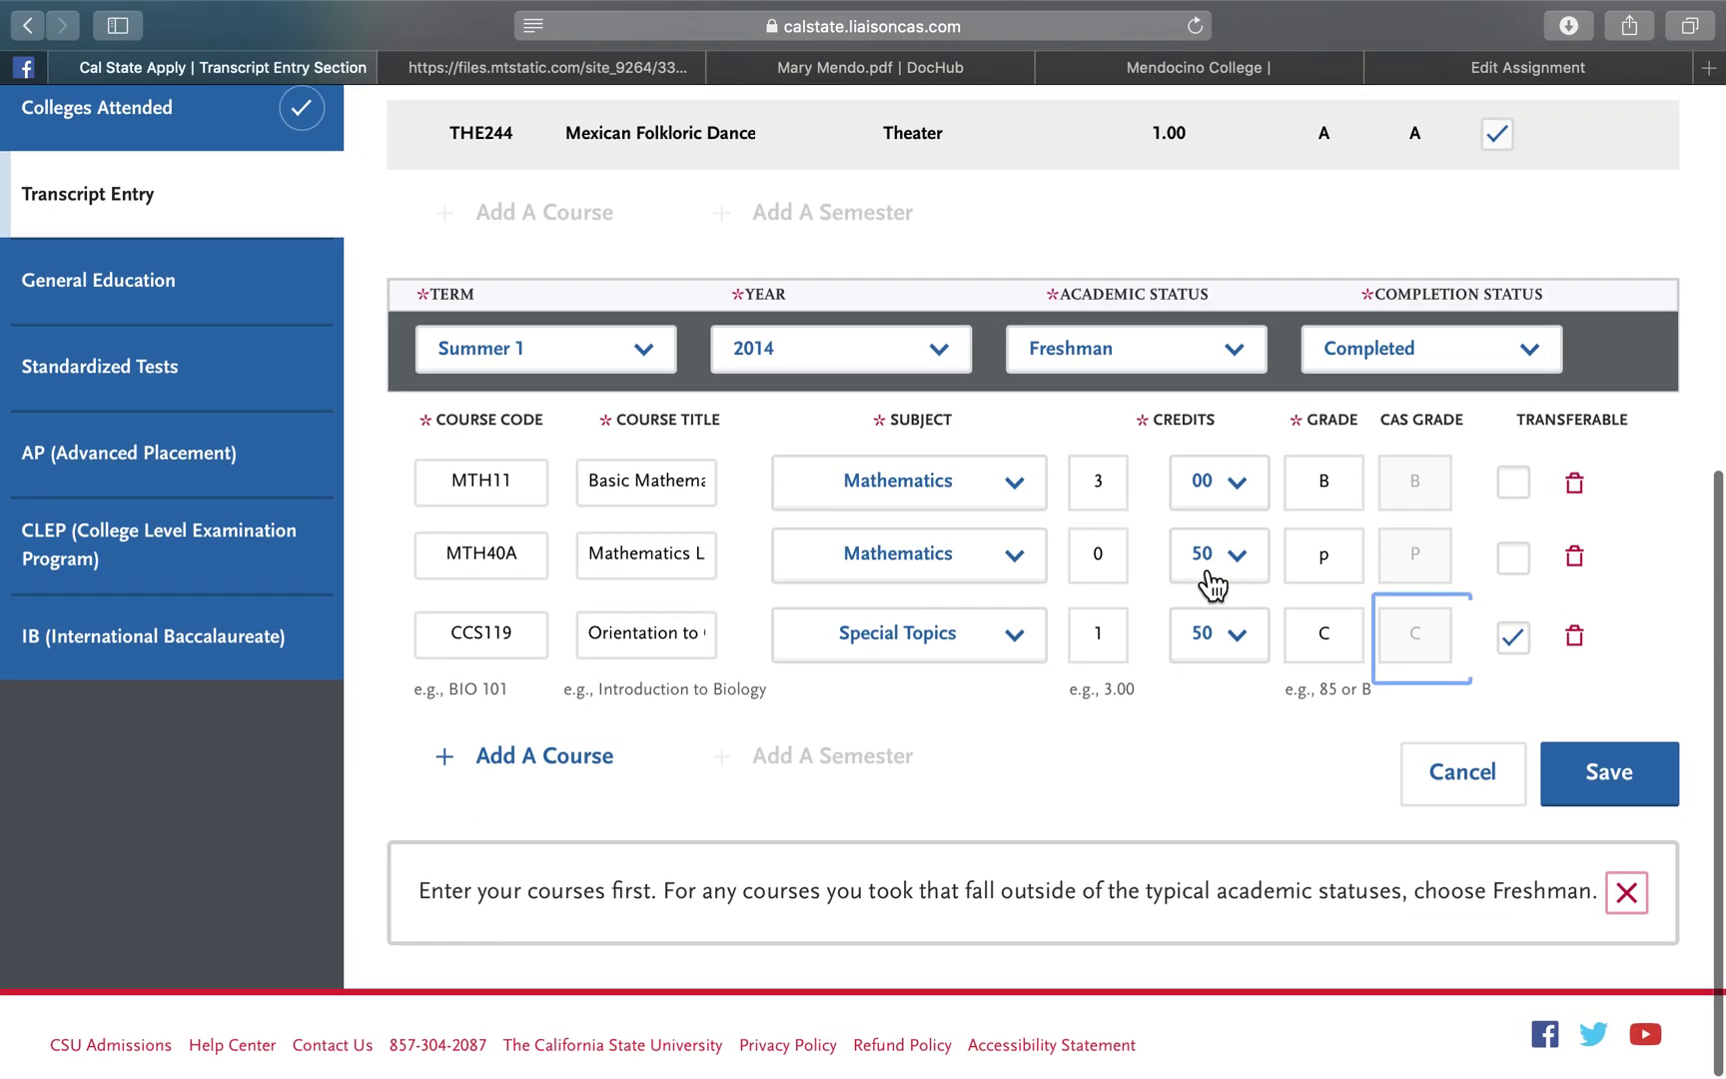
{"action": "left_click", "coordinate": [1653, 789]}
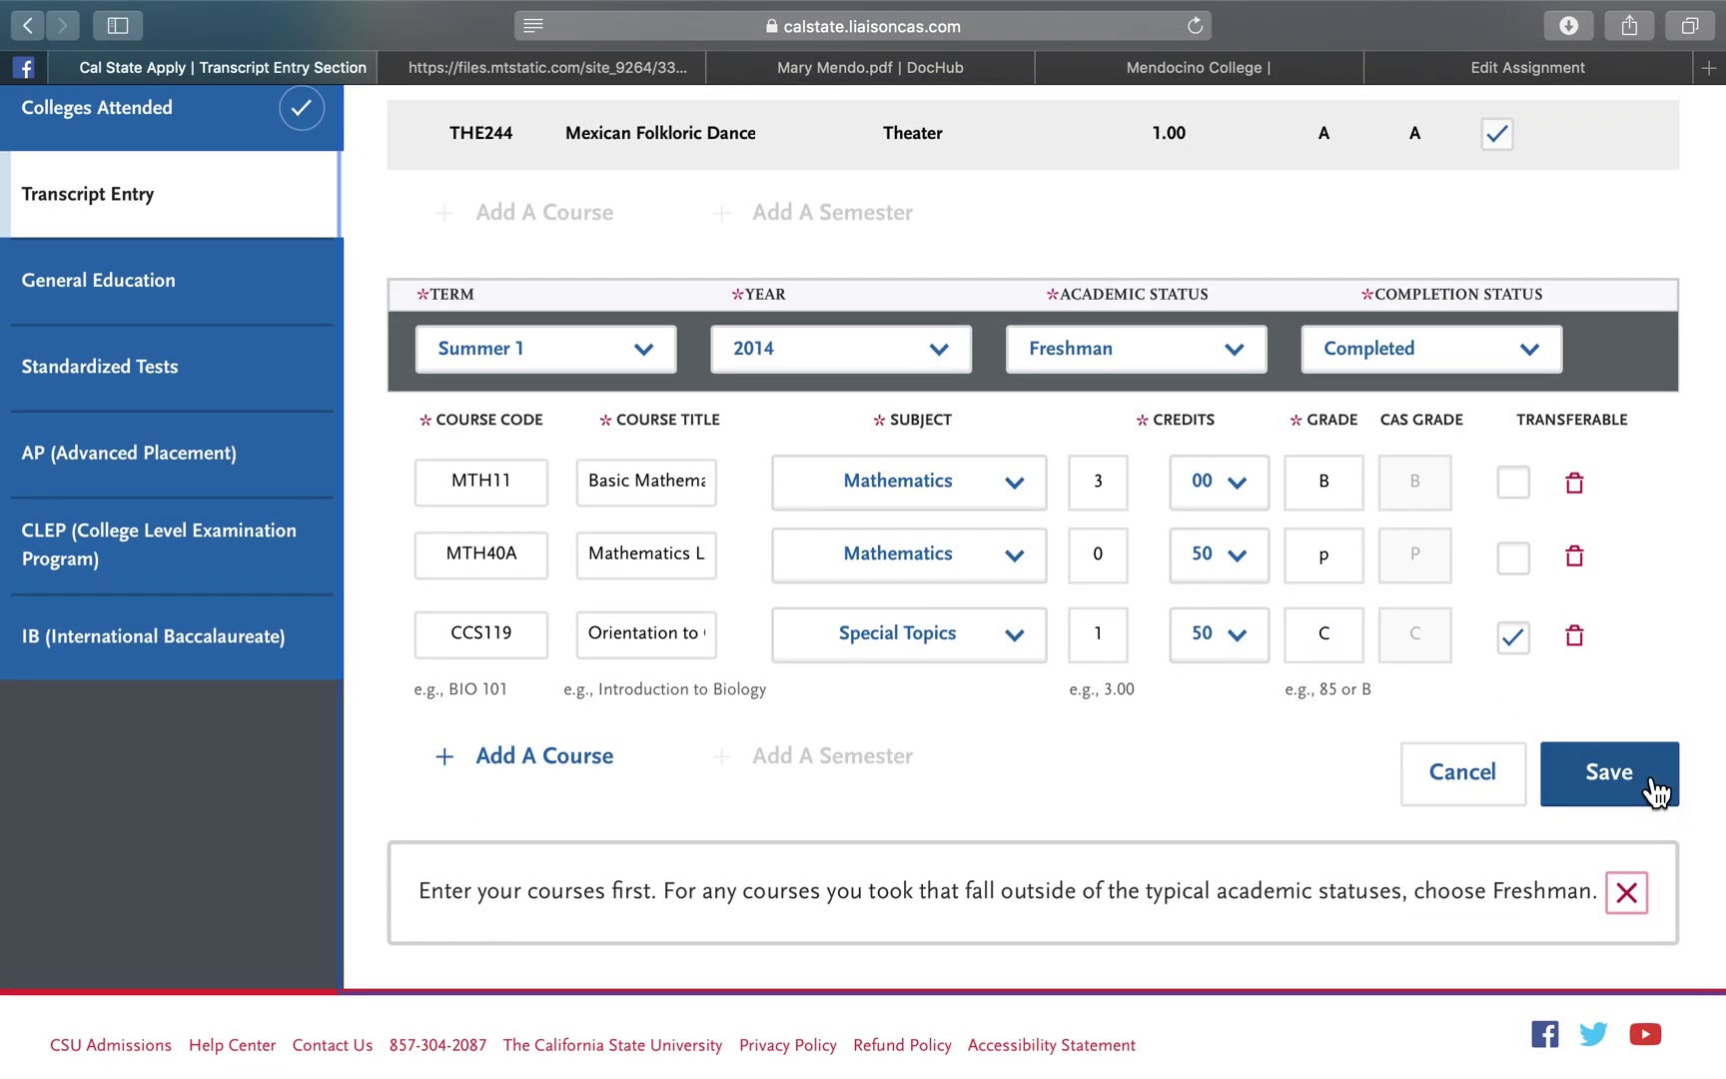
{"action": "scroll", "coordinate": [1367, 617], "scroll_direction": "down", "scroll_amount": 5}
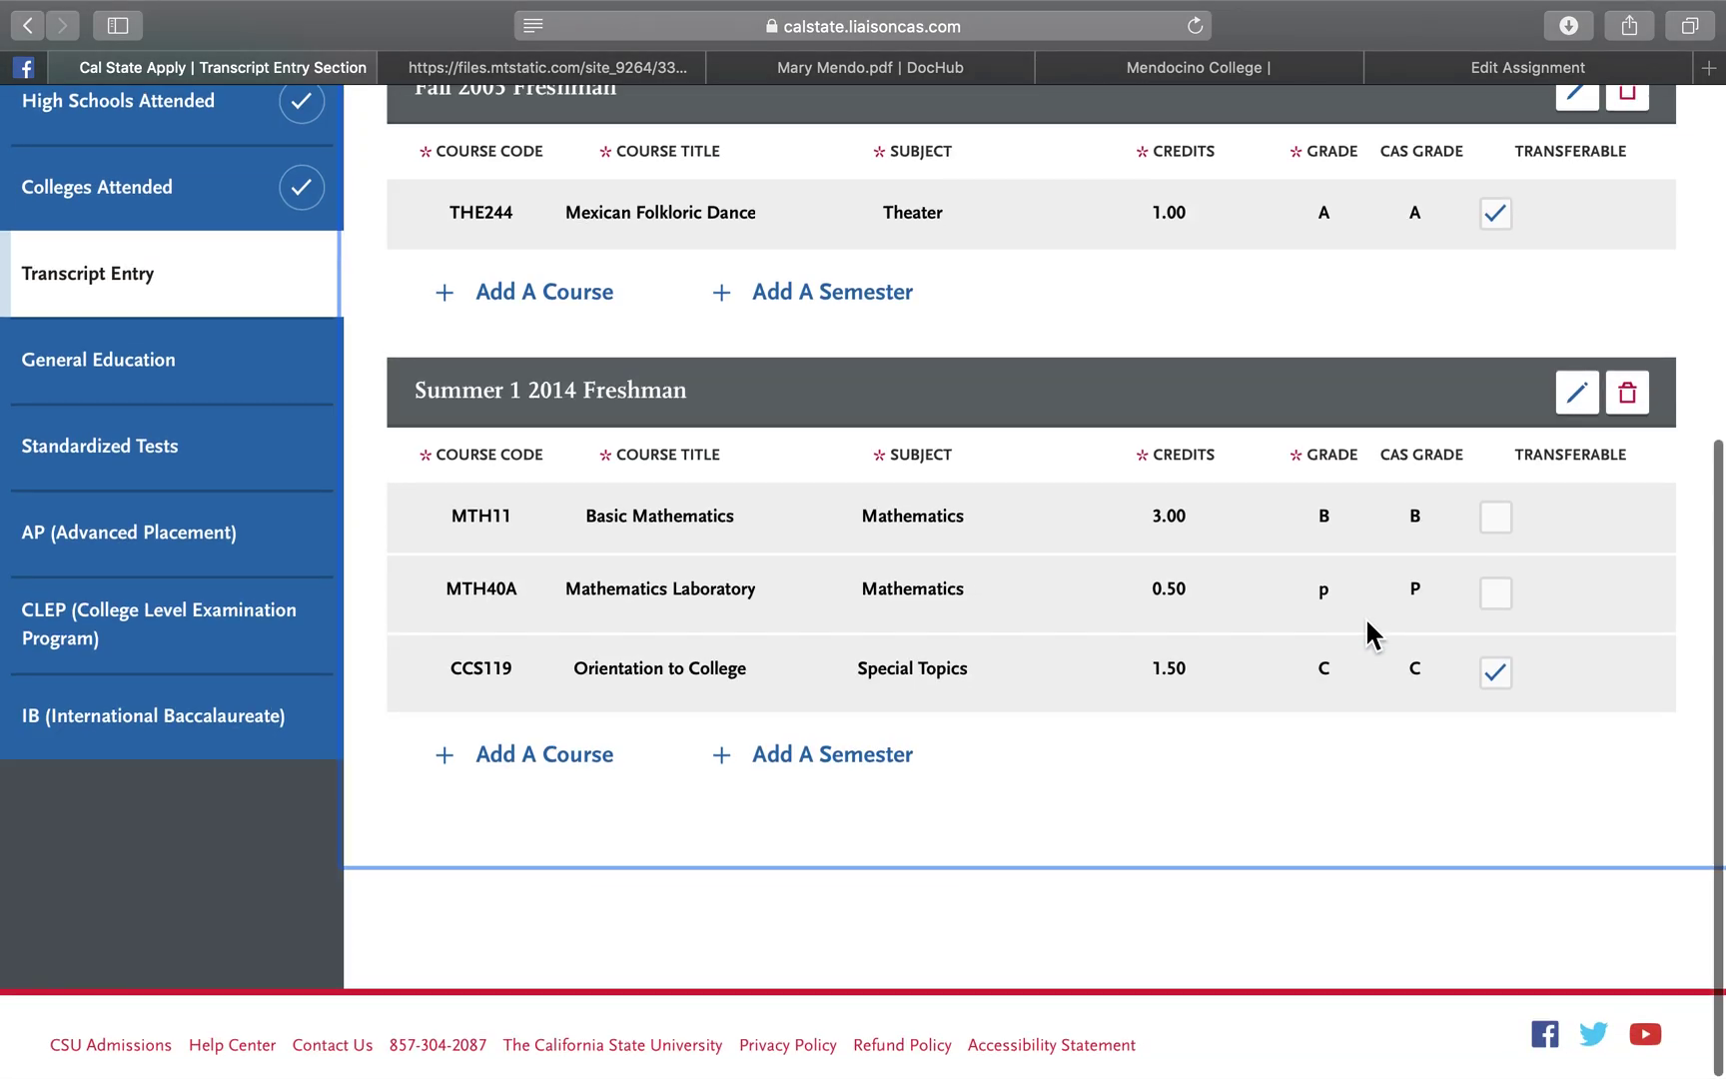
Step: Add another semester below Summer 1 2014 with term Fall and year 2019
{"action": "left_click", "coordinate": [829, 759]}
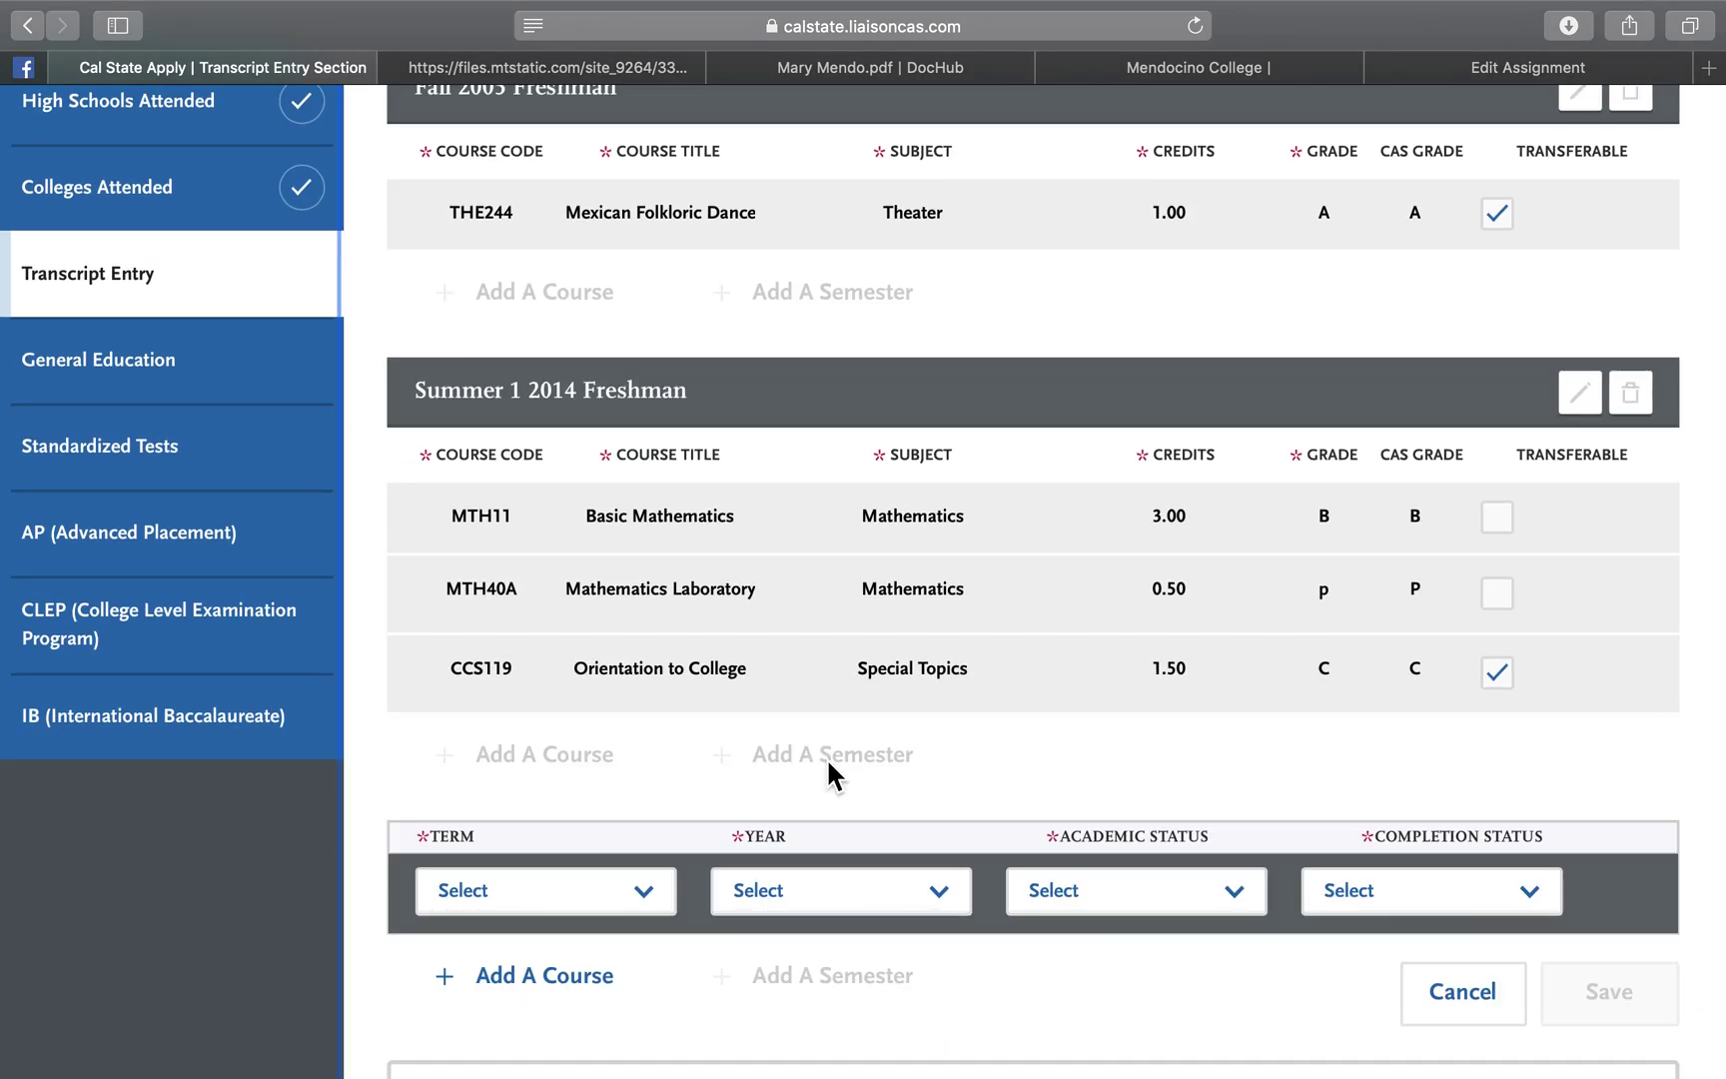
{"action": "scroll", "coordinate": [827, 757], "scroll_direction": "down", "scroll_amount": 3}
{"action": "left_click", "coordinate": [638, 680]}
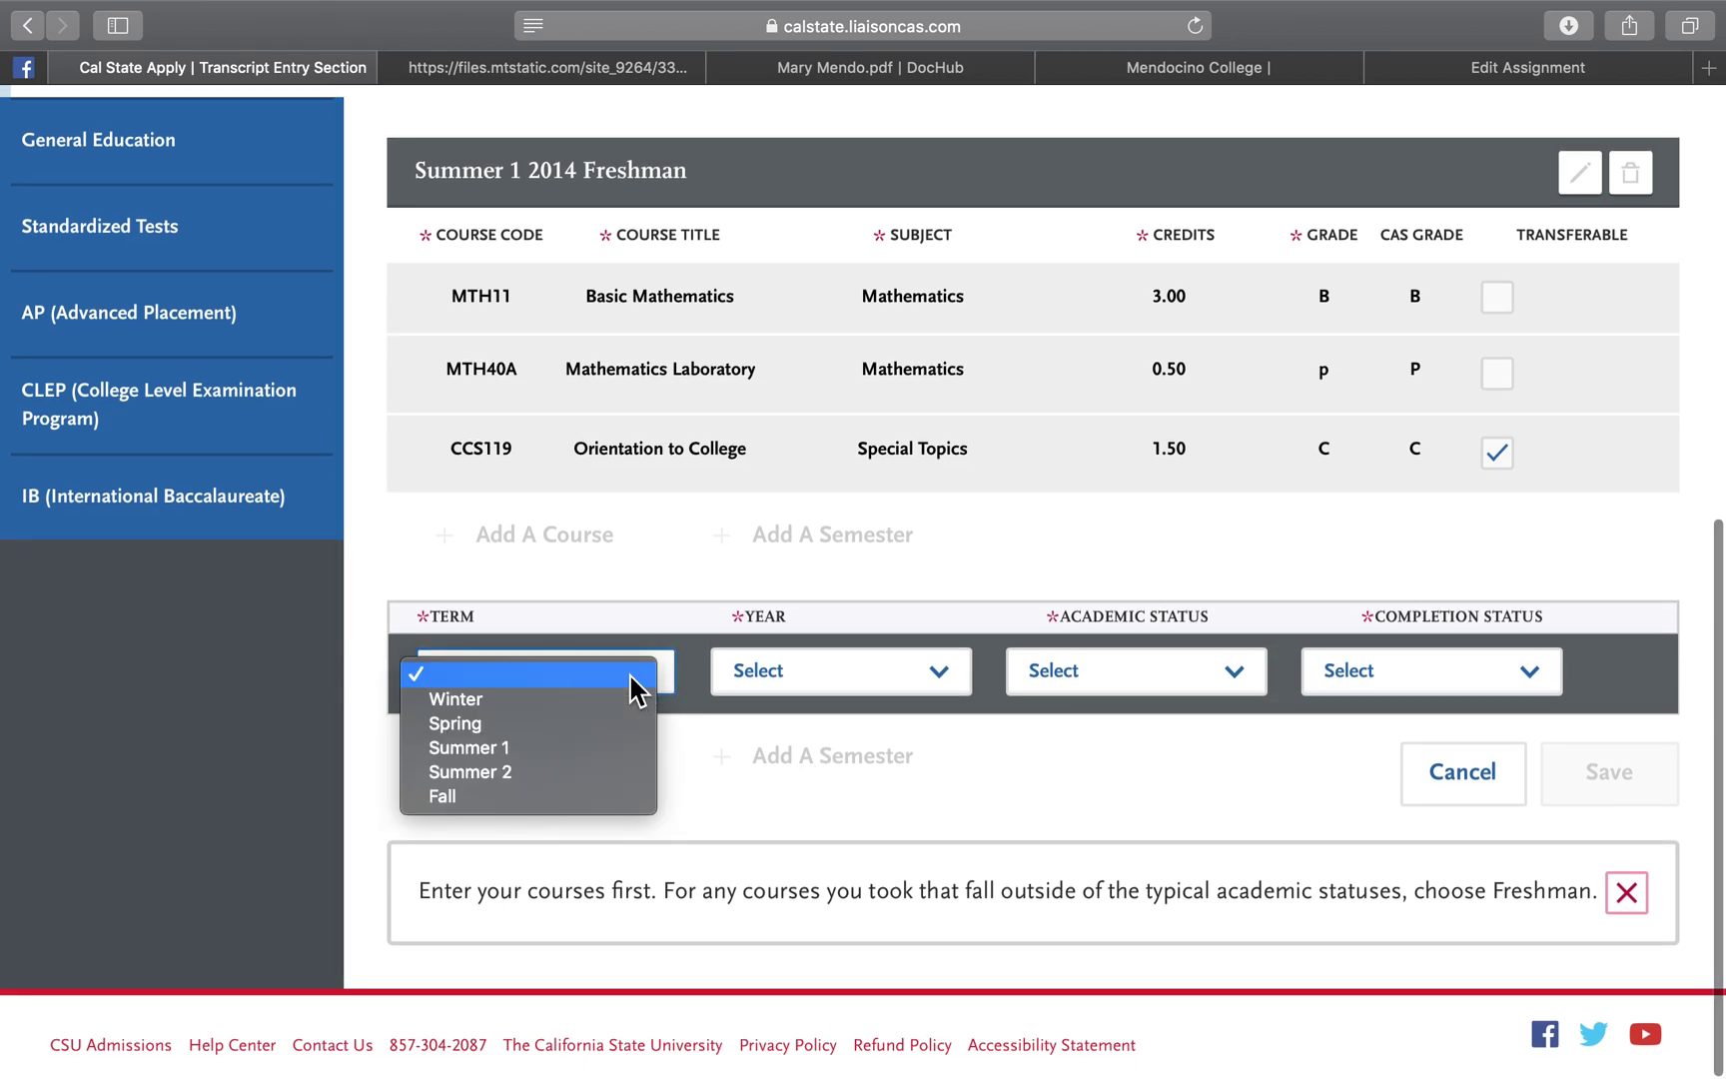
{"action": "left_click", "coordinate": [564, 796]}
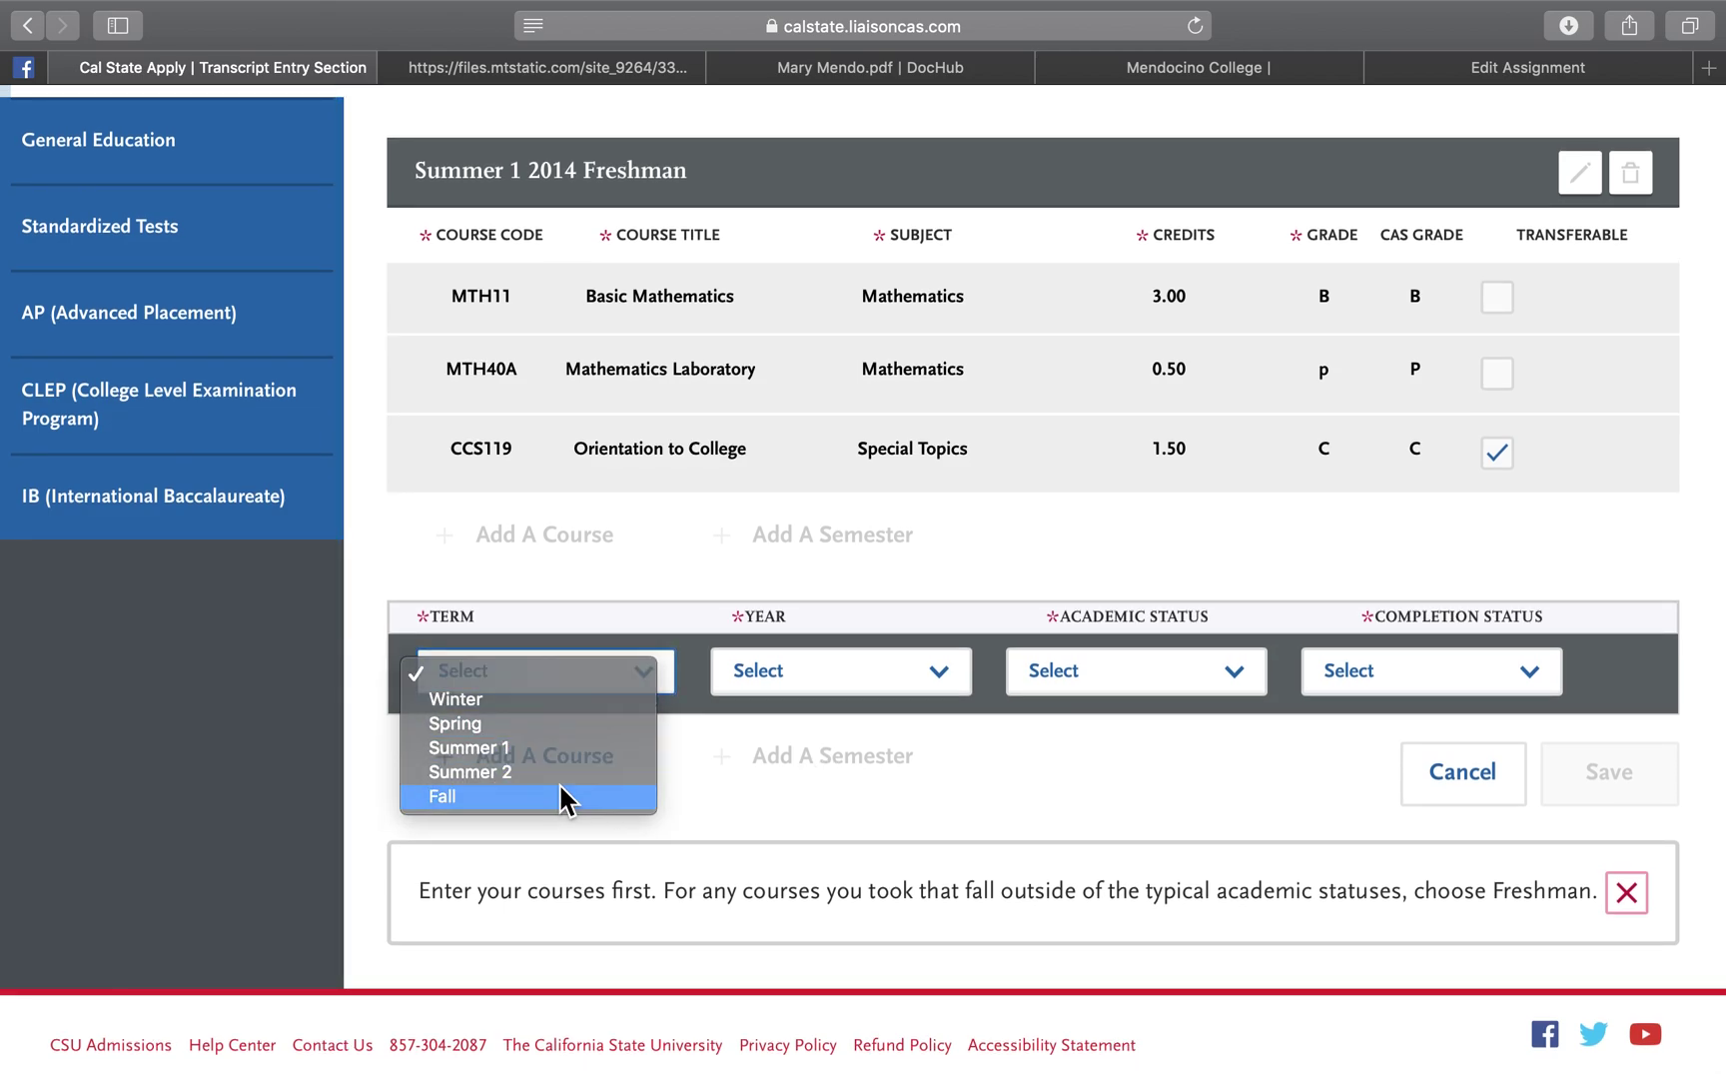
{"action": "left_click", "coordinate": [905, 680]}
{"action": "left_click", "coordinate": [756, 971]}
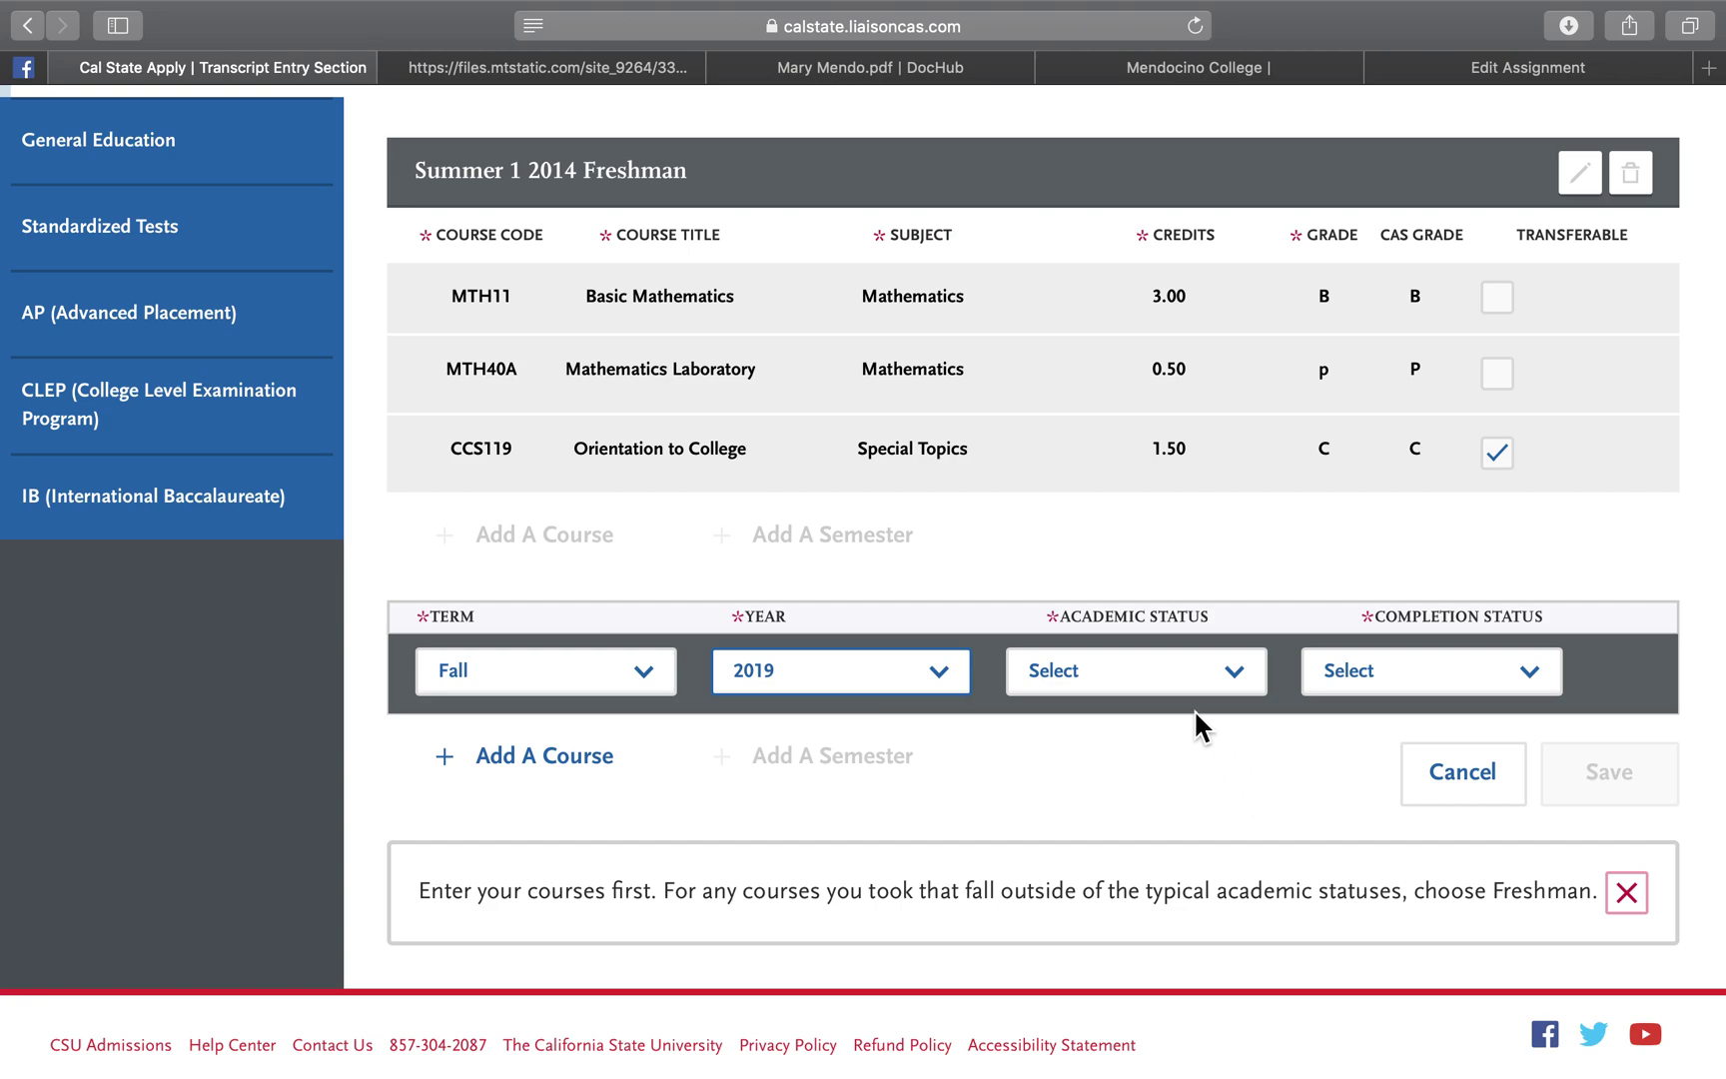
Step: Review all three pages of the DocHub transcript for the cumulative unit notes and the term where sophomore status begins
{"action": "left_click", "coordinate": [896, 70]}
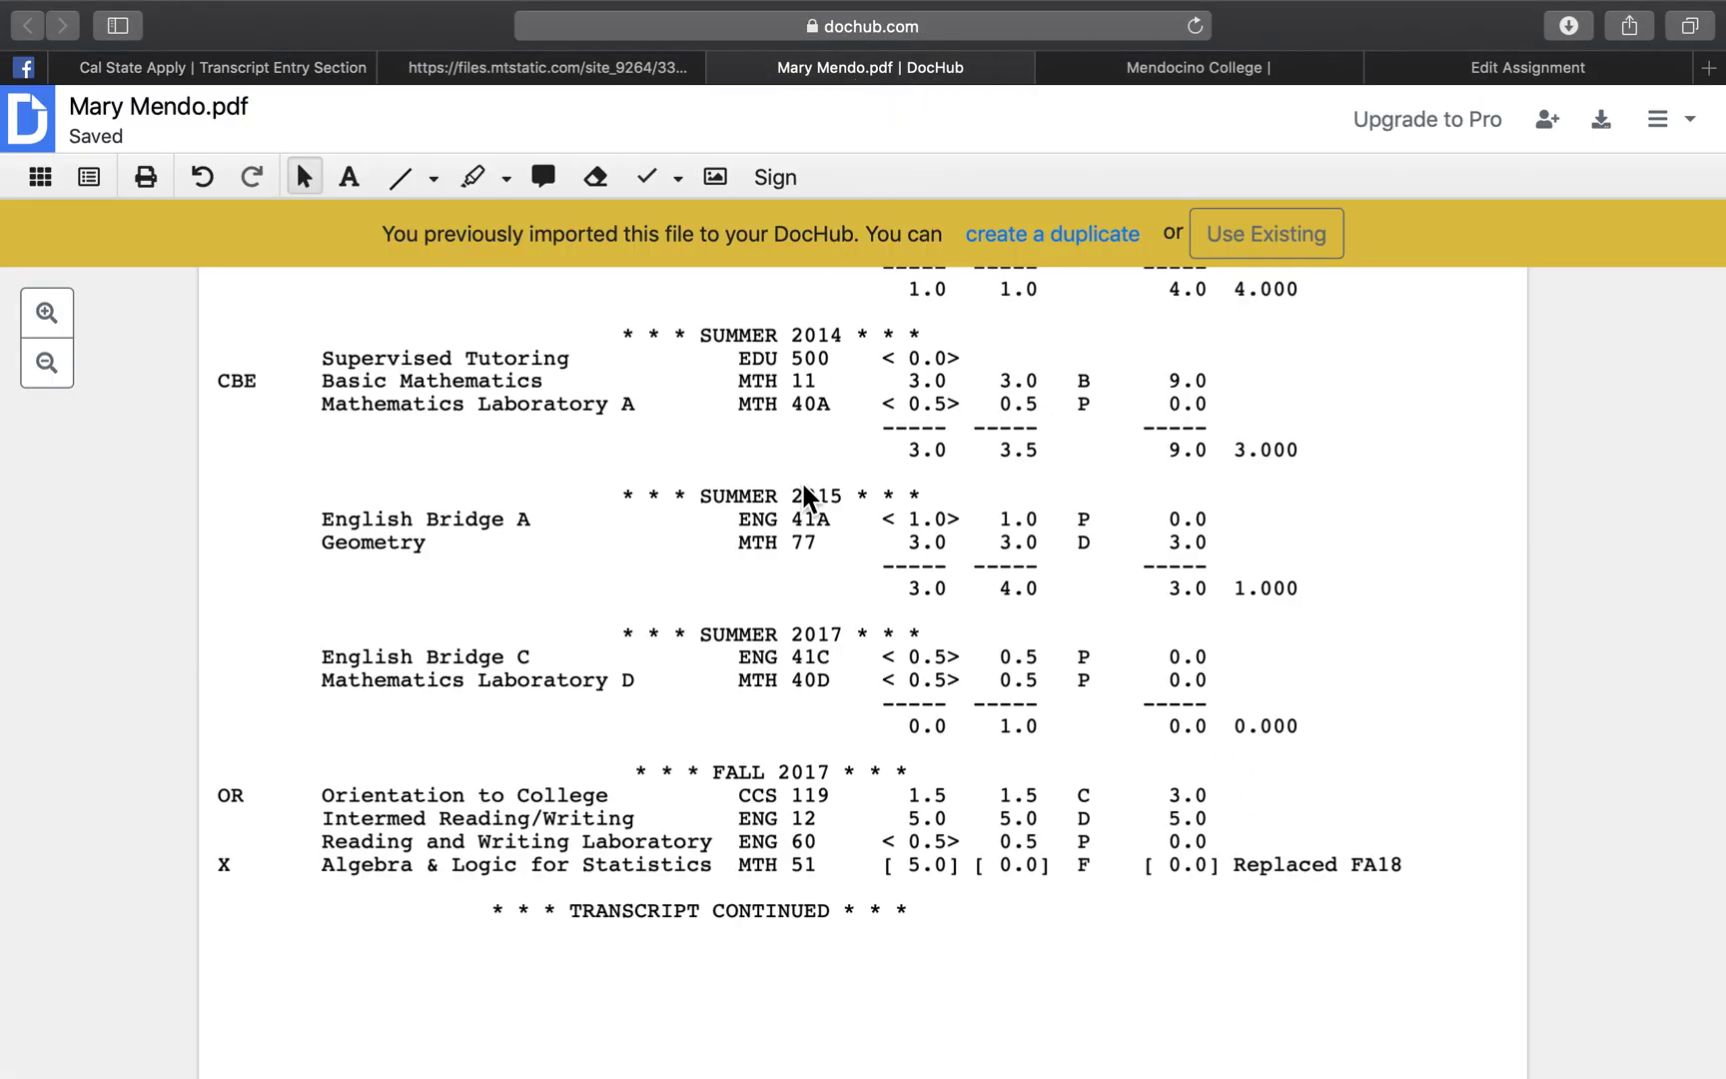
{"action": "scroll", "coordinate": [805, 491], "scroll_direction": "down", "scroll_amount": 15}
{"action": "scroll", "coordinate": [805, 492], "scroll_direction": "down", "scroll_amount": 10}
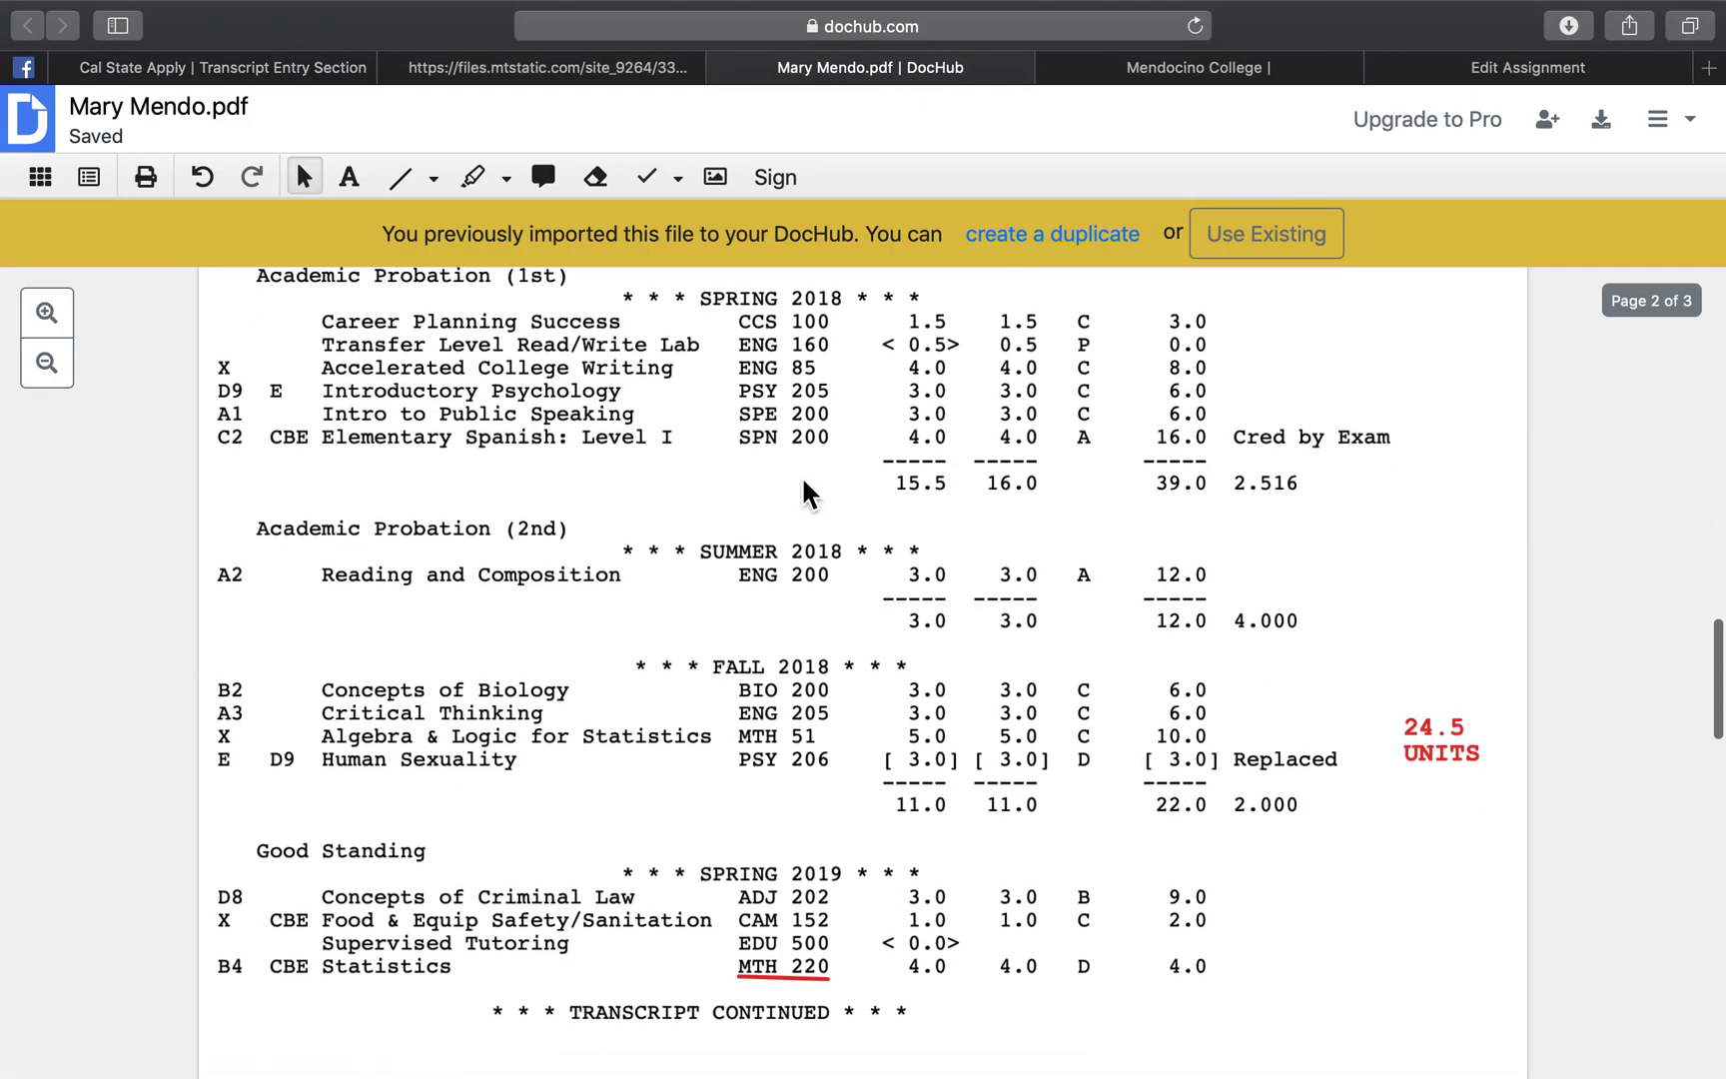
{"action": "scroll", "coordinate": [803, 482], "scroll_direction": "down", "scroll_amount": 6}
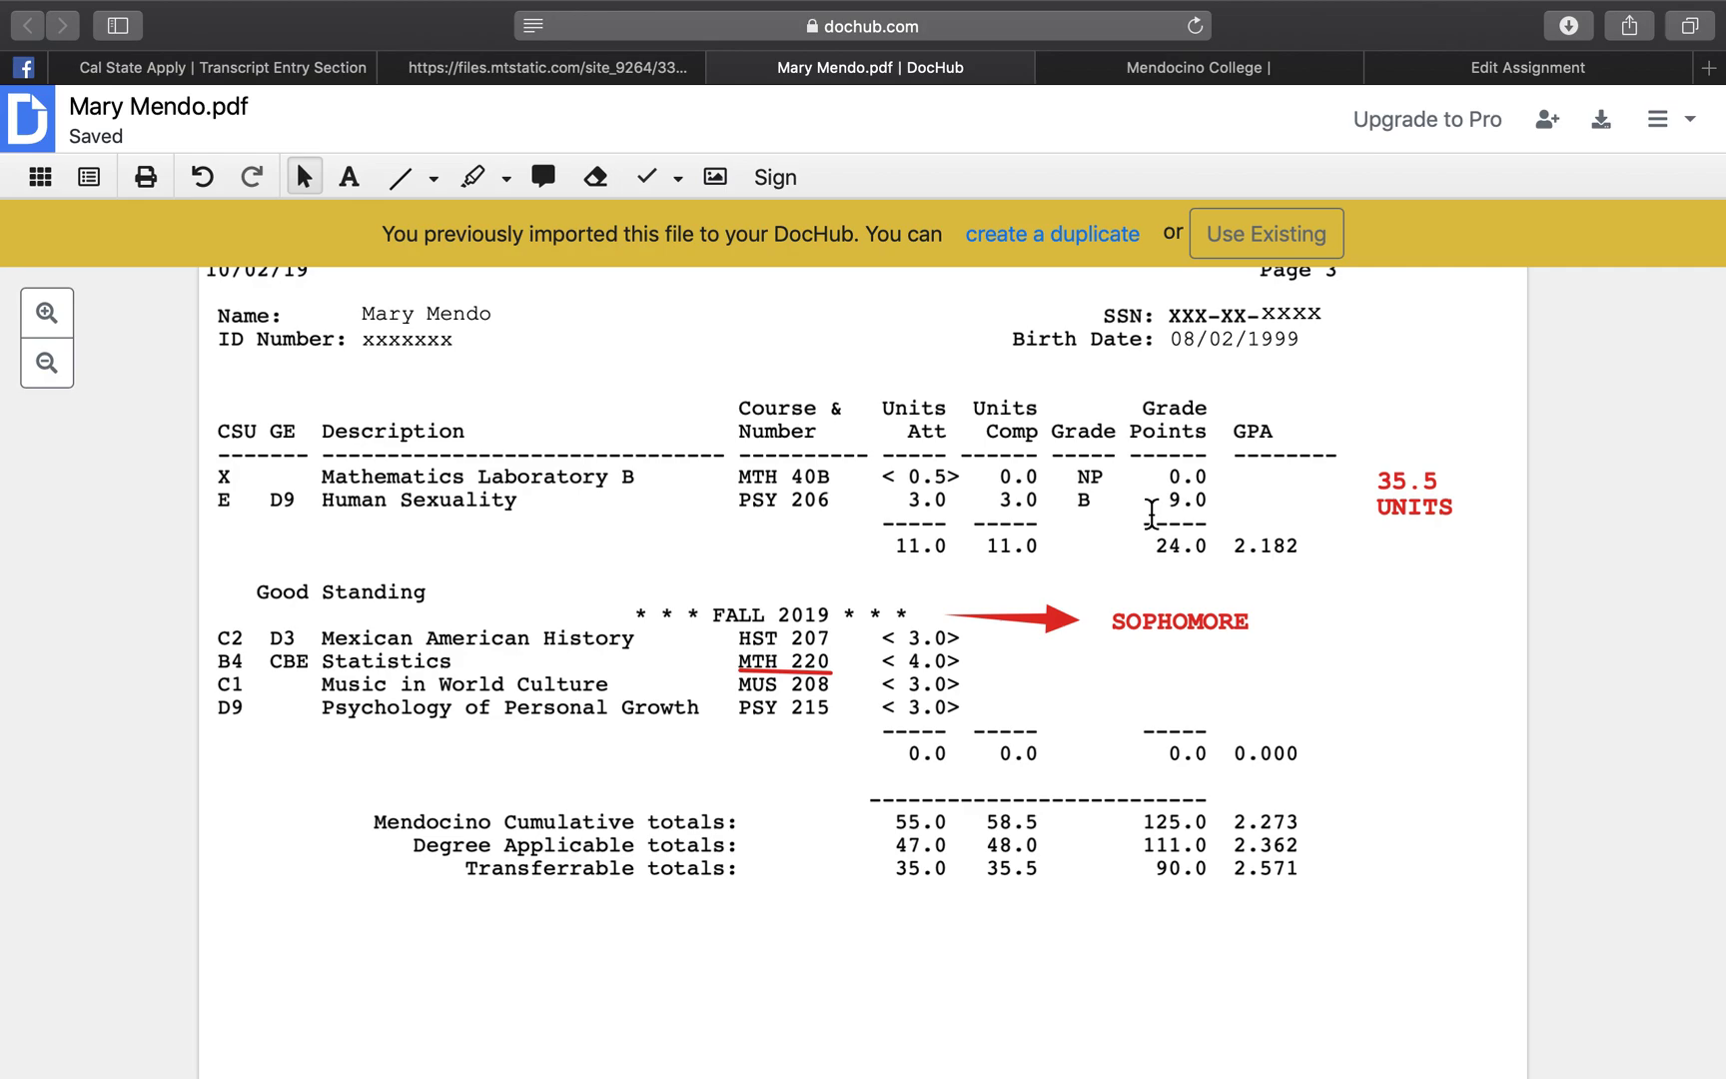
{"action": "scroll", "coordinate": [1151, 514], "scroll_direction": "up", "scroll_amount": 10}
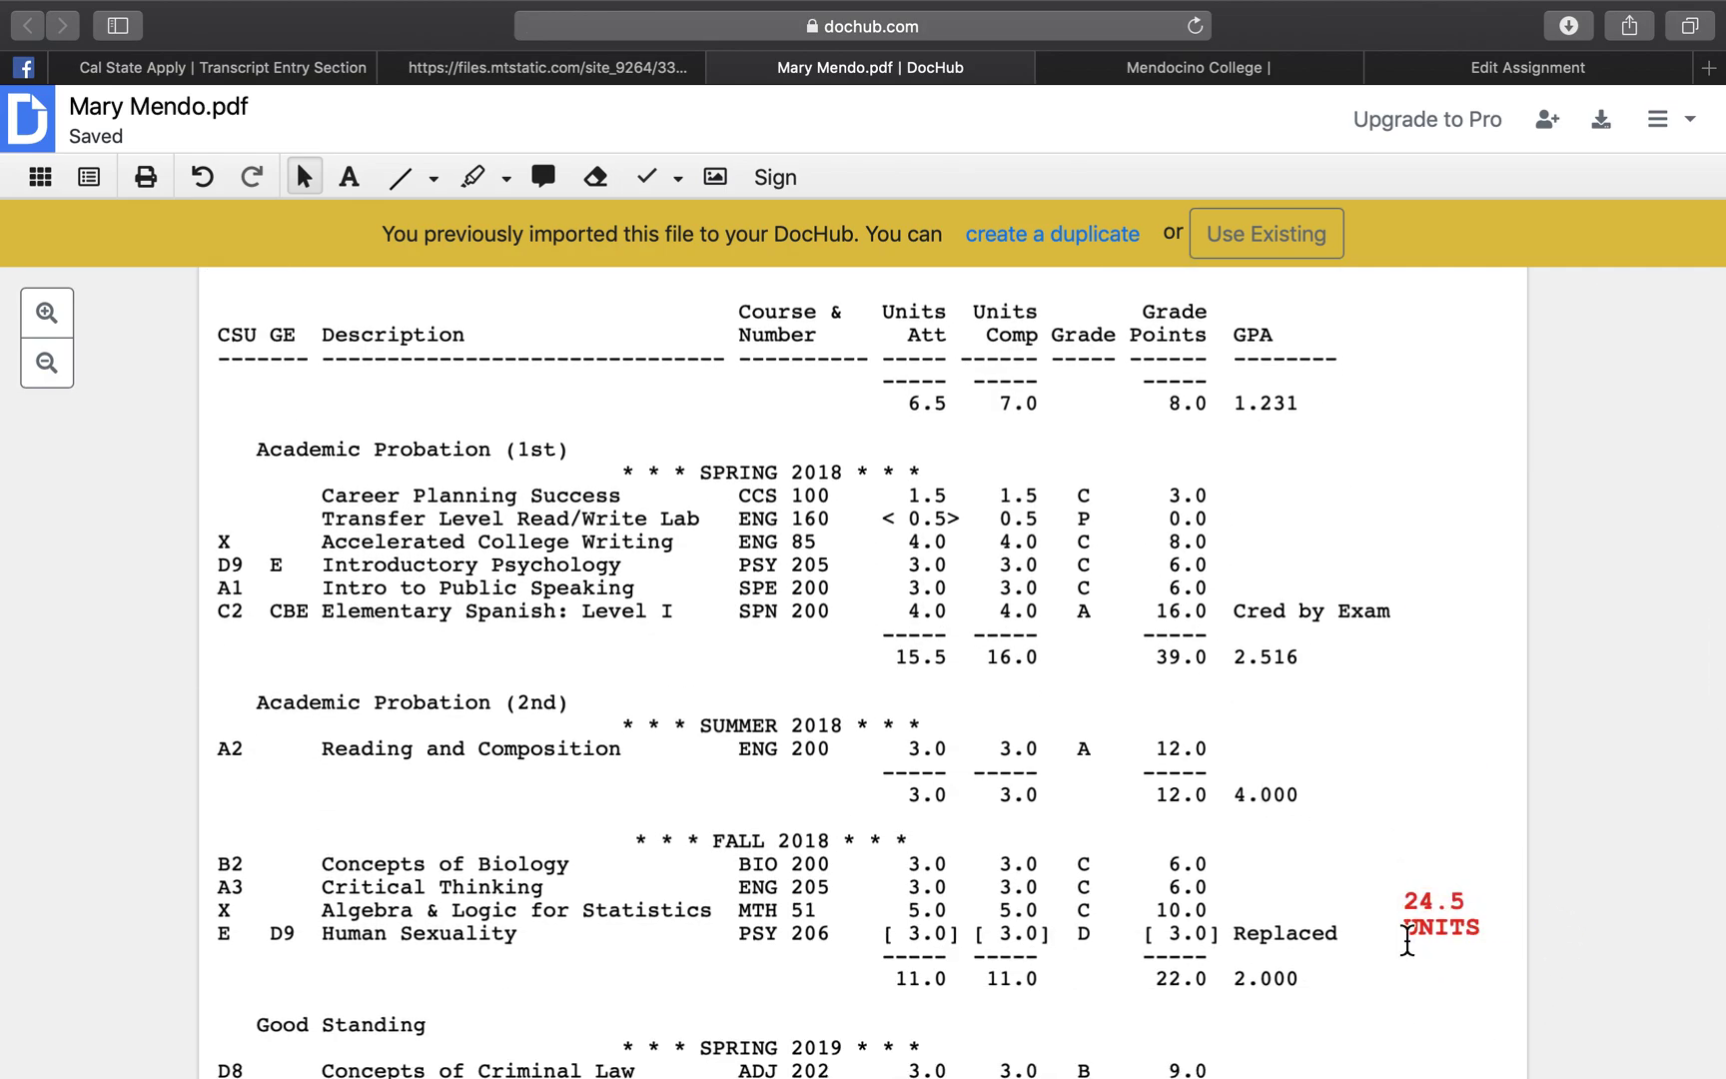
{"action": "left_click", "coordinate": [1458, 914]}
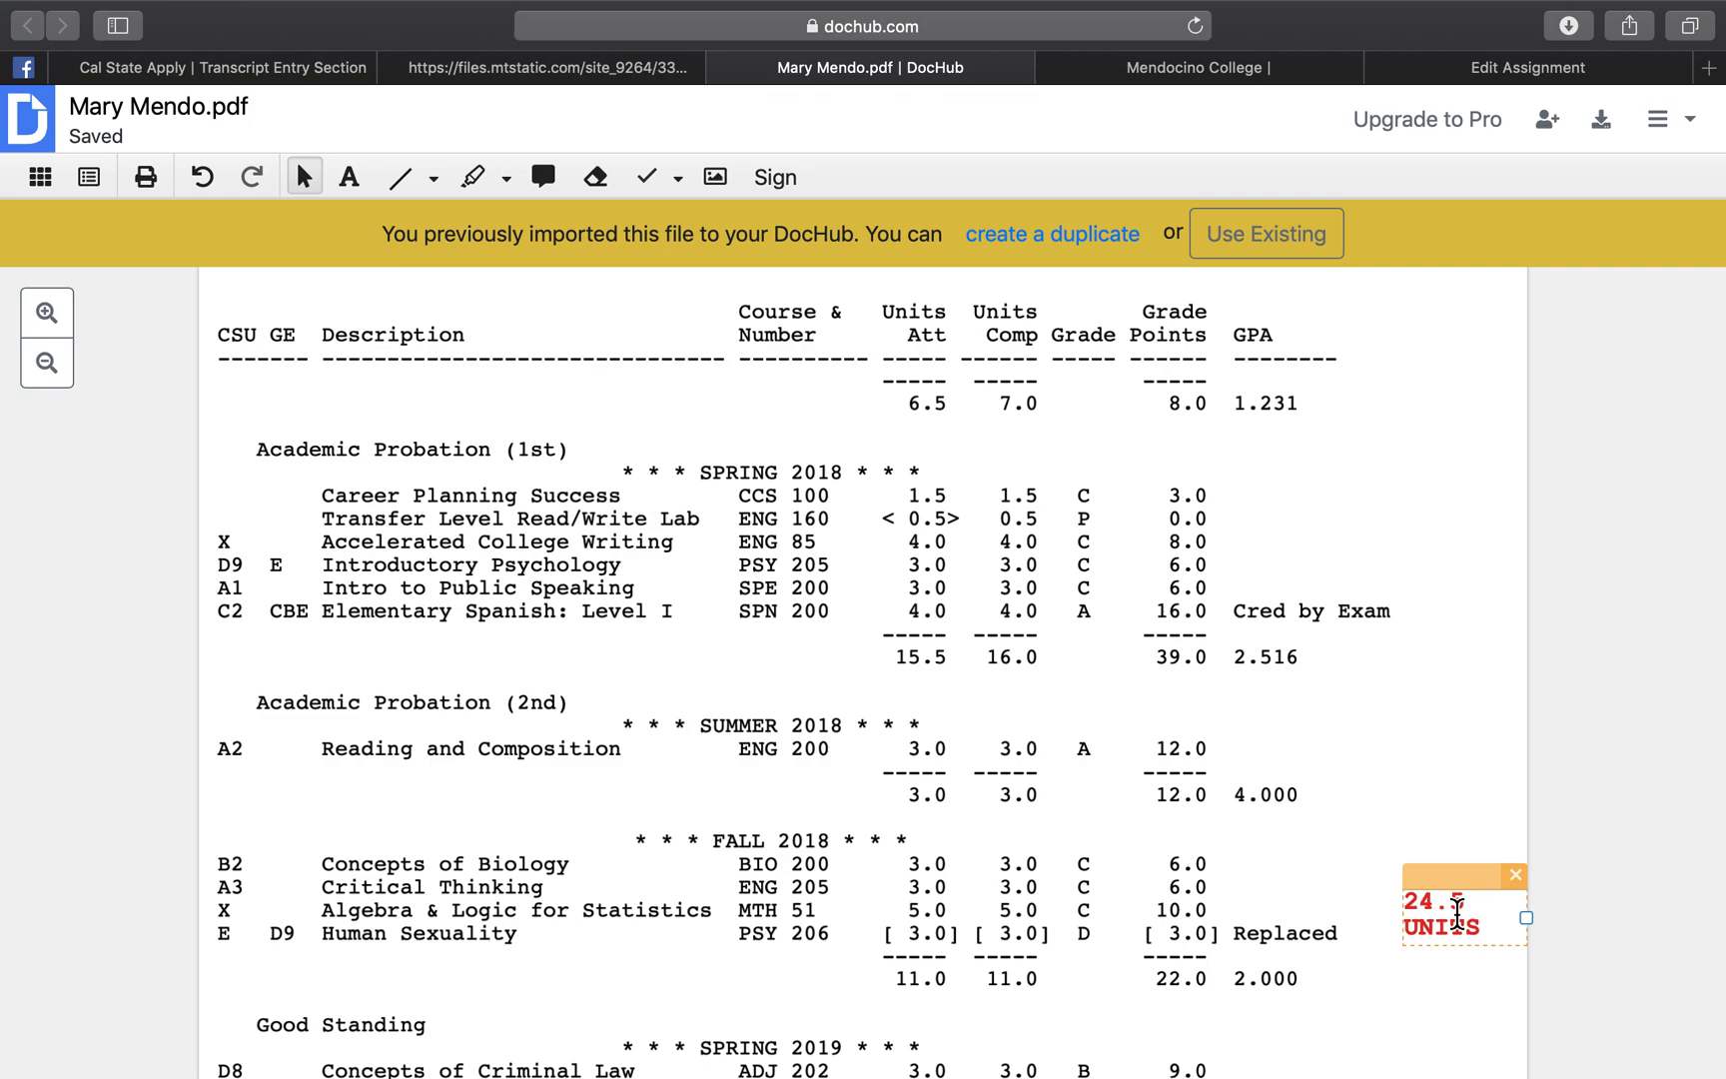
{"action": "left_click", "coordinate": [1308, 835]}
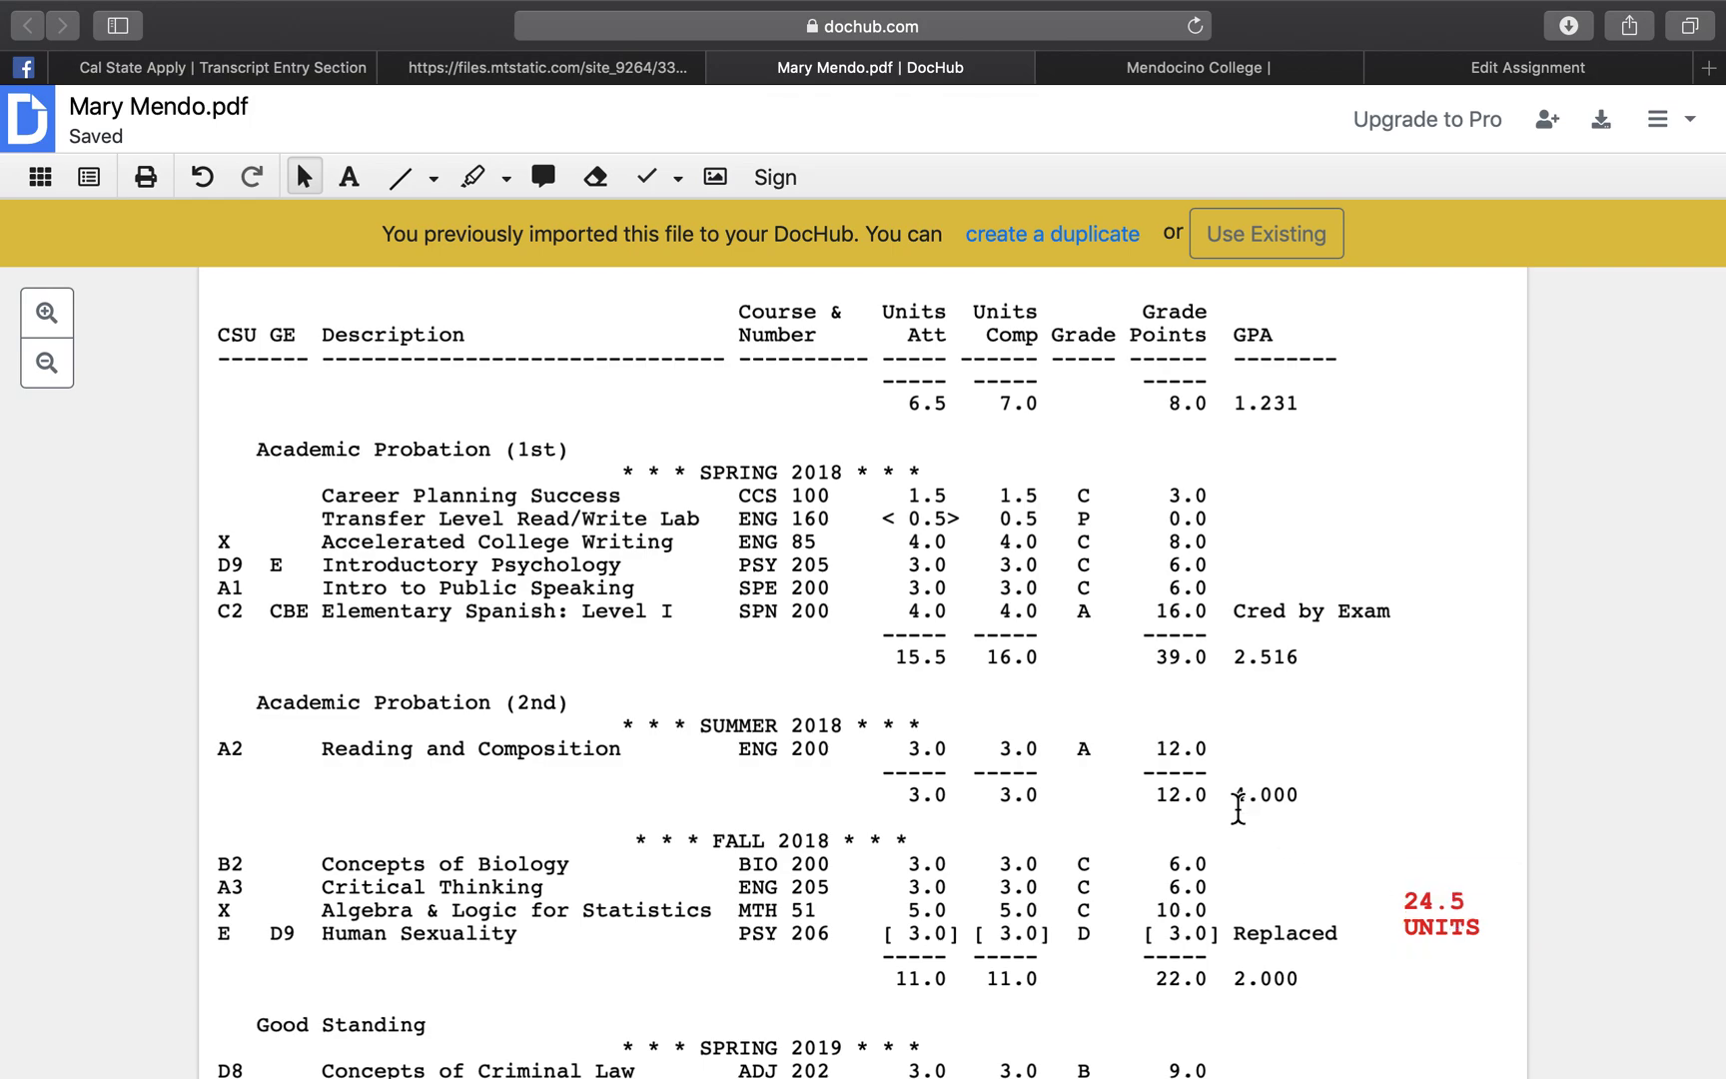
{"action": "scroll", "coordinate": [1120, 827], "scroll_direction": "up", "scroll_amount": 15}
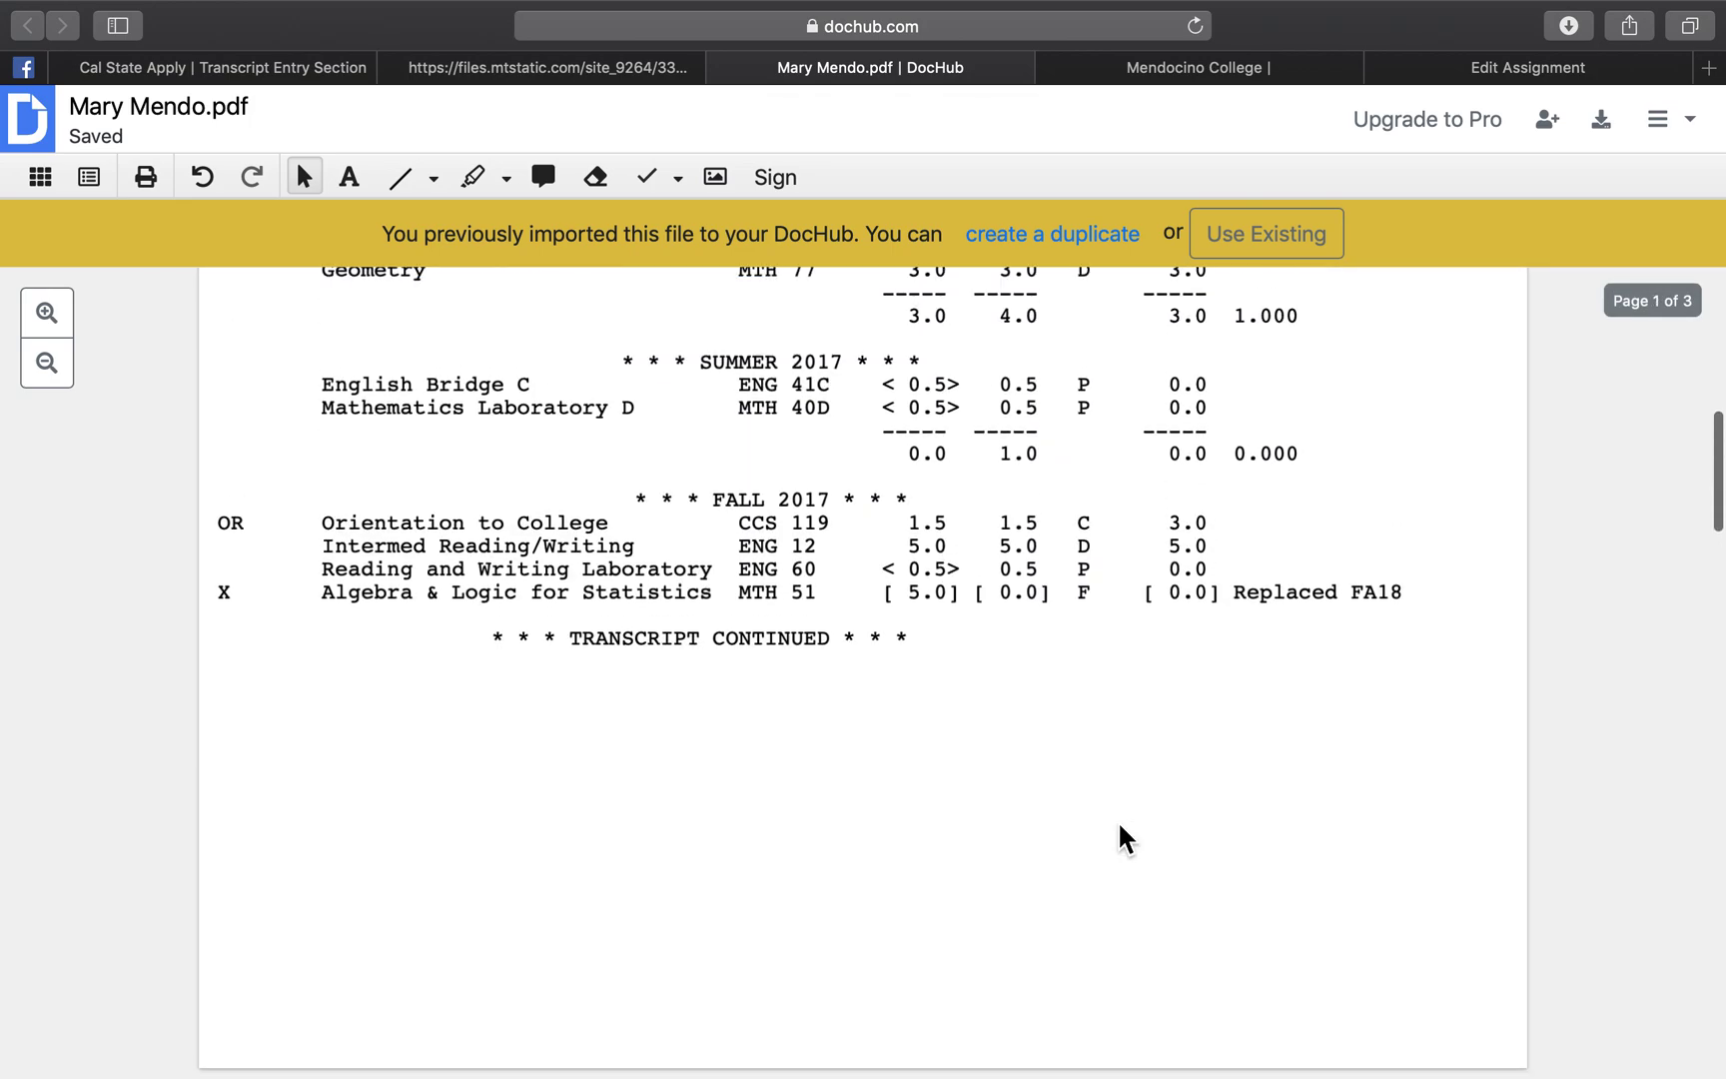
{"action": "scroll", "coordinate": [1121, 838], "scroll_direction": "up", "scroll_amount": 2}
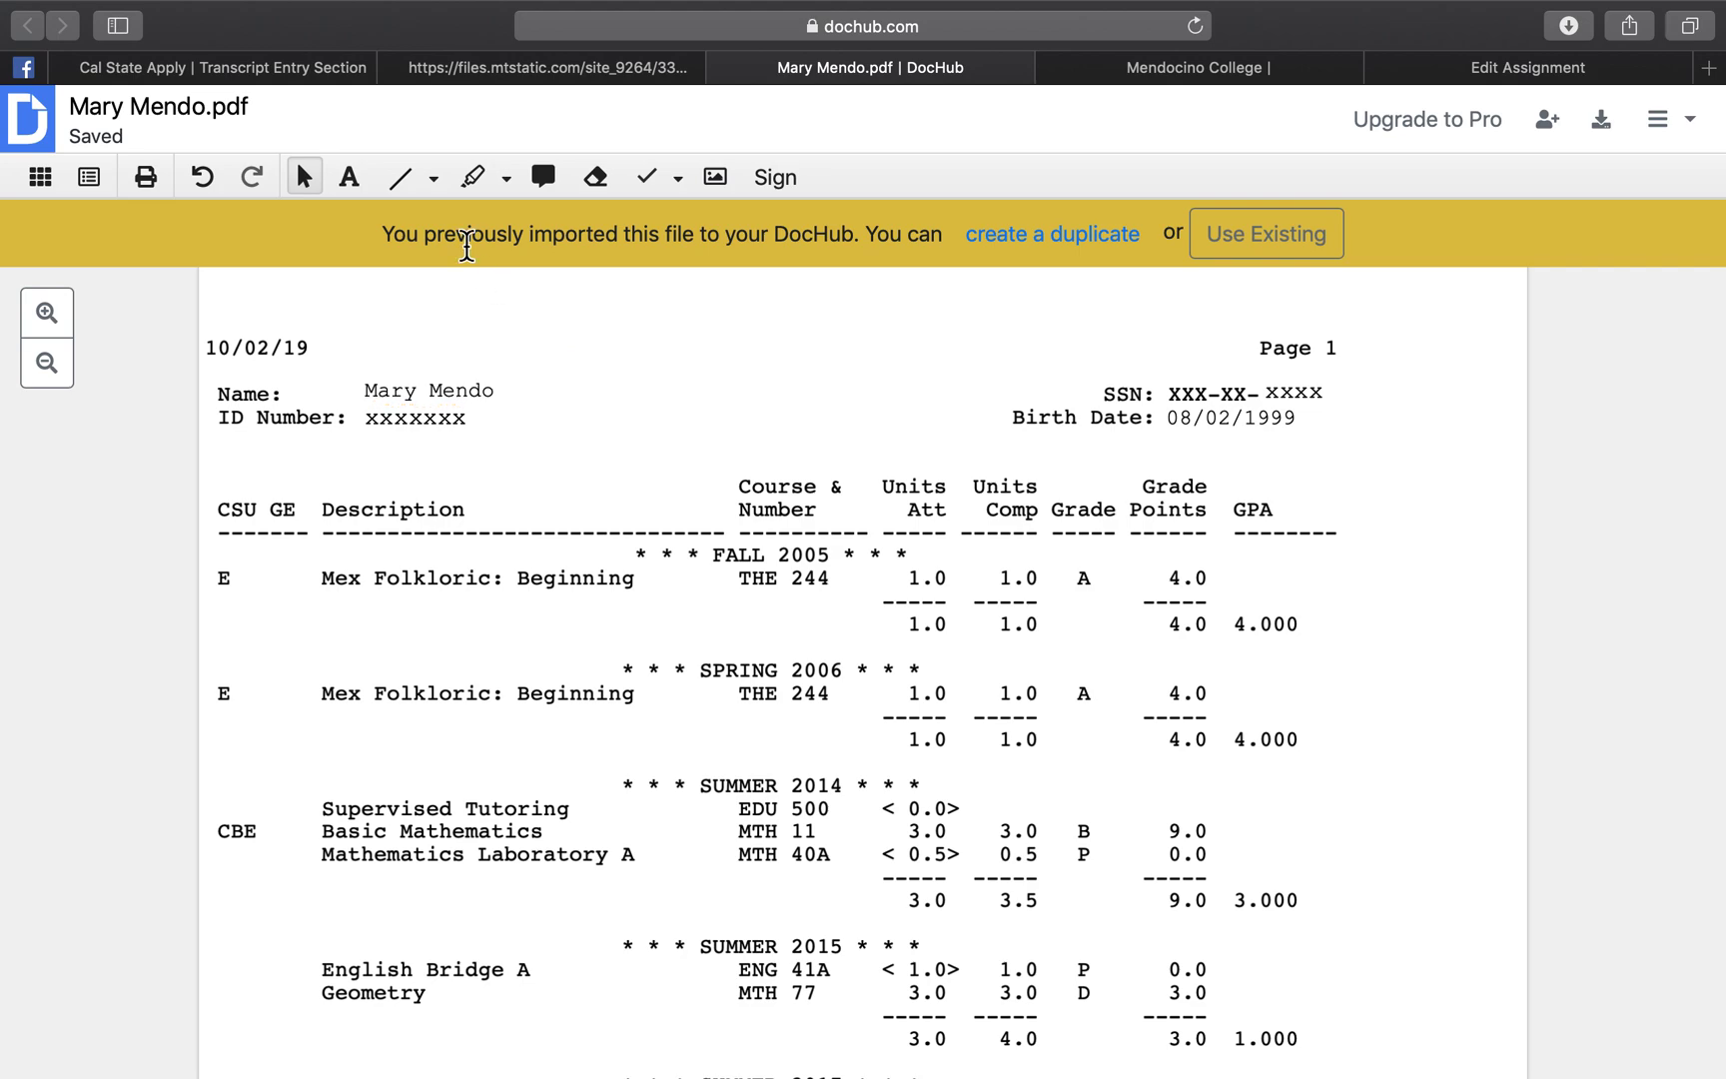
Step: Highlight the course numbers MTH 11 and MTH 40A under Summer 2014 on the transcript
{"action": "left_click", "coordinate": [493, 176]}
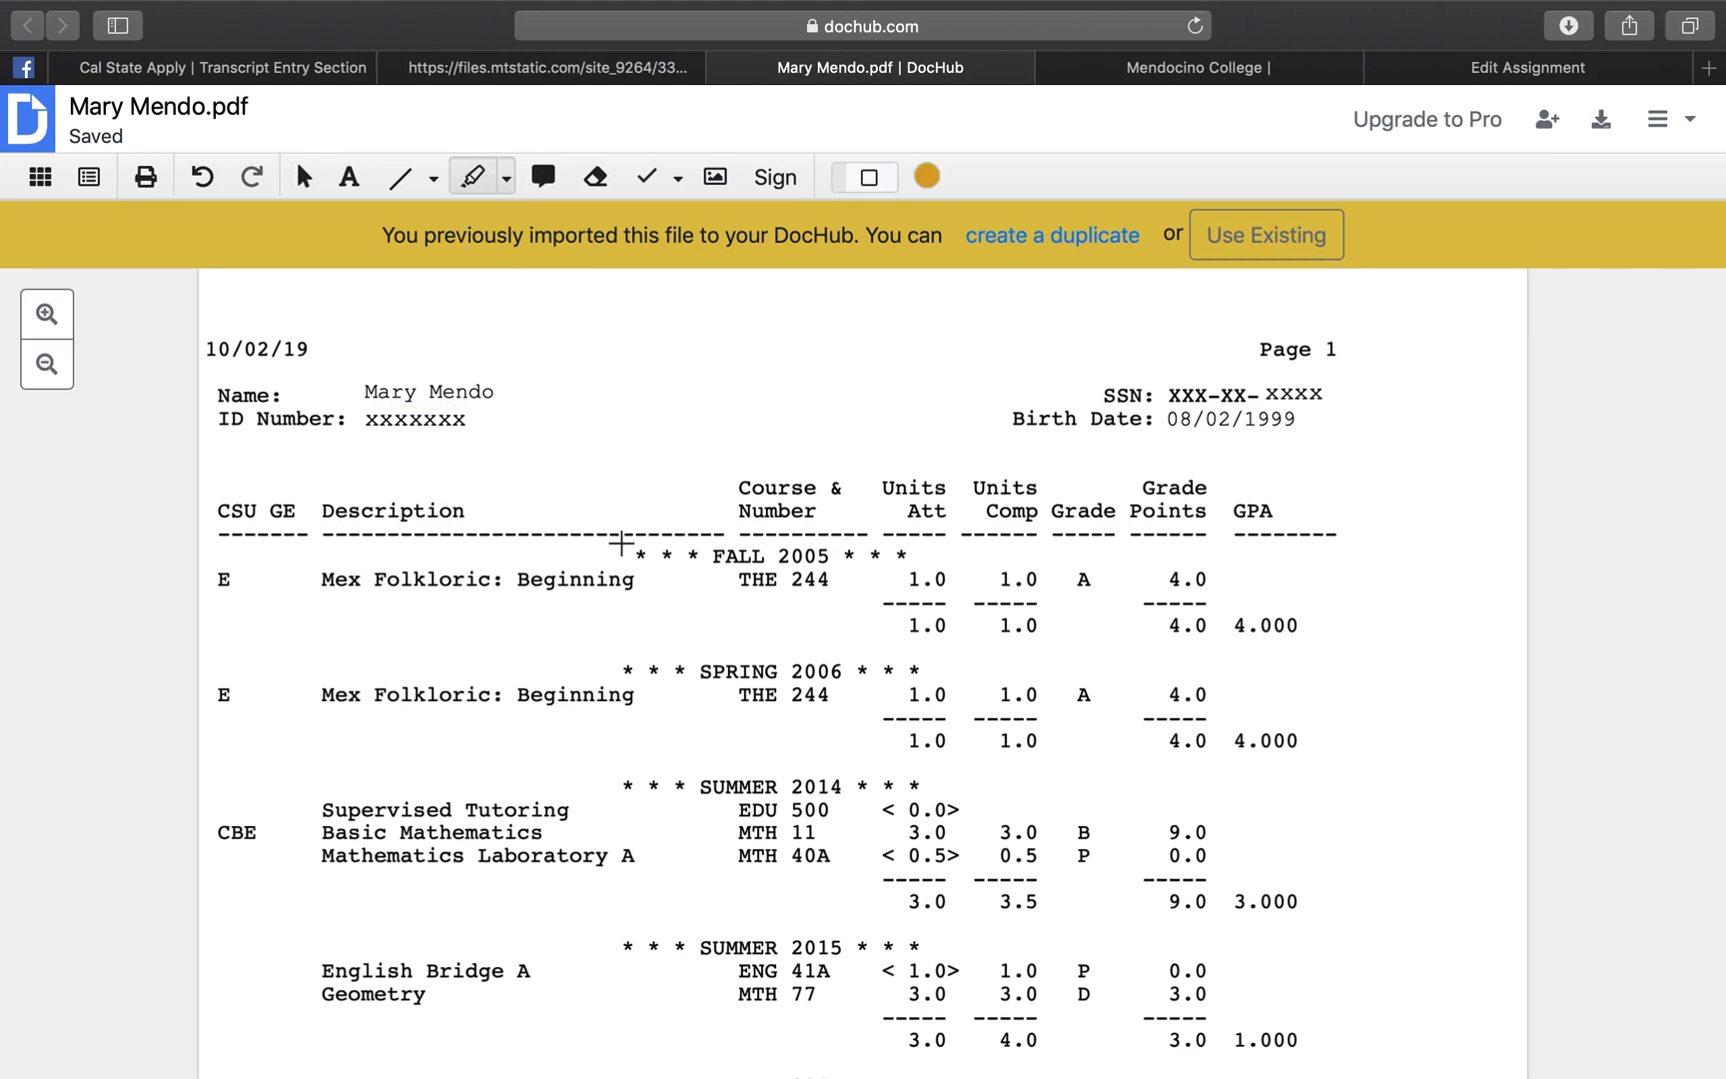
{"action": "left_click_drag", "start_coordinate": [730, 832], "coordinate": [862, 880]}
{"action": "scroll", "coordinate": [865, 879], "scroll_direction": "down", "scroll_amount": 5}
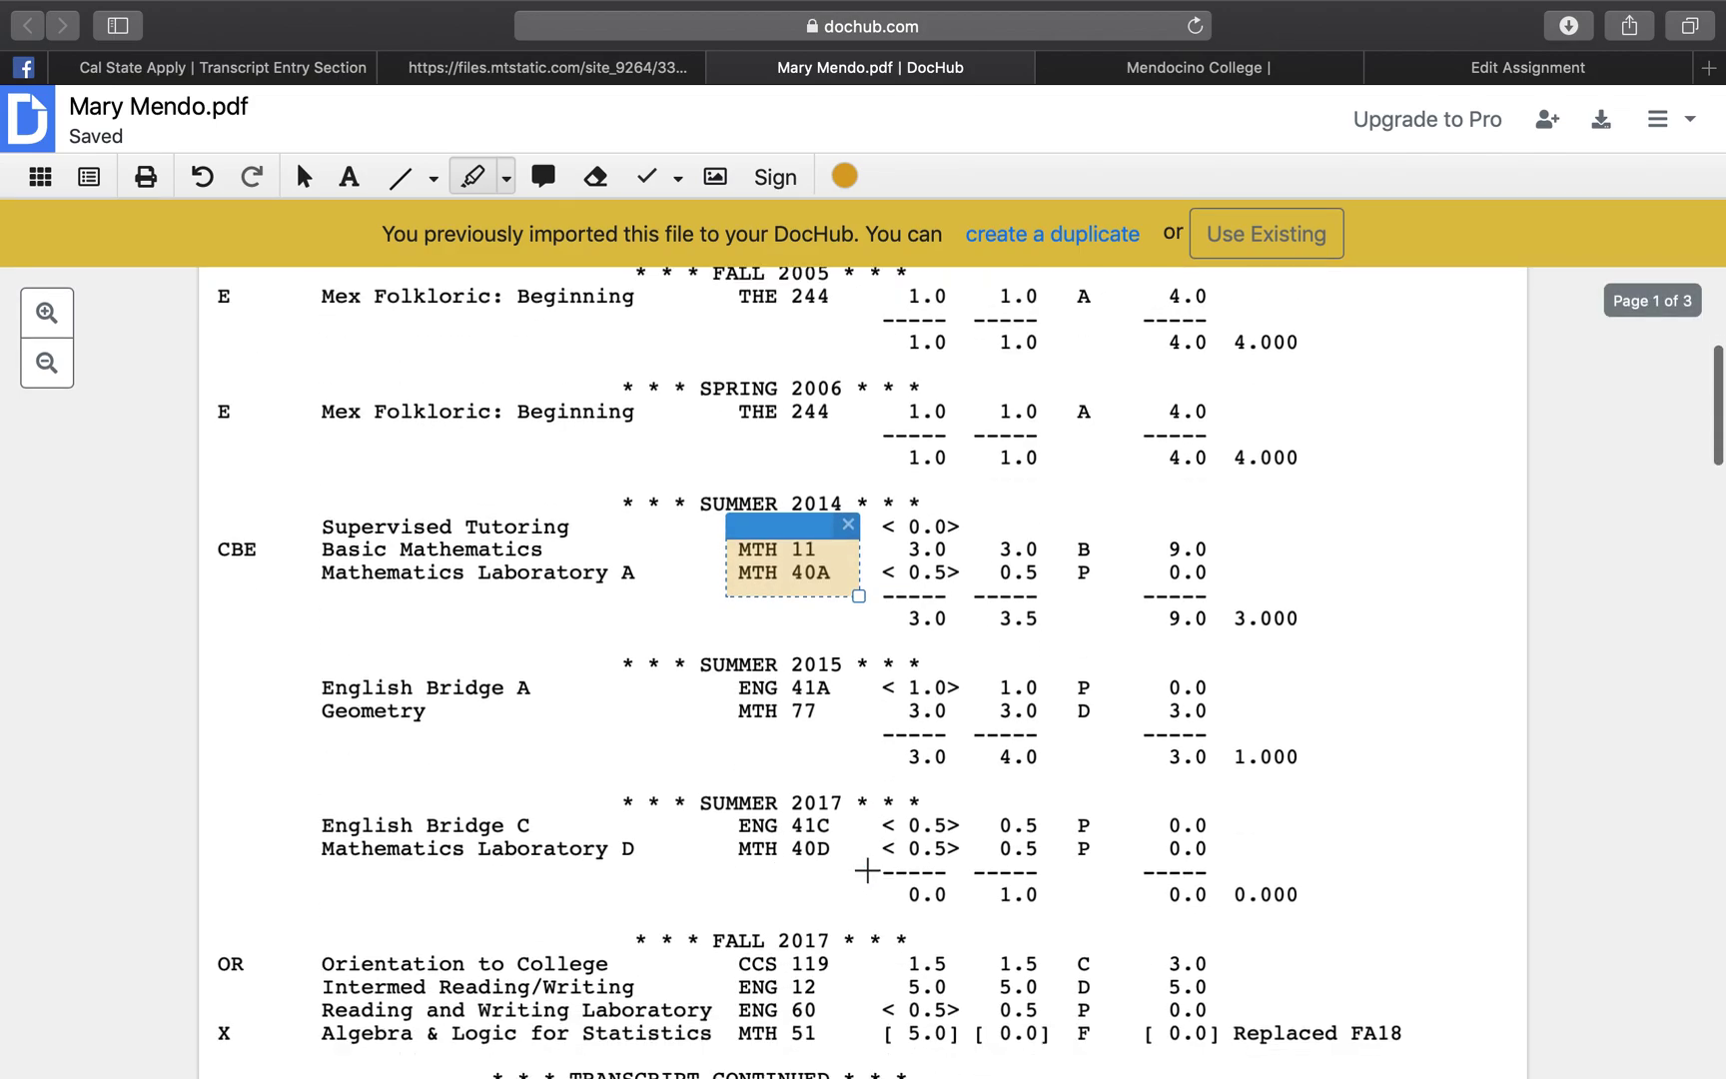
{"action": "left_click", "coordinate": [865, 805]}
Step: Highlight the course numbers ENG 41A and MTH 77 under Summer 2015, and ENG 41C and MTH 40D under Summer 2017
{"action": "left_click_drag", "start_coordinate": [732, 639], "coordinate": [873, 720]}
{"action": "left_click", "coordinate": [874, 761]}
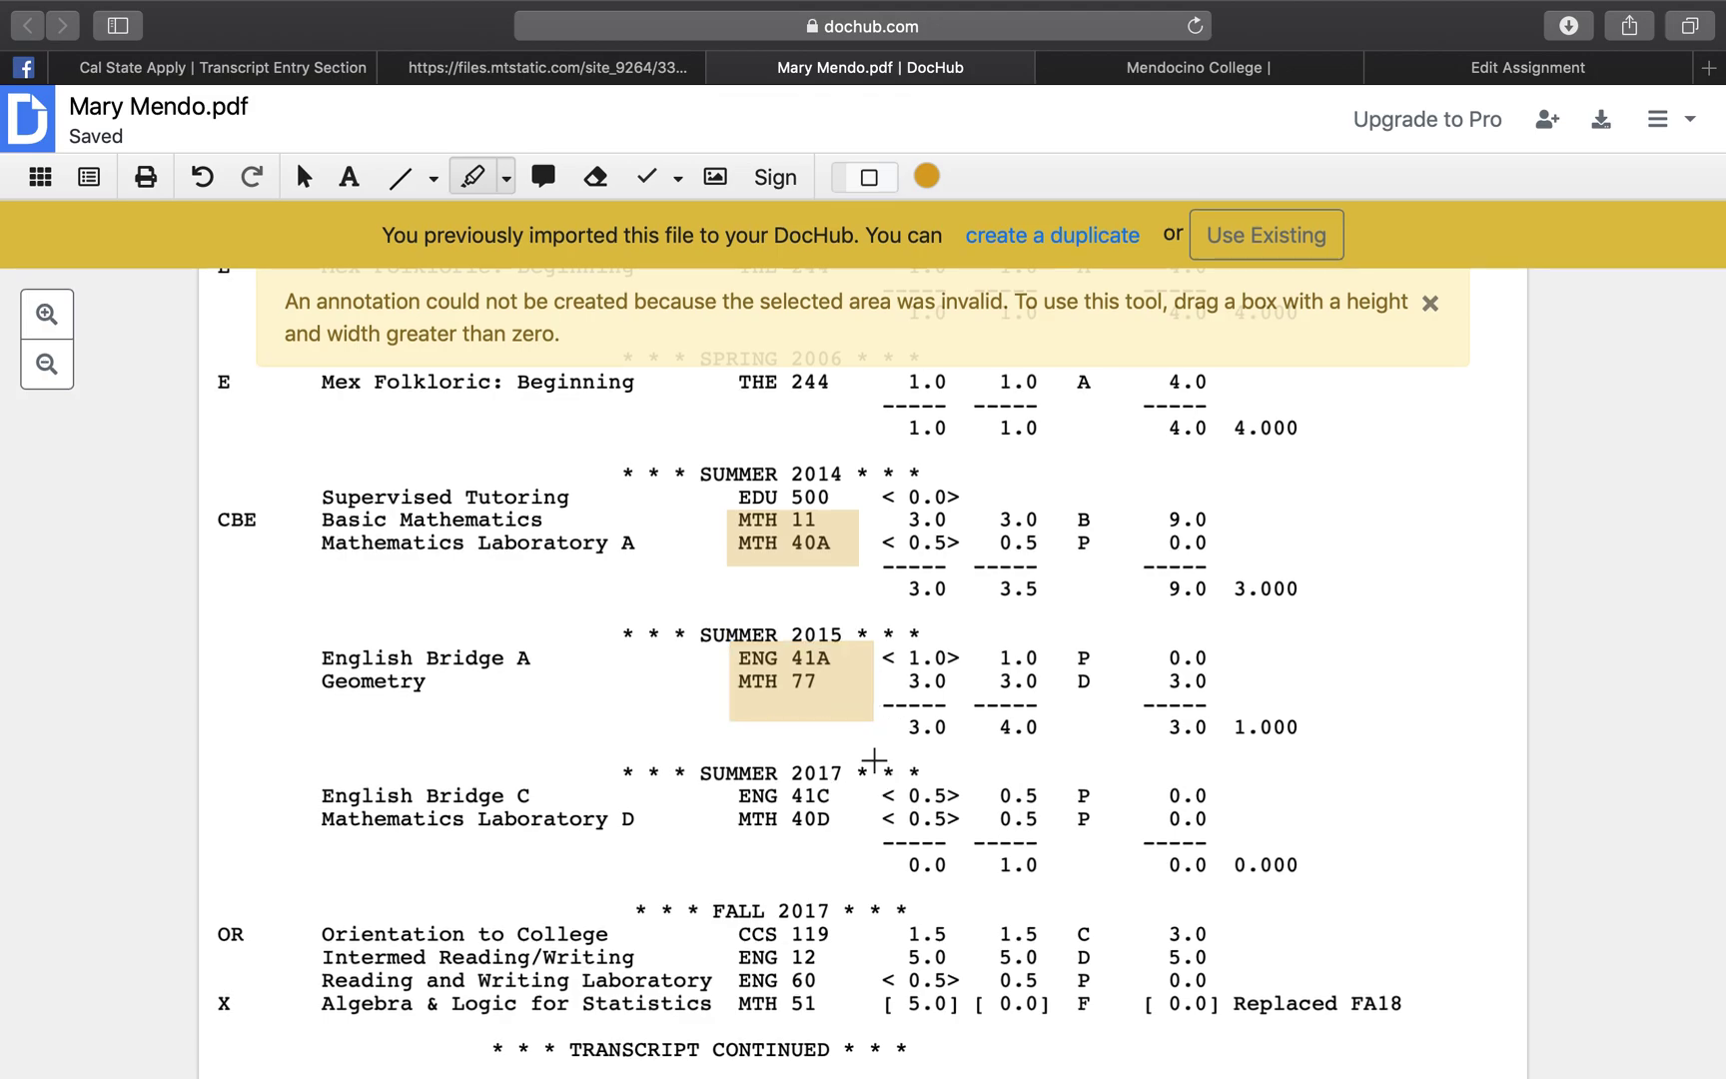
{"action": "left_click_drag", "start_coordinate": [721, 775], "coordinate": [865, 854]}
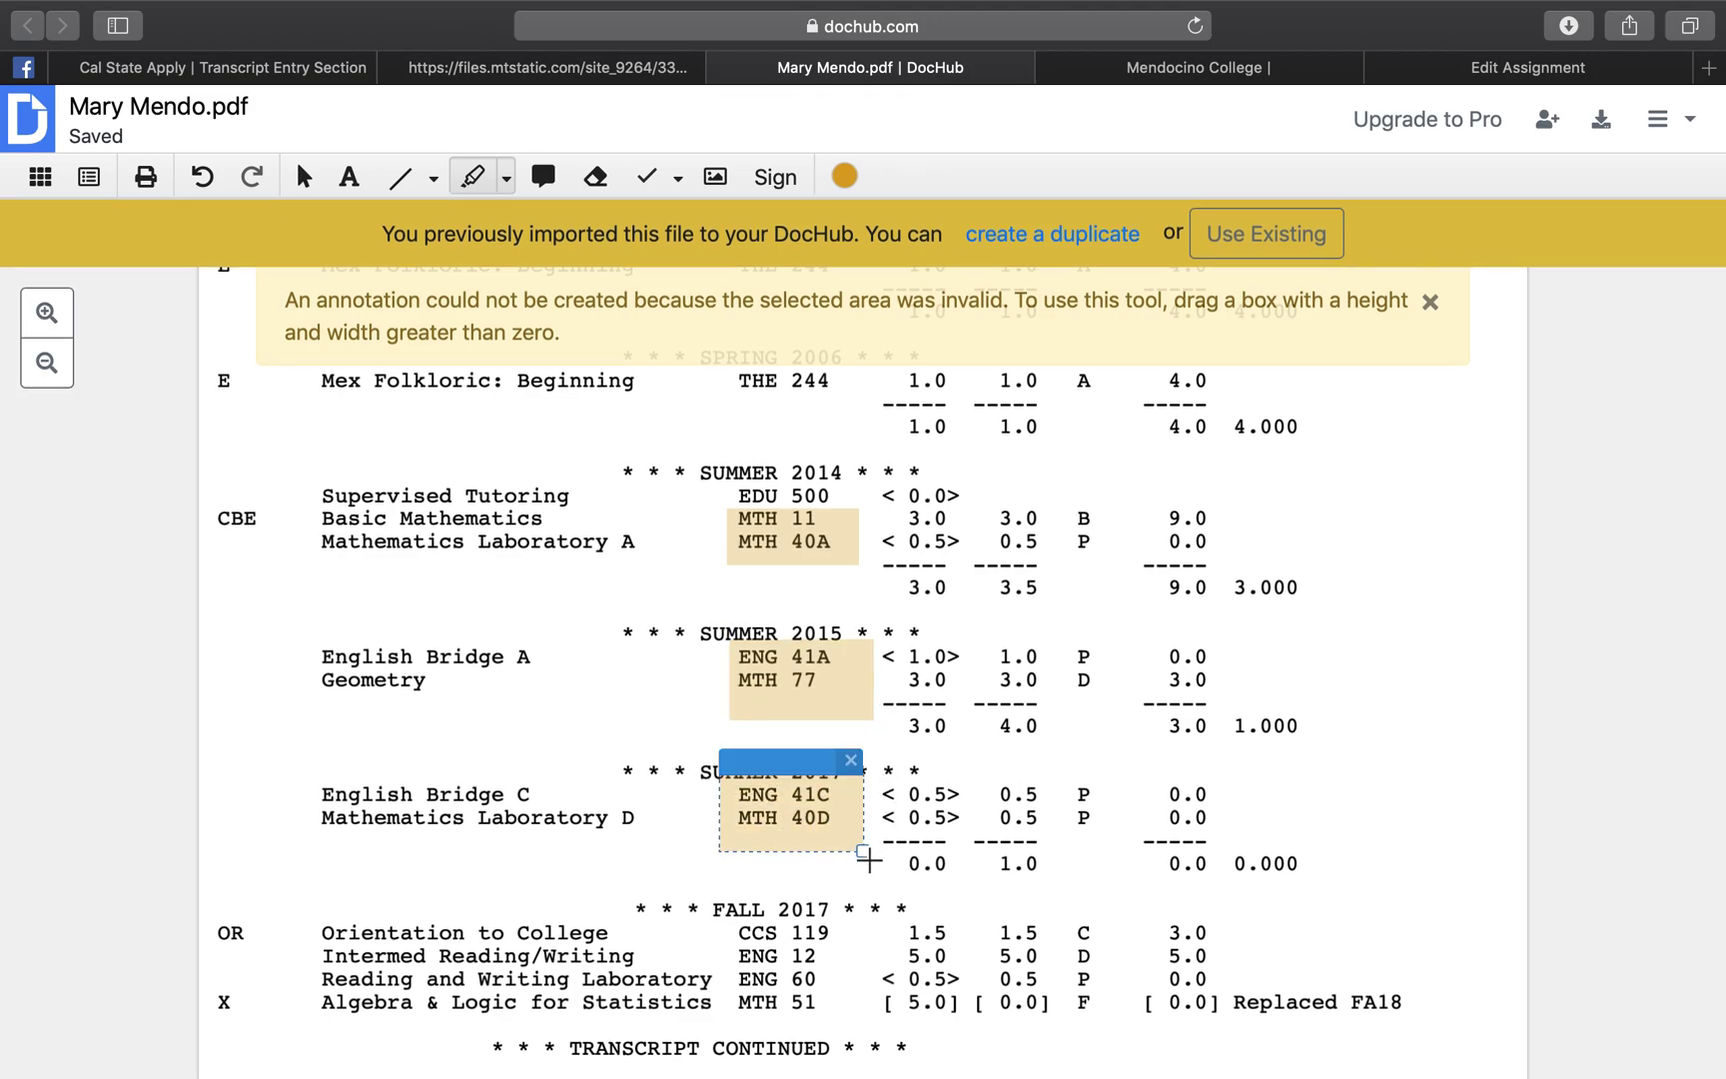
{"action": "left_click", "coordinate": [876, 893]}
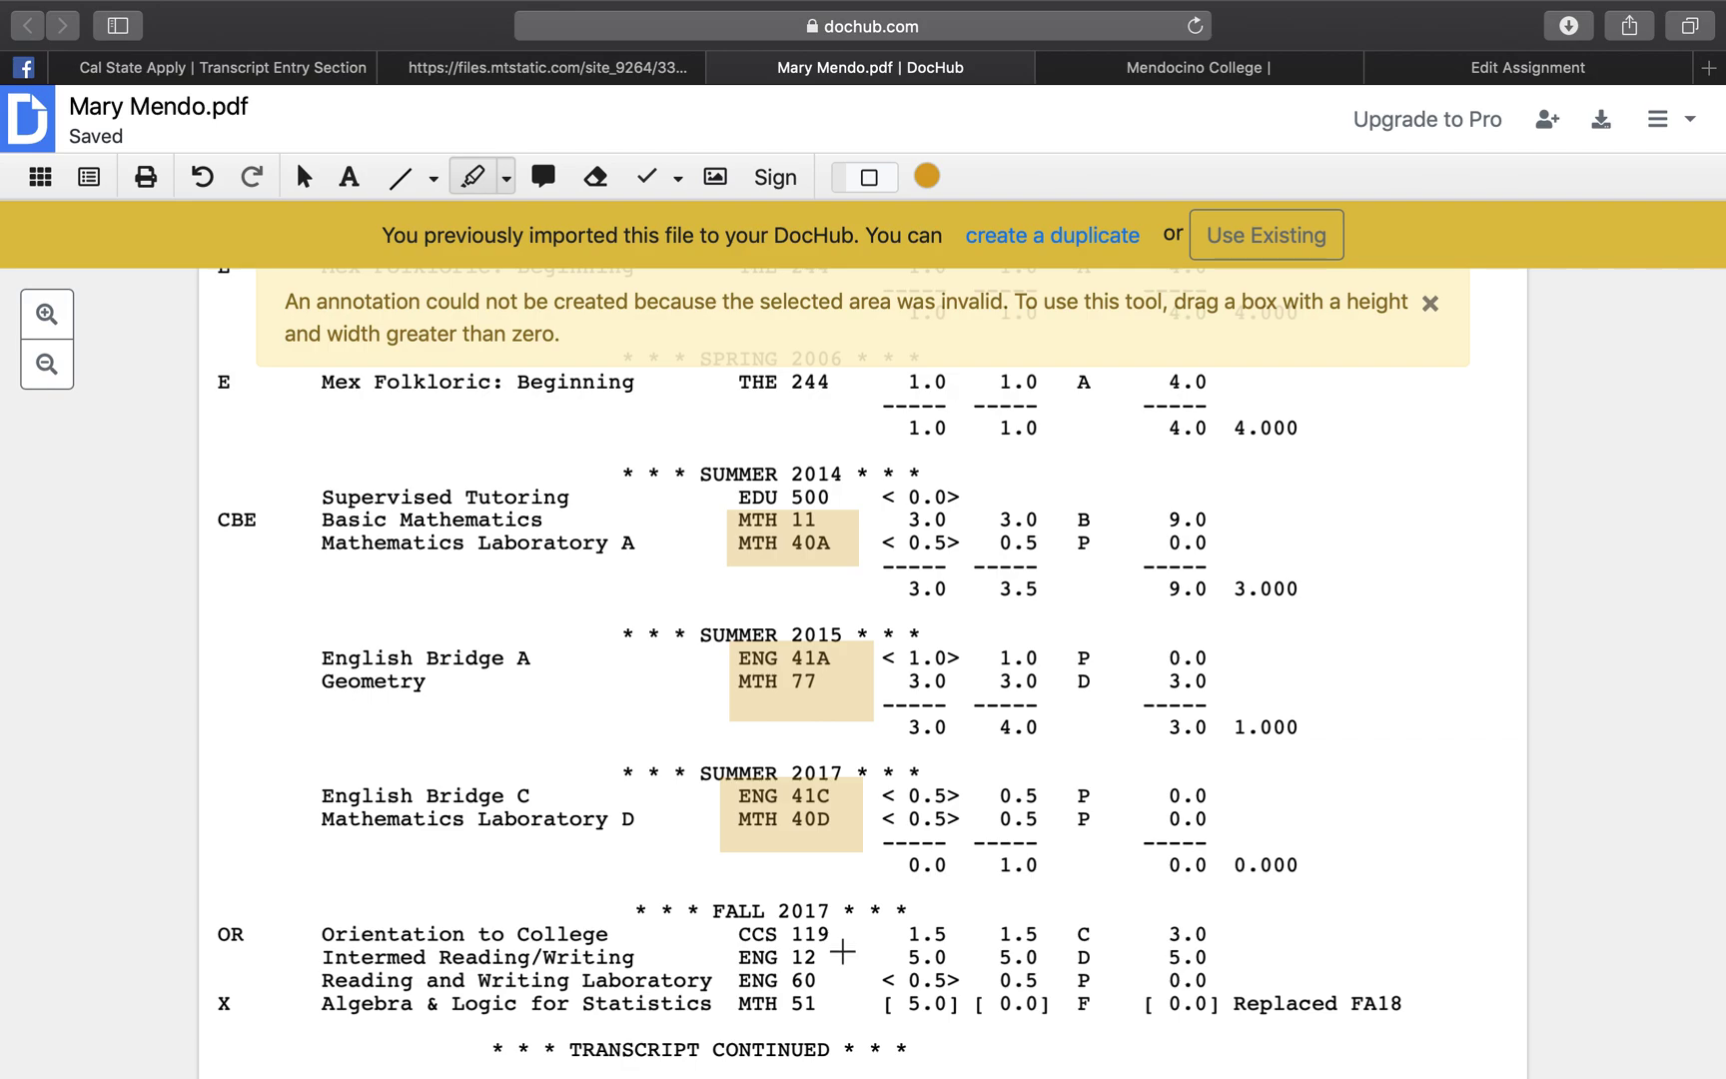
Step: Review the rest of the transcript down to the Fall 2019 courses and the status note beside that term
{"action": "scroll", "coordinate": [899, 899], "scroll_direction": "down", "scroll_amount": 8}
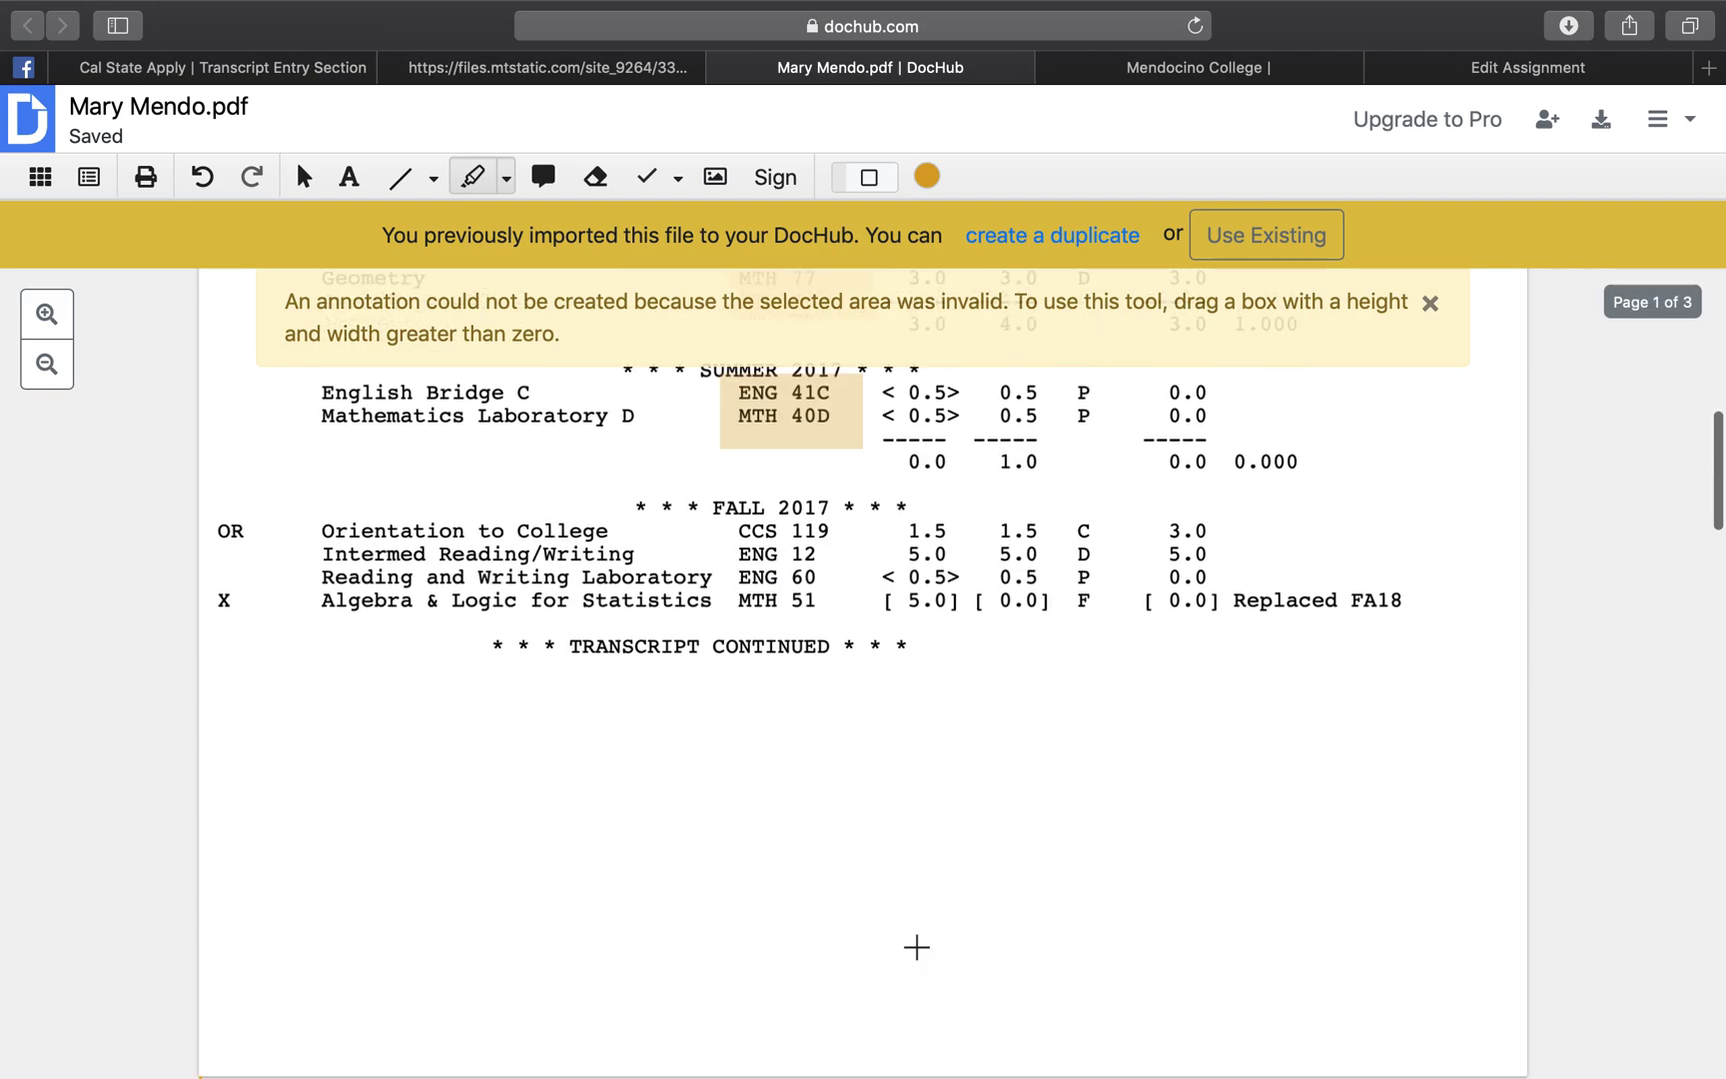
{"action": "scroll", "coordinate": [916, 947], "scroll_direction": "down", "scroll_amount": 9}
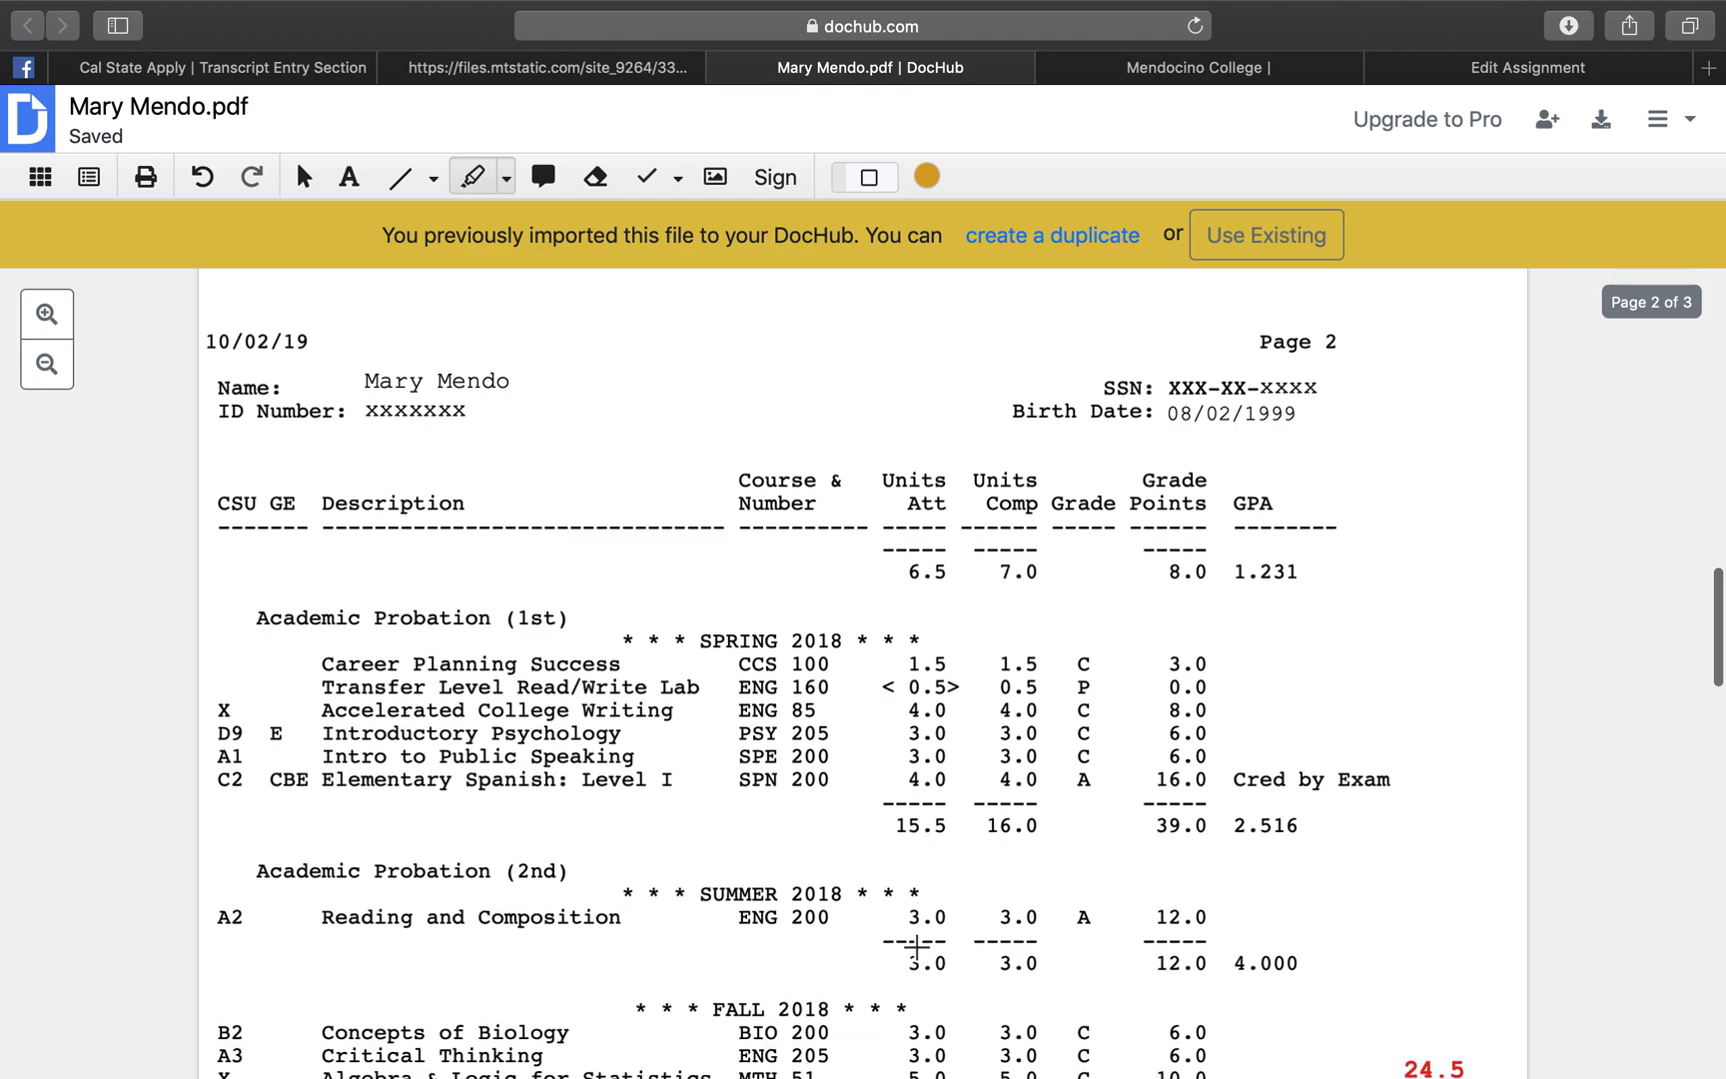
{"action": "scroll", "coordinate": [916, 947], "scroll_direction": "down", "scroll_amount": 3}
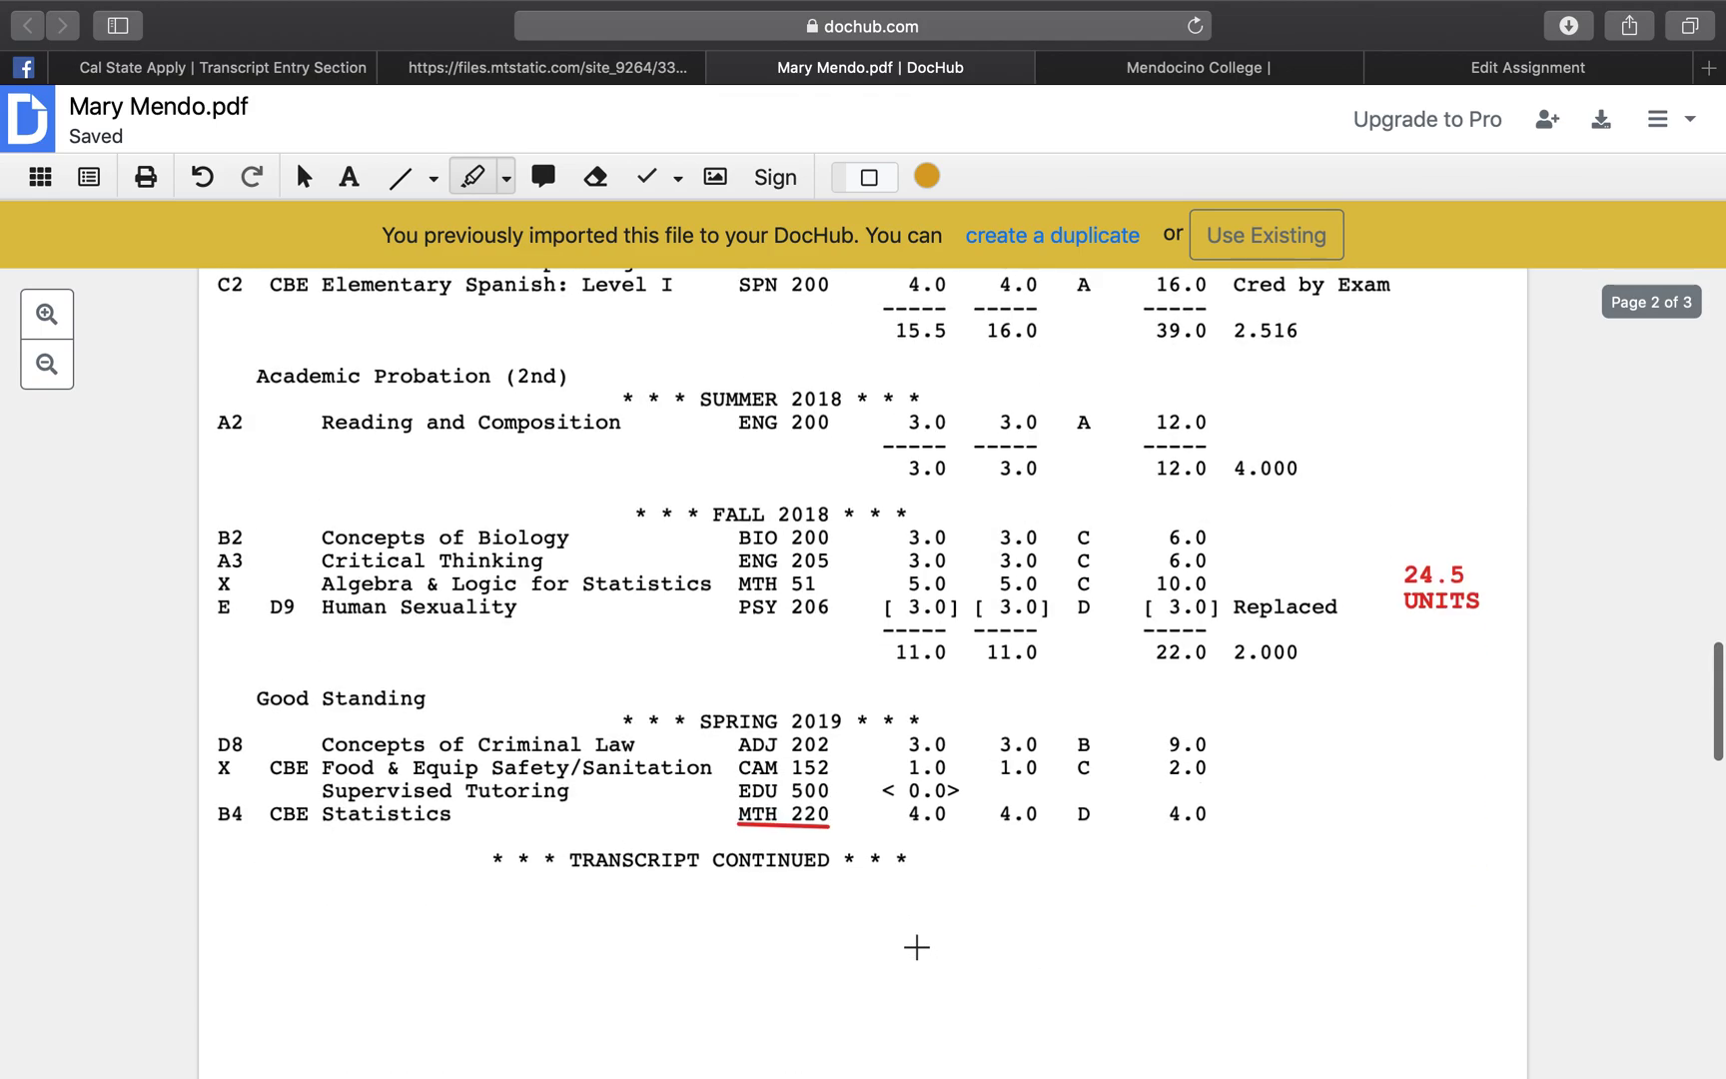
{"action": "scroll", "coordinate": [916, 947], "scroll_direction": "down", "scroll_amount": 4}
{"action": "scroll", "coordinate": [916, 947], "scroll_direction": "up", "scroll_amount": 3}
{"action": "scroll", "coordinate": [916, 947], "scroll_direction": "down", "scroll_amount": 9}
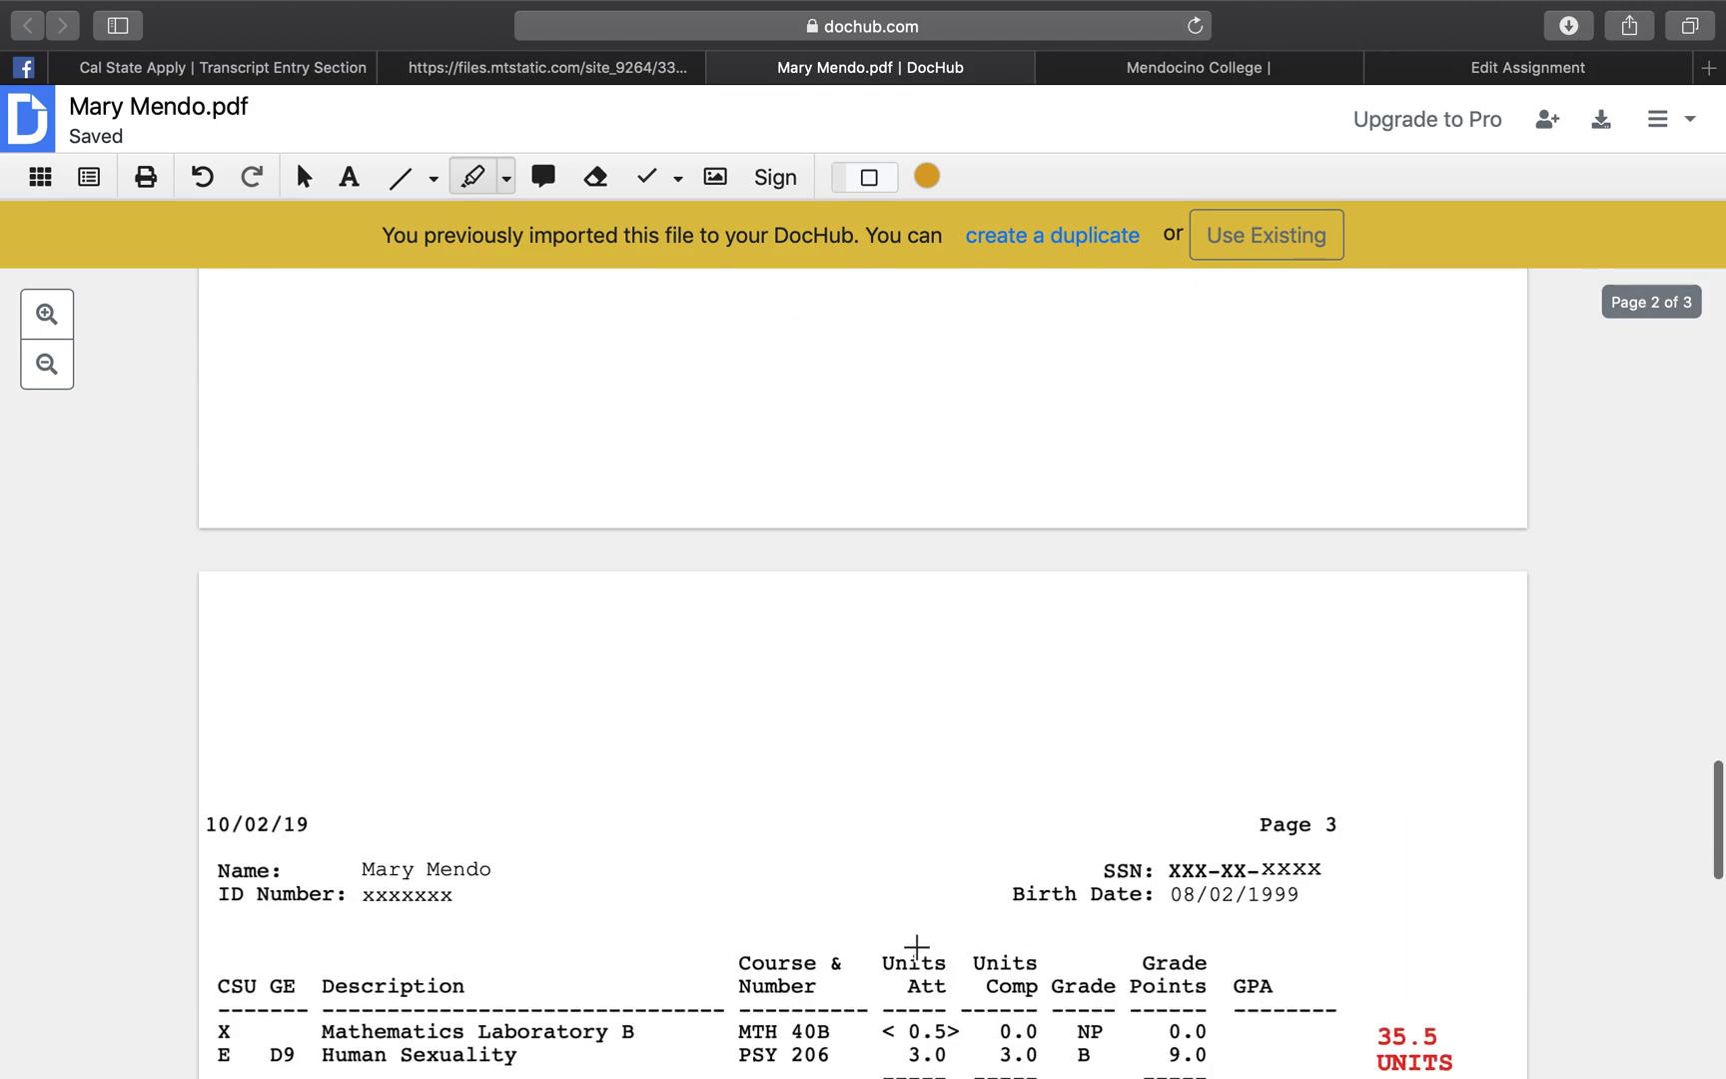
{"action": "scroll", "coordinate": [916, 947], "scroll_direction": "down", "scroll_amount": 1}
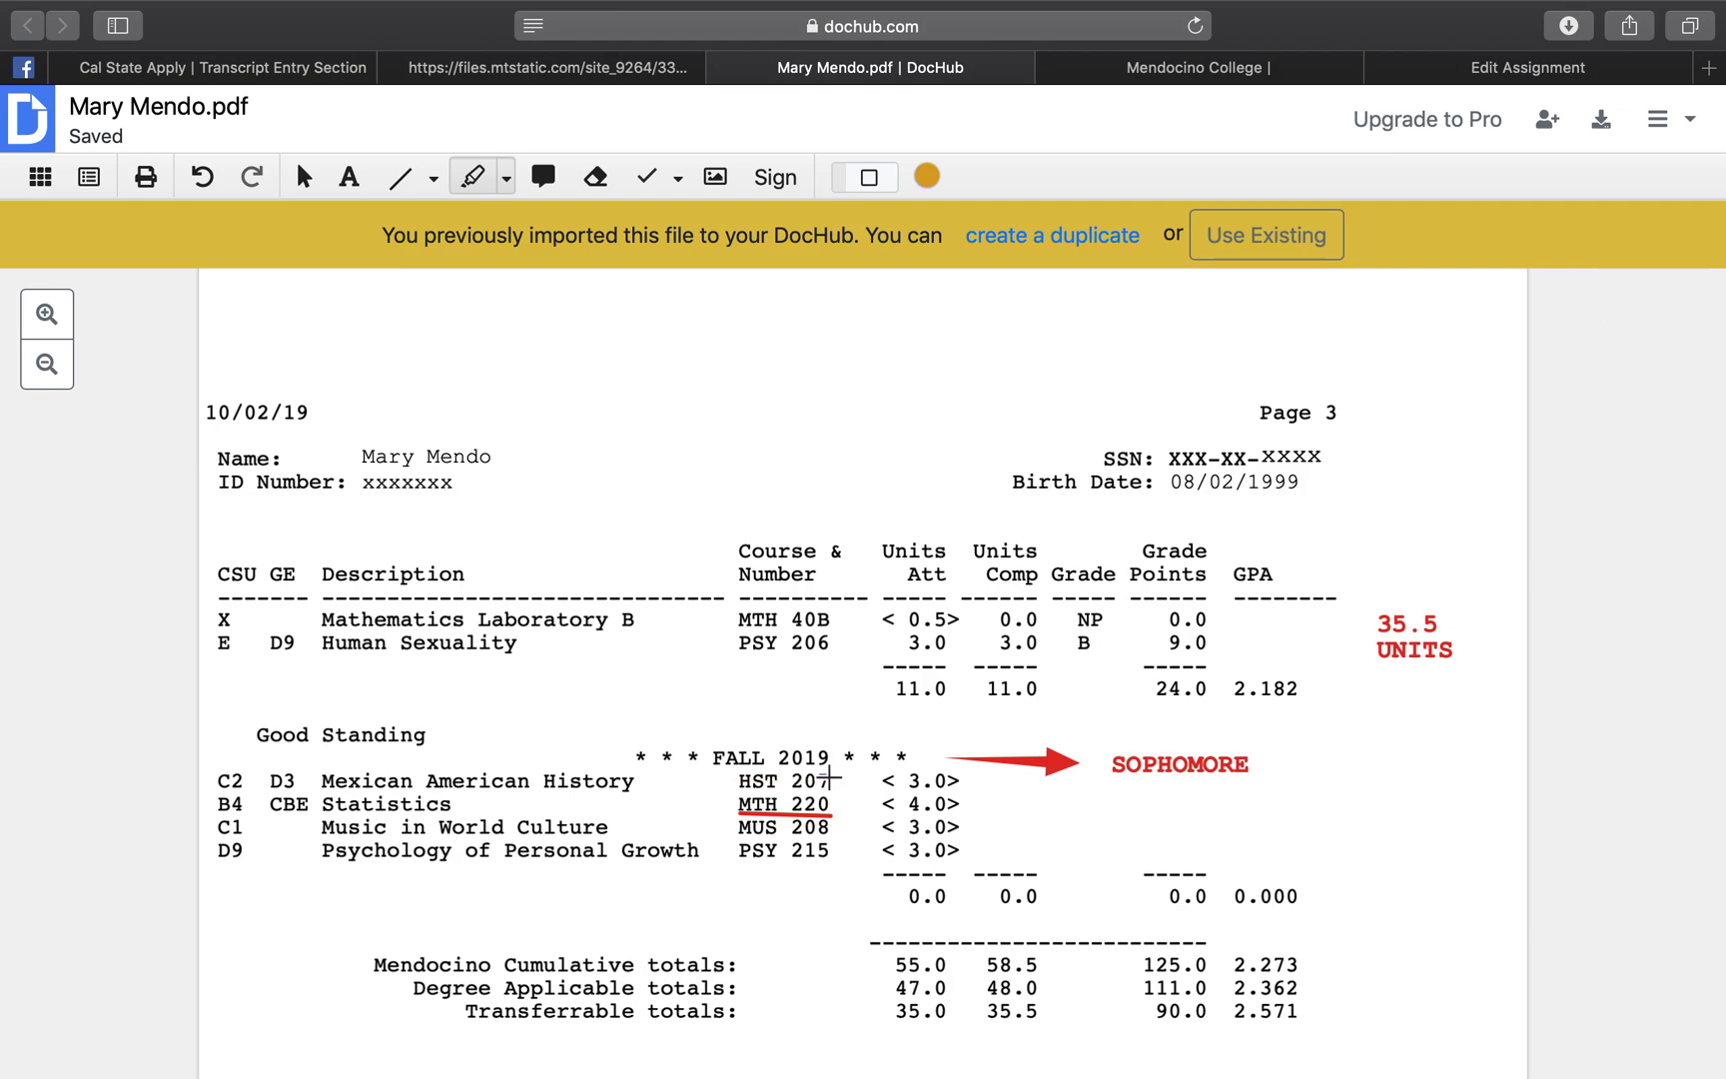
Step: Switch back to Cal State Apply and set the Fall 2019 semester's academic status to Sophomore and completion status to In Progress/Planned
{"action": "left_click", "coordinate": [322, 72]}
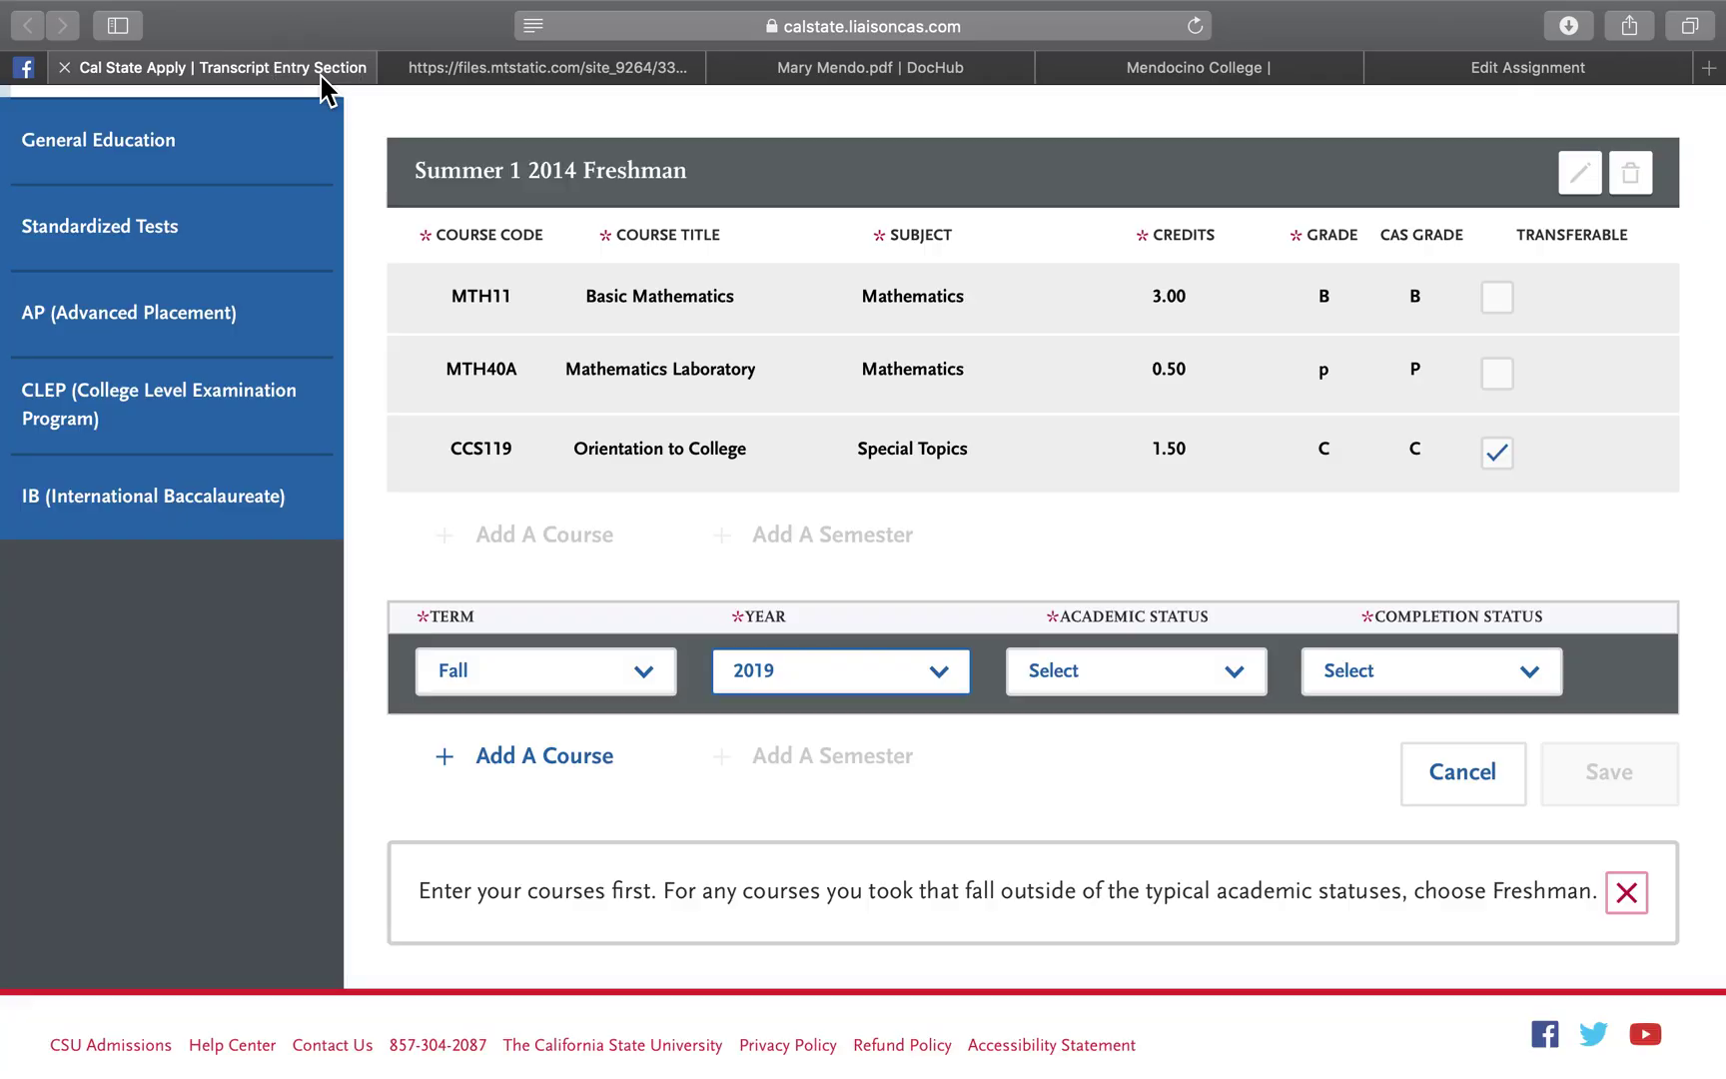
{"action": "left_click", "coordinate": [1137, 671]}
{"action": "left_click", "coordinate": [1126, 723]}
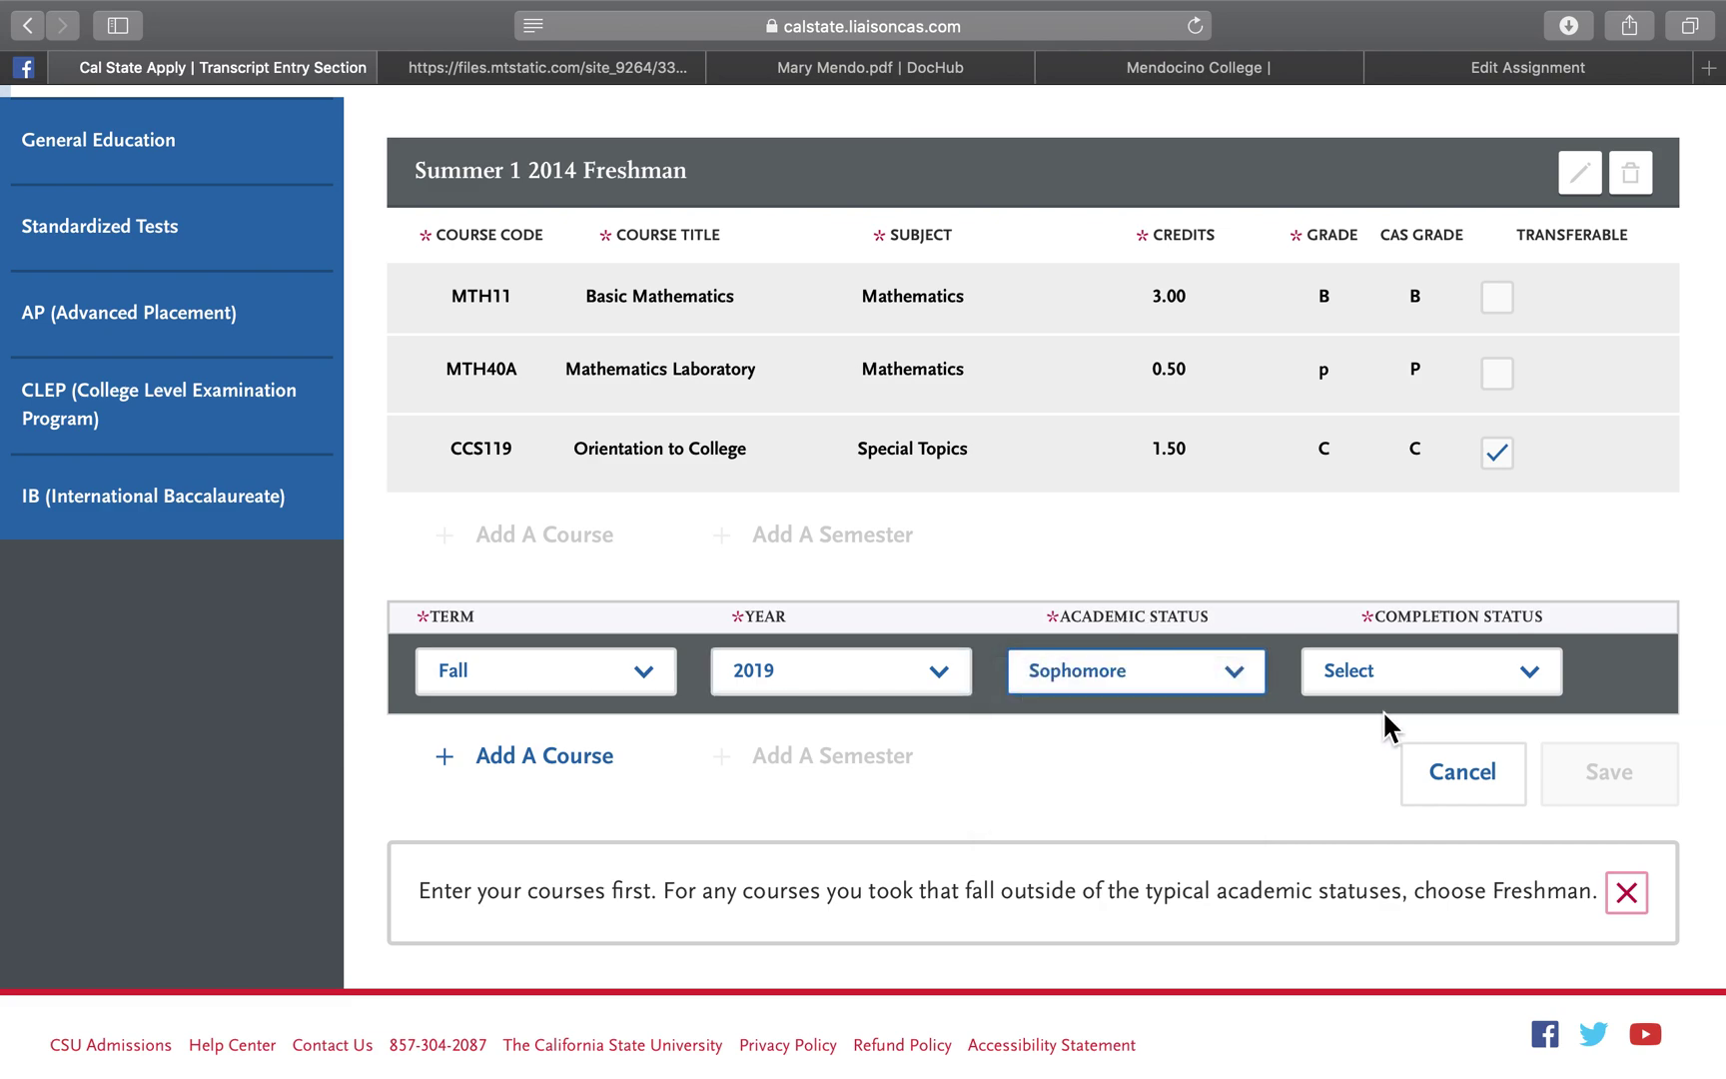
{"action": "left_click", "coordinate": [1433, 671]}
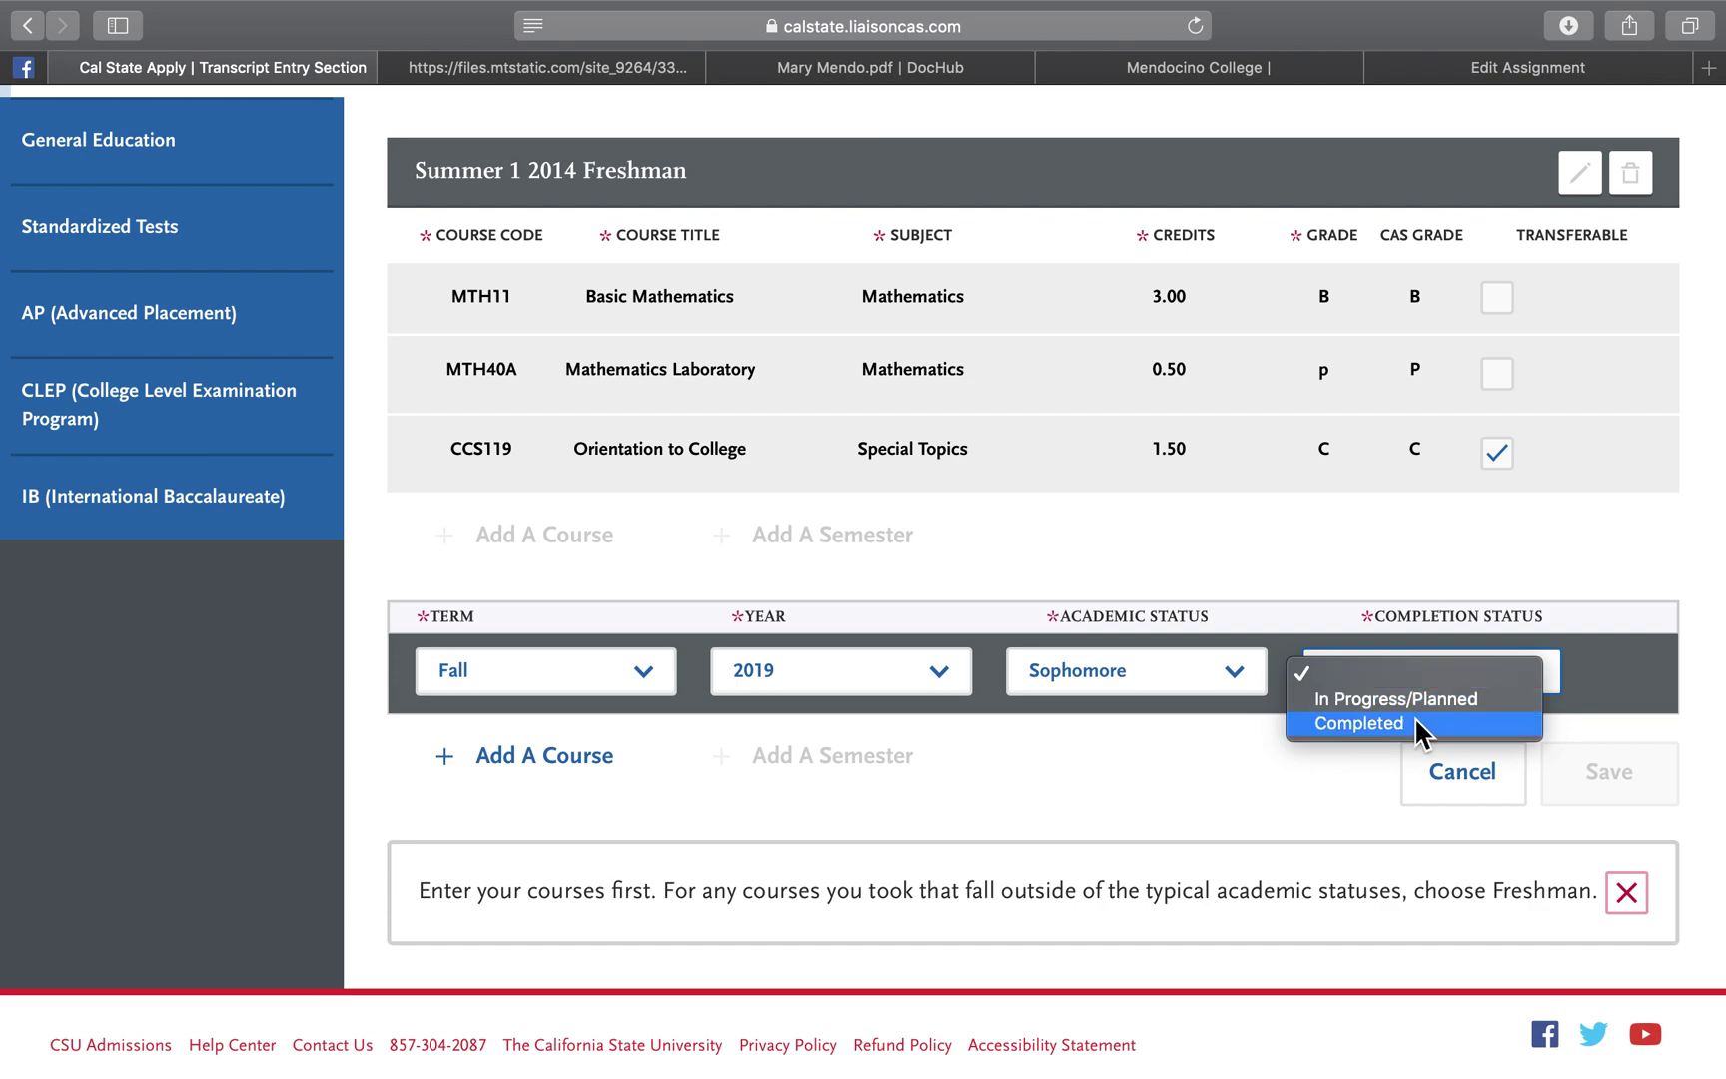
{"action": "left_click", "coordinate": [1428, 701]}
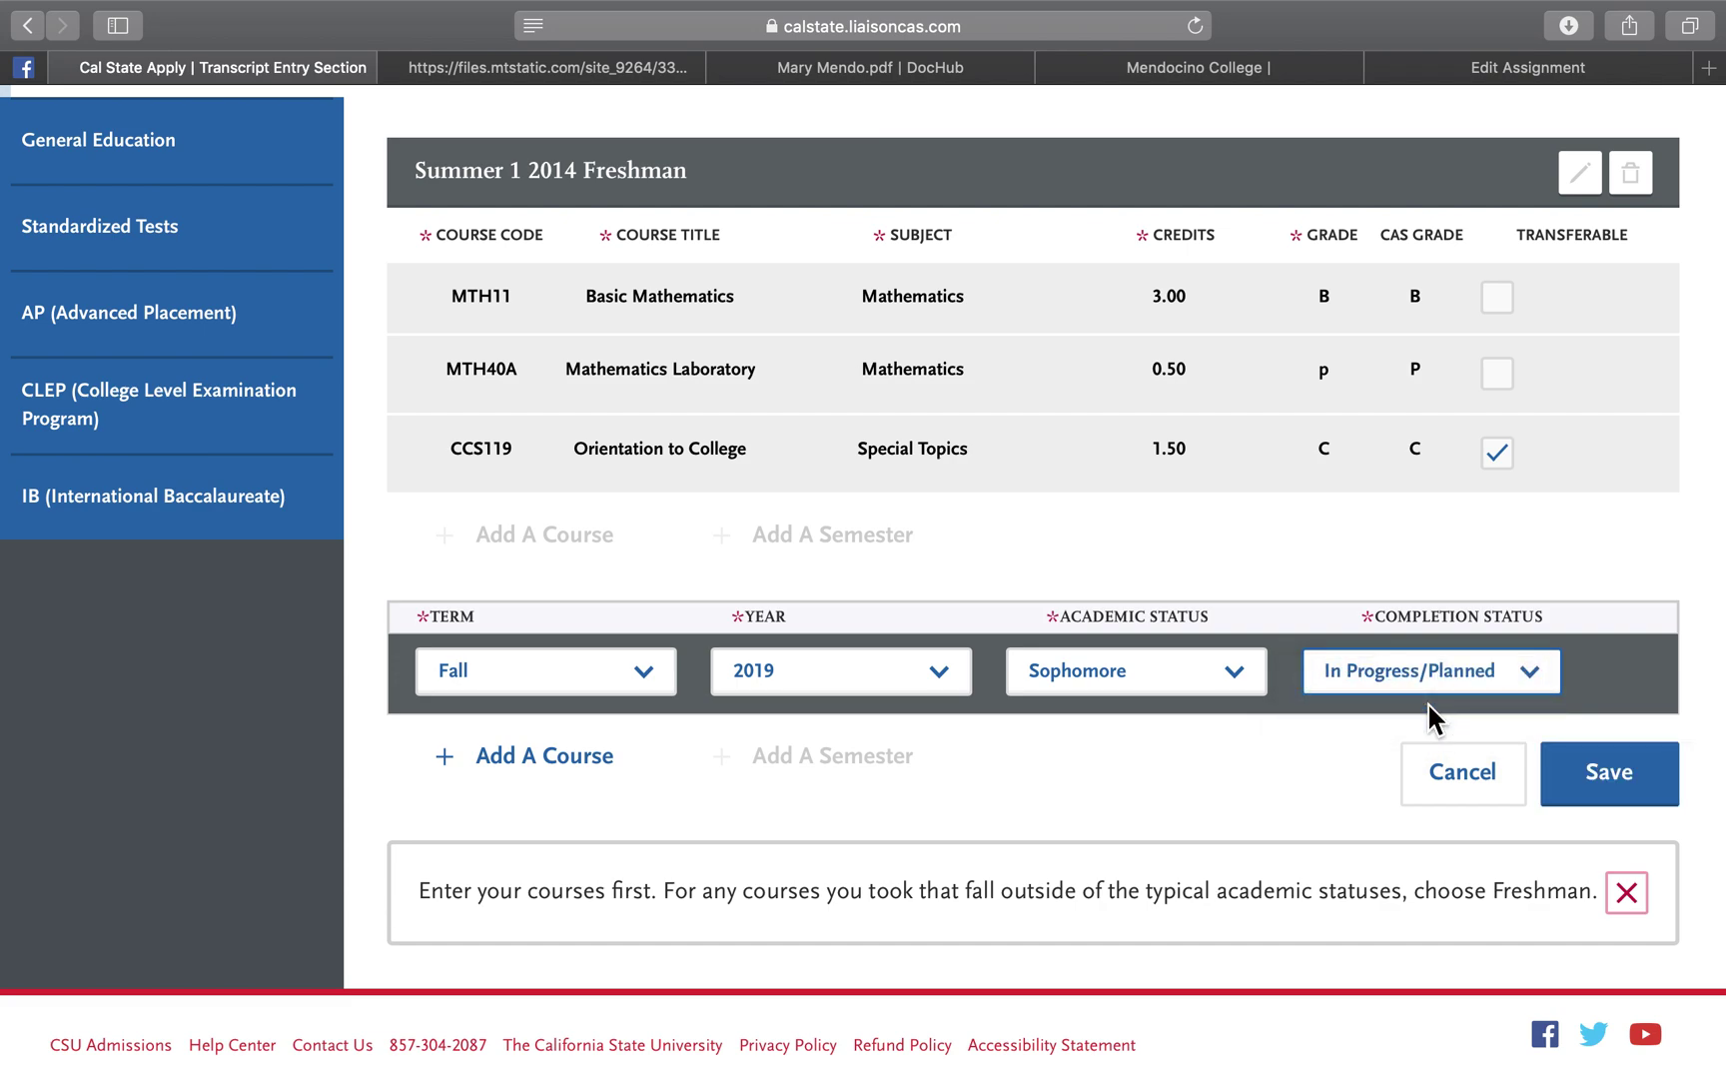
Step: Add the suggested course HST220 Mexican History to the Fall 2019 semester and set its subject to History
{"action": "left_click", "coordinate": [480, 762]}
{"action": "left_click", "coordinate": [490, 805]}
{"action": "type", "text": "hst"}
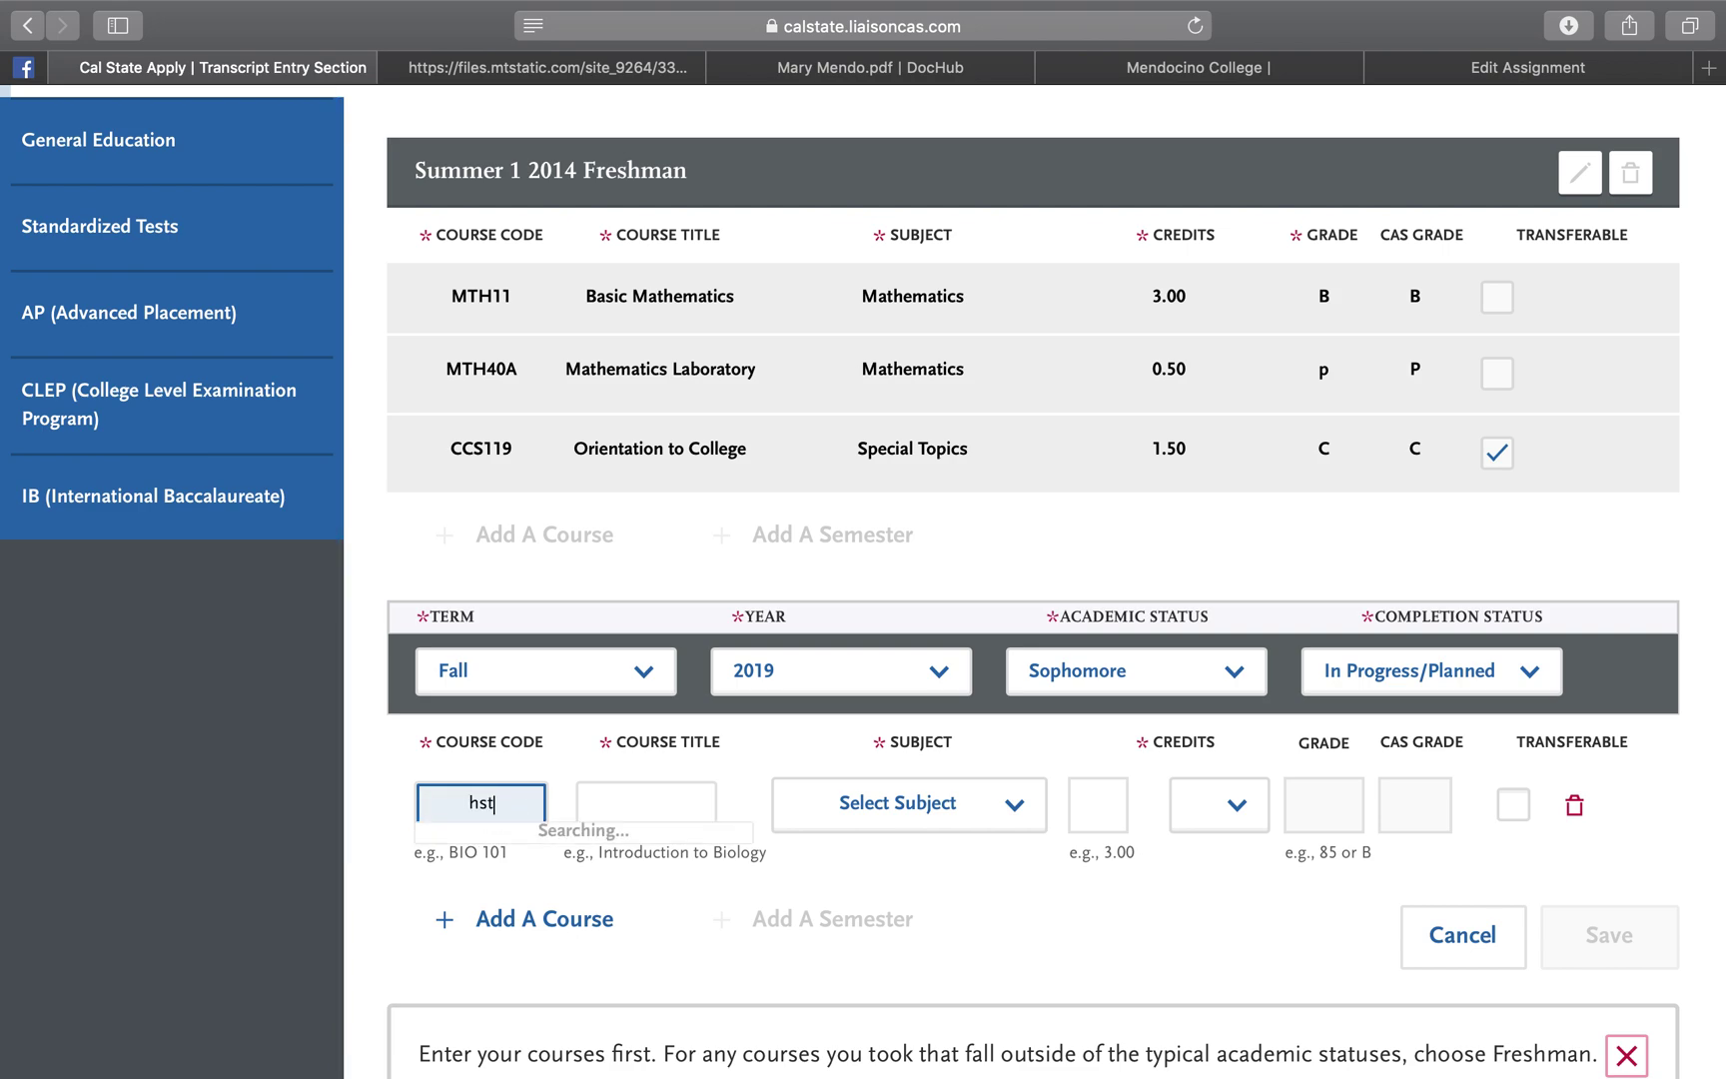
{"action": "left_click", "coordinate": [503, 1015]}
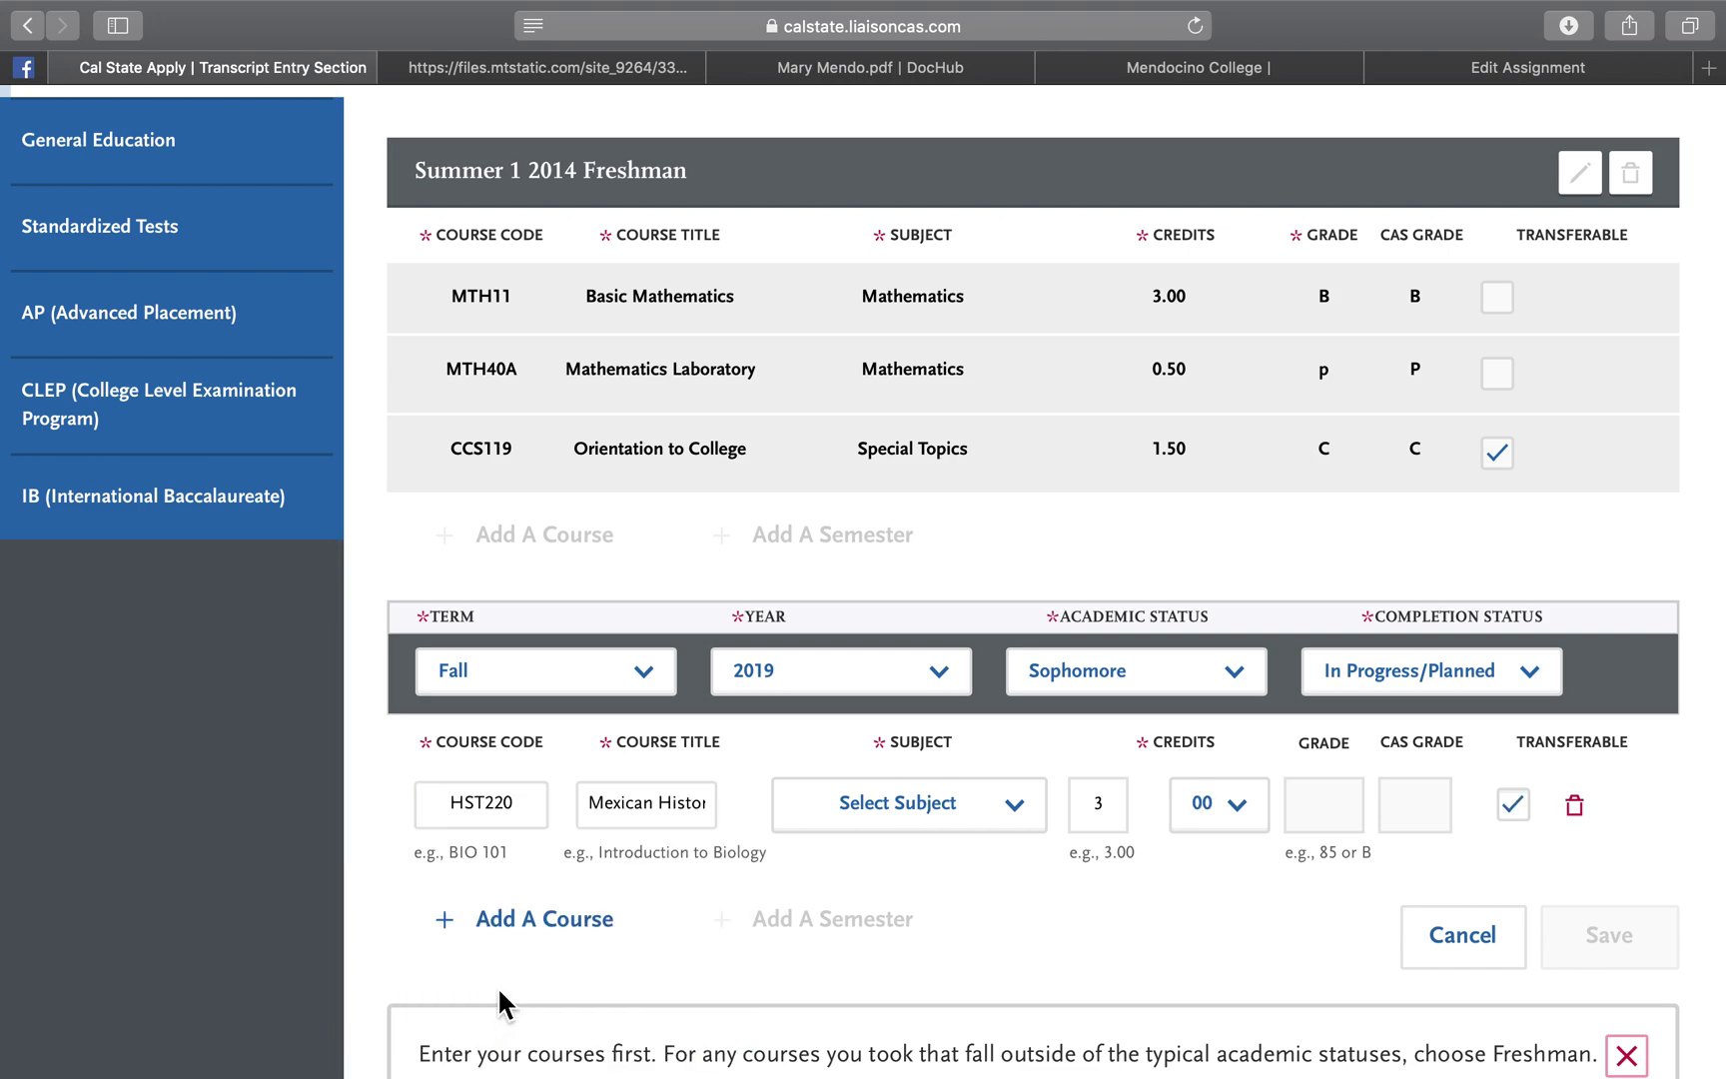
{"action": "left_click", "coordinate": [998, 808]}
{"action": "type", "text": "his"}
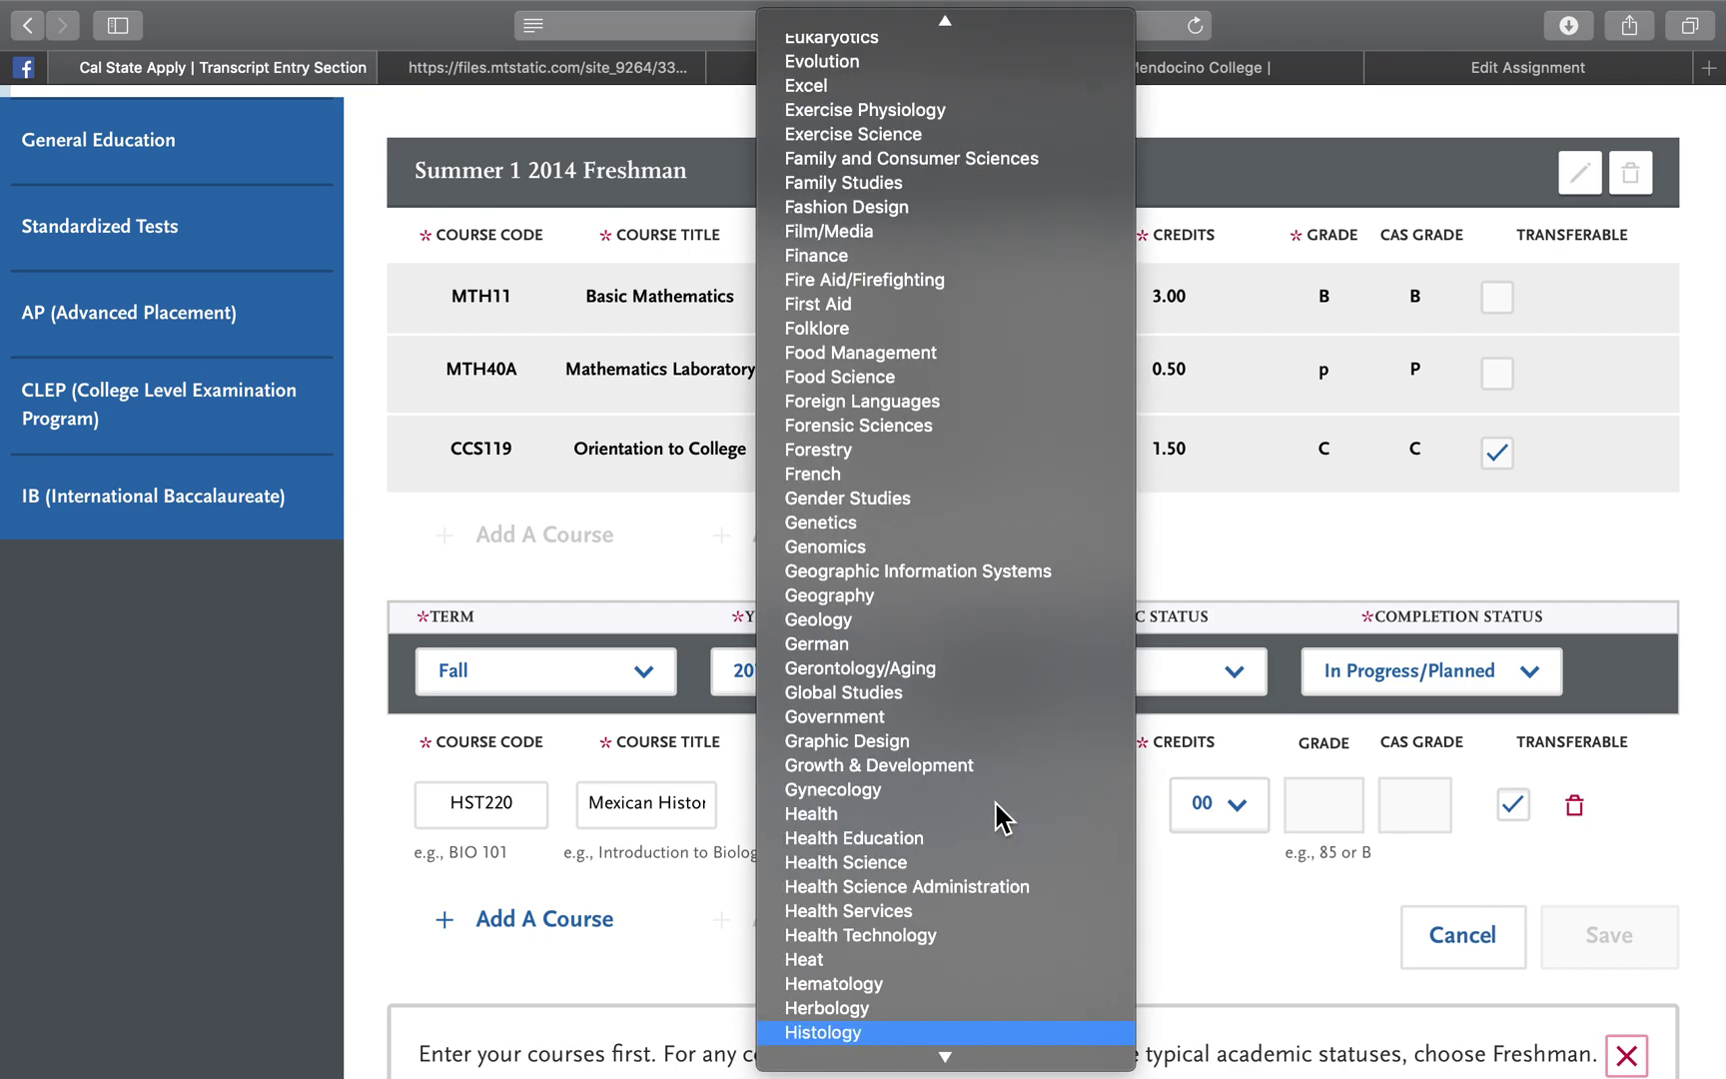
{"action": "key", "text": "Down"}
{"action": "key", "text": "Return"}
Step: Leave both grade fields of the HST220 course empty and save the Fall 2019 semester
{"action": "left_click", "coordinate": [1348, 807]}
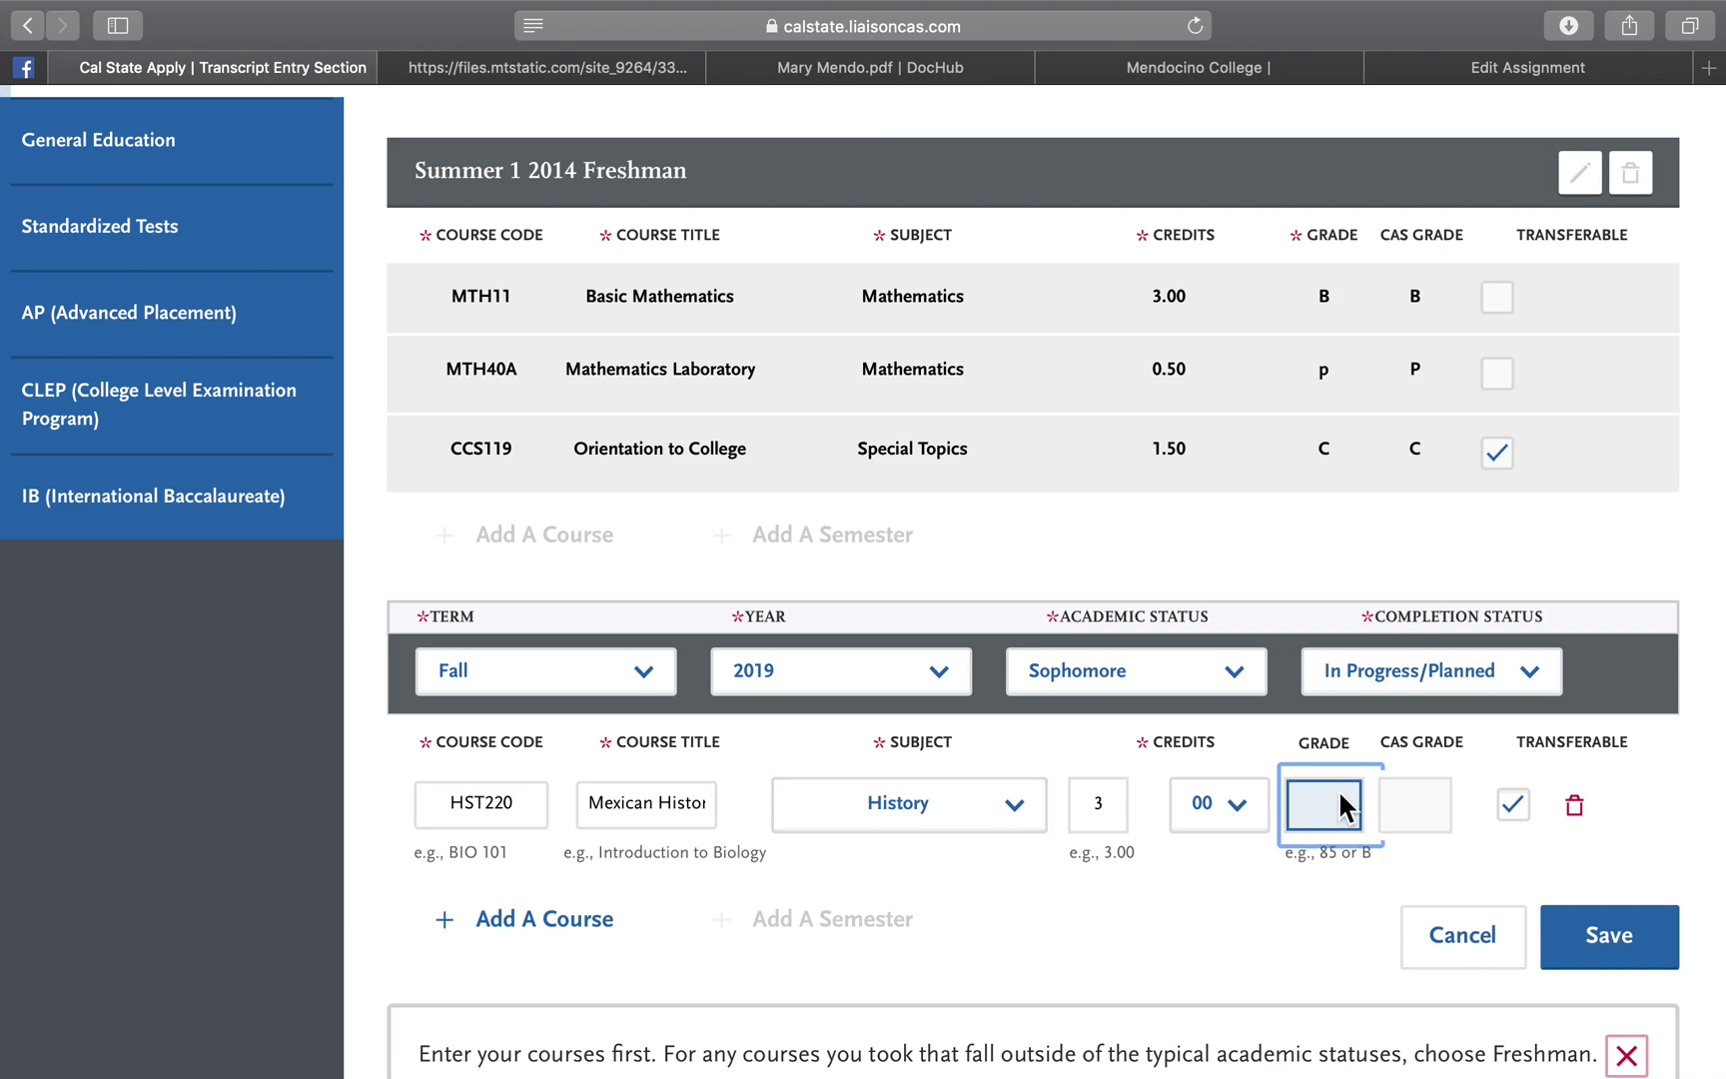
{"action": "left_click", "coordinate": [1406, 802]}
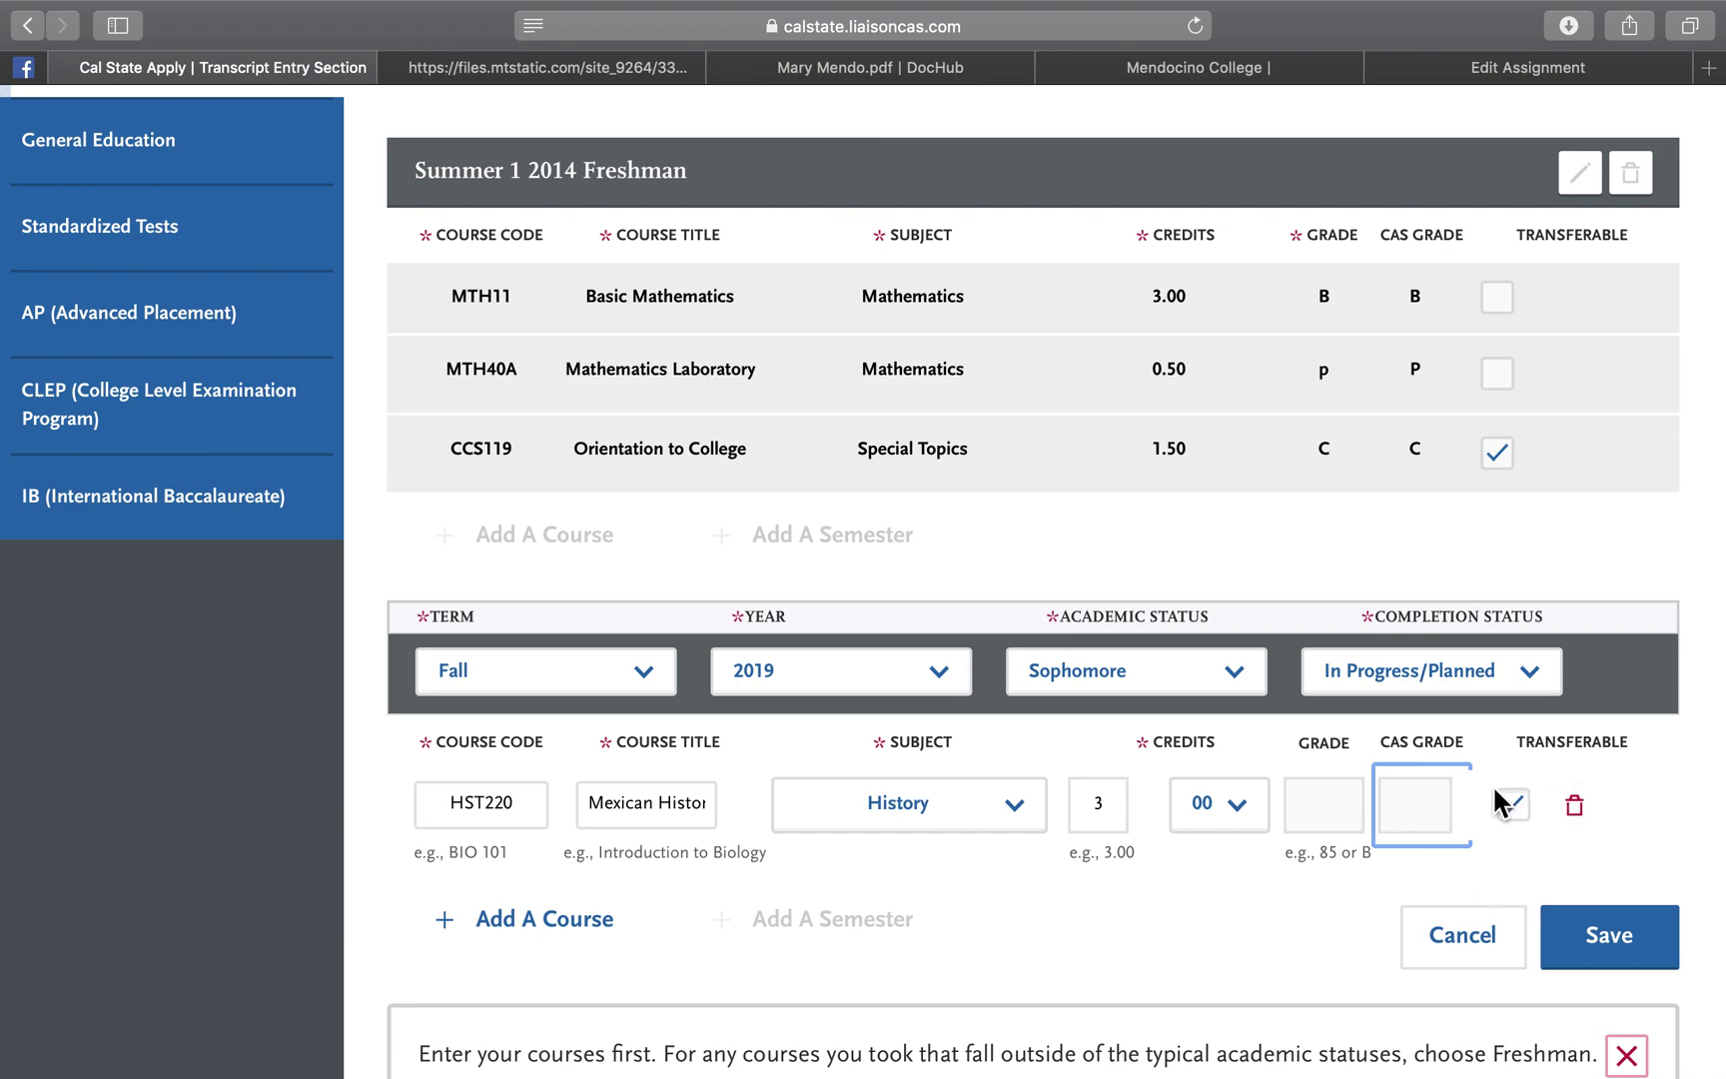
{"action": "left_click", "coordinate": [1617, 949]}
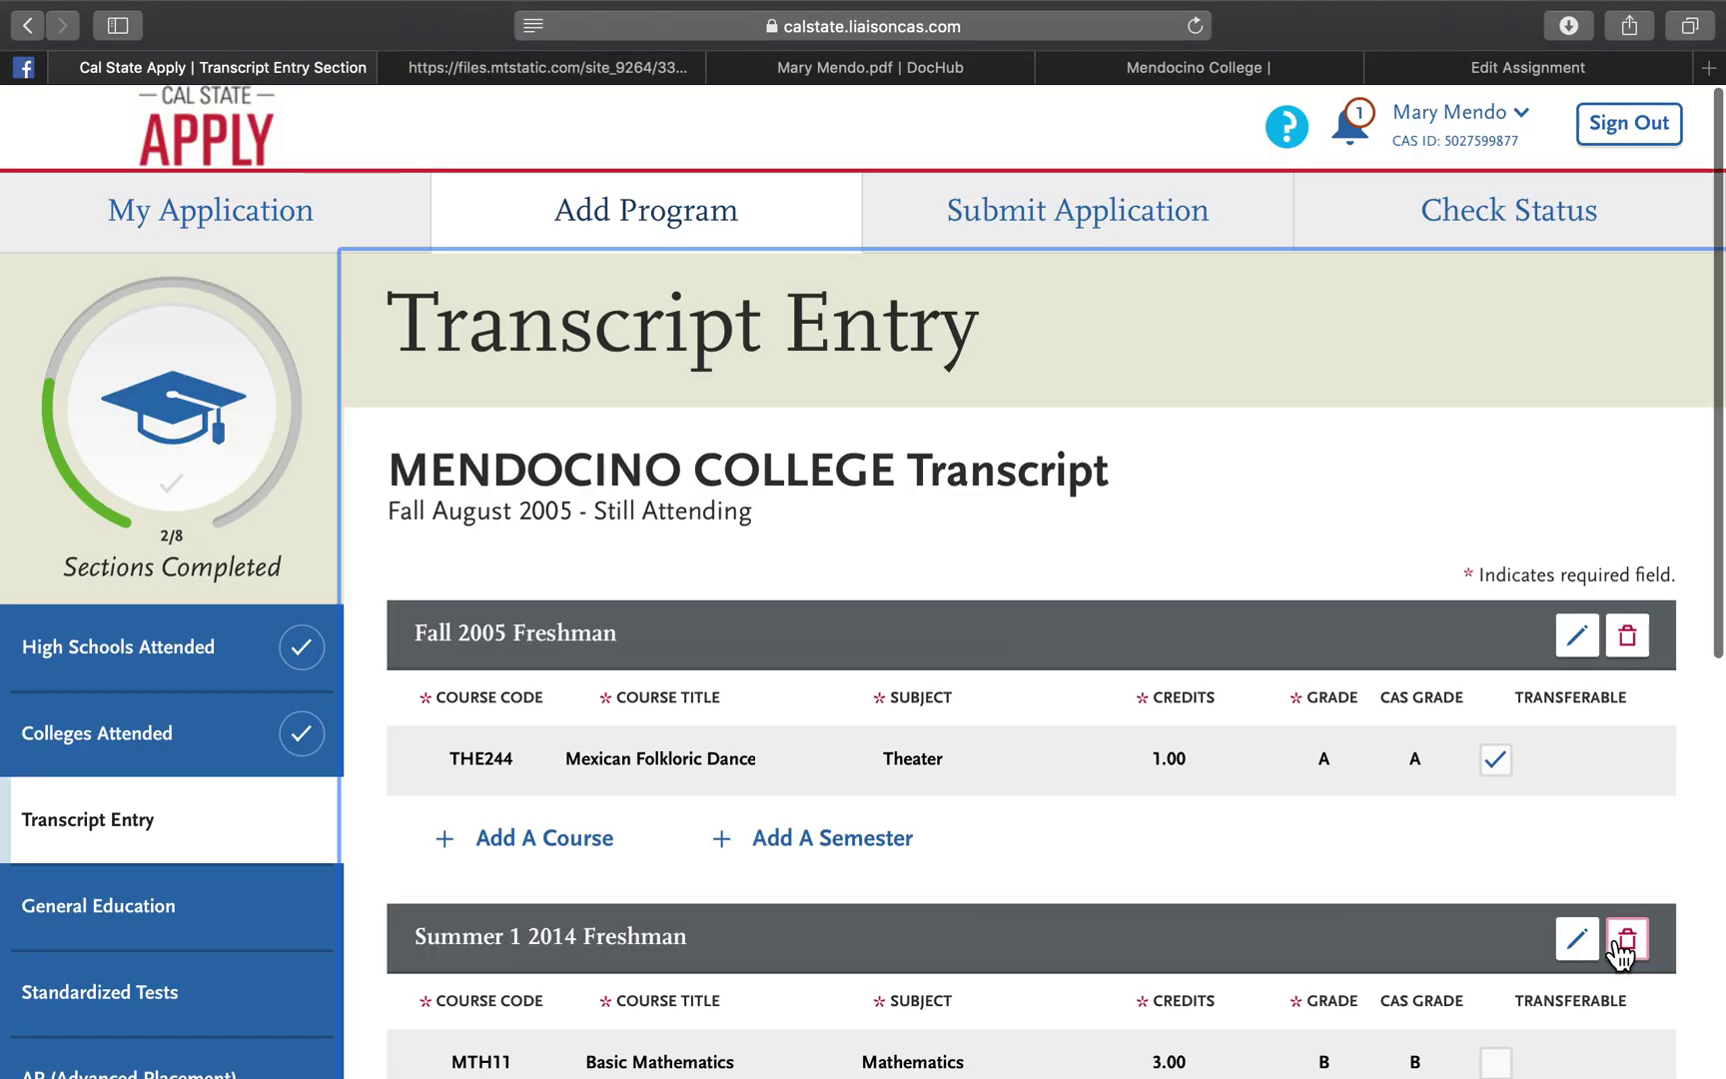
{"action": "scroll", "coordinate": [1348, 839], "scroll_direction": "down", "scroll_amount": 10}
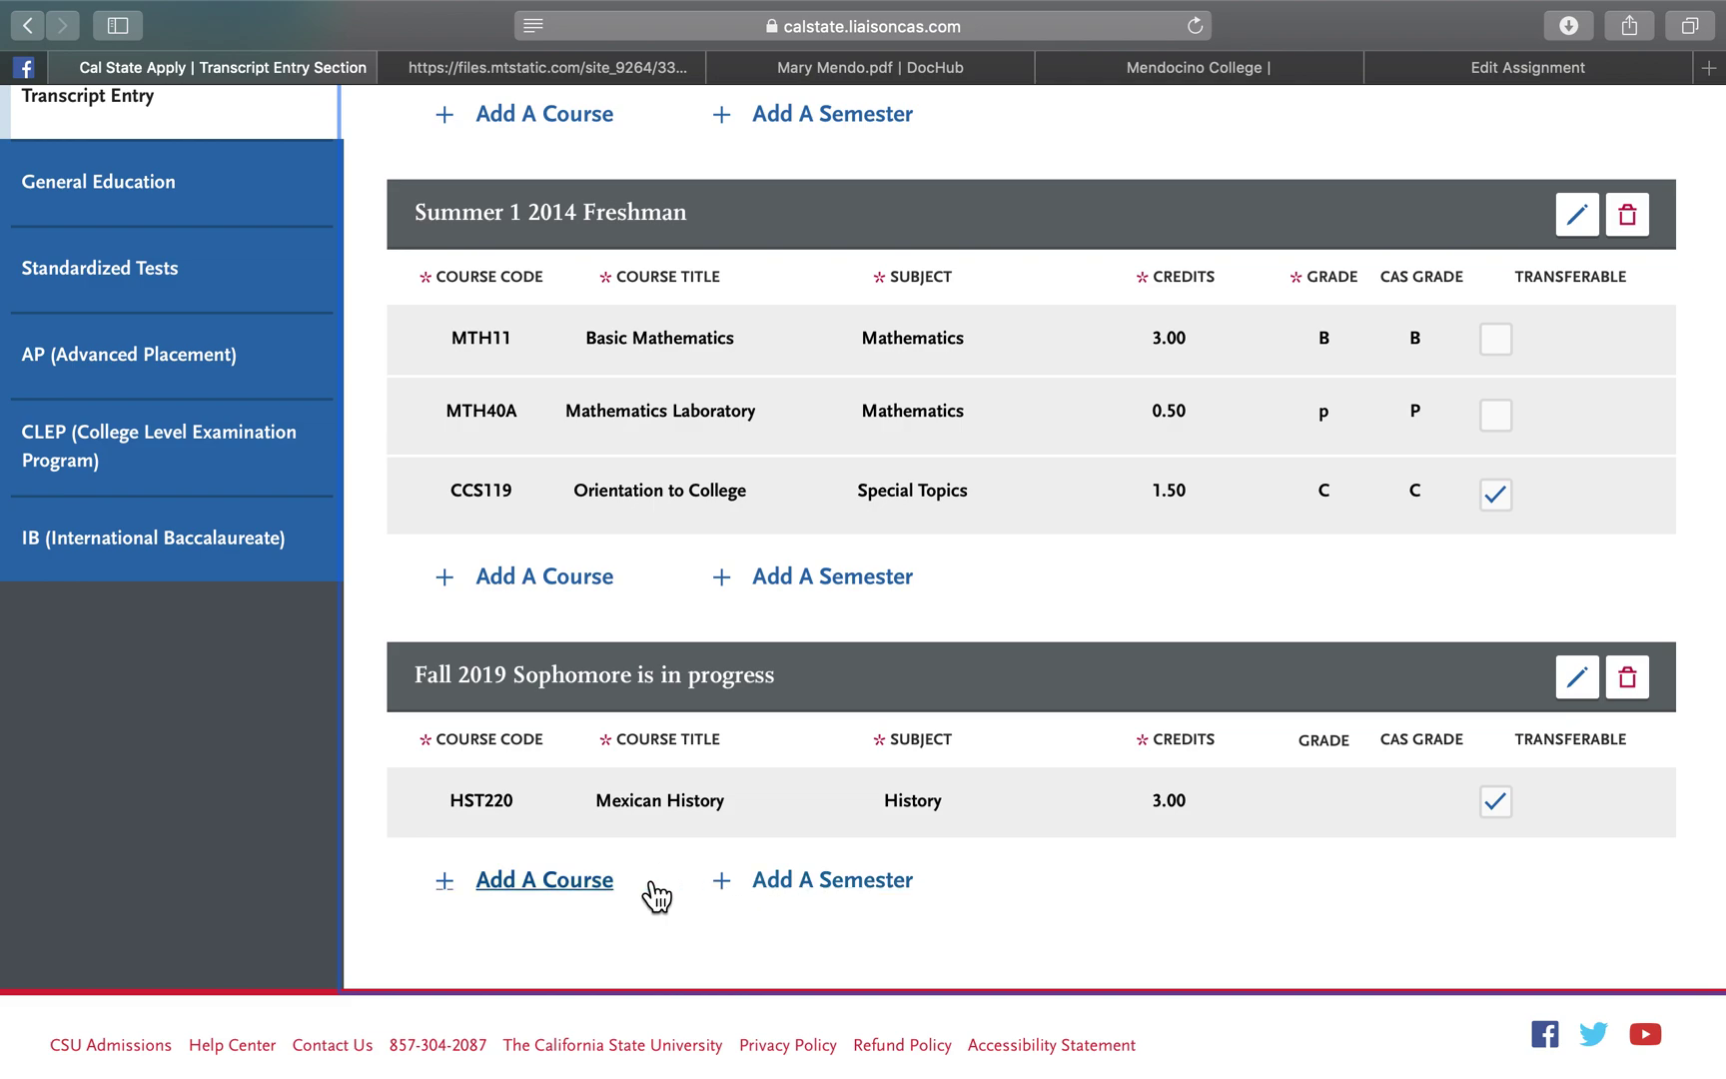
{"action": "left_click", "coordinate": [568, 892]}
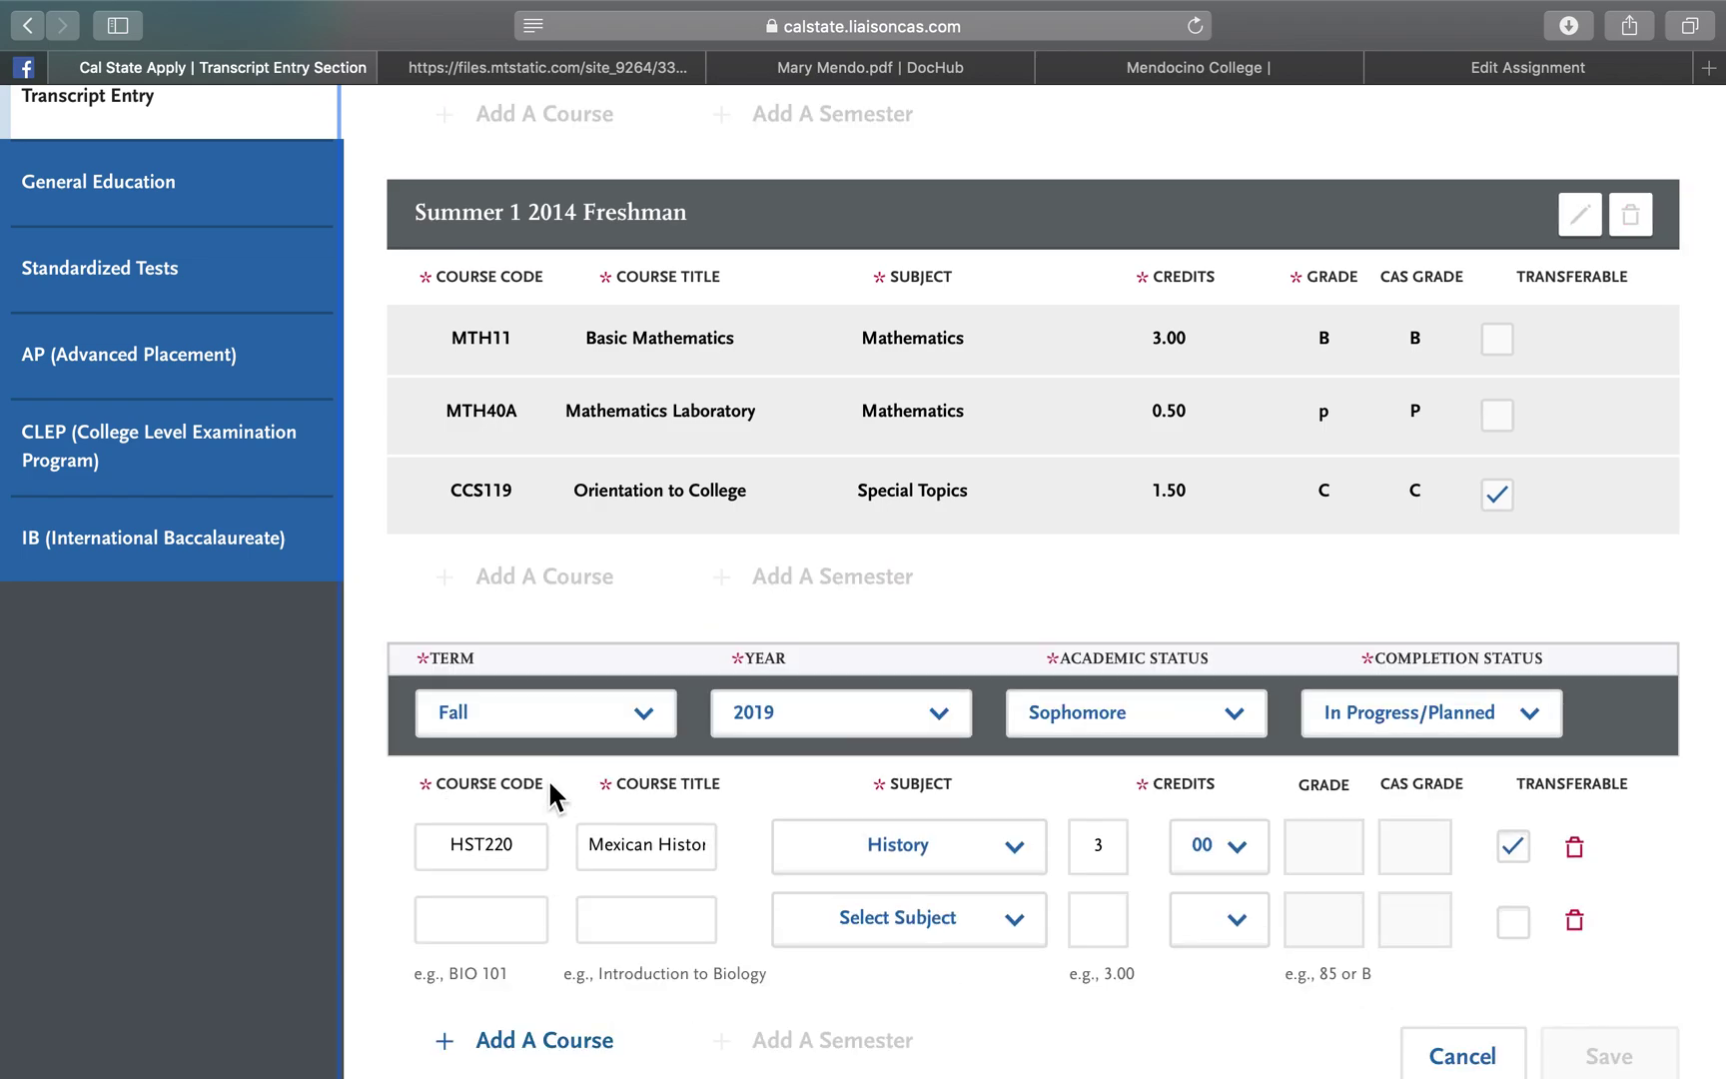
{"action": "scroll", "coordinate": [653, 789], "scroll_direction": "down", "scroll_amount": 3}
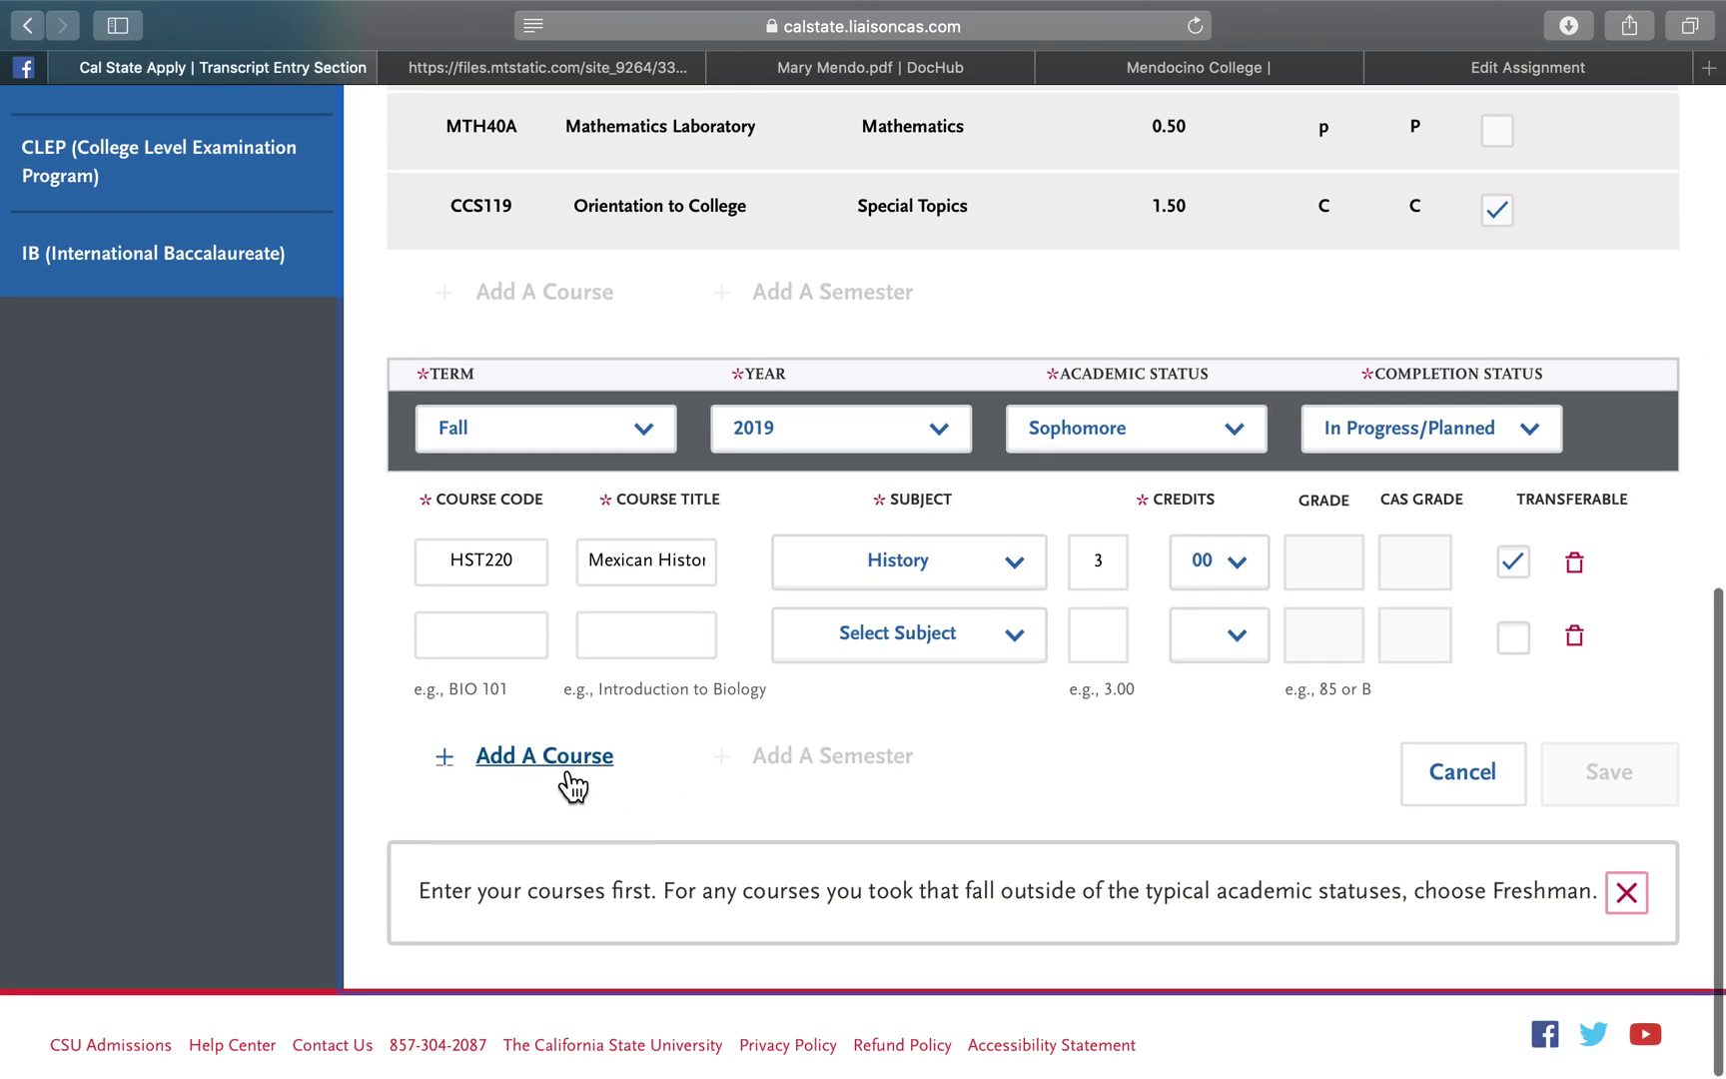
{"action": "left_click", "coordinate": [1463, 772]}
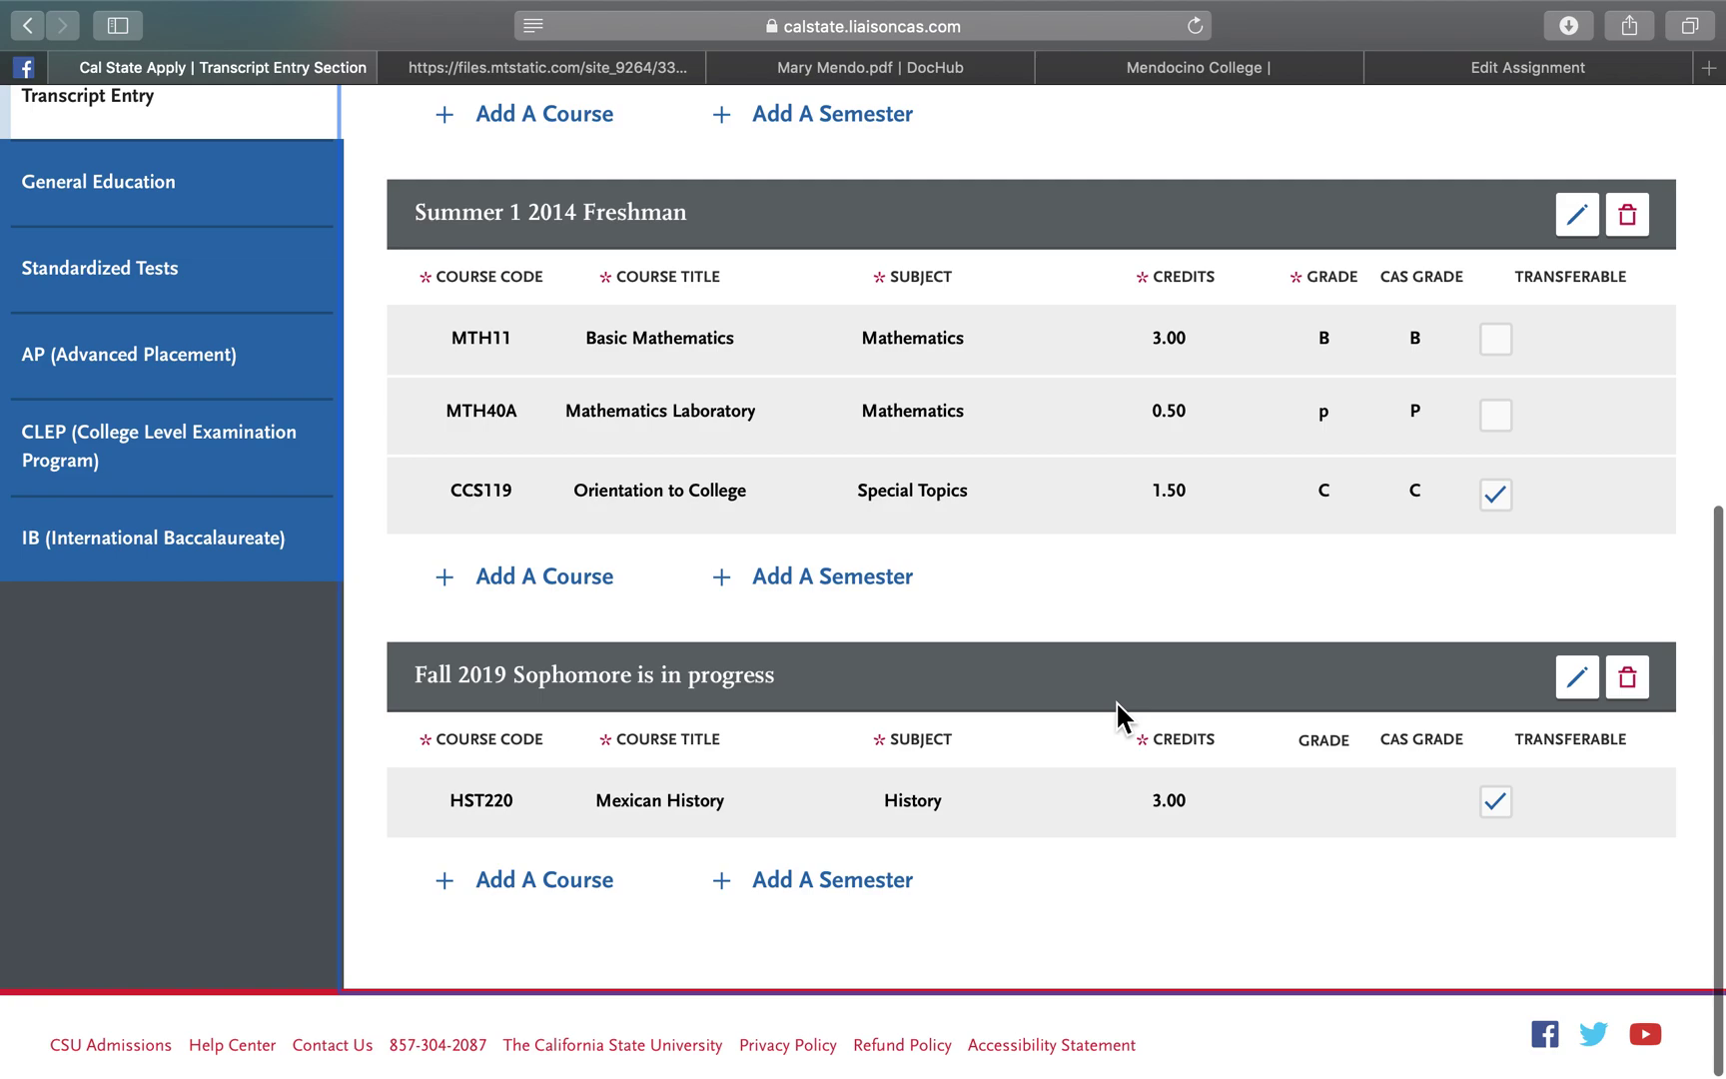
Step: Add a Spring 2020 semester with academic status Sophomore and completion status In Progress/Planned, and add a blank course row to it
{"action": "left_click", "coordinate": [831, 877]}
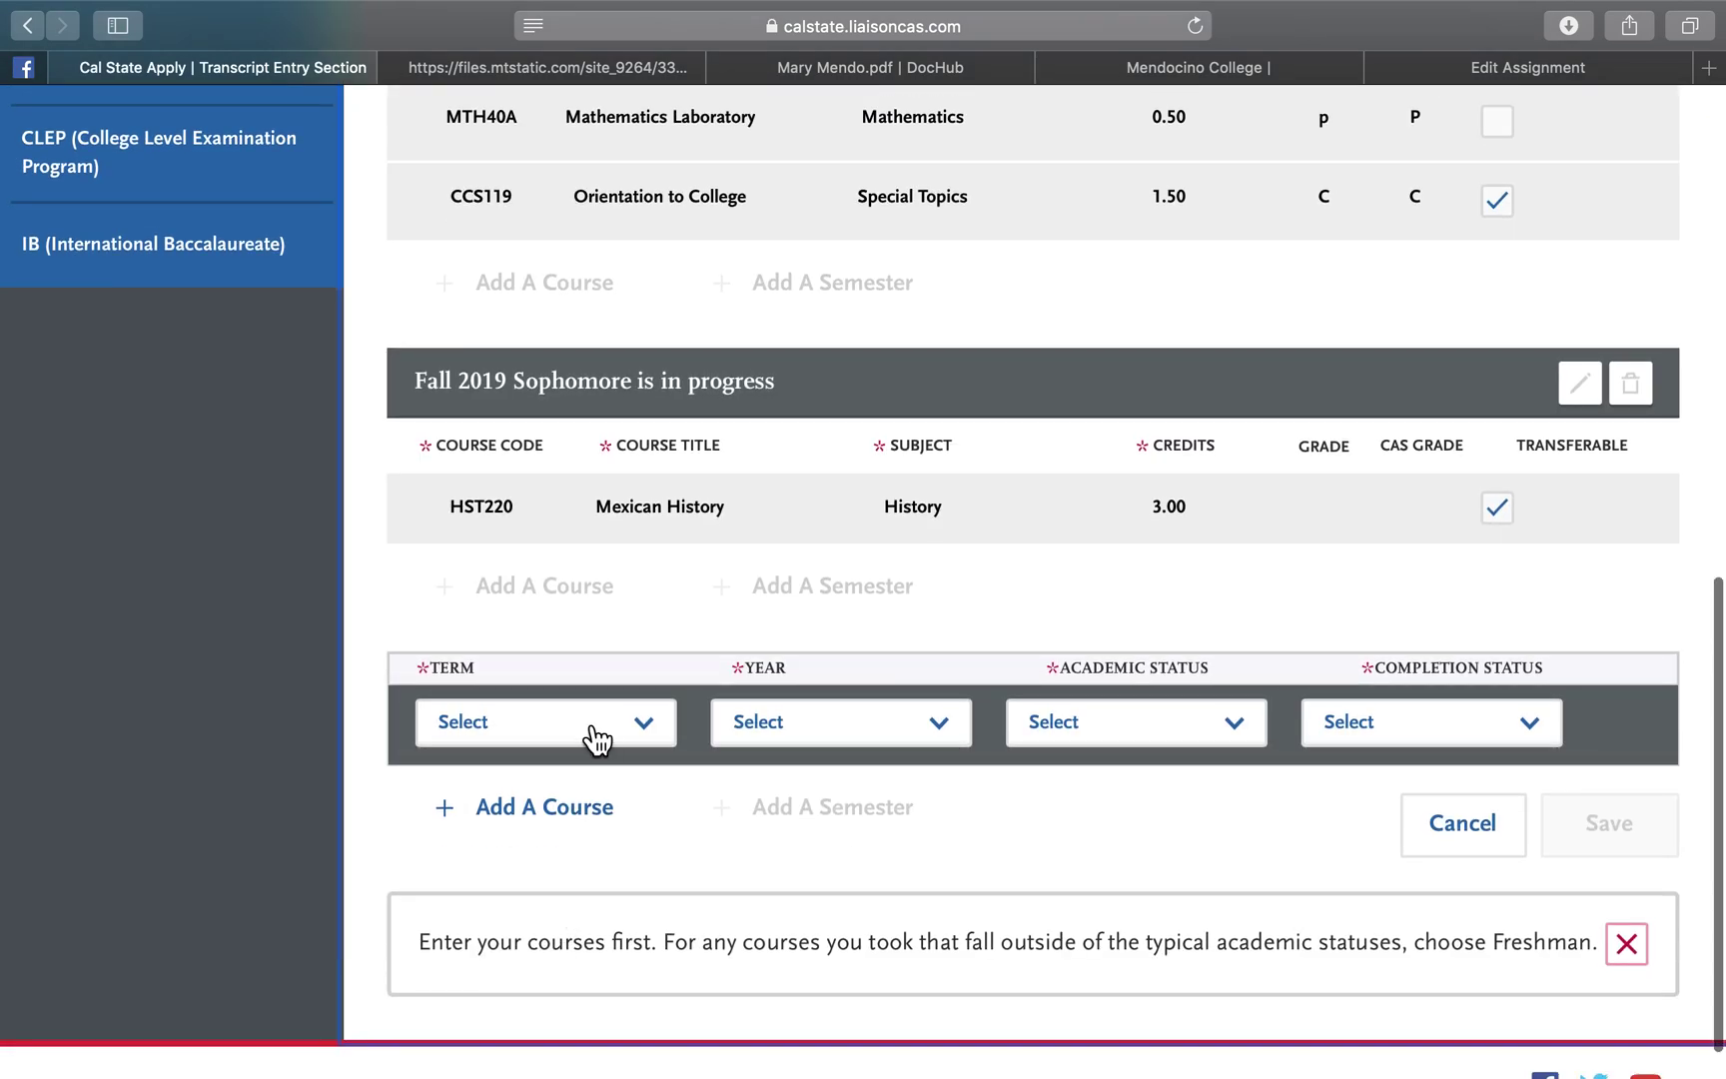
{"action": "left_click", "coordinate": [589, 729]}
{"action": "left_click", "coordinate": [549, 777]}
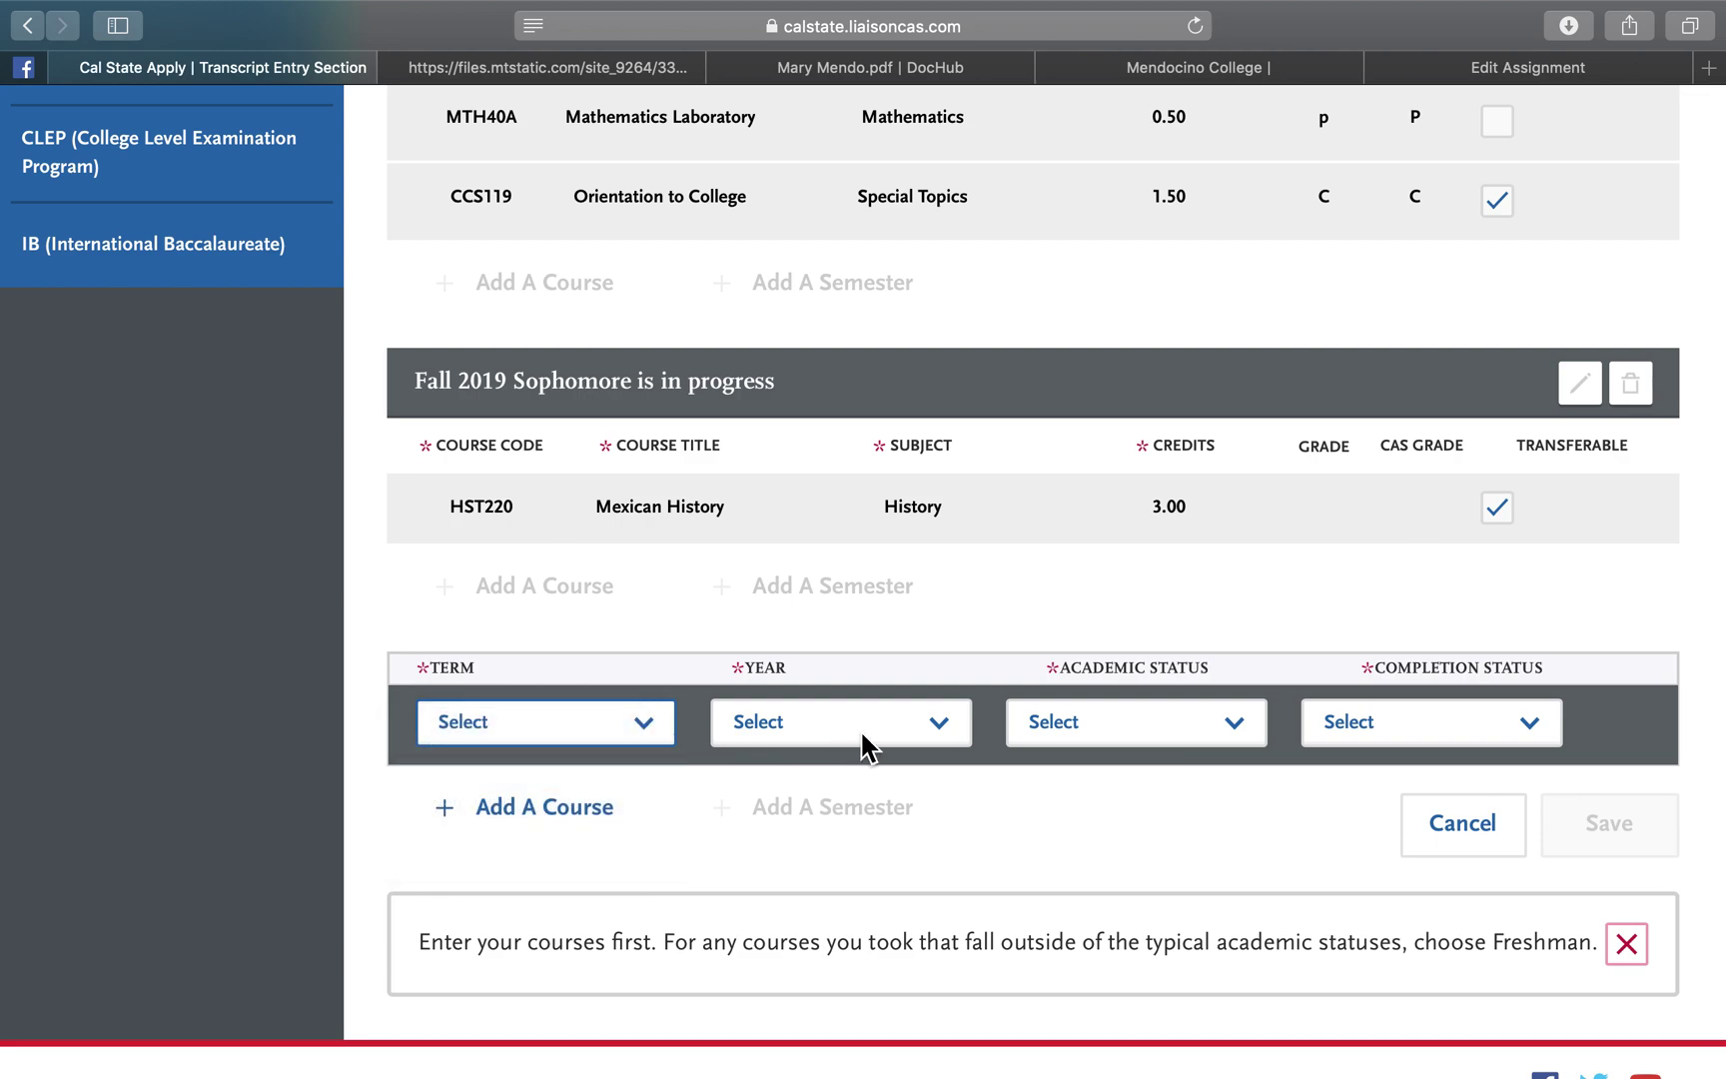
{"action": "left_click", "coordinate": [869, 739]}
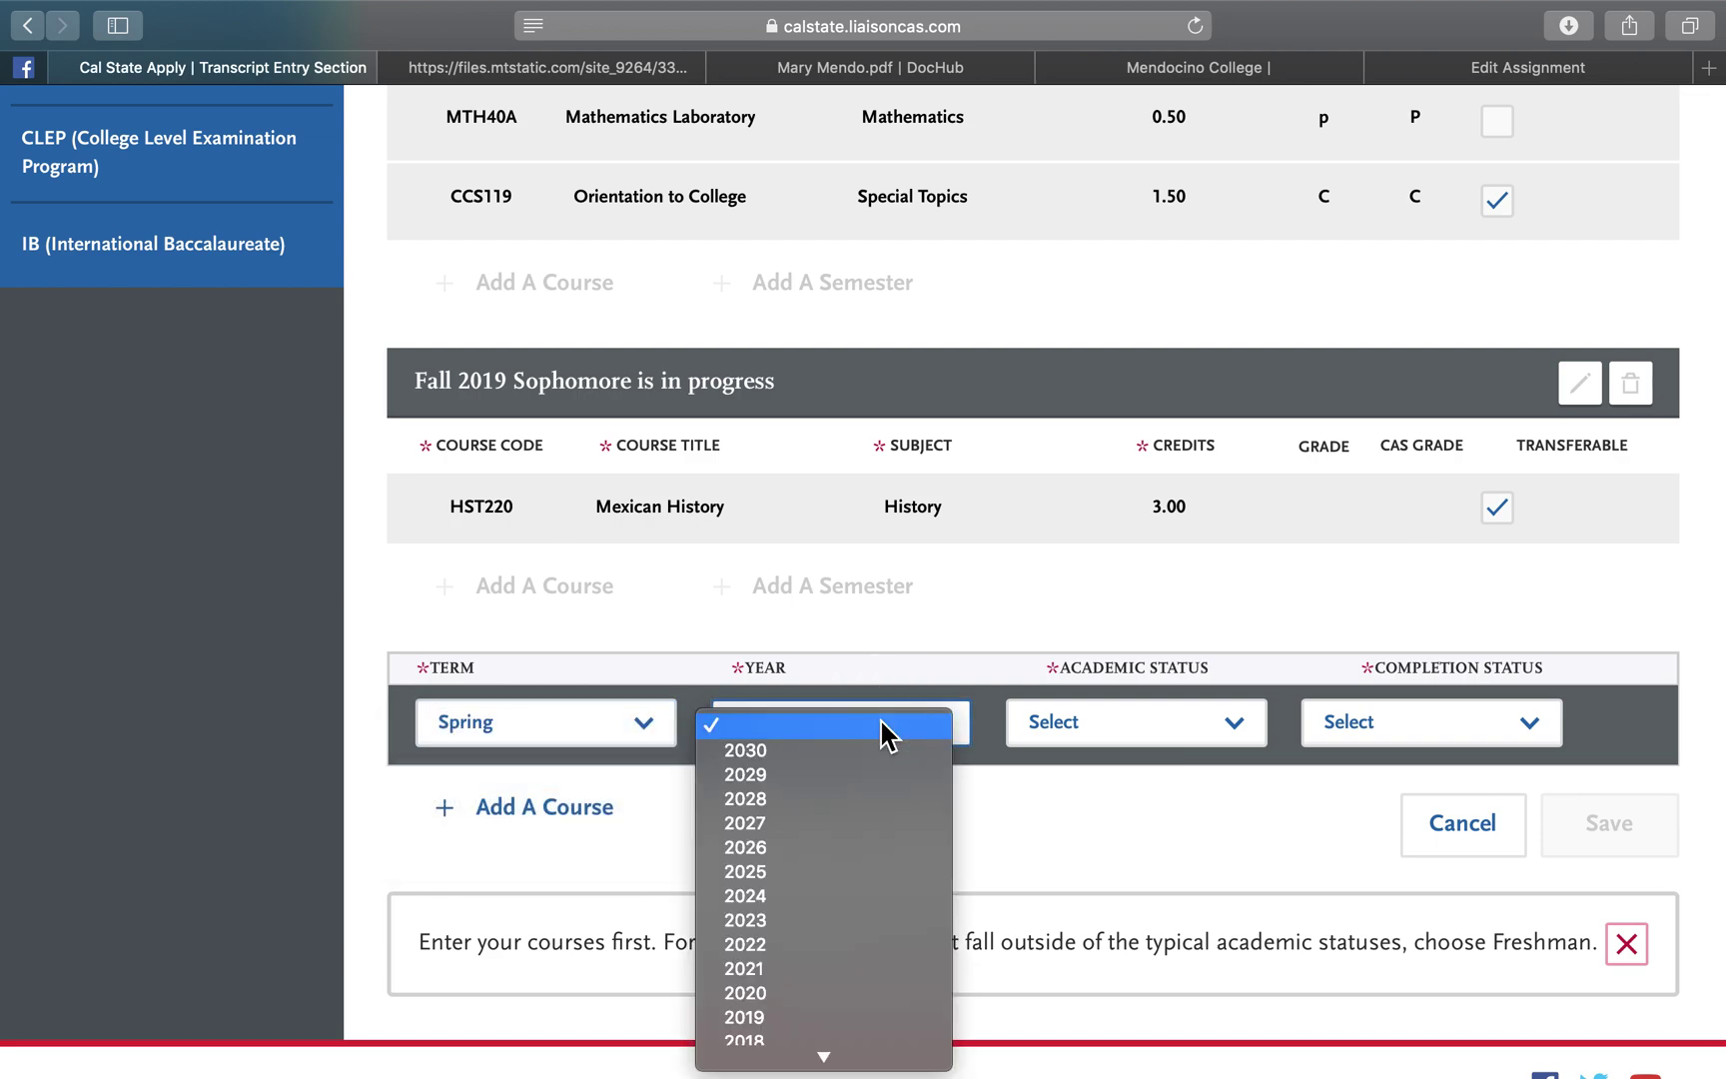
{"action": "left_click", "coordinate": [798, 1007]}
{"action": "left_click", "coordinate": [1159, 722]}
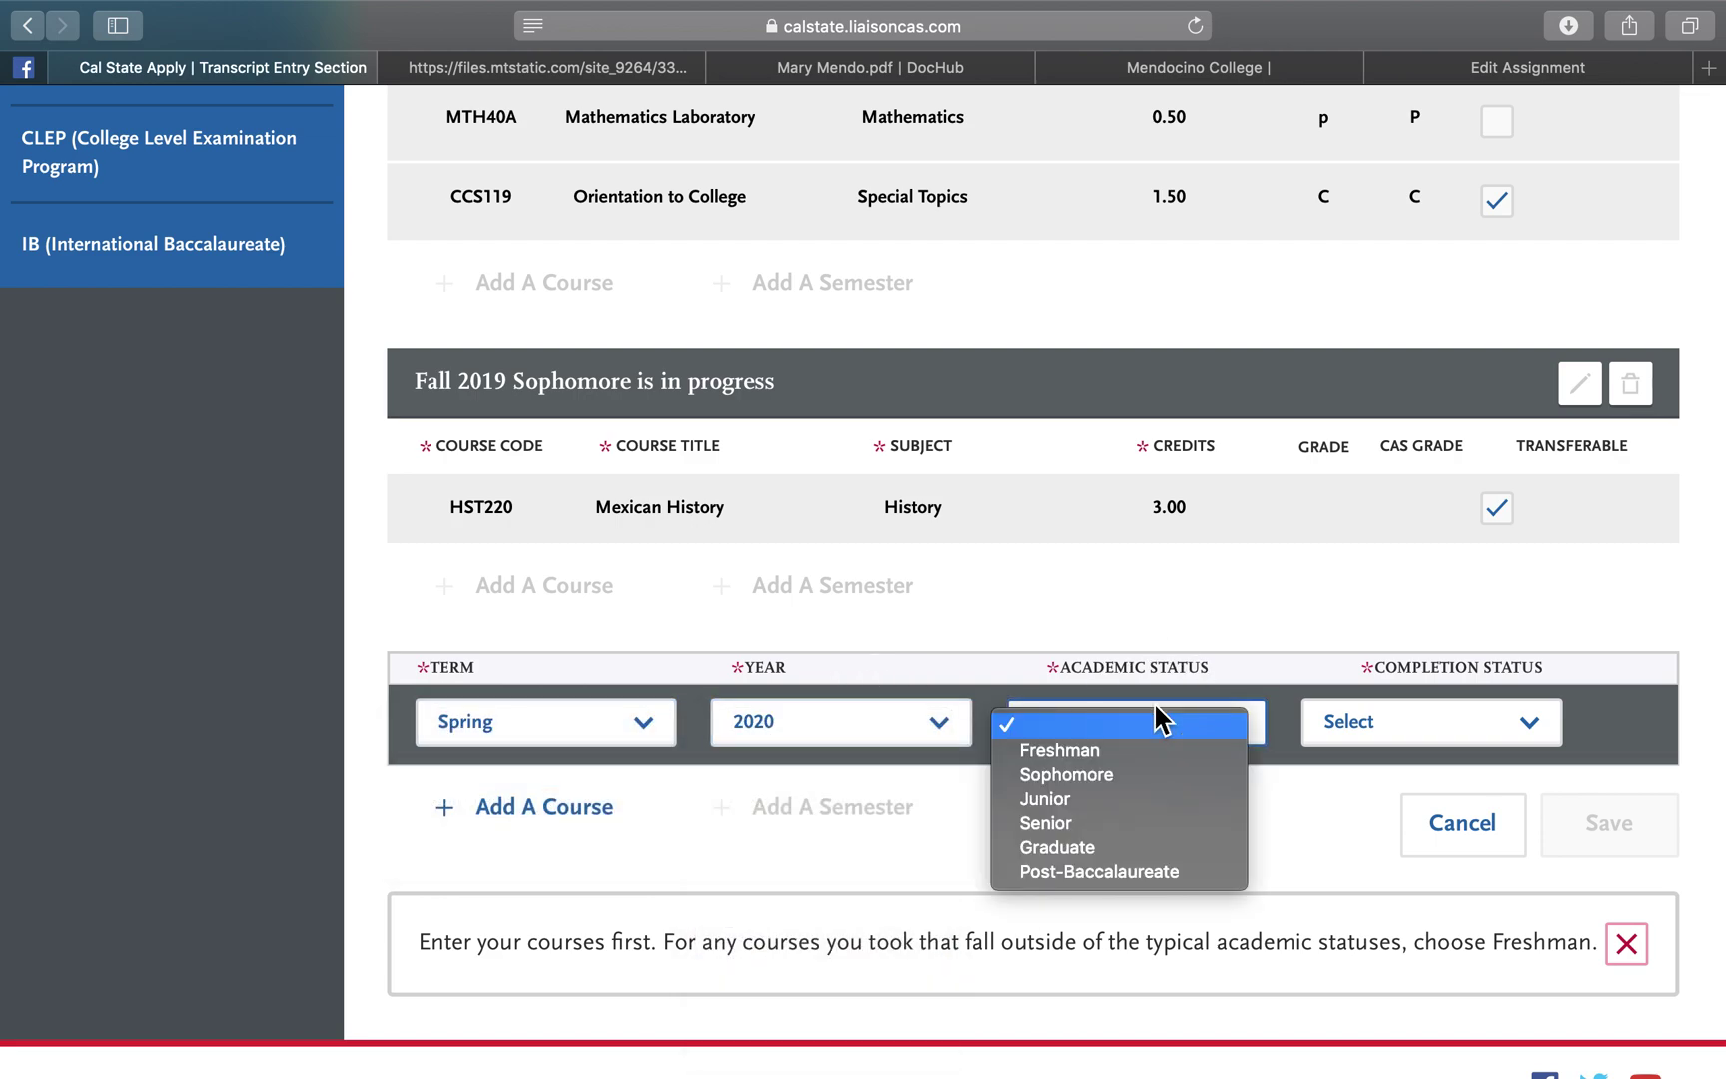
{"action": "left_click", "coordinate": [1134, 775]}
{"action": "left_click", "coordinate": [1427, 744]}
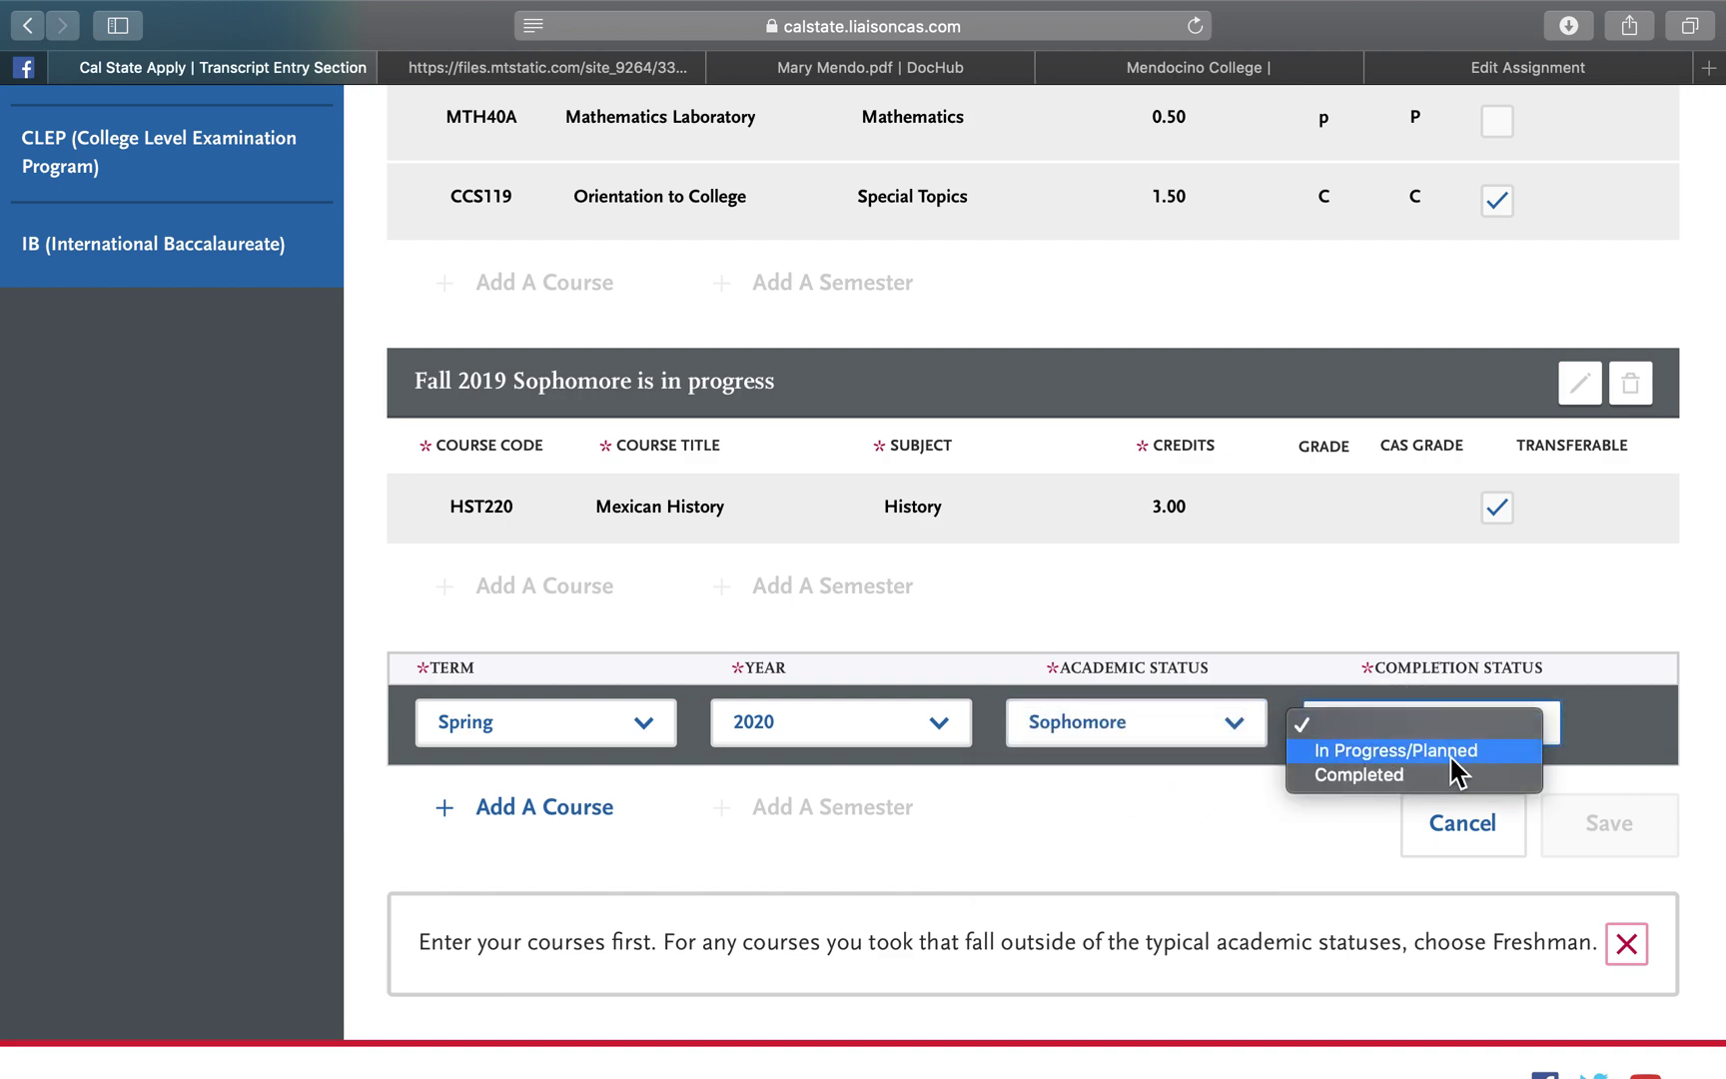
{"action": "left_click", "coordinate": [1451, 751]}
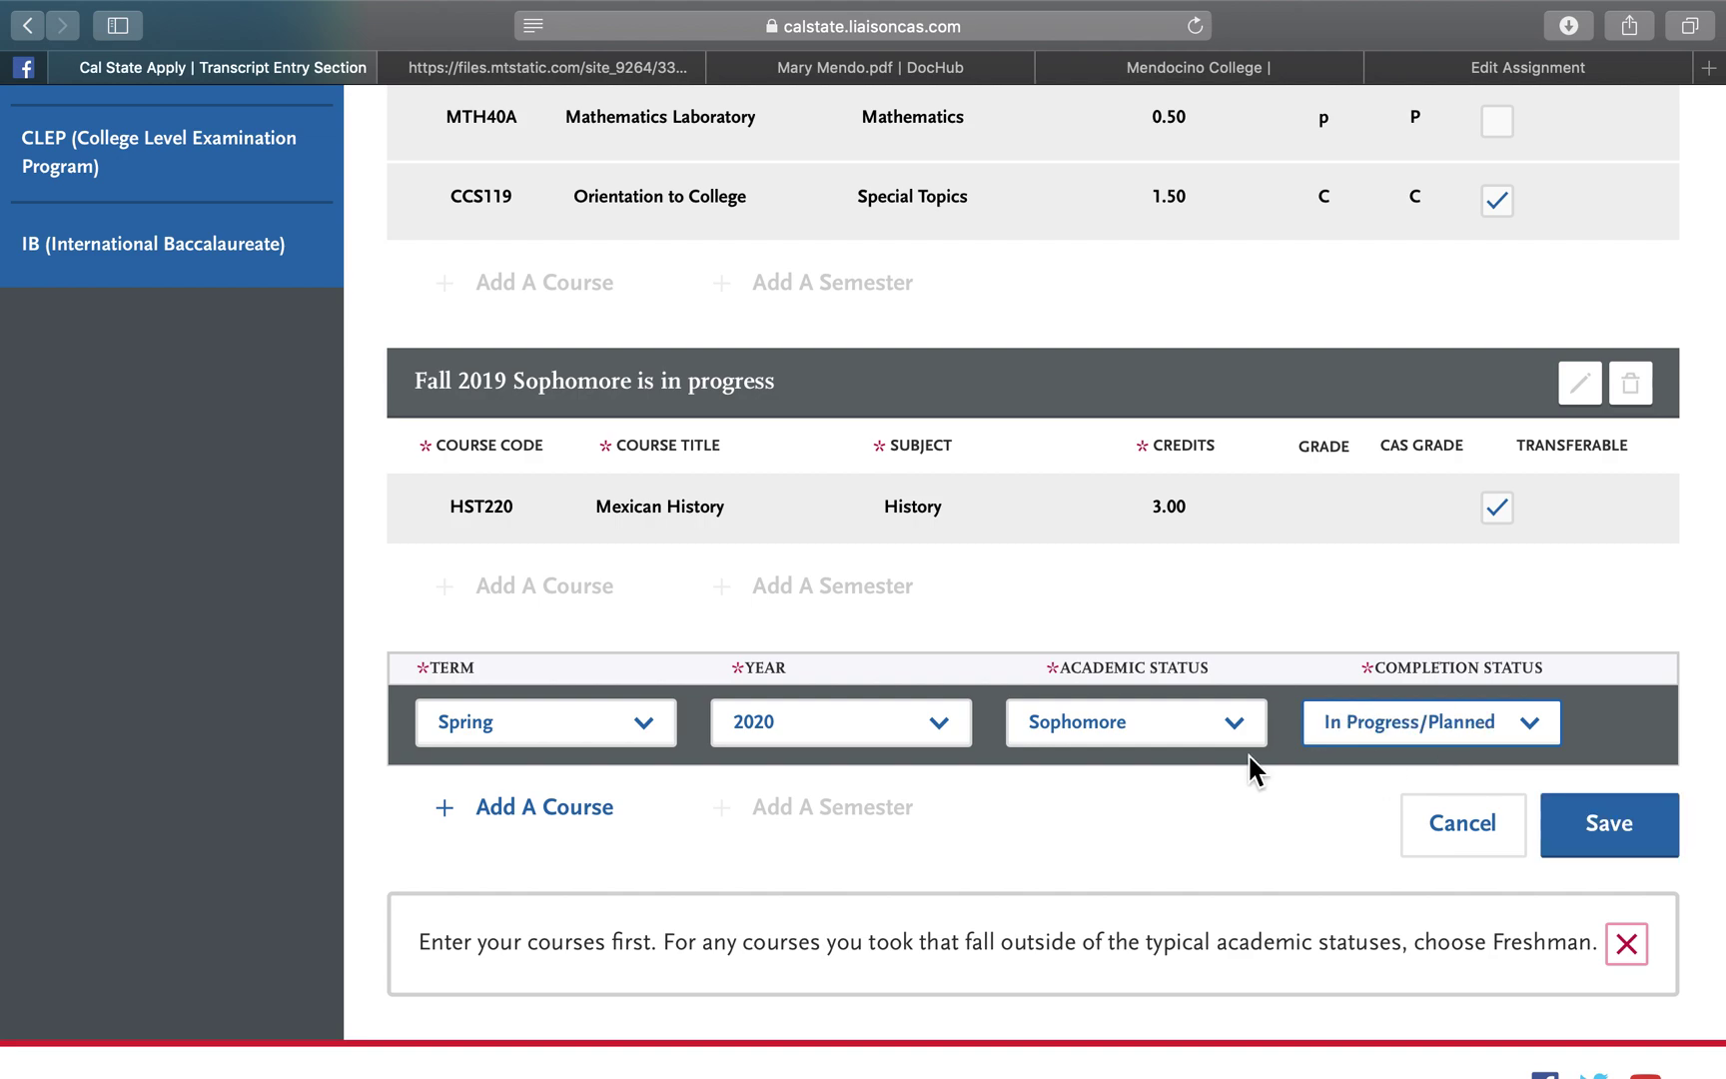
{"action": "left_click", "coordinate": [548, 808]}
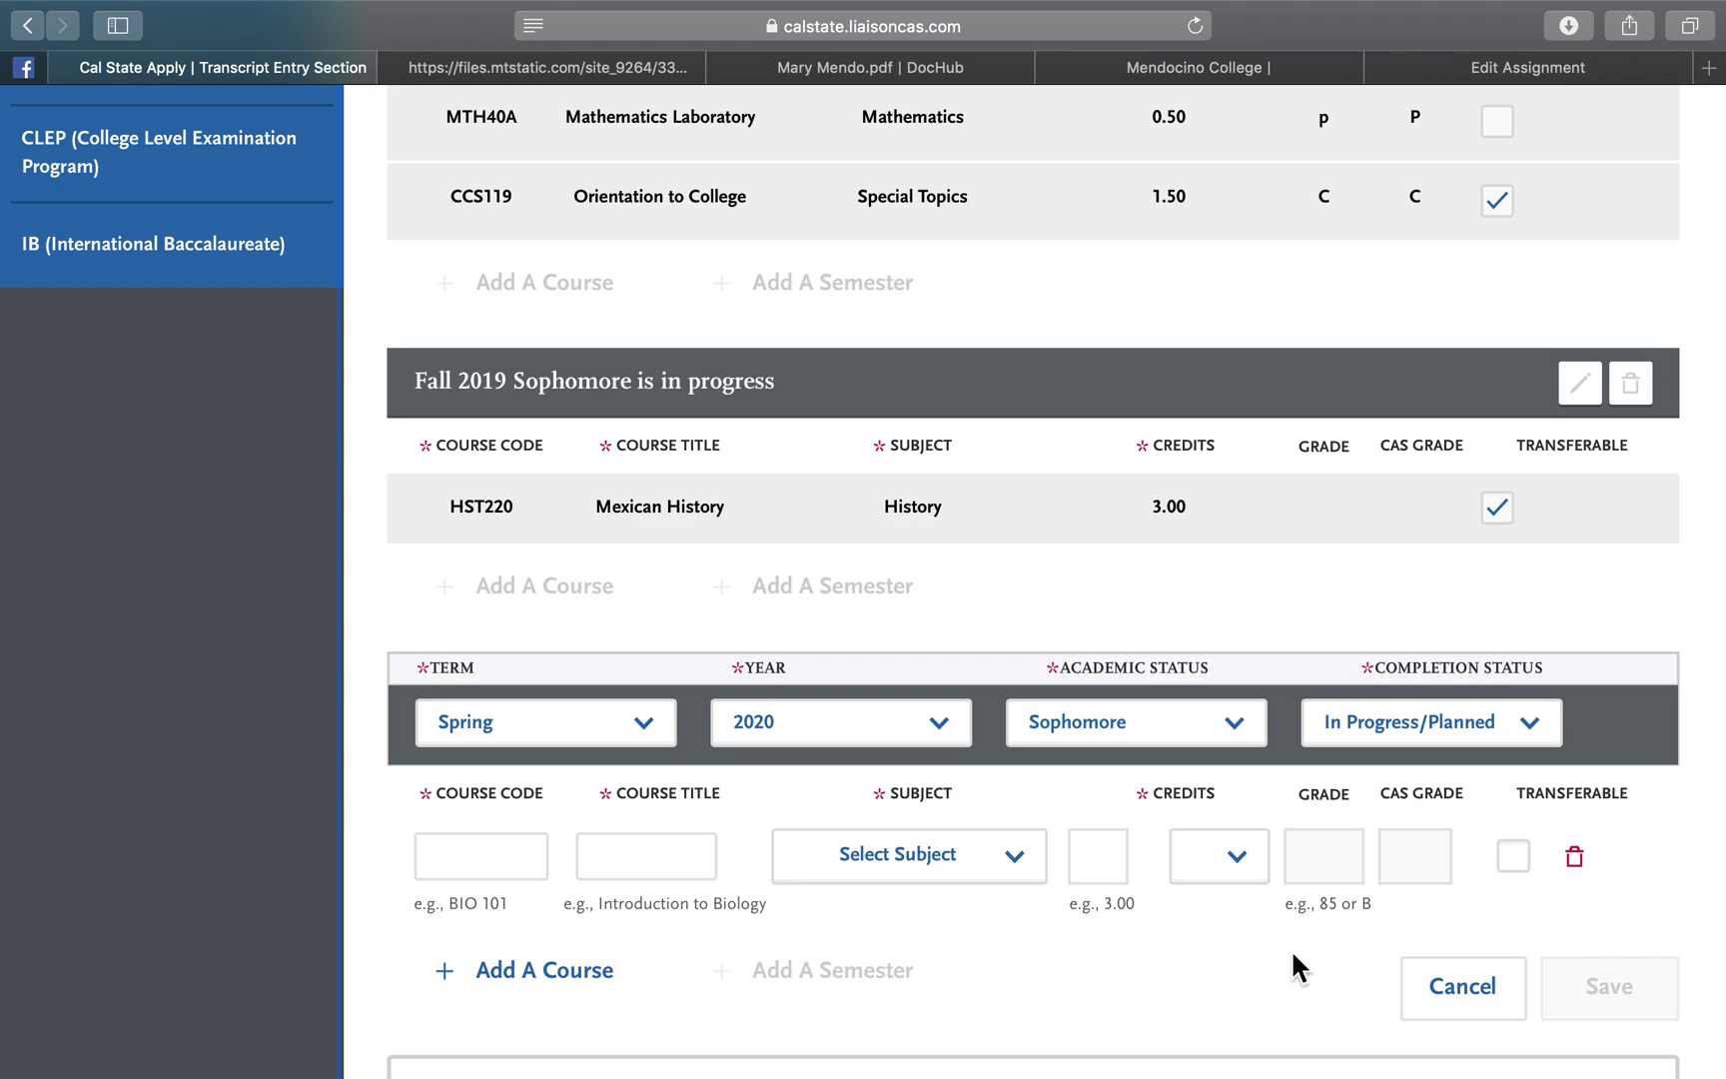
{"action": "scroll", "coordinate": [1291, 948], "scroll_direction": "down", "scroll_amount": 3}
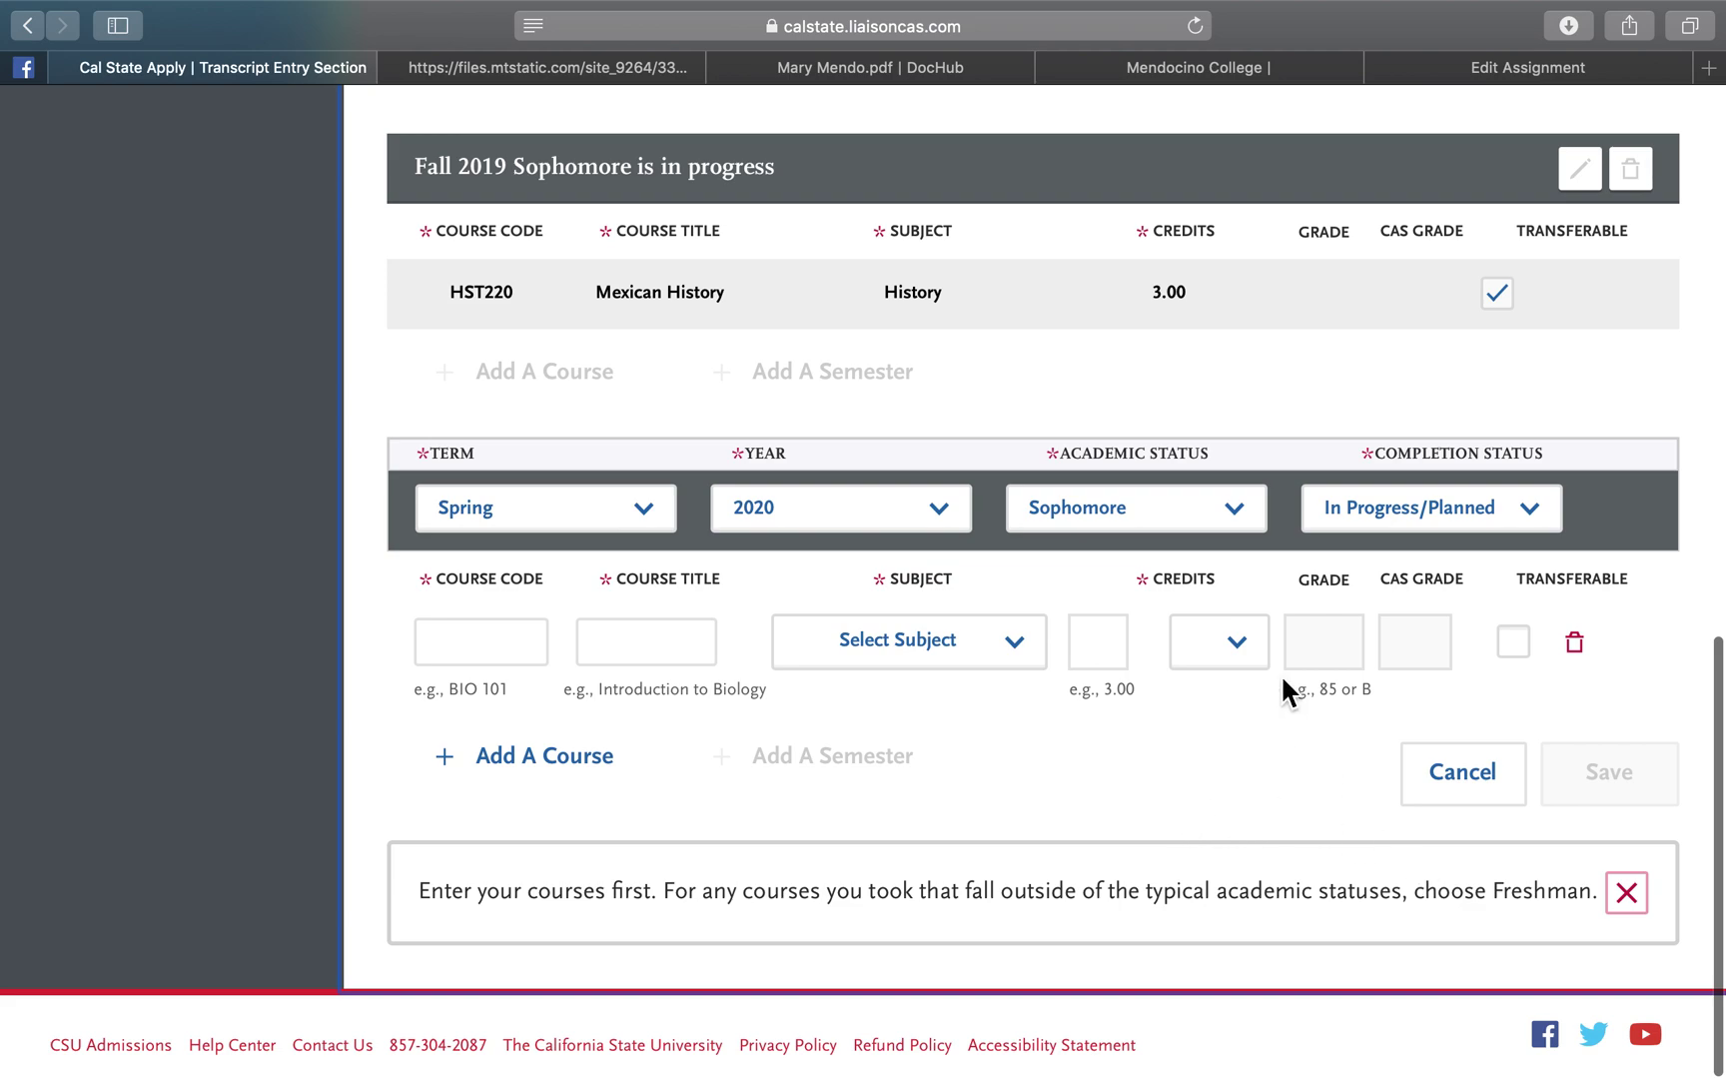